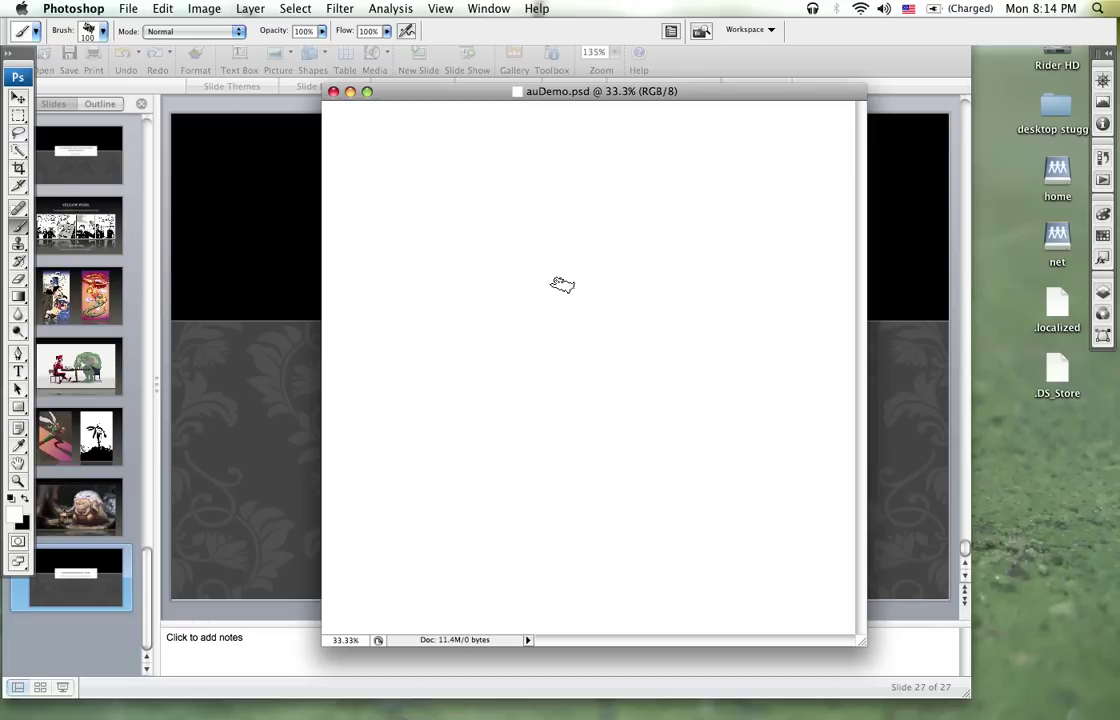
Step: Switch the document to full screen mode with the menu bar and check its Image Size settings
{"action": "key", "text": "f"}
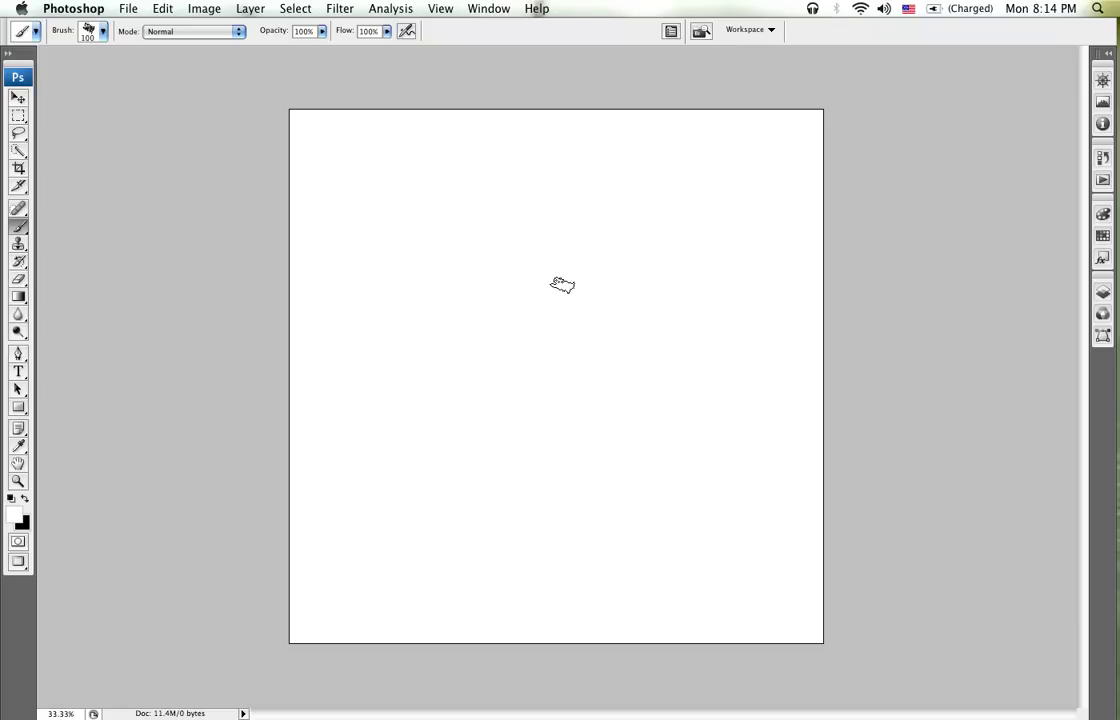
{"action": "left_click", "coordinate": [192, 12]}
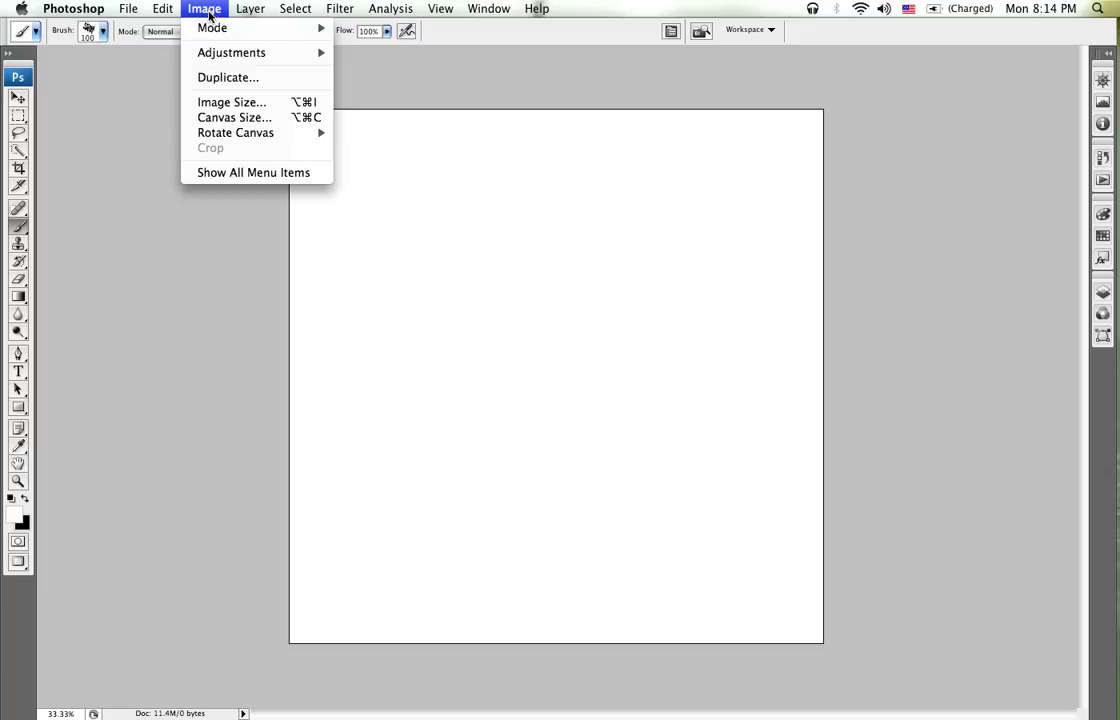
{"action": "left_click", "coordinate": [225, 102]}
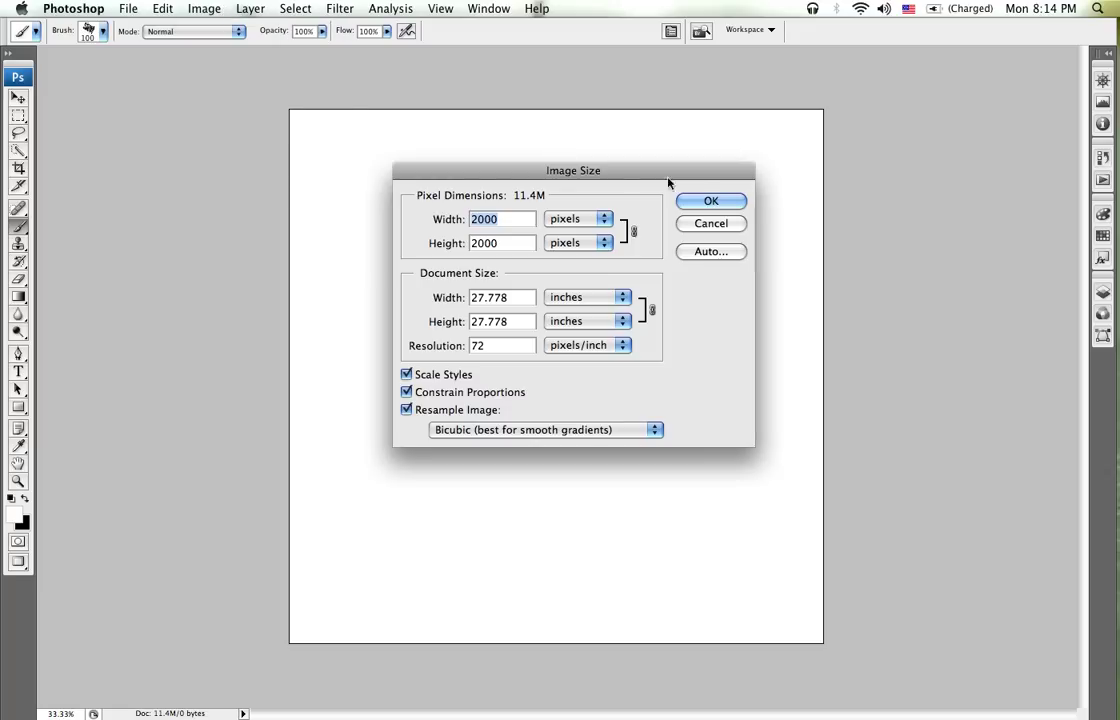
{"action": "left_click", "coordinate": [720, 206]}
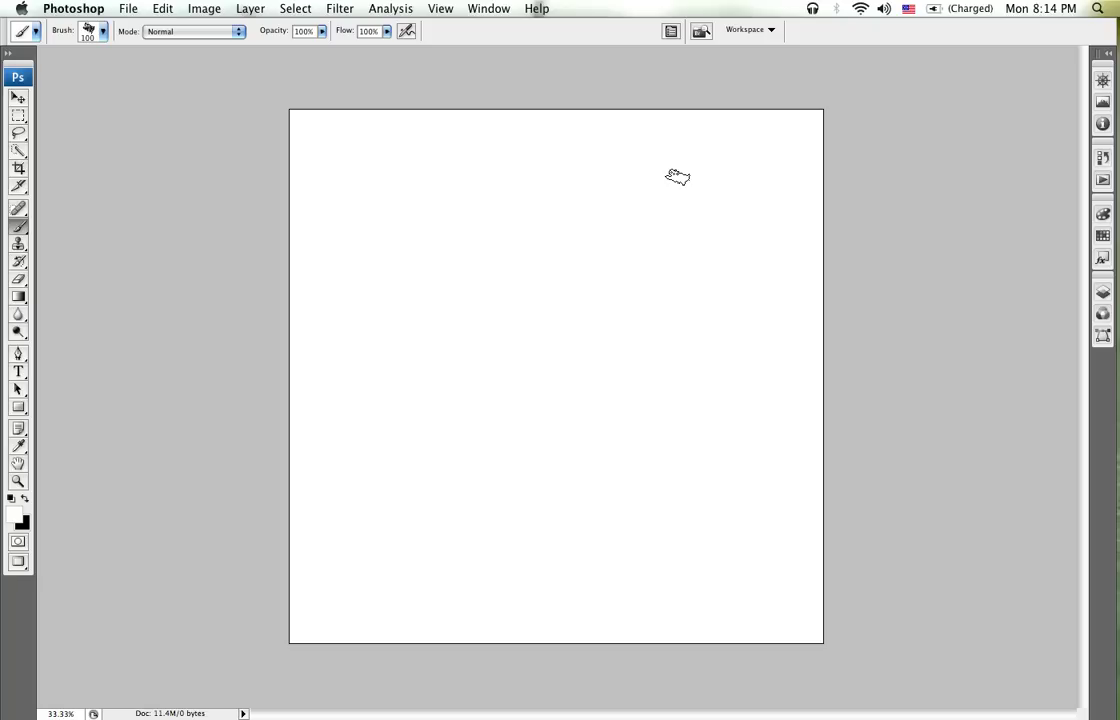
{"action": "key", "text": "f"}
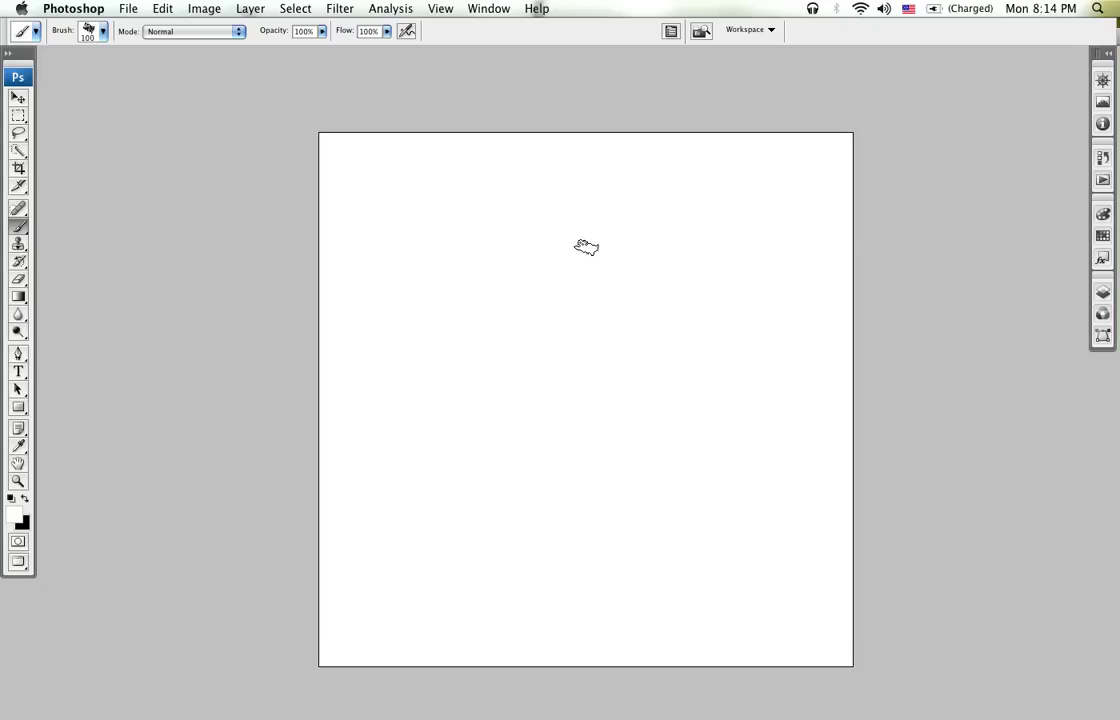
Step: Float the Navigator panel beside the toolbox, enlarge it and collapse the remaining Histogram panel
{"action": "left_click", "coordinate": [1100, 85]}
{"action": "left_click_drag", "start_coordinate": [945, 84], "coordinate": [60, 60]}
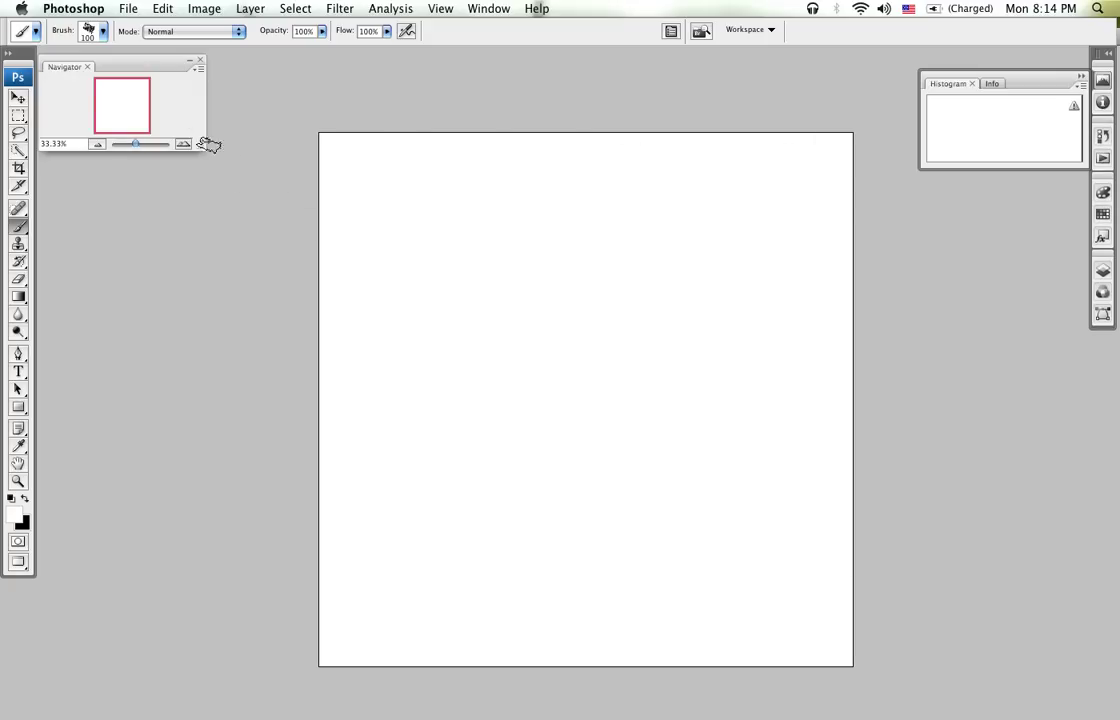
{"action": "left_click_drag", "start_coordinate": [201, 146], "coordinate": [285, 341]}
{"action": "left_click", "coordinate": [1081, 76]}
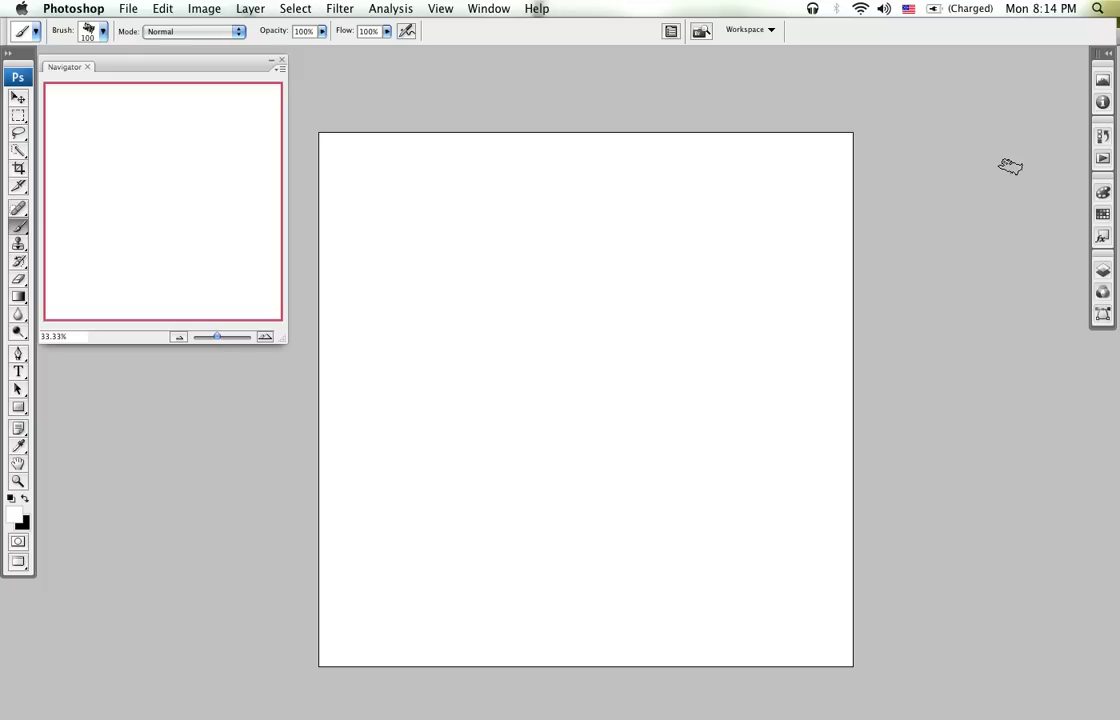
Step: Try several canvas zoom levels and make the floating Navigator panel slightly smaller
{"action": "key", "text": "super+minus"}
{"action": "key", "text": "super+minus"}
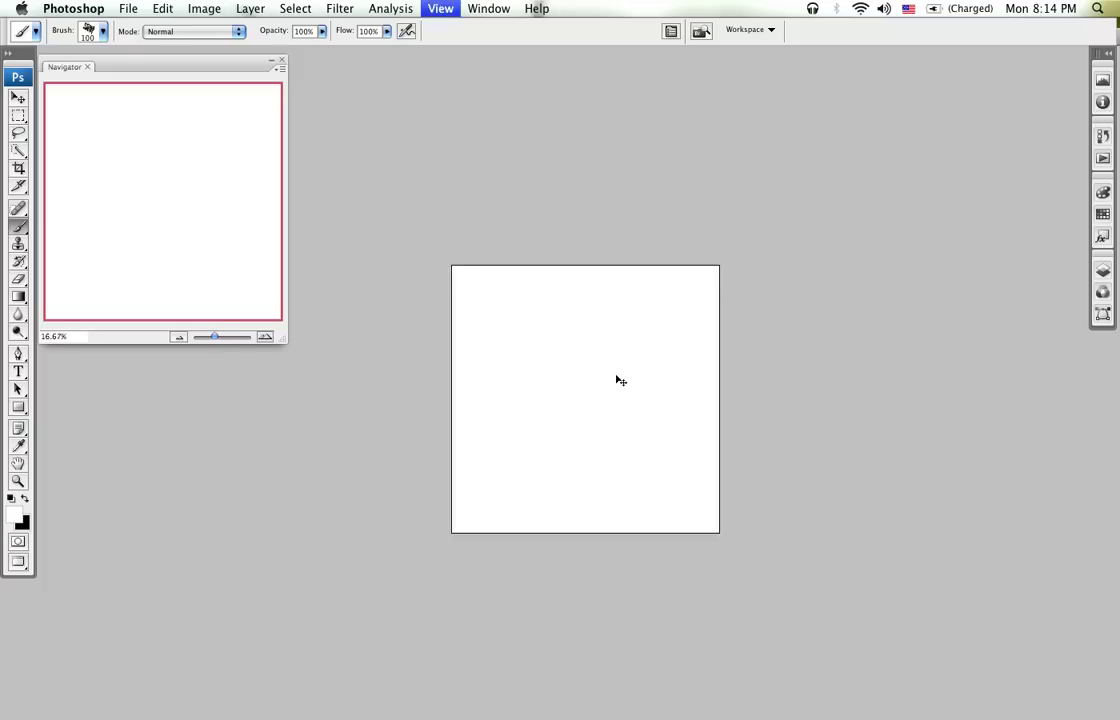
{"action": "key", "text": "super+equal"}
{"action": "key", "text": "super+equal"}
{"action": "key", "text": "super+equal"}
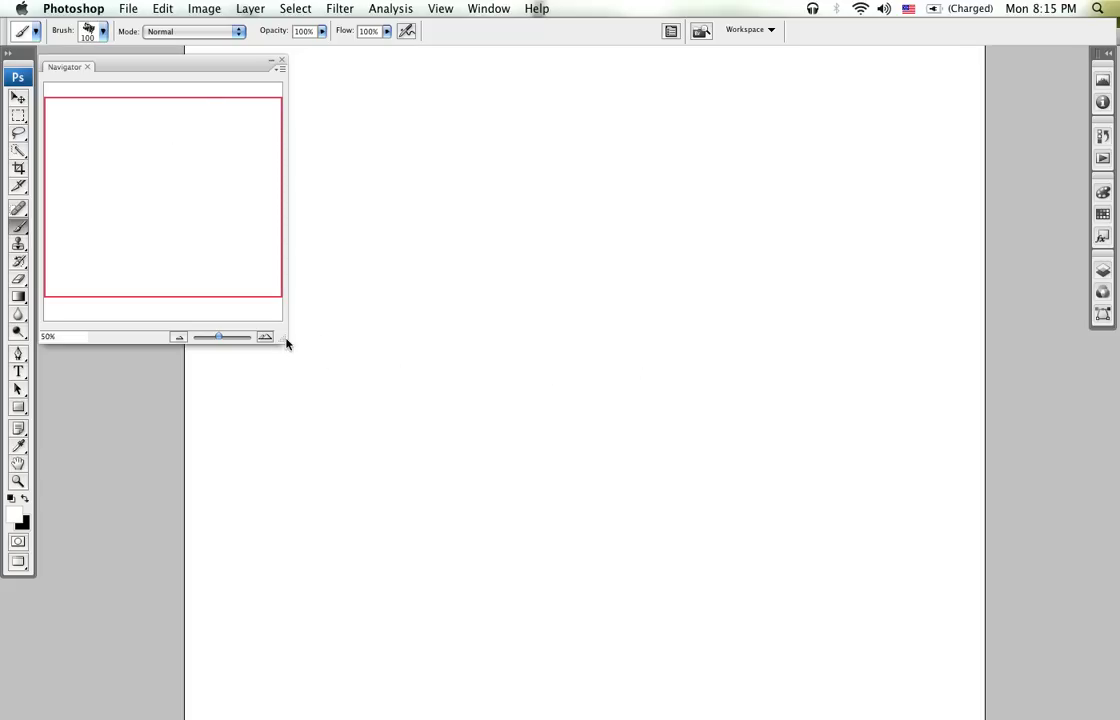
{"action": "mouse_move", "coordinate": [286, 343]}
{"action": "left_mouse_down"}
{"action": "mouse_move", "coordinate": [257, 295]}
{"action": "mouse_move", "coordinate": [243, 330]}
{"action": "mouse_move", "coordinate": [258, 316]}
{"action": "left_mouse_up"}
{"action": "key", "text": "super+minus"}
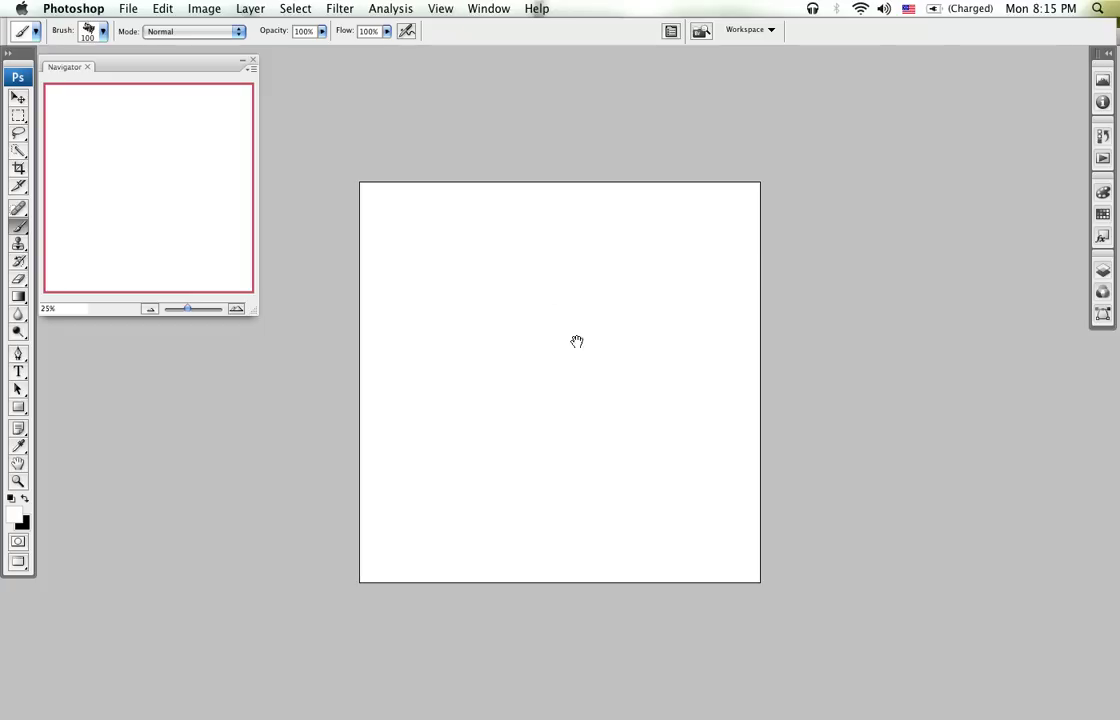
Step: Add a new empty layer above the Background layer
{"action": "left_click", "coordinate": [1102, 270]}
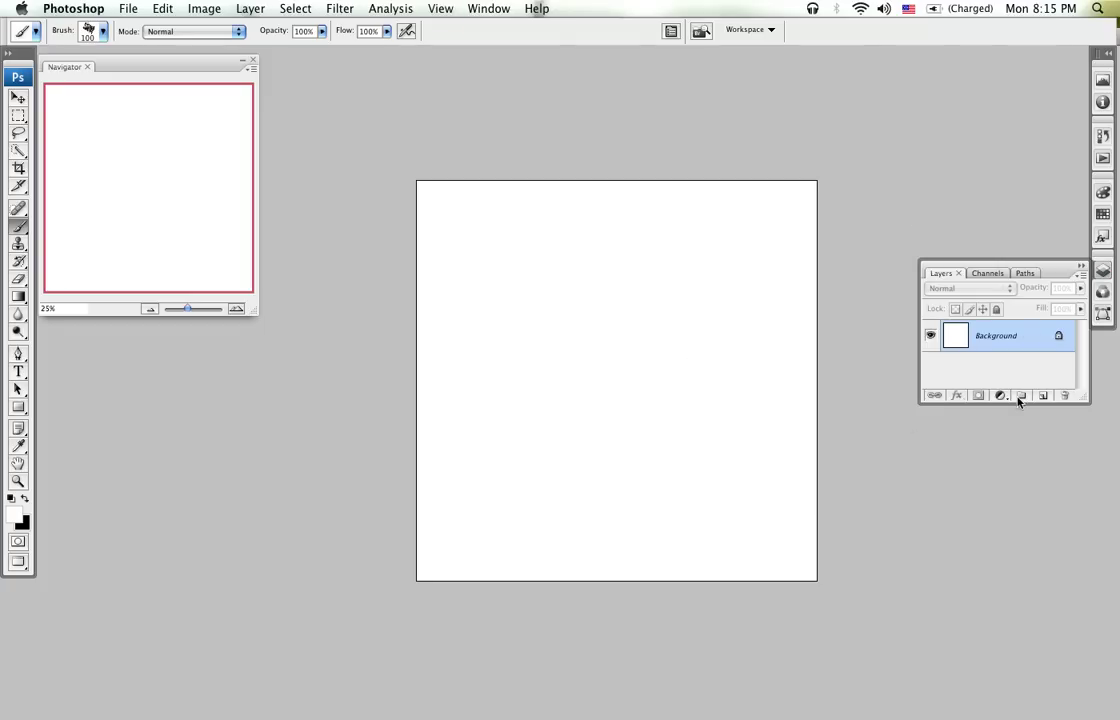
{"action": "left_click", "coordinate": [1040, 396]}
{"action": "key", "text": "z"}
{"action": "left_click", "coordinate": [695, 387]}
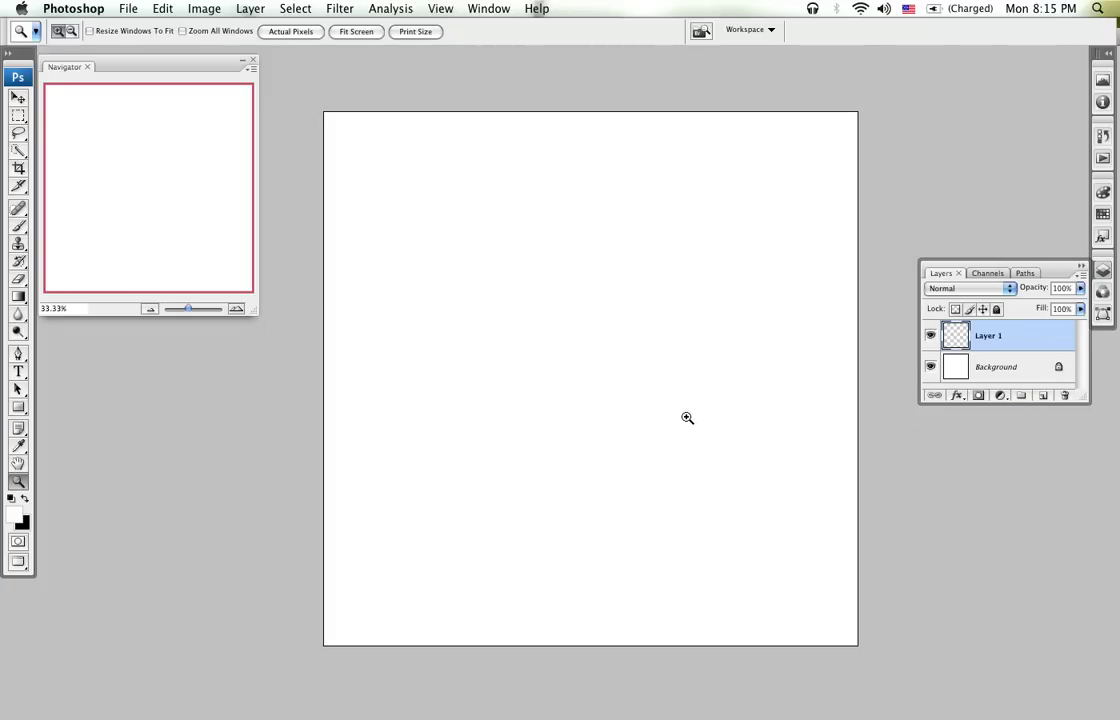
Step: Choose the Brush tool and set the foreground color to light grey #d6d6d6
{"action": "key", "text": "b"}
{"action": "key", "text": "x"}
{"action": "left_click", "coordinate": [15, 515]}
{"action": "left_click_drag", "start_coordinate": [410, 350], "coordinate": [322, 236]}
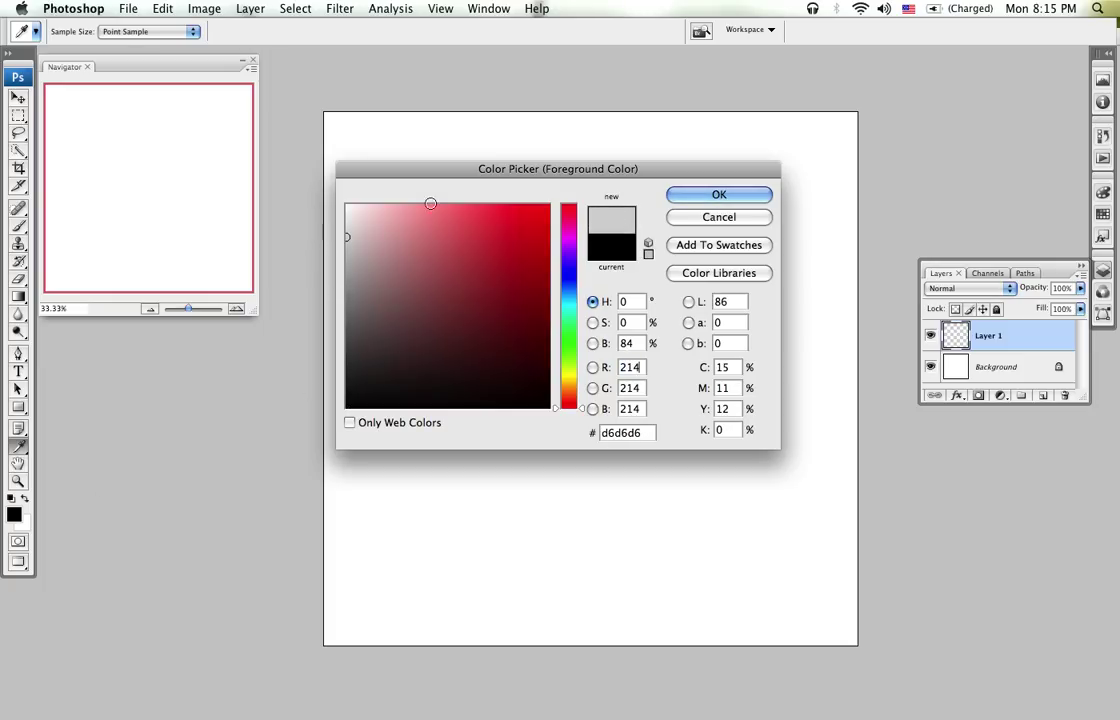
{"action": "left_click", "coordinate": [719, 195]}
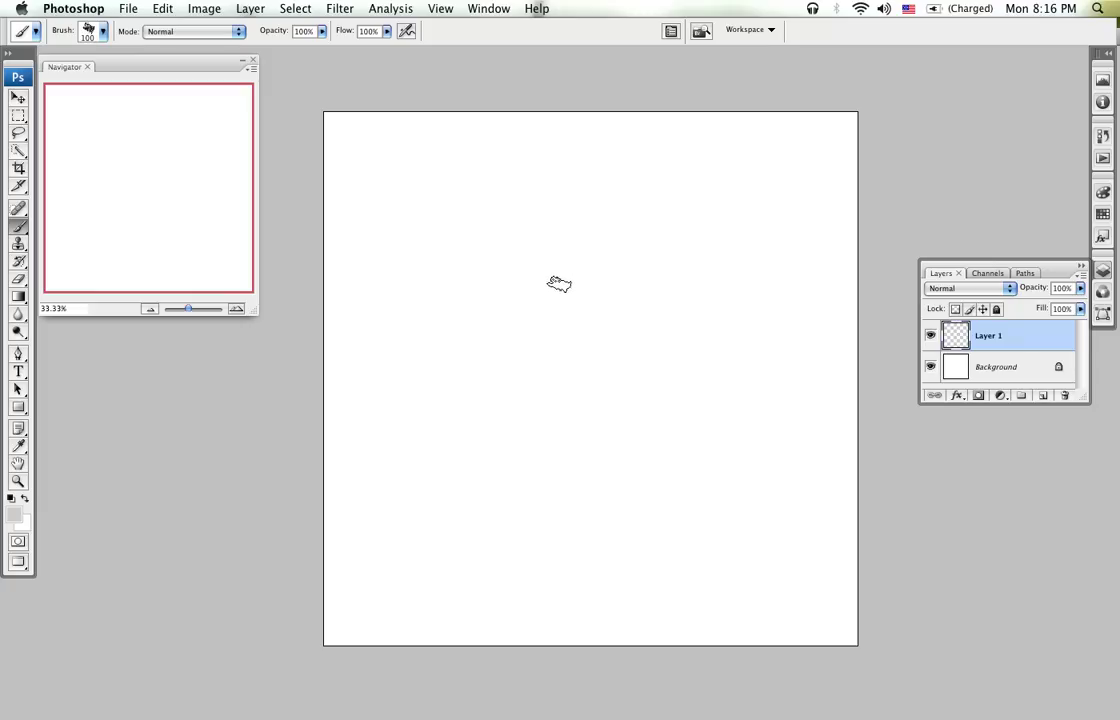
Step: Try different brush sizes, ending at 90 px, and look through the list of brush presets
{"action": "key", "text": "bracketleft"}
{"action": "key", "text": "bracketleft"}
{"action": "key", "text": "bracketleft"}
{"action": "key", "text": "bracketright"}
{"action": "key", "text": "bracketright"}
{"action": "right_click", "coordinate": [541, 322]}
{"action": "scroll", "coordinate": [1030, 400], "scroll_direction": "down", "scroll_amount": 2}
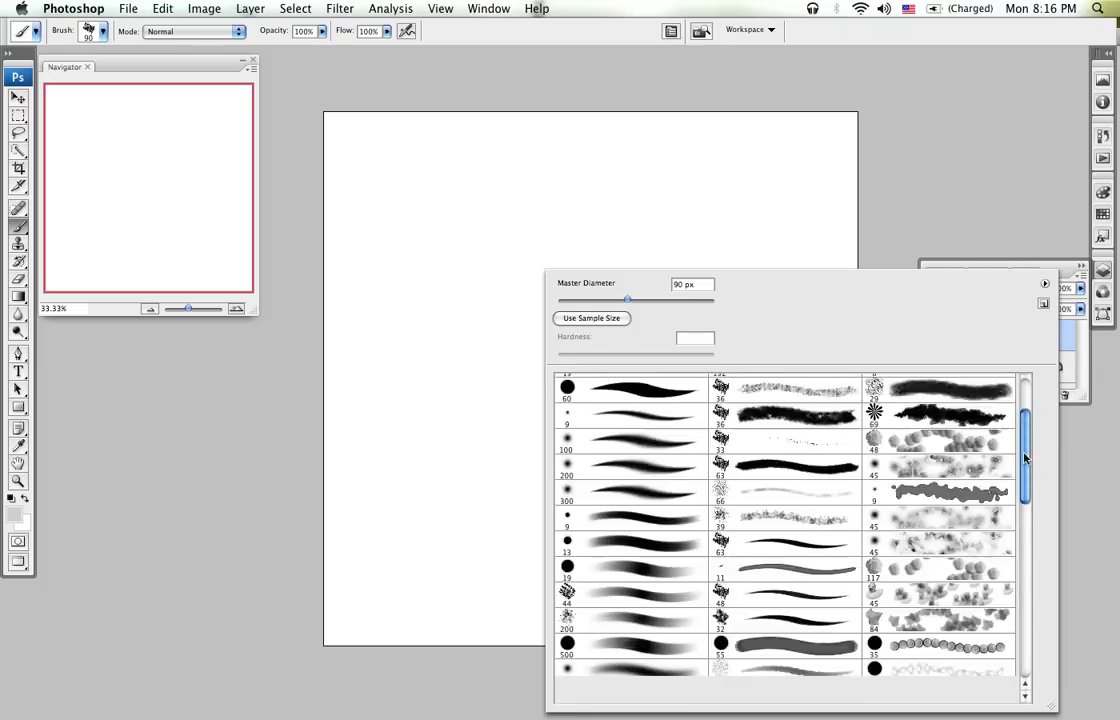
{"action": "scroll", "coordinate": [1032, 400], "scroll_direction": "up", "scroll_amount": 2}
{"action": "mouse_move", "coordinate": [1028, 400]}
{"action": "left_mouse_down"}
{"action": "mouse_move", "coordinate": [1024, 612]}
{"action": "mouse_move", "coordinate": [1045, 492]}
{"action": "mouse_move", "coordinate": [1040, 420]}
{"action": "mouse_move", "coordinate": [1032, 632]}
{"action": "mouse_move", "coordinate": [1030, 465]}
{"action": "left_mouse_up"}
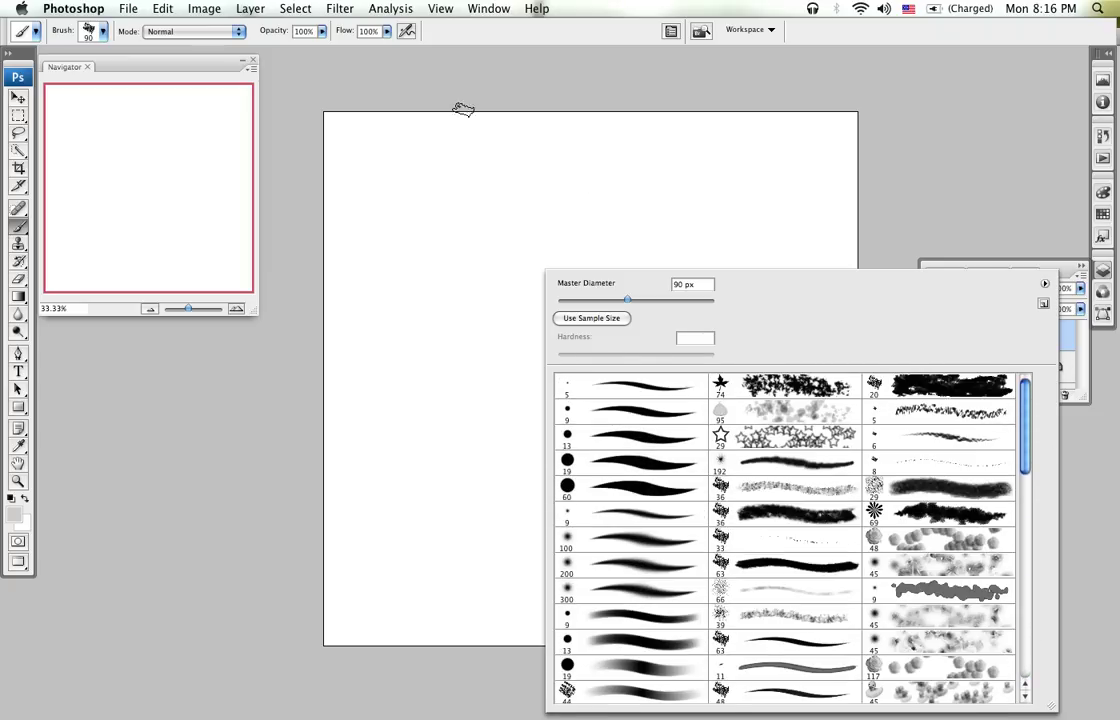
{"action": "left_click", "coordinate": [480, 177]}
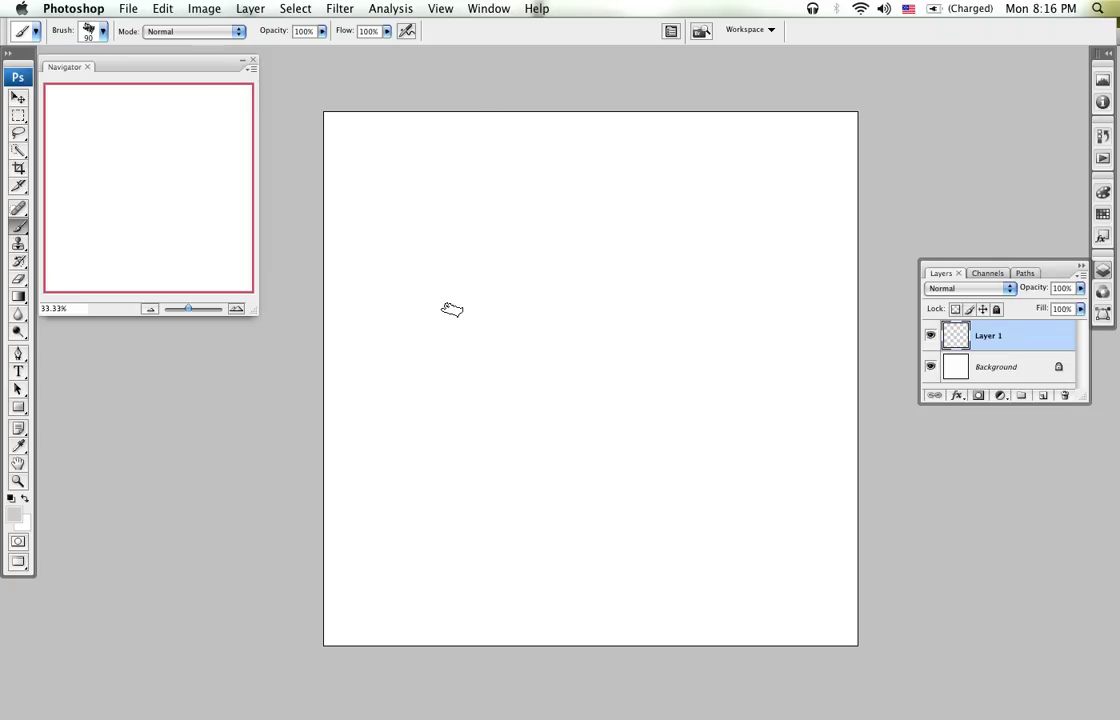
Step: Reduce the brush to 40 px and sketch a loose oval head outline in the canvas's upper right half
{"action": "key", "text": "bracketleft"}
{"action": "key", "text": "bracketleft"}
{"action": "key", "text": "bracketleft"}
{"action": "key", "text": "bracketleft"}
{"action": "key", "text": "bracketleft"}
{"action": "mouse_move", "coordinate": [531, 288]}
{"action": "left_mouse_down"}
{"action": "mouse_move", "coordinate": [537, 380]}
{"action": "mouse_move", "coordinate": [572, 440]}
{"action": "mouse_move", "coordinate": [522, 270]}
{"action": "mouse_move", "coordinate": [600, 225]}
{"action": "mouse_move", "coordinate": [705, 302]}
{"action": "left_mouse_up"}
{"action": "left_click_drag", "start_coordinate": [683, 193], "coordinate": [733, 266]}
{"action": "mouse_move", "coordinate": [655, 182]}
{"action": "left_mouse_down"}
{"action": "mouse_move", "coordinate": [541, 338]}
{"action": "mouse_move", "coordinate": [552, 288]}
{"action": "mouse_move", "coordinate": [566, 430]}
{"action": "mouse_move", "coordinate": [580, 444]}
{"action": "mouse_move", "coordinate": [684, 417]}
{"action": "left_mouse_up"}
{"action": "left_click_drag", "start_coordinate": [706, 211], "coordinate": [732, 345]}
{"action": "left_click_drag", "start_coordinate": [734, 298], "coordinate": [713, 398]}
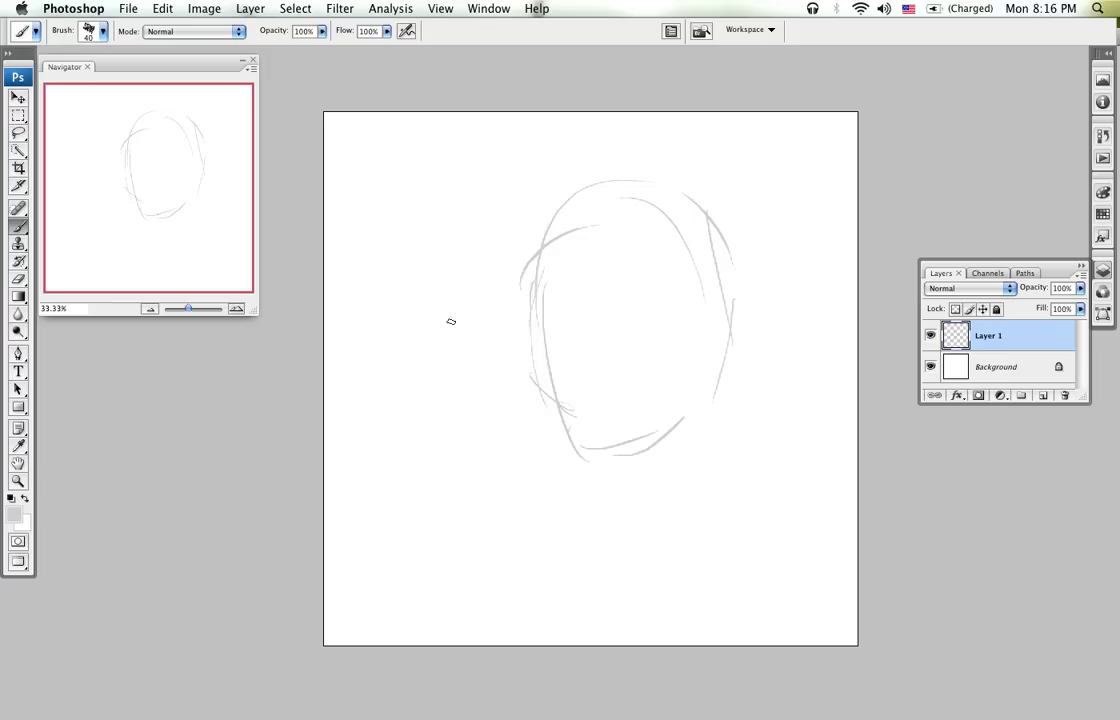
Step: Look over the brush preset picker and the Brushes panel, leaving the panel collapsed
{"action": "right_click", "coordinate": [470, 318]}
{"action": "mouse_move", "coordinate": [887, 410]}
{"action": "left_mouse_down"}
{"action": "mouse_move", "coordinate": [890, 468]}
{"action": "mouse_move", "coordinate": [886, 398]}
{"action": "left_mouse_up"}
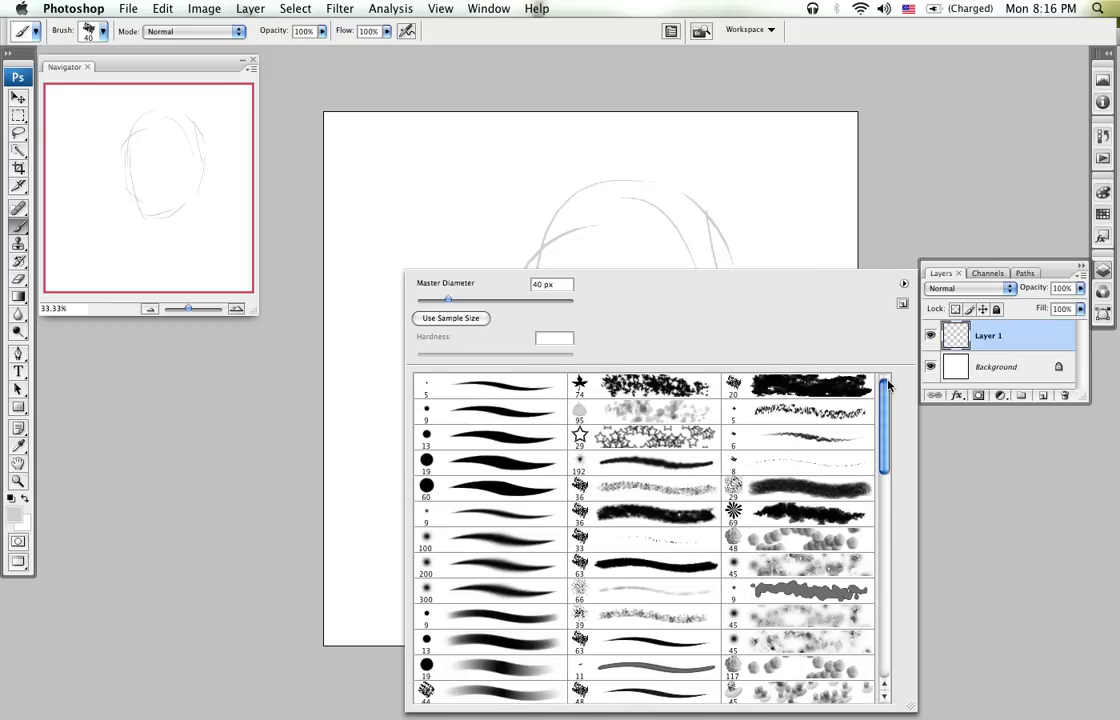
{"action": "left_click", "coordinate": [870, 218]}
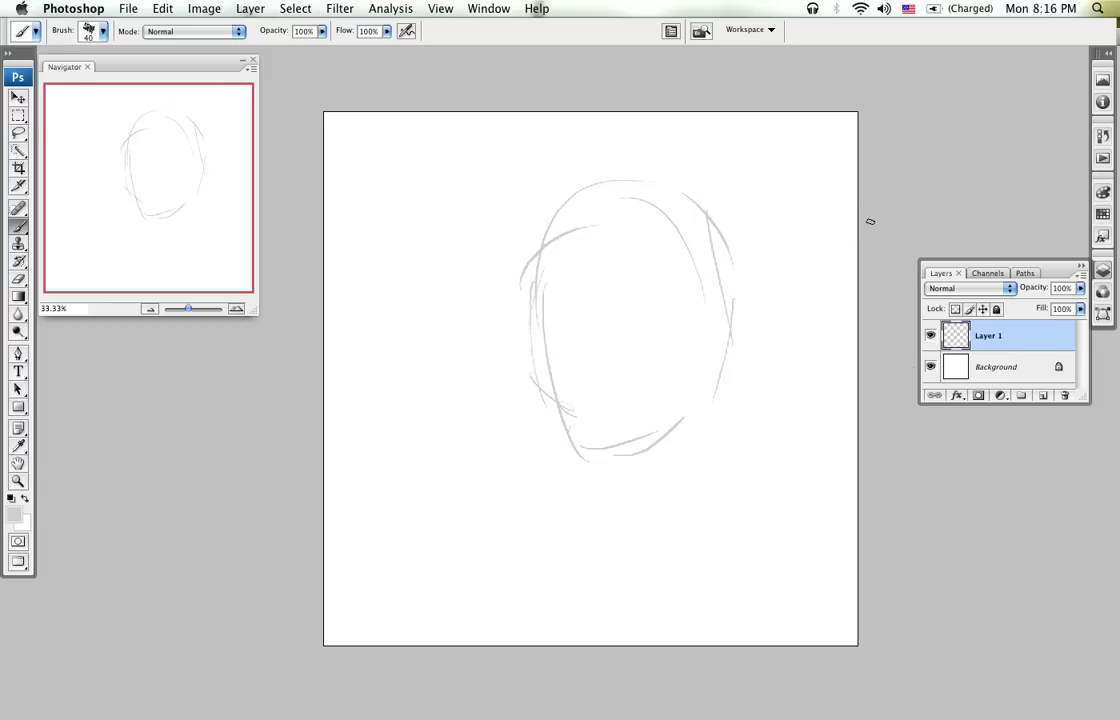
{"action": "left_click", "coordinate": [671, 32]}
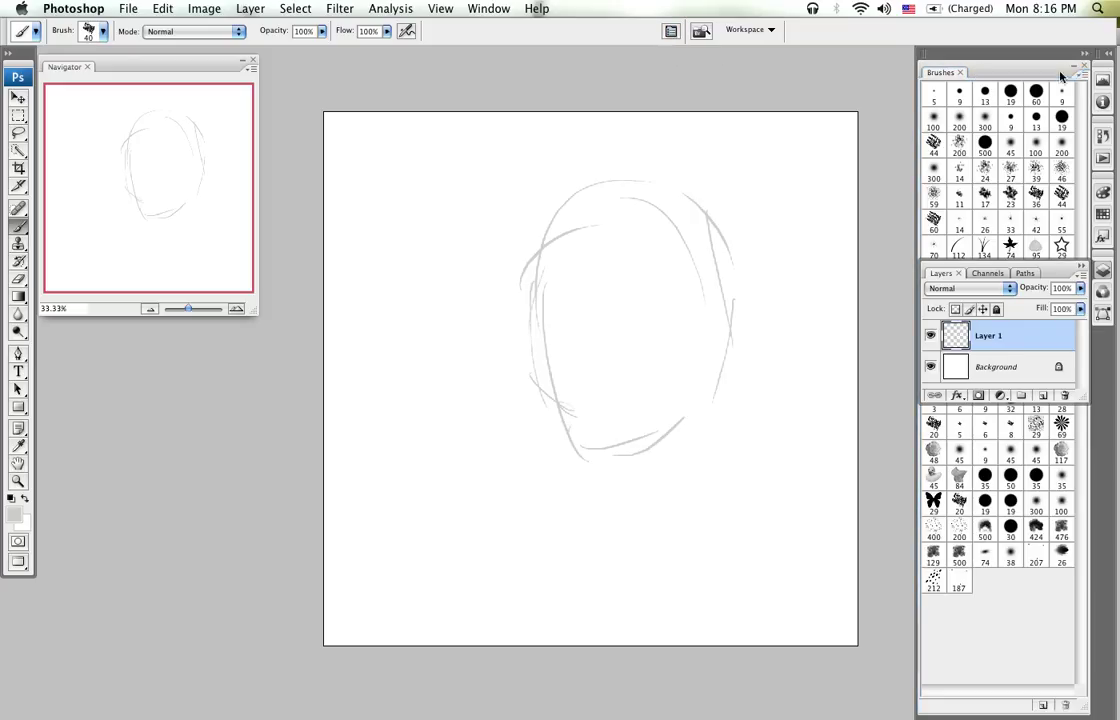
{"action": "left_click", "coordinate": [1084, 54]}
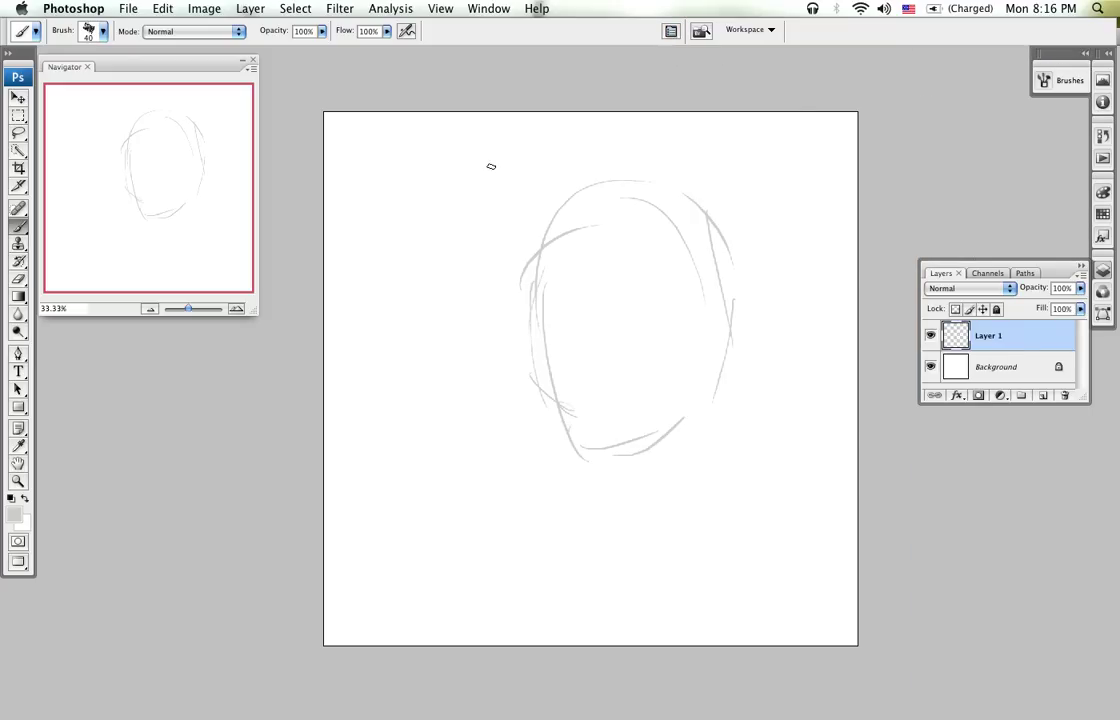
Step: Reopen the Brushes panel and switch it to the expanded view with brush options and a stroke preview
{"action": "key", "text": "F5"}
{"action": "left_click", "coordinate": [1002, 184]}
{"action": "left_click", "coordinate": [840, 126]}
{"action": "left_click", "coordinate": [670, 31]}
{"action": "left_click", "coordinate": [665, 33]}
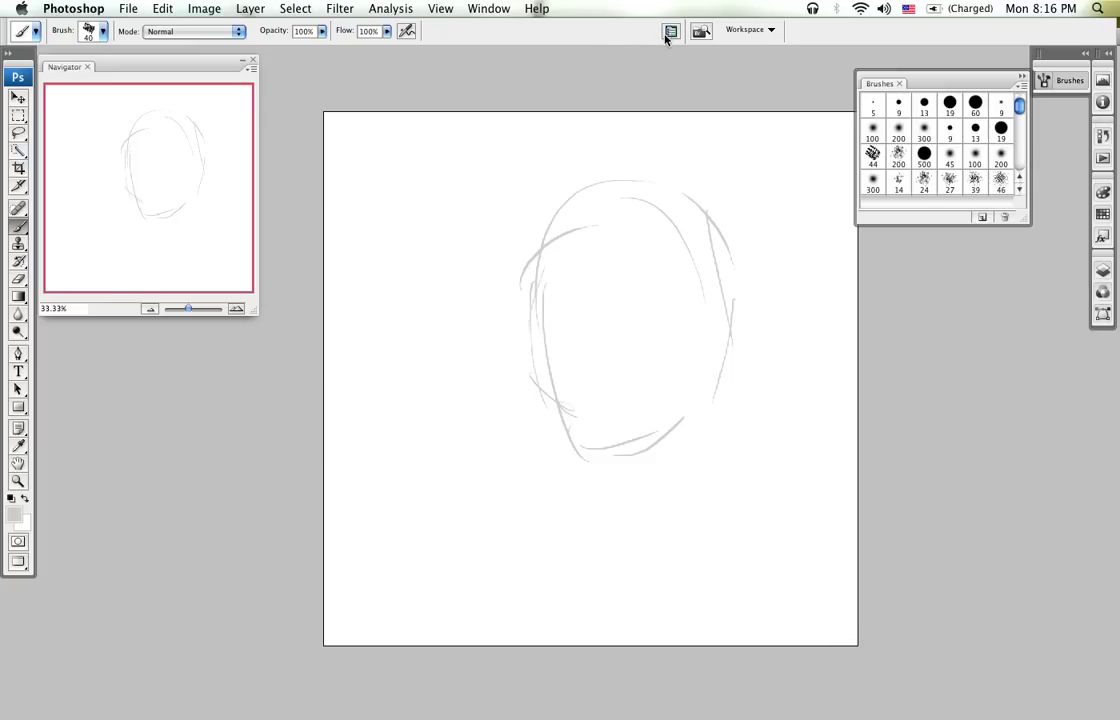
{"action": "left_click", "coordinate": [1028, 82]}
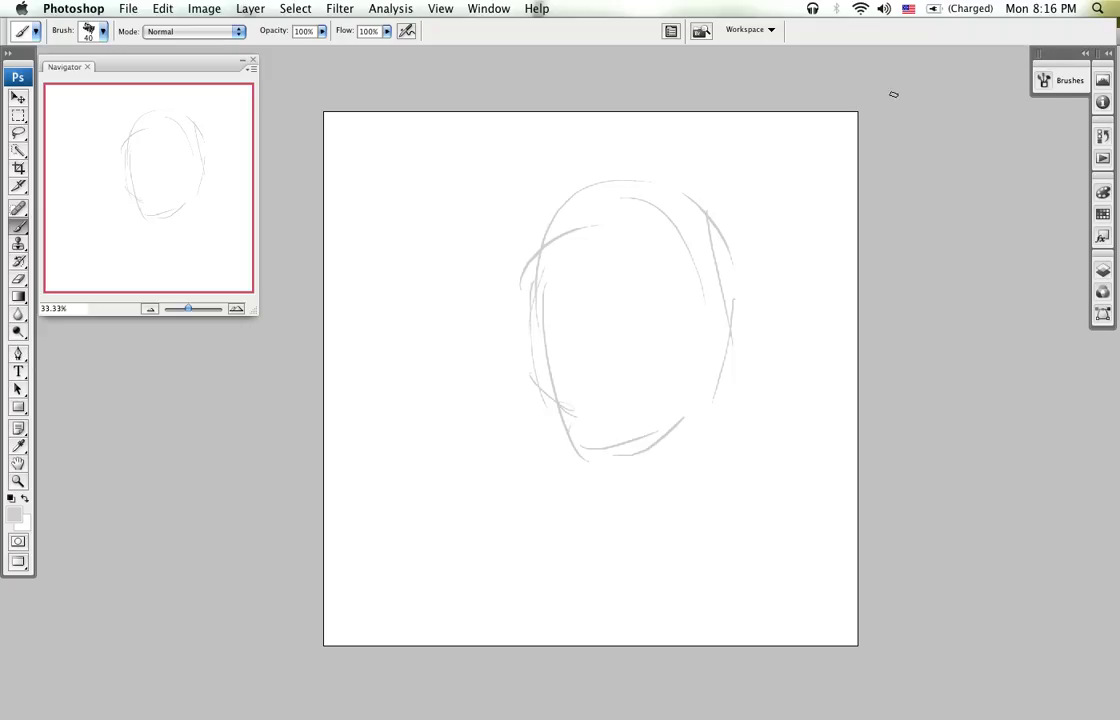
{"action": "left_click", "coordinate": [671, 31]}
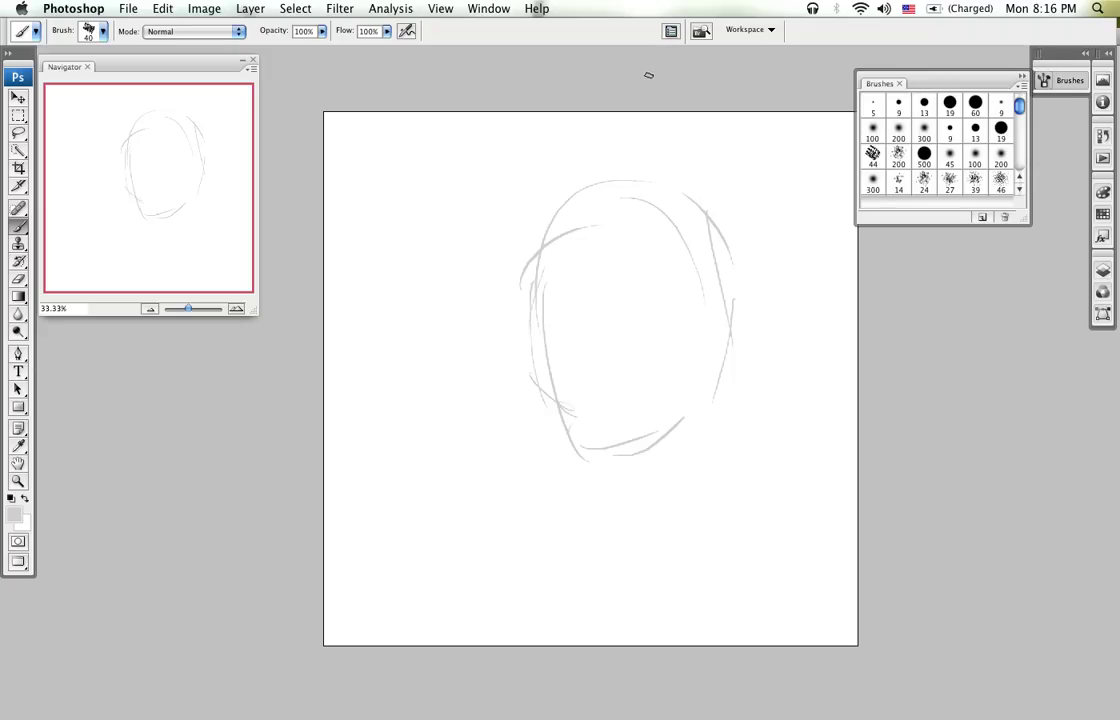
{"action": "left_click", "coordinate": [1045, 80]}
{"action": "mouse_move", "coordinate": [1055, 69]}
{"action": "left_mouse_down"}
{"action": "mouse_move", "coordinate": [1090, 62]}
{"action": "mouse_move", "coordinate": [1044, 64]}
{"action": "left_mouse_up"}
{"action": "left_click", "coordinate": [671, 31]}
{"action": "left_click", "coordinate": [1021, 77]}
{"action": "left_click", "coordinate": [1005, 89]}
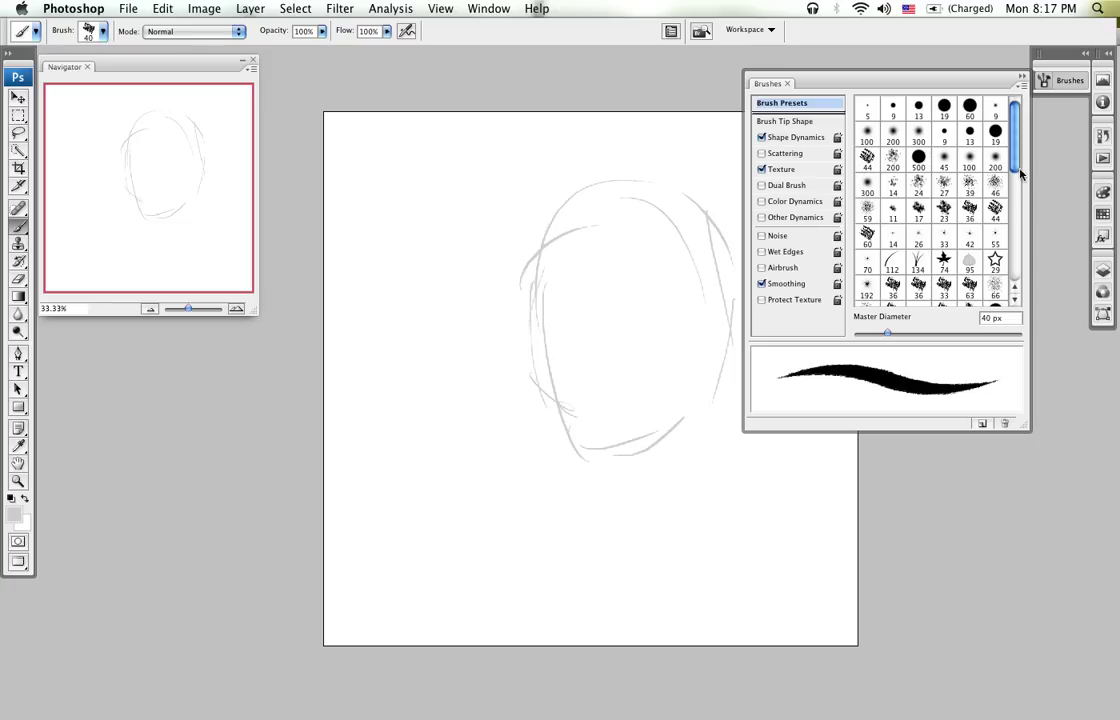
Step: Examine the brush presets and the current brush's Shape Dynamics settings, including Size Jitter and Minimum Diameter
{"action": "scroll", "coordinate": [1018, 177], "scroll_direction": "down", "scroll_amount": 1}
{"action": "mouse_move", "coordinate": [1018, 177]}
{"action": "left_mouse_down"}
{"action": "mouse_move", "coordinate": [1015, 282]}
{"action": "mouse_move", "coordinate": [1022, 188]}
{"action": "mouse_move", "coordinate": [1022, 250]}
{"action": "mouse_move", "coordinate": [1027, 202]}
{"action": "left_mouse_up"}
{"action": "left_click", "coordinate": [797, 137]}
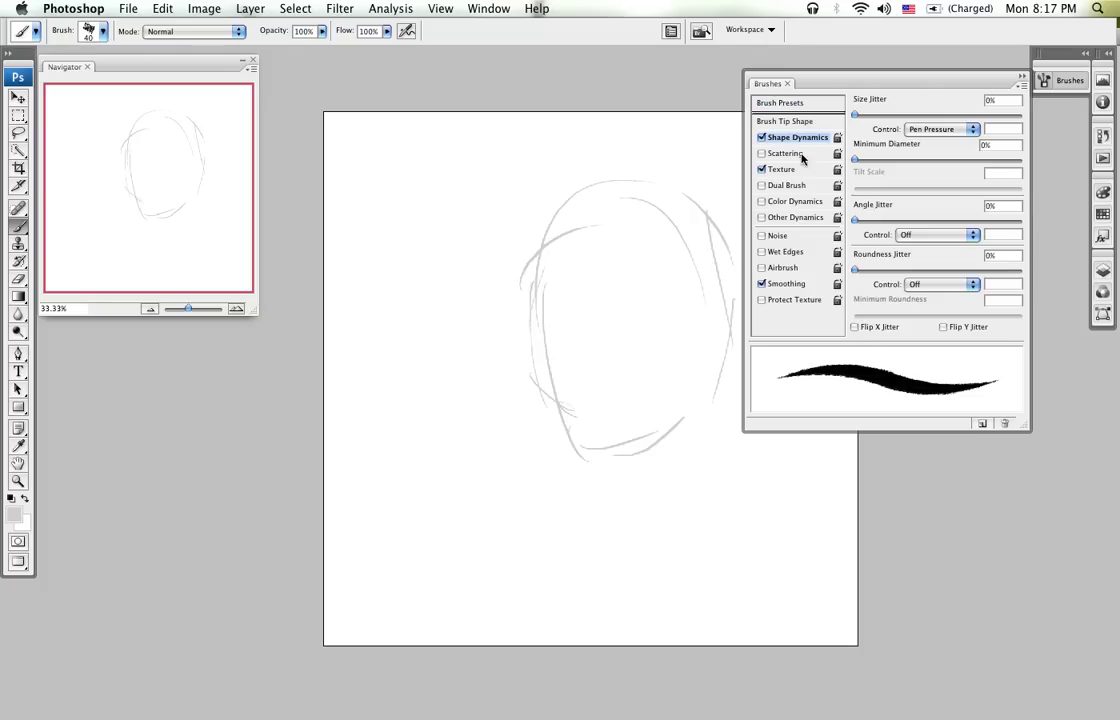
{"action": "mouse_move", "coordinate": [856, 114]}
{"action": "left_mouse_down"}
{"action": "mouse_move", "coordinate": [1008, 122]}
{"action": "mouse_move", "coordinate": [802, 118]}
{"action": "mouse_move", "coordinate": [988, 150]}
{"action": "mouse_move", "coordinate": [1002, 168]}
{"action": "mouse_move", "coordinate": [843, 169]}
{"action": "left_mouse_up"}
{"action": "mouse_move", "coordinate": [868, 168]}
{"action": "left_mouse_down"}
{"action": "mouse_move", "coordinate": [1105, 170]}
{"action": "mouse_move", "coordinate": [854, 171]}
{"action": "mouse_move", "coordinate": [732, 151]}
{"action": "left_mouse_up"}
Step: Paint short test strokes inside the head outline, undo them and collapse the Brushes panel
{"action": "left_click_drag", "start_coordinate": [599, 238], "coordinate": [601, 286]}
{"action": "left_click_drag", "start_coordinate": [606, 330], "coordinate": [602, 289]}
{"action": "key", "text": "super+alt+z"}
{"action": "key", "text": "super+alt+z"}
{"action": "left_click", "coordinate": [1020, 77]}
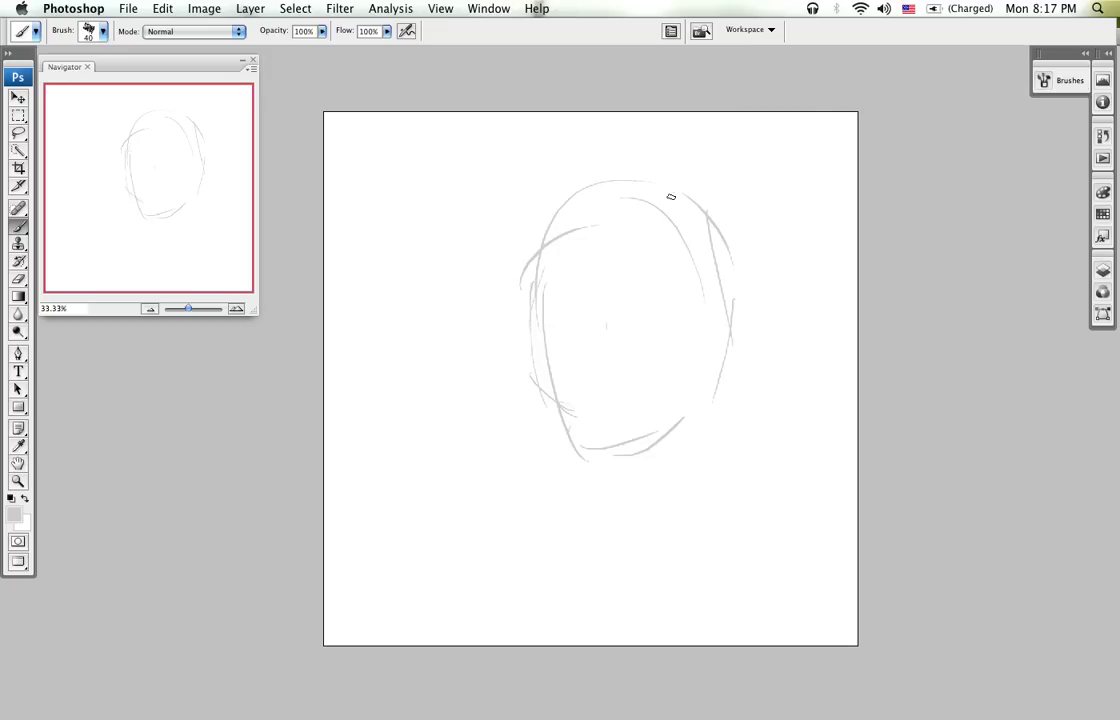
Step: Sketch the vertical face centre lines, two horizontal eye guides, and the jaw and side contours of the head
{"action": "left_click_drag", "start_coordinate": [601, 191], "coordinate": [607, 434]}
{"action": "left_click_drag", "start_coordinate": [578, 276], "coordinate": [605, 493]}
{"action": "mouse_move", "coordinate": [527, 346]}
{"action": "left_mouse_down"}
{"action": "mouse_move", "coordinate": [573, 334]}
{"action": "mouse_move", "coordinate": [715, 346]}
{"action": "mouse_move", "coordinate": [711, 326]}
{"action": "left_mouse_up"}
{"action": "left_click_drag", "start_coordinate": [551, 301], "coordinate": [550, 430]}
{"action": "left_click_drag", "start_coordinate": [546, 355], "coordinate": [576, 511]}
{"action": "mouse_move", "coordinate": [562, 458]}
{"action": "left_mouse_down"}
{"action": "mouse_move", "coordinate": [601, 483]}
{"action": "mouse_move", "coordinate": [690, 422]}
{"action": "mouse_move", "coordinate": [707, 212]}
{"action": "left_mouse_up"}
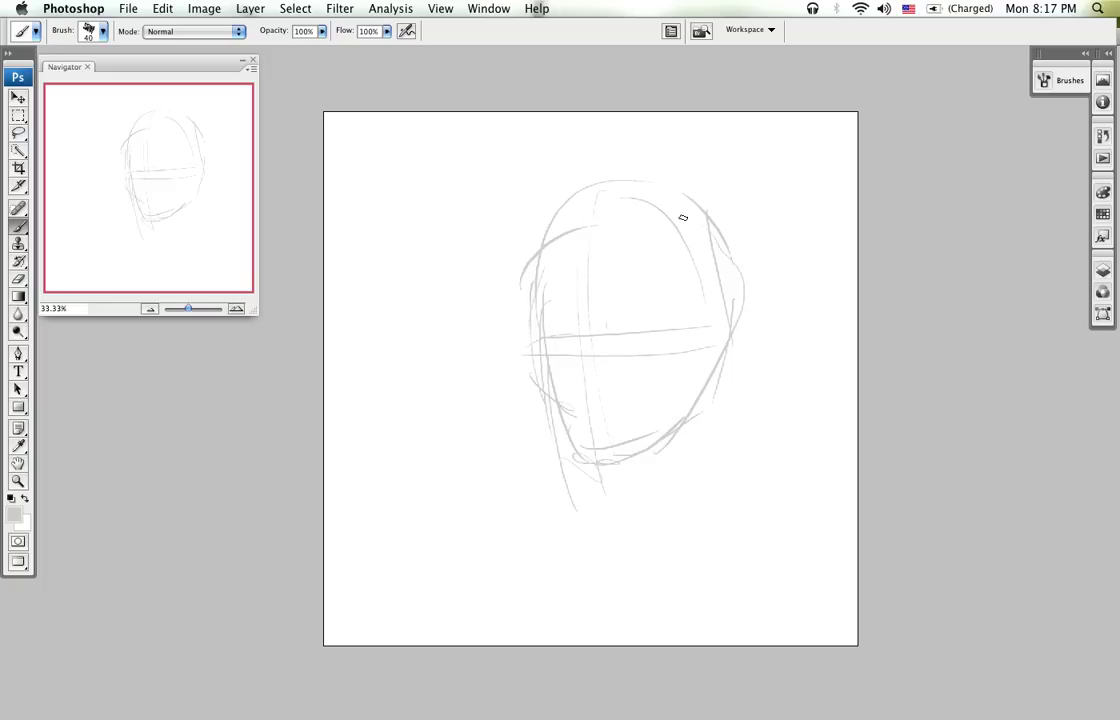
Step: Sketch the ear, neck, collar and shoulder lines below the head with loose strokes
{"action": "mouse_move", "coordinate": [725, 302]}
{"action": "left_mouse_down"}
{"action": "mouse_move", "coordinate": [774, 452]}
{"action": "mouse_move", "coordinate": [770, 510]}
{"action": "left_mouse_up"}
{"action": "left_click_drag", "start_coordinate": [726, 455], "coordinate": [692, 487]}
{"action": "mouse_move", "coordinate": [632, 465]}
{"action": "left_mouse_down"}
{"action": "mouse_move", "coordinate": [634, 503]}
{"action": "mouse_move", "coordinate": [677, 543]}
{"action": "mouse_move", "coordinate": [663, 517]}
{"action": "mouse_move", "coordinate": [652, 567]}
{"action": "mouse_move", "coordinate": [635, 513]}
{"action": "mouse_move", "coordinate": [672, 600]}
{"action": "mouse_move", "coordinate": [761, 451]}
{"action": "mouse_move", "coordinate": [758, 430]}
{"action": "mouse_move", "coordinate": [841, 482]}
{"action": "mouse_move", "coordinate": [620, 541]}
{"action": "mouse_move", "coordinate": [593, 543]}
{"action": "mouse_move", "coordinate": [569, 523]}
{"action": "mouse_move", "coordinate": [582, 645]}
{"action": "left_mouse_up"}
{"action": "mouse_move", "coordinate": [560, 575]}
{"action": "left_mouse_down"}
{"action": "mouse_move", "coordinate": [600, 645]}
{"action": "mouse_move", "coordinate": [666, 520]}
{"action": "left_mouse_up"}
{"action": "left_click_drag", "start_coordinate": [779, 451], "coordinate": [634, 596]}
{"action": "left_click_drag", "start_coordinate": [670, 541], "coordinate": [845, 525]}
{"action": "left_click_drag", "start_coordinate": [783, 541], "coordinate": [834, 501]}
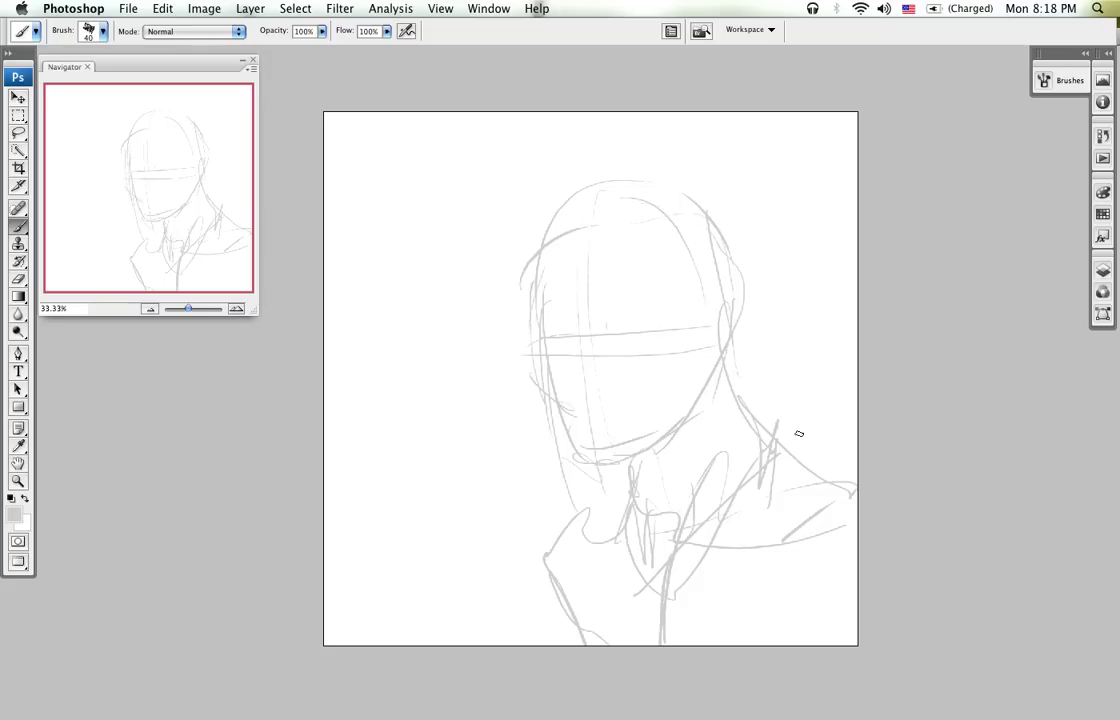
Step: Add collarbone, chest and near-shoulder strokes to the sketch, then rough in a circular eye on the eye guides
{"action": "mouse_move", "coordinate": [724, 508]}
{"action": "left_mouse_down"}
{"action": "mouse_move", "coordinate": [782, 516]}
{"action": "mouse_move", "coordinate": [857, 499]}
{"action": "left_mouse_up"}
{"action": "mouse_move", "coordinate": [652, 487]}
{"action": "left_mouse_down"}
{"action": "mouse_move", "coordinate": [585, 565]}
{"action": "mouse_move", "coordinate": [543, 566]}
{"action": "mouse_move", "coordinate": [670, 598]}
{"action": "left_mouse_up"}
{"action": "mouse_move", "coordinate": [662, 574]}
{"action": "left_mouse_down"}
{"action": "mouse_move", "coordinate": [625, 557]}
{"action": "mouse_move", "coordinate": [530, 585]}
{"action": "left_mouse_up"}
{"action": "mouse_move", "coordinate": [556, 553]}
{"action": "left_mouse_down"}
{"action": "mouse_move", "coordinate": [517, 583]}
{"action": "mouse_move", "coordinate": [510, 645]}
{"action": "left_mouse_up"}
{"action": "left_click_drag", "start_coordinate": [514, 625], "coordinate": [588, 605]}
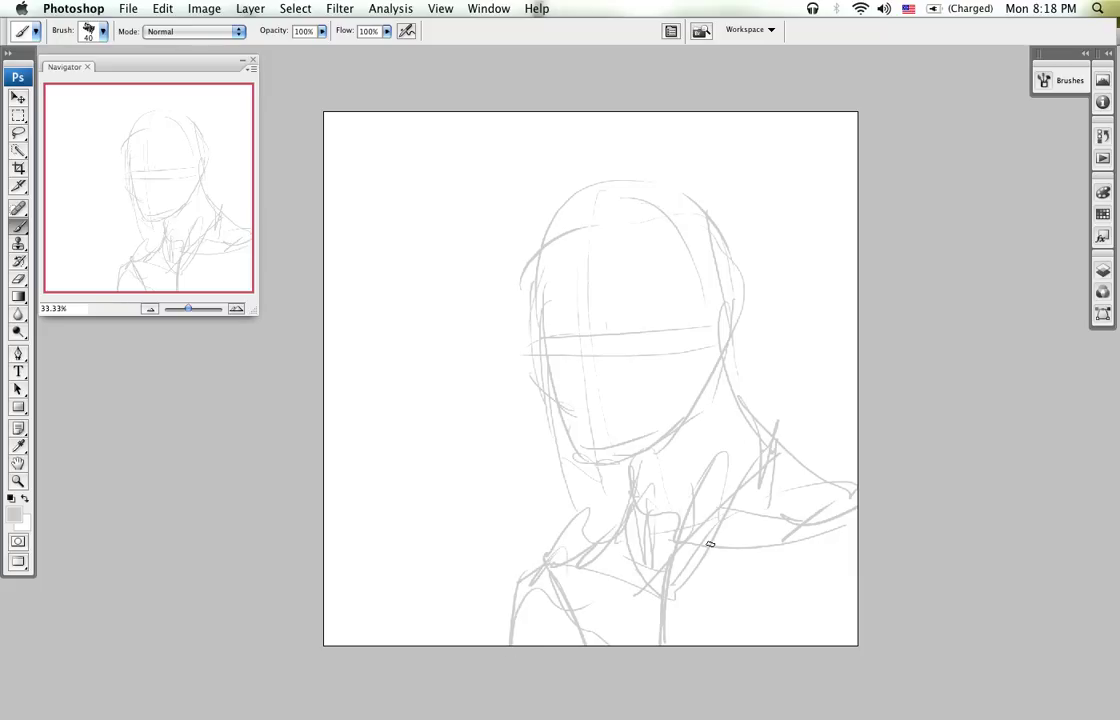
{"action": "mouse_move", "coordinate": [611, 335]}
{"action": "left_mouse_down"}
{"action": "mouse_move", "coordinate": [642, 321]}
{"action": "mouse_move", "coordinate": [646, 343]}
{"action": "left_mouse_up"}
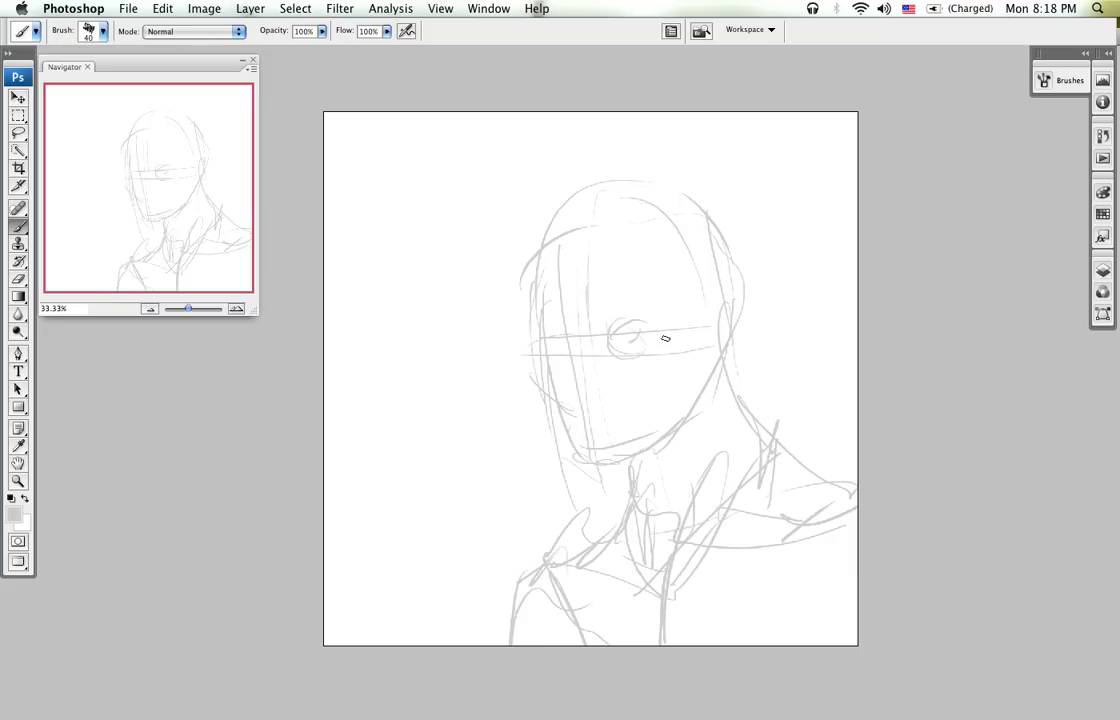
Step: Scale the character sketch up to 131.8% with Free Transform, reposition it on the canvas and switch to the Move tool
{"action": "key", "text": "super+t"}
{"action": "left_click_drag", "start_coordinate": [514, 643], "coordinate": [606, 364]}
{"action": "key", "text": "space"}
{"action": "left_click_drag", "start_coordinate": [677, 205], "coordinate": [735, 592]}
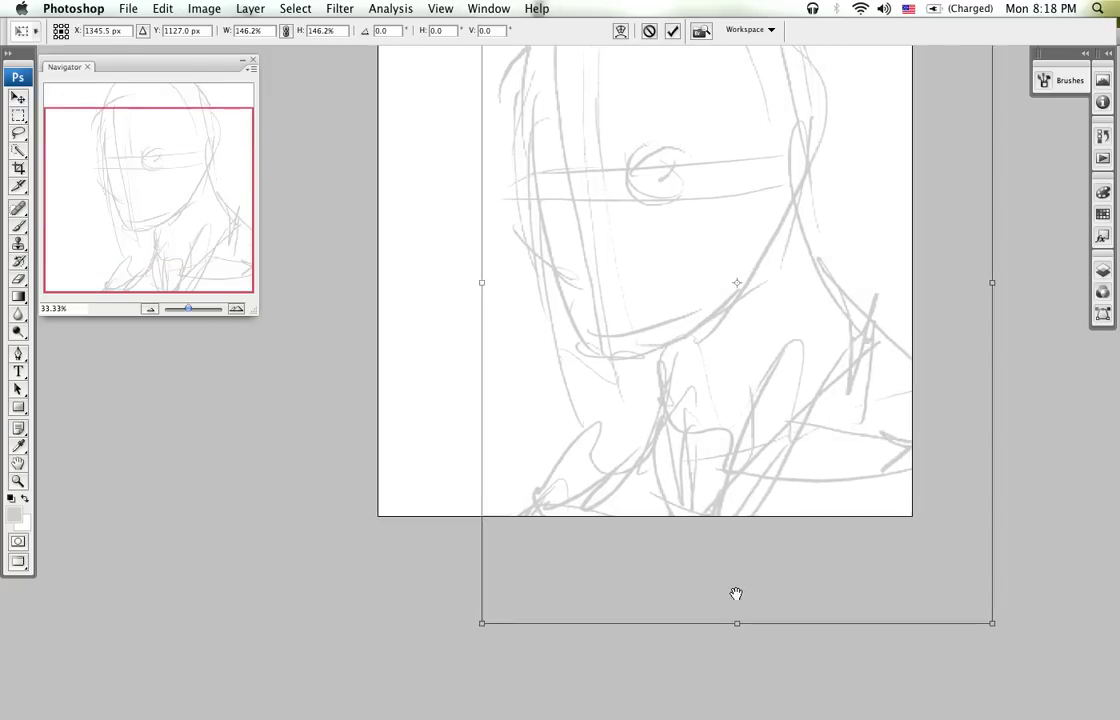
{"action": "left_click_drag", "start_coordinate": [677, 540], "coordinate": [697, 436]}
{"action": "mouse_move", "coordinate": [705, 378]}
{"action": "left_mouse_down"}
{"action": "mouse_move", "coordinate": [735, 400]}
{"action": "mouse_move", "coordinate": [725, 403]}
{"action": "left_mouse_up"}
{"action": "left_click_drag", "start_coordinate": [529, 103], "coordinate": [545, 381]}
{"action": "left_click_drag", "start_coordinate": [662, 400], "coordinate": [638, 255]}
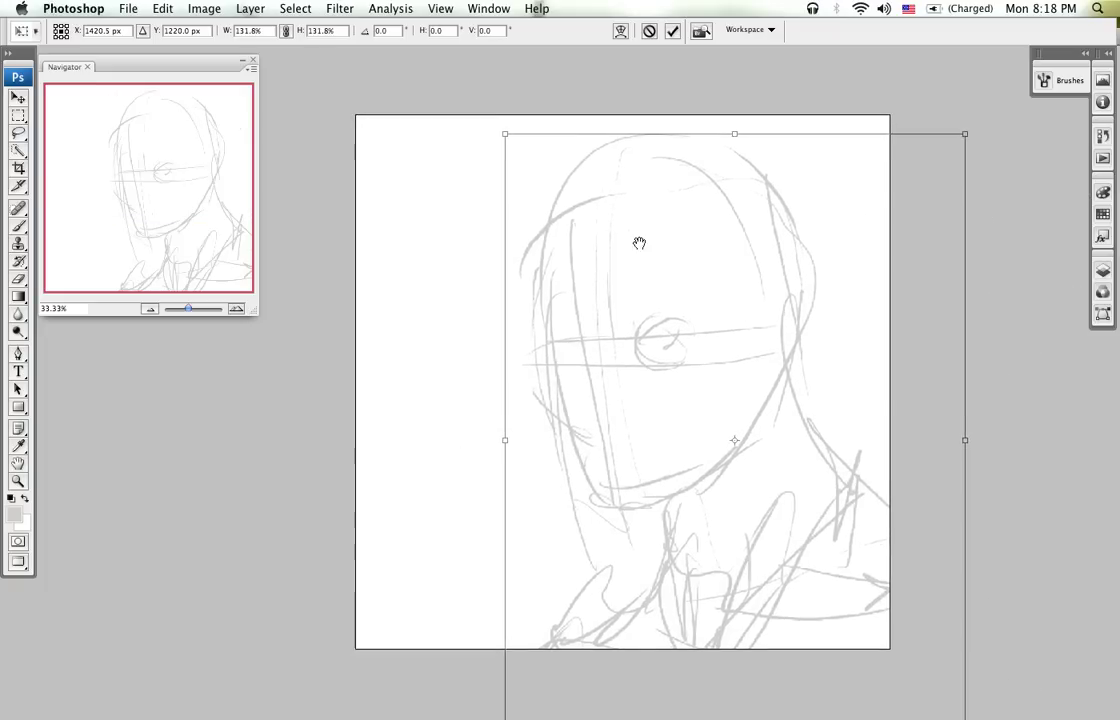
{"action": "key", "text": "b"}
{"action": "key", "text": "v"}
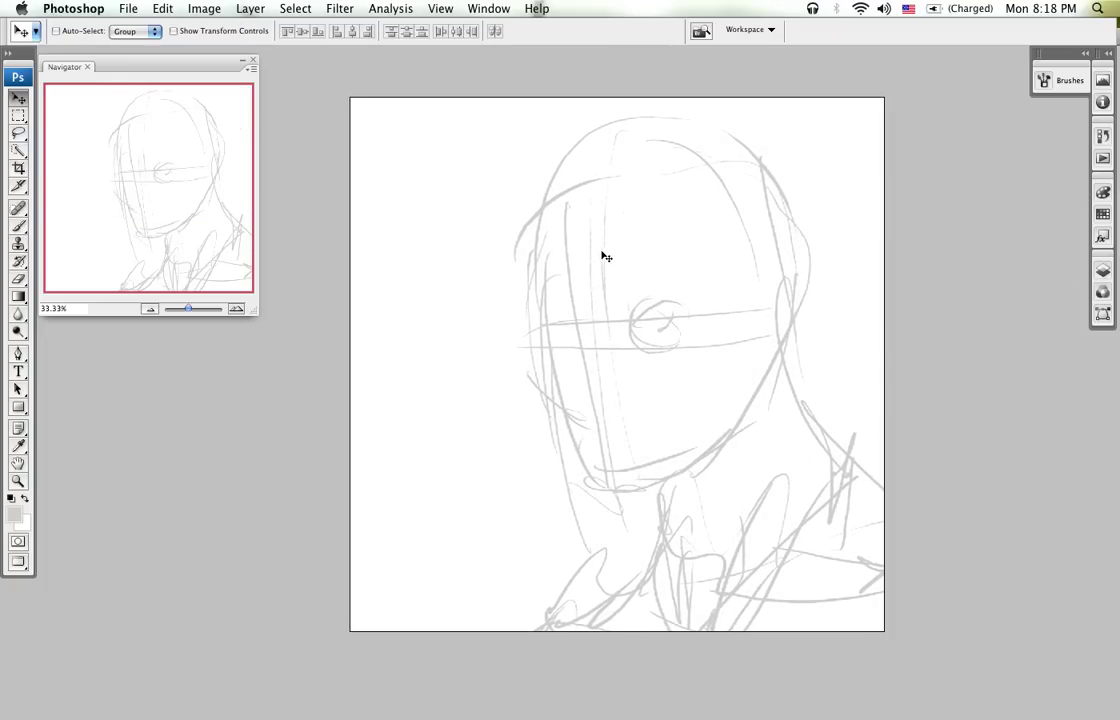
Step: With the Brush, restate the vertical face centre lines and head contour, and rough in the cheek plane and nose
{"action": "key", "text": "b"}
{"action": "mouse_move", "coordinate": [585, 145]}
{"action": "left_mouse_down"}
{"action": "mouse_move", "coordinate": [585, 320]}
{"action": "mouse_move", "coordinate": [606, 487]}
{"action": "left_mouse_up"}
{"action": "mouse_move", "coordinate": [551, 316]}
{"action": "left_mouse_down"}
{"action": "mouse_move", "coordinate": [570, 375]}
{"action": "mouse_move", "coordinate": [572, 325]}
{"action": "mouse_move", "coordinate": [571, 368]}
{"action": "mouse_move", "coordinate": [592, 412]}
{"action": "mouse_move", "coordinate": [556, 392]}
{"action": "mouse_move", "coordinate": [590, 328]}
{"action": "mouse_move", "coordinate": [669, 305]}
{"action": "mouse_move", "coordinate": [690, 345]}
{"action": "mouse_move", "coordinate": [628, 335]}
{"action": "mouse_move", "coordinate": [631, 487]}
{"action": "left_mouse_up"}
{"action": "left_click_drag", "start_coordinate": [689, 336], "coordinate": [648, 500]}
{"action": "mouse_move", "coordinate": [532, 250]}
{"action": "left_mouse_down"}
{"action": "mouse_move", "coordinate": [589, 158]}
{"action": "mouse_move", "coordinate": [710, 128]}
{"action": "left_mouse_up"}
{"action": "left_click_drag", "start_coordinate": [590, 412], "coordinate": [603, 471]}
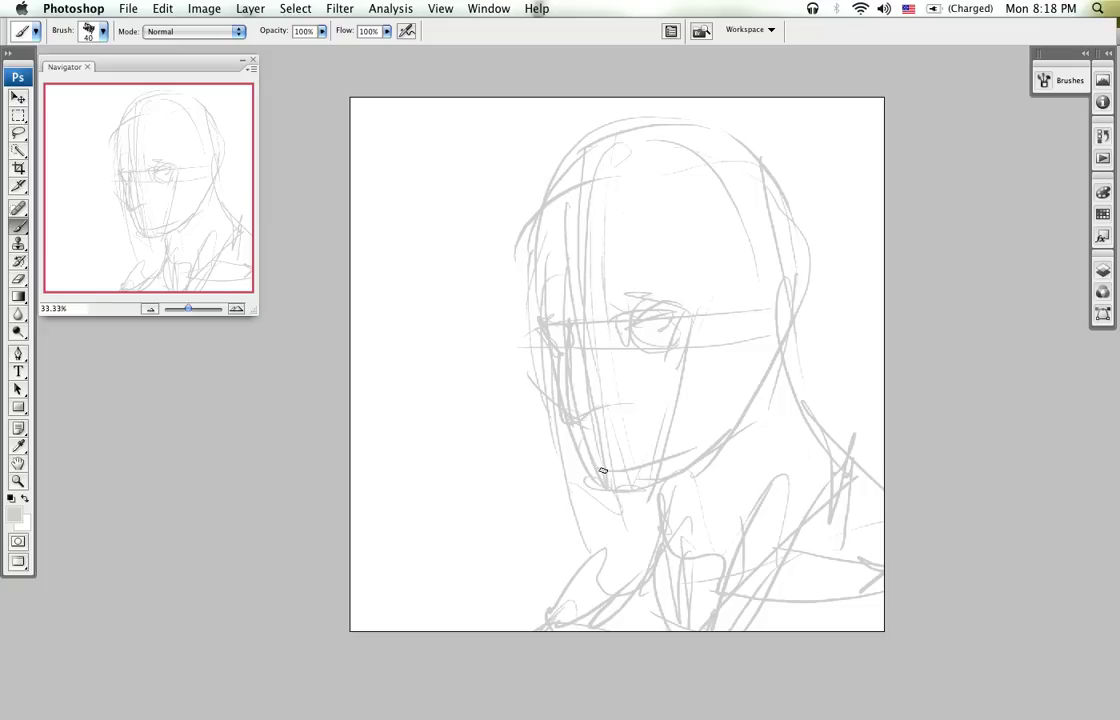
Step: Strengthen the horizontal eye line and near eye, and mark the top of the forehead with short strokes
{"action": "left_click_drag", "start_coordinate": [564, 327], "coordinate": [702, 314]}
{"action": "left_click_drag", "start_coordinate": [572, 326], "coordinate": [662, 317]}
{"action": "left_click_drag", "start_coordinate": [572, 170], "coordinate": [686, 140]}
{"action": "left_click_drag", "start_coordinate": [604, 150], "coordinate": [689, 140]}
Step: Rough in the ear, jaw and chin contours, and add the nose and mouth lines
{"action": "left_click_drag", "start_coordinate": [644, 484], "coordinate": [618, 488]}
{"action": "left_click_drag", "start_coordinate": [740, 345], "coordinate": [785, 337]}
{"action": "left_click_drag", "start_coordinate": [752, 375], "coordinate": [750, 390]}
{"action": "mouse_move", "coordinate": [590, 475]}
{"action": "left_mouse_down"}
{"action": "mouse_move", "coordinate": [605, 520]}
{"action": "mouse_move", "coordinate": [597, 491]}
{"action": "mouse_move", "coordinate": [649, 503]}
{"action": "mouse_move", "coordinate": [698, 484]}
{"action": "left_mouse_up"}
{"action": "left_click_drag", "start_coordinate": [668, 497], "coordinate": [752, 421]}
{"action": "mouse_move", "coordinate": [582, 421]}
{"action": "left_mouse_down"}
{"action": "mouse_move", "coordinate": [603, 398]}
{"action": "mouse_move", "coordinate": [621, 398]}
{"action": "mouse_move", "coordinate": [596, 368]}
{"action": "mouse_move", "coordinate": [580, 369]}
{"action": "mouse_move", "coordinate": [563, 416]}
{"action": "mouse_move", "coordinate": [565, 394]}
{"action": "mouse_move", "coordinate": [651, 350]}
{"action": "mouse_move", "coordinate": [659, 329]}
{"action": "mouse_move", "coordinate": [625, 325]}
{"action": "mouse_move", "coordinate": [661, 326]}
{"action": "left_mouse_up"}
{"action": "left_click_drag", "start_coordinate": [580, 432], "coordinate": [625, 437]}
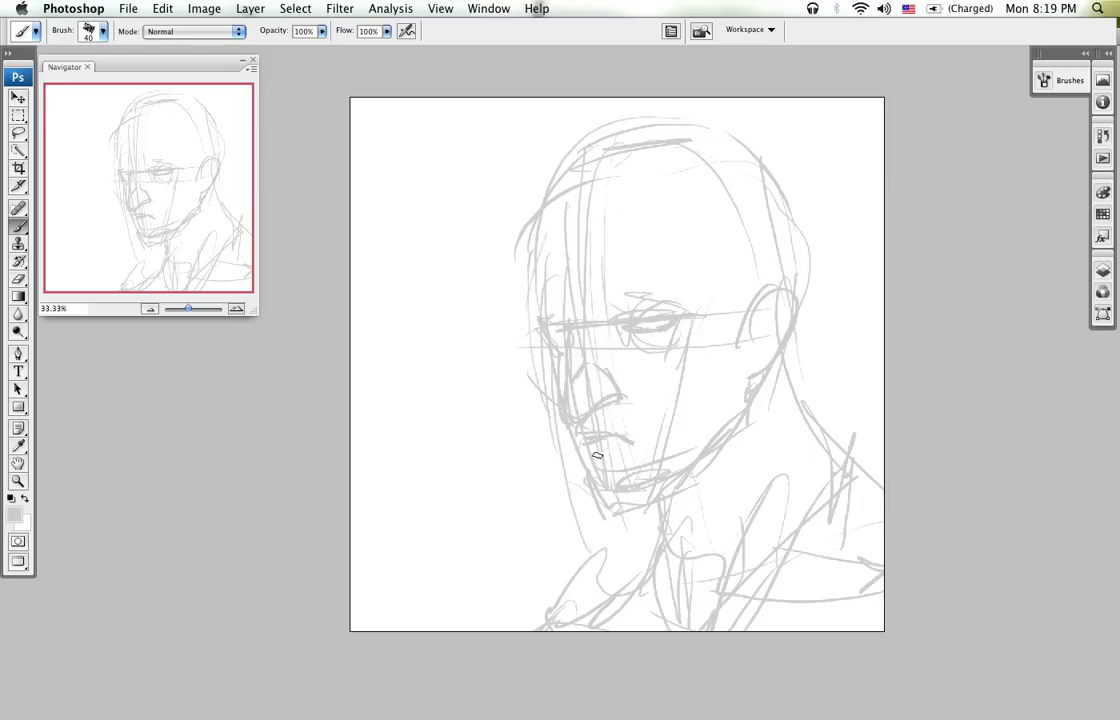
Step: Reinforce the mouth and jawline, and add muscle strokes along the neck down to the shoulder
{"action": "left_click_drag", "start_coordinate": [594, 446], "coordinate": [583, 429]}
{"action": "mouse_move", "coordinate": [577, 437]}
{"action": "left_mouse_down"}
{"action": "mouse_move", "coordinate": [624, 440]}
{"action": "mouse_move", "coordinate": [593, 460]}
{"action": "mouse_move", "coordinate": [606, 518]}
{"action": "mouse_move", "coordinate": [656, 502]}
{"action": "mouse_move", "coordinate": [715, 453]}
{"action": "mouse_move", "coordinate": [754, 395]}
{"action": "left_mouse_up"}
{"action": "left_click_drag", "start_coordinate": [670, 498], "coordinate": [718, 563]}
{"action": "mouse_move", "coordinate": [760, 453]}
{"action": "left_mouse_down"}
{"action": "mouse_move", "coordinate": [768, 370]}
{"action": "mouse_move", "coordinate": [790, 408]}
{"action": "mouse_move", "coordinate": [725, 568]}
{"action": "mouse_move", "coordinate": [700, 559]}
{"action": "mouse_move", "coordinate": [738, 565]}
{"action": "mouse_move", "coordinate": [852, 445]}
{"action": "mouse_move", "coordinate": [884, 462]}
{"action": "left_mouse_up"}
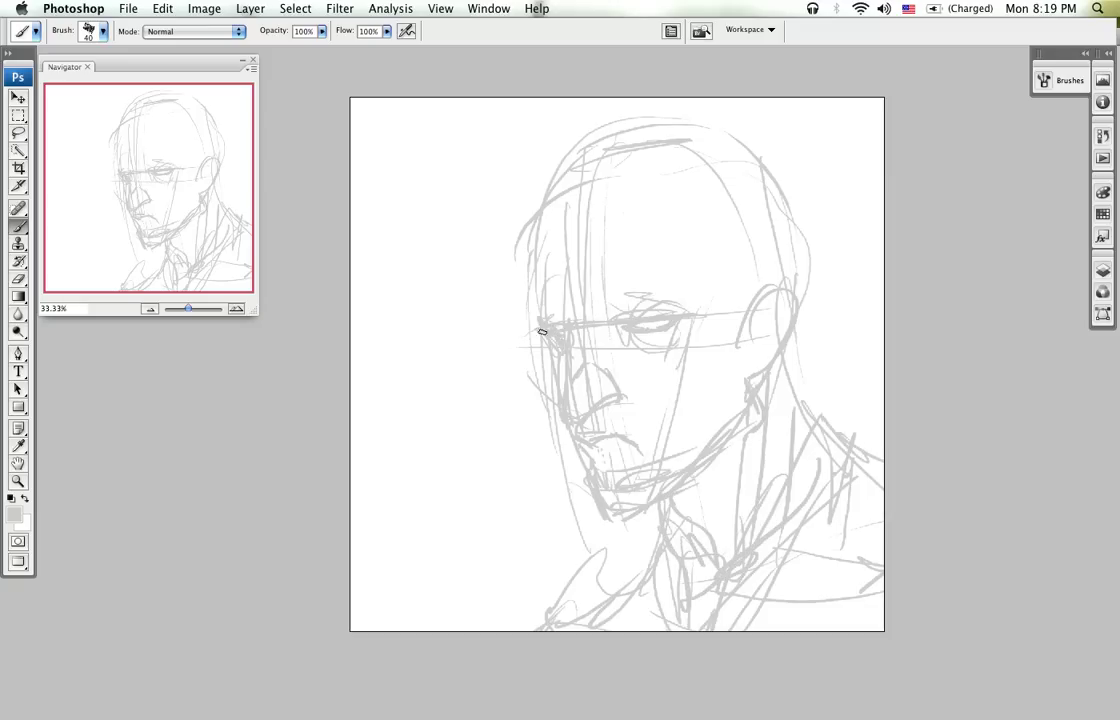
Step: Darken both eyes and brows, build up the mouth, and hatch the cheekbone and jaw planes
{"action": "mouse_move", "coordinate": [617, 324]}
{"action": "left_mouse_down"}
{"action": "mouse_move", "coordinate": [655, 335]}
{"action": "mouse_move", "coordinate": [615, 330]}
{"action": "mouse_move", "coordinate": [642, 362]}
{"action": "mouse_move", "coordinate": [640, 322]}
{"action": "mouse_move", "coordinate": [665, 322]}
{"action": "mouse_move", "coordinate": [632, 324]}
{"action": "mouse_move", "coordinate": [599, 305]}
{"action": "mouse_move", "coordinate": [638, 298]}
{"action": "left_mouse_up"}
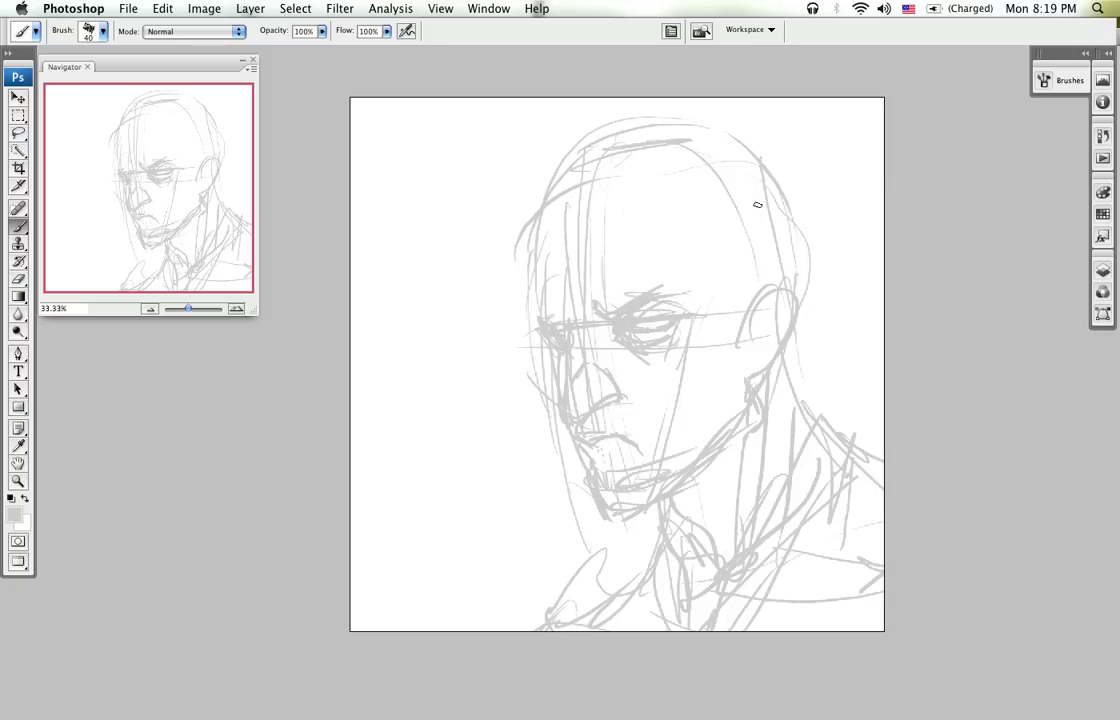
{"action": "left_click_drag", "start_coordinate": [542, 318], "coordinate": [527, 322]}
{"action": "left_click_drag", "start_coordinate": [574, 454], "coordinate": [622, 465]}
{"action": "left_click_drag", "start_coordinate": [598, 410], "coordinate": [602, 422]}
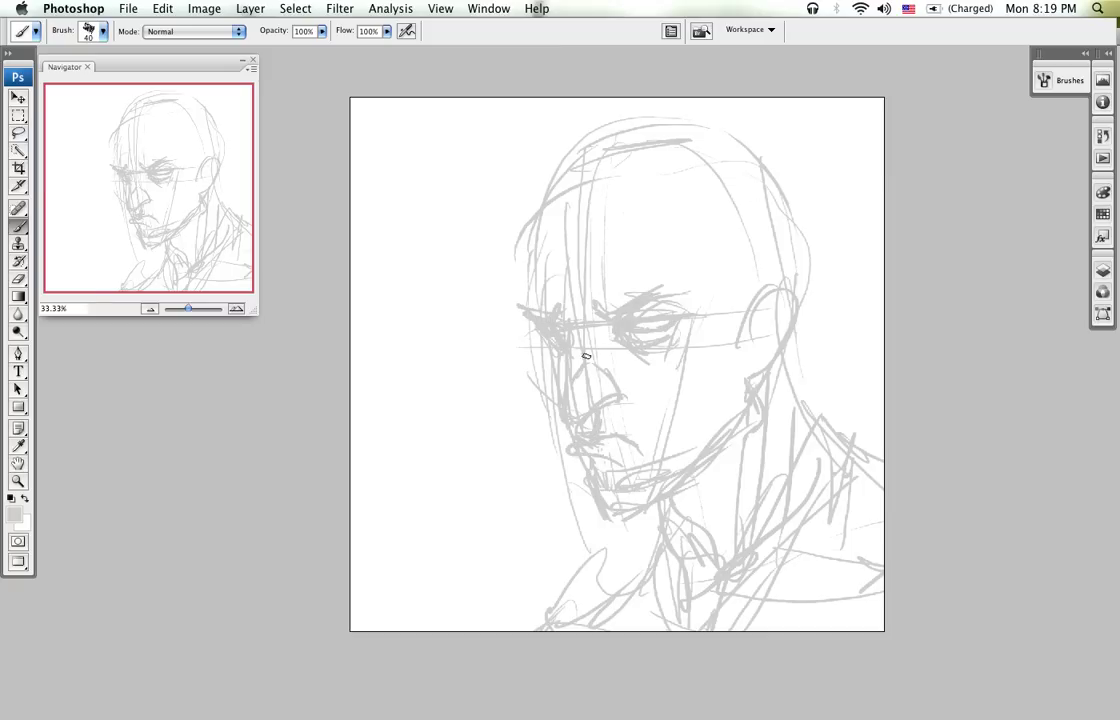
{"action": "mouse_move", "coordinate": [707, 480]}
{"action": "left_mouse_down"}
{"action": "mouse_move", "coordinate": [668, 518]}
{"action": "mouse_move", "coordinate": [718, 445]}
{"action": "mouse_move", "coordinate": [730, 382]}
{"action": "mouse_move", "coordinate": [709, 320]}
{"action": "mouse_move", "coordinate": [742, 397]}
{"action": "left_mouse_up"}
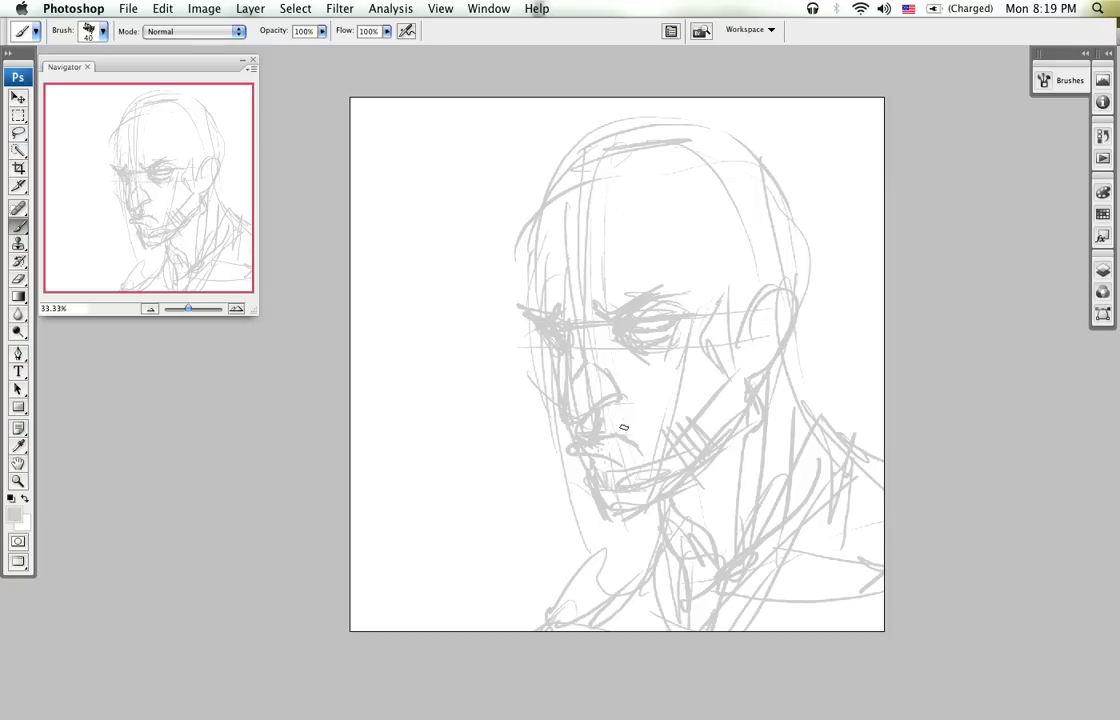
{"action": "left_click_drag", "start_coordinate": [634, 439], "coordinate": [672, 474]}
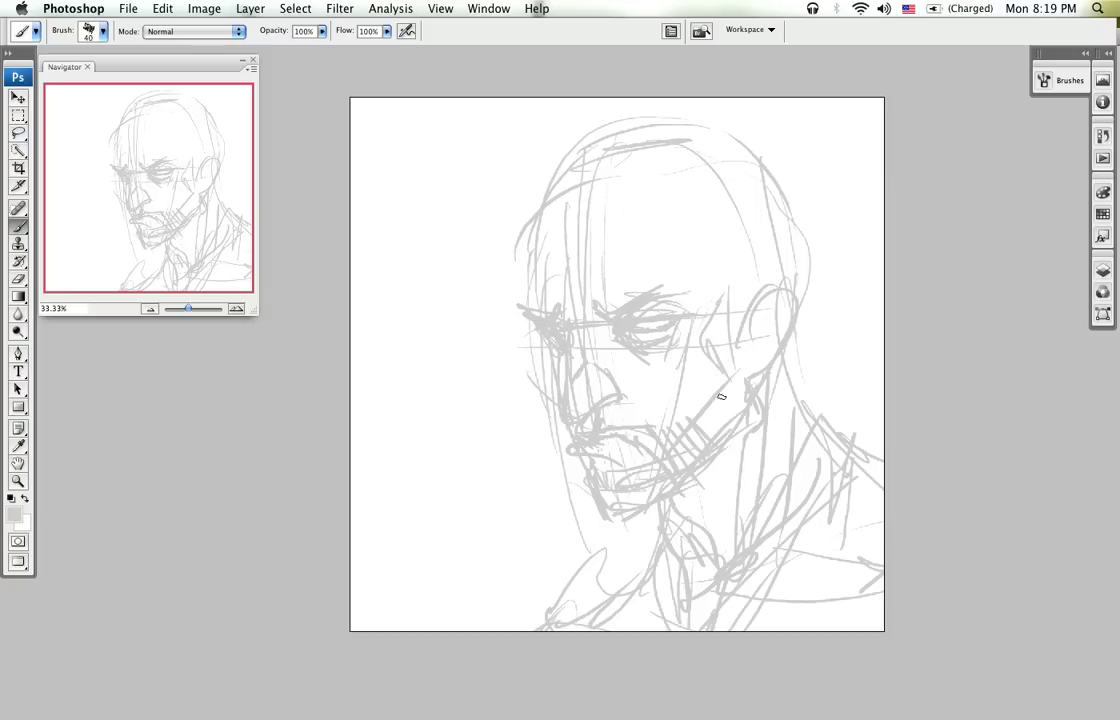
Step: Redraw the forehead and skull contours, ear, far cheek and back of the neck with heavier strokes
{"action": "mouse_move", "coordinate": [563, 177]}
{"action": "left_mouse_down"}
{"action": "mouse_move", "coordinate": [600, 162]}
{"action": "mouse_move", "coordinate": [748, 185]}
{"action": "left_mouse_up"}
{"action": "mouse_move", "coordinate": [753, 343]}
{"action": "left_mouse_down"}
{"action": "mouse_move", "coordinate": [758, 318]}
{"action": "mouse_move", "coordinate": [763, 370]}
{"action": "mouse_move", "coordinate": [771, 344]}
{"action": "left_mouse_up"}
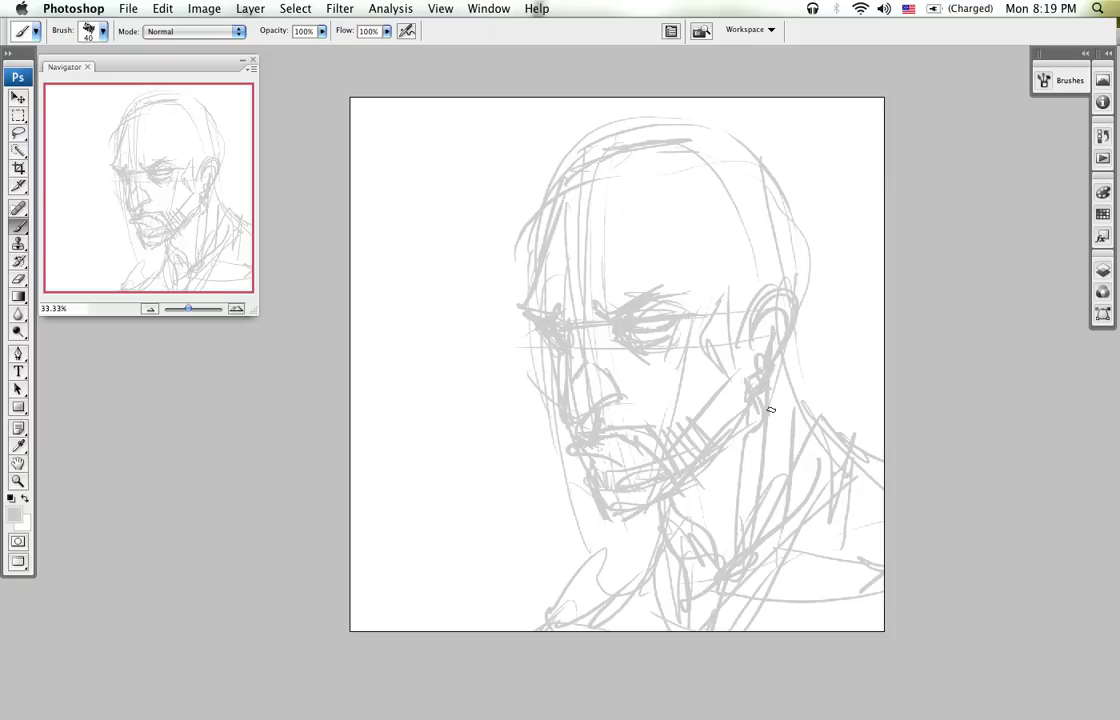
{"action": "left_click_drag", "start_coordinate": [515, 328], "coordinate": [537, 368]}
{"action": "left_click_drag", "start_coordinate": [689, 331], "coordinate": [768, 304]}
{"action": "mouse_move", "coordinate": [788, 331]}
{"action": "left_mouse_down"}
{"action": "mouse_move", "coordinate": [790, 385]}
{"action": "mouse_move", "coordinate": [847, 470]}
{"action": "left_mouse_up"}
{"action": "left_click_drag", "start_coordinate": [788, 345], "coordinate": [817, 417]}
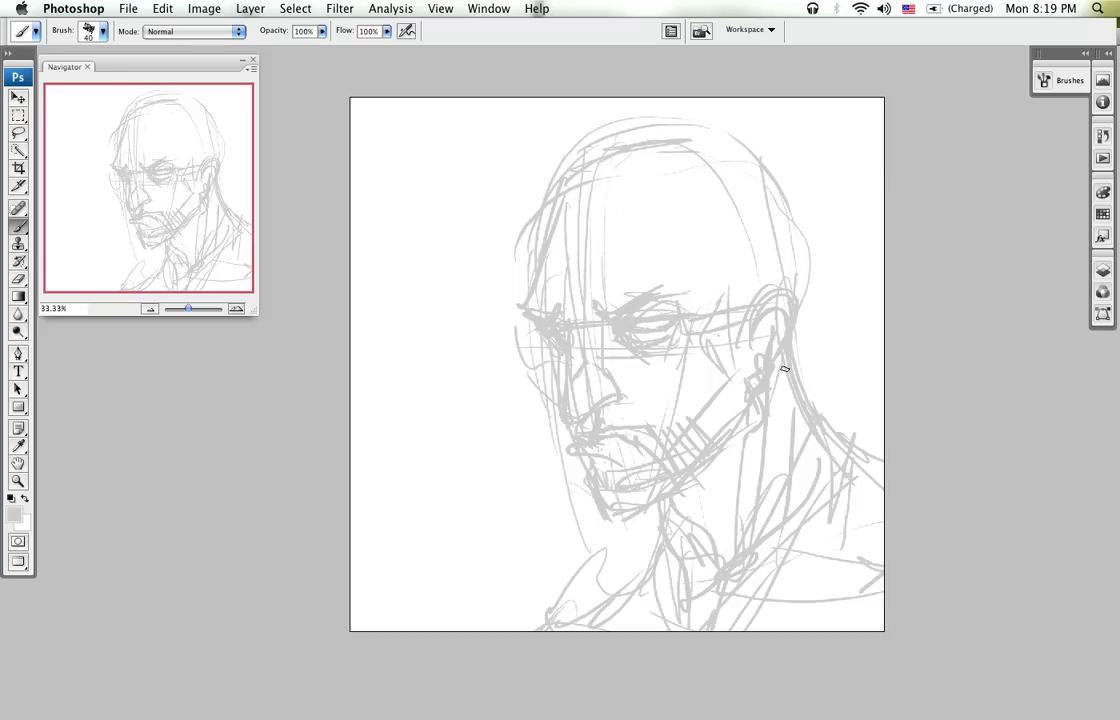
{"action": "mouse_move", "coordinate": [595, 145]}
{"action": "left_mouse_down"}
{"action": "mouse_move", "coordinate": [738, 143]}
{"action": "mouse_move", "coordinate": [805, 280]}
{"action": "mouse_move", "coordinate": [797, 362]}
{"action": "mouse_move", "coordinate": [794, 250]}
{"action": "left_mouse_up"}
{"action": "left_click_drag", "start_coordinate": [601, 444], "coordinate": [620, 448]}
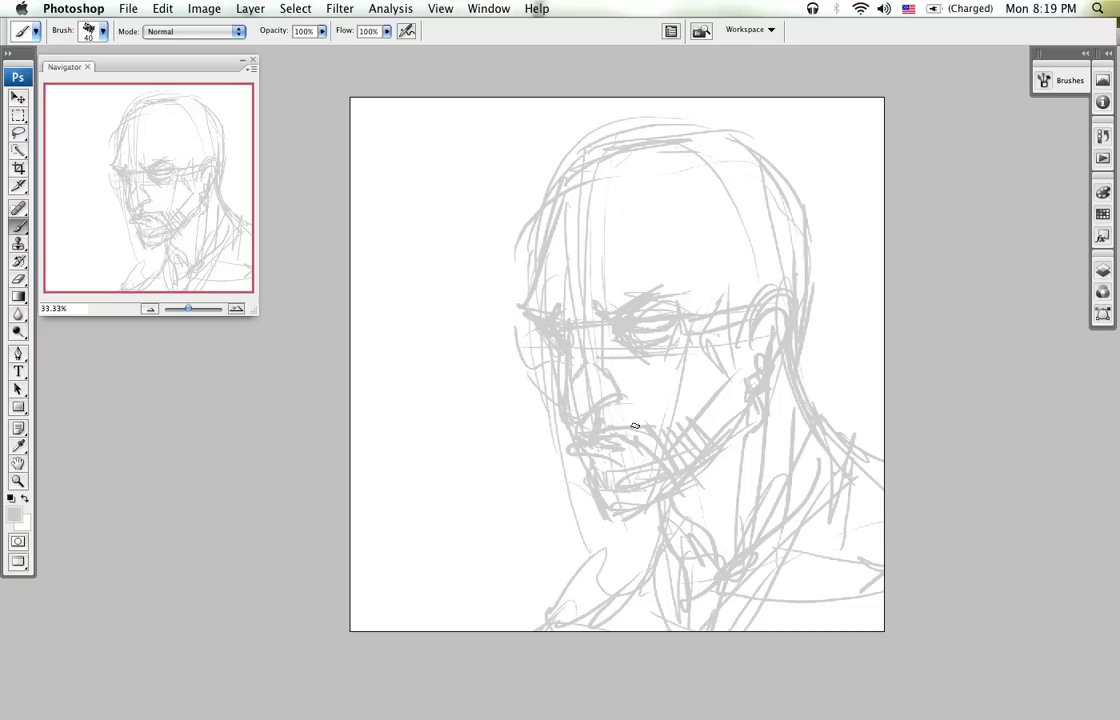
Step: Add strokes around the mouth corner, rear jaw and throat of the sketch
{"action": "mouse_move", "coordinate": [638, 403]}
{"action": "left_mouse_down"}
{"action": "mouse_move", "coordinate": [615, 426]}
{"action": "mouse_move", "coordinate": [625, 457]}
{"action": "left_mouse_up"}
{"action": "mouse_move", "coordinate": [708, 456]}
{"action": "left_mouse_down"}
{"action": "mouse_move", "coordinate": [770, 430]}
{"action": "mouse_move", "coordinate": [762, 400]}
{"action": "left_mouse_up"}
{"action": "mouse_move", "coordinate": [672, 522]}
{"action": "left_mouse_down"}
{"action": "mouse_move", "coordinate": [704, 562]}
{"action": "mouse_move", "coordinate": [708, 598]}
{"action": "left_mouse_up"}
{"action": "left_click_drag", "start_coordinate": [667, 550], "coordinate": [668, 585]}
{"action": "mouse_move", "coordinate": [664, 535]}
{"action": "left_mouse_down"}
{"action": "mouse_move", "coordinate": [658, 595]}
{"action": "mouse_move", "coordinate": [690, 630]}
{"action": "left_mouse_up"}
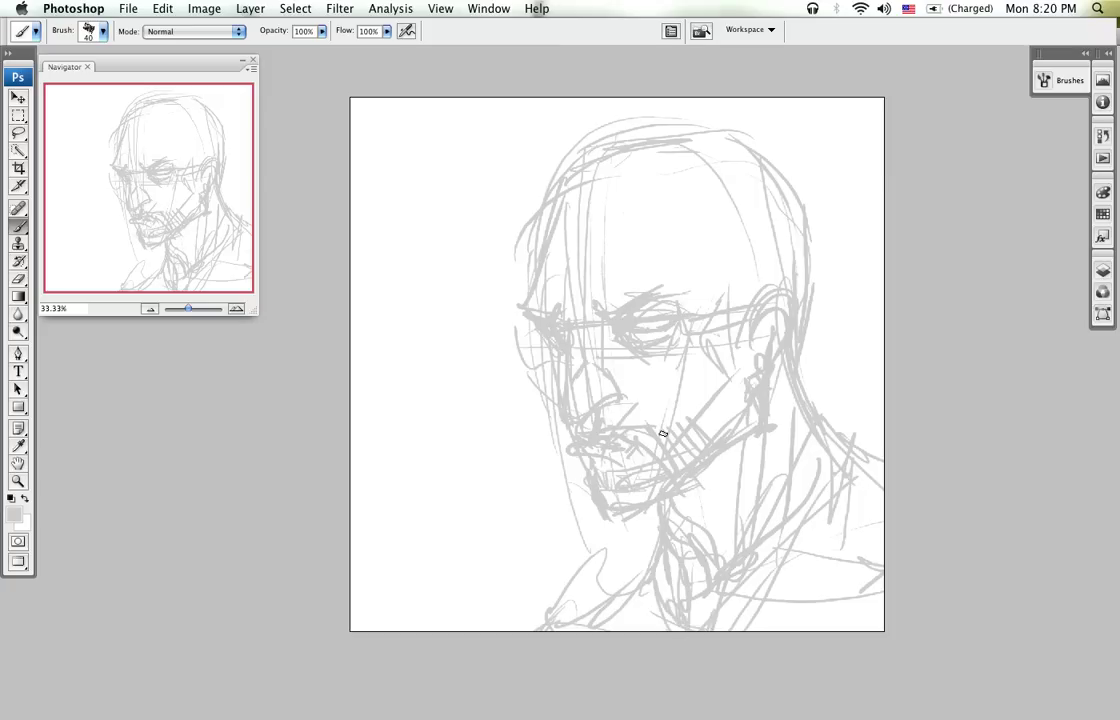
Step: Scale the character sketch up to 105.7% with Free Transform, reposition it on the canvas and return to the Brush
{"action": "key", "text": "ctrl+t"}
{"action": "mouse_move", "coordinate": [499, 116]}
{"action": "left_mouse_down"}
{"action": "mouse_move", "coordinate": [476, 100]}
{"action": "mouse_move", "coordinate": [482, 93]}
{"action": "left_mouse_up"}
{"action": "left_click_drag", "start_coordinate": [709, 308], "coordinate": [732, 358]}
{"action": "left_click_drag", "start_coordinate": [505, 174], "coordinate": [500, 161]}
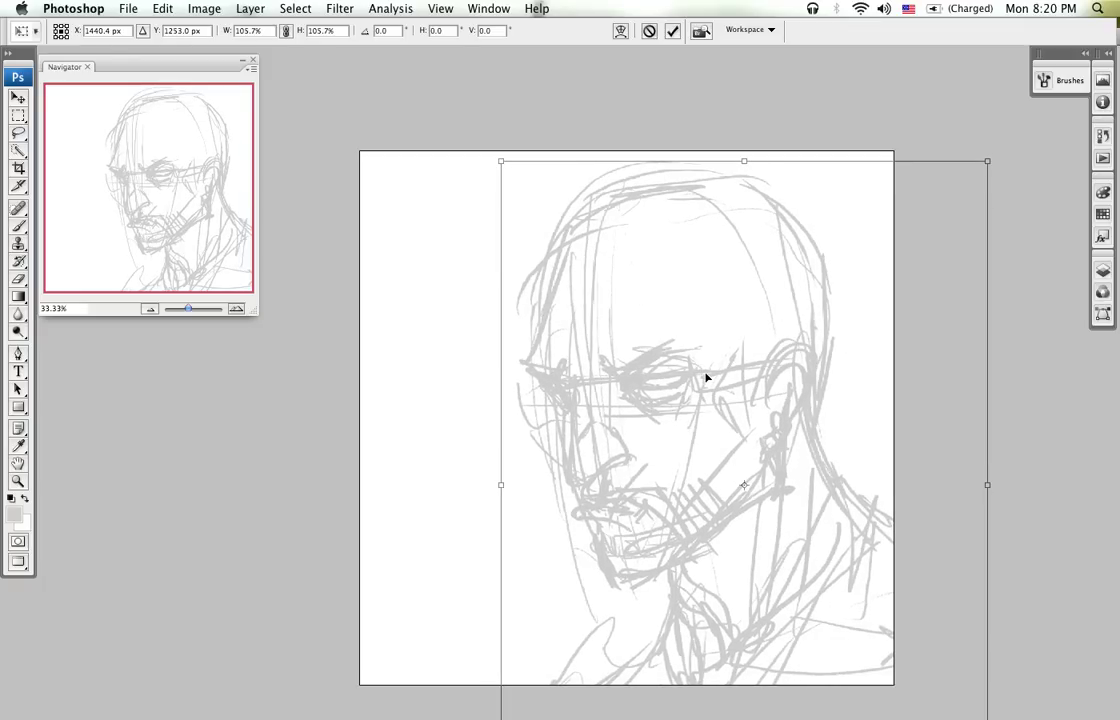
{"action": "key", "text": "Return"}
{"action": "key", "text": "b"}
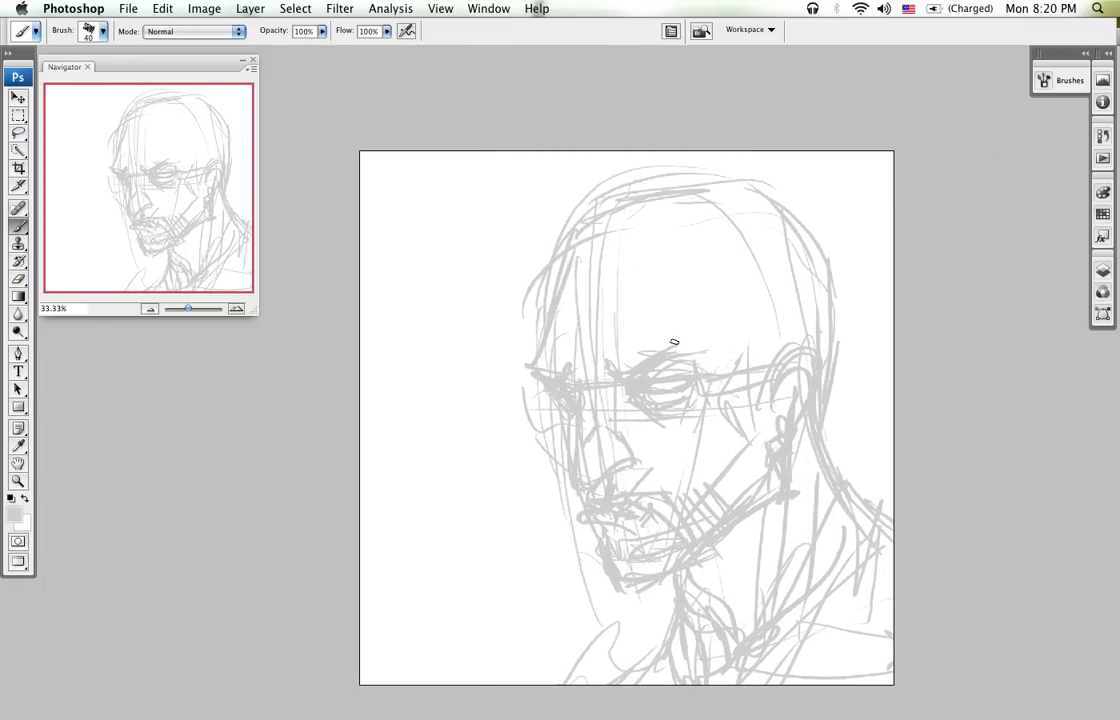
Step: Sketch a loose round shape with a curved tail below it in the empty area in front of the face
{"action": "mouse_move", "coordinate": [485, 317]}
{"action": "left_mouse_down"}
{"action": "mouse_move", "coordinate": [398, 253]}
{"action": "mouse_move", "coordinate": [385, 260]}
{"action": "mouse_move", "coordinate": [488, 408]}
{"action": "mouse_move", "coordinate": [489, 485]}
{"action": "left_mouse_up"}
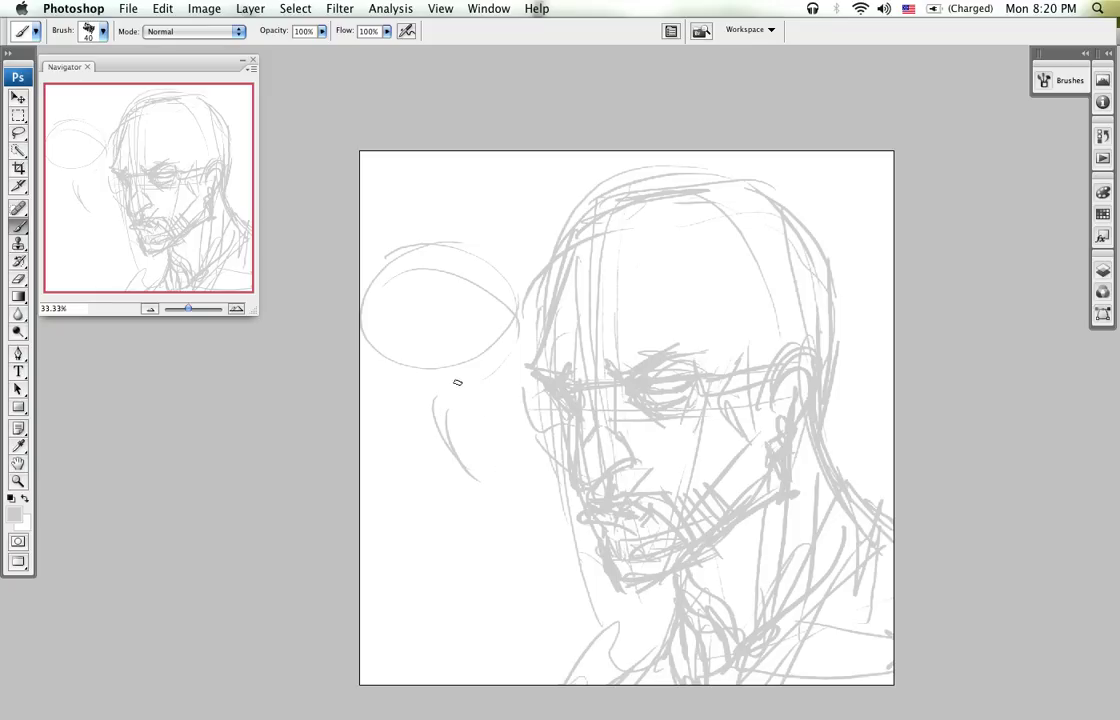
{"action": "left_click_drag", "start_coordinate": [408, 387], "coordinate": [488, 385]}
{"action": "left_click_drag", "start_coordinate": [365, 338], "coordinate": [420, 387]}
{"action": "mouse_move", "coordinate": [372, 292]}
{"action": "left_mouse_down"}
{"action": "mouse_move", "coordinate": [455, 262]}
{"action": "mouse_move", "coordinate": [445, 378]}
{"action": "mouse_move", "coordinate": [522, 328]}
{"action": "left_mouse_up"}
{"action": "left_click_drag", "start_coordinate": [518, 298], "coordinate": [388, 274]}
{"action": "mouse_move", "coordinate": [368, 336]}
{"action": "left_mouse_down"}
{"action": "mouse_move", "coordinate": [483, 377]}
{"action": "mouse_move", "coordinate": [472, 457]}
{"action": "mouse_move", "coordinate": [483, 479]}
{"action": "left_mouse_up"}
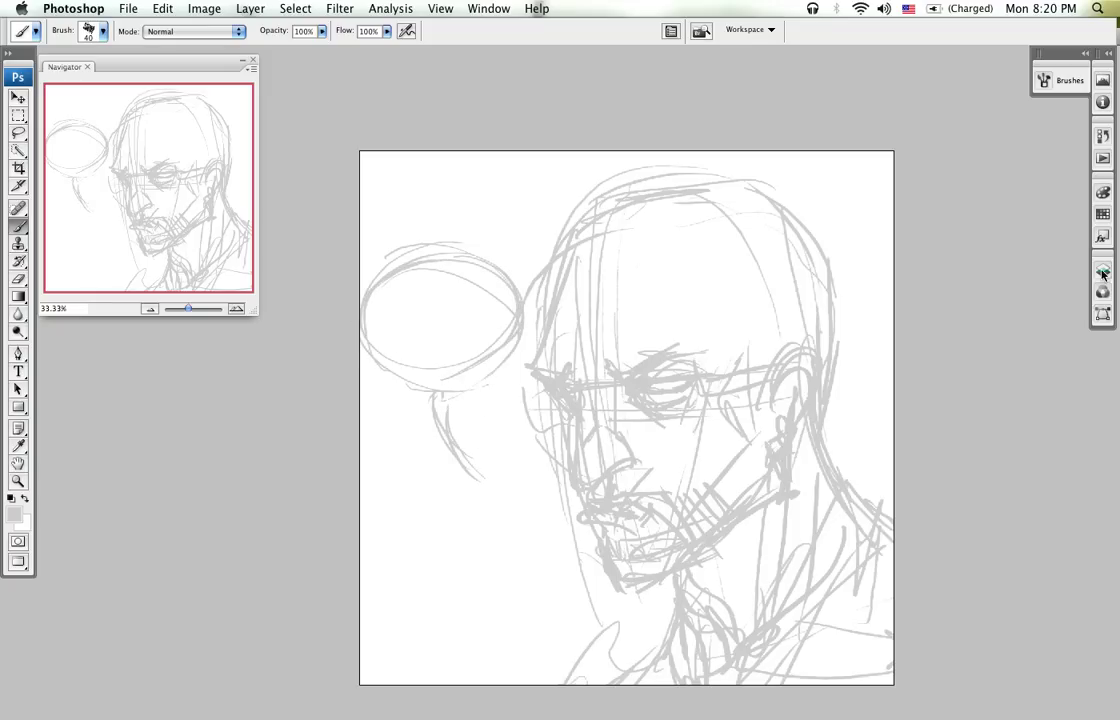
Step: Show the layer list and save the document with Maximize compatibility enabled
{"action": "key", "text": "F7"}
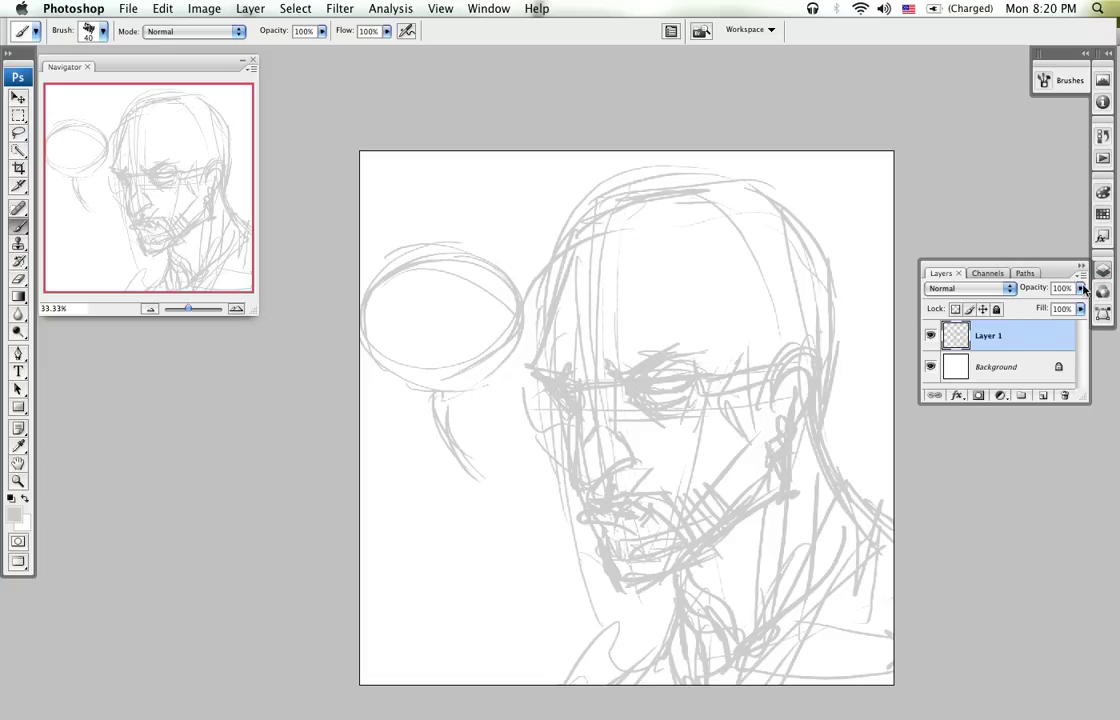
{"action": "key", "text": "ctrl+s"}
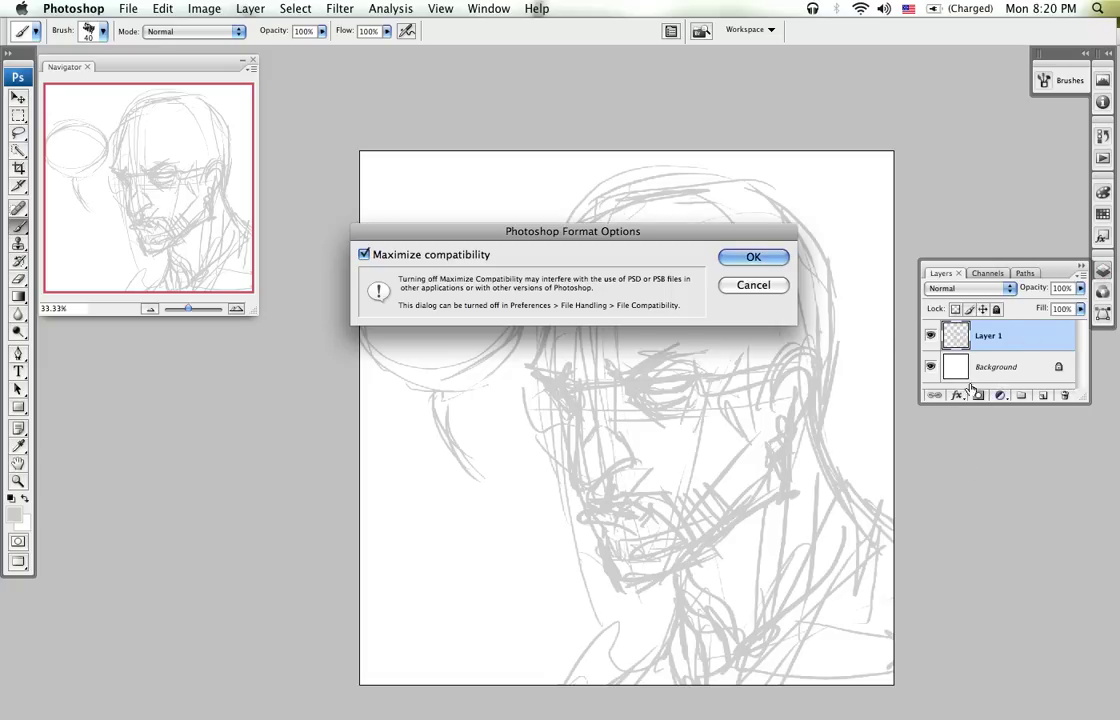
{"action": "left_click", "coordinate": [662, 224]}
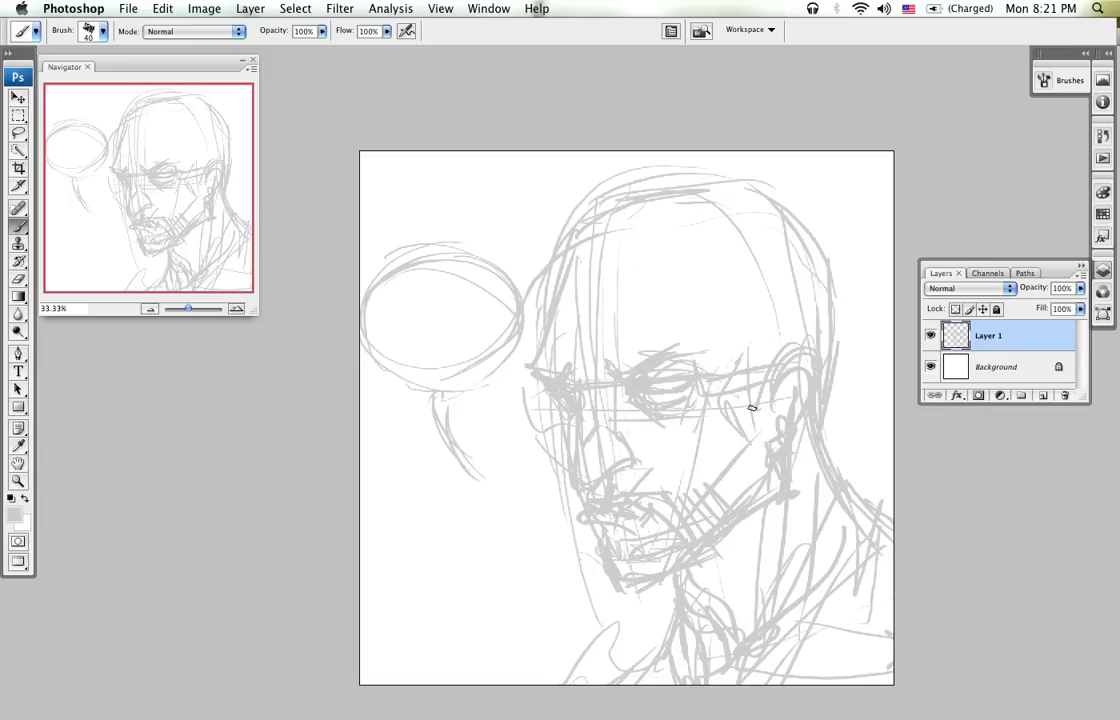
Step: Add a new layer above the sketch, lower Layer 1's opacity to 48% and make Layer 2 active
{"action": "left_click", "coordinate": [1042, 395]}
{"action": "left_click", "coordinate": [990, 367]}
{"action": "left_click", "coordinate": [1080, 288]}
{"action": "left_click_drag", "start_coordinate": [1080, 306], "coordinate": [1045, 313]}
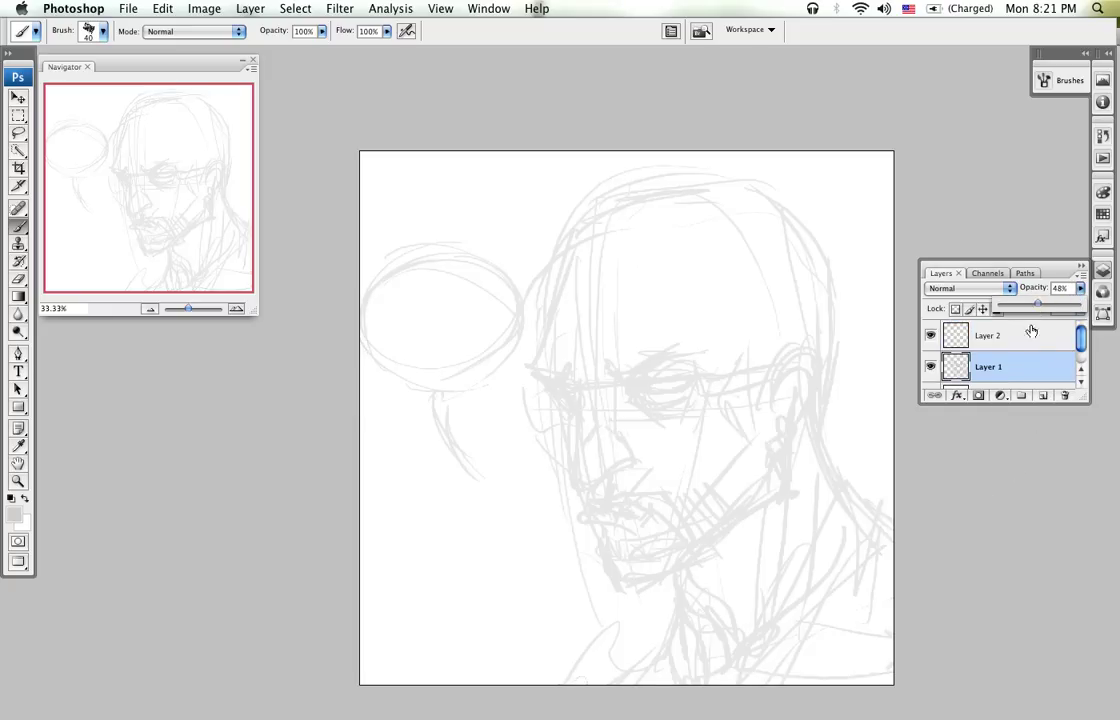
{"action": "left_click", "coordinate": [1025, 336]}
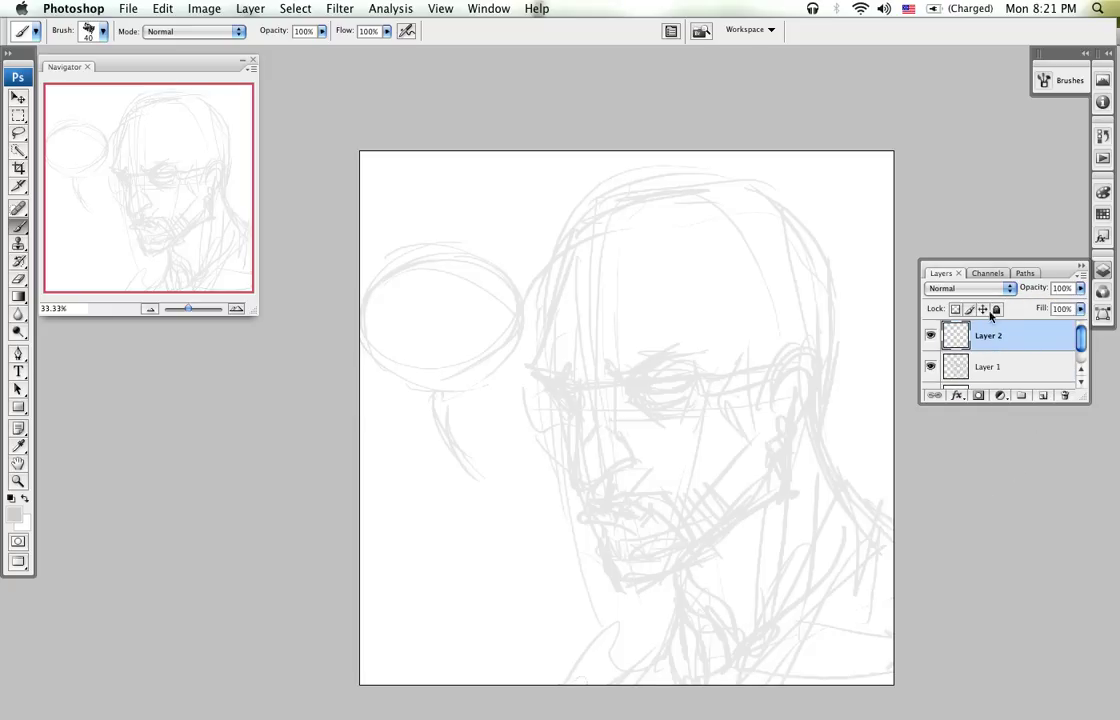
Step: Set the foreground colour to a medium grey, trying it with a stroke along the forehead
{"action": "left_click", "coordinate": [20, 447]}
{"action": "left_click", "coordinate": [13, 513]}
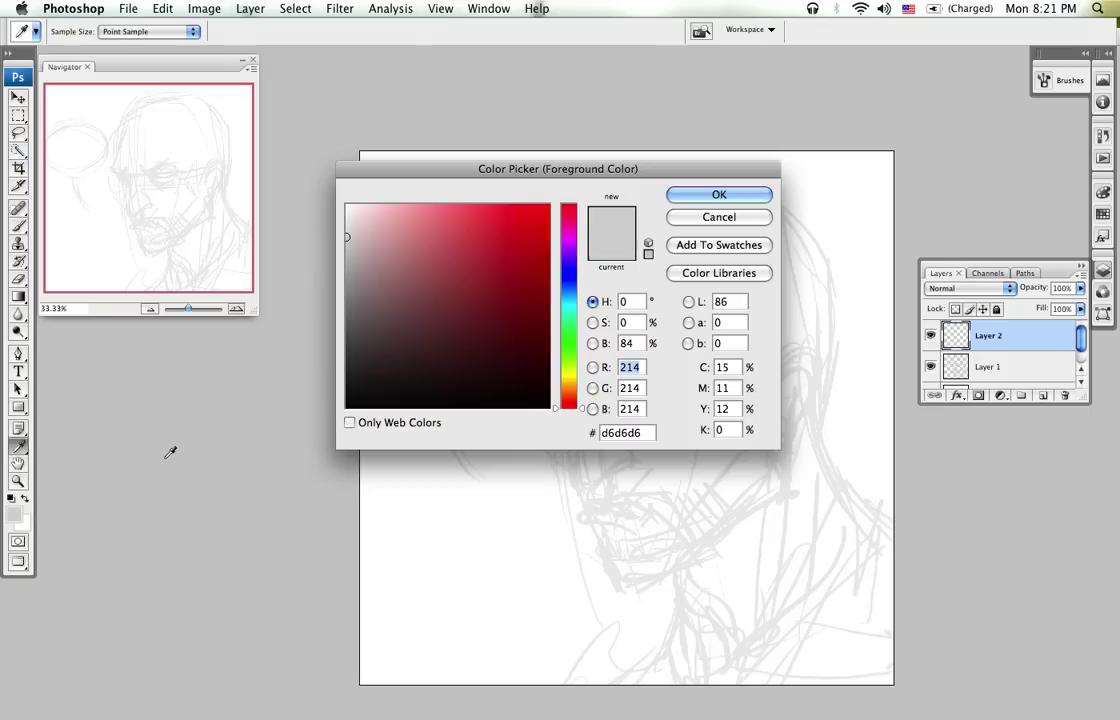
{"action": "left_click", "coordinate": [673, 198]}
{"action": "left_click_drag", "start_coordinate": [563, 257], "coordinate": [555, 347]}
{"action": "left_click", "coordinate": [19, 514]}
{"action": "mouse_move", "coordinate": [361, 284]}
{"action": "left_mouse_down"}
{"action": "mouse_move", "coordinate": [342, 276]}
{"action": "mouse_move", "coordinate": [343, 285]}
{"action": "left_mouse_up"}
{"action": "left_click", "coordinate": [670, 197]}
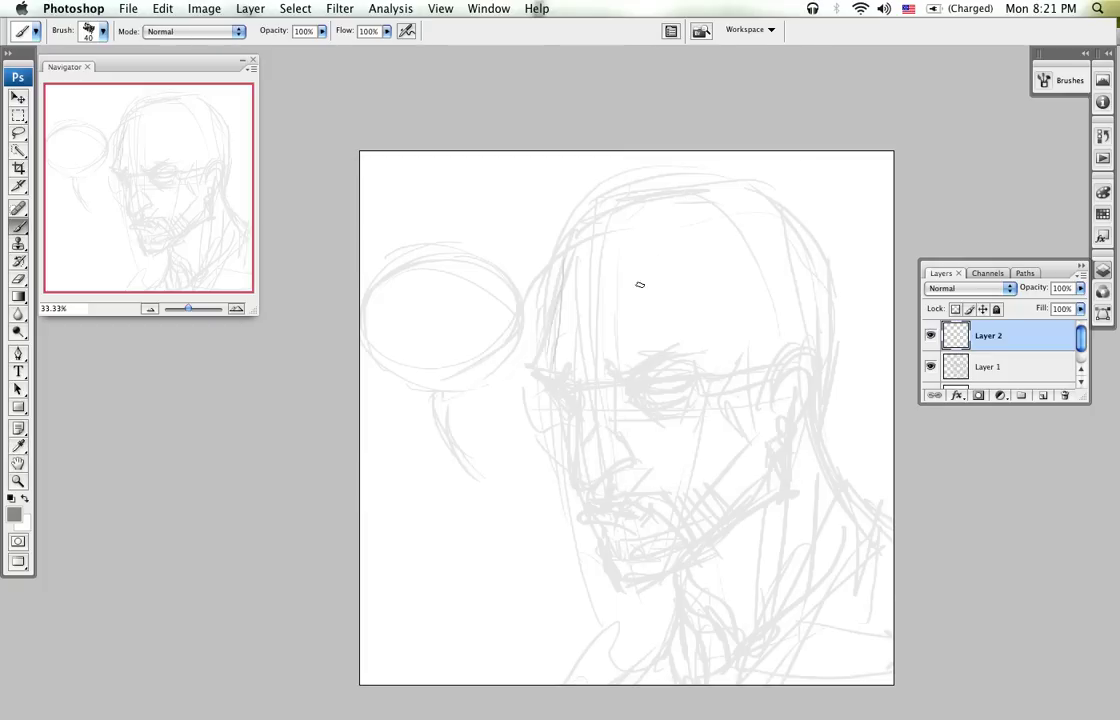
Step: Draw the eyes, nose and frowning mouth in darker grey over the faded sketch on Layer 2
{"action": "mouse_move", "coordinate": [580, 399]}
{"action": "left_mouse_down"}
{"action": "mouse_move", "coordinate": [572, 485]}
{"action": "mouse_move", "coordinate": [584, 496]}
{"action": "mouse_move", "coordinate": [639, 466]}
{"action": "mouse_move", "coordinate": [614, 429]}
{"action": "mouse_move", "coordinate": [623, 437]}
{"action": "mouse_move", "coordinate": [601, 434]}
{"action": "mouse_move", "coordinate": [595, 447]}
{"action": "mouse_move", "coordinate": [612, 386]}
{"action": "mouse_move", "coordinate": [682, 381]}
{"action": "mouse_move", "coordinate": [646, 392]}
{"action": "mouse_move", "coordinate": [674, 385]}
{"action": "mouse_move", "coordinate": [681, 431]}
{"action": "left_mouse_up"}
{"action": "mouse_move", "coordinate": [573, 390]}
{"action": "left_mouse_down"}
{"action": "mouse_move", "coordinate": [547, 385]}
{"action": "mouse_move", "coordinate": [566, 392]}
{"action": "left_mouse_up"}
{"action": "left_click_drag", "start_coordinate": [562, 395], "coordinate": [560, 416]}
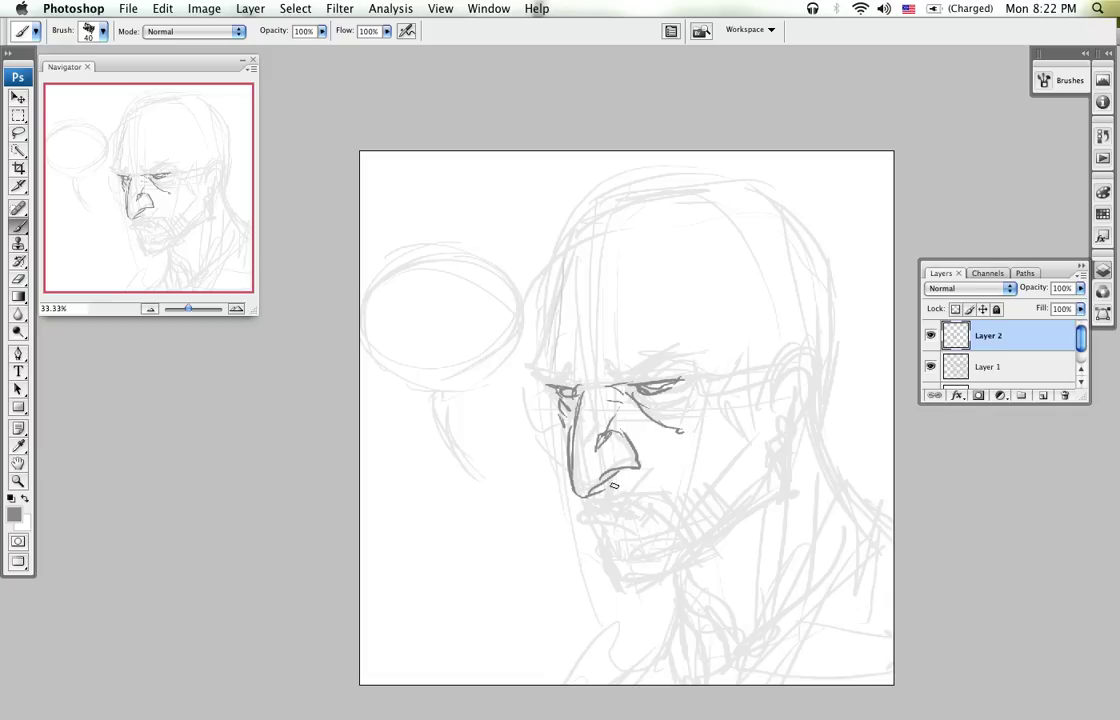
{"action": "left_click_drag", "start_coordinate": [608, 482], "coordinate": [588, 512]}
{"action": "left_click_drag", "start_coordinate": [579, 517], "coordinate": [636, 522]}
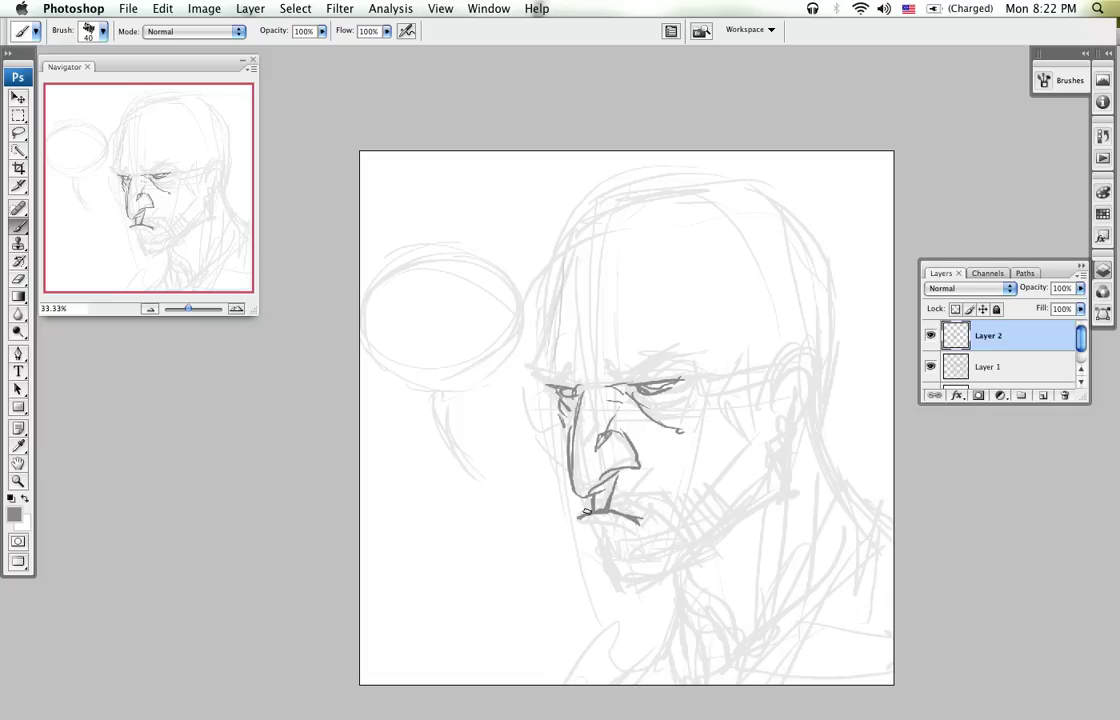
{"action": "left_click_drag", "start_coordinate": [581, 519], "coordinate": [640, 535]}
{"action": "left_click_drag", "start_coordinate": [625, 518], "coordinate": [652, 529]}
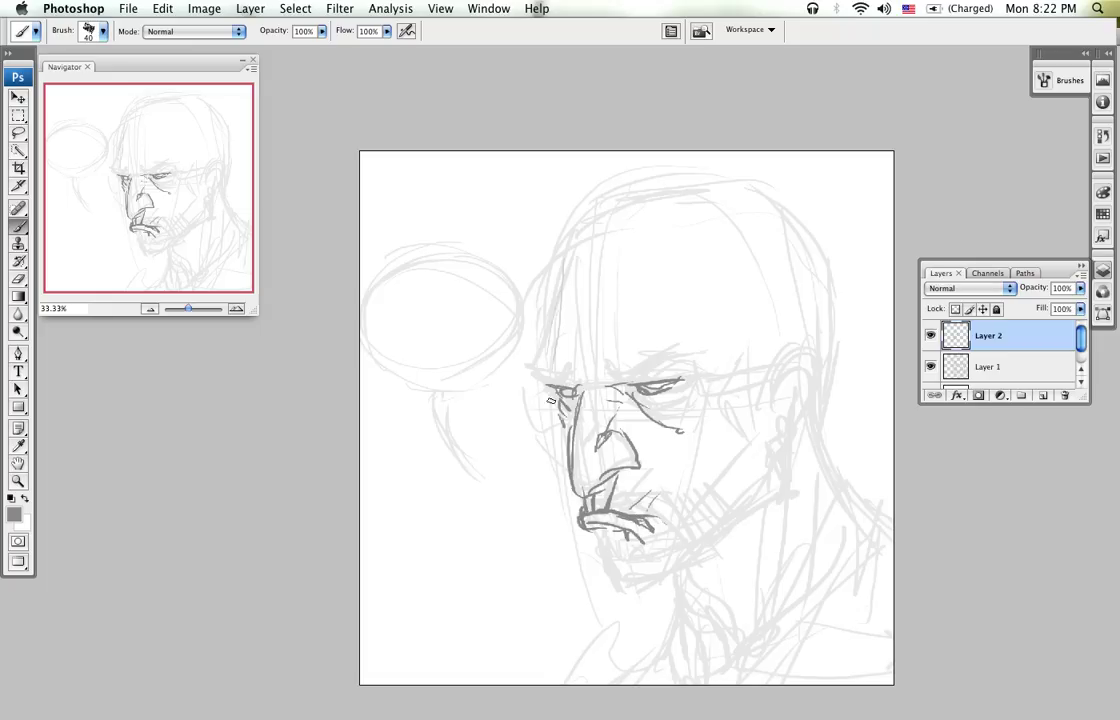
Step: Draw the far cheek contour, the near cheekbone lines, and the chin and jawline up to the ear
{"action": "left_click_drag", "start_coordinate": [557, 405], "coordinate": [572, 492]}
{"action": "left_click_drag", "start_coordinate": [733, 410], "coordinate": [695, 462]}
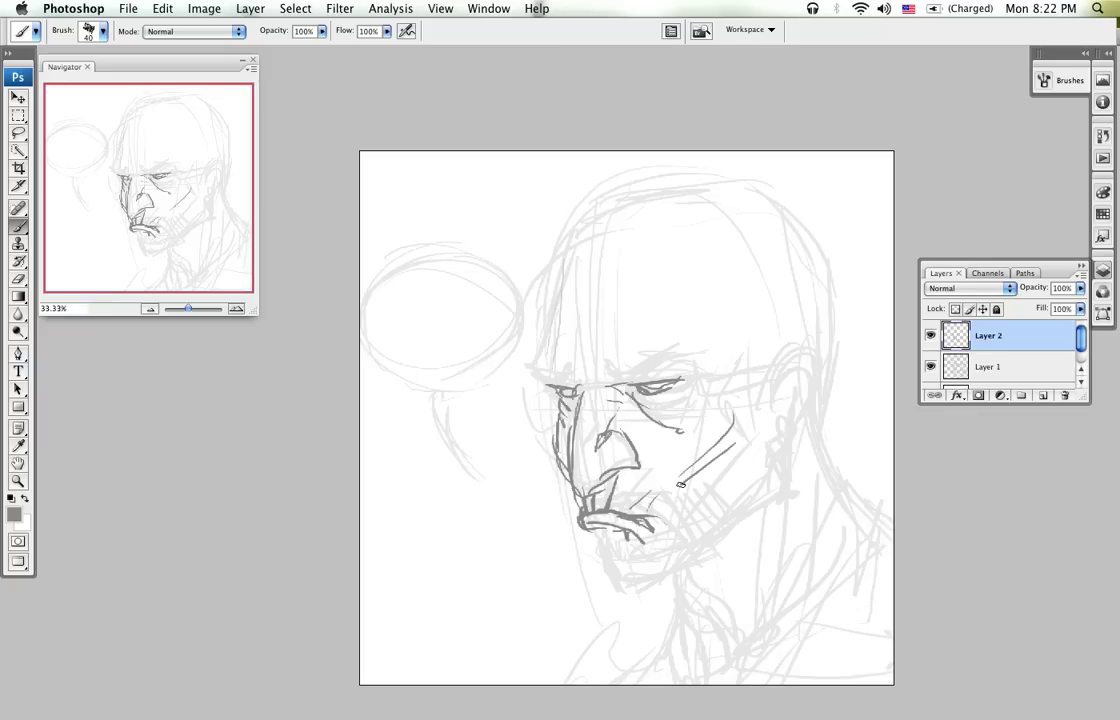
{"action": "left_click_drag", "start_coordinate": [748, 430], "coordinate": [680, 490]}
{"action": "left_click_drag", "start_coordinate": [592, 535], "coordinate": [597, 560]}
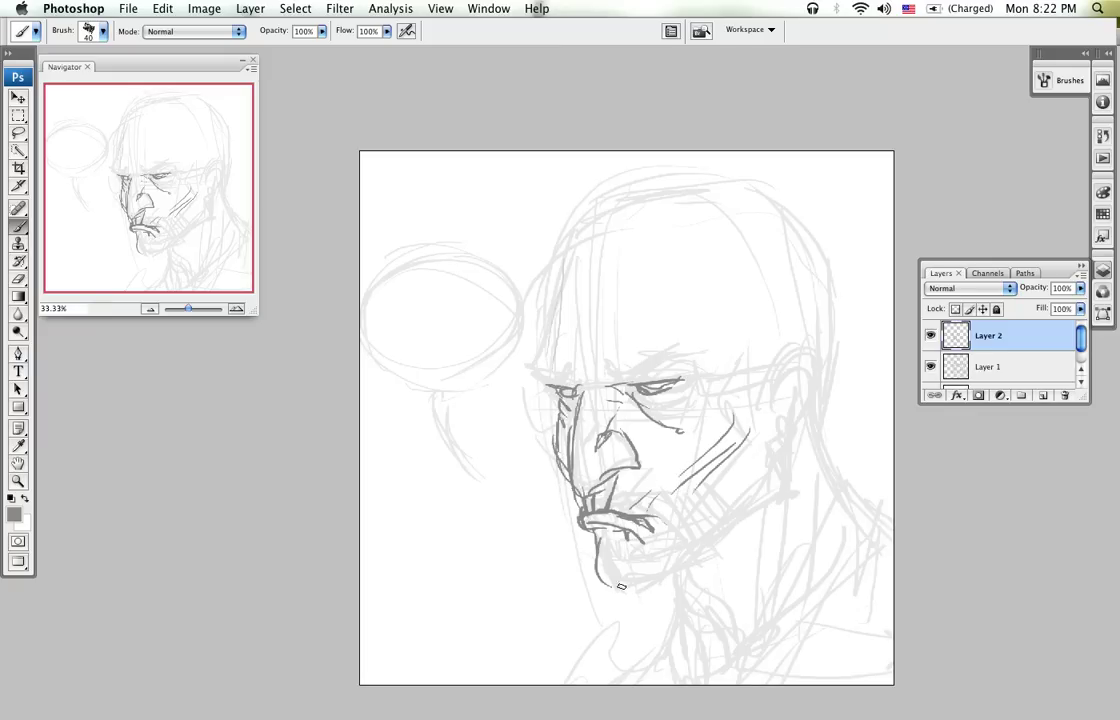
{"action": "left_click_drag", "start_coordinate": [597, 561], "coordinate": [737, 540]}
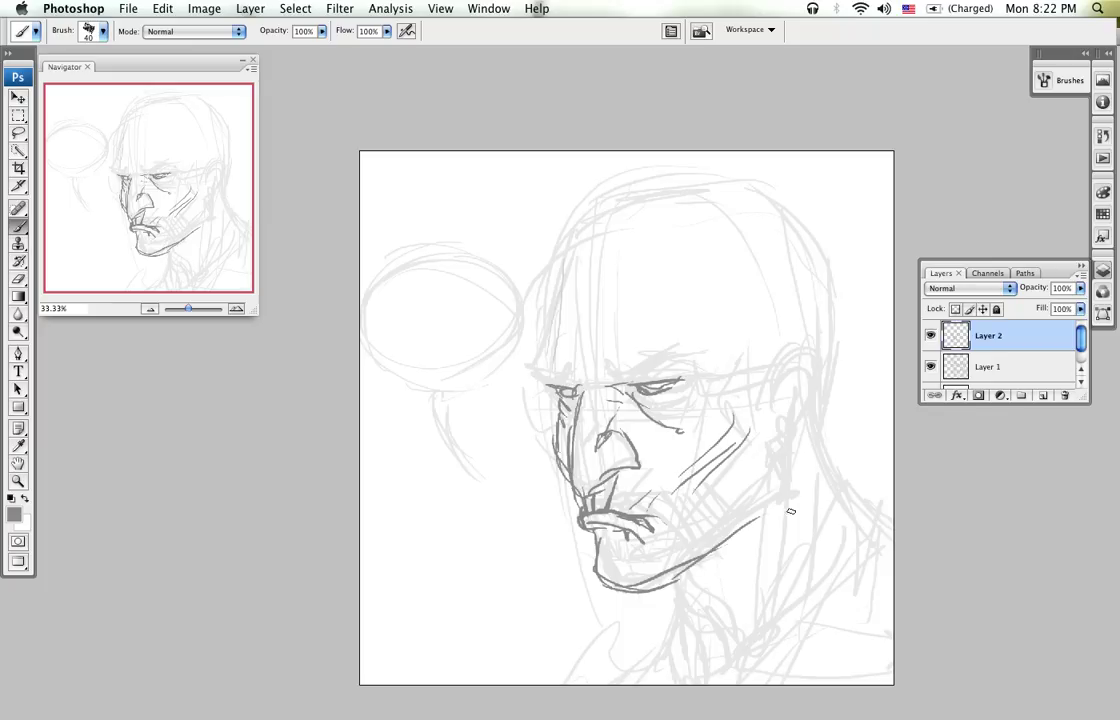
{"action": "left_click_drag", "start_coordinate": [737, 540], "coordinate": [782, 428]}
Step: Draw the ear's outer outline and its inner folds
{"action": "left_click_drag", "start_coordinate": [765, 400], "coordinate": [790, 352]}
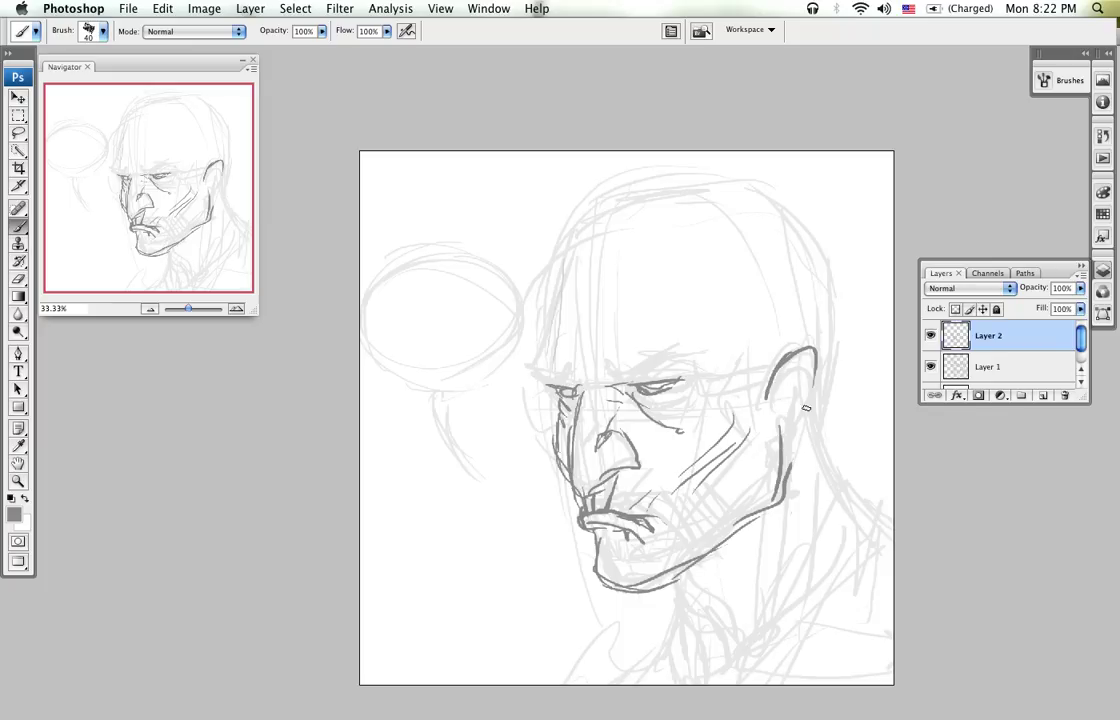
{"action": "left_click_drag", "start_coordinate": [790, 352], "coordinate": [785, 425]}
{"action": "left_click_drag", "start_coordinate": [776, 385], "coordinate": [787, 400]}
{"action": "left_click_drag", "start_coordinate": [781, 388], "coordinate": [795, 408]}
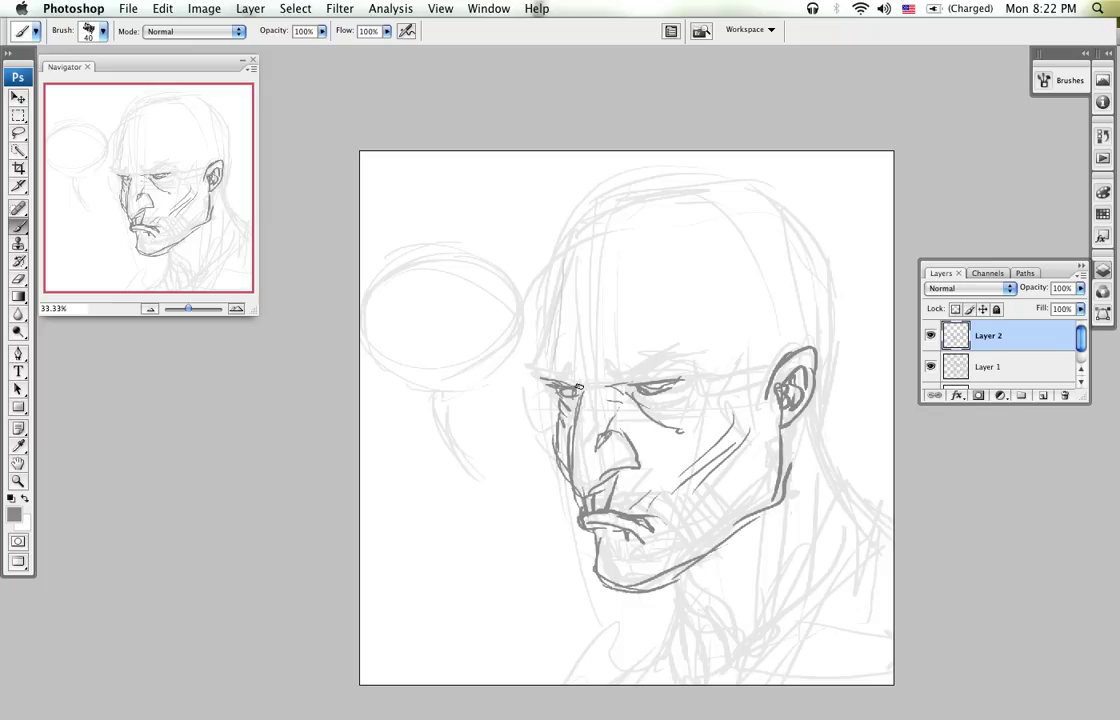
Step: Thicken the upper lines of both eyes and add short frown strokes at their inner corners
{"action": "left_click_drag", "start_coordinate": [540, 378], "coordinate": [582, 381]}
{"action": "left_click_drag", "start_coordinate": [578, 376], "coordinate": [576, 396]}
{"action": "left_click_drag", "start_coordinate": [682, 379], "coordinate": [621, 390]}
{"action": "left_click_drag", "start_coordinate": [620, 390], "coordinate": [627, 377]}
Step: Draw the throat, neck muscles, nape and shoulder line over the faded sketch
{"action": "left_click_drag", "start_coordinate": [676, 570], "coordinate": [735, 632]}
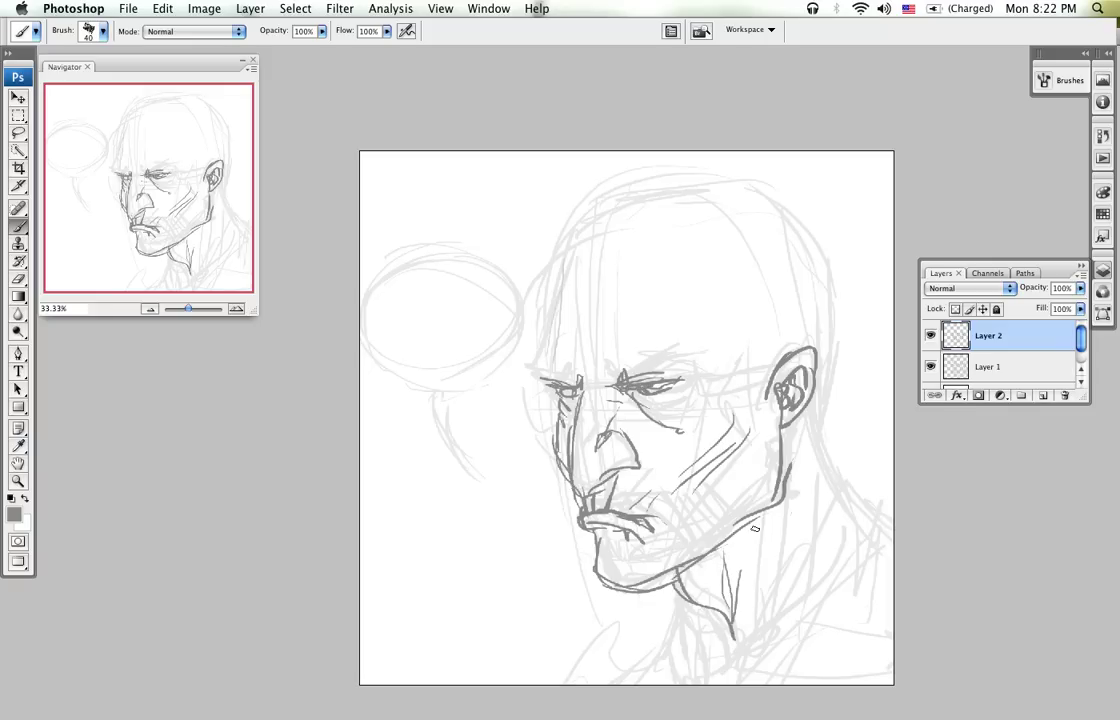
{"action": "left_click_drag", "start_coordinate": [783, 465], "coordinate": [735, 638]}
{"action": "left_click_drag", "start_coordinate": [778, 618], "coordinate": [816, 438]}
{"action": "left_click_drag", "start_coordinate": [821, 404], "coordinate": [878, 566]}
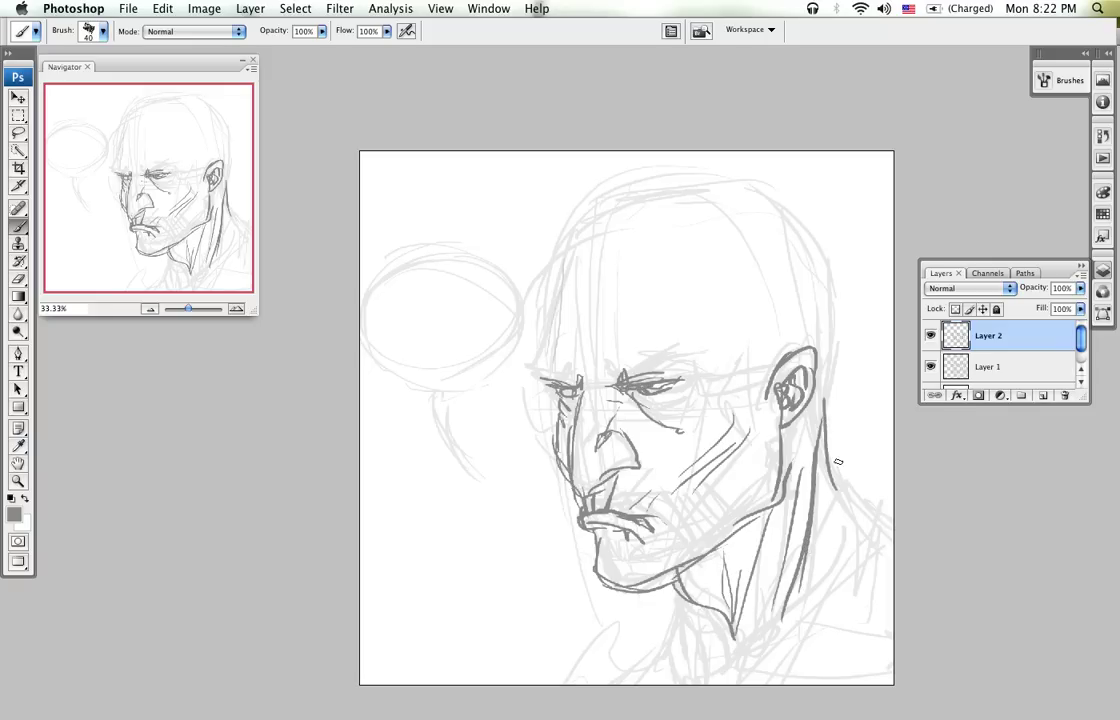
{"action": "left_click_drag", "start_coordinate": [676, 578], "coordinate": [697, 622]}
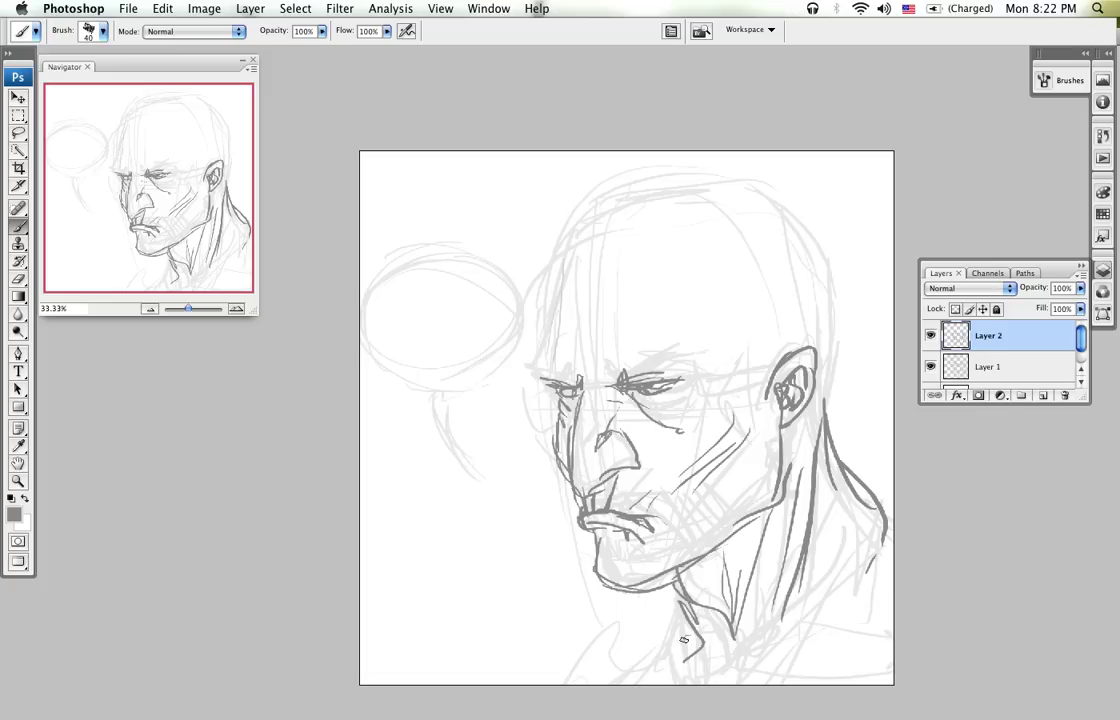
{"action": "left_click_drag", "start_coordinate": [698, 622], "coordinate": [681, 661]}
Step: Add crease lines on the chin, define the nose bridge and draw a curved frown line above it
{"action": "left_click_drag", "start_coordinate": [604, 524], "coordinate": [613, 559]}
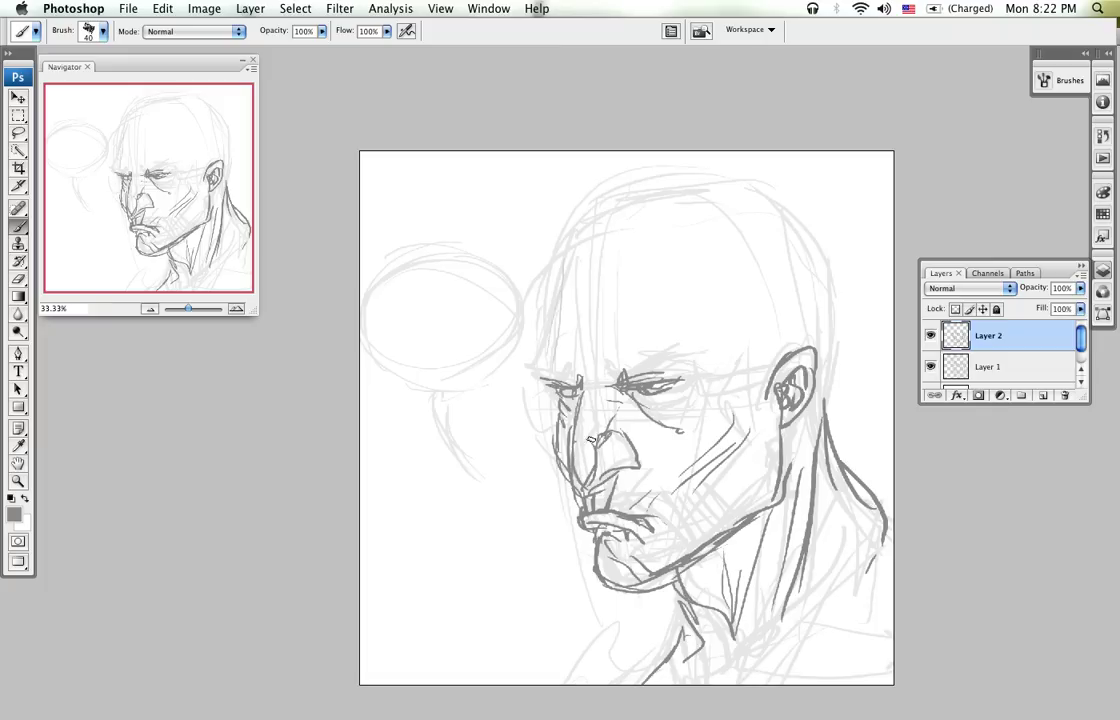
{"action": "left_click_drag", "start_coordinate": [573, 451], "coordinate": [618, 379]}
{"action": "left_click_drag", "start_coordinate": [628, 322], "coordinate": [600, 378]}
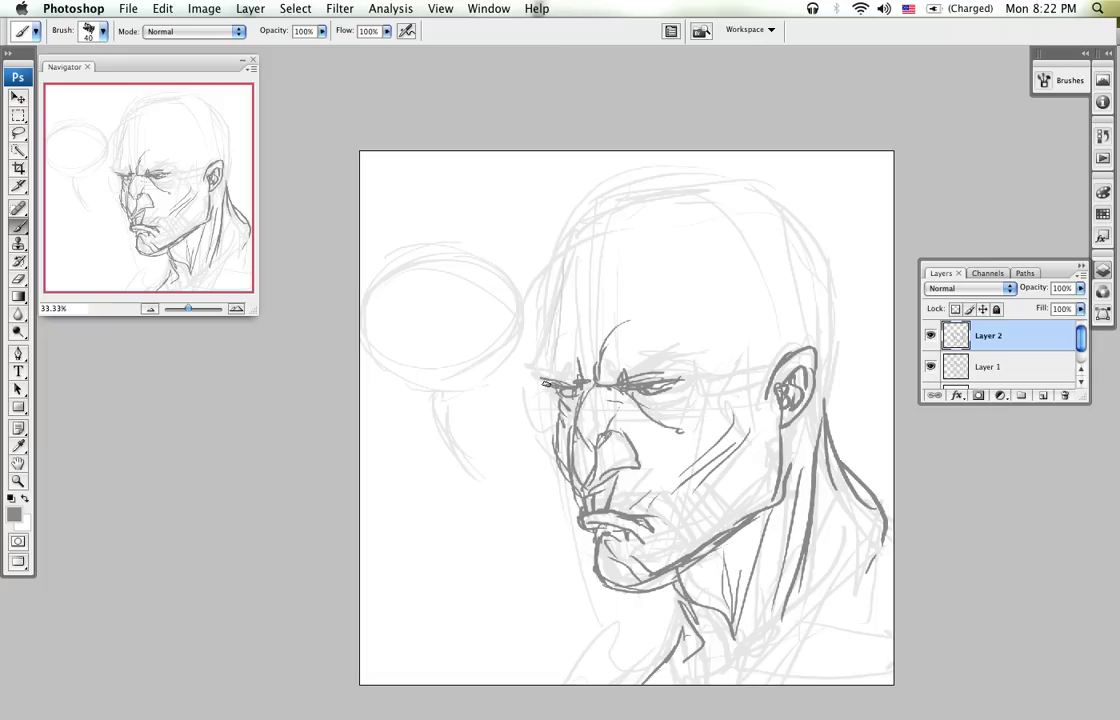
Step: Draw the brow and forehead profile, the top of the skull and the back of the head down to the nape
{"action": "left_click_drag", "start_coordinate": [562, 384], "coordinate": [550, 333]}
{"action": "left_click_drag", "start_coordinate": [550, 333], "coordinate": [665, 204]}
{"action": "mouse_move", "coordinate": [665, 204]}
{"action": "left_mouse_down"}
{"action": "mouse_move", "coordinate": [794, 201]}
{"action": "mouse_move", "coordinate": [845, 320]}
{"action": "left_mouse_up"}
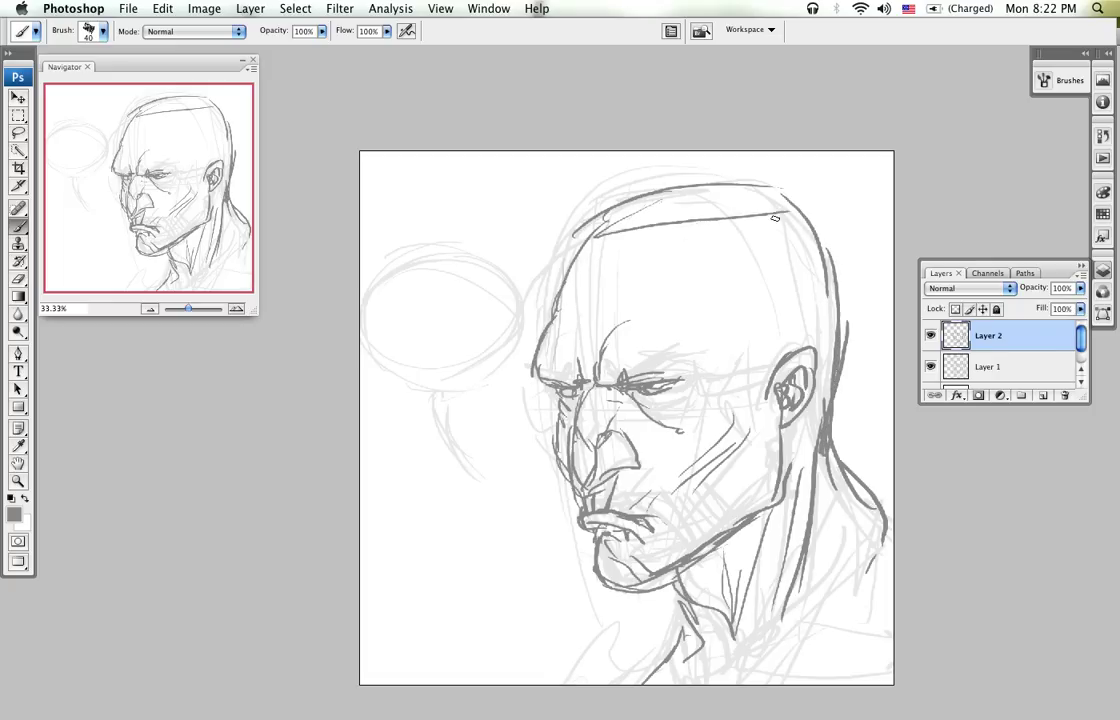
Step: Draw the hairline across the forehead and temple, the sideburn and cheek line, and jagged beard strokes along the jaw
{"action": "left_click_drag", "start_coordinate": [595, 237], "coordinate": [720, 222]}
{"action": "mouse_move", "coordinate": [720, 222]}
{"action": "left_mouse_down"}
{"action": "mouse_move", "coordinate": [778, 245]}
{"action": "mouse_move", "coordinate": [769, 376]}
{"action": "left_mouse_up"}
{"action": "left_click_drag", "start_coordinate": [757, 252], "coordinate": [744, 345]}
{"action": "left_click_drag", "start_coordinate": [748, 365], "coordinate": [697, 531]}
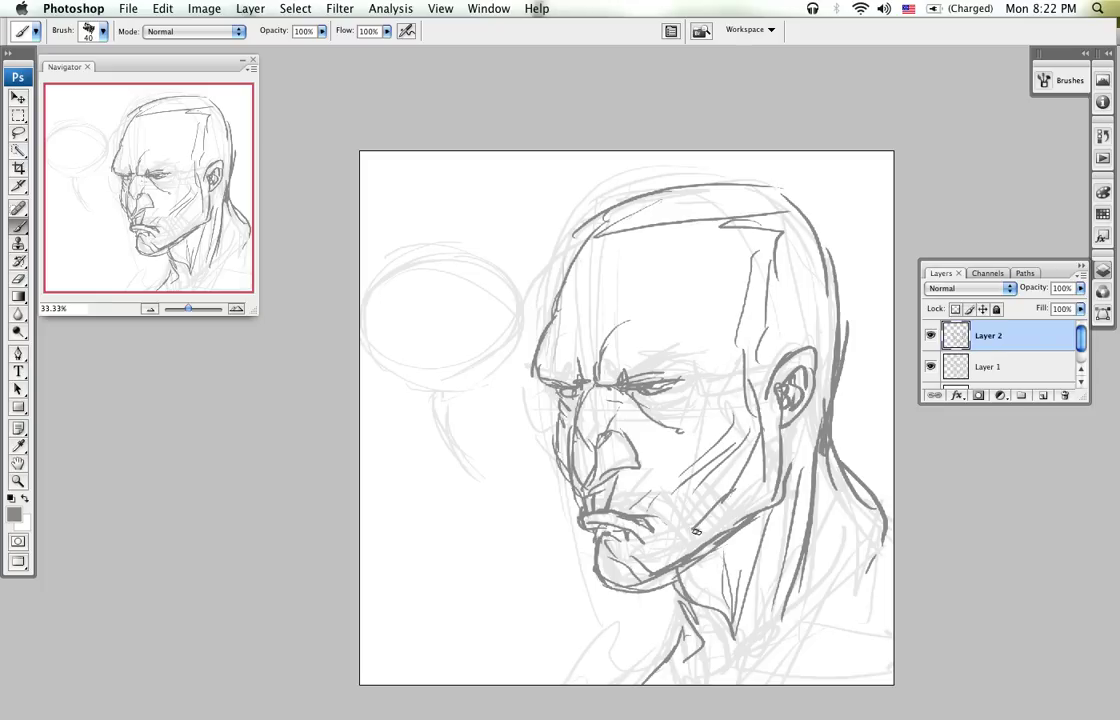
{"action": "left_click_drag", "start_coordinate": [697, 531], "coordinate": [629, 421]}
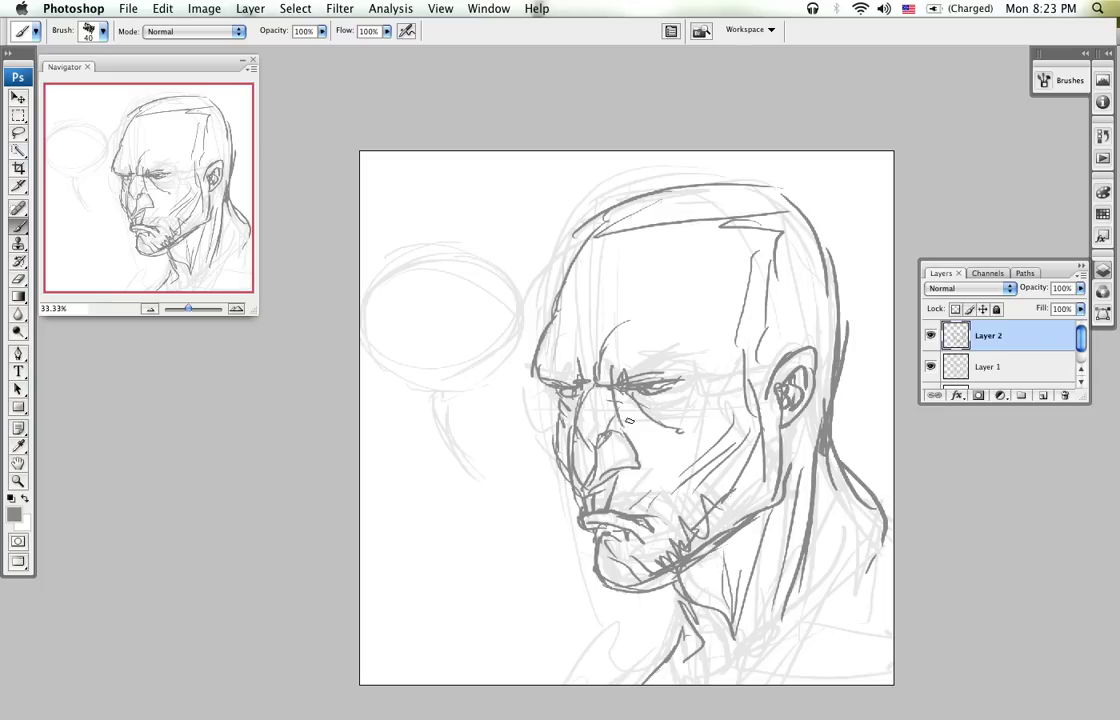
Step: Draw rectangular glasses over both eyes with a side arm running back to the ear
{"action": "left_click_drag", "start_coordinate": [688, 377], "coordinate": [757, 382]}
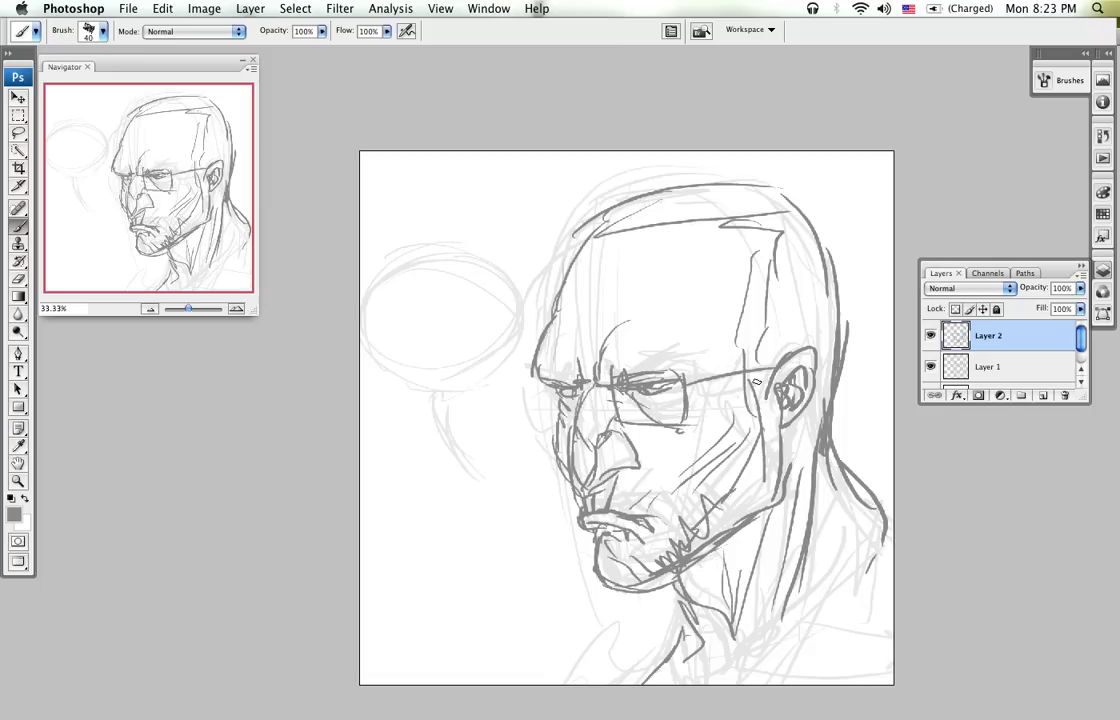
{"action": "left_click_drag", "start_coordinate": [531, 380], "coordinate": [568, 387]}
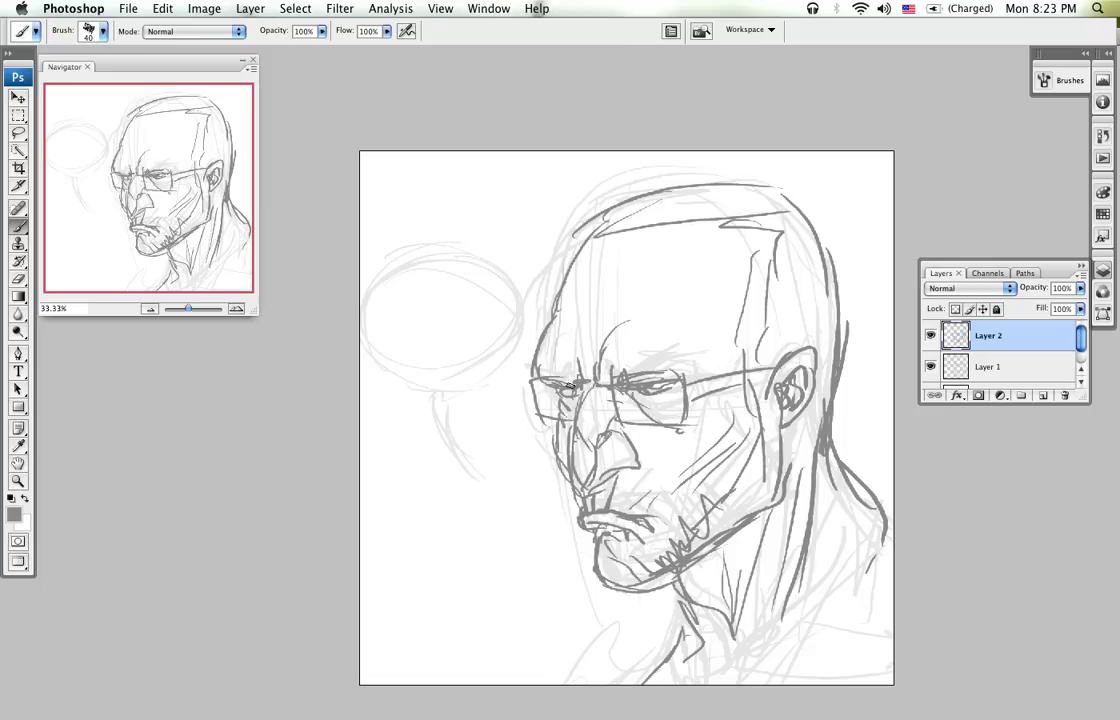
Step: Add fold lines to the throat below the chin and darken a moustache above the upper lip
{"action": "left_click_drag", "start_coordinate": [688, 582], "coordinate": [702, 604]}
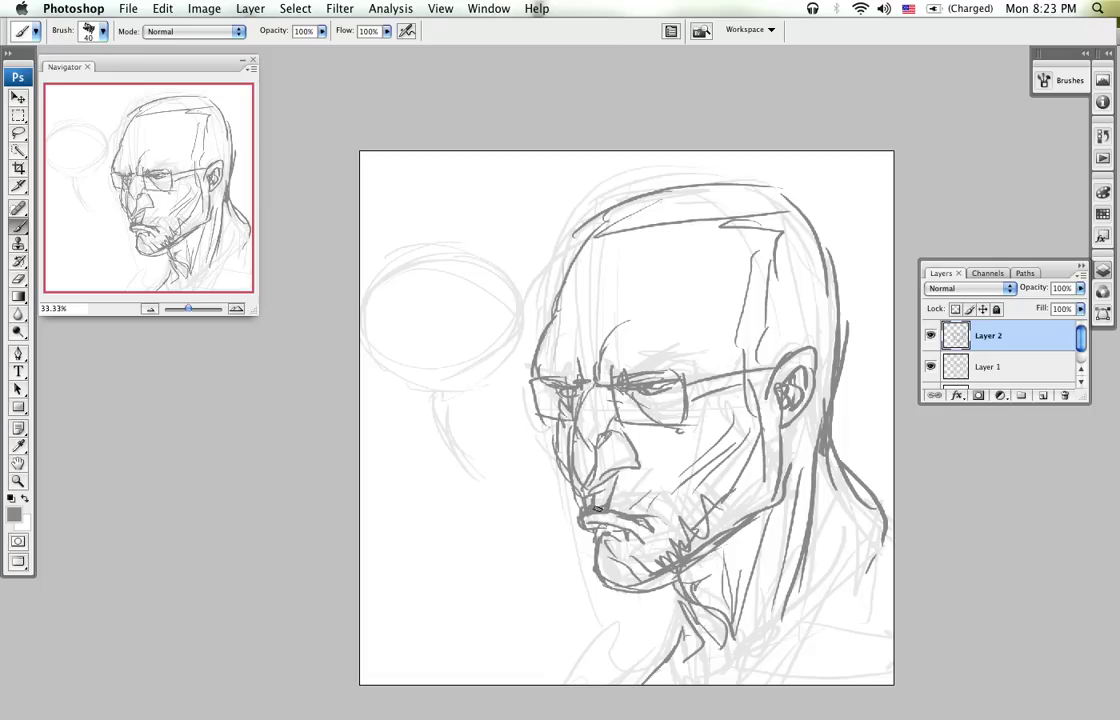
{"action": "left_click_drag", "start_coordinate": [645, 505], "coordinate": [620, 514]}
{"action": "left_click_drag", "start_coordinate": [597, 506], "coordinate": [657, 524]}
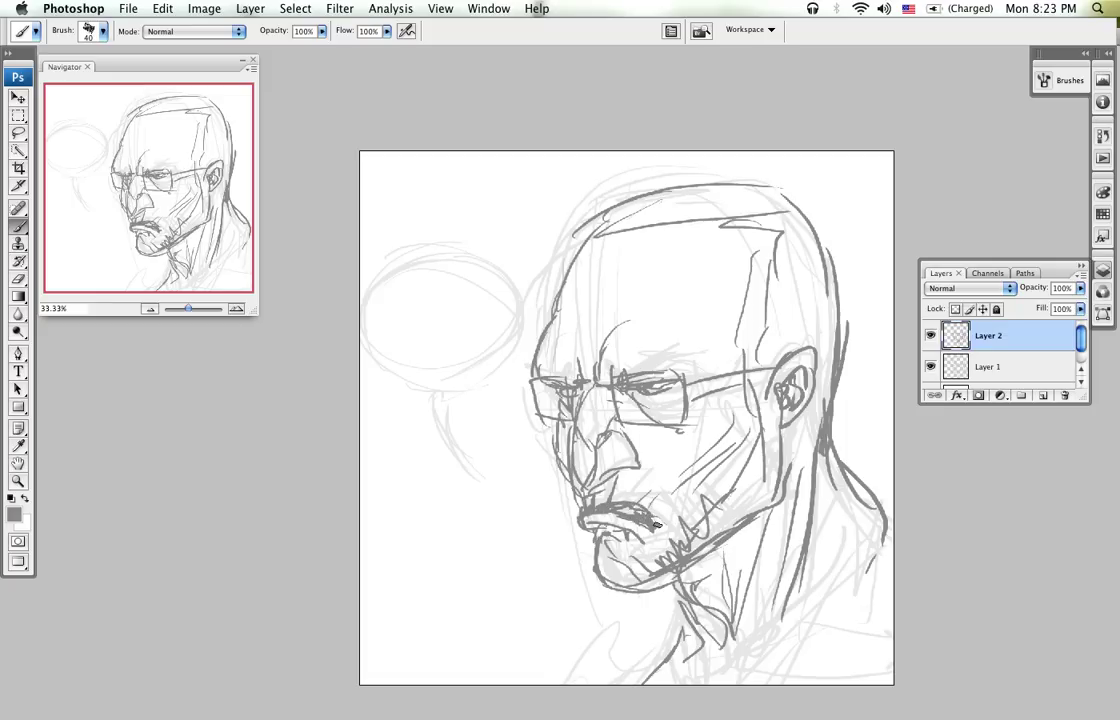
Step: Hand-letter "KERN!" and "KERN YOU" on two lines inside the speech balloon
{"action": "mouse_move", "coordinate": [406, 277]}
{"action": "left_mouse_down"}
{"action": "mouse_move", "coordinate": [405, 294]}
{"action": "mouse_move", "coordinate": [434, 293]}
{"action": "left_mouse_up"}
{"action": "left_click_drag", "start_coordinate": [424, 277], "coordinate": [434, 276]}
{"action": "left_click_drag", "start_coordinate": [439, 277], "coordinate": [439, 293]}
{"action": "left_click_drag", "start_coordinate": [440, 277], "coordinate": [454, 293]}
{"action": "left_click_drag", "start_coordinate": [457, 293], "coordinate": [474, 275]}
{"action": "left_click_drag", "start_coordinate": [481, 269], "coordinate": [480, 284]}
{"action": "left_click", "coordinate": [480, 290]}
{"action": "mouse_move", "coordinate": [384, 302]}
{"action": "left_mouse_down"}
{"action": "mouse_move", "coordinate": [383, 321]}
{"action": "mouse_move", "coordinate": [386, 312]}
{"action": "left_mouse_up"}
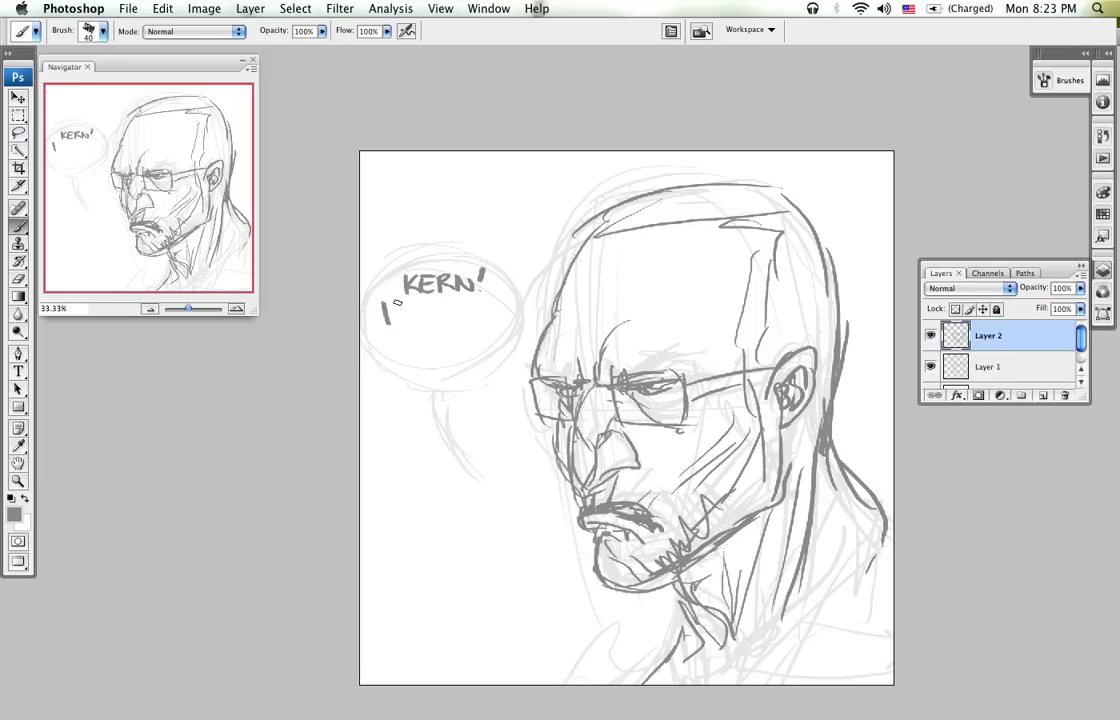
{"action": "left_click_drag", "start_coordinate": [386, 312], "coordinate": [413, 320]}
{"action": "left_click_drag", "start_coordinate": [401, 303], "coordinate": [416, 305]}
{"action": "mouse_move", "coordinate": [421, 304]}
{"action": "left_mouse_down"}
{"action": "mouse_move", "coordinate": [438, 321]}
{"action": "mouse_move", "coordinate": [454, 303]}
{"action": "left_mouse_up"}
{"action": "mouse_move", "coordinate": [464, 307]}
{"action": "left_mouse_down"}
{"action": "mouse_move", "coordinate": [472, 322]}
{"action": "mouse_move", "coordinate": [477, 305]}
{"action": "mouse_move", "coordinate": [506, 304]}
{"action": "left_mouse_up"}
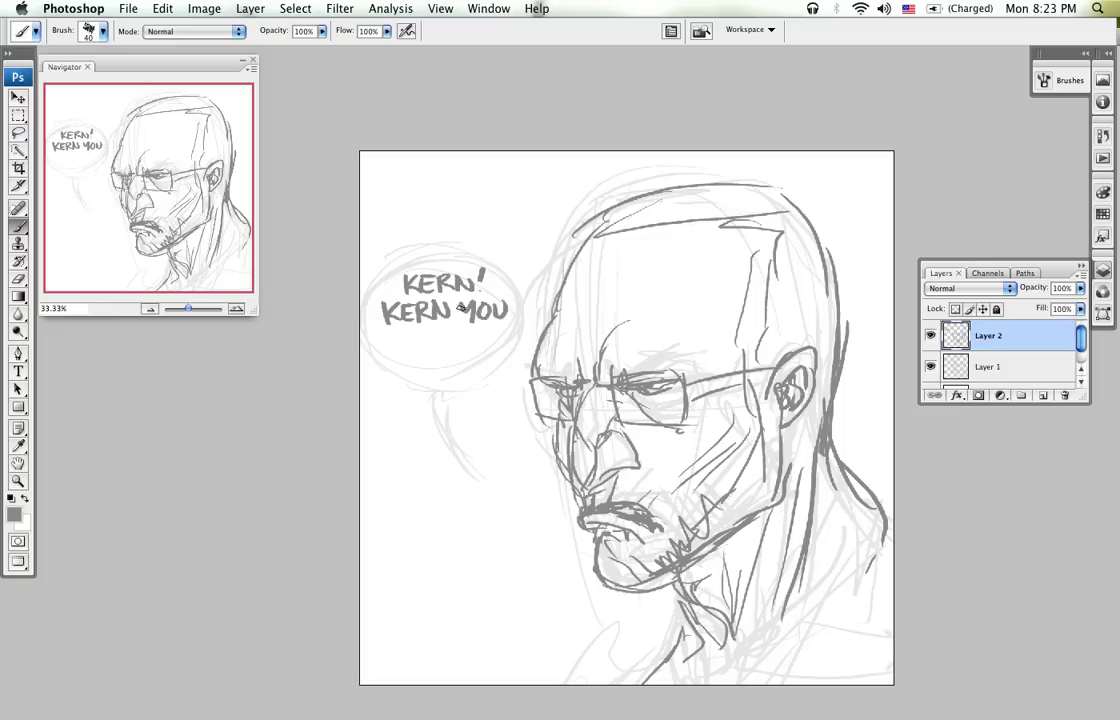
Step: Hand-letter "MOTHER" and "BiTCHES!" as the last two lines of the speech balloon text
{"action": "mouse_move", "coordinate": [398, 336]}
{"action": "left_mouse_down"}
{"action": "mouse_move", "coordinate": [398, 352]}
{"action": "mouse_move", "coordinate": [454, 335]}
{"action": "mouse_move", "coordinate": [449, 352]}
{"action": "left_mouse_up"}
{"action": "left_click_drag", "start_coordinate": [449, 344], "coordinate": [462, 352]}
{"action": "mouse_move", "coordinate": [467, 336]}
{"action": "left_mouse_down"}
{"action": "mouse_move", "coordinate": [478, 352]}
{"action": "mouse_move", "coordinate": [478, 336]}
{"action": "left_mouse_up"}
{"action": "mouse_move", "coordinate": [483, 336]}
{"action": "left_mouse_down"}
{"action": "mouse_move", "coordinate": [483, 352]}
{"action": "mouse_move", "coordinate": [504, 350]}
{"action": "mouse_move", "coordinate": [513, 326]}
{"action": "mouse_move", "coordinate": [442, 320]}
{"action": "mouse_move", "coordinate": [388, 332]}
{"action": "mouse_move", "coordinate": [518, 336]}
{"action": "mouse_move", "coordinate": [514, 326]}
{"action": "mouse_move", "coordinate": [472, 346]}
{"action": "left_mouse_up"}
{"action": "key", "text": "l"}
{"action": "key", "text": "v"}
{"action": "key", "text": "ctrl+d"}
{"action": "key", "text": "b"}
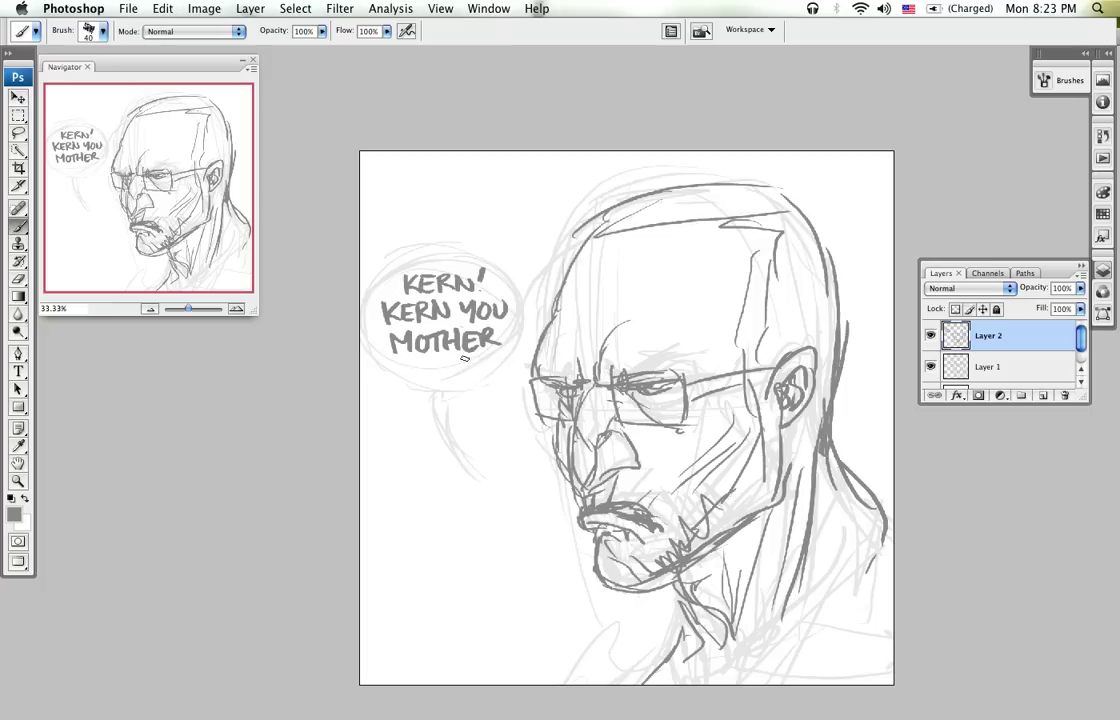
{"action": "mouse_move", "coordinate": [385, 366]}
{"action": "left_mouse_down"}
{"action": "mouse_move", "coordinate": [385, 385]}
{"action": "mouse_move", "coordinate": [407, 384]}
{"action": "mouse_move", "coordinate": [421, 364]}
{"action": "left_mouse_up"}
{"action": "left_click", "coordinate": [407, 364]}
{"action": "mouse_move", "coordinate": [412, 366]}
{"action": "left_mouse_down"}
{"action": "mouse_move", "coordinate": [412, 385]}
{"action": "mouse_move", "coordinate": [438, 384]}
{"action": "left_mouse_up"}
{"action": "mouse_move", "coordinate": [445, 364]}
{"action": "left_mouse_down"}
{"action": "mouse_move", "coordinate": [444, 385]}
{"action": "mouse_move", "coordinate": [462, 374]}
{"action": "left_mouse_up"}
{"action": "mouse_move", "coordinate": [462, 363]}
{"action": "left_mouse_down"}
{"action": "mouse_move", "coordinate": [462, 384]}
{"action": "mouse_move", "coordinate": [481, 384]}
{"action": "mouse_move", "coordinate": [482, 362]}
{"action": "left_mouse_up"}
{"action": "mouse_move", "coordinate": [470, 373]}
{"action": "left_mouse_down"}
{"action": "mouse_move", "coordinate": [485, 383]}
{"action": "mouse_move", "coordinate": [510, 370]}
{"action": "left_mouse_up"}
{"action": "left_click", "coordinate": [510, 378]}
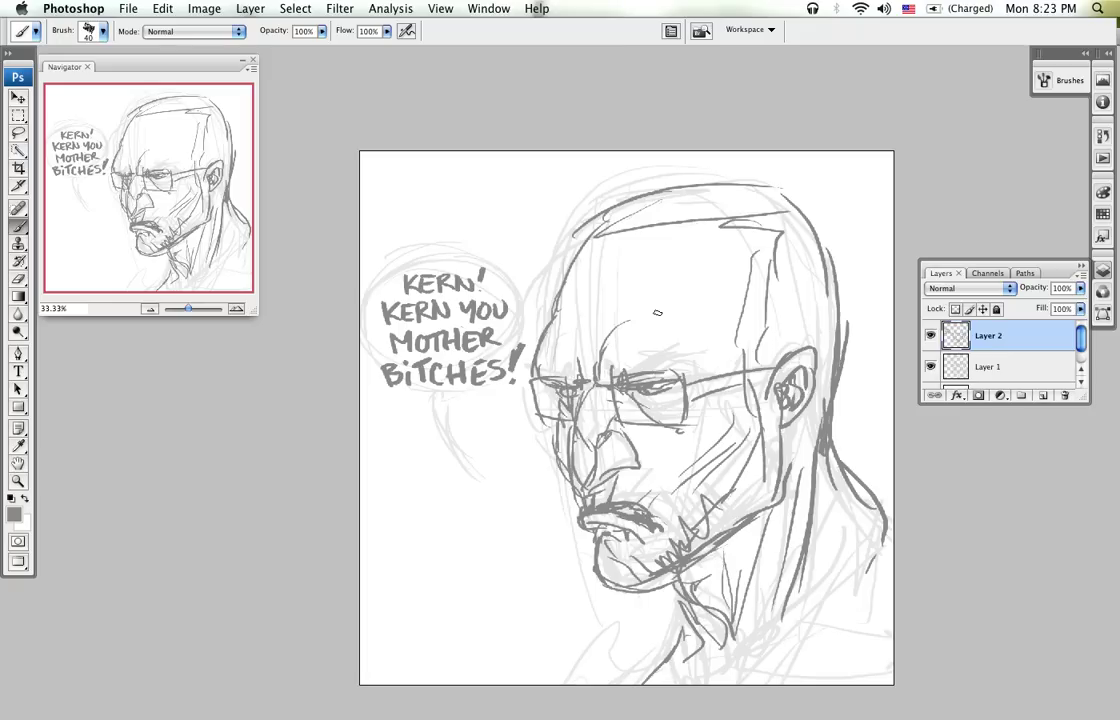
Step: Lasso the speech balloon lettering, scale it down to 84.1% so it fits the balloon, and deselect it
{"action": "mouse_move", "coordinate": [720, 420]}
{"action": "left_mouse_down"}
{"action": "mouse_move", "coordinate": [670, 399]}
{"action": "mouse_move", "coordinate": [691, 402]}
{"action": "left_mouse_up"}
{"action": "key", "text": "l"}
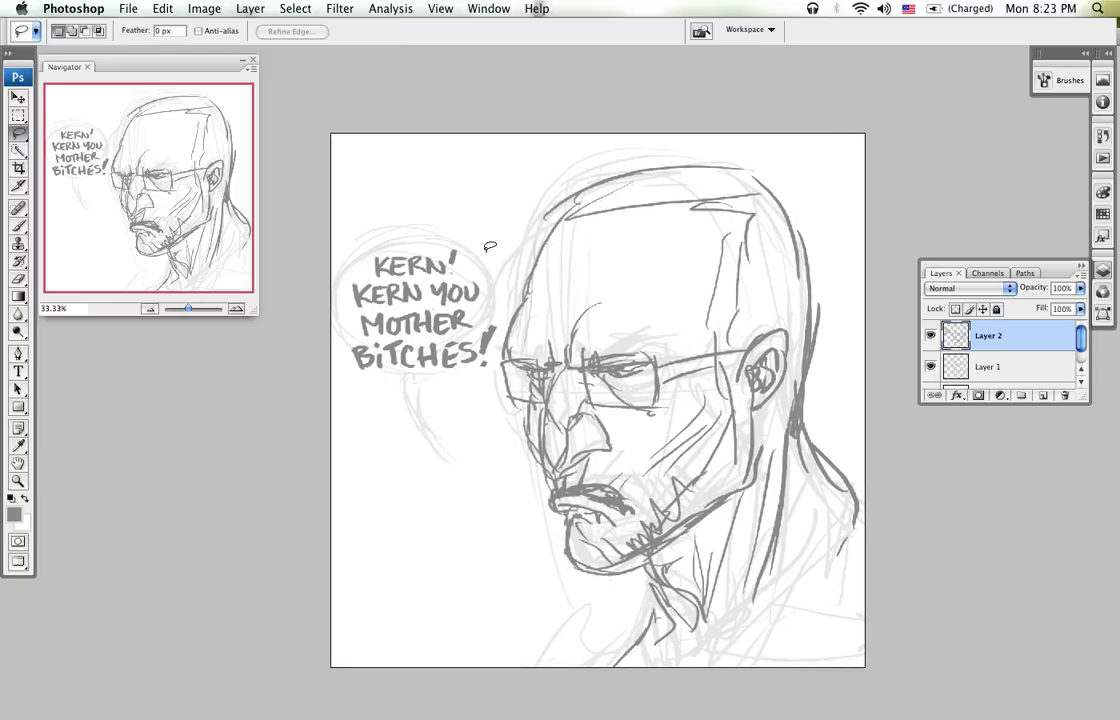
{"action": "mouse_move", "coordinate": [440, 220]}
{"action": "left_mouse_down"}
{"action": "mouse_move", "coordinate": [340, 340]}
{"action": "mouse_move", "coordinate": [440, 390]}
{"action": "mouse_move", "coordinate": [505, 310]}
{"action": "mouse_move", "coordinate": [510, 255]}
{"action": "left_mouse_up"}
{"action": "key", "text": "ctrl+t"}
{"action": "left_click_drag", "start_coordinate": [507, 397], "coordinate": [484, 374]}
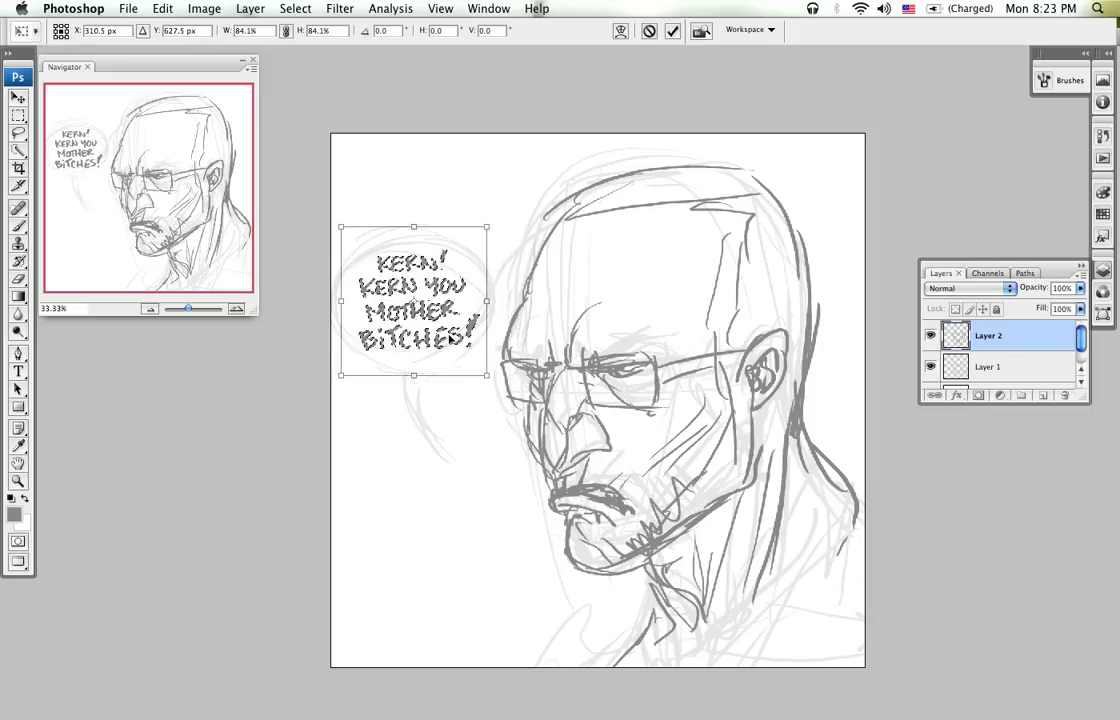
{"action": "key", "text": "Return"}
{"action": "key", "text": "super+d"}
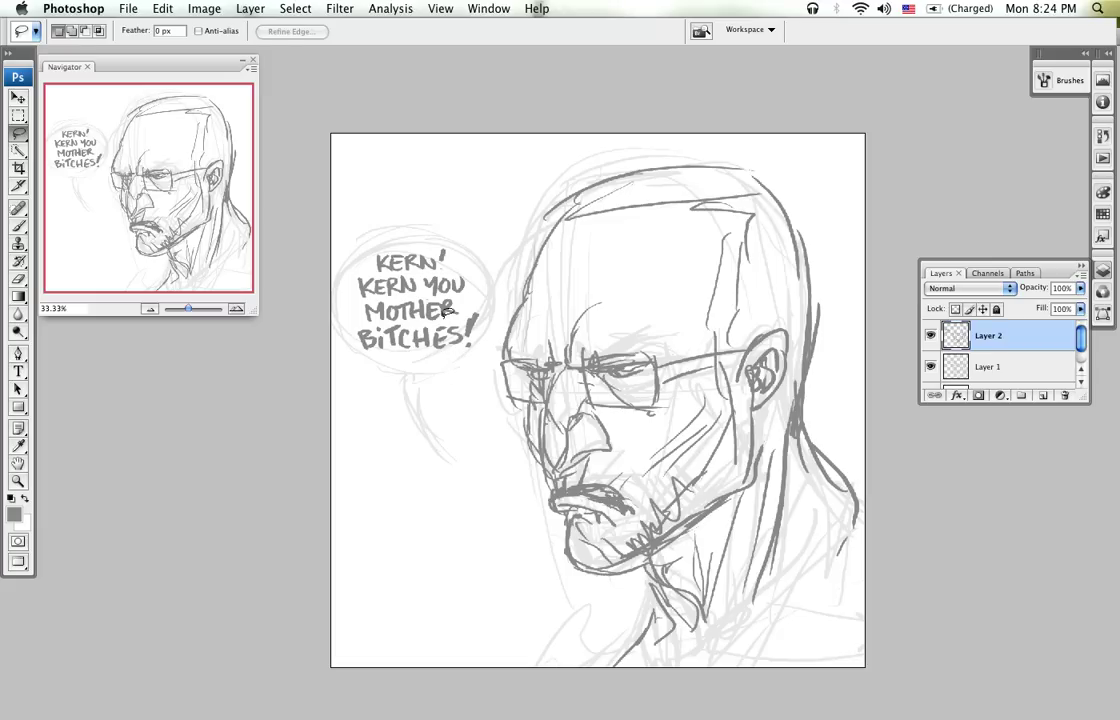
Step: Copy the lassoed head line work to its own layer, hide Layer 1 and Layer 2, and select the visible Background
{"action": "mouse_move", "coordinate": [835, 207]}
{"action": "left_mouse_down"}
{"action": "mouse_move", "coordinate": [570, 152]}
{"action": "mouse_move", "coordinate": [538, 203]}
{"action": "mouse_move", "coordinate": [485, 404]}
{"action": "mouse_move", "coordinate": [519, 534]}
{"action": "mouse_move", "coordinate": [529, 646]}
{"action": "mouse_move", "coordinate": [794, 693]}
{"action": "mouse_move", "coordinate": [936, 598]}
{"action": "mouse_move", "coordinate": [850, 285]}
{"action": "mouse_move", "coordinate": [838, 215]}
{"action": "left_mouse_up"}
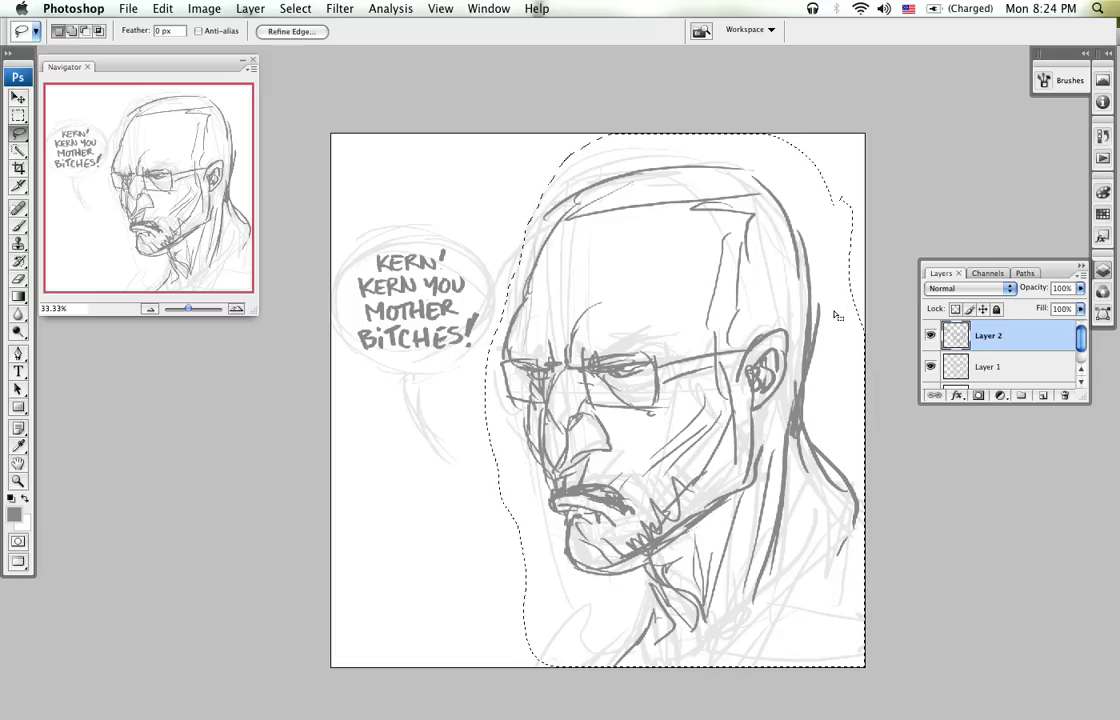
{"action": "key", "text": "super+j"}
{"action": "left_click_drag", "start_coordinate": [1080, 336], "coordinate": [1088, 528]}
{"action": "left_click_drag", "start_coordinate": [931, 366], "coordinate": [933, 428]}
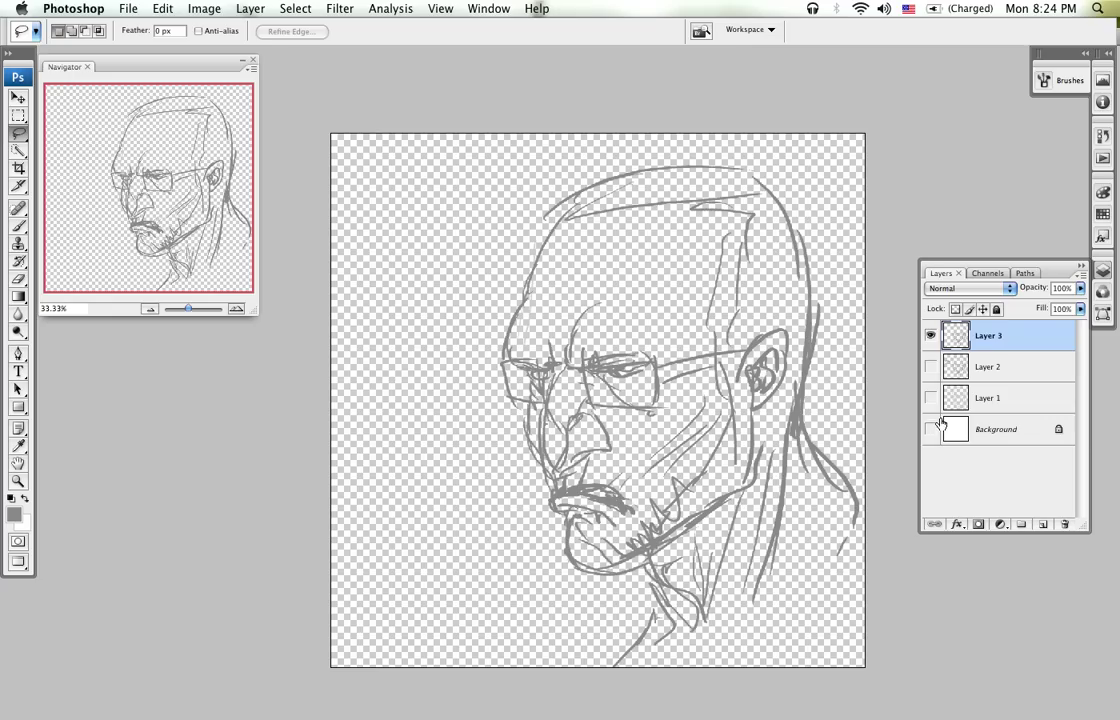
{"action": "left_click", "coordinate": [931, 429]}
{"action": "left_click", "coordinate": [1022, 397]}
{"action": "left_click", "coordinate": [998, 436]}
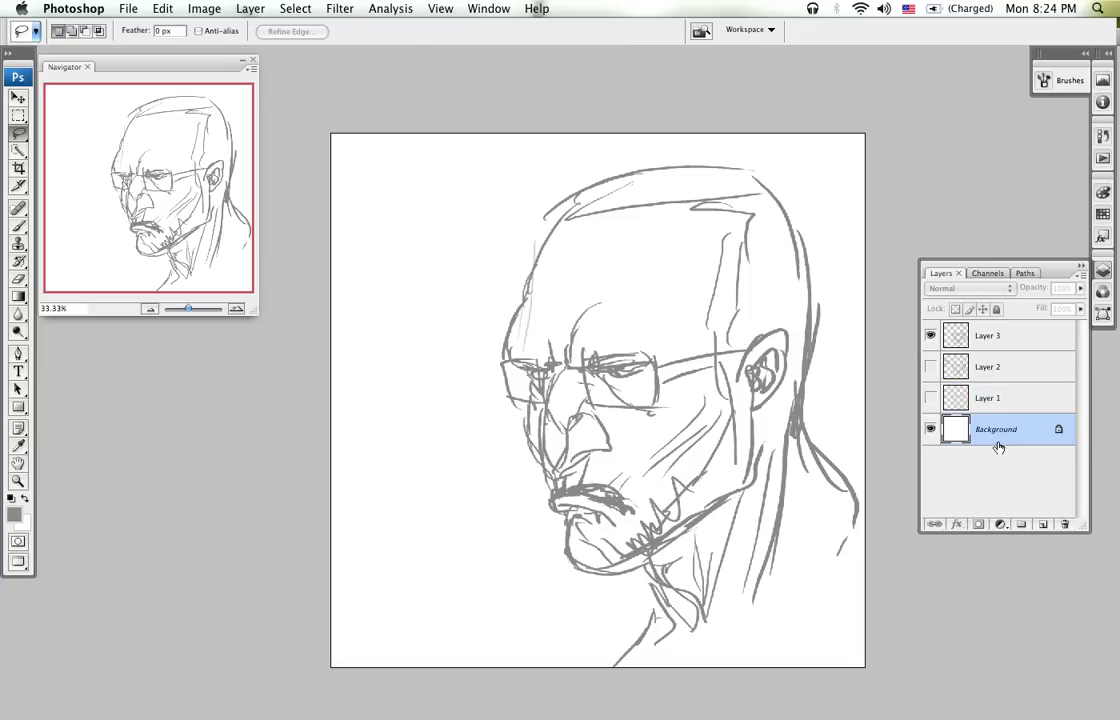
Step: Set the foreground colour to a light grey and fill the Background layer with it
{"action": "key", "text": "b"}
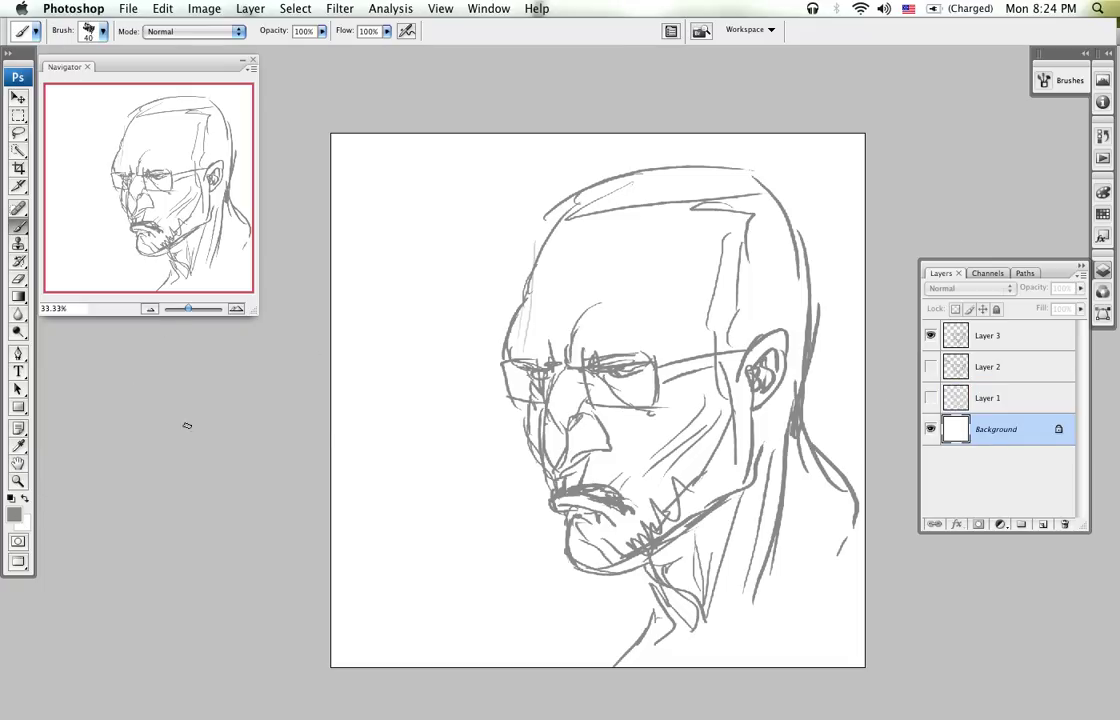
{"action": "left_click", "coordinate": [13, 514]}
{"action": "left_click_drag", "start_coordinate": [340, 297], "coordinate": [337, 237]}
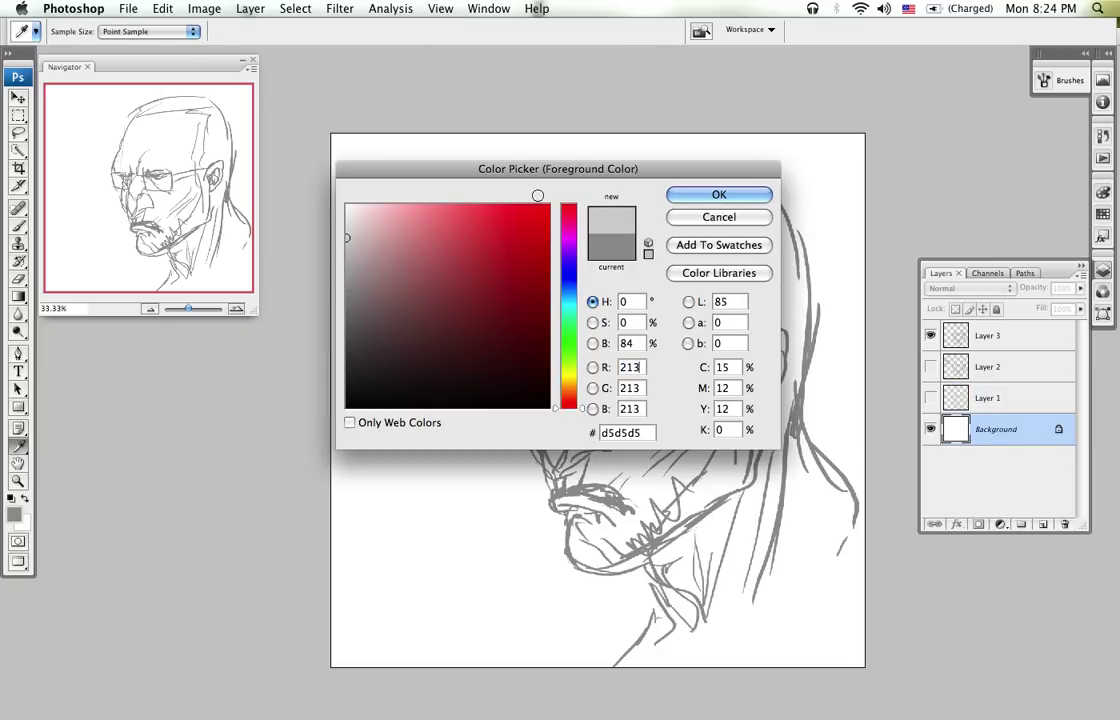
{"action": "left_click", "coordinate": [722, 196]}
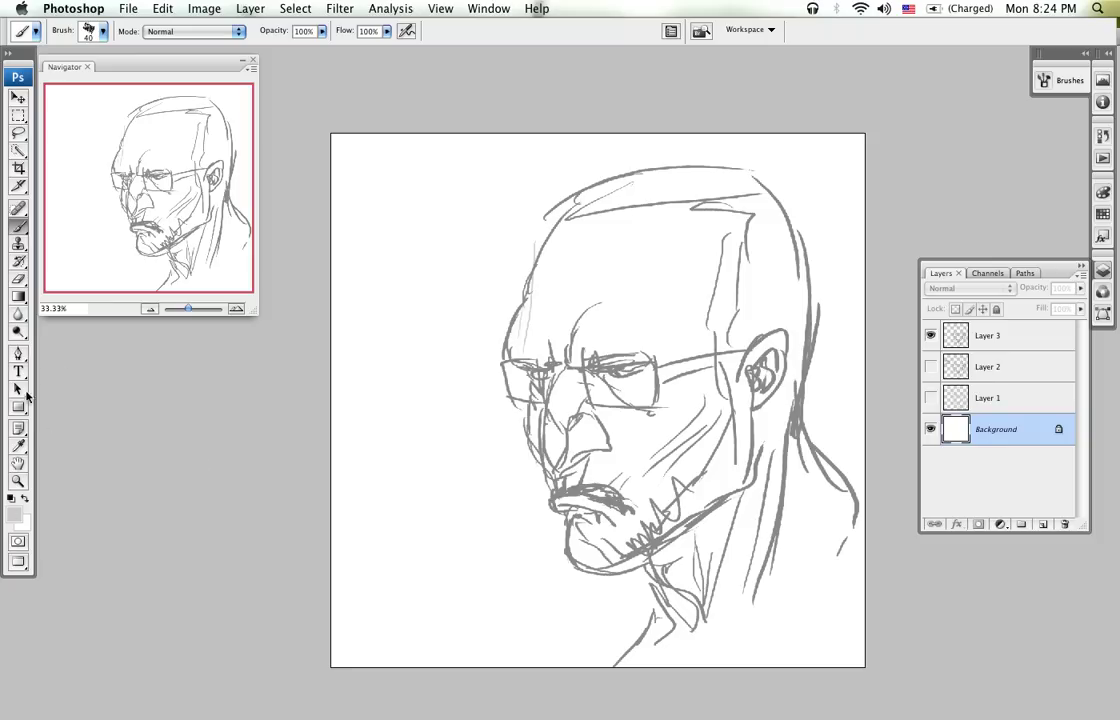
{"action": "left_click_drag", "start_coordinate": [18, 297], "coordinate": [70, 276]}
{"action": "left_click", "coordinate": [446, 401]}
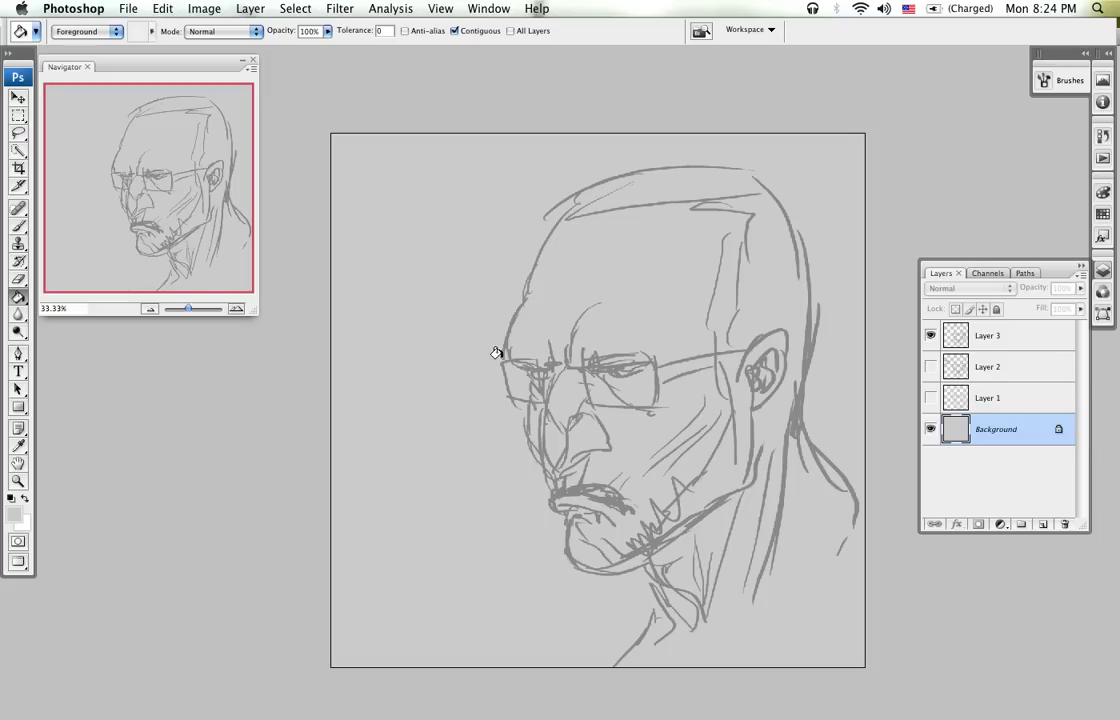
Step: Add a new empty layer between Layer 2 and the line art on Layer 3
{"action": "key", "text": "b"}
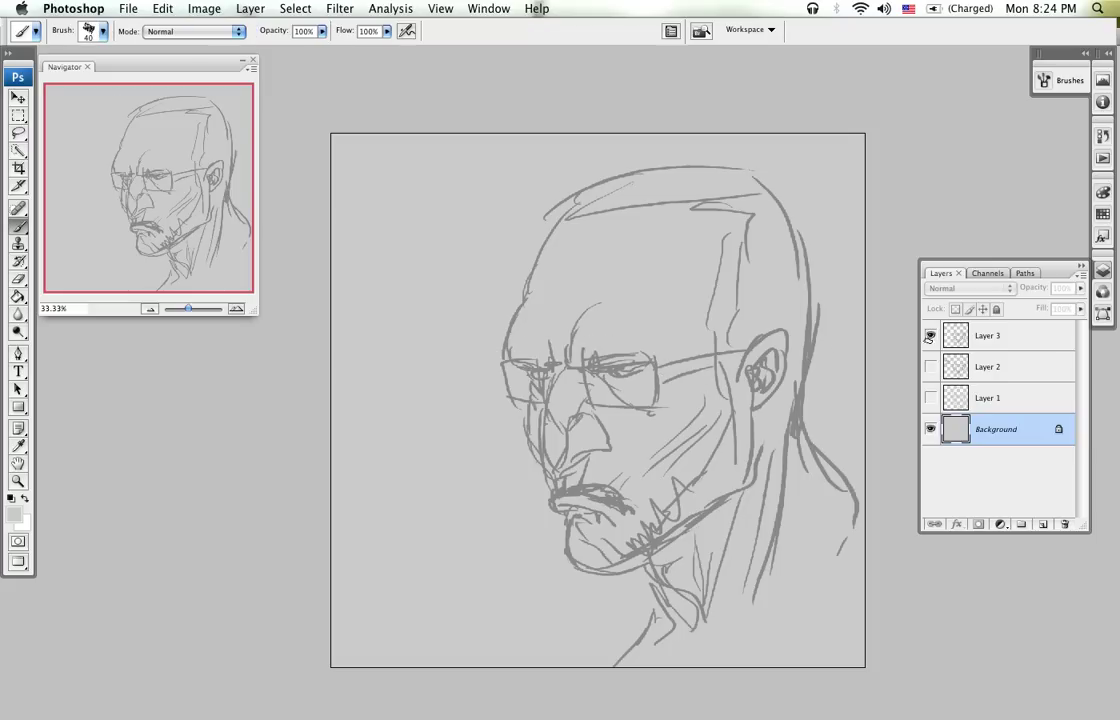
{"action": "left_click", "coordinate": [1010, 367]}
{"action": "left_click", "coordinate": [1043, 524]}
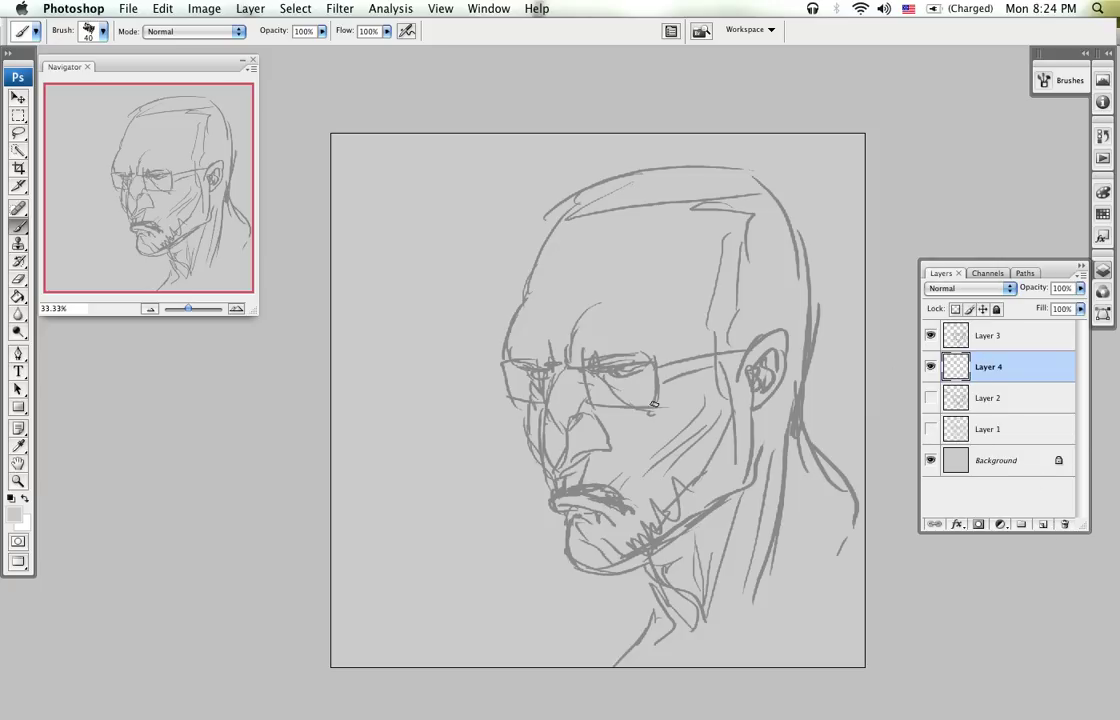
Step: Browse the brush presets and choose the textured 44 px brush with a soft, tapered stroke
{"action": "right_click", "coordinate": [432, 469], "text": "ctrl"}
{"action": "left_click", "coordinate": [460, 477]}
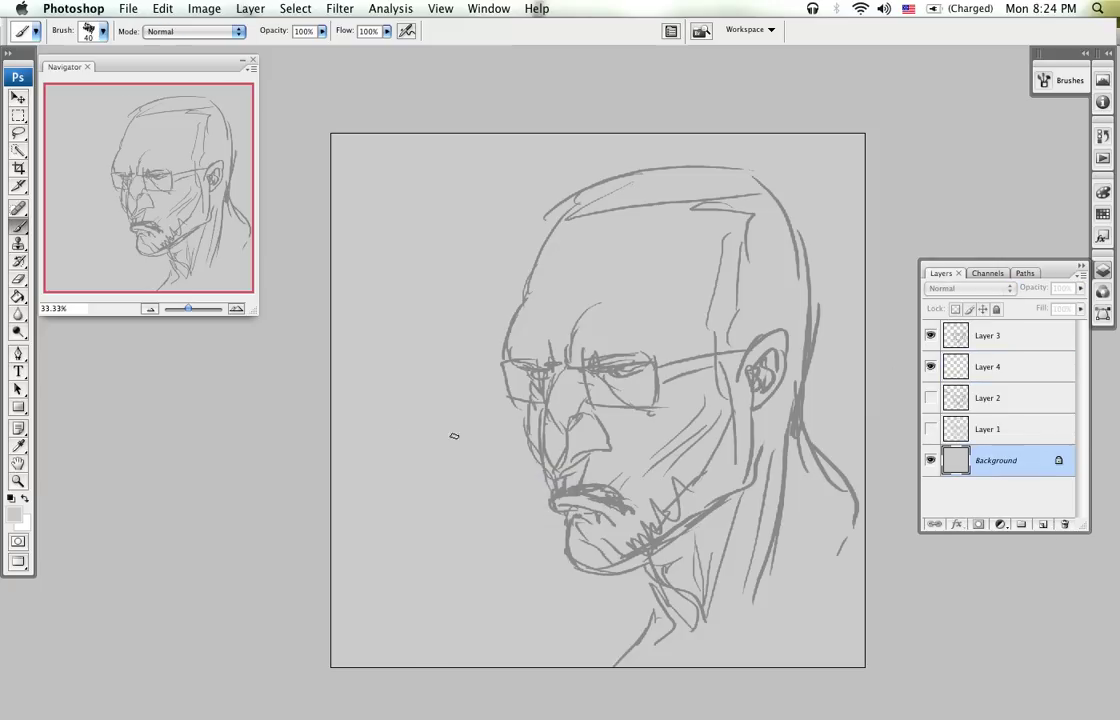
{"action": "right_click", "coordinate": [455, 437]}
{"action": "left_click_drag", "start_coordinate": [975, 455], "coordinate": [988, 568]}
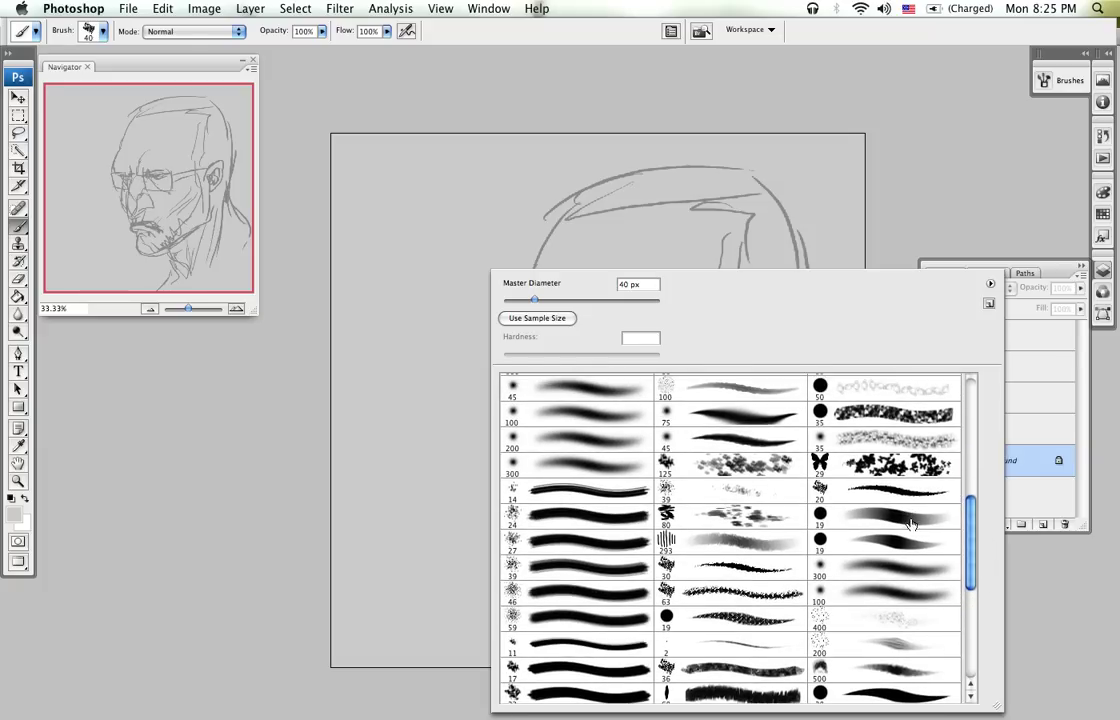
{"action": "mouse_move", "coordinate": [981, 551]}
{"action": "left_mouse_down"}
{"action": "mouse_move", "coordinate": [977, 630]}
{"action": "mouse_move", "coordinate": [975, 494]}
{"action": "left_mouse_up"}
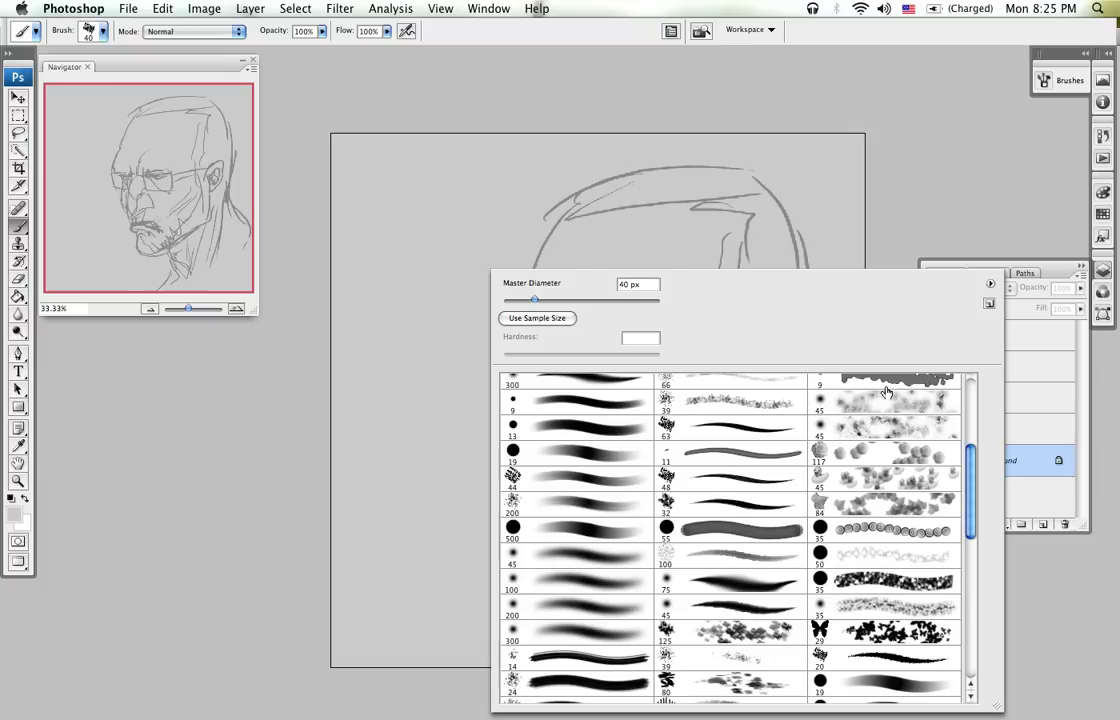
{"action": "mouse_move", "coordinate": [971, 479]}
{"action": "left_mouse_down"}
{"action": "mouse_move", "coordinate": [973, 453]}
{"action": "mouse_move", "coordinate": [971, 473]}
{"action": "left_mouse_up"}
{"action": "left_click", "coordinate": [597, 503]}
{"action": "left_click", "coordinate": [597, 525]}
{"action": "left_click", "coordinate": [597, 503]}
{"action": "left_click", "coordinate": [597, 530]}
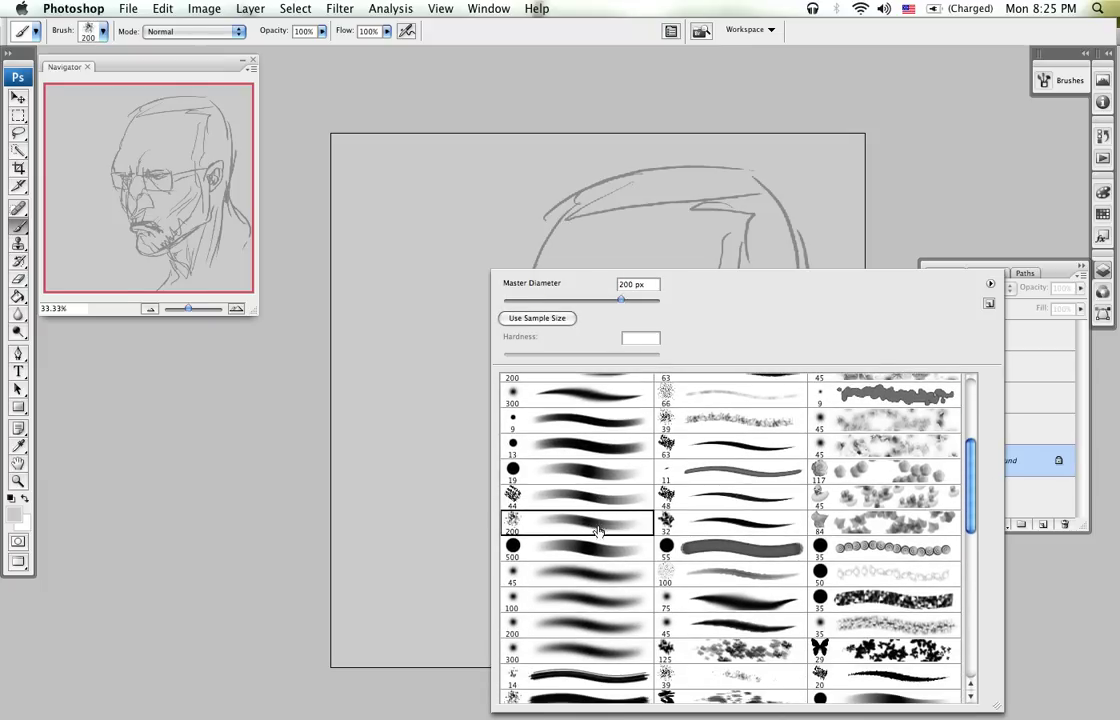
{"action": "mouse_move", "coordinate": [970, 480]}
{"action": "left_mouse_down"}
{"action": "mouse_move", "coordinate": [974, 527]}
{"action": "mouse_move", "coordinate": [970, 462]}
{"action": "mouse_move", "coordinate": [975, 584]}
{"action": "left_mouse_up"}
{"action": "left_click", "coordinate": [935, 530]}
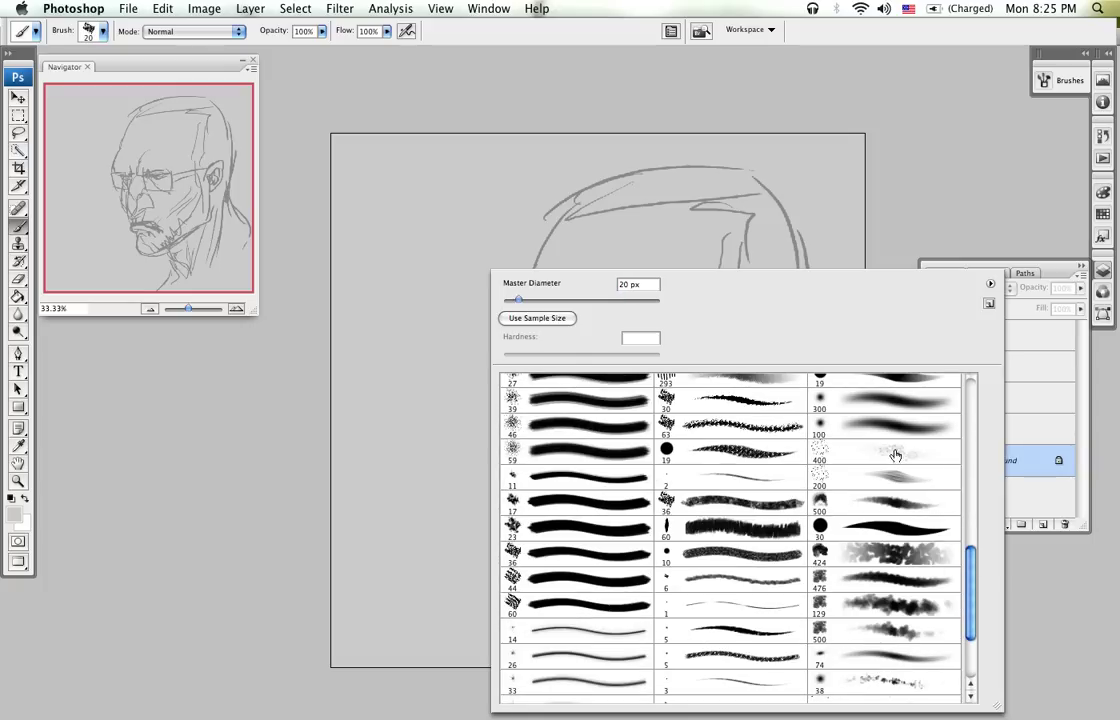
{"action": "left_click_drag", "start_coordinate": [969, 579], "coordinate": [964, 519]}
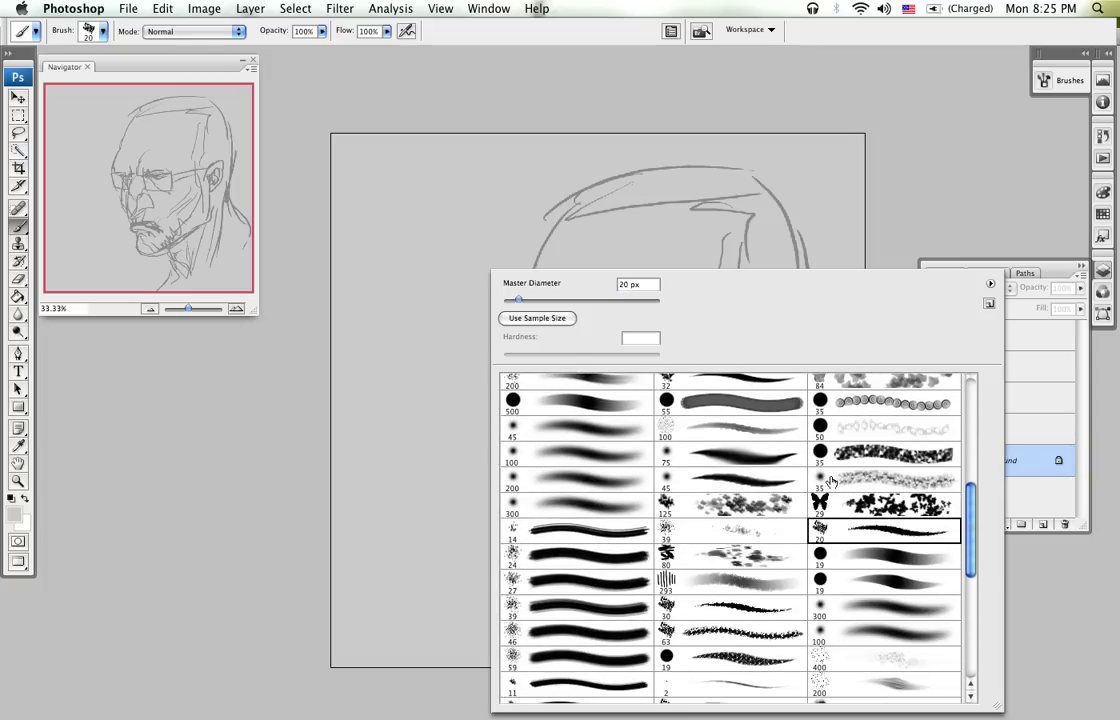
{"action": "scroll", "coordinate": [952, 474], "scroll_direction": "up", "scroll_amount": 2}
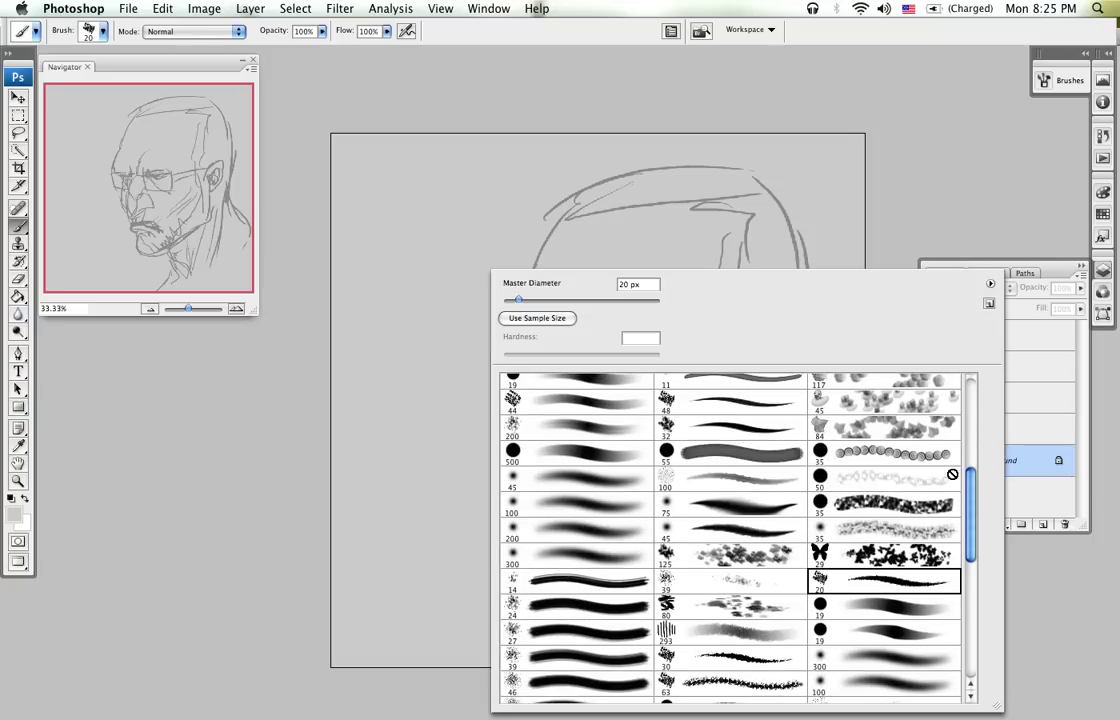
{"action": "left_click", "coordinate": [604, 404]}
{"action": "left_click", "coordinate": [875, 130]}
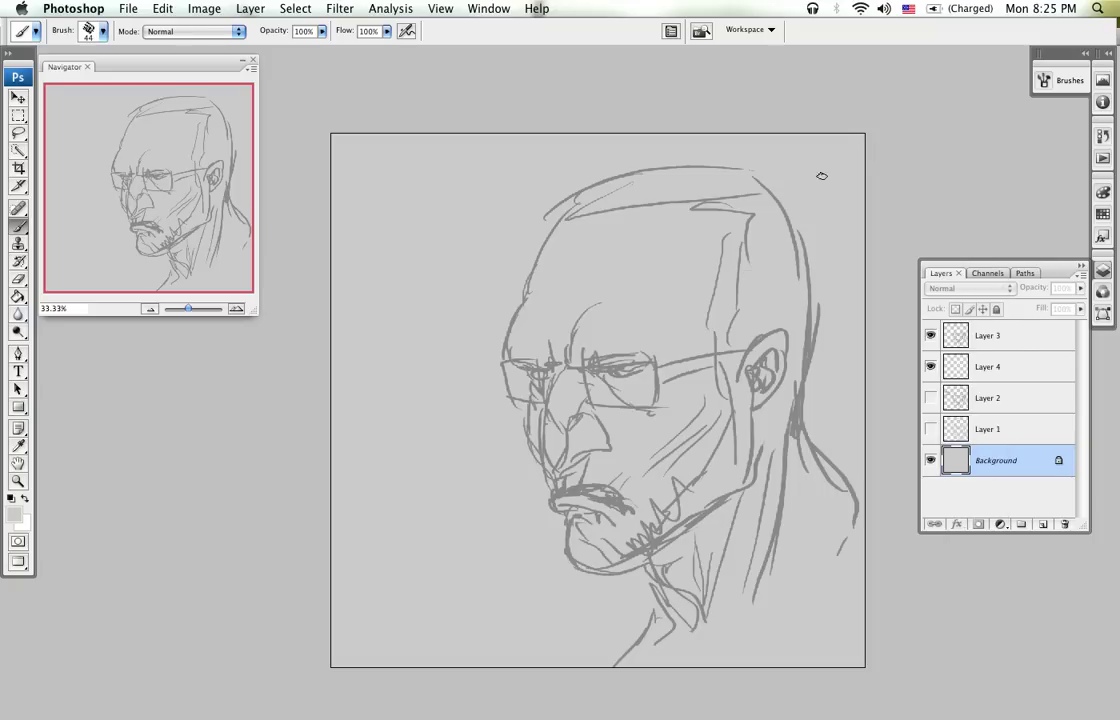
Step: On Layer 4, sample the line grey, enlarge the brush to 150 px and block in the head, neck and shoulder
{"action": "left_click", "coordinate": [1016, 370]}
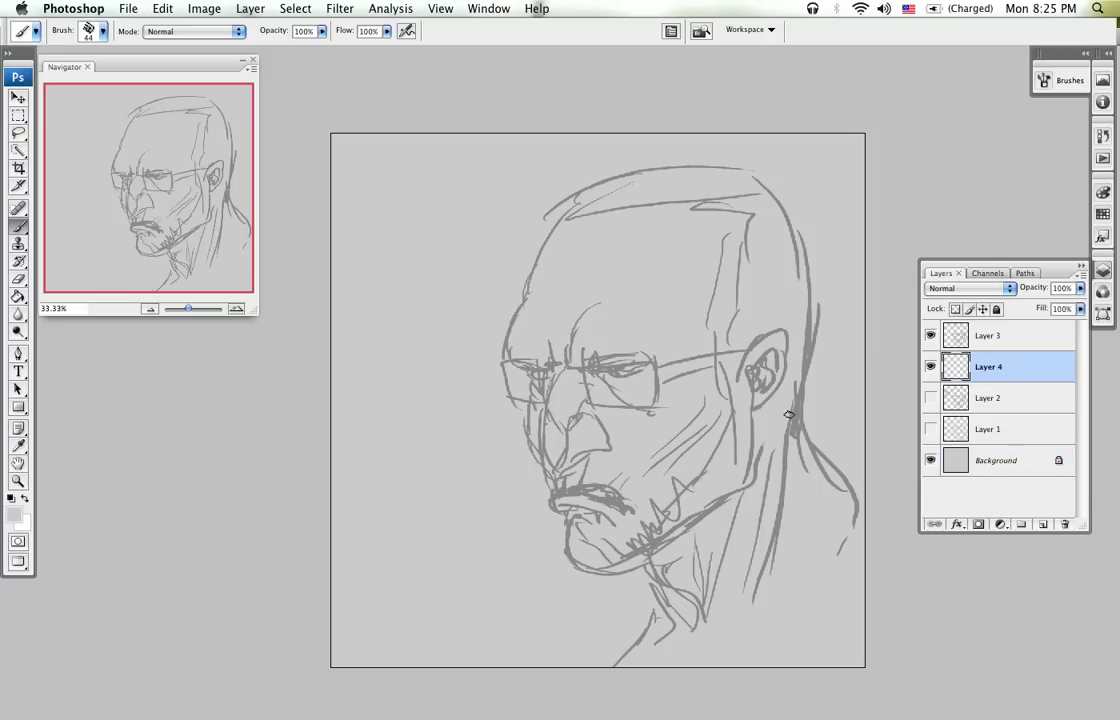
{"action": "left_click", "coordinate": [801, 409], "text": "alt"}
{"action": "key", "text": "bracketright"}
{"action": "key", "text": "bracketright"}
{"action": "key", "text": "bracketright"}
{"action": "key", "text": "bracketright"}
{"action": "key", "text": "bracketright"}
{"action": "key", "text": "bracketright"}
{"action": "key", "text": "bracketright"}
{"action": "mouse_move", "coordinate": [608, 205]}
{"action": "left_mouse_down"}
{"action": "mouse_move", "coordinate": [556, 337]}
{"action": "mouse_move", "coordinate": [587, 219]}
{"action": "mouse_move", "coordinate": [539, 347]}
{"action": "mouse_move", "coordinate": [528, 345]}
{"action": "mouse_move", "coordinate": [566, 397]}
{"action": "mouse_move", "coordinate": [560, 433]}
{"action": "mouse_move", "coordinate": [547, 435]}
{"action": "mouse_move", "coordinate": [602, 226]}
{"action": "mouse_move", "coordinate": [574, 246]}
{"action": "mouse_move", "coordinate": [754, 219]}
{"action": "mouse_move", "coordinate": [705, 193]}
{"action": "mouse_move", "coordinate": [630, 217]}
{"action": "mouse_move", "coordinate": [642, 269]}
{"action": "mouse_move", "coordinate": [657, 220]}
{"action": "mouse_move", "coordinate": [677, 358]}
{"action": "mouse_move", "coordinate": [693, 219]}
{"action": "mouse_move", "coordinate": [707, 351]}
{"action": "mouse_move", "coordinate": [730, 251]}
{"action": "mouse_move", "coordinate": [756, 418]}
{"action": "mouse_move", "coordinate": [767, 319]}
{"action": "mouse_move", "coordinate": [789, 288]}
{"action": "mouse_move", "coordinate": [722, 208]}
{"action": "mouse_move", "coordinate": [762, 210]}
{"action": "mouse_move", "coordinate": [782, 322]}
{"action": "mouse_move", "coordinate": [757, 530]}
{"action": "mouse_move", "coordinate": [779, 352]}
{"action": "mouse_move", "coordinate": [793, 480]}
{"action": "mouse_move", "coordinate": [799, 442]}
{"action": "mouse_move", "coordinate": [827, 578]}
{"action": "mouse_move", "coordinate": [806, 520]}
{"action": "mouse_move", "coordinate": [747, 642]}
{"action": "mouse_move", "coordinate": [737, 573]}
{"action": "mouse_move", "coordinate": [705, 542]}
{"action": "mouse_move", "coordinate": [693, 610]}
{"action": "mouse_move", "coordinate": [675, 505]}
{"action": "mouse_move", "coordinate": [703, 513]}
{"action": "mouse_move", "coordinate": [690, 448]}
{"action": "mouse_move", "coordinate": [575, 482]}
{"action": "mouse_move", "coordinate": [575, 466]}
{"action": "mouse_move", "coordinate": [613, 541]}
{"action": "left_mouse_up"}
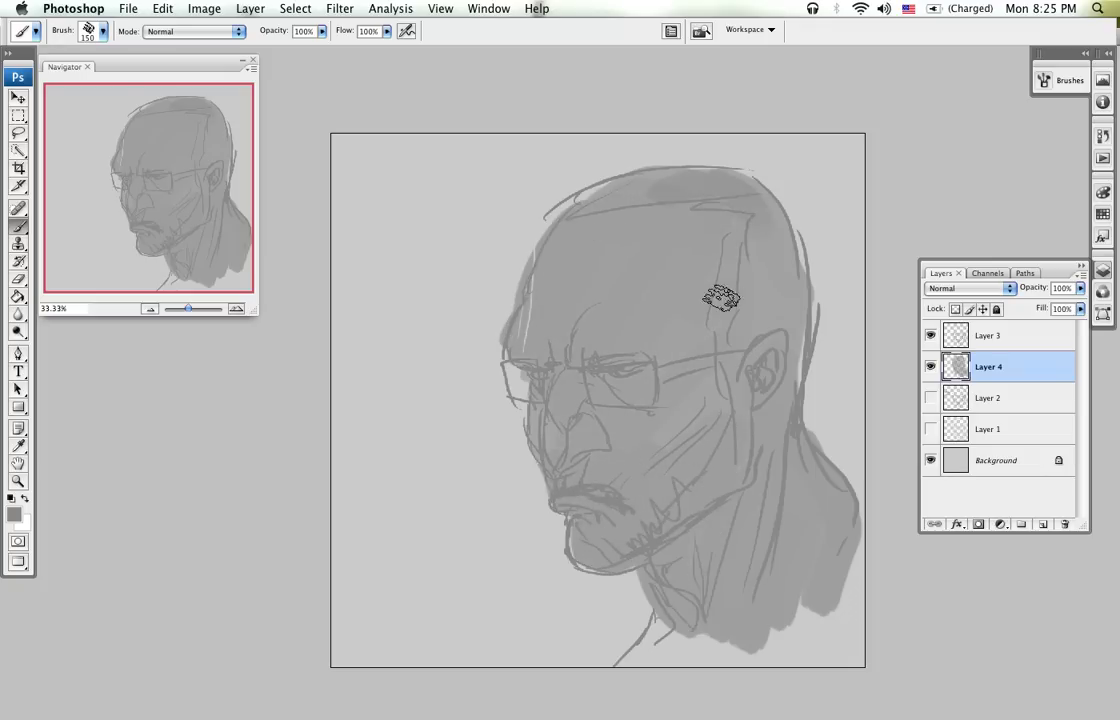
Step: Set the blend mode of the line art on Layer 3 to Multiply
{"action": "left_click", "coordinate": [980, 288]}
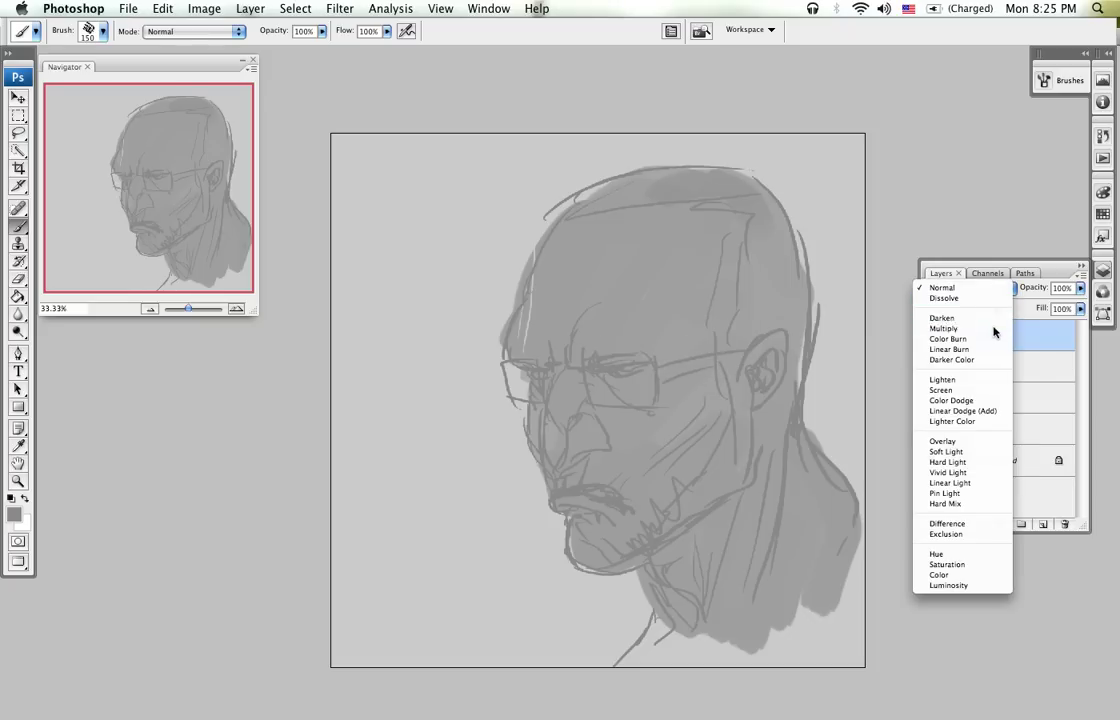
{"action": "left_click", "coordinate": [993, 331]}
{"action": "left_click", "coordinate": [1062, 366]}
{"action": "left_click", "coordinate": [1062, 336]}
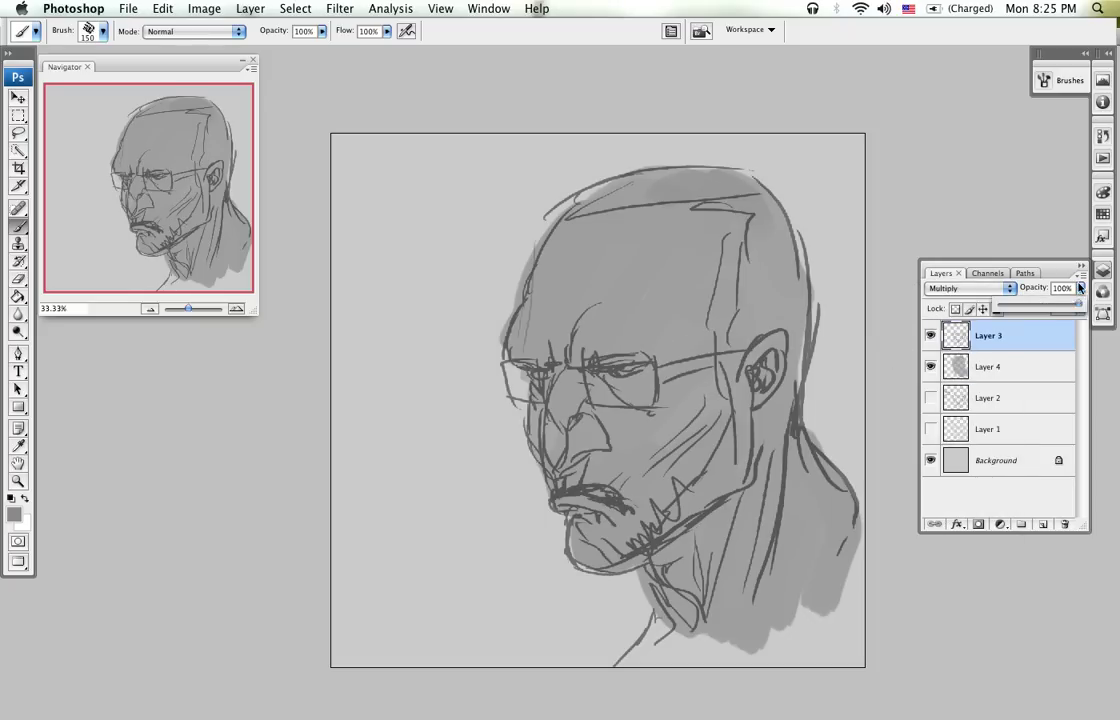
Step: Lower the opacity of the line art on Layer 3 and fill out the head, neck and shoulders in darker grey on Layer 4
{"action": "left_click_drag", "start_coordinate": [1024, 316], "coordinate": [1020, 315]}
{"action": "left_click", "coordinate": [1025, 366]}
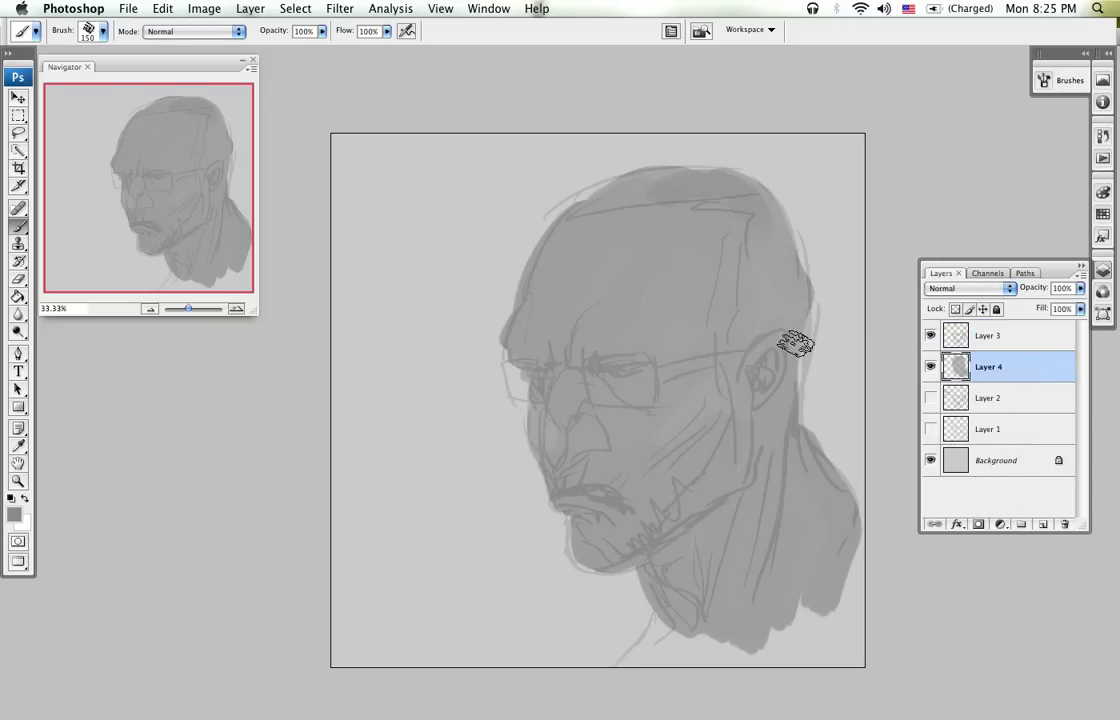
{"action": "mouse_move", "coordinate": [615, 208]}
{"action": "left_mouse_down"}
{"action": "mouse_move", "coordinate": [571, 267]}
{"action": "mouse_move", "coordinate": [676, 199]}
{"action": "mouse_move", "coordinate": [653, 194]}
{"action": "mouse_move", "coordinate": [555, 360]}
{"action": "left_mouse_up"}
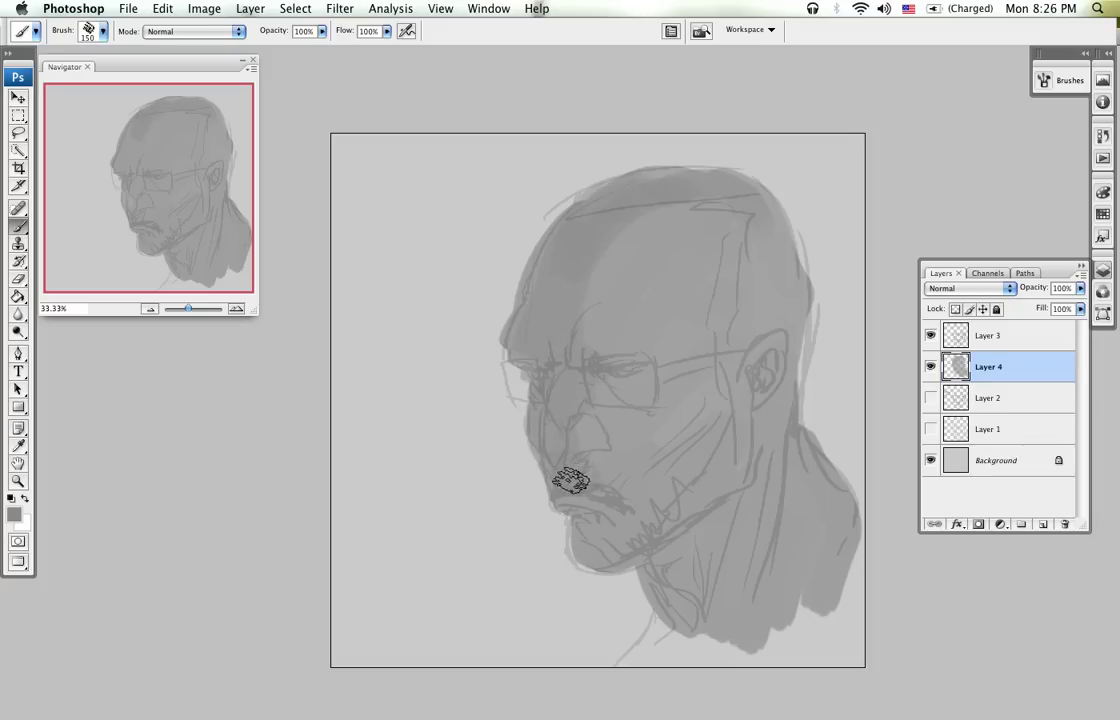
{"action": "mouse_move", "coordinate": [586, 515]}
{"action": "left_mouse_down"}
{"action": "mouse_move", "coordinate": [593, 553]}
{"action": "mouse_move", "coordinate": [636, 544]}
{"action": "mouse_move", "coordinate": [649, 490]}
{"action": "mouse_move", "coordinate": [634, 485]}
{"action": "mouse_move", "coordinate": [602, 388]}
{"action": "mouse_move", "coordinate": [608, 296]}
{"action": "mouse_move", "coordinate": [652, 255]}
{"action": "mouse_move", "coordinate": [664, 272]}
{"action": "mouse_move", "coordinate": [625, 458]}
{"action": "mouse_move", "coordinate": [700, 309]}
{"action": "mouse_move", "coordinate": [753, 292]}
{"action": "mouse_move", "coordinate": [750, 449]}
{"action": "mouse_move", "coordinate": [719, 559]}
{"action": "mouse_move", "coordinate": [676, 594]}
{"action": "mouse_move", "coordinate": [676, 637]}
{"action": "mouse_move", "coordinate": [664, 639]}
{"action": "mouse_move", "coordinate": [720, 606]}
{"action": "mouse_move", "coordinate": [752, 554]}
{"action": "mouse_move", "coordinate": [778, 579]}
{"action": "mouse_move", "coordinate": [787, 457]}
{"action": "mouse_move", "coordinate": [822, 498]}
{"action": "mouse_move", "coordinate": [861, 516]}
{"action": "mouse_move", "coordinate": [863, 544]}
{"action": "mouse_move", "coordinate": [769, 676]}
{"action": "mouse_move", "coordinate": [821, 599]}
{"action": "mouse_move", "coordinate": [852, 625]}
{"action": "mouse_move", "coordinate": [705, 647]}
{"action": "mouse_move", "coordinate": [696, 627]}
{"action": "mouse_move", "coordinate": [655, 631]}
{"action": "mouse_move", "coordinate": [615, 667]}
{"action": "mouse_move", "coordinate": [720, 656]}
{"action": "mouse_move", "coordinate": [800, 676]}
{"action": "mouse_move", "coordinate": [780, 680]}
{"action": "mouse_move", "coordinate": [823, 624]}
{"action": "mouse_move", "coordinate": [752, 668]}
{"action": "mouse_move", "coordinate": [682, 688]}
{"action": "mouse_move", "coordinate": [721, 588]}
{"action": "mouse_move", "coordinate": [670, 600]}
{"action": "mouse_move", "coordinate": [708, 496]}
{"action": "mouse_move", "coordinate": [657, 506]}
{"action": "mouse_move", "coordinate": [693, 372]}
{"action": "mouse_move", "coordinate": [630, 406]}
{"action": "mouse_move", "coordinate": [758, 248]}
{"action": "mouse_move", "coordinate": [776, 348]}
{"action": "mouse_move", "coordinate": [751, 248]}
{"action": "mouse_move", "coordinate": [765, 436]}
{"action": "mouse_move", "coordinate": [764, 268]}
{"action": "mouse_move", "coordinate": [710, 244]}
{"action": "mouse_move", "coordinate": [710, 209]}
{"action": "mouse_move", "coordinate": [634, 328]}
{"action": "left_mouse_up"}
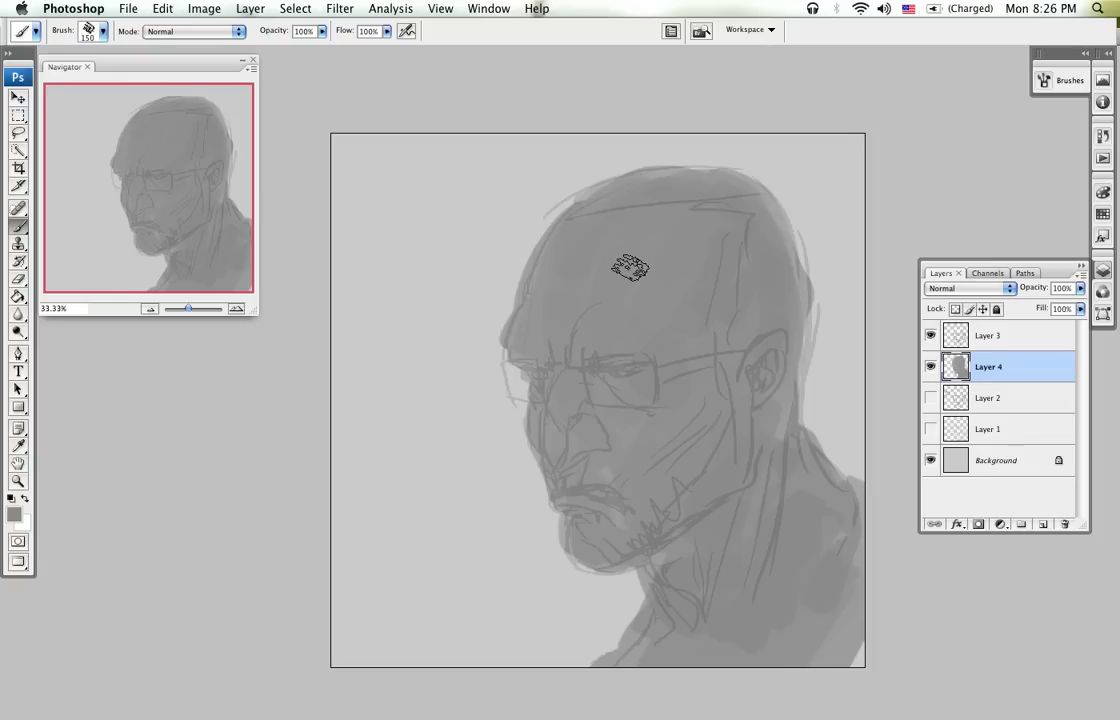
Step: Paint a dark grey test swatch with a lighter grey one below it on the empty background beside the face
{"action": "left_click", "coordinate": [400, 314]}
{"action": "right_click", "coordinate": [405, 357]}
{"action": "left_click", "coordinate": [290, 441]}
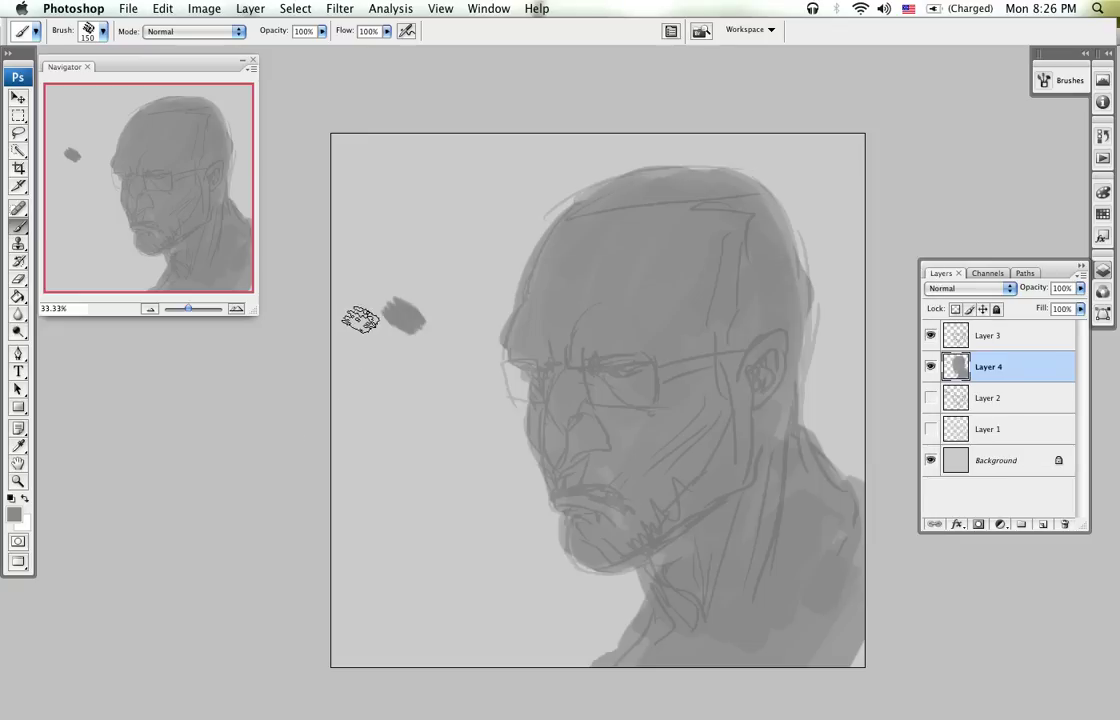
{"action": "left_click_drag", "start_coordinate": [400, 308], "coordinate": [415, 472]}
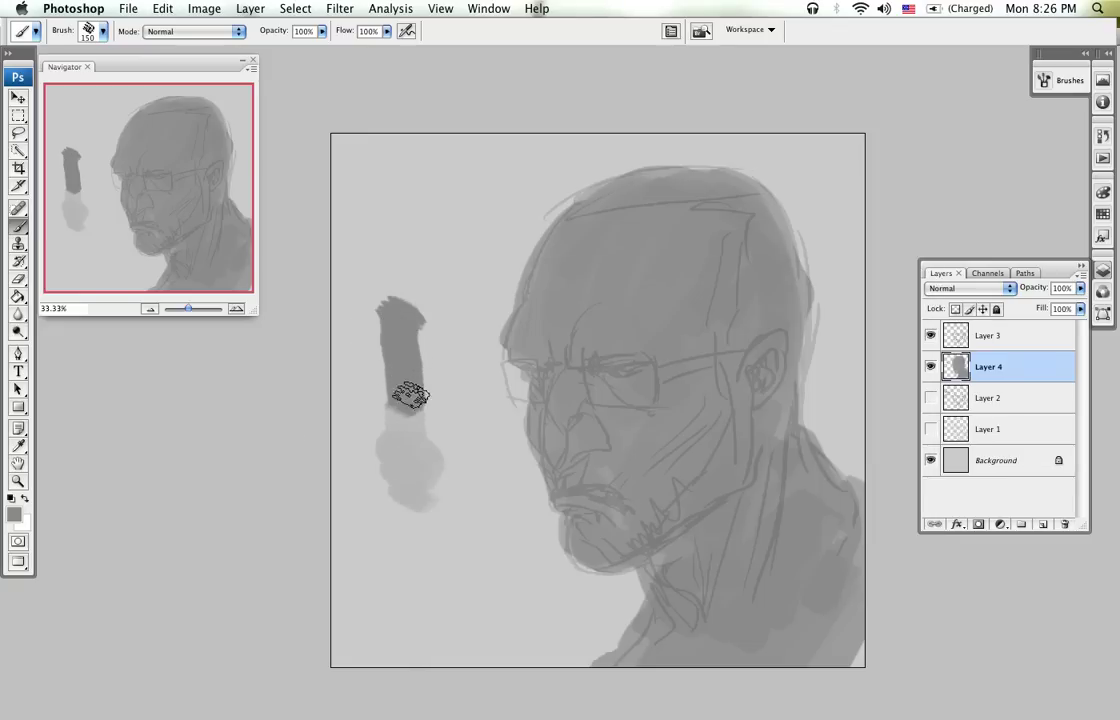
Step: Lasso the test swatches beside the face, delete them, and return to the Brush tool
{"action": "key", "text": "l"}
{"action": "mouse_move", "coordinate": [450, 331]}
{"action": "left_mouse_down"}
{"action": "mouse_move", "coordinate": [445, 605]}
{"action": "mouse_move", "coordinate": [460, 532]}
{"action": "left_mouse_up"}
{"action": "mouse_move", "coordinate": [464, 457]}
{"action": "left_mouse_down"}
{"action": "mouse_move", "coordinate": [430, 295]}
{"action": "mouse_move", "coordinate": [466, 483]}
{"action": "left_mouse_up"}
{"action": "key", "text": "Delete"}
{"action": "key", "text": "super+d"}
{"action": "key", "text": "b"}
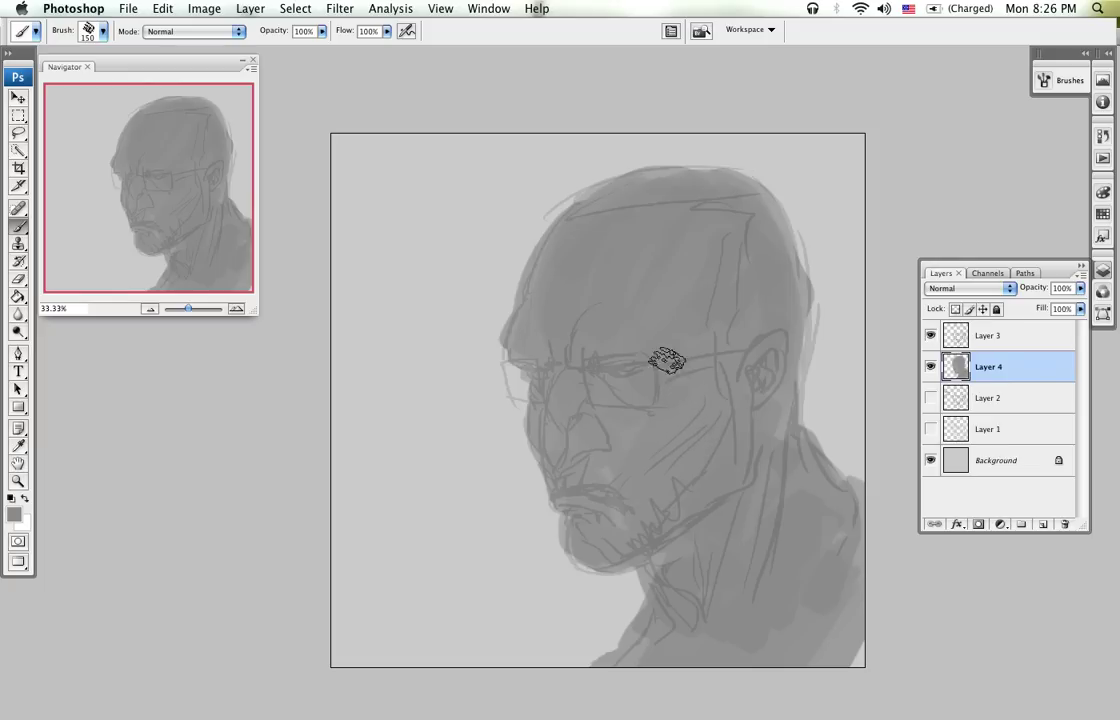
Step: Sample the light background grey and paint the lit planes of the forehead, nose, cheek and chin, reducing the brush to 80 px
{"action": "left_click", "coordinate": [440, 414], "text": "alt"}
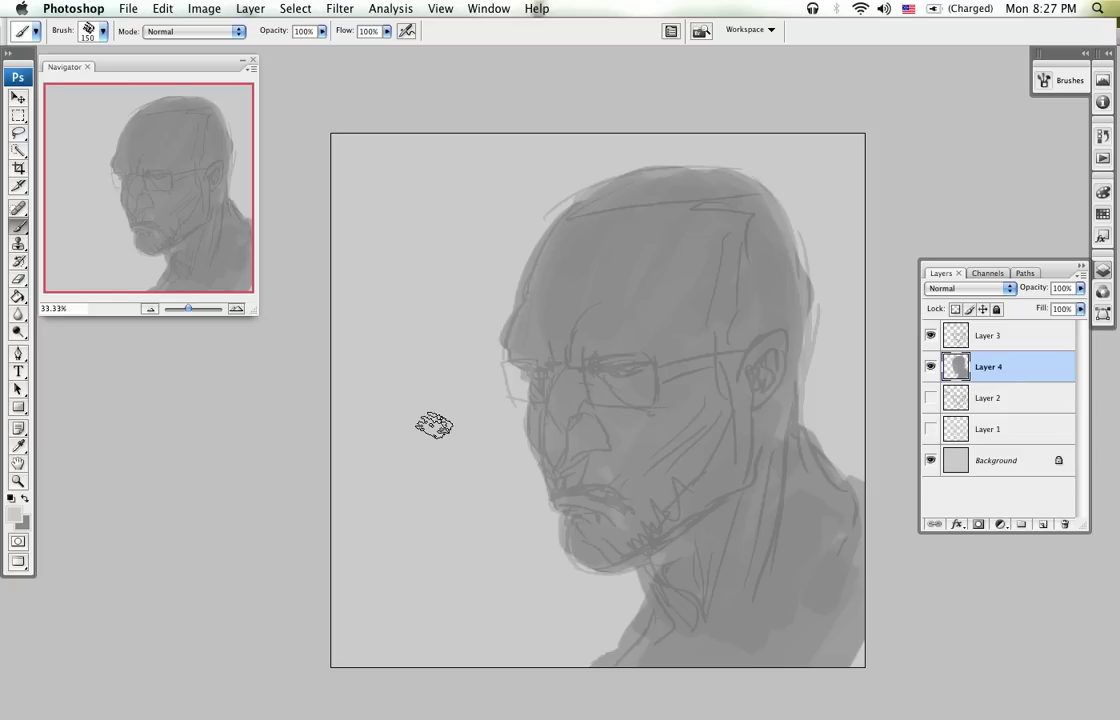
{"action": "mouse_move", "coordinate": [565, 310]}
{"action": "left_mouse_down"}
{"action": "mouse_move", "coordinate": [520, 330]}
{"action": "mouse_move", "coordinate": [614, 337]}
{"action": "mouse_move", "coordinate": [667, 204]}
{"action": "mouse_move", "coordinate": [611, 311]}
{"action": "mouse_move", "coordinate": [594, 263]}
{"action": "mouse_move", "coordinate": [618, 207]}
{"action": "mouse_move", "coordinate": [590, 216]}
{"action": "mouse_move", "coordinate": [649, 225]}
{"action": "mouse_move", "coordinate": [632, 330]}
{"action": "mouse_move", "coordinate": [695, 201]}
{"action": "mouse_move", "coordinate": [593, 338]}
{"action": "mouse_move", "coordinate": [565, 333]}
{"action": "mouse_move", "coordinate": [600, 422]}
{"action": "mouse_move", "coordinate": [623, 404]}
{"action": "mouse_move", "coordinate": [566, 425]}
{"action": "mouse_move", "coordinate": [555, 414]}
{"action": "mouse_move", "coordinate": [552, 453]}
{"action": "mouse_move", "coordinate": [564, 390]}
{"action": "mouse_move", "coordinate": [570, 455]}
{"action": "mouse_move", "coordinate": [613, 404]}
{"action": "mouse_move", "coordinate": [663, 398]}
{"action": "mouse_move", "coordinate": [655, 418]}
{"action": "mouse_move", "coordinate": [618, 405]}
{"action": "mouse_move", "coordinate": [643, 398]}
{"action": "mouse_move", "coordinate": [527, 421]}
{"action": "mouse_move", "coordinate": [592, 462]}
{"action": "mouse_move", "coordinate": [647, 429]}
{"action": "mouse_move", "coordinate": [616, 455]}
{"action": "mouse_move", "coordinate": [630, 487]}
{"action": "left_mouse_up"}
{"action": "key", "text": "bracketleft"}
{"action": "key", "text": "bracketleft"}
{"action": "key", "text": "bracketleft"}
{"action": "key", "text": "bracketleft"}
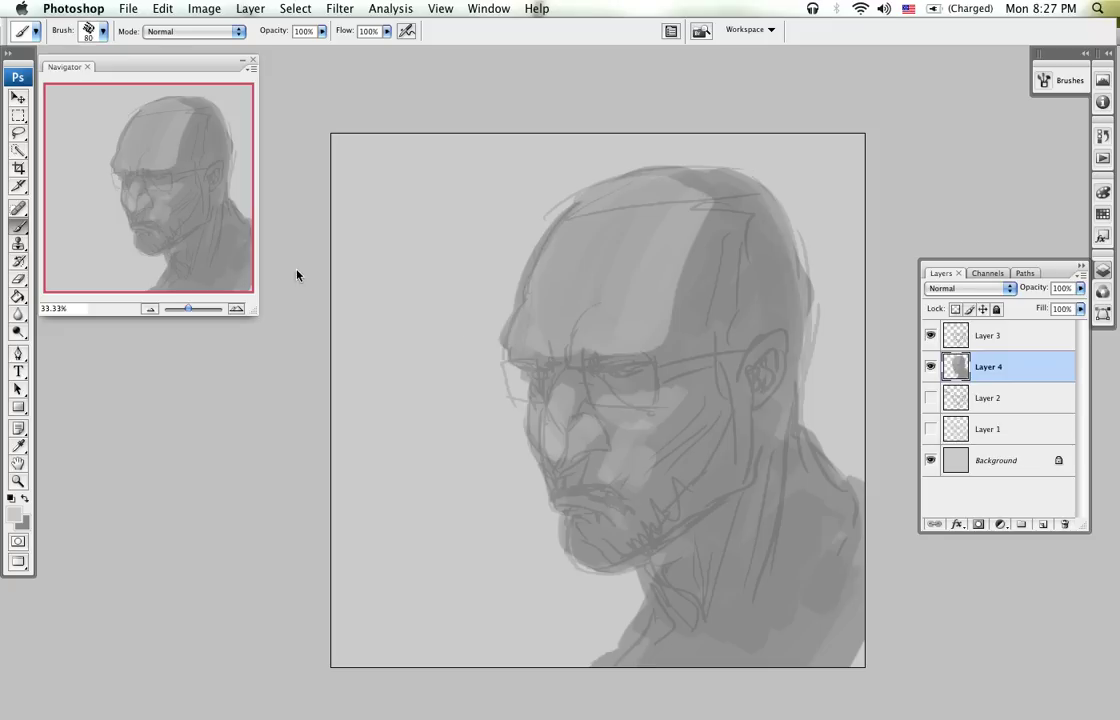
{"action": "mouse_move", "coordinate": [571, 501]}
{"action": "left_mouse_down"}
{"action": "mouse_move", "coordinate": [606, 511]}
{"action": "mouse_move", "coordinate": [618, 547]}
{"action": "mouse_move", "coordinate": [572, 529]}
{"action": "mouse_move", "coordinate": [606, 546]}
{"action": "left_mouse_up"}
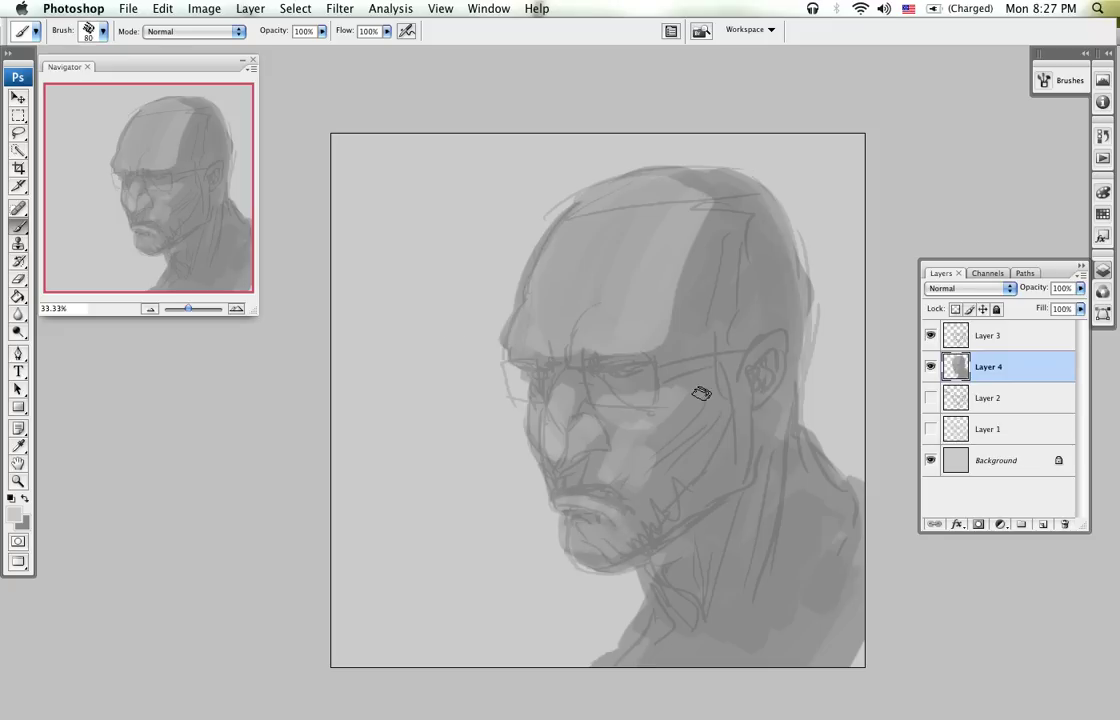
Step: Enlarge the brush to 175 px and paint light grey over the side of the neck and the shoulder
{"action": "left_click_drag", "start_coordinate": [752, 531], "coordinate": [726, 616]}
{"action": "key", "text": "bracketright"}
{"action": "key", "text": "bracketright"}
{"action": "key", "text": "bracketright"}
{"action": "key", "text": "bracketright"}
{"action": "key", "text": "bracketright"}
{"action": "mouse_move", "coordinate": [772, 458]}
{"action": "left_mouse_down"}
{"action": "mouse_move", "coordinate": [769, 529]}
{"action": "mouse_move", "coordinate": [738, 612]}
{"action": "left_mouse_up"}
{"action": "mouse_move", "coordinate": [802, 492]}
{"action": "left_mouse_down"}
{"action": "mouse_move", "coordinate": [786, 528]}
{"action": "mouse_move", "coordinate": [834, 524]}
{"action": "mouse_move", "coordinate": [871, 545]}
{"action": "mouse_move", "coordinate": [829, 548]}
{"action": "mouse_move", "coordinate": [819, 584]}
{"action": "mouse_move", "coordinate": [809, 580]}
{"action": "mouse_move", "coordinate": [782, 625]}
{"action": "left_mouse_up"}
Step: Switch to the dark grey, shade the shoulder and chest around the neck highlights, and reduce the brush to 70 px
{"action": "key", "text": "x"}
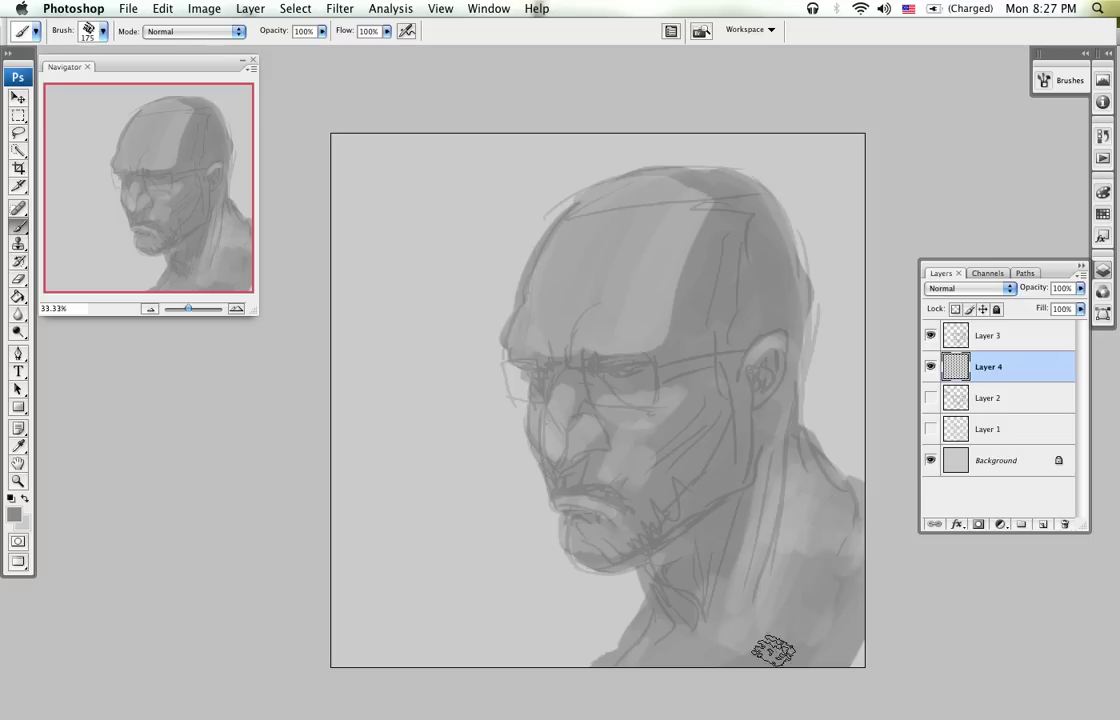
{"action": "mouse_move", "coordinate": [653, 652]}
{"action": "left_mouse_down"}
{"action": "mouse_move", "coordinate": [842, 552]}
{"action": "mouse_move", "coordinate": [842, 512]}
{"action": "mouse_move", "coordinate": [822, 583]}
{"action": "mouse_move", "coordinate": [678, 658]}
{"action": "mouse_move", "coordinate": [645, 638]}
{"action": "mouse_move", "coordinate": [862, 661]}
{"action": "mouse_move", "coordinate": [822, 523]}
{"action": "mouse_move", "coordinate": [780, 479]}
{"action": "mouse_move", "coordinate": [770, 492]}
{"action": "mouse_move", "coordinate": [812, 502]}
{"action": "left_mouse_up"}
{"action": "key", "text": "bracketleft"}
{"action": "key", "text": "bracketleft"}
{"action": "key", "text": "bracketleft"}
{"action": "key", "text": "bracketleft"}
{"action": "key", "text": "bracketleft"}
{"action": "key", "text": "bracketleft"}
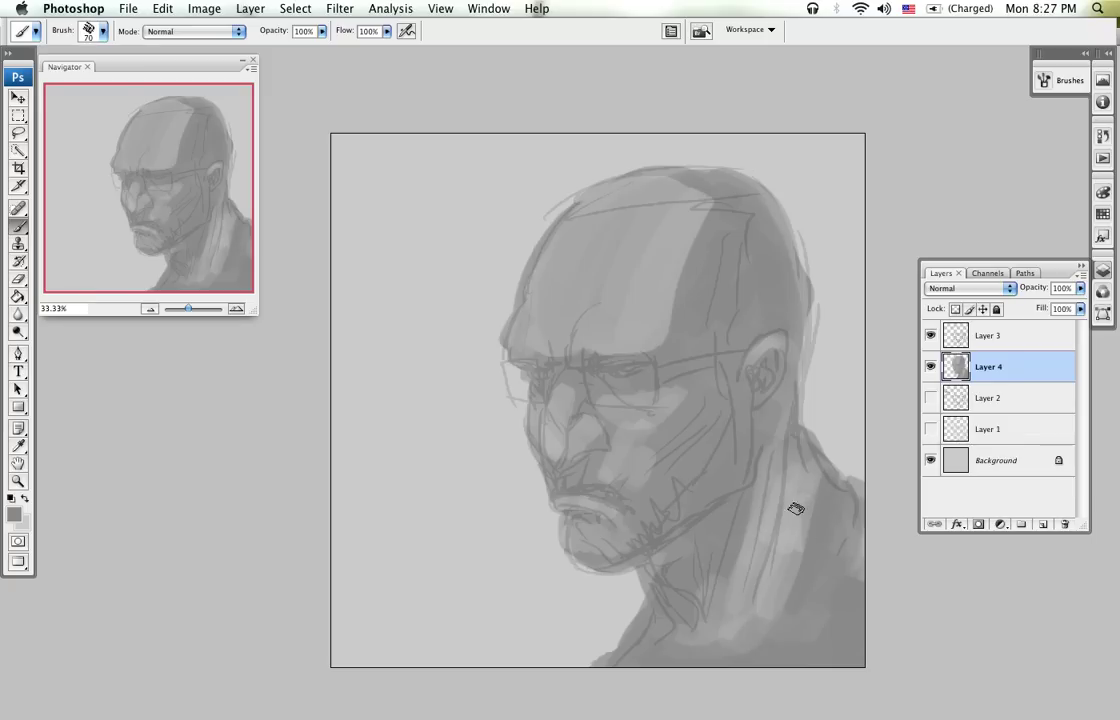
Step: Shrink the Navigator and examine the portrait's grey values as a small overview and close up around the eyes
{"action": "left_click_drag", "start_coordinate": [255, 310], "coordinate": [225, 260]}
{"action": "key", "text": "super+minus"}
{"action": "key", "text": "super+minus"}
{"action": "key", "text": "super+minus"}
{"action": "key", "text": "super+minus"}
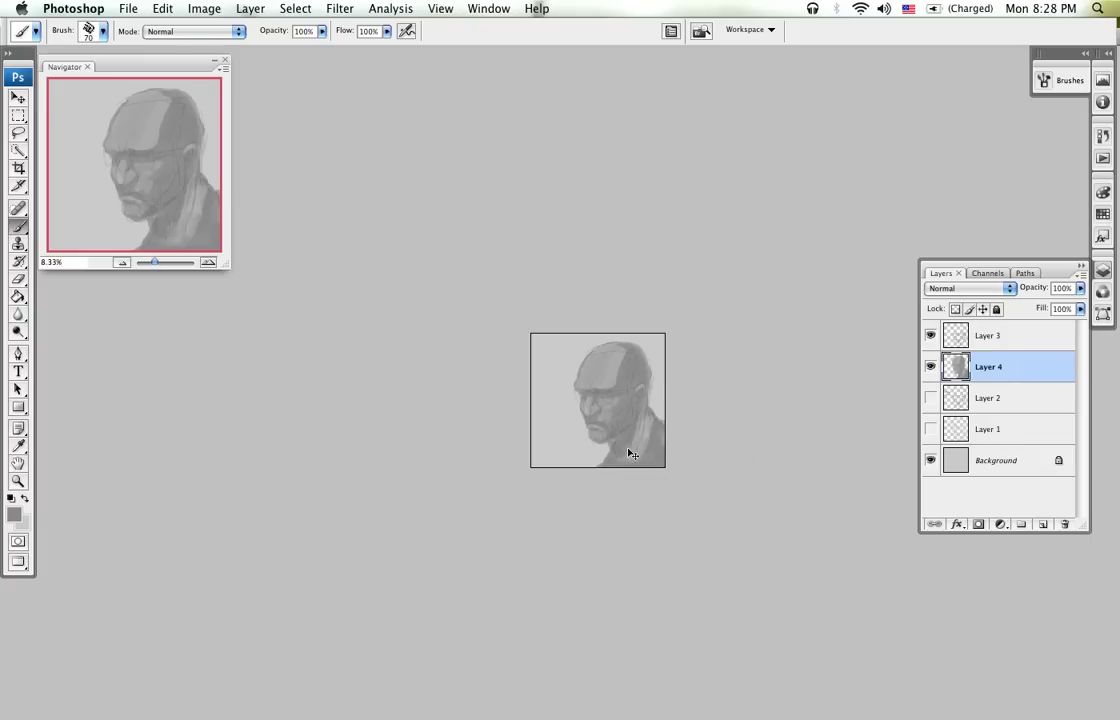
{"action": "key", "text": "super+plus"}
{"action": "key", "text": "super+plus"}
{"action": "key", "text": "super+plus"}
{"action": "key", "text": "super+plus"}
{"action": "key", "text": "super+plus"}
{"action": "key", "text": "super+plus"}
{"action": "key", "text": "super+plus"}
{"action": "key", "text": "super+plus"}
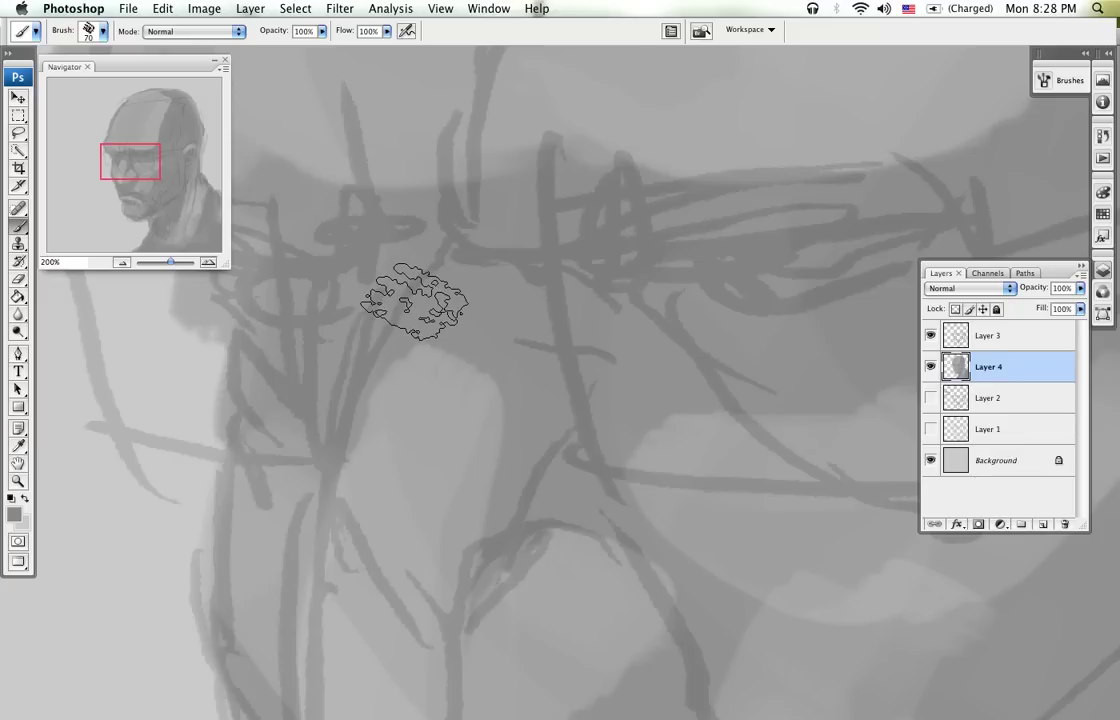
{"action": "key", "text": "super+minus"}
{"action": "key", "text": "super+minus"}
{"action": "key", "text": "super+minus"}
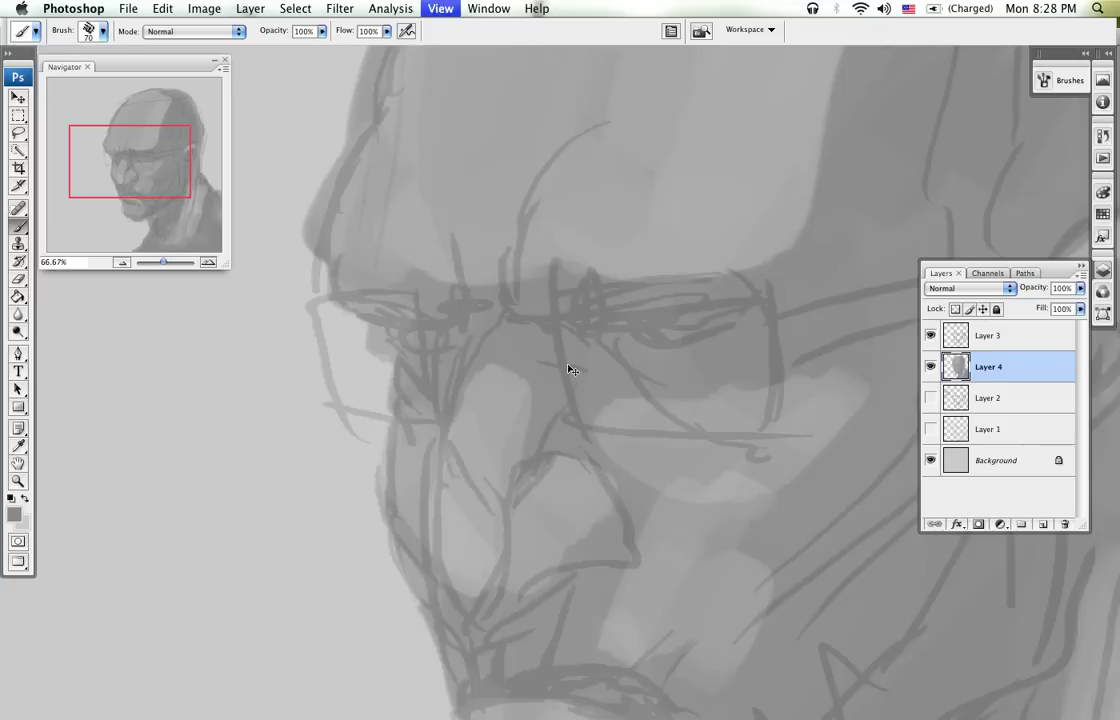
Step: Brighten the cheekbone, nose, brow and forehead with light grey strokes of the 70 px brush
{"action": "mouse_move", "coordinate": [678, 436]}
{"action": "left_mouse_down"}
{"action": "mouse_move", "coordinate": [575, 390]}
{"action": "mouse_move", "coordinate": [610, 426]}
{"action": "left_mouse_up"}
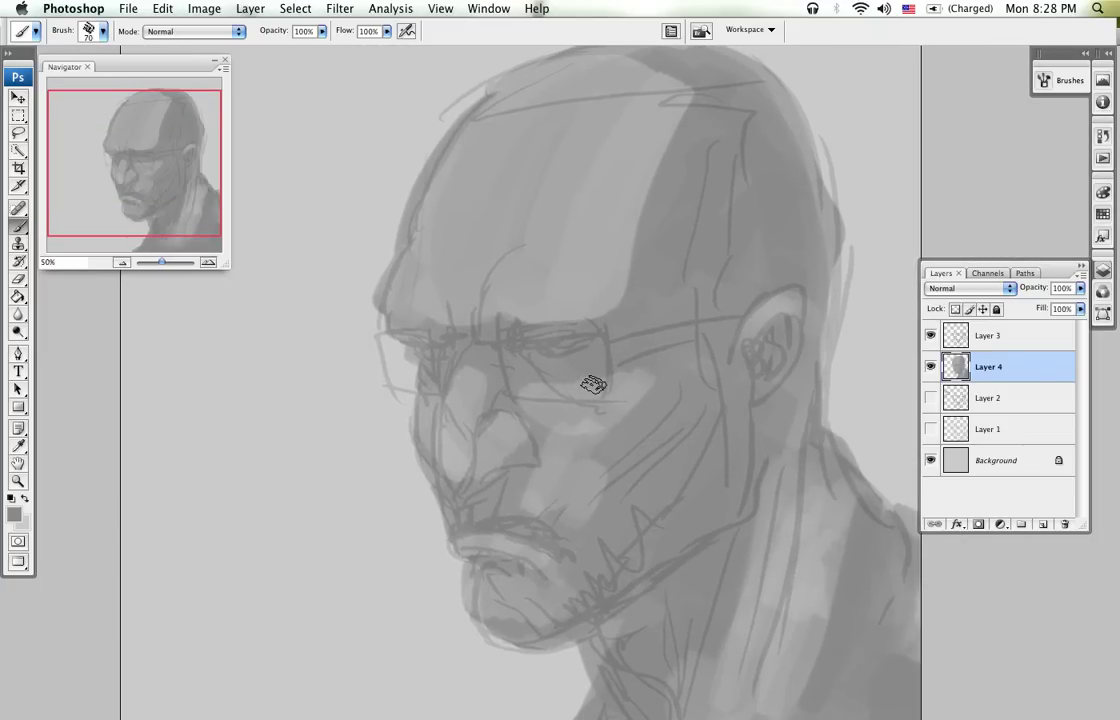
{"action": "key", "text": "x"}
{"action": "left_click_drag", "start_coordinate": [634, 387], "coordinate": [592, 464]}
{"action": "mouse_move", "coordinate": [634, 387]}
{"action": "left_mouse_down"}
{"action": "mouse_move", "coordinate": [587, 482]}
{"action": "mouse_move", "coordinate": [575, 421]}
{"action": "mouse_move", "coordinate": [557, 426]}
{"action": "mouse_move", "coordinate": [550, 489]}
{"action": "mouse_move", "coordinate": [478, 433]}
{"action": "left_mouse_up"}
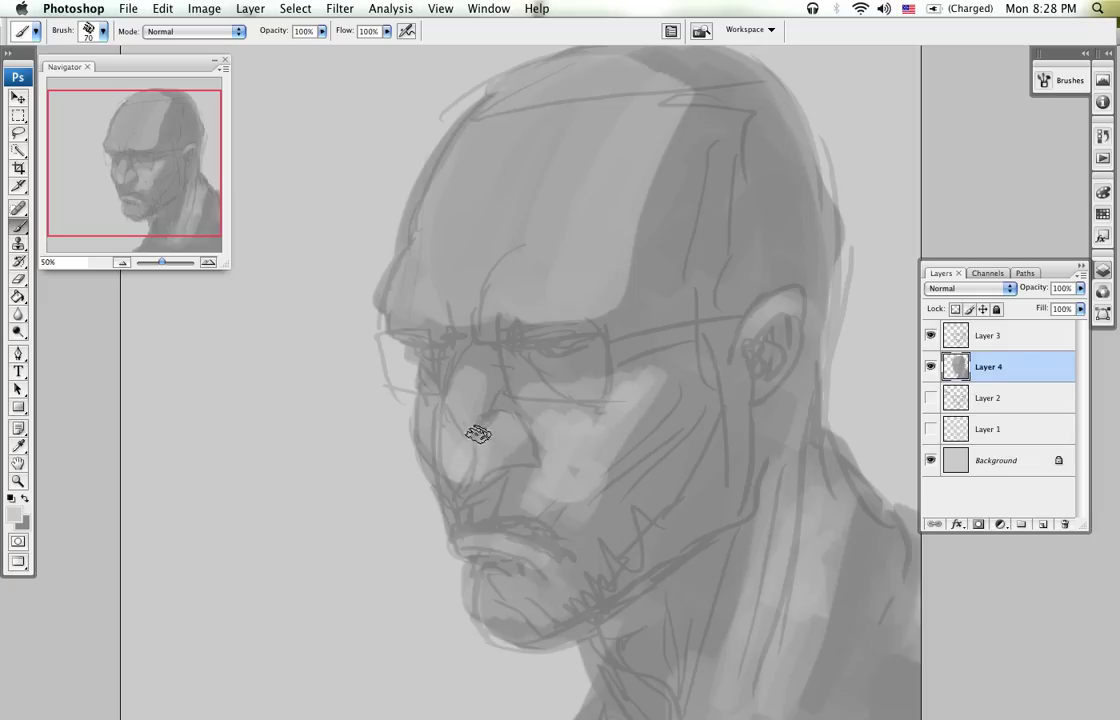
{"action": "mouse_move", "coordinate": [495, 295]}
{"action": "left_mouse_down"}
{"action": "mouse_move", "coordinate": [571, 296]}
{"action": "mouse_move", "coordinate": [520, 267]}
{"action": "mouse_move", "coordinate": [582, 270]}
{"action": "mouse_move", "coordinate": [545, 260]}
{"action": "mouse_move", "coordinate": [420, 316]}
{"action": "mouse_move", "coordinate": [437, 303]}
{"action": "mouse_move", "coordinate": [392, 307]}
{"action": "mouse_move", "coordinate": [470, 265]}
{"action": "left_mouse_up"}
{"action": "left_click_drag", "start_coordinate": [558, 255], "coordinate": [572, 317]}
{"action": "mouse_move", "coordinate": [490, 321]}
{"action": "left_mouse_down"}
{"action": "mouse_move", "coordinate": [563, 290]}
{"action": "mouse_move", "coordinate": [616, 223]}
{"action": "mouse_move", "coordinate": [576, 208]}
{"action": "mouse_move", "coordinate": [463, 297]}
{"action": "mouse_move", "coordinate": [439, 292]}
{"action": "mouse_move", "coordinate": [547, 150]}
{"action": "mouse_move", "coordinate": [663, 161]}
{"action": "mouse_move", "coordinate": [673, 204]}
{"action": "mouse_move", "coordinate": [644, 283]}
{"action": "mouse_move", "coordinate": [578, 298]}
{"action": "left_mouse_up"}
{"action": "left_click_drag", "start_coordinate": [587, 514], "coordinate": [567, 388]}
{"action": "left_click_drag", "start_coordinate": [482, 462], "coordinate": [519, 424]}
{"action": "key", "text": "x"}
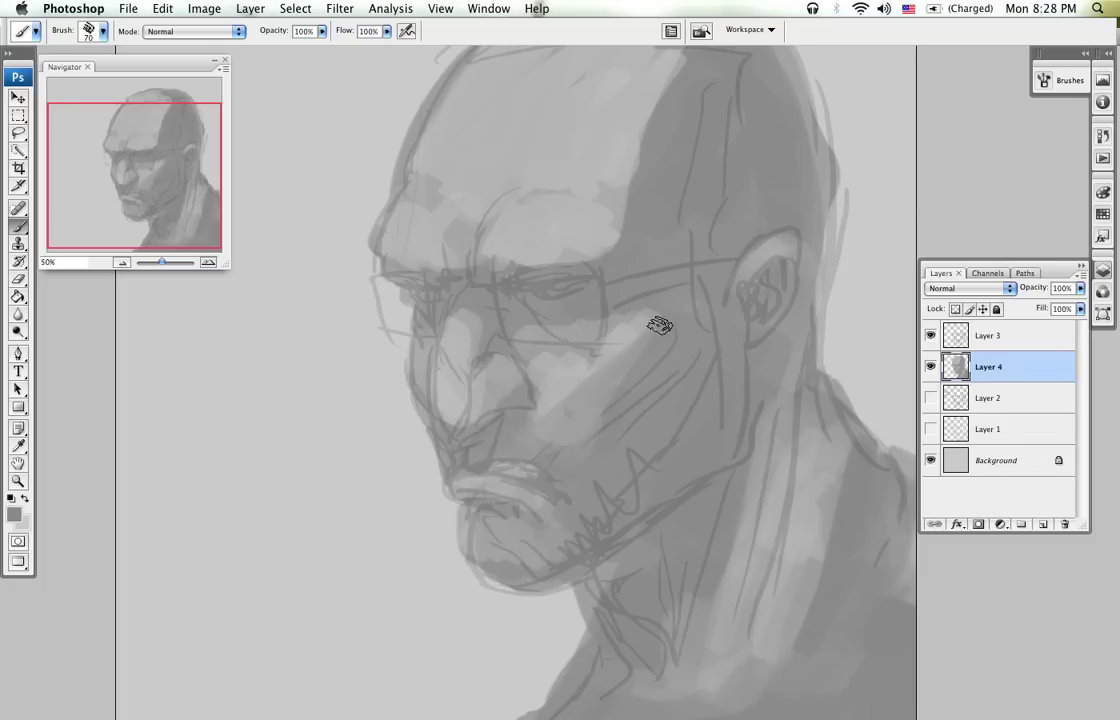
Step: Build up the cheek highlight in light grey and shade the area beneath the eye in dark grey
{"action": "key", "text": "x"}
{"action": "left_click_drag", "start_coordinate": [660, 326], "coordinate": [577, 405]}
{"action": "left_click_drag", "start_coordinate": [617, 330], "coordinate": [540, 375]}
{"action": "key", "text": "x"}
{"action": "mouse_move", "coordinate": [550, 315]}
{"action": "left_mouse_down"}
{"action": "mouse_move", "coordinate": [599, 307]}
{"action": "mouse_move", "coordinate": [589, 303]}
{"action": "mouse_move", "coordinate": [548, 308]}
{"action": "mouse_move", "coordinate": [612, 328]}
{"action": "mouse_move", "coordinate": [528, 316]}
{"action": "mouse_move", "coordinate": [594, 347]}
{"action": "mouse_move", "coordinate": [634, 314]}
{"action": "left_mouse_up"}
{"action": "key", "text": "x"}
Step: Reduce the brush to 25 px, sample a dark grey near the eye, and define the eyelid and the inner ear
{"action": "key", "text": "["}
{"action": "key", "text": "["}
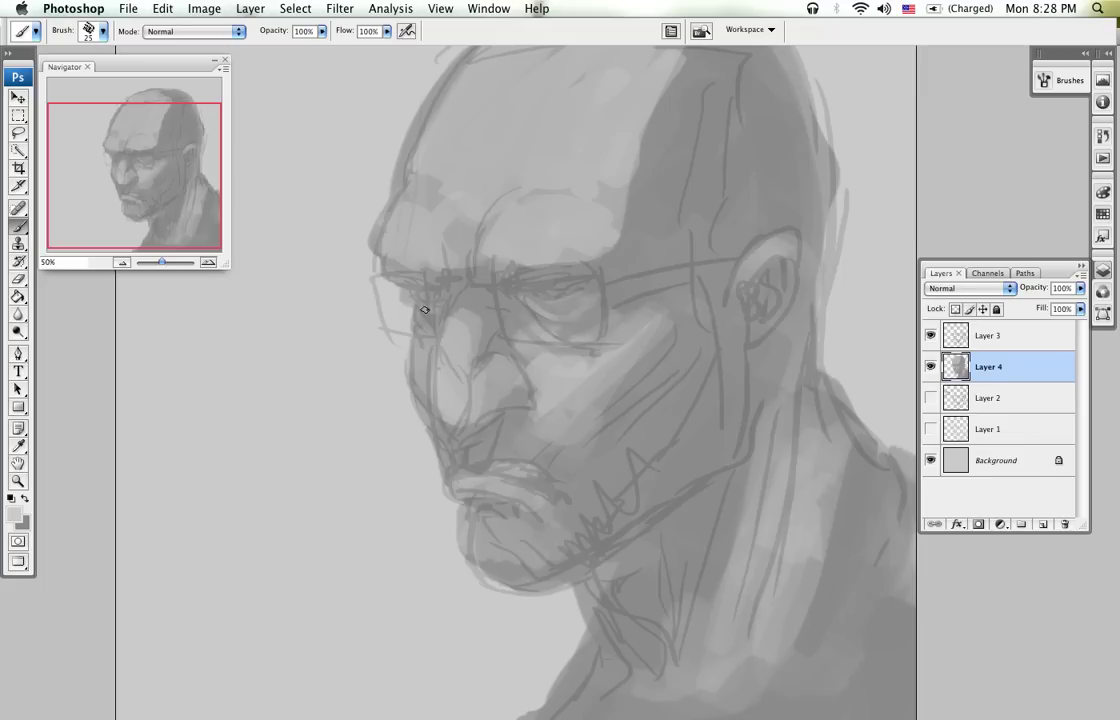
{"action": "left_click", "coordinate": [601, 305], "text": "alt"}
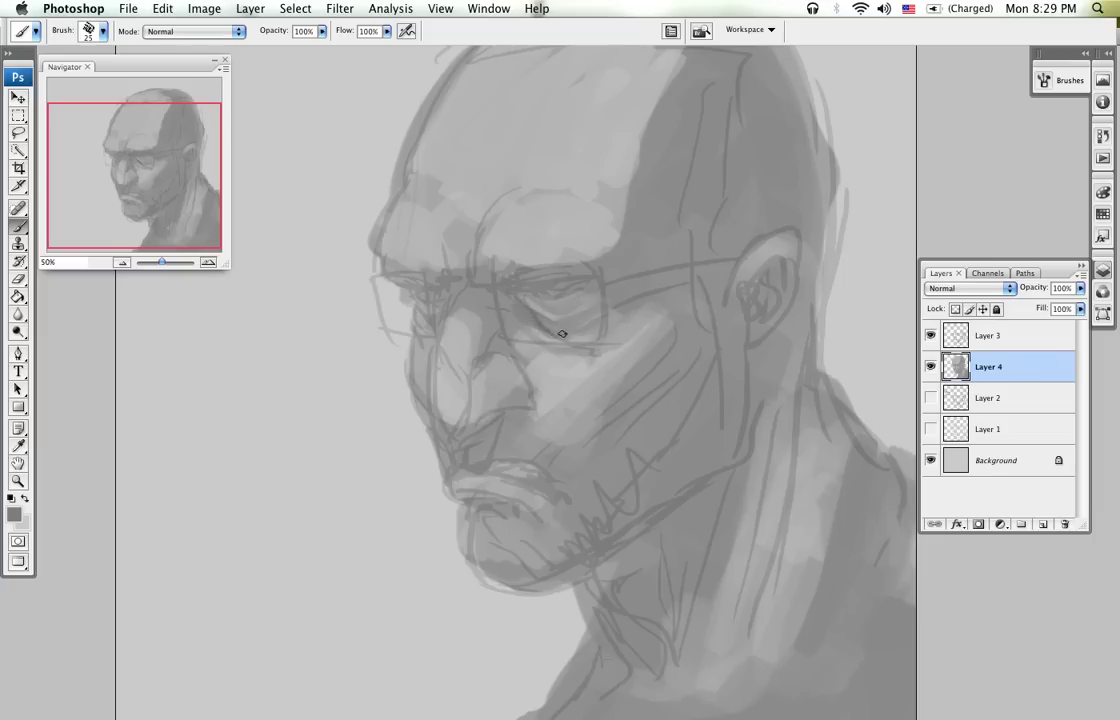
{"action": "left_click_drag", "start_coordinate": [518, 290], "coordinate": [554, 282]}
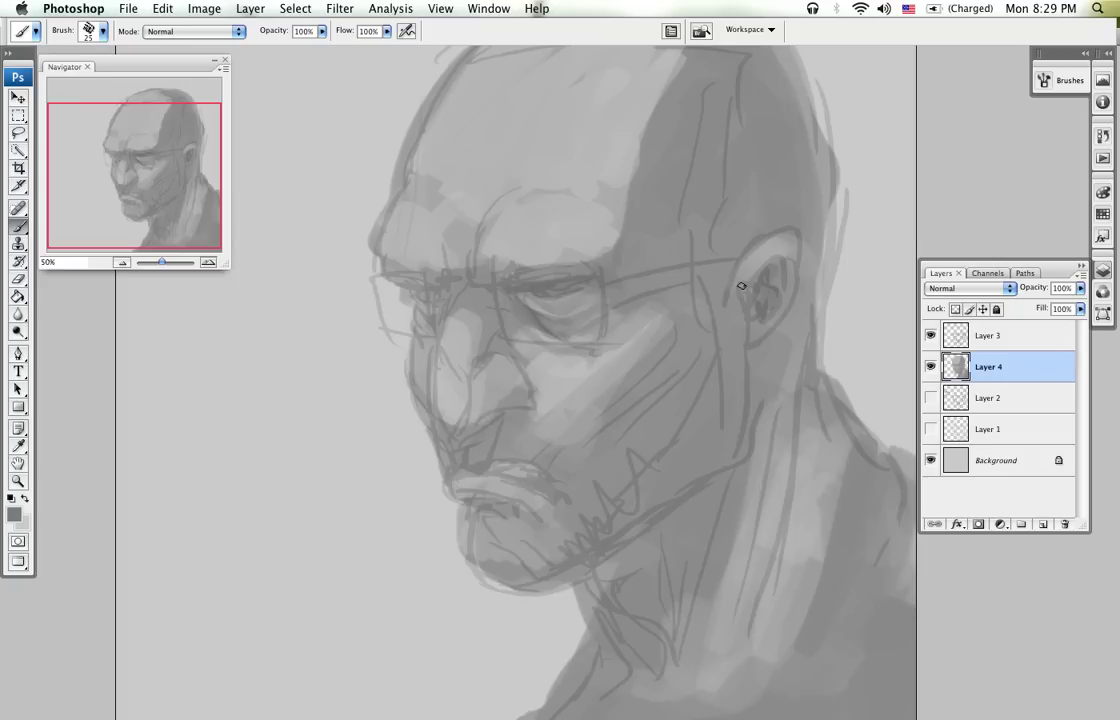
Step: Sample the neck's mid grey, enlarge the brush to 45 px, and paint the neck, throat and upper chest
{"action": "left_click_drag", "start_coordinate": [744, 490], "coordinate": [646, 368]}
{"action": "key", "text": "x"}
{"action": "left_click", "coordinate": [708, 372], "text": "alt"}
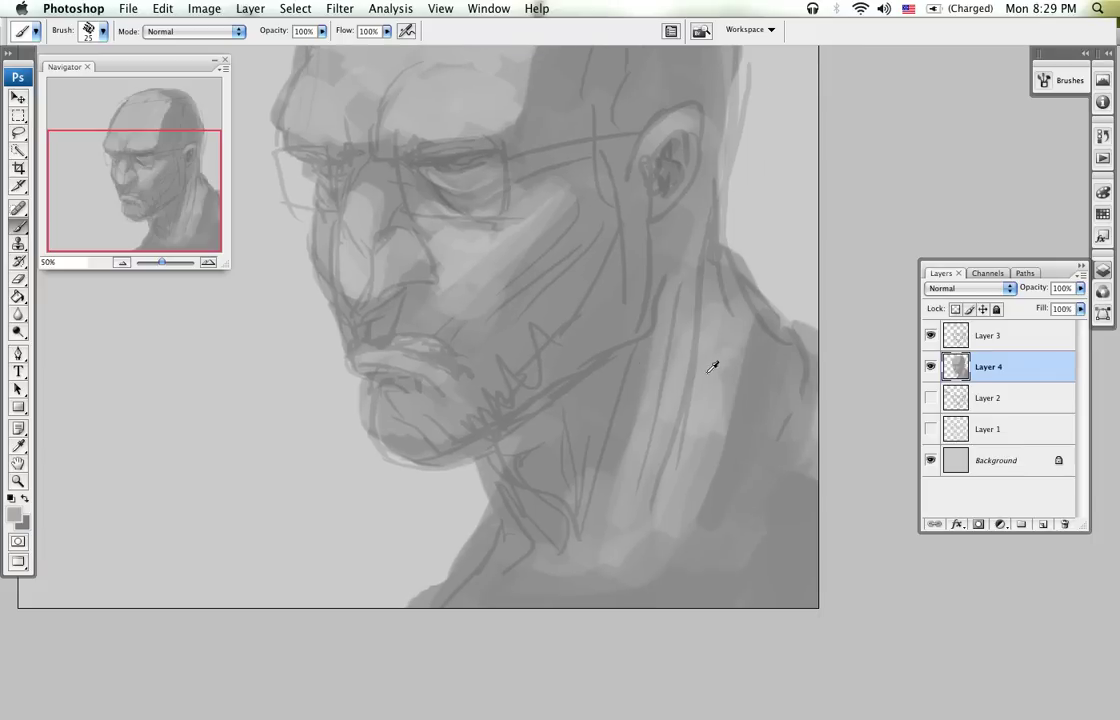
{"action": "key", "text": "bracketright"}
{"action": "key", "text": "bracketright"}
{"action": "key", "text": "bracketright"}
{"action": "mouse_move", "coordinate": [655, 335]}
{"action": "left_mouse_down"}
{"action": "mouse_move", "coordinate": [613, 523]}
{"action": "mouse_move", "coordinate": [604, 462]}
{"action": "mouse_move", "coordinate": [586, 478]}
{"action": "left_mouse_up"}
{"action": "left_click_drag", "start_coordinate": [517, 480], "coordinate": [612, 570]}
{"action": "mouse_move", "coordinate": [746, 340]}
{"action": "left_mouse_down"}
{"action": "mouse_move", "coordinate": [745, 373]}
{"action": "mouse_move", "coordinate": [662, 590]}
{"action": "mouse_move", "coordinate": [570, 583]}
{"action": "mouse_move", "coordinate": [523, 611]}
{"action": "mouse_move", "coordinate": [523, 590]}
{"action": "mouse_move", "coordinate": [699, 547]}
{"action": "mouse_move", "coordinate": [733, 552]}
{"action": "mouse_move", "coordinate": [723, 564]}
{"action": "mouse_move", "coordinate": [831, 452]}
{"action": "mouse_move", "coordinate": [797, 502]}
{"action": "mouse_move", "coordinate": [704, 509]}
{"action": "mouse_move", "coordinate": [656, 566]}
{"action": "mouse_move", "coordinate": [612, 586]}
{"action": "left_mouse_up"}
Step: Sketch the jacket collar on both sides of the neck in dark grey with a 20 px brush
{"action": "key", "text": "x"}
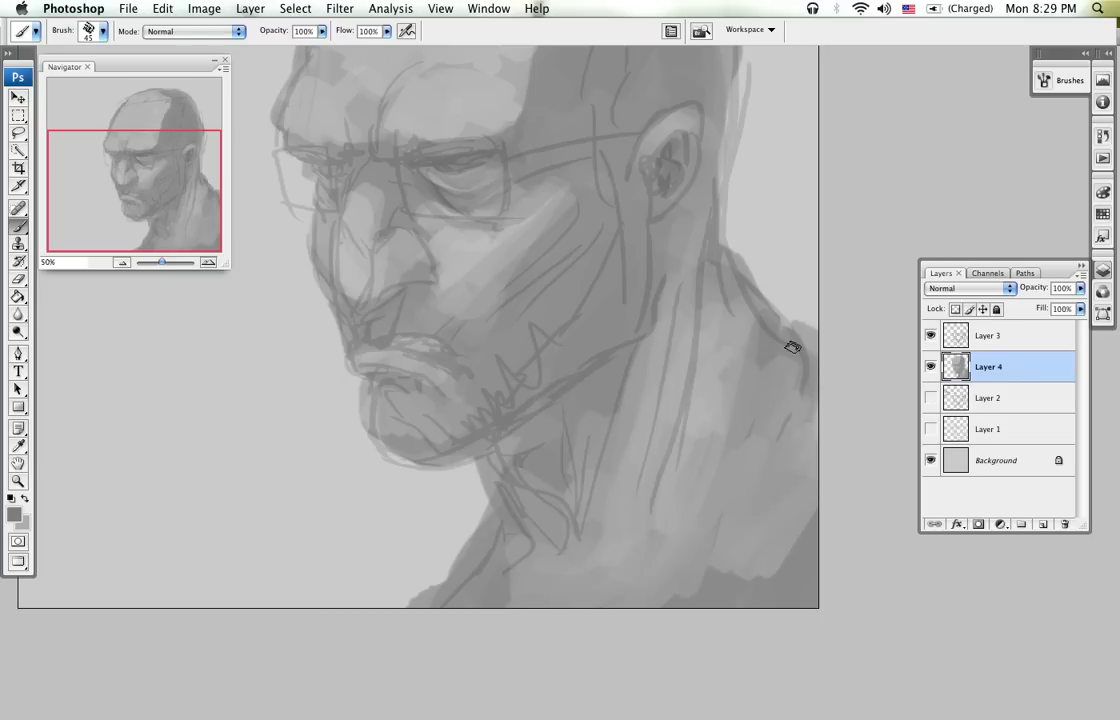
{"action": "mouse_move", "coordinate": [801, 351]}
{"action": "left_mouse_down"}
{"action": "mouse_move", "coordinate": [801, 386]}
{"action": "mouse_move", "coordinate": [707, 547]}
{"action": "mouse_move", "coordinate": [631, 594]}
{"action": "left_mouse_up"}
{"action": "mouse_move", "coordinate": [681, 543]}
{"action": "left_mouse_down"}
{"action": "mouse_move", "coordinate": [781, 370]}
{"action": "mouse_move", "coordinate": [620, 622]}
{"action": "left_mouse_up"}
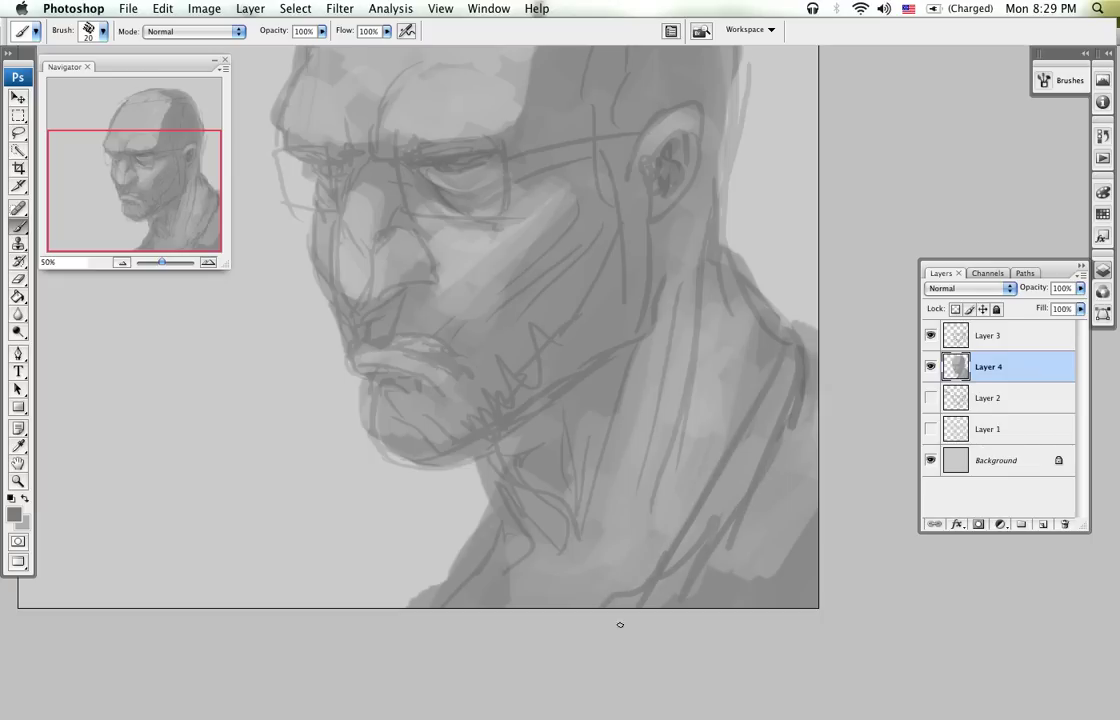
{"action": "left_click_drag", "start_coordinate": [671, 520], "coordinate": [603, 587]}
{"action": "mouse_move", "coordinate": [530, 600]}
{"action": "left_mouse_down"}
{"action": "mouse_move", "coordinate": [530, 578]}
{"action": "mouse_move", "coordinate": [475, 575]}
{"action": "mouse_move", "coordinate": [390, 652]}
{"action": "mouse_move", "coordinate": [482, 601]}
{"action": "mouse_move", "coordinate": [487, 560]}
{"action": "mouse_move", "coordinate": [532, 605]}
{"action": "mouse_move", "coordinate": [510, 584]}
{"action": "mouse_move", "coordinate": [424, 644]}
{"action": "left_mouse_up"}
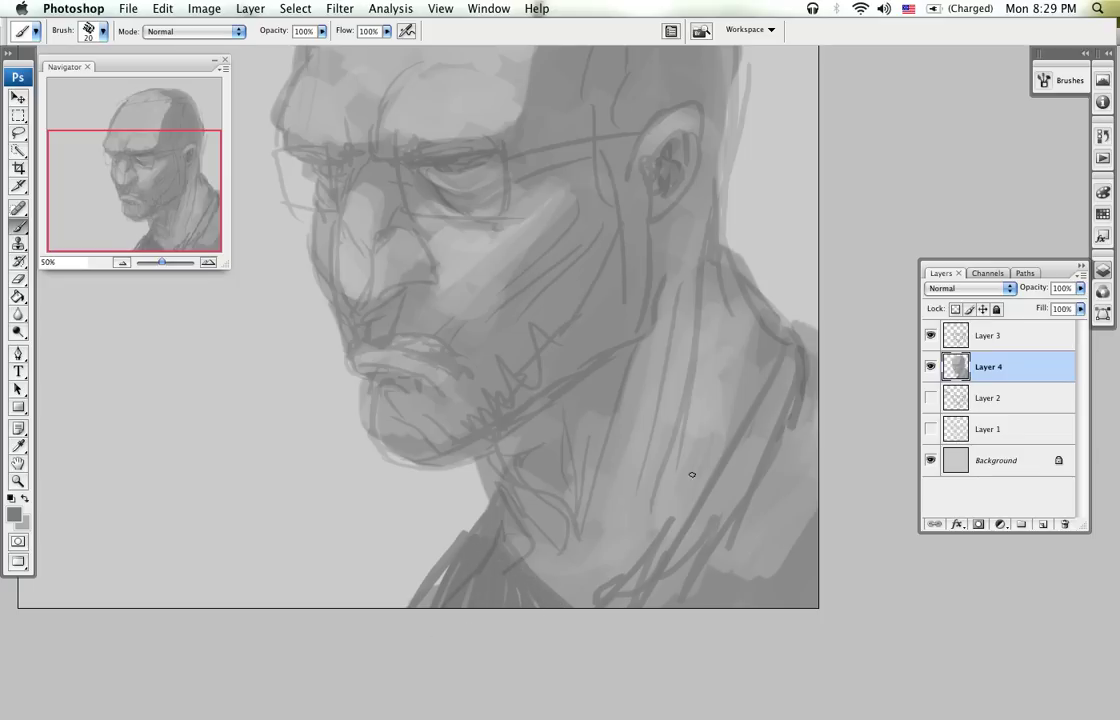
Step: Enlarge the brush to 60 px, fill the jacket with dark grey, and clean up its edge along the neck
{"action": "key", "text": "bracketright"}
{"action": "key", "text": "bracketright"}
{"action": "mouse_move", "coordinate": [796, 346]}
{"action": "left_mouse_down"}
{"action": "mouse_move", "coordinate": [812, 376]}
{"action": "mouse_move", "coordinate": [688, 613]}
{"action": "mouse_move", "coordinate": [795, 402]}
{"action": "mouse_move", "coordinate": [766, 490]}
{"action": "mouse_move", "coordinate": [835, 497]}
{"action": "mouse_move", "coordinate": [720, 579]}
{"action": "left_mouse_up"}
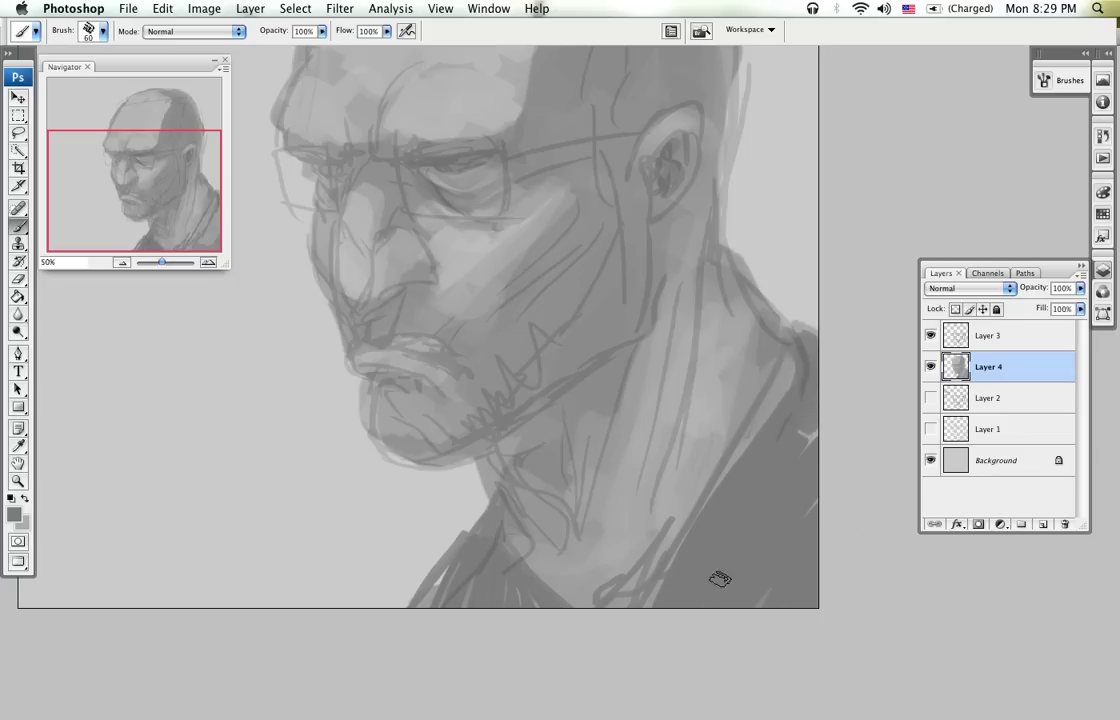
{"action": "mouse_move", "coordinate": [785, 388]}
{"action": "left_mouse_down"}
{"action": "mouse_move", "coordinate": [657, 565]}
{"action": "mouse_move", "coordinate": [648, 610]}
{"action": "mouse_move", "coordinate": [602, 574]}
{"action": "mouse_move", "coordinate": [717, 438]}
{"action": "mouse_move", "coordinate": [650, 598]}
{"action": "mouse_move", "coordinate": [592, 616]}
{"action": "mouse_move", "coordinate": [540, 607]}
{"action": "mouse_move", "coordinate": [511, 524]}
{"action": "left_mouse_up"}
{"action": "key", "text": "x"}
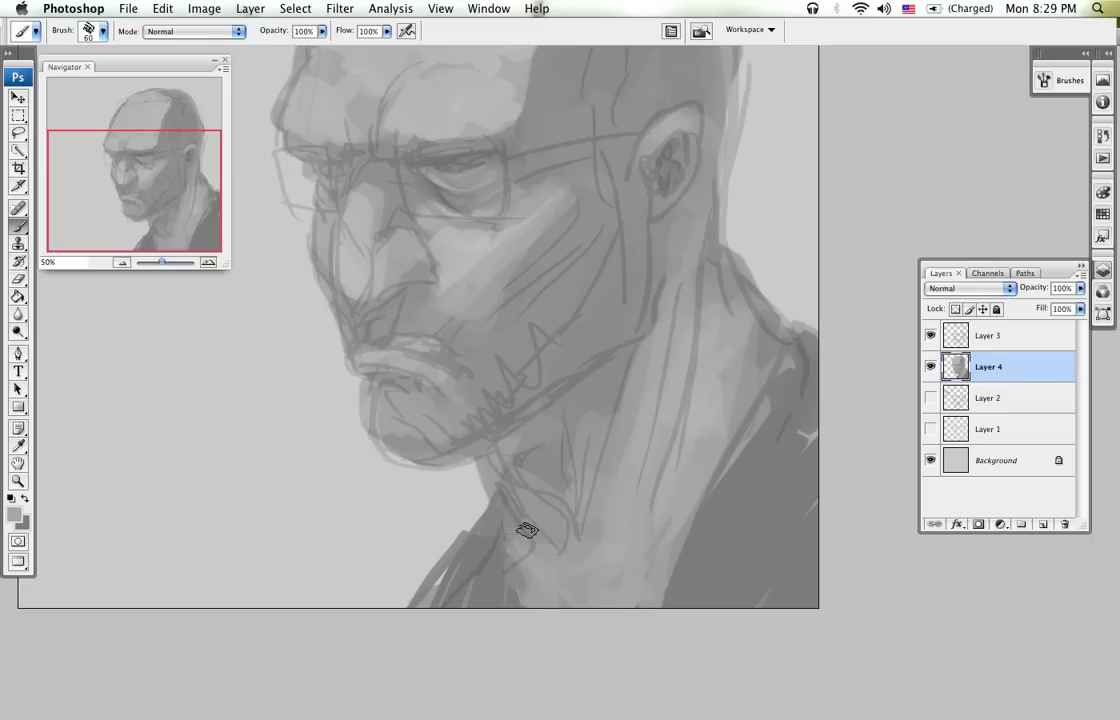
Step: Shade the neck below the jaw and behind the ear, and paint lighter strokes along the neck tendons
{"action": "left_click_drag", "start_coordinate": [595, 383], "coordinate": [647, 480]}
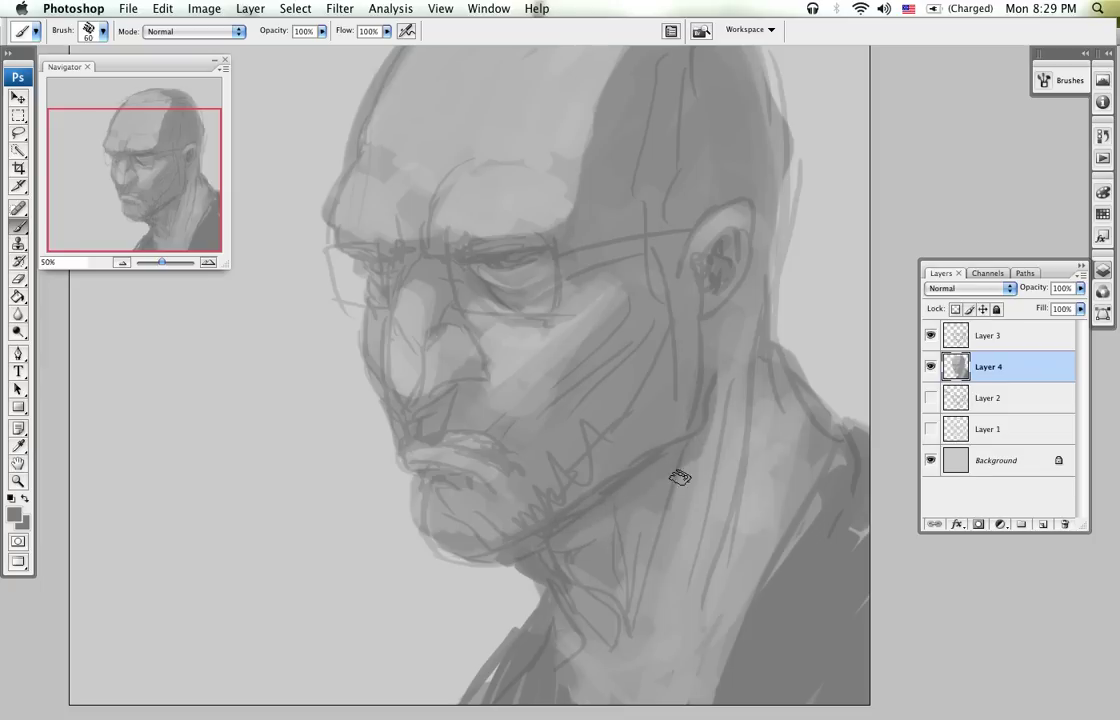
{"action": "mouse_move", "coordinate": [706, 342]}
{"action": "left_mouse_down"}
{"action": "mouse_move", "coordinate": [690, 447]}
{"action": "mouse_move", "coordinate": [567, 577]}
{"action": "mouse_move", "coordinate": [630, 612]}
{"action": "mouse_move", "coordinate": [676, 520]}
{"action": "left_mouse_up"}
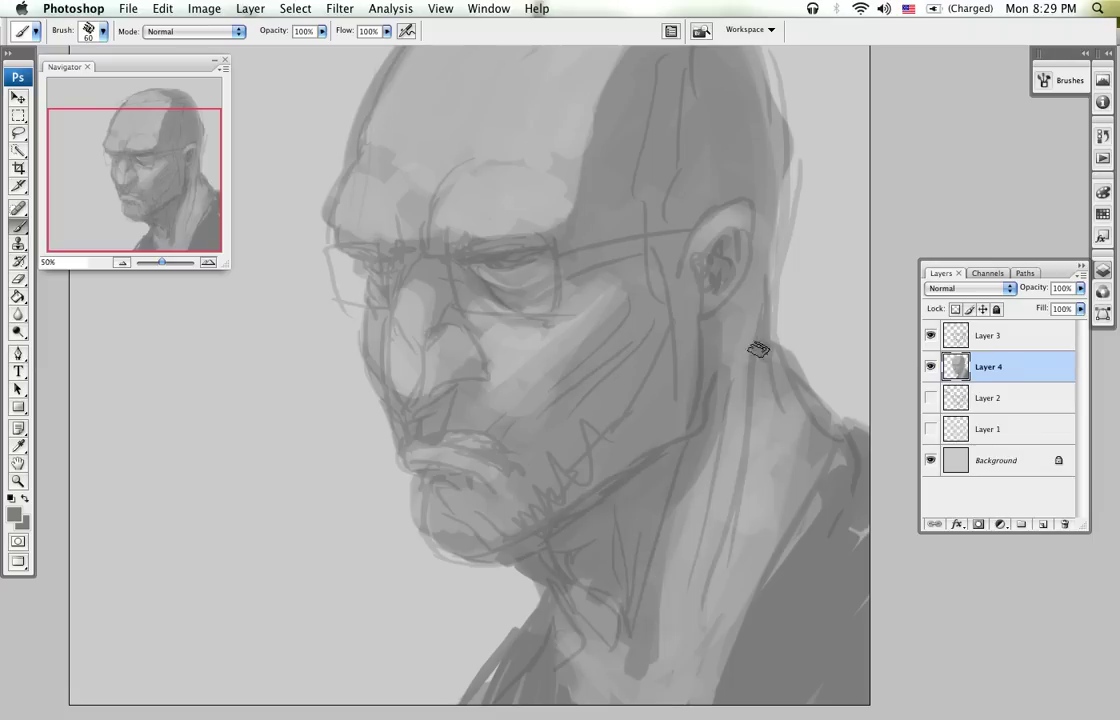
{"action": "left_click_drag", "start_coordinate": [757, 347], "coordinate": [722, 652]}
{"action": "left_click_drag", "start_coordinate": [755, 272], "coordinate": [785, 507]}
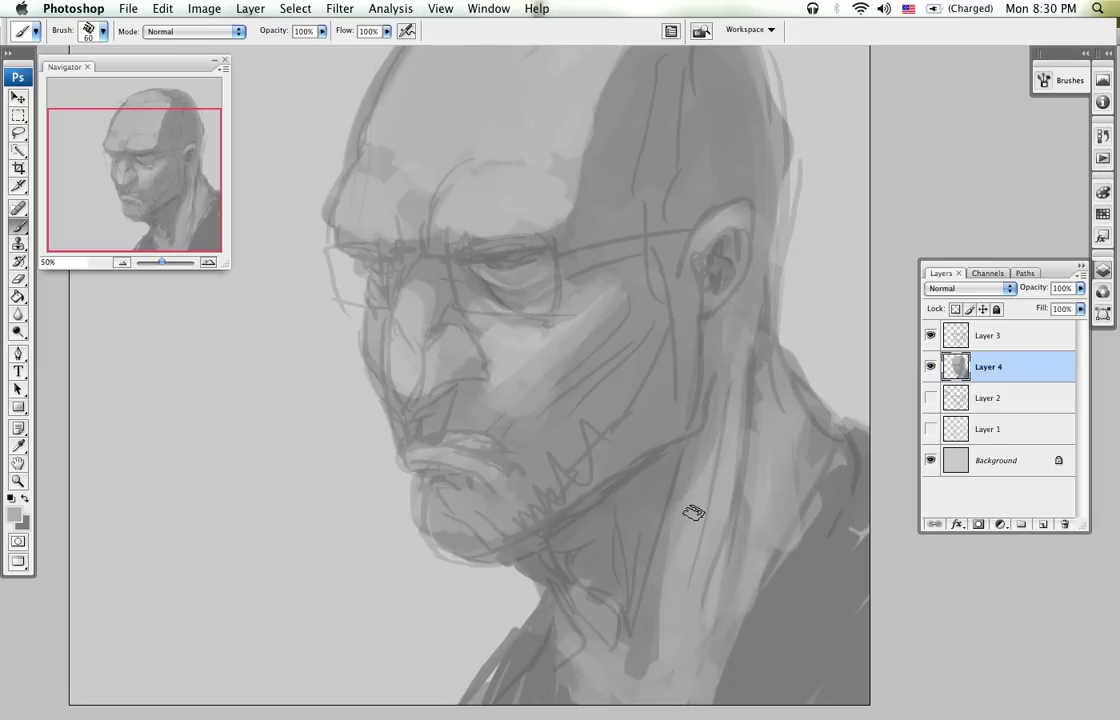
{"action": "left_click_drag", "start_coordinate": [556, 505], "coordinate": [649, 482]}
{"action": "left_click_drag", "start_coordinate": [537, 414], "coordinate": [539, 414]}
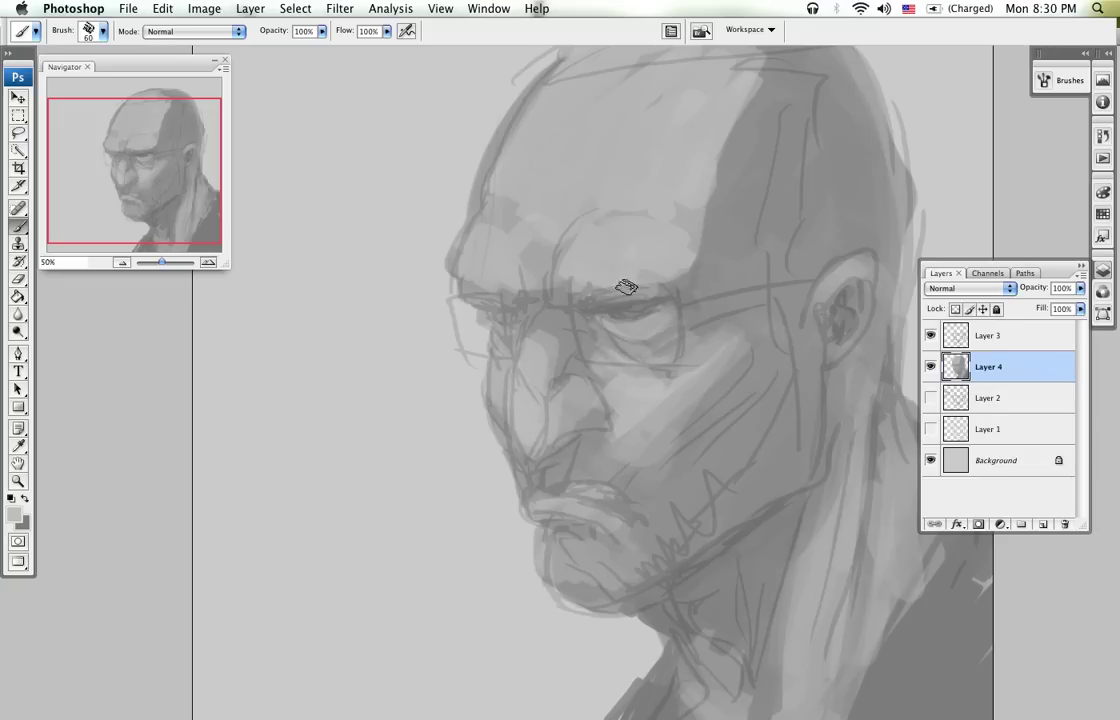
Step: Darken the mouth, nose creases, eye and temple edge with dark grey strokes of a 30 px brush
{"action": "left_click_drag", "start_coordinate": [753, 157], "coordinate": [678, 277]}
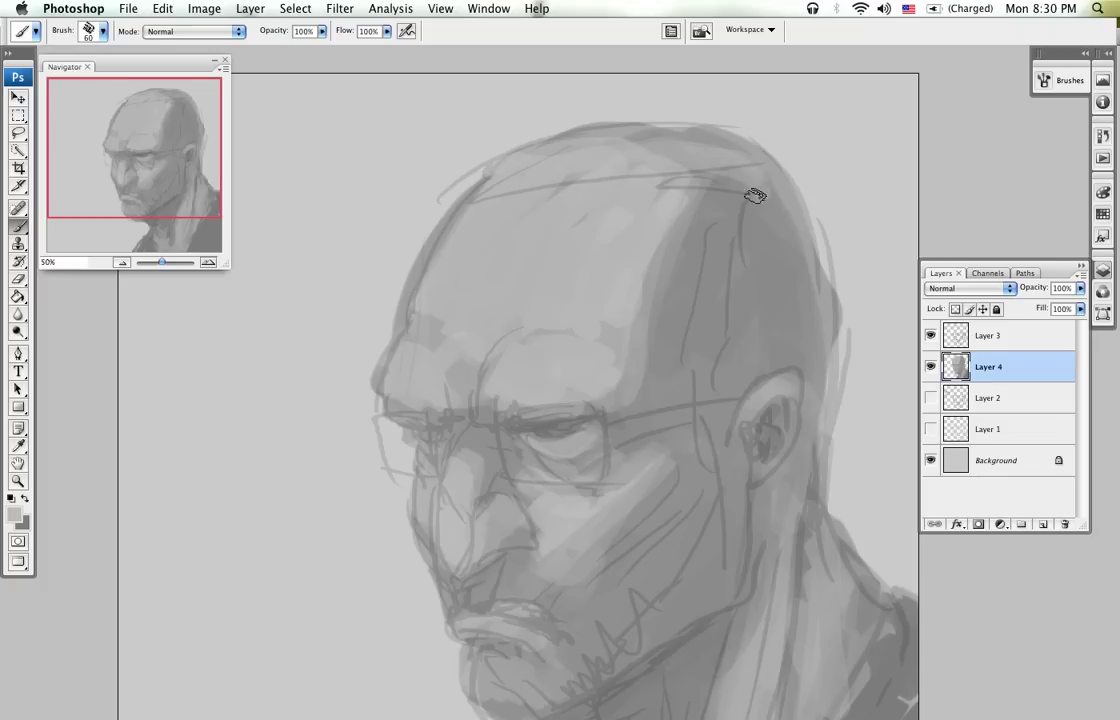
{"action": "left_click_drag", "start_coordinate": [565, 474], "coordinate": [596, 364]}
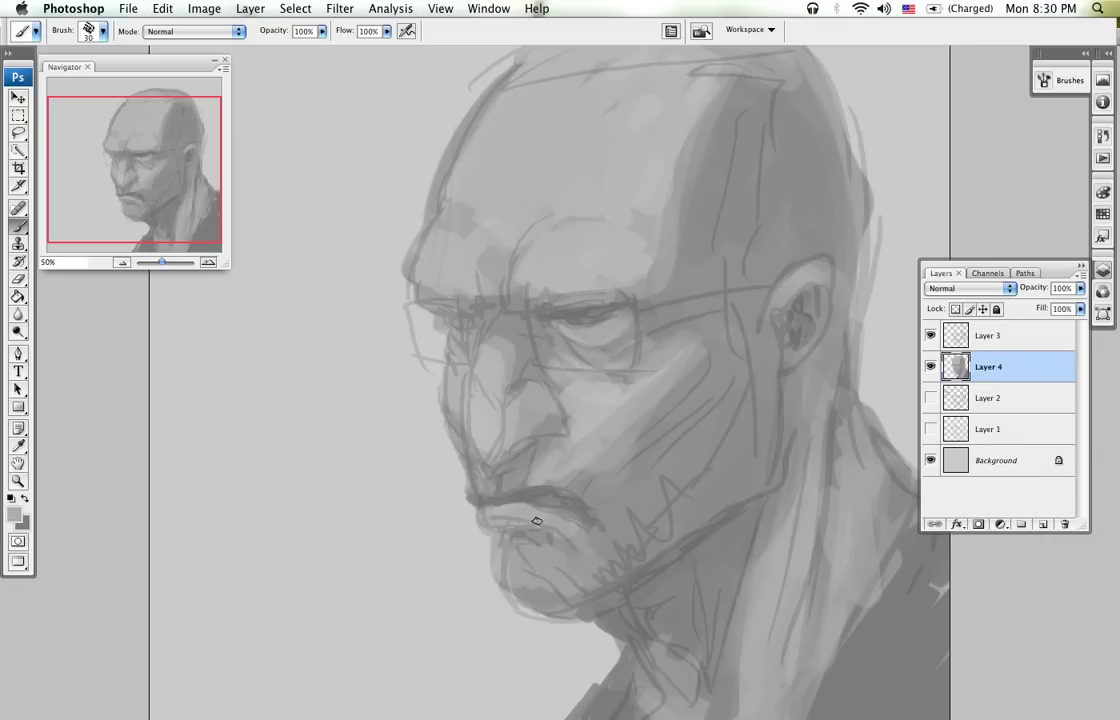
{"action": "mouse_move", "coordinate": [520, 528]}
{"action": "left_mouse_down"}
{"action": "mouse_move", "coordinate": [562, 532]}
{"action": "mouse_move", "coordinate": [598, 562]}
{"action": "left_mouse_up"}
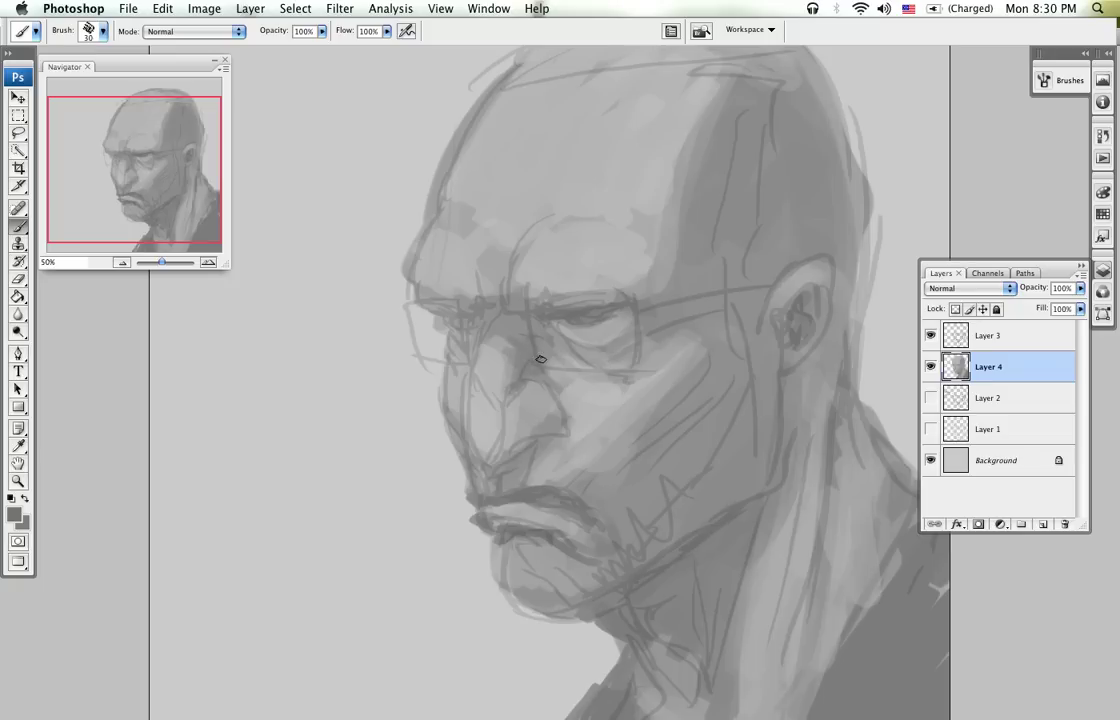
{"action": "mouse_move", "coordinate": [533, 366]}
{"action": "left_mouse_down"}
{"action": "mouse_move", "coordinate": [557, 405]}
{"action": "mouse_move", "coordinate": [561, 428]}
{"action": "mouse_move", "coordinate": [538, 437]}
{"action": "mouse_move", "coordinate": [538, 386]}
{"action": "mouse_move", "coordinate": [571, 426]}
{"action": "mouse_move", "coordinate": [550, 383]}
{"action": "mouse_move", "coordinate": [596, 457]}
{"action": "mouse_move", "coordinate": [589, 469]}
{"action": "mouse_move", "coordinate": [606, 501]}
{"action": "left_mouse_up"}
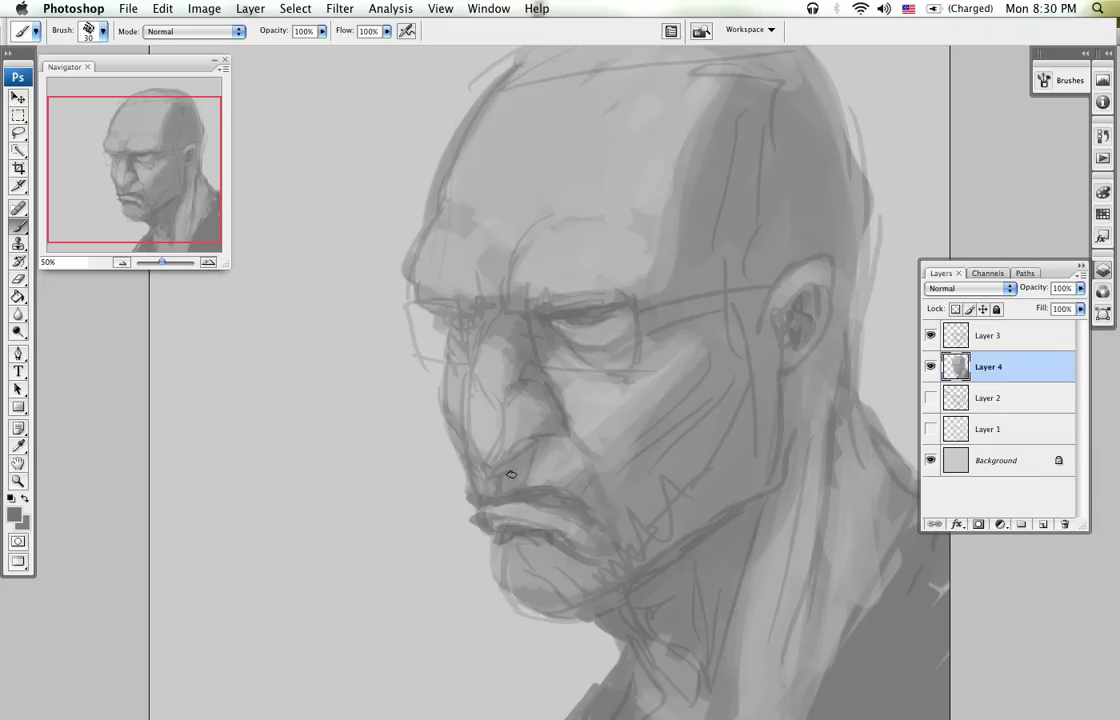
{"action": "left_click_drag", "start_coordinate": [461, 415], "coordinate": [472, 486]}
{"action": "mouse_move", "coordinate": [587, 322]}
{"action": "left_mouse_down"}
{"action": "mouse_move", "coordinate": [625, 311]}
{"action": "mouse_move", "coordinate": [618, 297]}
{"action": "mouse_move", "coordinate": [678, 306]}
{"action": "mouse_move", "coordinate": [679, 222]}
{"action": "left_mouse_up"}
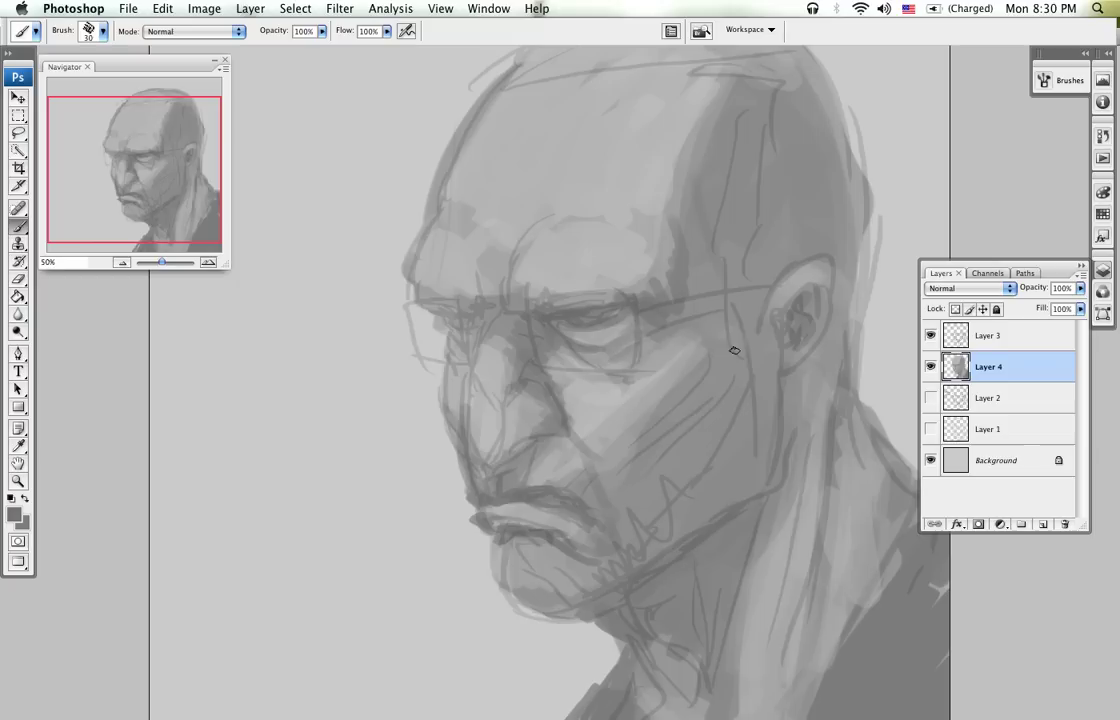
Step: Paint lighter grey over the cheek beside the nose, then enlarge the brush to 90 px and shade the lower cheek
{"action": "left_click", "coordinate": [518, 358], "text": "alt"}
{"action": "mouse_move", "coordinate": [563, 399]}
{"action": "left_mouse_down"}
{"action": "mouse_move", "coordinate": [625, 474]}
{"action": "mouse_move", "coordinate": [610, 484]}
{"action": "mouse_move", "coordinate": [622, 443]}
{"action": "mouse_move", "coordinate": [669, 389]}
{"action": "mouse_move", "coordinate": [708, 404]}
{"action": "mouse_move", "coordinate": [663, 455]}
{"action": "left_mouse_up"}
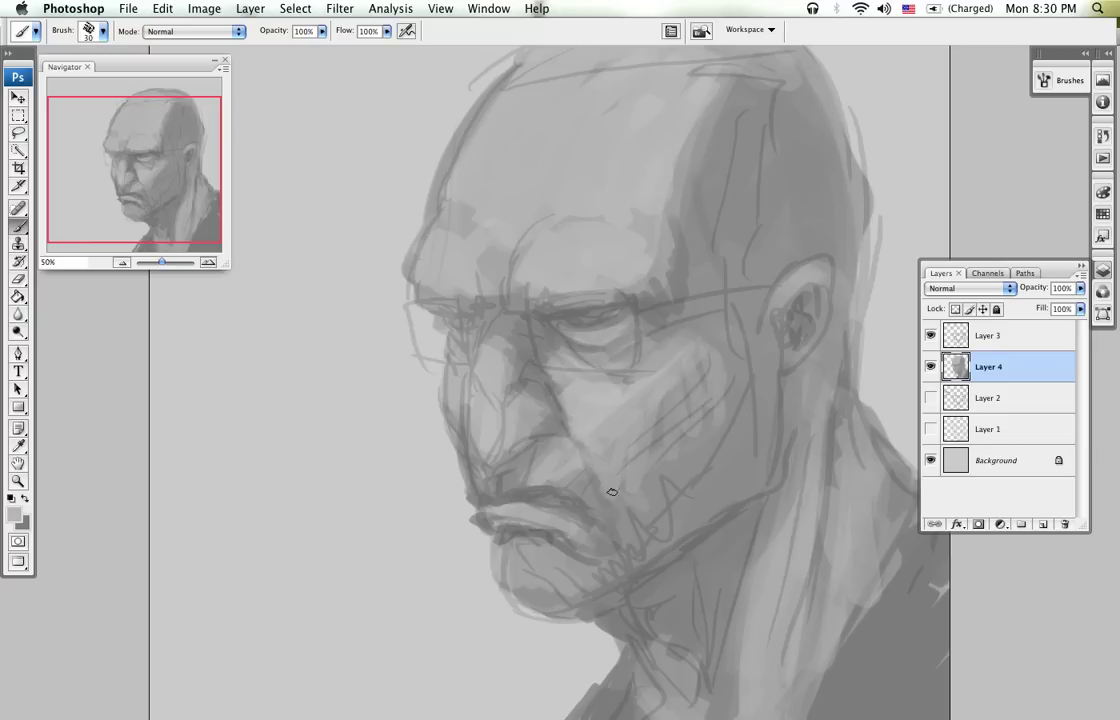
{"action": "mouse_move", "coordinate": [612, 492]}
{"action": "left_mouse_down"}
{"action": "mouse_move", "coordinate": [592, 438]}
{"action": "mouse_move", "coordinate": [608, 405]}
{"action": "left_mouse_up"}
{"action": "key", "text": "bracketright"}
{"action": "key", "text": "bracketright"}
{"action": "key", "text": "bracketright"}
{"action": "key", "text": "bracketright"}
{"action": "key", "text": "bracketright"}
{"action": "left_click_drag", "start_coordinate": [650, 465], "coordinate": [678, 490]}
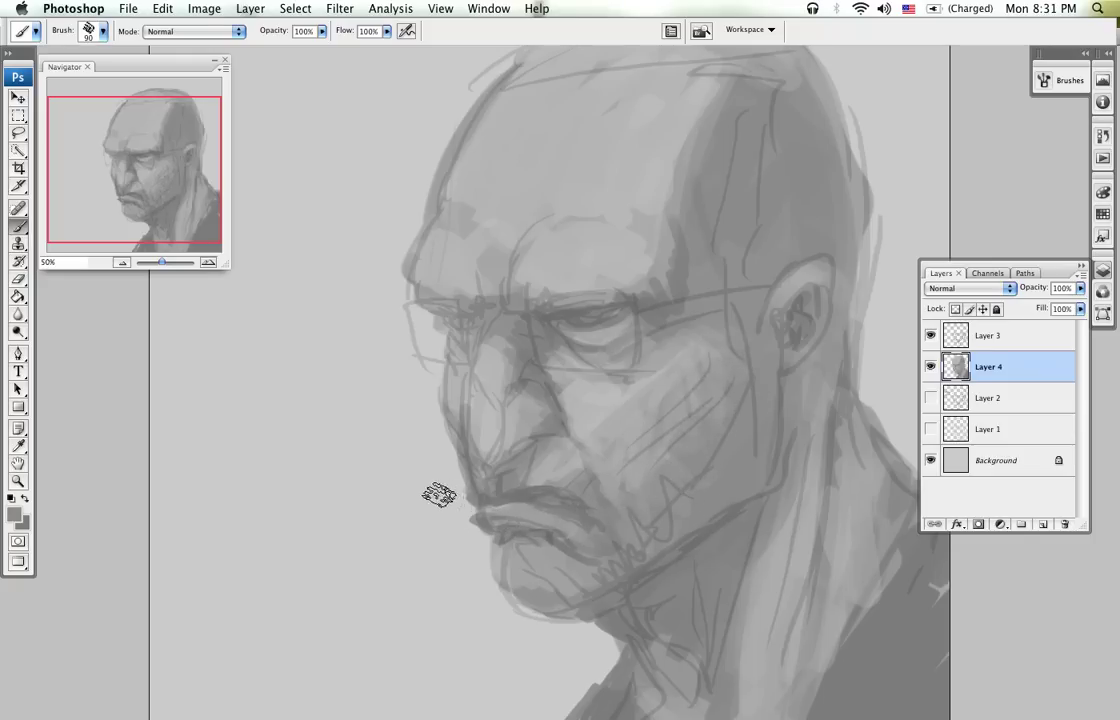
Step: Erase stray paint along the lips and chin, then lighten the chin and cheek with sampled grey using a 100 px brush
{"action": "key", "text": "e"}
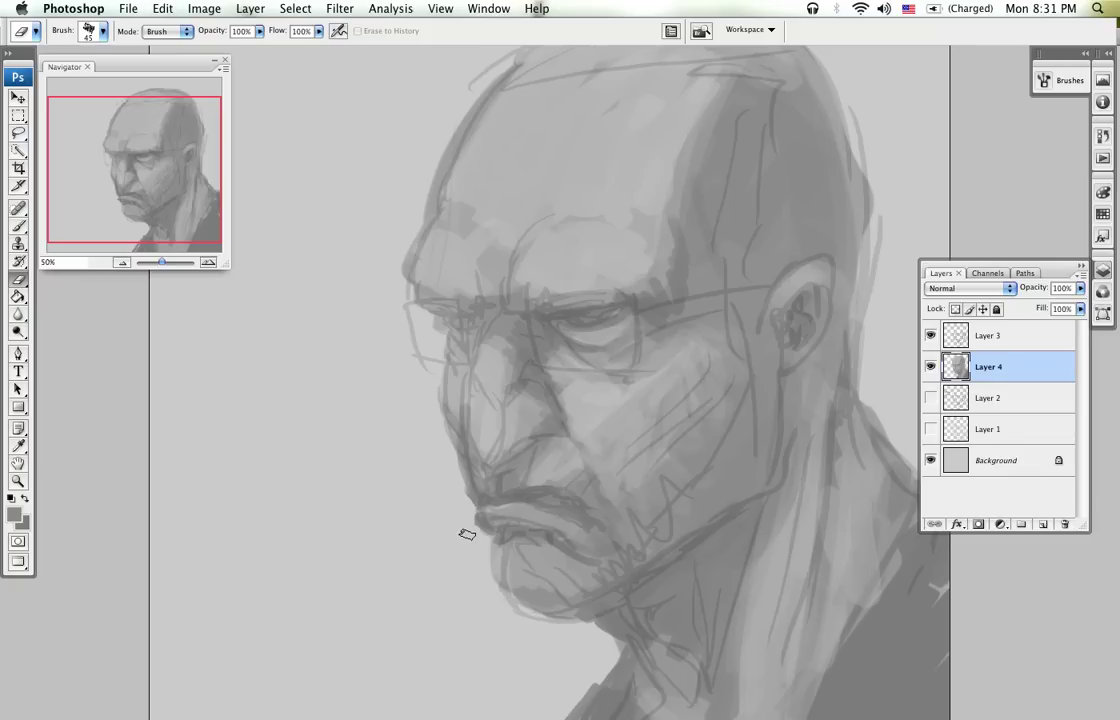
{"action": "key", "text": "b"}
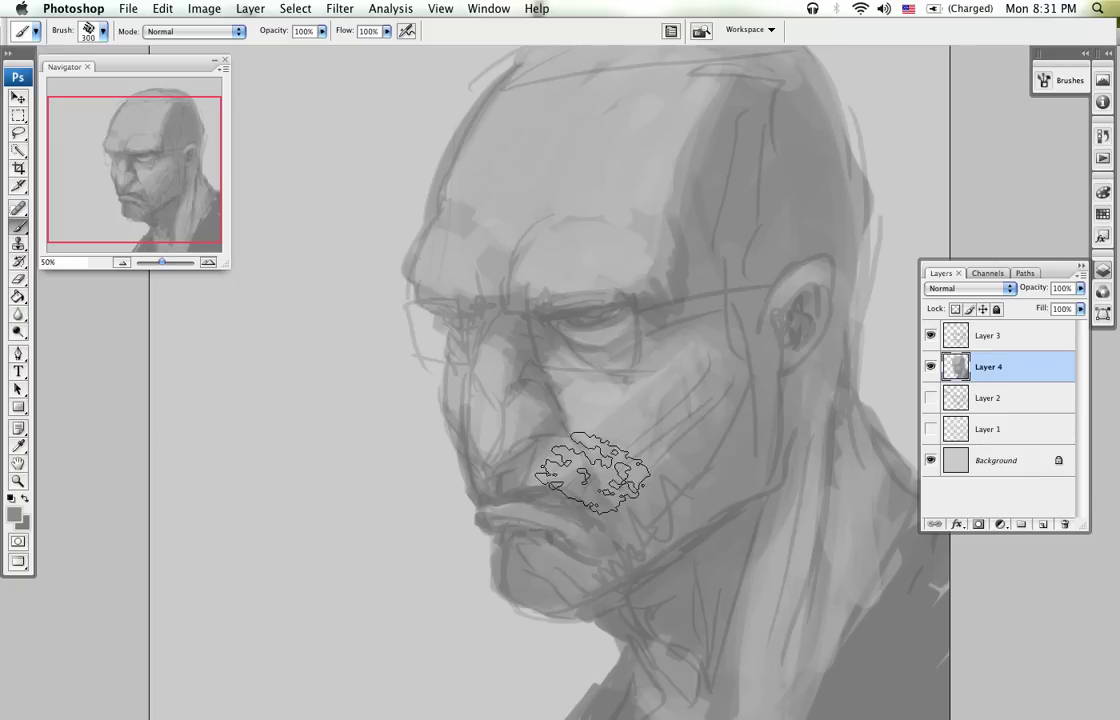
{"action": "left_click_drag", "start_coordinate": [584, 410], "coordinate": [585, 431]}
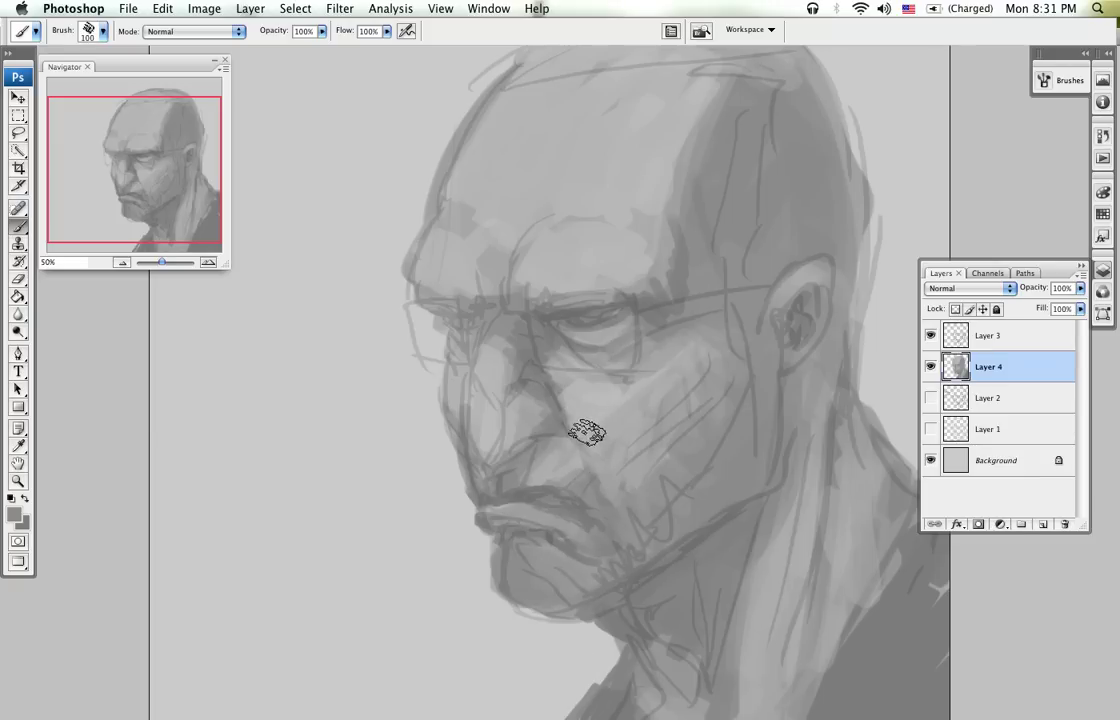
{"action": "left_click", "coordinate": [597, 387], "text": "alt"}
{"action": "mouse_move", "coordinate": [528, 553]}
{"action": "left_mouse_down"}
{"action": "mouse_move", "coordinate": [553, 597]}
{"action": "mouse_move", "coordinate": [627, 546]}
{"action": "mouse_move", "coordinate": [630, 559]}
{"action": "mouse_move", "coordinate": [732, 450]}
{"action": "mouse_move", "coordinate": [677, 483]}
{"action": "mouse_move", "coordinate": [695, 350]}
{"action": "left_mouse_up"}
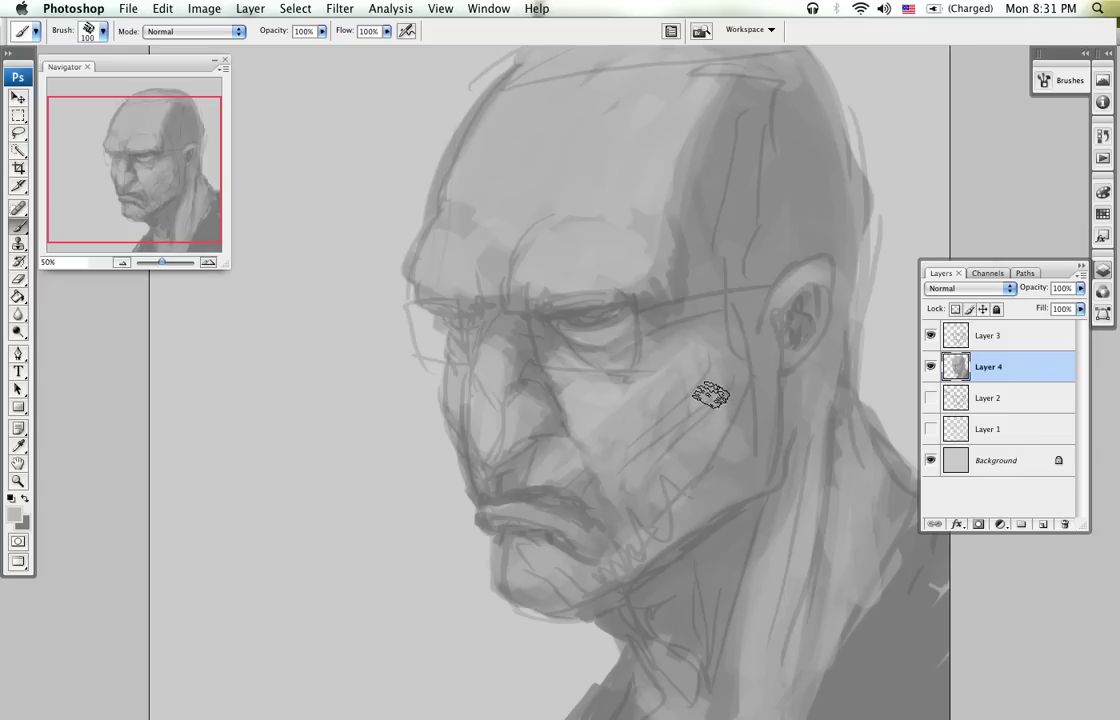
Step: Set the brush to 90 px and blend the cheekbone and the hard shadow edge at the temple with mid grey
{"action": "key", "text": "bracketright"}
{"action": "key", "text": "bracketright"}
{"action": "key", "text": "bracketright"}
{"action": "key", "text": "bracketright"}
{"action": "key", "text": "bracketright"}
{"action": "key", "text": "bracketright"}
{"action": "key", "text": "bracketright"}
{"action": "key", "text": "bracketleft"}
{"action": "key", "text": "bracketleft"}
{"action": "key", "text": "bracketleft"}
{"action": "key", "text": "bracketleft"}
{"action": "key", "text": "bracketleft"}
{"action": "key", "text": "bracketleft"}
{"action": "key", "text": "bracketleft"}
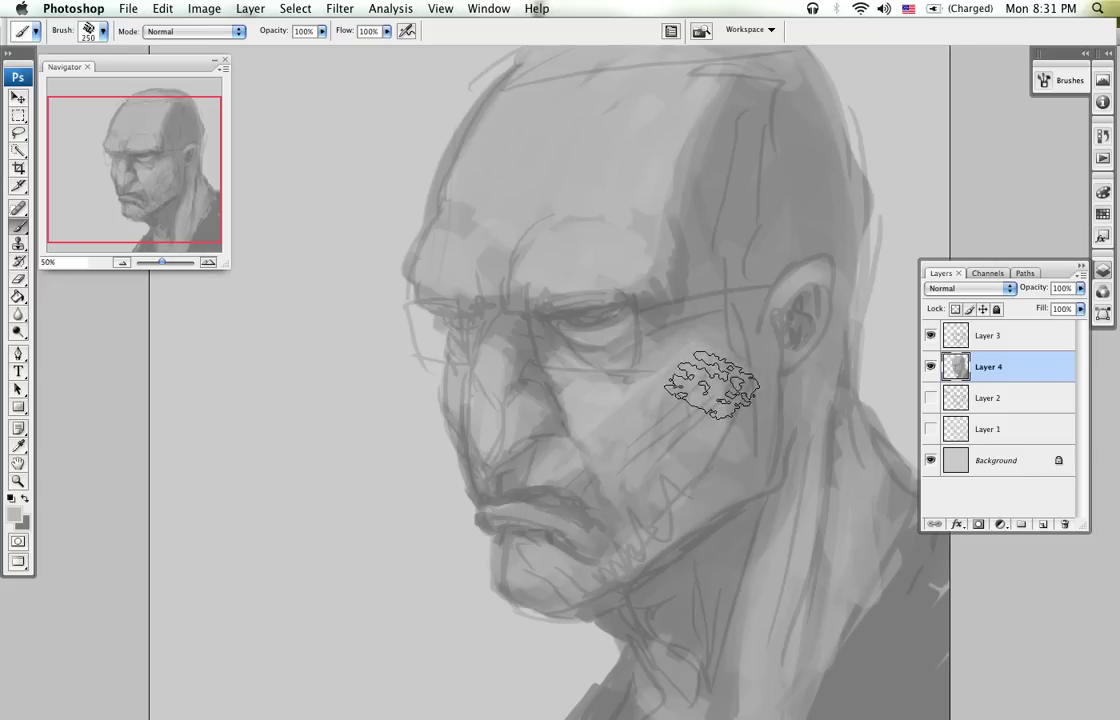
{"action": "key", "text": "bracketright"}
{"action": "key", "text": "bracketright"}
{"action": "key", "text": "bracketright"}
{"action": "key", "text": "bracketright"}
{"action": "key", "text": "bracketleft"}
{"action": "key", "text": "bracketleft"}
{"action": "key", "text": "bracketleft"}
{"action": "key", "text": "bracketleft"}
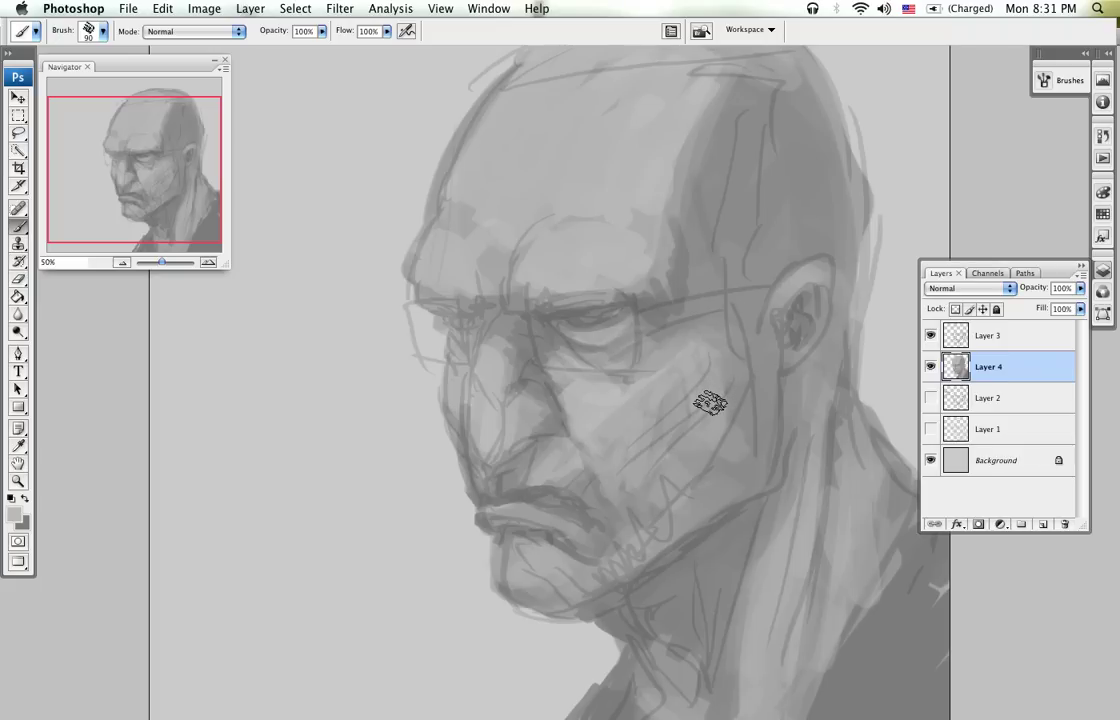
{"action": "key", "text": "x"}
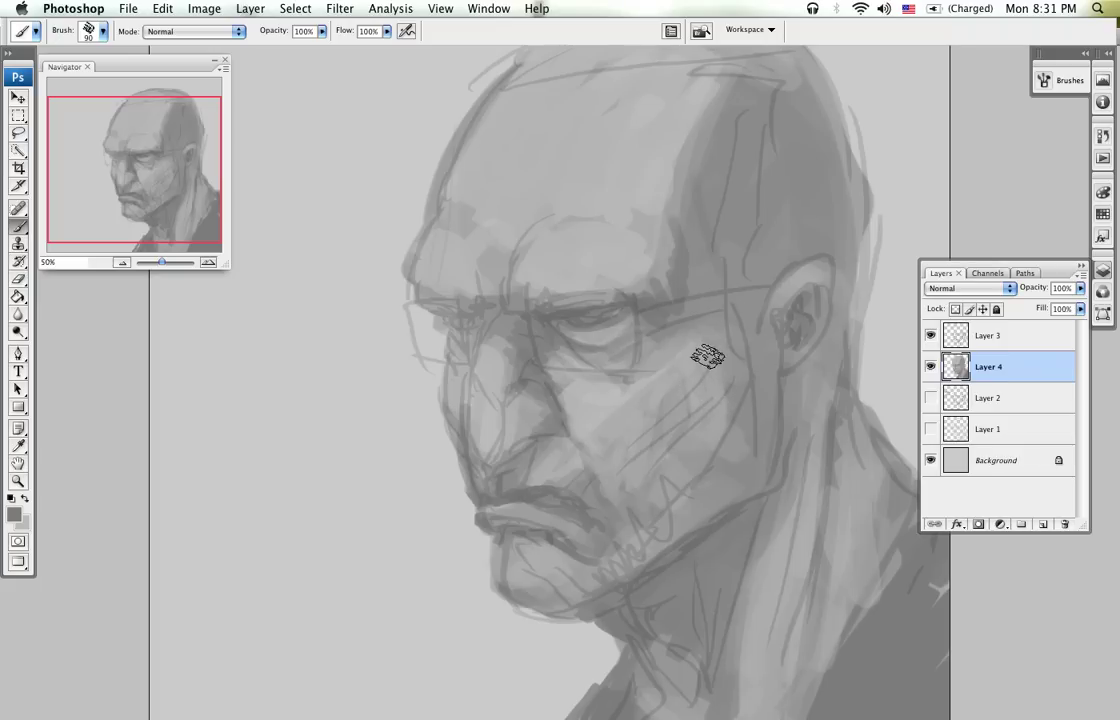
{"action": "left_click", "coordinate": [712, 355], "text": "alt"}
{"action": "key", "text": "x"}
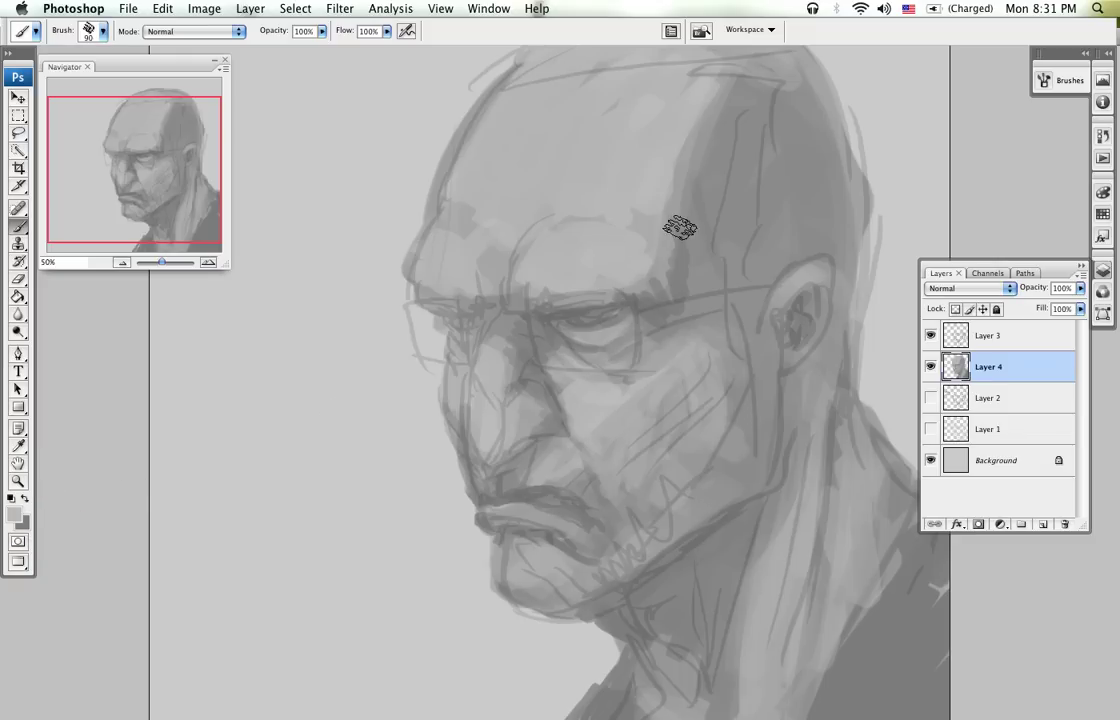
{"action": "mouse_move", "coordinate": [697, 197]}
{"action": "left_mouse_down"}
{"action": "mouse_move", "coordinate": [720, 90]}
{"action": "mouse_move", "coordinate": [635, 264]}
{"action": "mouse_move", "coordinate": [622, 220]}
{"action": "mouse_move", "coordinate": [644, 150]}
{"action": "mouse_move", "coordinate": [667, 241]}
{"action": "left_mouse_up"}
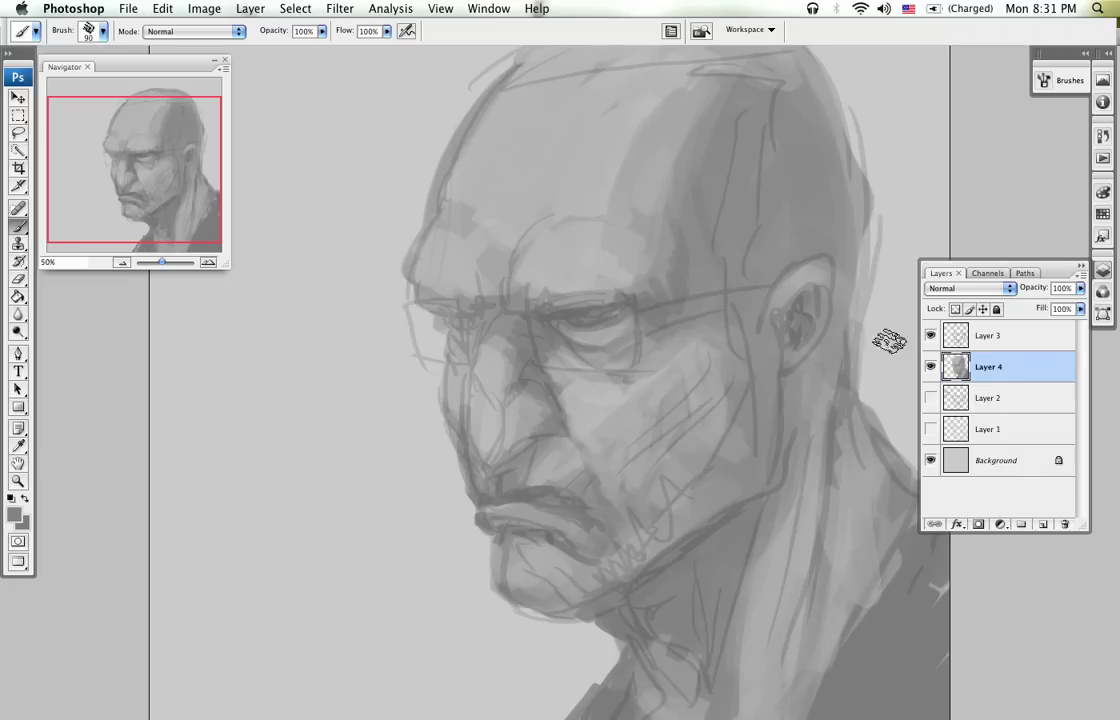
Step: Merge the Layer 3 line art down into Layer 4 and add a new layer on top
{"action": "key", "text": "alt+bracketright"}
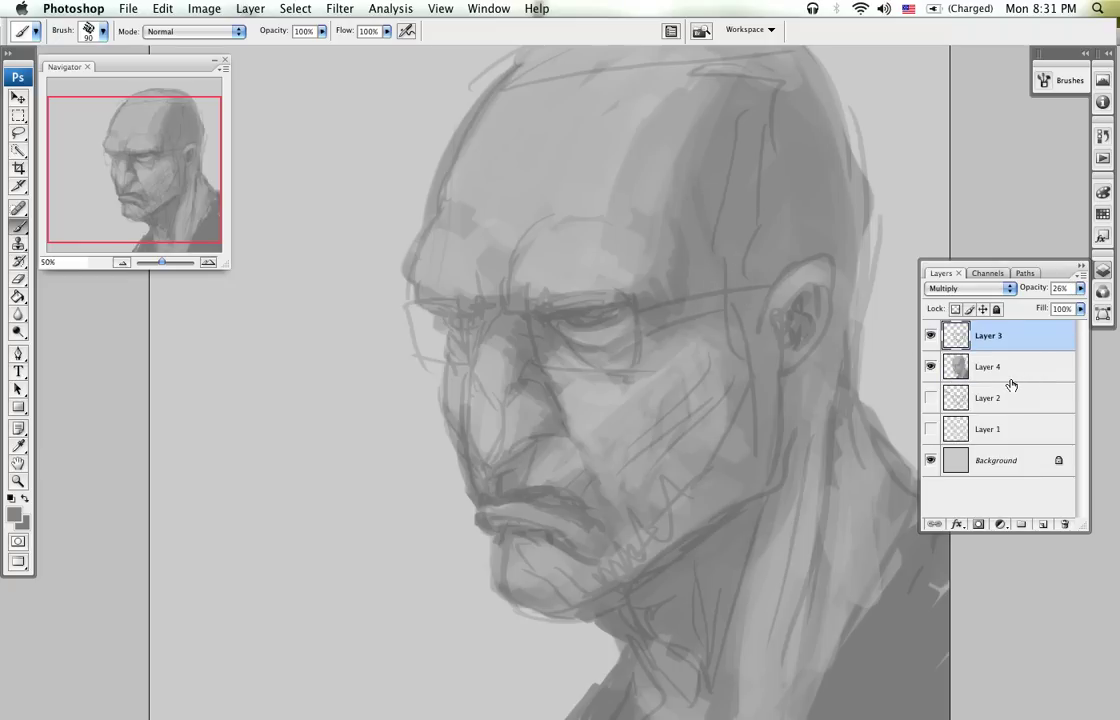
{"action": "key", "text": "super+e"}
{"action": "key", "text": "e"}
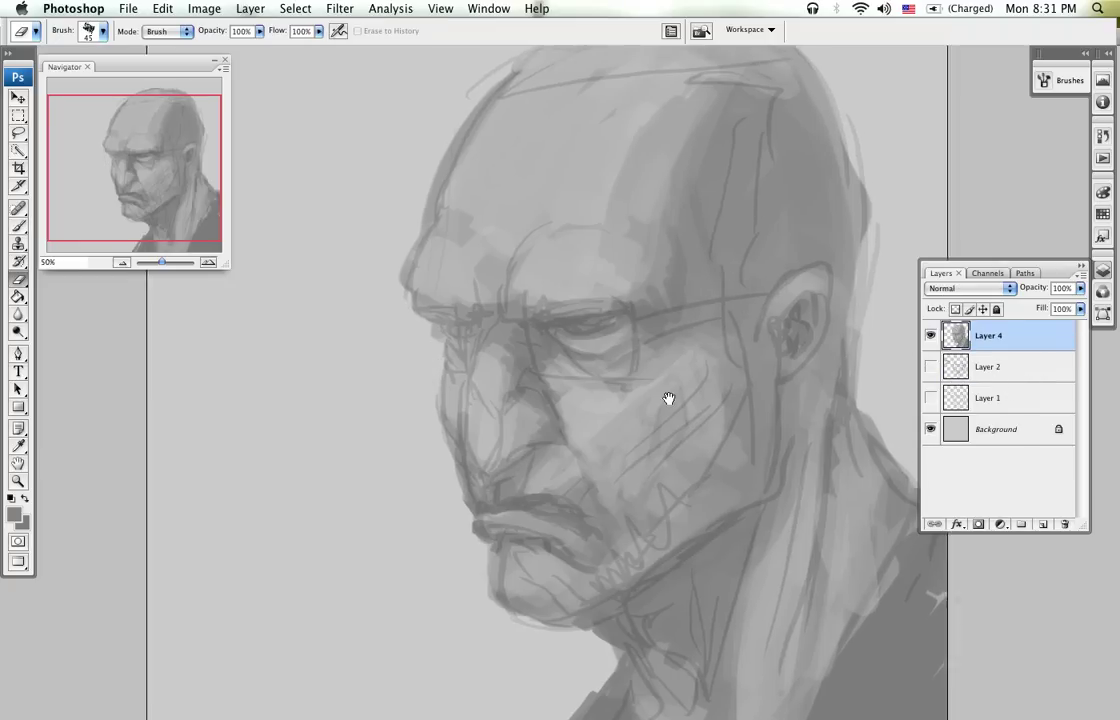
{"action": "key", "text": "b"}
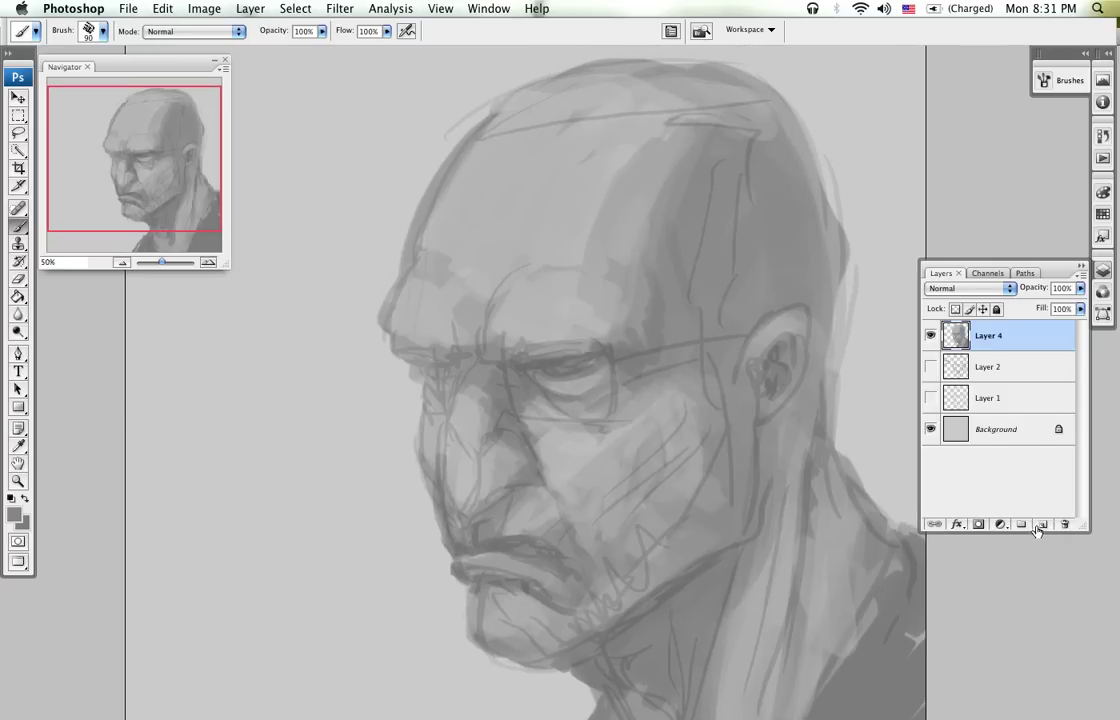
{"action": "left_click", "coordinate": [1039, 527]}
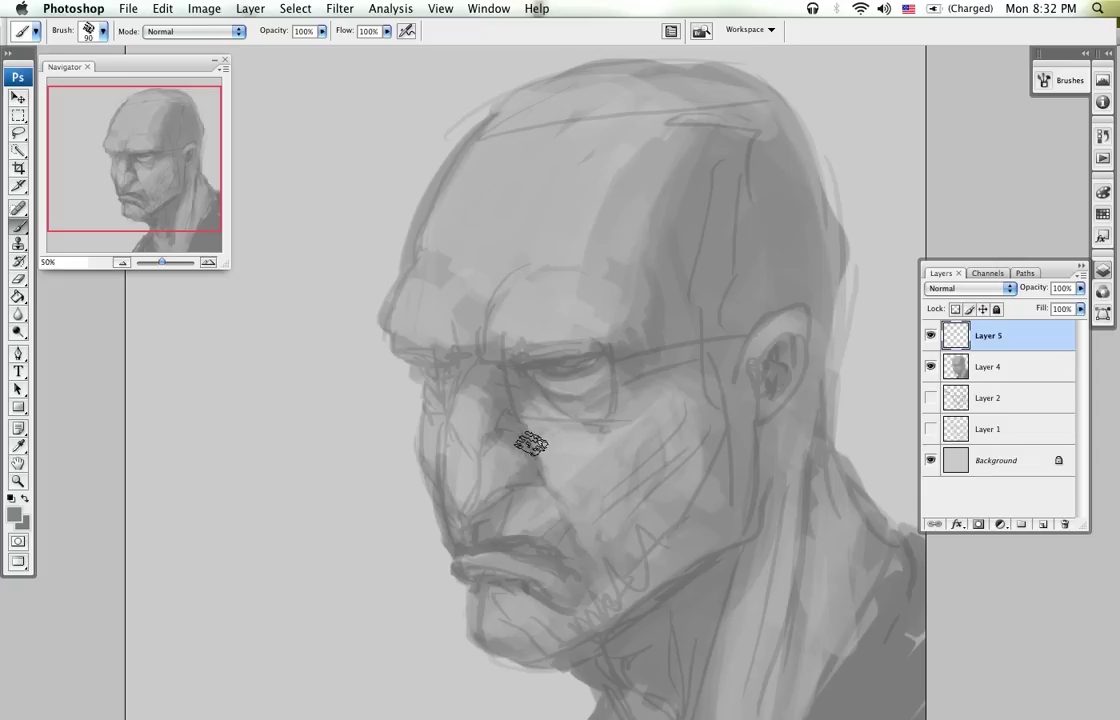
Step: Clean up the chin's outer edge and paint over its sketch lines with light grey on the new layer
{"action": "scroll", "coordinate": [540, 410], "scroll_direction": "down", "scroll_amount": 3}
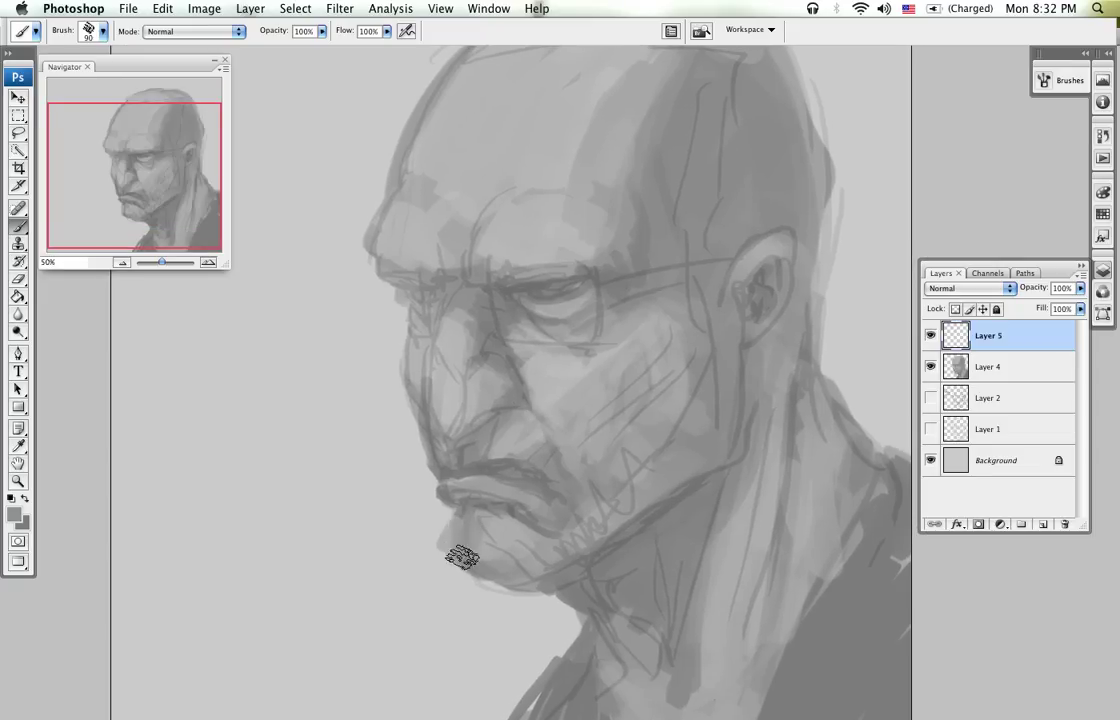
{"action": "key", "text": "e"}
{"action": "mouse_move", "coordinate": [431, 527]}
{"action": "left_mouse_down"}
{"action": "mouse_move", "coordinate": [445, 560]}
{"action": "mouse_move", "coordinate": [448, 530]}
{"action": "mouse_move", "coordinate": [500, 548]}
{"action": "mouse_move", "coordinate": [529, 539]}
{"action": "left_mouse_up"}
{"action": "key", "text": "b"}
{"action": "left_click", "coordinate": [549, 397], "text": "alt"}
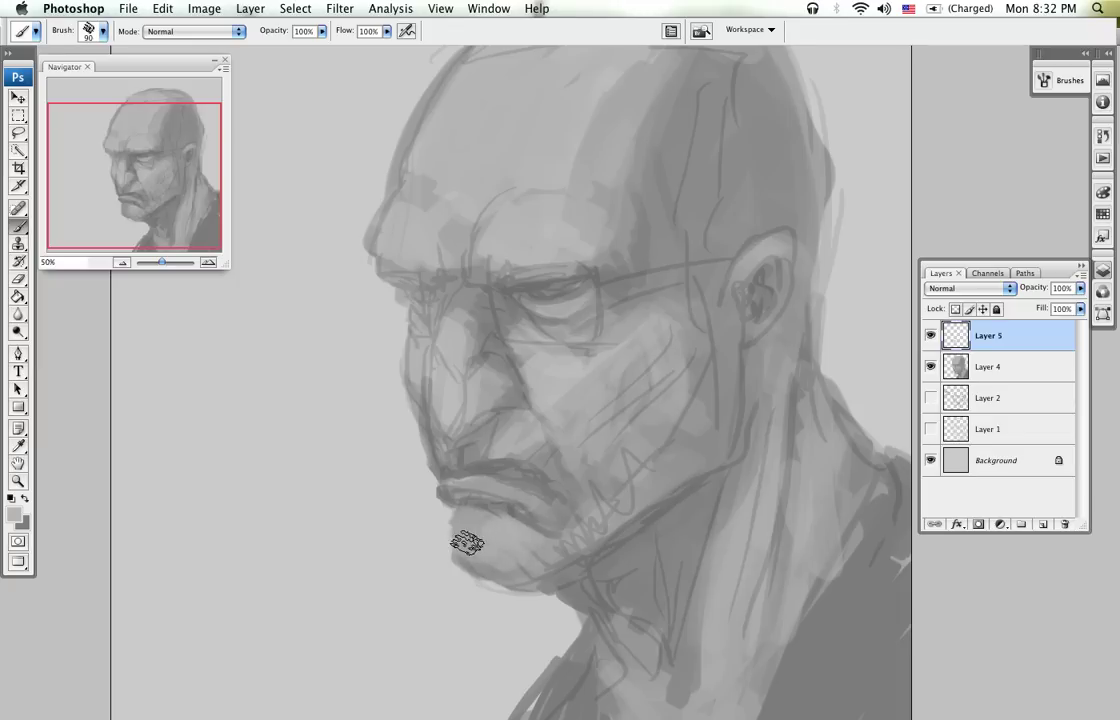
Step: Blend light grey across the forehead and temple, switch to a 200 px speckled brush, and soften the temple shadow
{"action": "left_click_drag", "start_coordinate": [564, 248], "coordinate": [567, 328]}
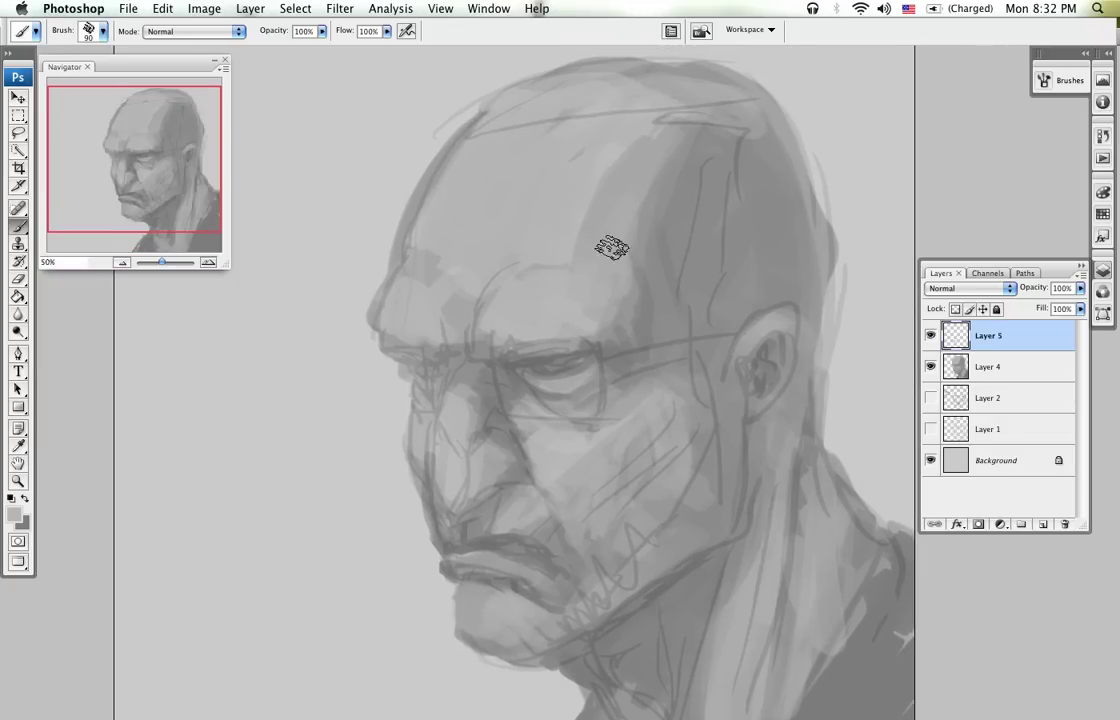
{"action": "left_click_drag", "start_coordinate": [665, 158], "coordinate": [635, 175]}
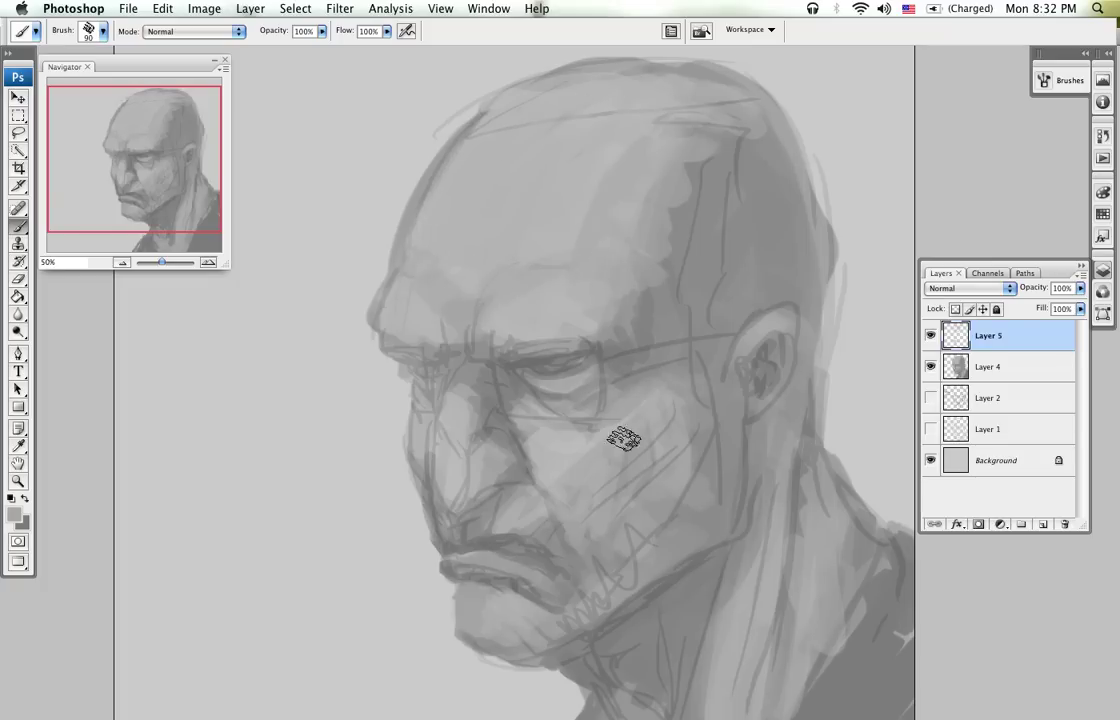
{"action": "right_click", "coordinate": [610, 392]}
{"action": "left_click_drag", "start_coordinate": [1014, 508], "coordinate": [1017, 488]}
{"action": "left_click", "coordinate": [610, 502]}
{"action": "left_click", "coordinate": [630, 188]}
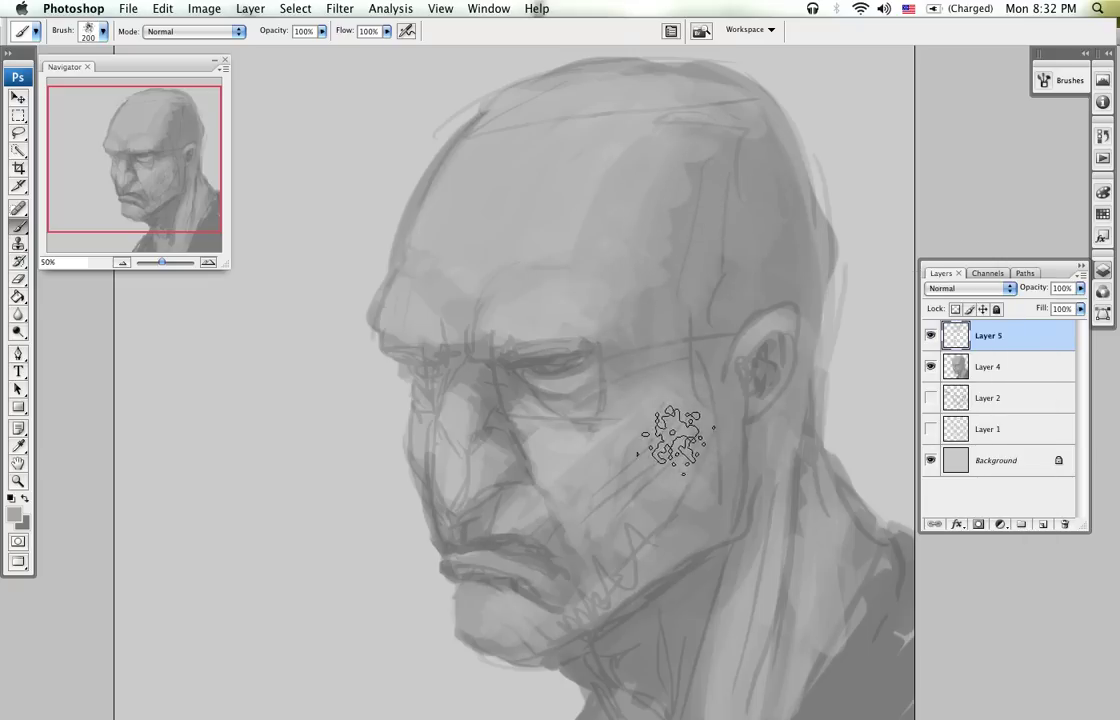
Step: Reduce the speckled brush to 60 px and darken the shadow under the jaw down to the neck
{"action": "scroll", "coordinate": [645, 530], "scroll_direction": "down", "scroll_amount": 5}
{"action": "key", "text": "bracketleft"}
{"action": "key", "text": "bracketleft"}
{"action": "key", "text": "bracketleft"}
{"action": "key", "text": "bracketleft"}
{"action": "key", "text": "bracketleft"}
{"action": "key", "text": "bracketleft"}
{"action": "key", "text": "bracketleft"}
{"action": "key", "text": "bracketleft"}
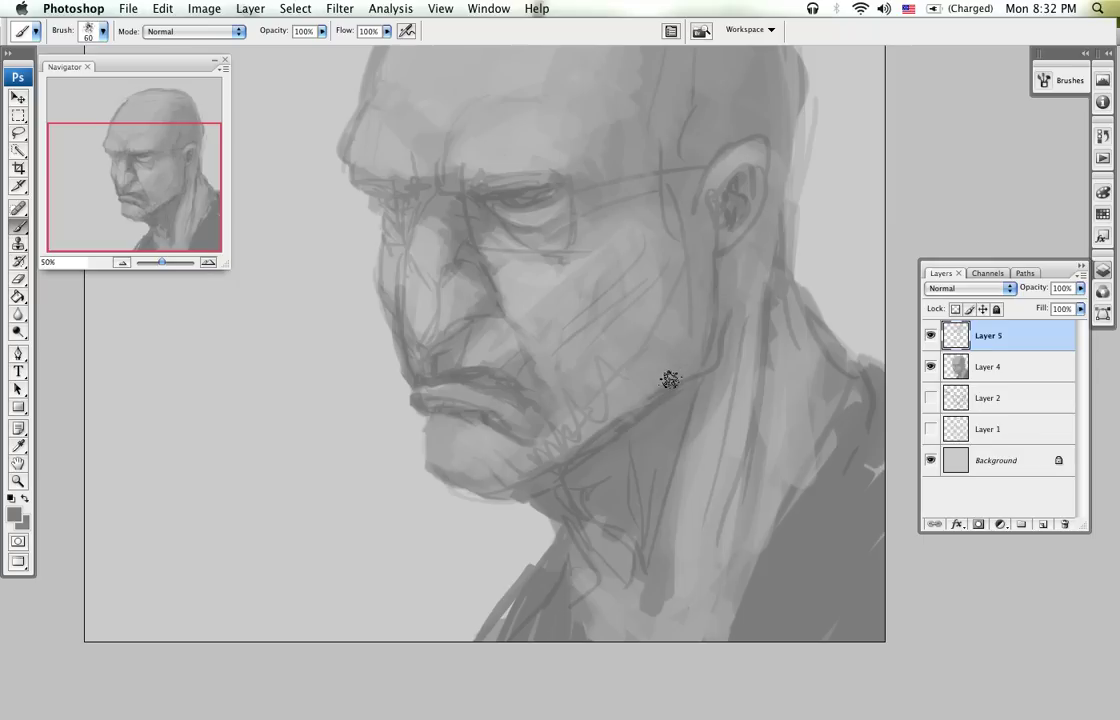
{"action": "mouse_move", "coordinate": [693, 373]}
{"action": "left_mouse_down"}
{"action": "mouse_move", "coordinate": [539, 484]}
{"action": "mouse_move", "coordinate": [652, 414]}
{"action": "mouse_move", "coordinate": [613, 448]}
{"action": "mouse_move", "coordinate": [630, 500]}
{"action": "mouse_move", "coordinate": [700, 352]}
{"action": "left_mouse_up"}
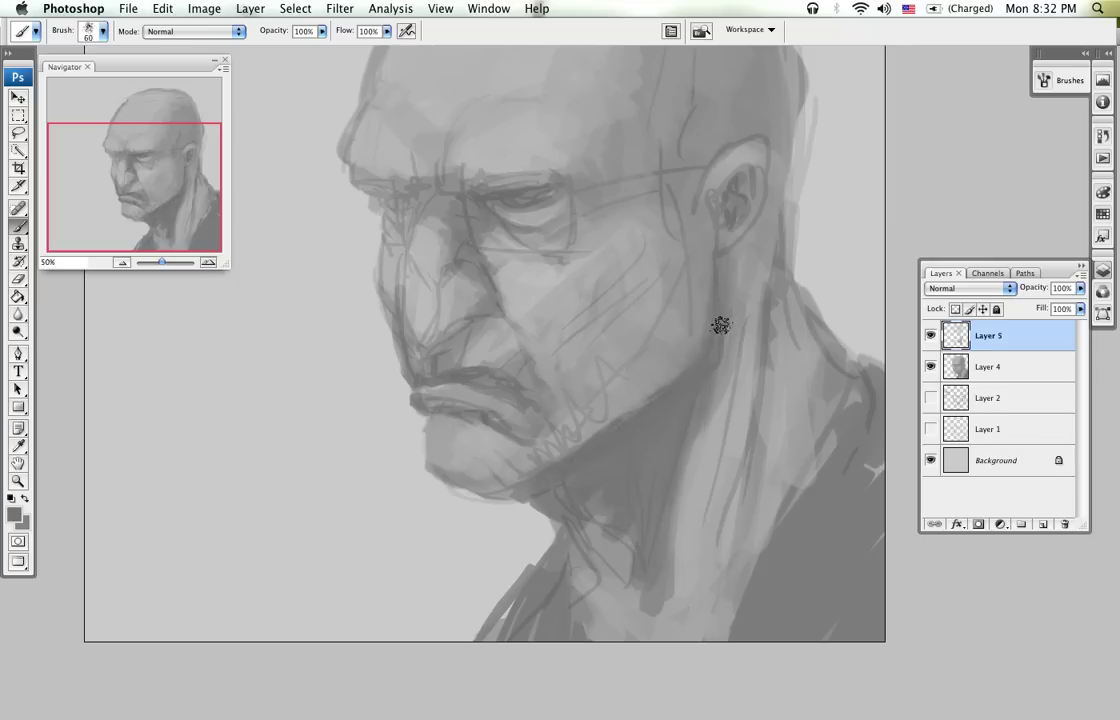
Step: Blend the jawline from below the ear to the chin with sampled grey, and darken the mouth line
{"action": "left_click", "coordinate": [692, 350], "text": "alt"}
{"action": "mouse_move", "coordinate": [697, 345]}
{"action": "left_mouse_down"}
{"action": "mouse_move", "coordinate": [640, 412]}
{"action": "mouse_move", "coordinate": [556, 464]}
{"action": "left_mouse_up"}
{"action": "left_click_drag", "start_coordinate": [612, 422], "coordinate": [537, 474]}
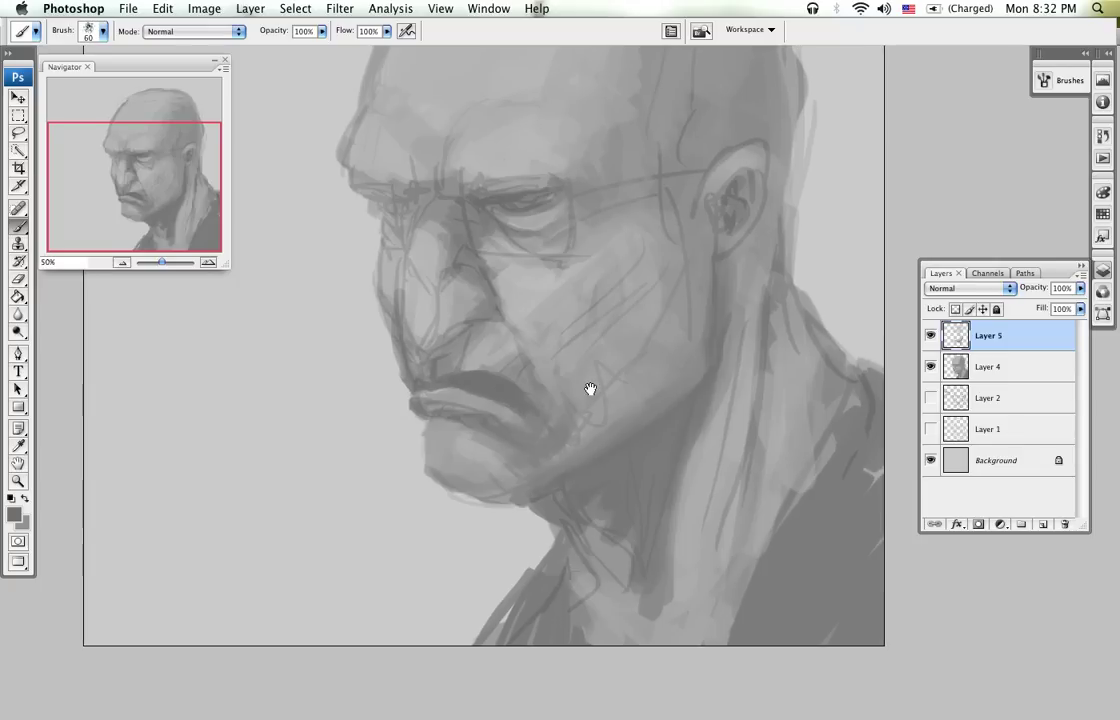
{"action": "left_click_drag", "start_coordinate": [590, 389], "coordinate": [583, 455]}
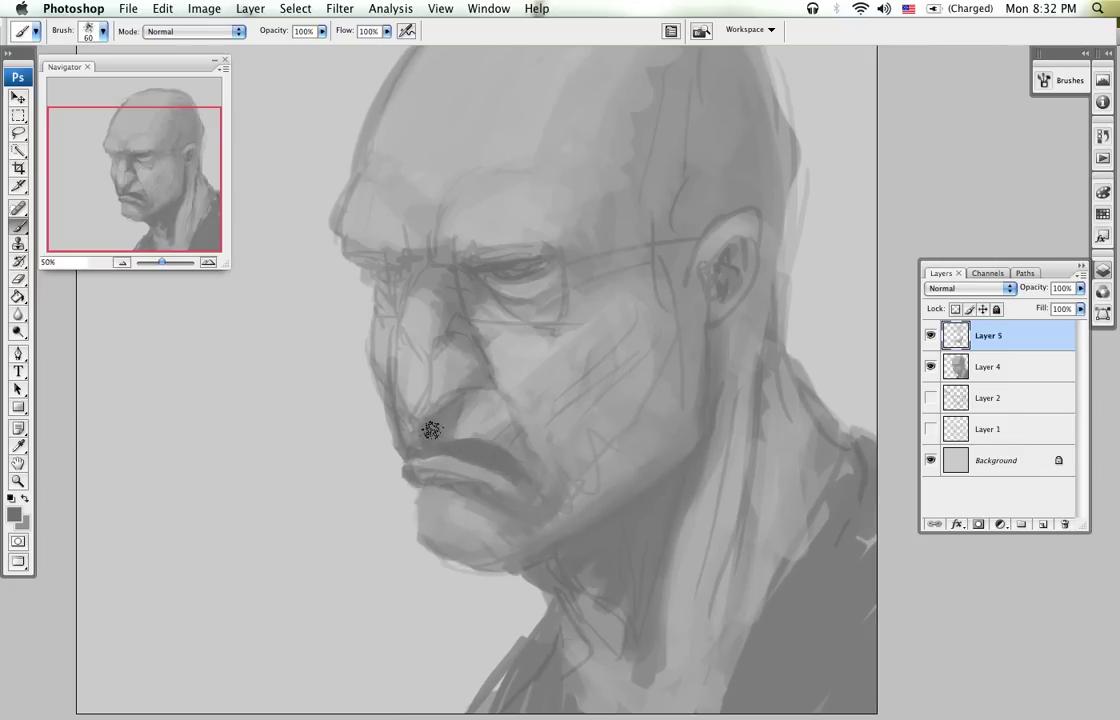
Step: Smooth the upper lip and nose with sampled grey, reduce the brush to 50 px, and cover the glasses line below the eye
{"action": "left_click", "coordinate": [495, 409], "text": "alt"}
{"action": "left_click_drag", "start_coordinate": [468, 423], "coordinate": [505, 418]}
{"action": "key", "text": "bracketleft"}
{"action": "key", "text": "bracketleft"}
{"action": "key", "text": "bracketleft"}
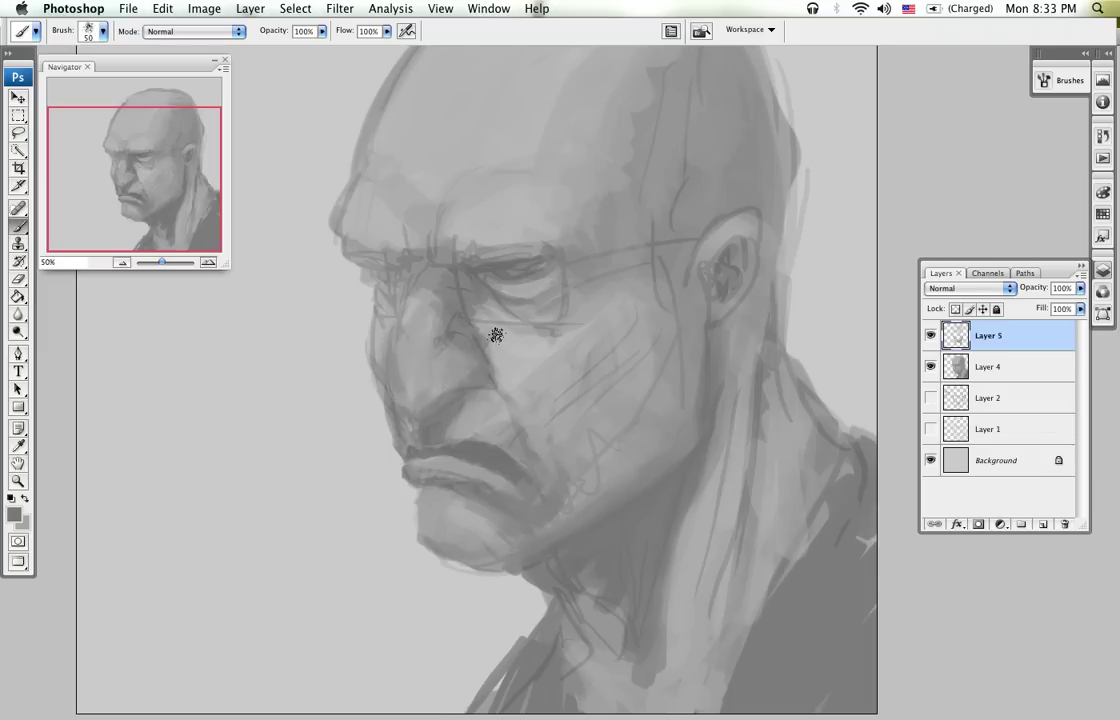
{"action": "left_click", "coordinate": [536, 337], "text": "alt"}
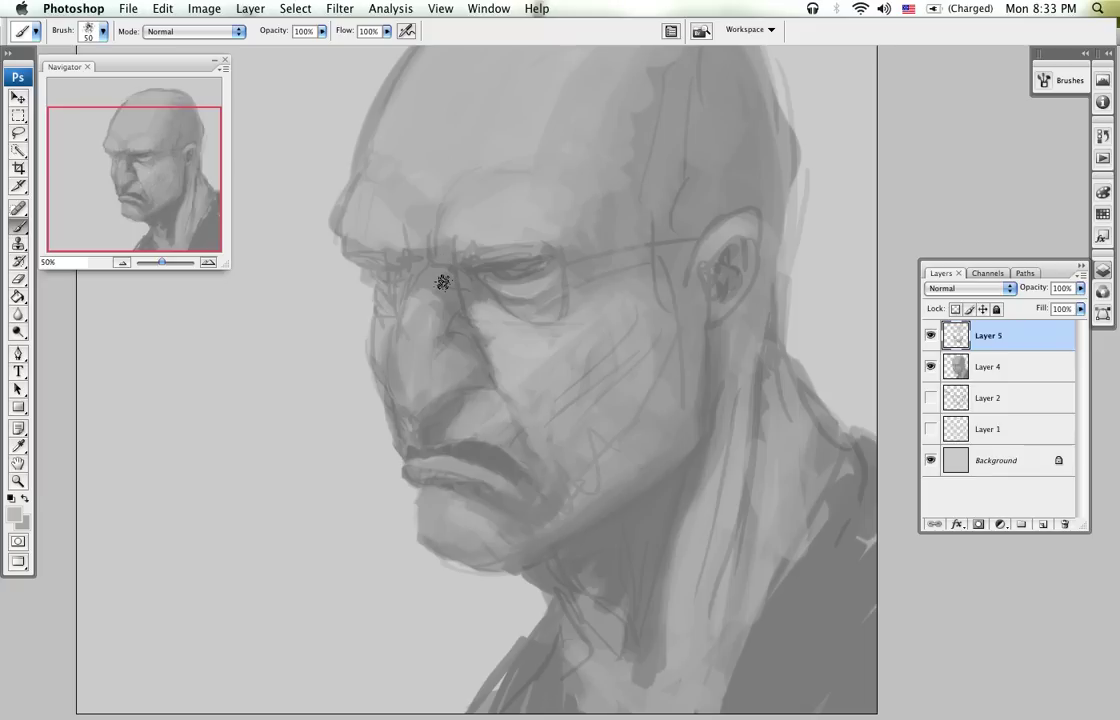
Step: Darken the nose bridge, the furrow between the brows and the far eye socket with dark grey strokes
{"action": "key", "text": "x"}
{"action": "left_click_drag", "start_coordinate": [478, 299], "coordinate": [469, 288]}
{"action": "key", "text": "x"}
{"action": "left_click", "coordinate": [477, 286], "text": "alt"}
{"action": "mouse_move", "coordinate": [452, 200]}
{"action": "left_mouse_down"}
{"action": "mouse_move", "coordinate": [465, 285]}
{"action": "mouse_move", "coordinate": [458, 183]}
{"action": "mouse_move", "coordinate": [452, 267]}
{"action": "mouse_move", "coordinate": [396, 205]}
{"action": "mouse_move", "coordinate": [409, 233]}
{"action": "mouse_move", "coordinate": [383, 274]}
{"action": "left_mouse_up"}
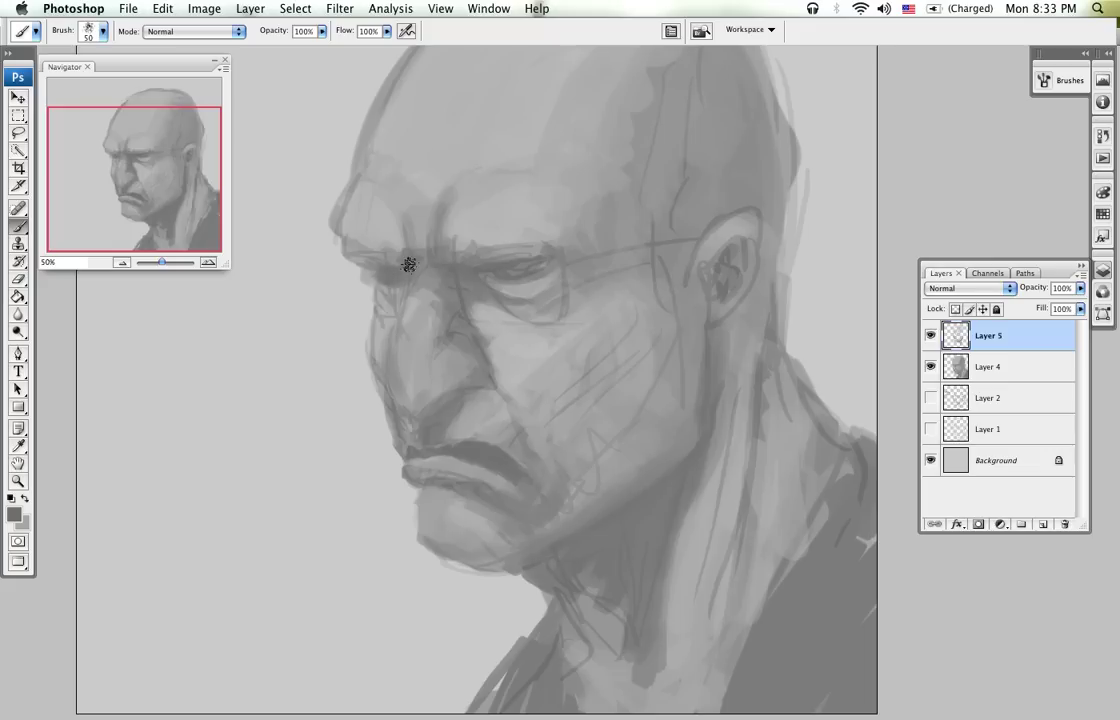
{"action": "mouse_move", "coordinate": [384, 292]}
{"action": "left_mouse_down"}
{"action": "mouse_move", "coordinate": [407, 317]}
{"action": "mouse_move", "coordinate": [420, 292]}
{"action": "mouse_move", "coordinate": [392, 332]}
{"action": "mouse_move", "coordinate": [390, 292]}
{"action": "left_mouse_up"}
{"action": "left_click", "coordinate": [387, 304], "text": "alt"}
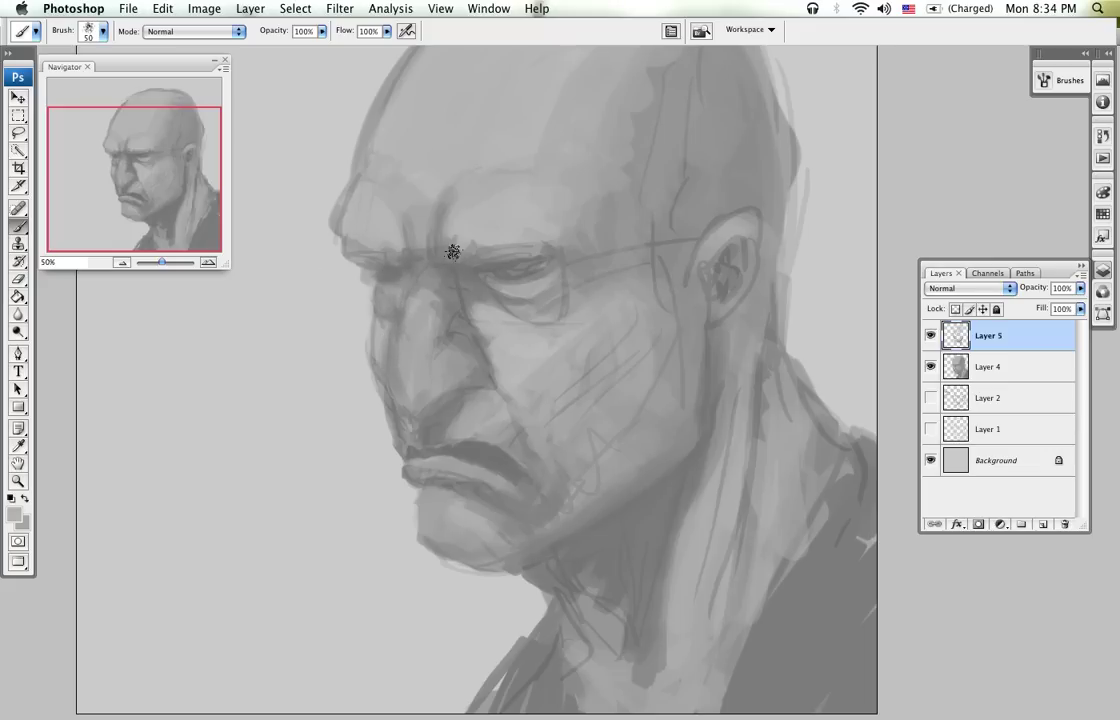
Step: Shade around the near eye with sampled greys and deepen the crease from the nose toward the mouth corner
{"action": "mouse_move", "coordinate": [502, 286]}
{"action": "left_mouse_down"}
{"action": "mouse_move", "coordinate": [567, 278]}
{"action": "mouse_move", "coordinate": [497, 294]}
{"action": "mouse_move", "coordinate": [551, 310]}
{"action": "mouse_move", "coordinate": [537, 304]}
{"action": "mouse_move", "coordinate": [589, 267]}
{"action": "mouse_move", "coordinate": [497, 301]}
{"action": "mouse_move", "coordinate": [526, 308]}
{"action": "mouse_move", "coordinate": [498, 300]}
{"action": "mouse_move", "coordinate": [519, 300]}
{"action": "mouse_move", "coordinate": [513, 263]}
{"action": "left_mouse_up"}
{"action": "left_click", "coordinate": [480, 298], "text": "alt"}
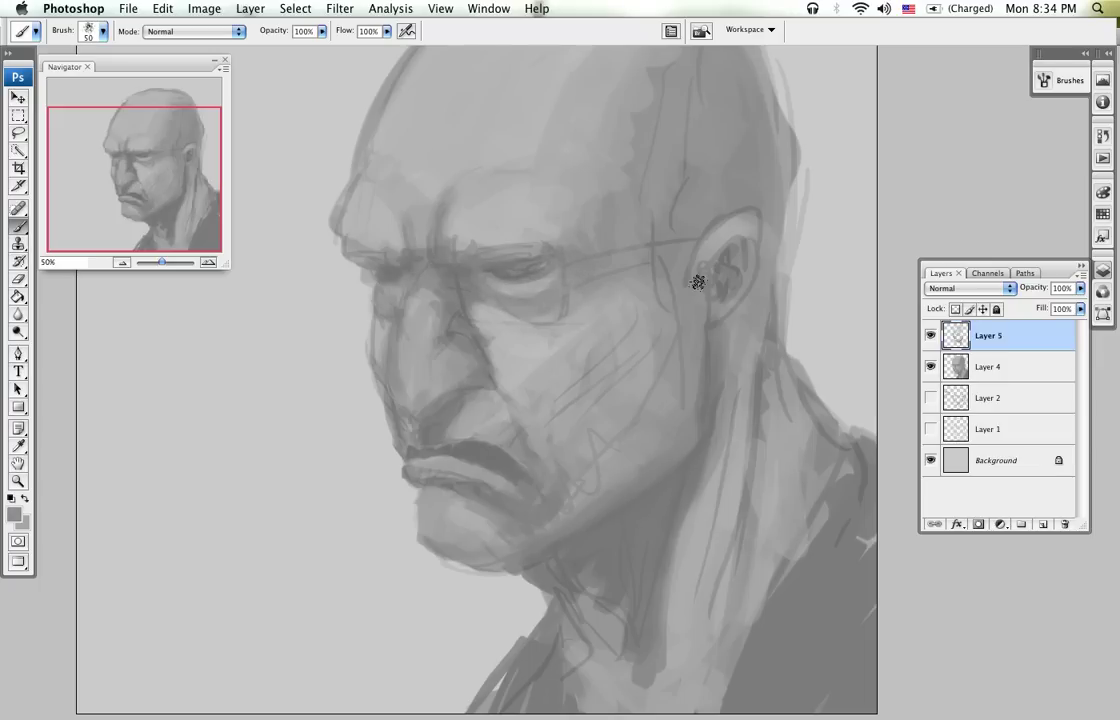
{"action": "left_click", "coordinate": [512, 359], "text": "alt"}
{"action": "mouse_move", "coordinate": [493, 311]}
{"action": "left_mouse_down"}
{"action": "mouse_move", "coordinate": [512, 295]}
{"action": "mouse_move", "coordinate": [590, 305]}
{"action": "mouse_move", "coordinate": [555, 407]}
{"action": "left_mouse_up"}
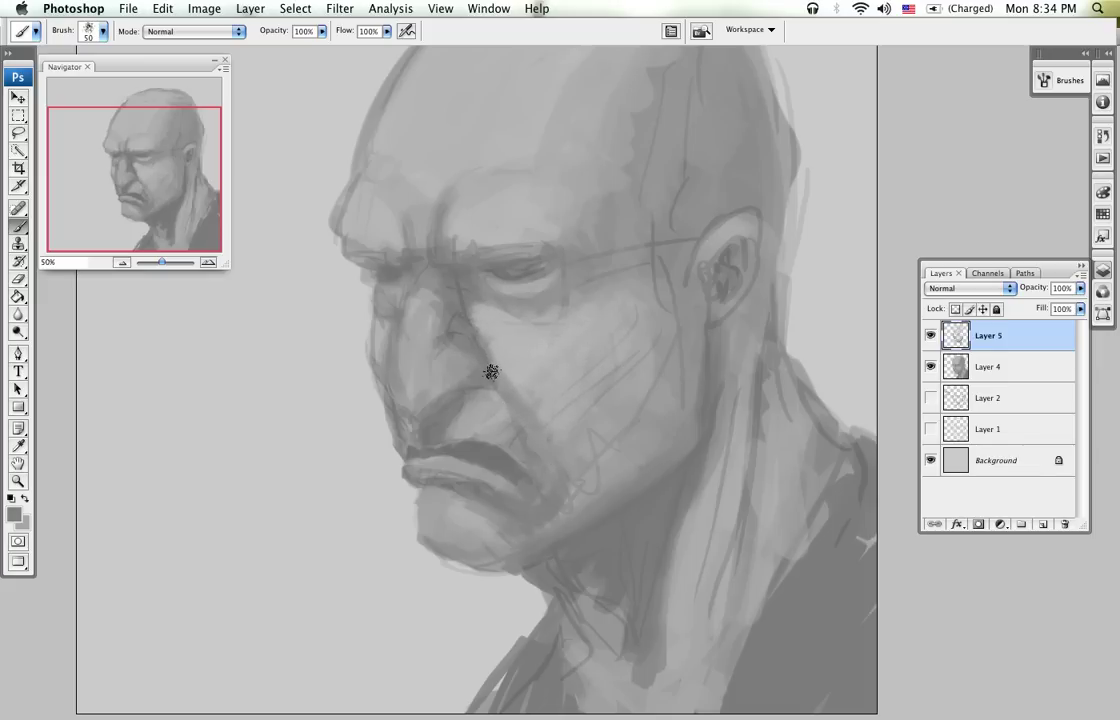
Step: Enlarge the brush to 90 px, blend over the sketch lines on the cheek, and return the brush to 50 px
{"action": "key", "text": "bracketright"}
{"action": "key", "text": "bracketright"}
{"action": "key", "text": "bracketright"}
{"action": "key", "text": "bracketright"}
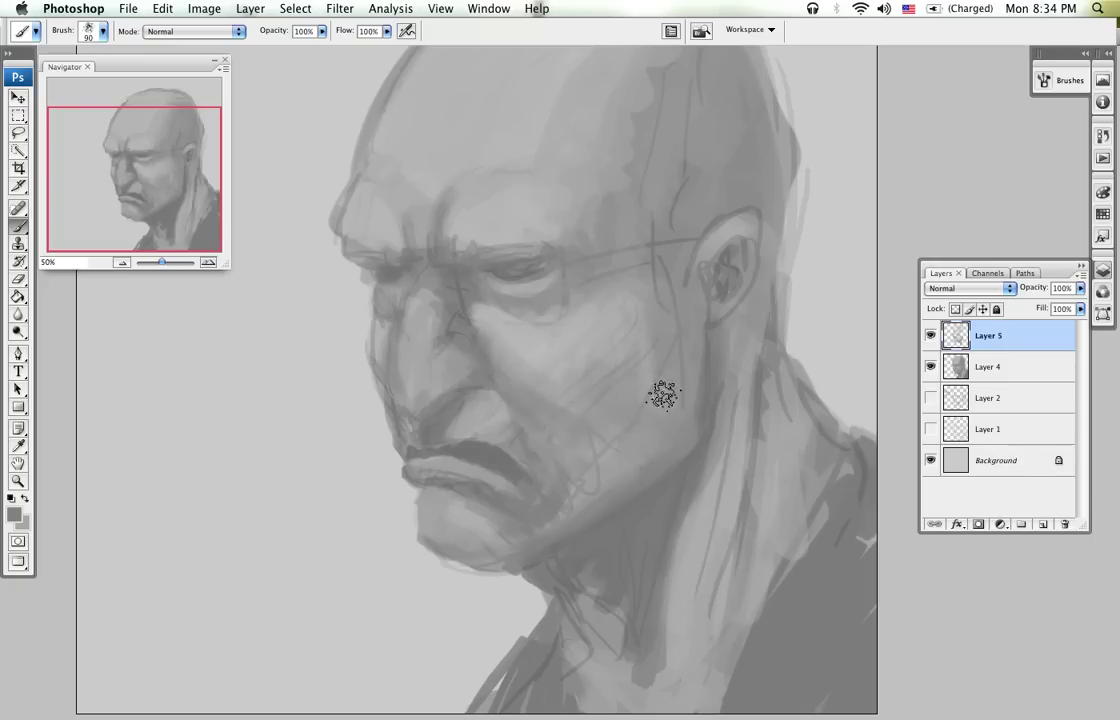
{"action": "key", "text": "bracketleft"}
{"action": "key", "text": "bracketleft"}
{"action": "key", "text": "bracketleft"}
{"action": "key", "text": "bracketleft"}
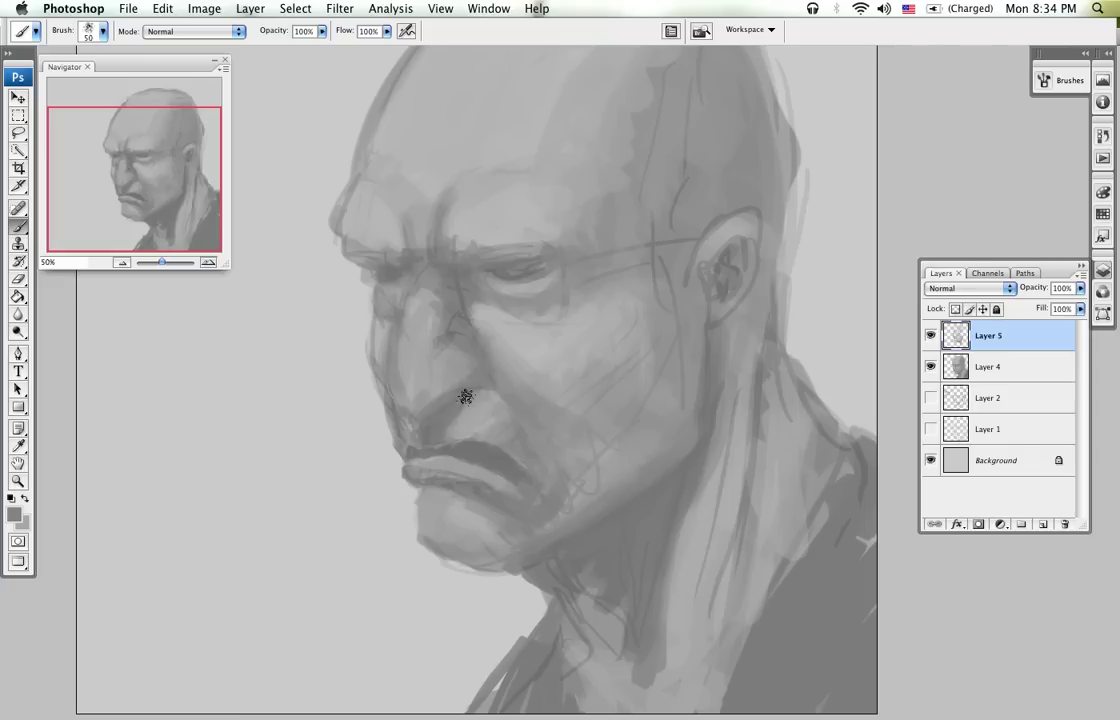
Step: Set the foreground colour to dark grey #666666 and prepare a 10 px brush
{"action": "left_click", "coordinate": [20, 520]}
{"action": "left_click_drag", "start_coordinate": [349, 262], "coordinate": [340, 312]}
{"action": "key", "text": "Return"}
{"action": "key", "text": "b"}
{"action": "key", "text": "x"}
{"action": "left_click", "coordinate": [14, 514]}
{"action": "left_click_drag", "start_coordinate": [352, 311], "coordinate": [346, 326]}
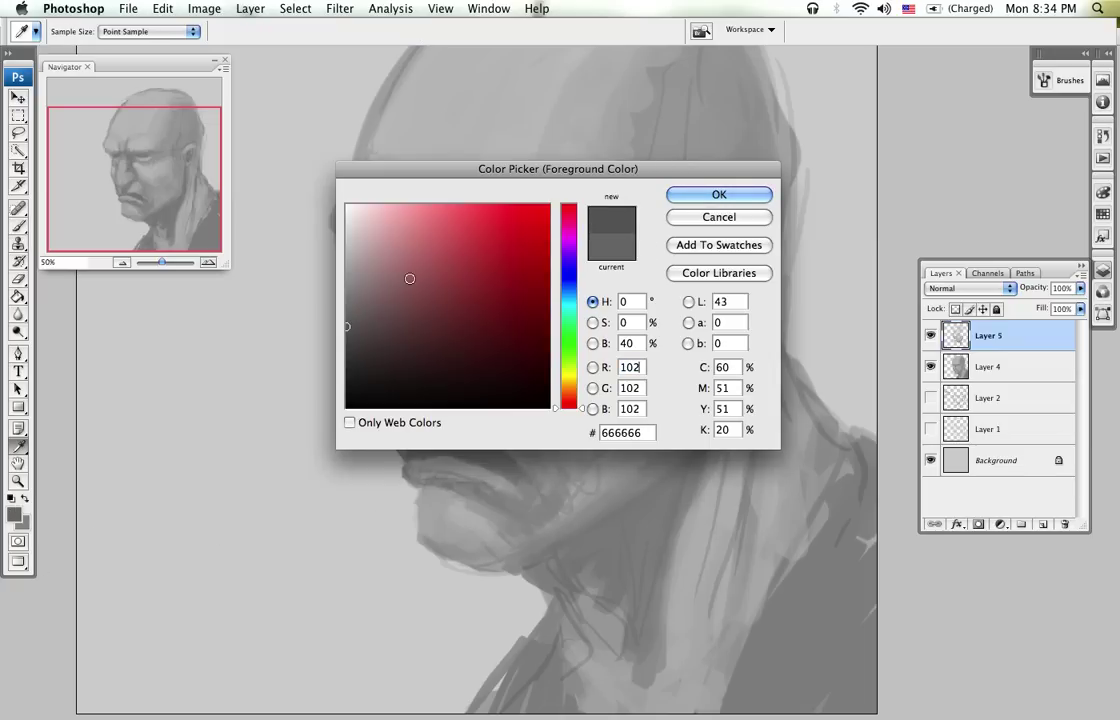
{"action": "left_click", "coordinate": [716, 195]}
{"action": "key", "text": "b"}
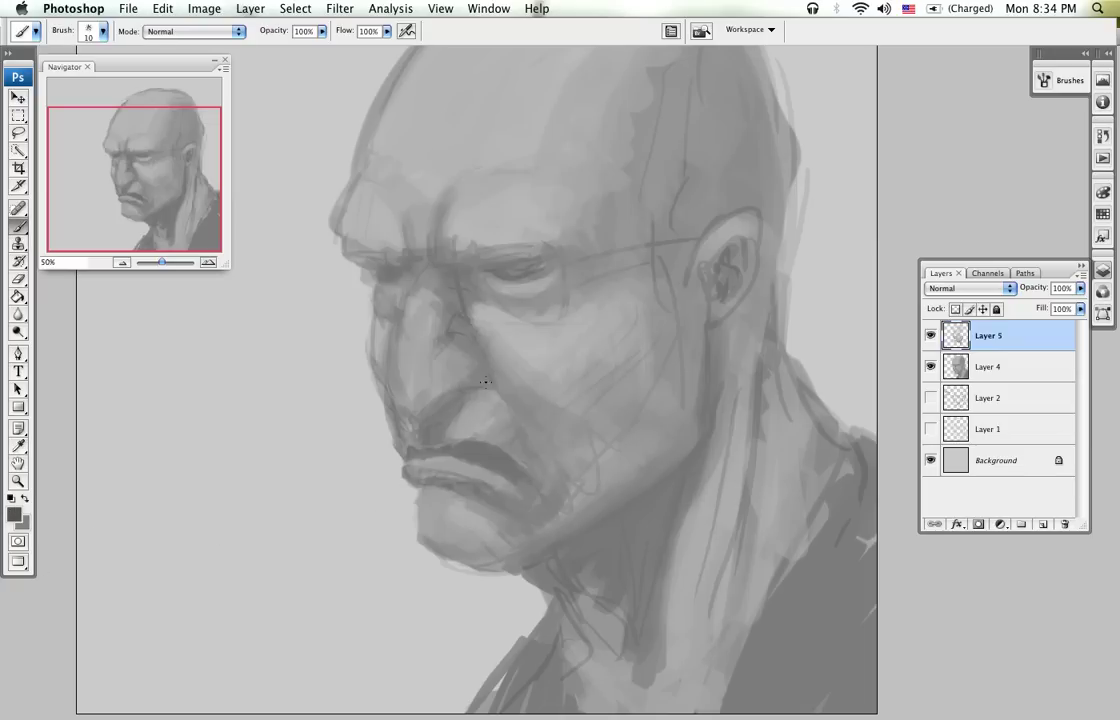
Step: Check the current foreground colour #666666 and look through the available colour swatches
{"action": "key", "text": "i"}
{"action": "left_click", "coordinate": [15, 515]}
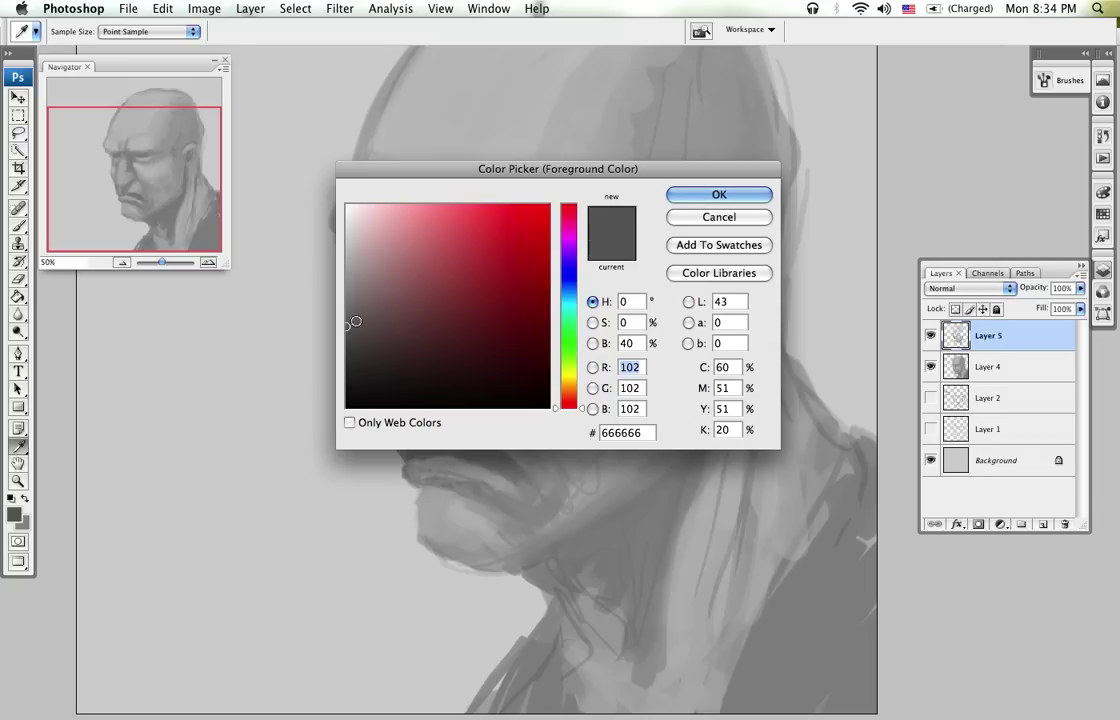
{"action": "key", "text": "Return"}
{"action": "key", "text": "b"}
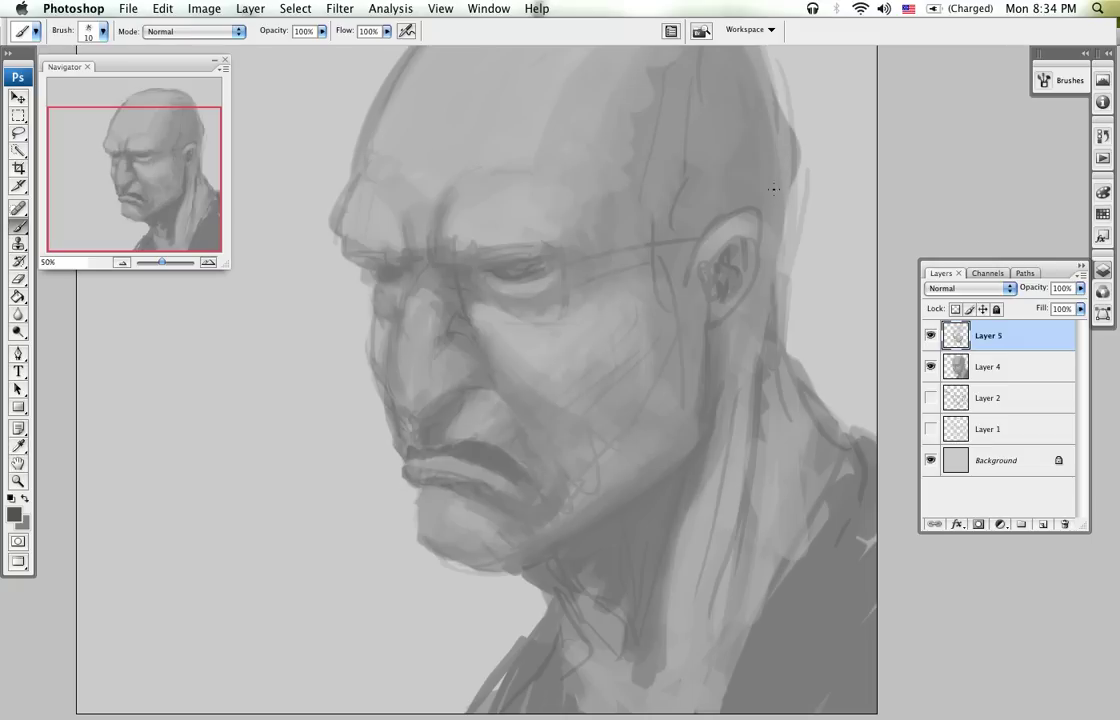
{"action": "left_click", "coordinate": [1102, 214]}
{"action": "left_click", "coordinate": [1101, 222]}
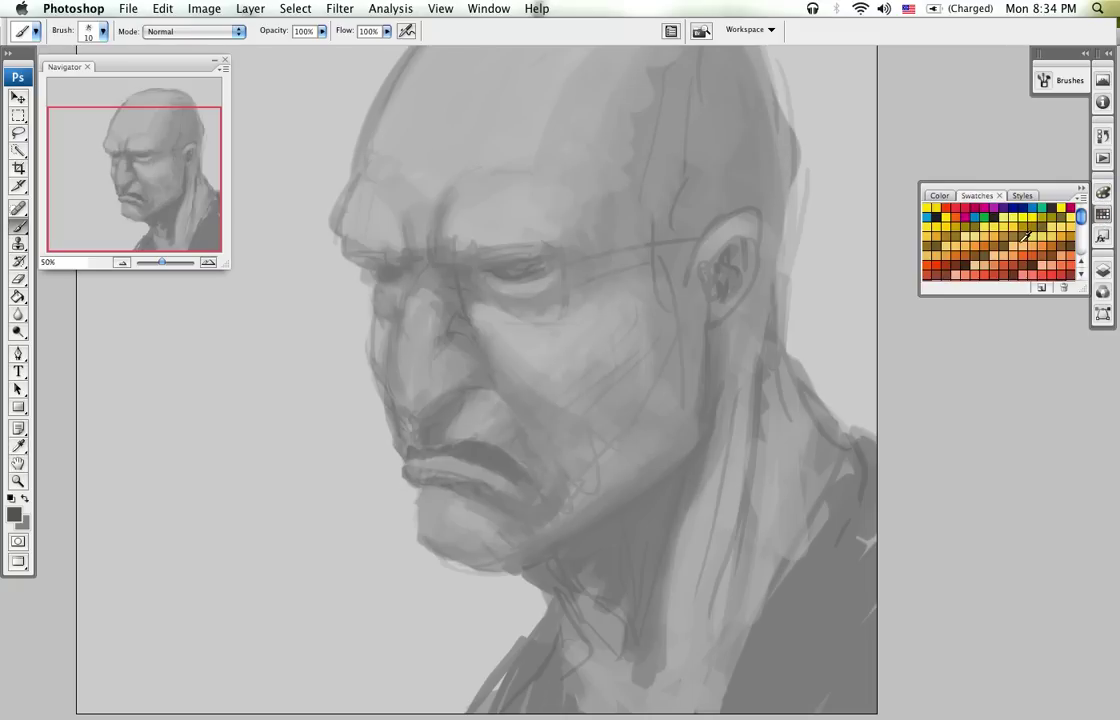
{"action": "left_click_drag", "start_coordinate": [1079, 218], "coordinate": [1086, 276]}
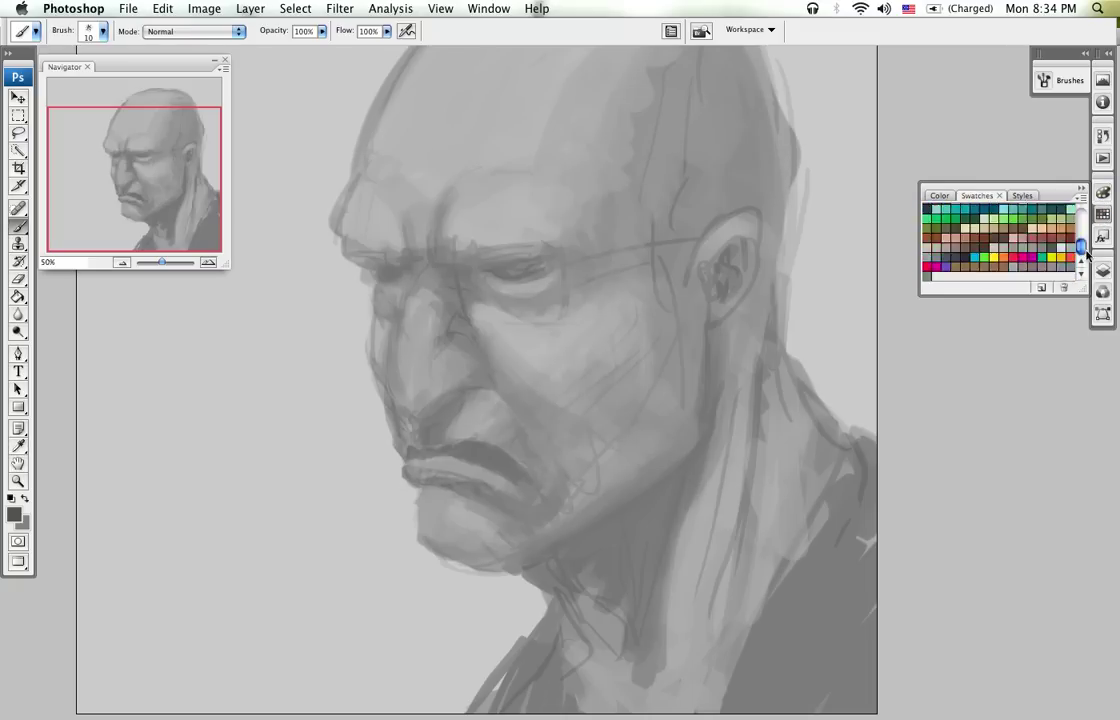
{"action": "left_click_drag", "start_coordinate": [1081, 289], "coordinate": [1074, 225]}
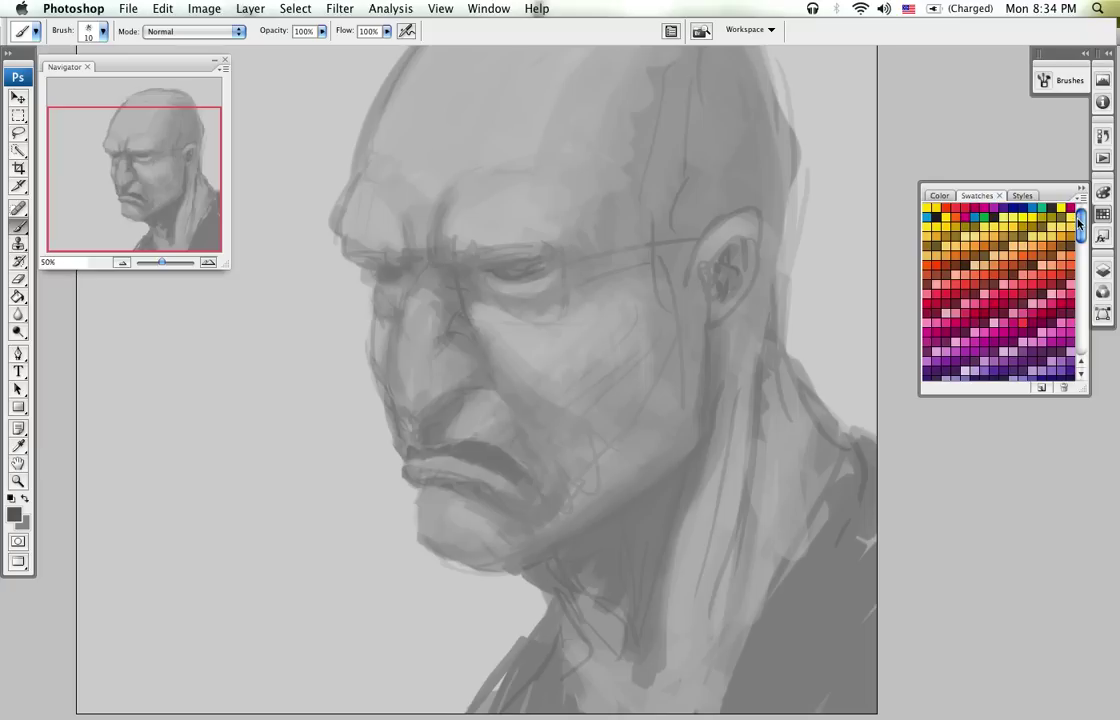
{"action": "mouse_move", "coordinate": [1079, 226]}
{"action": "left_mouse_down"}
{"action": "mouse_move", "coordinate": [1081, 310]}
{"action": "mouse_move", "coordinate": [1096, 344]}
{"action": "mouse_move", "coordinate": [1079, 218]}
{"action": "left_mouse_up"}
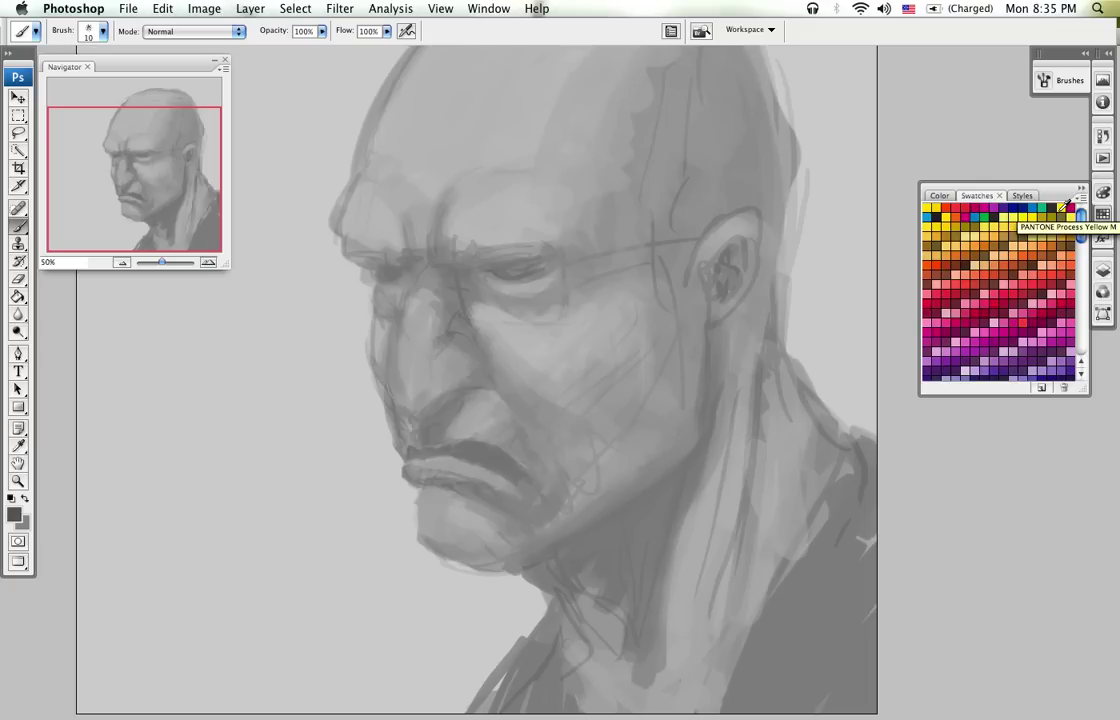
{"action": "left_click", "coordinate": [20, 513]}
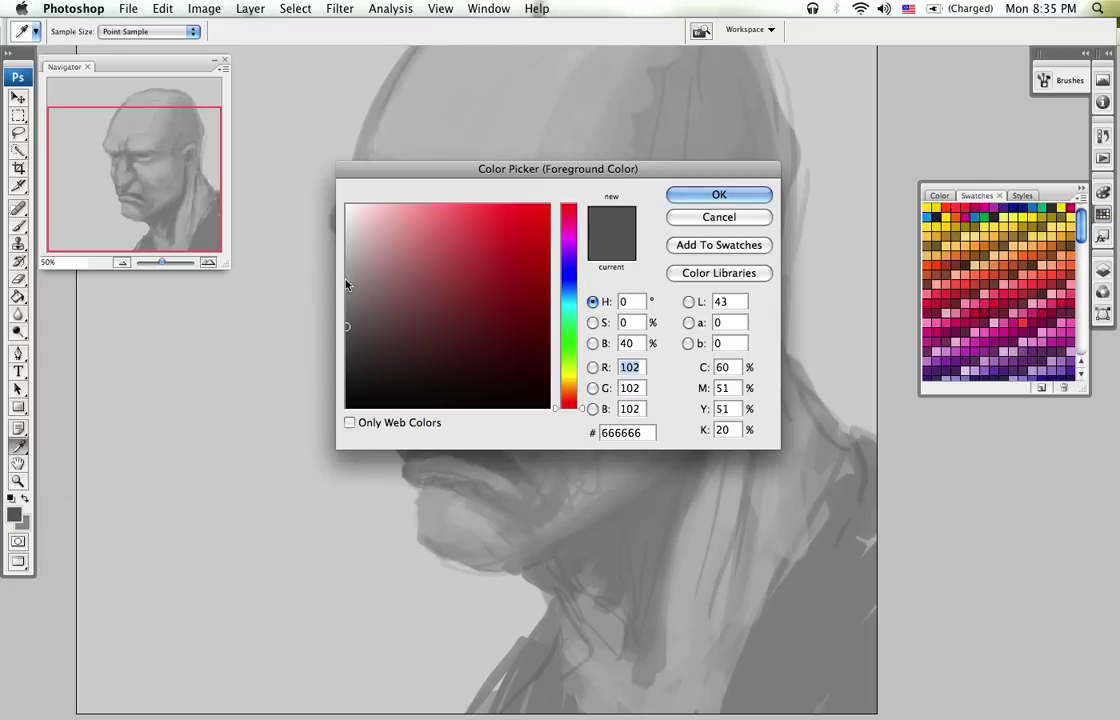
{"action": "left_click_drag", "start_coordinate": [342, 283], "coordinate": [341, 349]}
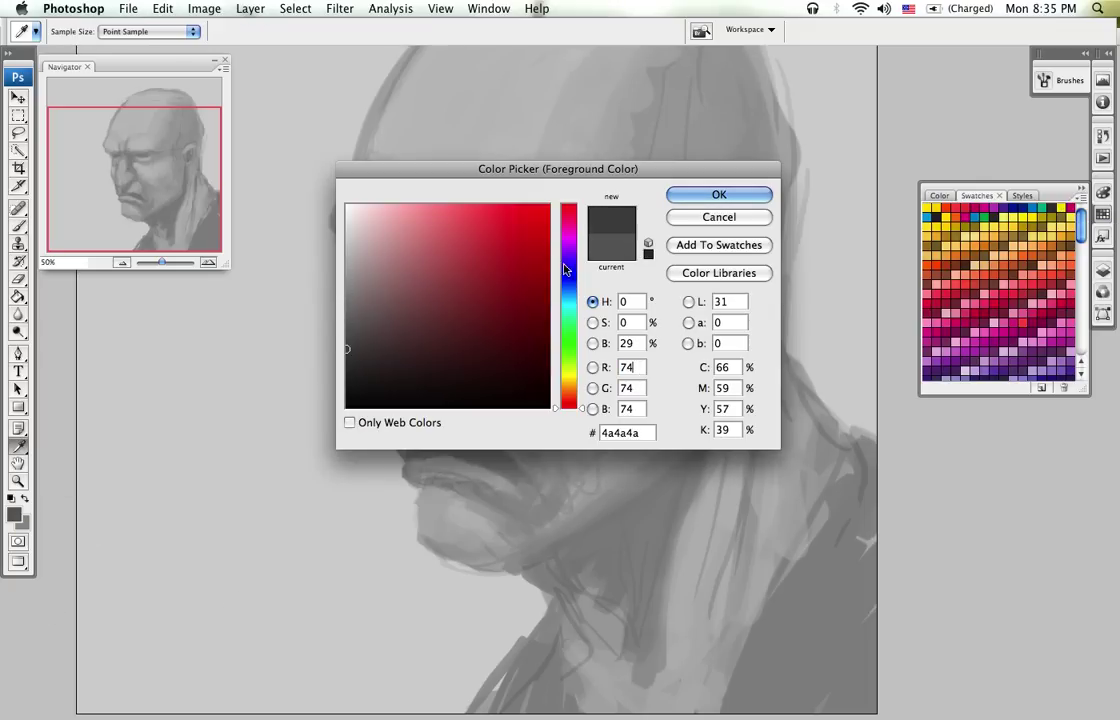
{"action": "mouse_move", "coordinate": [575, 378]}
{"action": "left_mouse_down"}
{"action": "mouse_move", "coordinate": [568, 283]}
{"action": "mouse_move", "coordinate": [568, 382]}
{"action": "left_mouse_up"}
{"action": "left_click", "coordinate": [473, 261]}
{"action": "left_click_drag", "start_coordinate": [473, 261], "coordinate": [347, 343]}
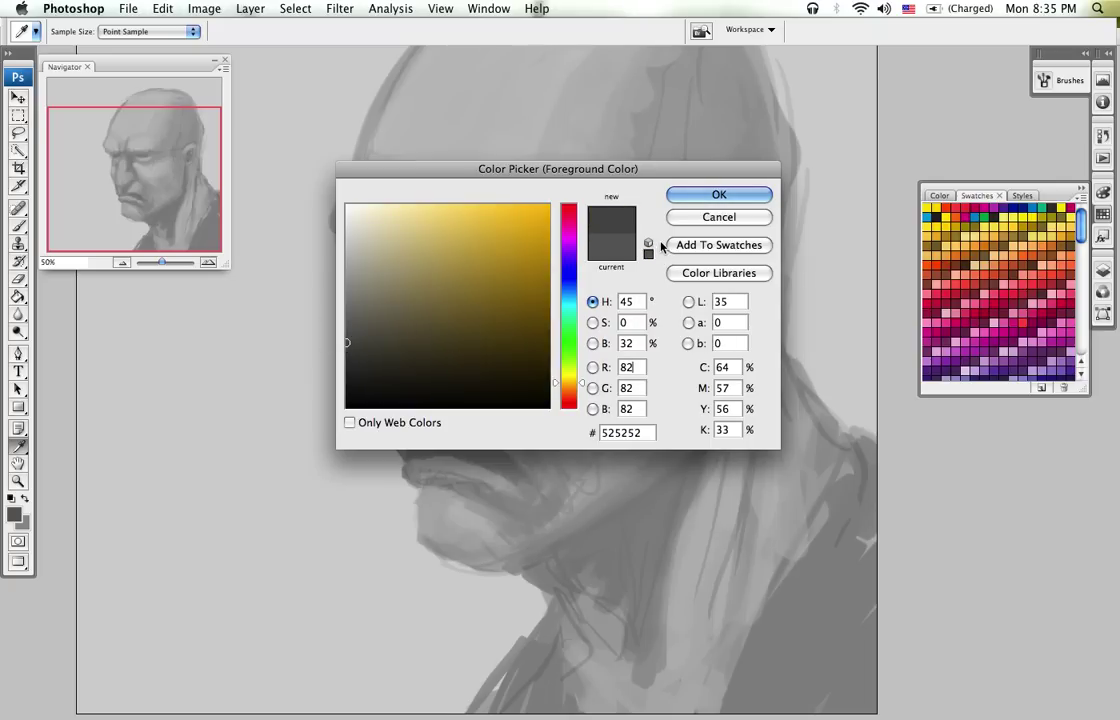
{"action": "left_click", "coordinate": [715, 219]}
{"action": "left_click", "coordinate": [1104, 206]}
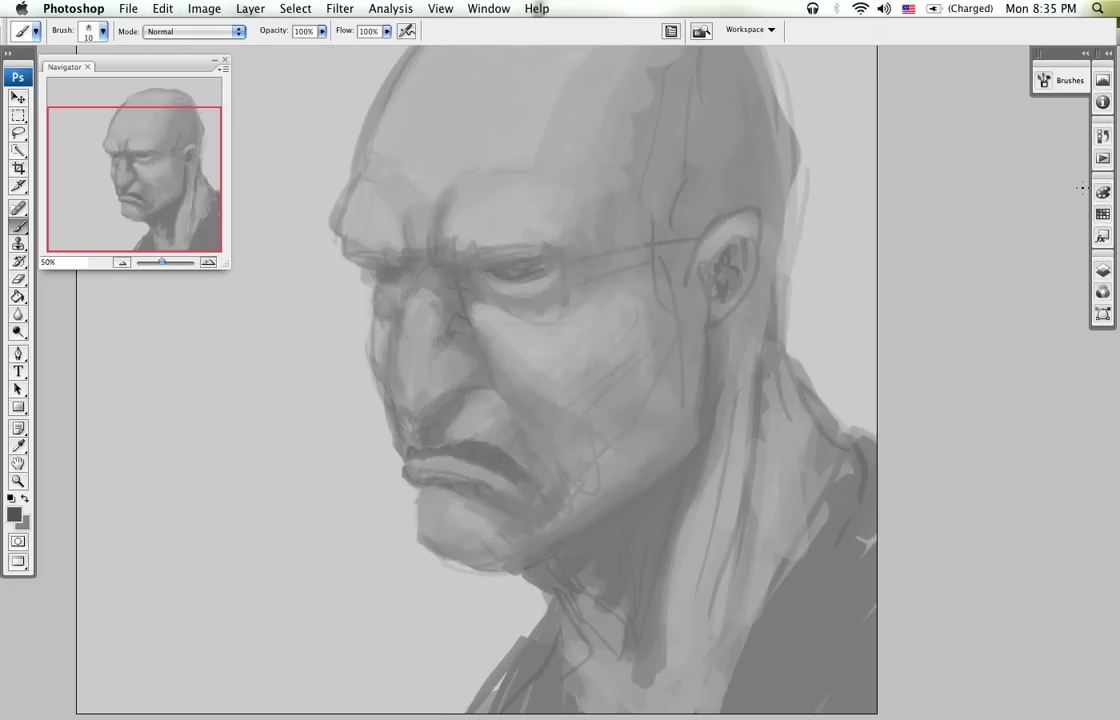
{"action": "left_click", "coordinate": [204, 9]}
{"action": "mouse_move", "coordinate": [223, 30]}
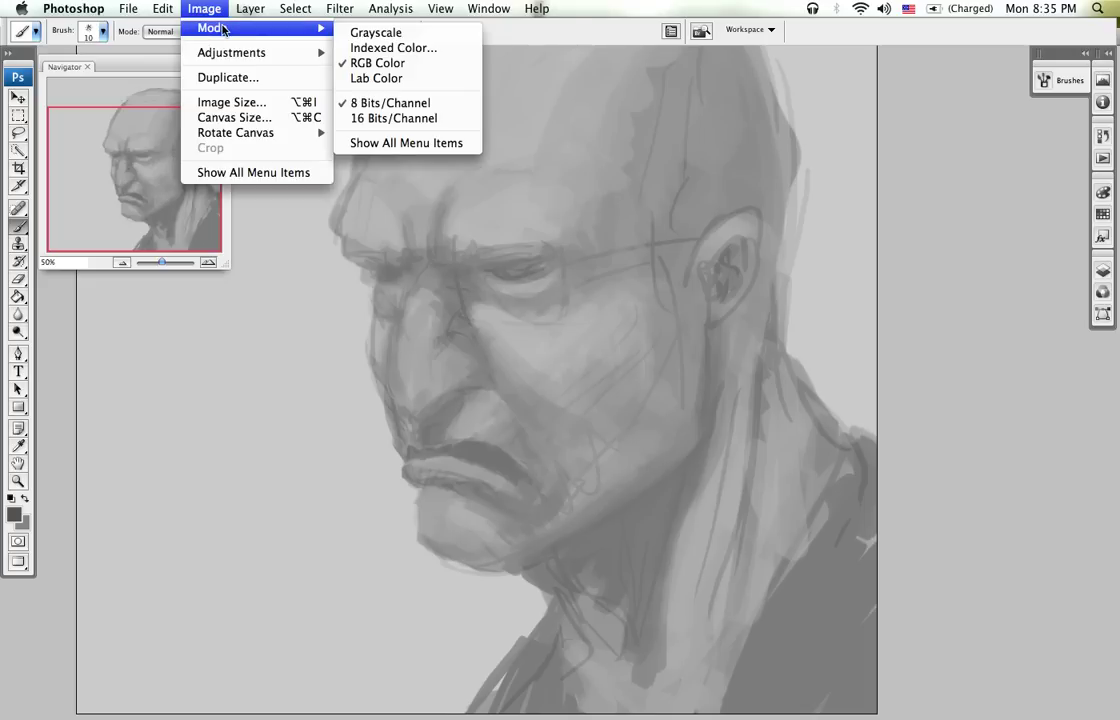
{"action": "left_click", "coordinate": [376, 78]}
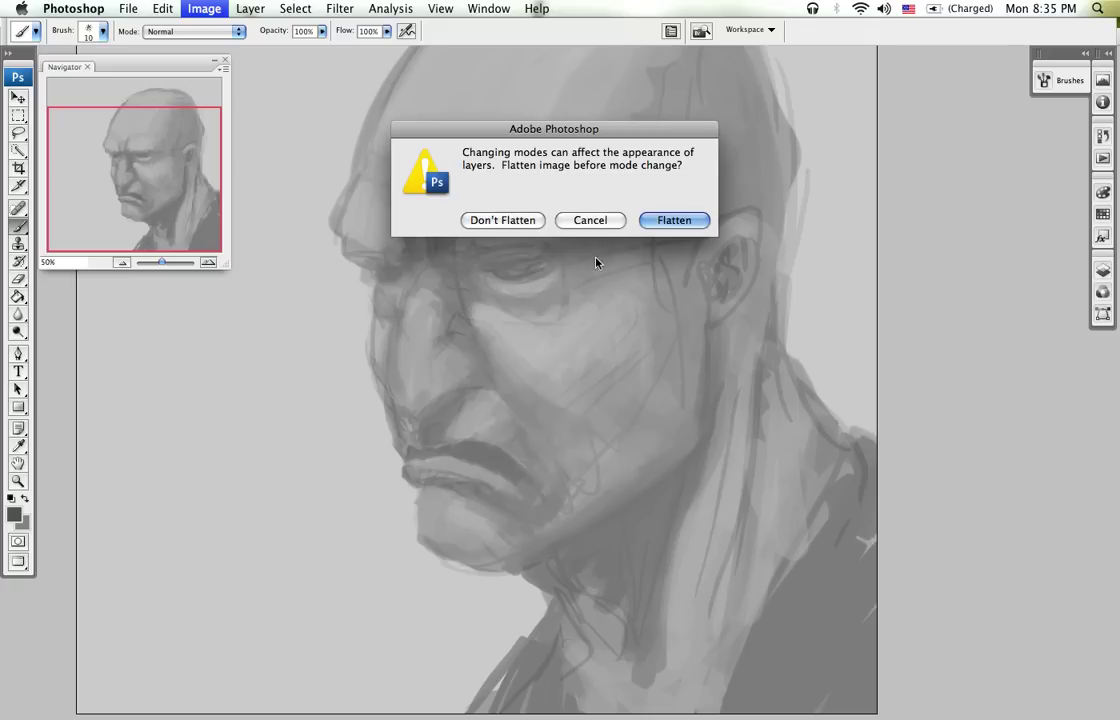
{"action": "left_click", "coordinate": [572, 221]}
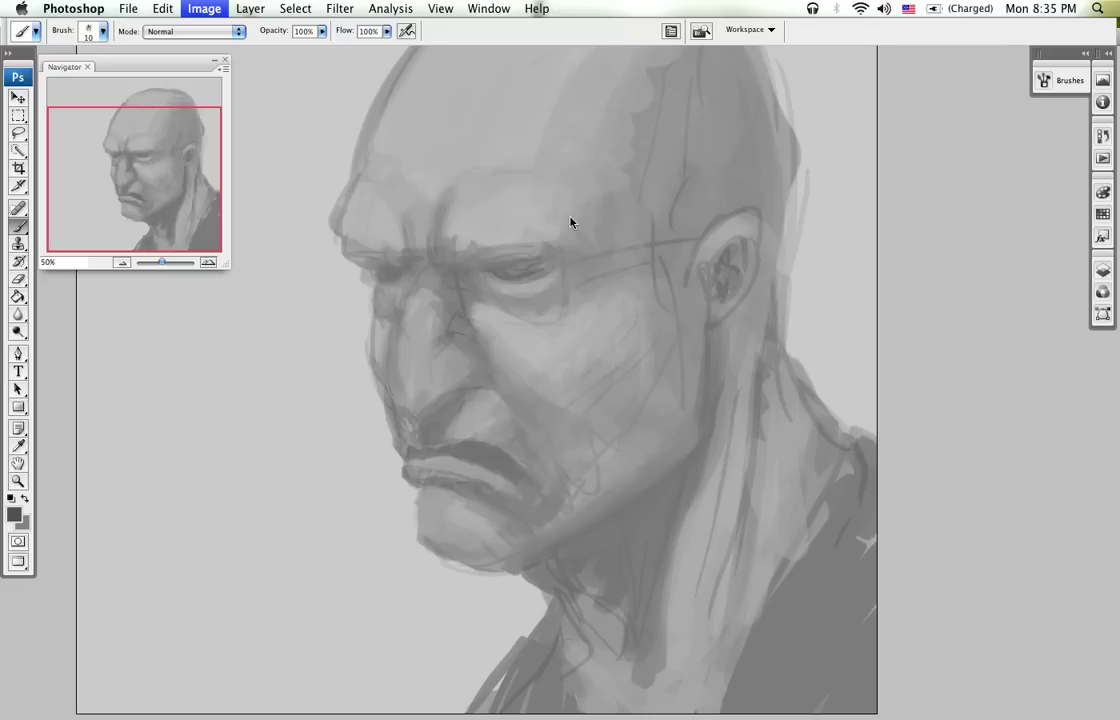
Step: Darken the nostril and the near eye's upper lid line with thin 10 px dark grey strokes
{"action": "left_click", "coordinate": [1102, 271]}
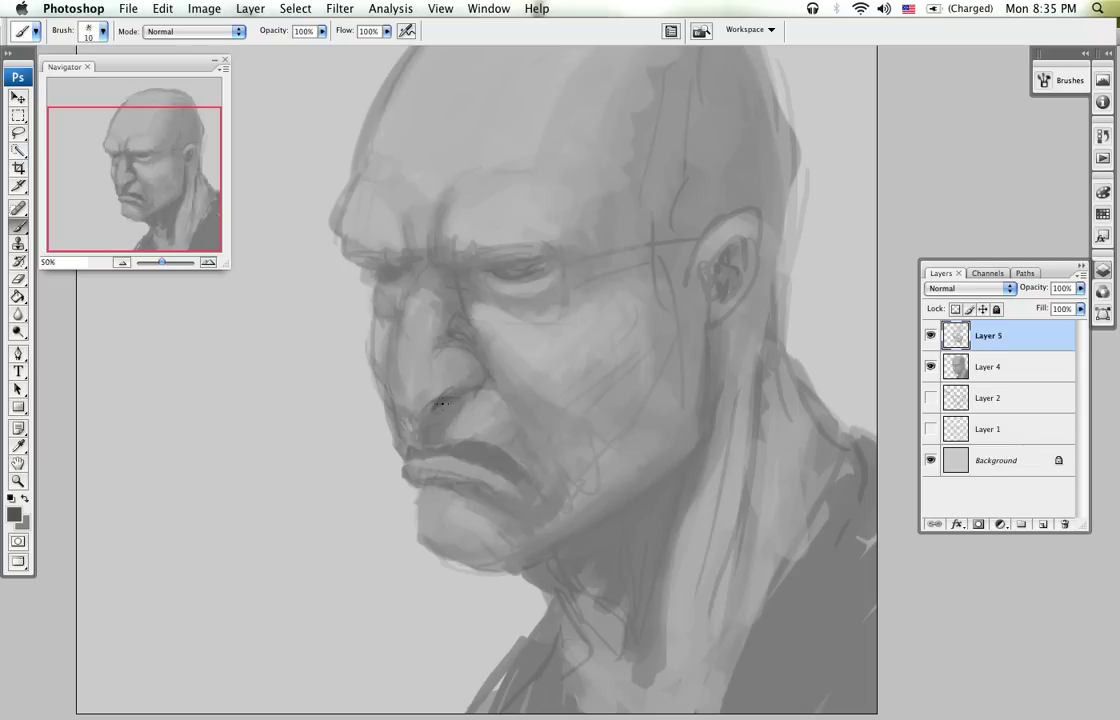
{"action": "left_click", "coordinate": [452, 370], "text": "alt"}
{"action": "left_click", "coordinate": [479, 268], "text": "alt"}
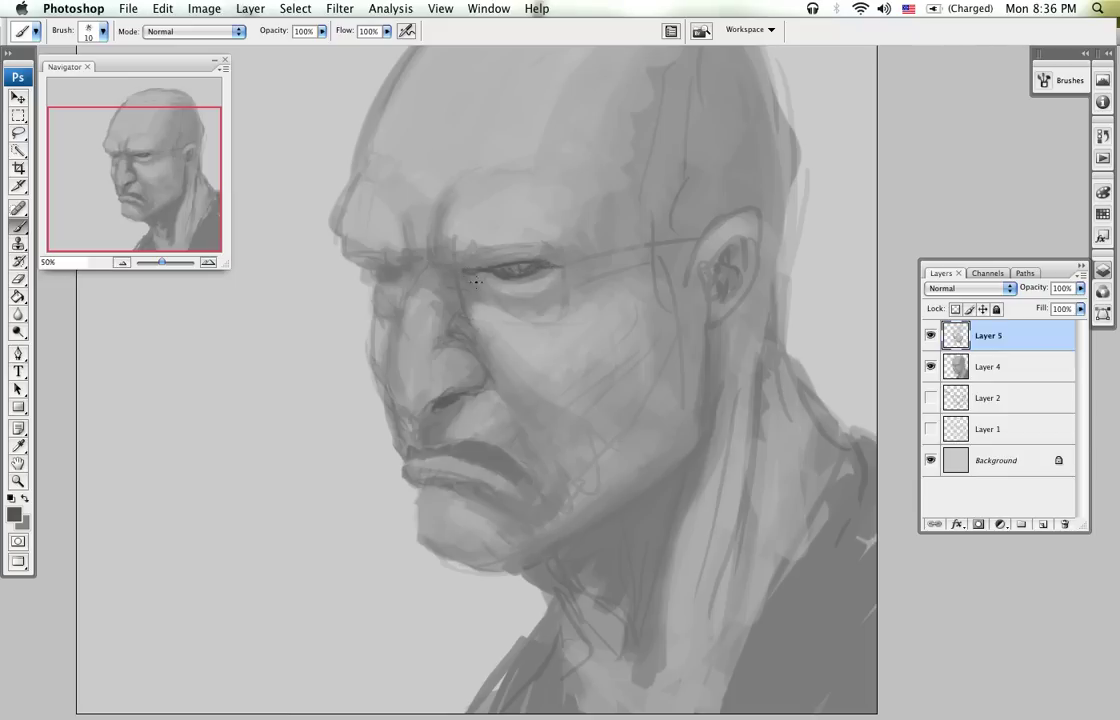
Step: Define the tip, wing and far contour of the nose with thin dark strokes at 100% zoom
{"action": "key", "text": "z"}
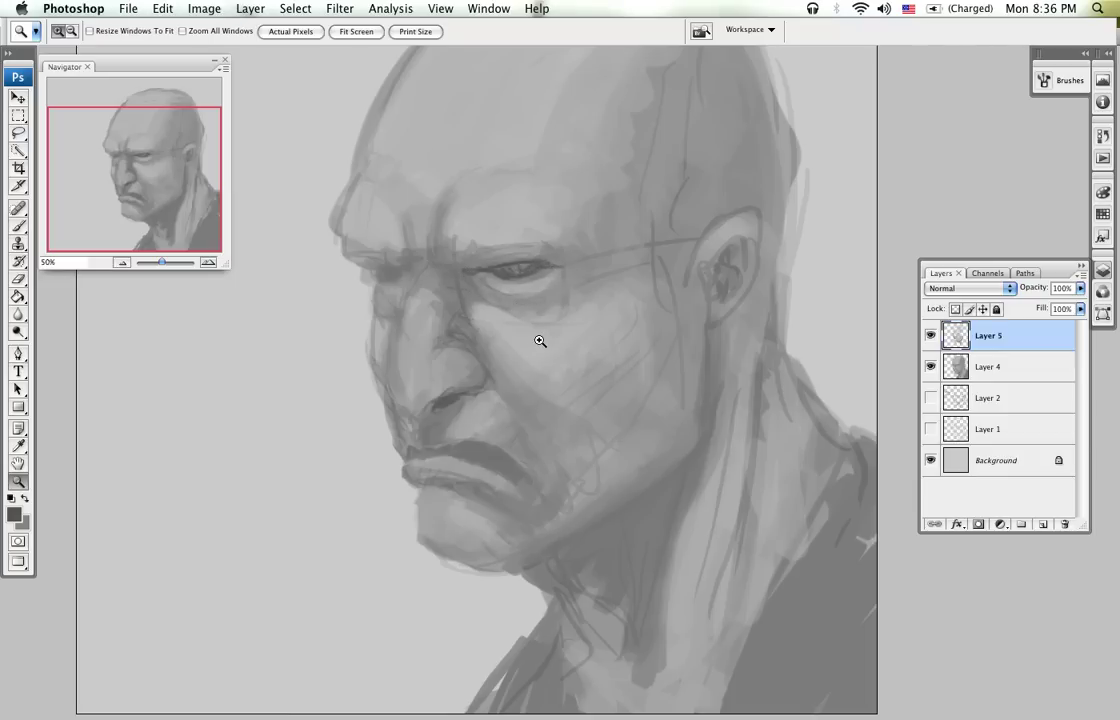
{"action": "left_click", "coordinate": [543, 350]}
{"action": "left_click", "coordinate": [521, 355]}
{"action": "left_click_drag", "start_coordinate": [507, 437], "coordinate": [642, 450]}
{"action": "key", "text": "b"}
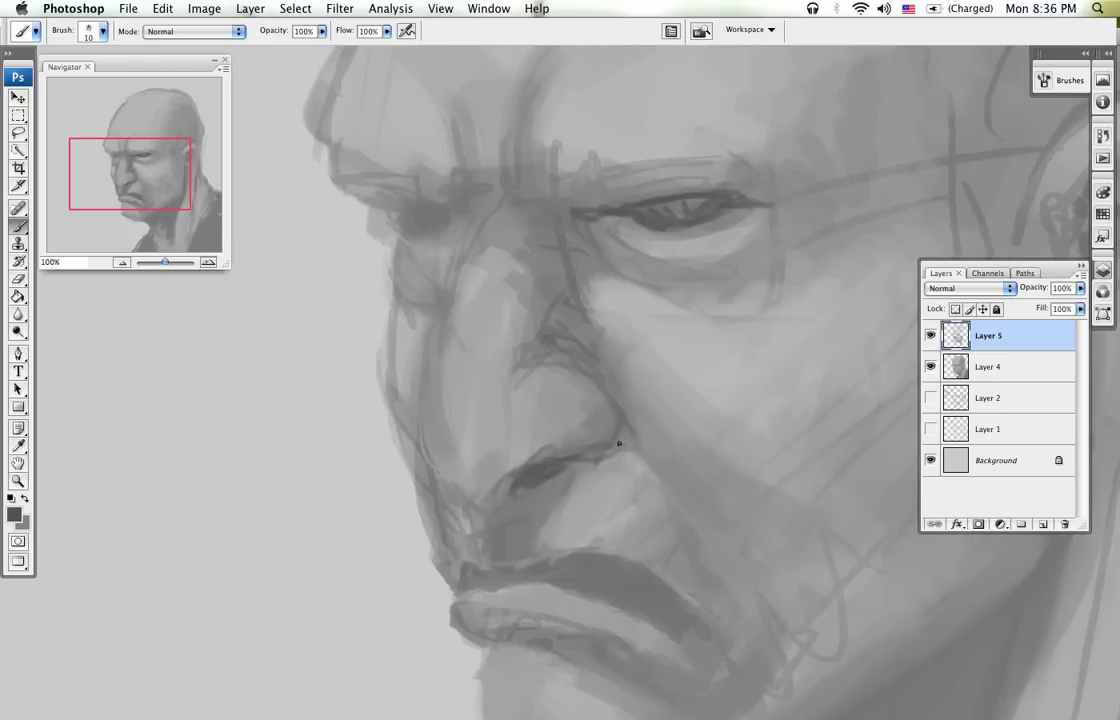
{"action": "left_click_drag", "start_coordinate": [404, 368], "coordinate": [420, 433]}
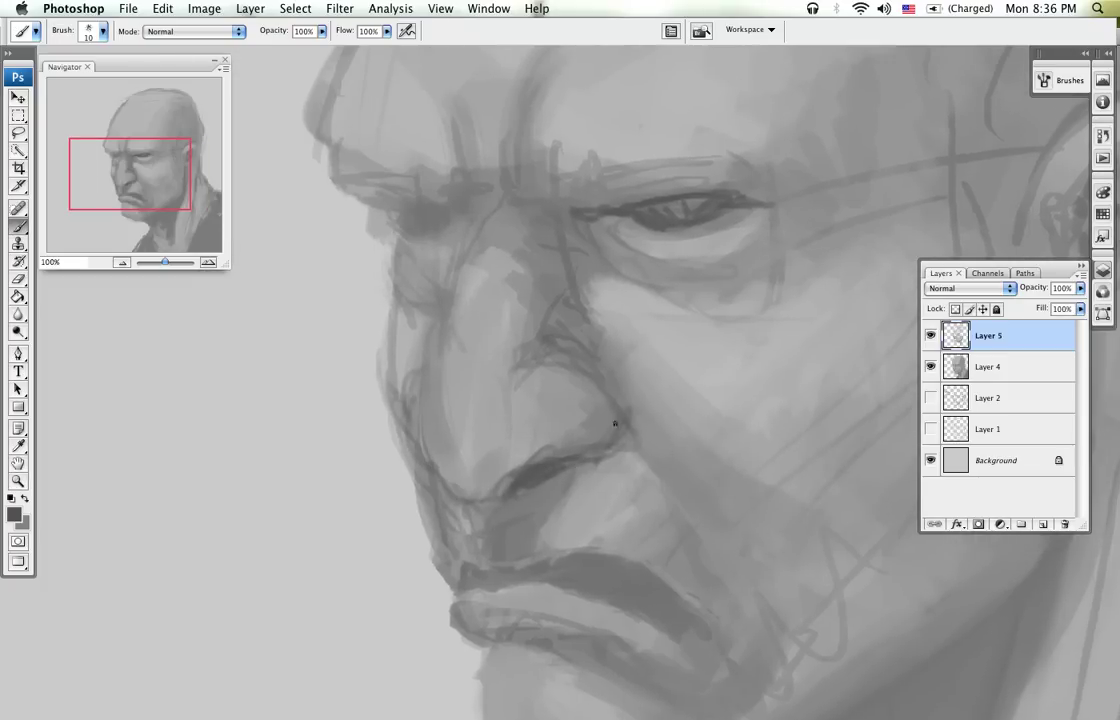
Step: Enlarge the brush to 40 px and shade around the nose wing with sampled greys, covering the sketch lines
{"action": "key", "text": "bracketright"}
{"action": "key", "text": "bracketright"}
{"action": "key", "text": "bracketright"}
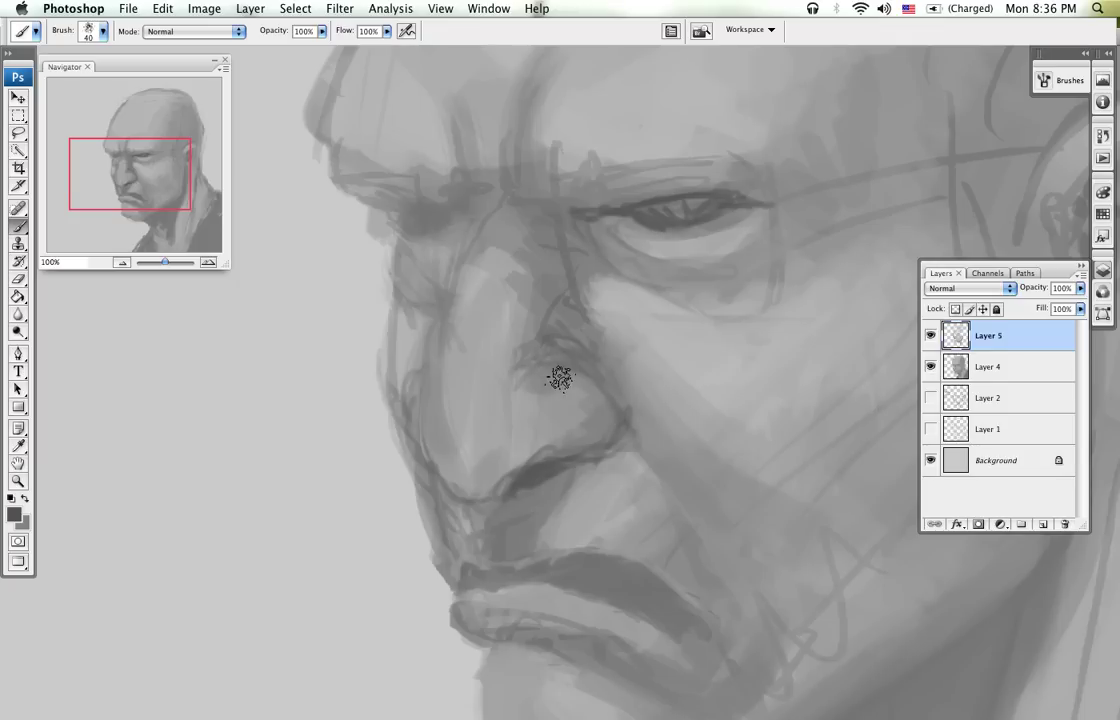
{"action": "left_click", "coordinate": [540, 418], "text": "alt"}
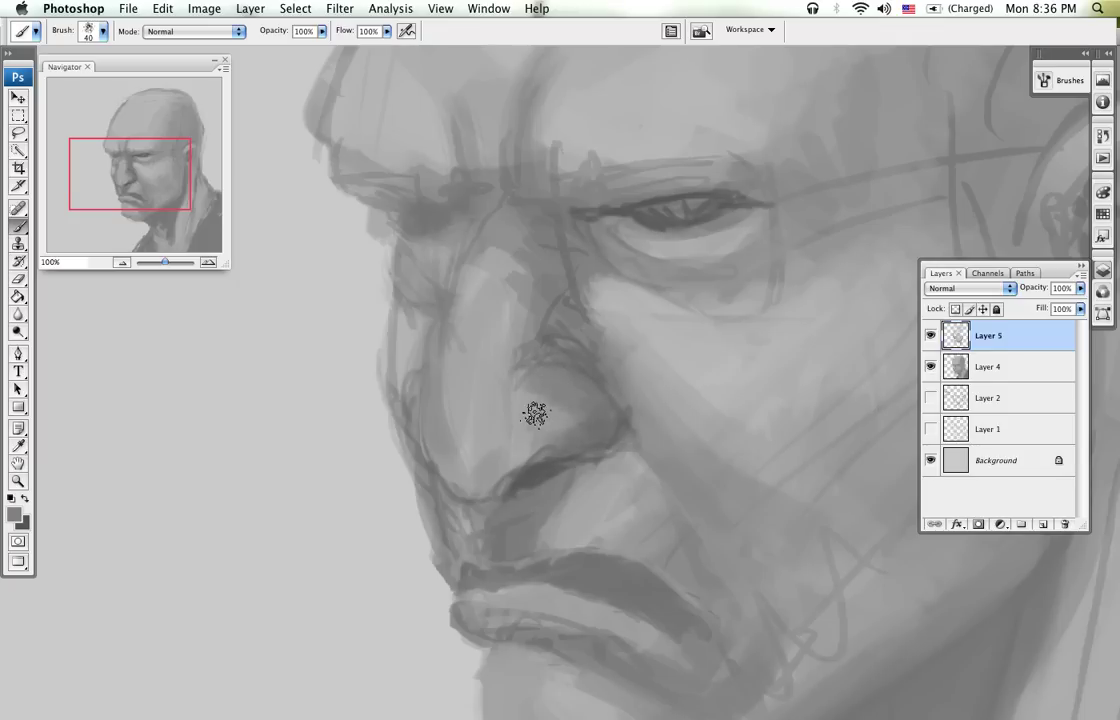
{"action": "mouse_move", "coordinate": [545, 390]}
{"action": "left_mouse_down"}
{"action": "mouse_move", "coordinate": [573, 415]}
{"action": "mouse_move", "coordinate": [537, 441]}
{"action": "mouse_move", "coordinate": [525, 412]}
{"action": "left_mouse_up"}
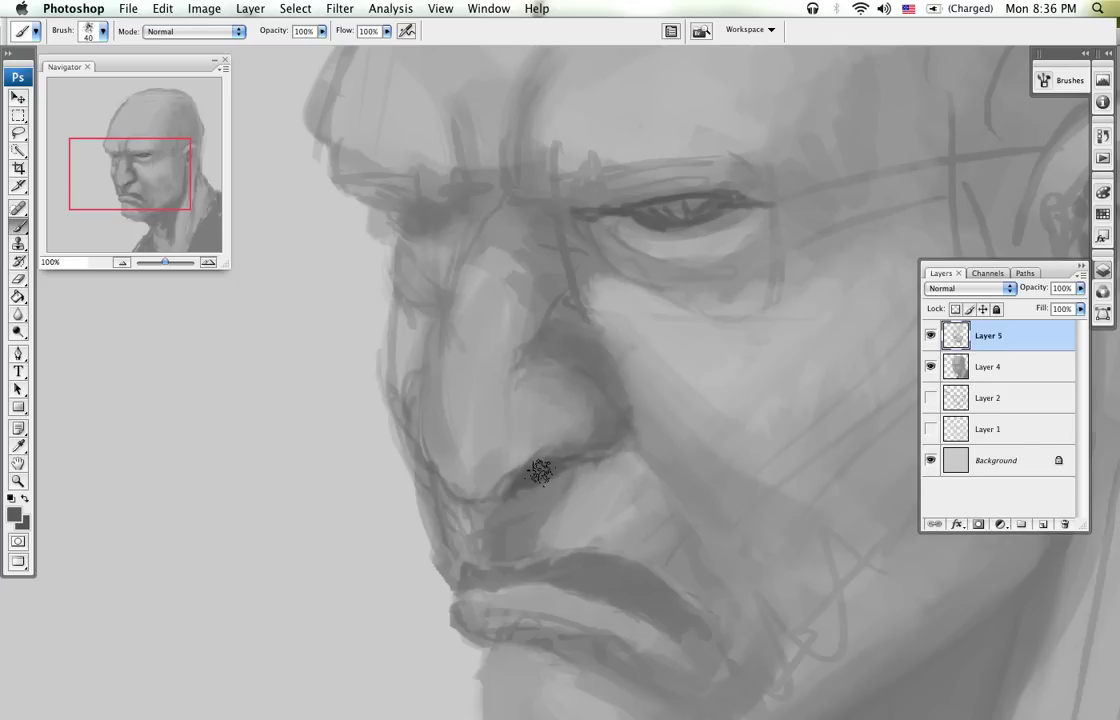
{"action": "left_click_drag", "start_coordinate": [605, 483], "coordinate": [585, 368]}
Step: Darken the line between the lips and smooth the lower lip with a lighter grey
{"action": "mouse_move", "coordinate": [625, 487]}
{"action": "left_mouse_down"}
{"action": "mouse_move", "coordinate": [537, 460]}
{"action": "mouse_move", "coordinate": [564, 455]}
{"action": "mouse_move", "coordinate": [437, 462]}
{"action": "left_mouse_up"}
{"action": "mouse_move", "coordinate": [533, 452]}
{"action": "left_mouse_down"}
{"action": "mouse_move", "coordinate": [586, 454]}
{"action": "mouse_move", "coordinate": [637, 498]}
{"action": "mouse_move", "coordinate": [563, 471]}
{"action": "mouse_move", "coordinate": [648, 498]}
{"action": "left_mouse_up"}
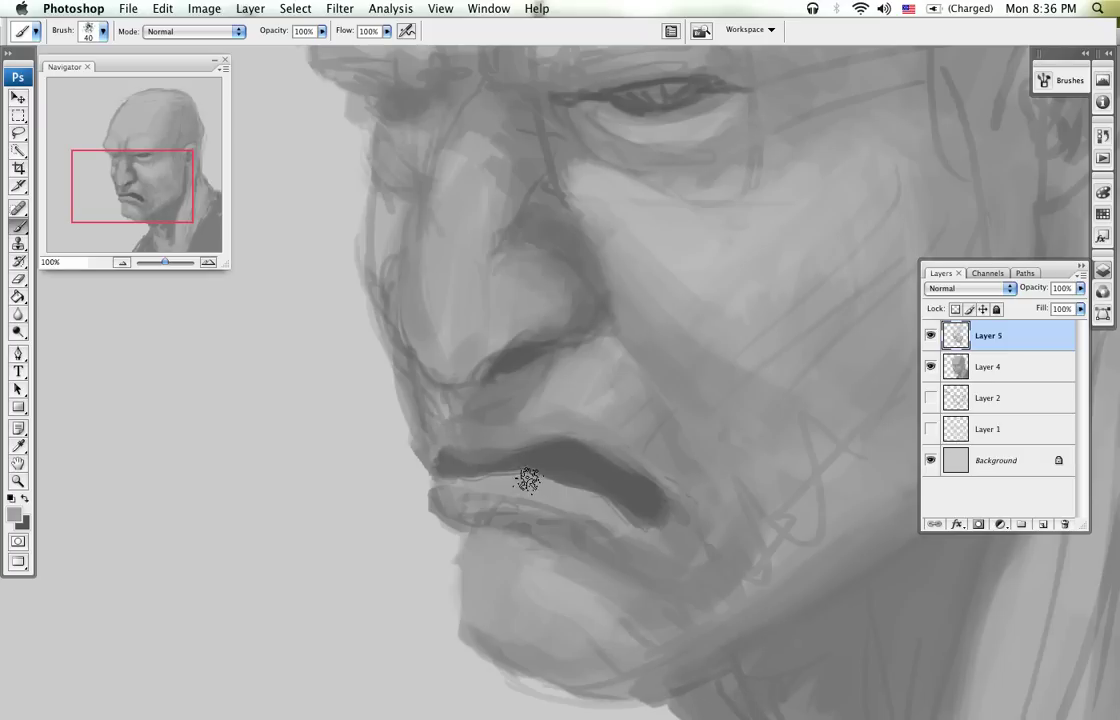
{"action": "mouse_move", "coordinate": [607, 497]}
{"action": "left_mouse_down"}
{"action": "mouse_move", "coordinate": [615, 515]}
{"action": "mouse_move", "coordinate": [650, 530]}
{"action": "left_mouse_up"}
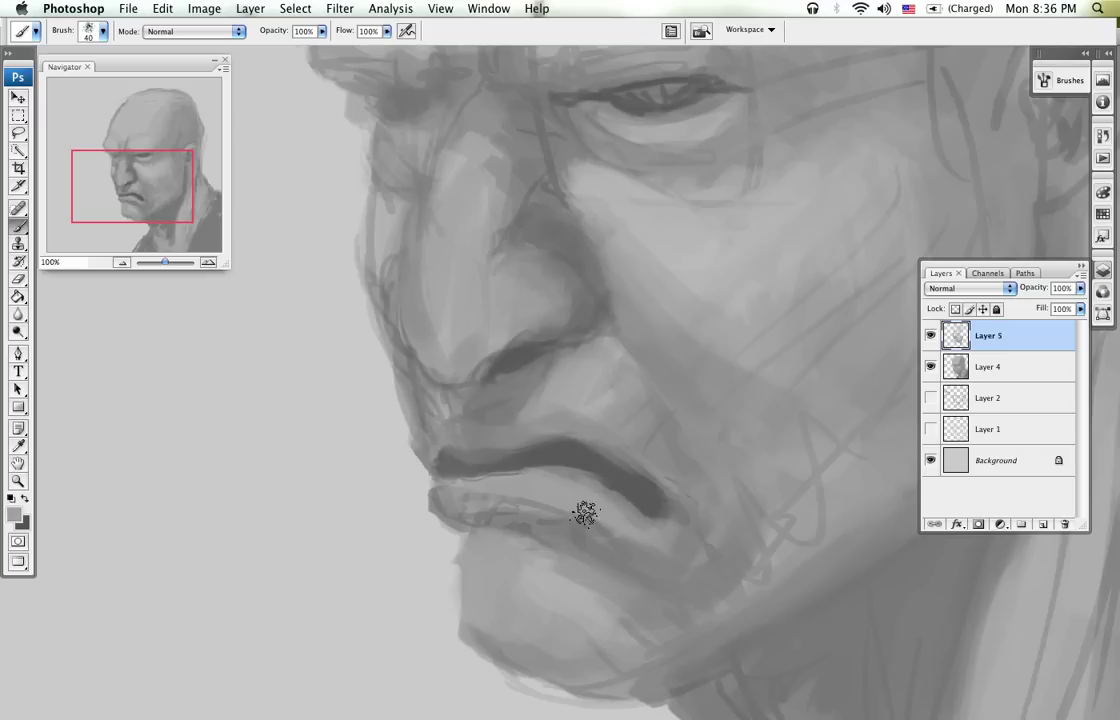
{"action": "mouse_move", "coordinate": [460, 489]}
{"action": "left_mouse_down"}
{"action": "mouse_move", "coordinate": [450, 502]}
{"action": "mouse_move", "coordinate": [592, 522]}
{"action": "mouse_move", "coordinate": [582, 505]}
{"action": "left_mouse_up"}
Step: Swap back to dark grey, reduce the brush to 15 px, and draw the lower lip's underside to the mouth corner
{"action": "key", "text": "x"}
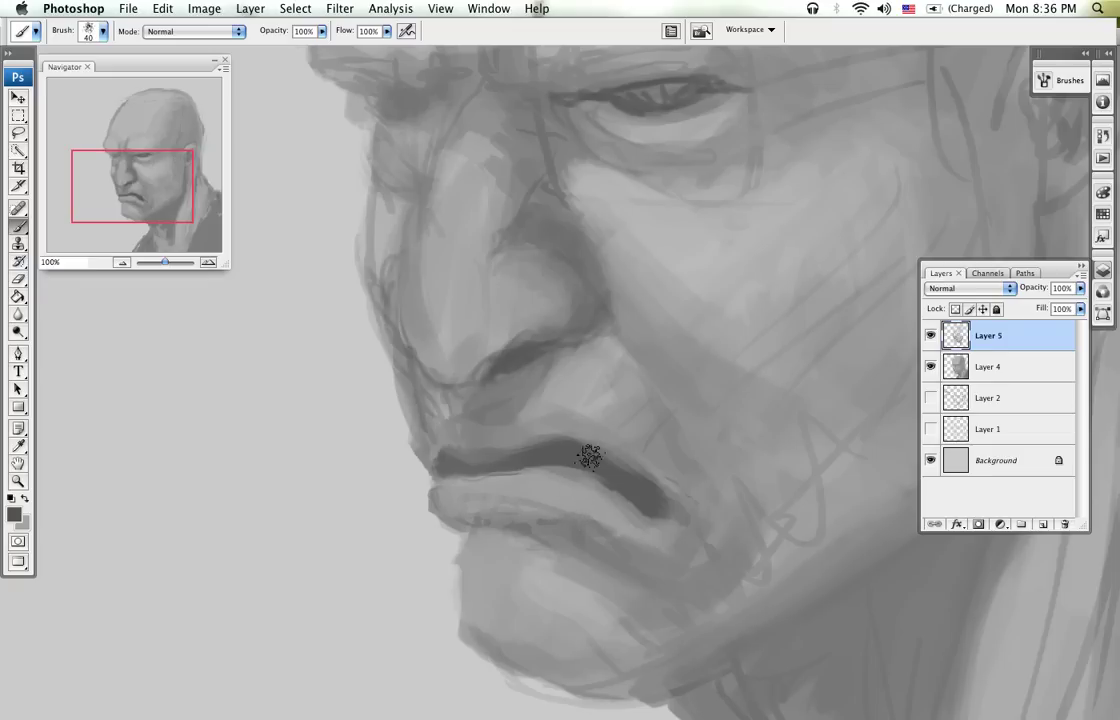
{"action": "key", "text": "bracketleft"}
{"action": "key", "text": "bracketleft"}
{"action": "key", "text": "bracketleft"}
{"action": "key", "text": "bracketleft"}
{"action": "key", "text": "bracketleft"}
{"action": "mouse_move", "coordinate": [478, 525]}
{"action": "left_mouse_down"}
{"action": "mouse_move", "coordinate": [563, 540]}
{"action": "mouse_move", "coordinate": [519, 528]}
{"action": "mouse_move", "coordinate": [617, 565]}
{"action": "mouse_move", "coordinate": [594, 541]}
{"action": "mouse_move", "coordinate": [662, 594]}
{"action": "mouse_move", "coordinate": [698, 595]}
{"action": "left_mouse_up"}
{"action": "left_click_drag", "start_coordinate": [742, 553], "coordinate": [697, 604]}
Step: Fill the near eye opening and the far eye socket with dark grey
{"action": "left_click_drag", "start_coordinate": [626, 311], "coordinate": [632, 411]}
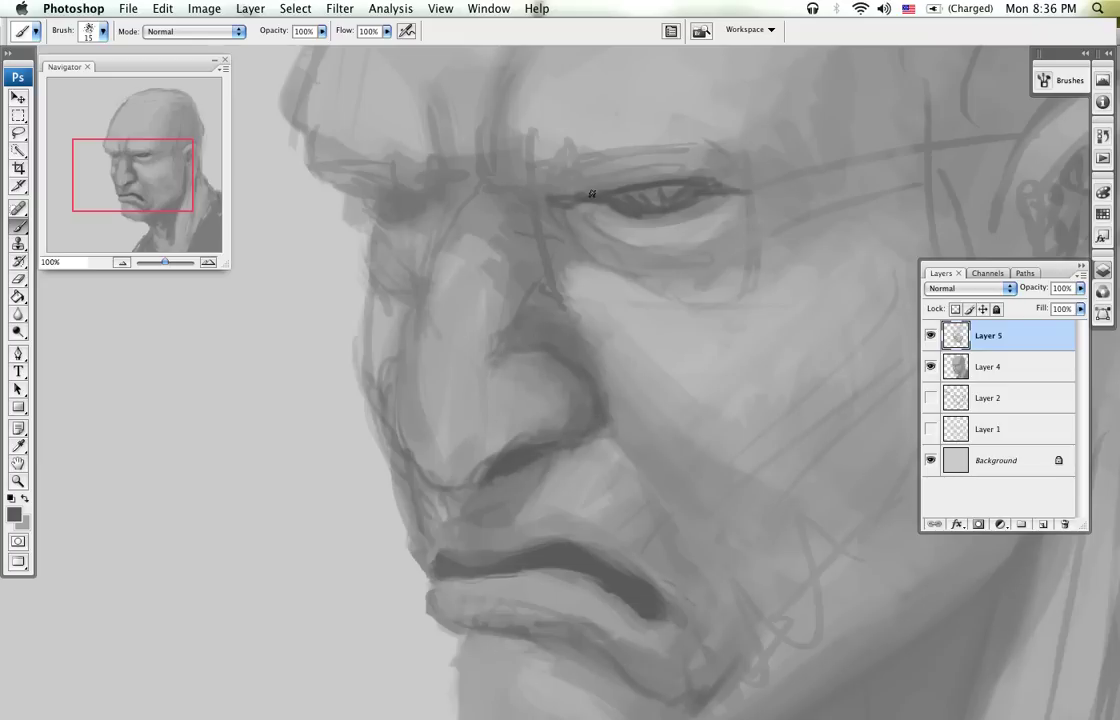
{"action": "mouse_move", "coordinate": [633, 210]}
{"action": "left_mouse_down"}
{"action": "mouse_move", "coordinate": [697, 186]}
{"action": "mouse_move", "coordinate": [587, 217]}
{"action": "left_mouse_up"}
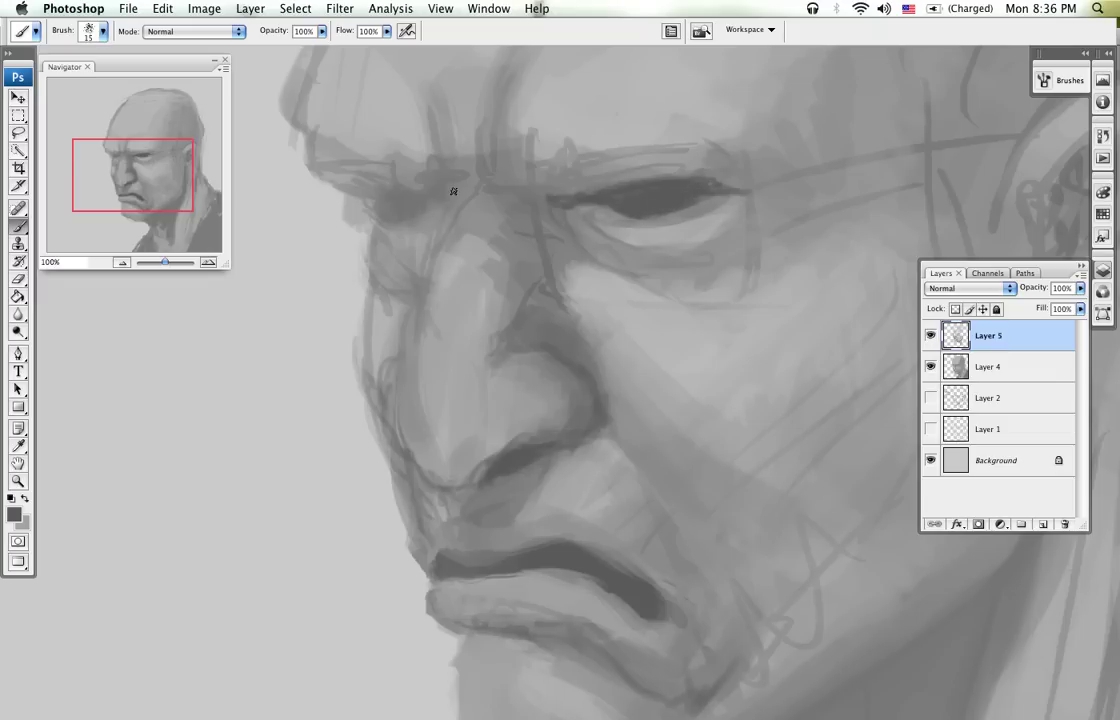
{"action": "mouse_move", "coordinate": [428, 196]}
{"action": "left_mouse_down"}
{"action": "mouse_move", "coordinate": [374, 191]}
{"action": "mouse_move", "coordinate": [432, 202]}
{"action": "mouse_move", "coordinate": [398, 218]}
{"action": "left_mouse_up"}
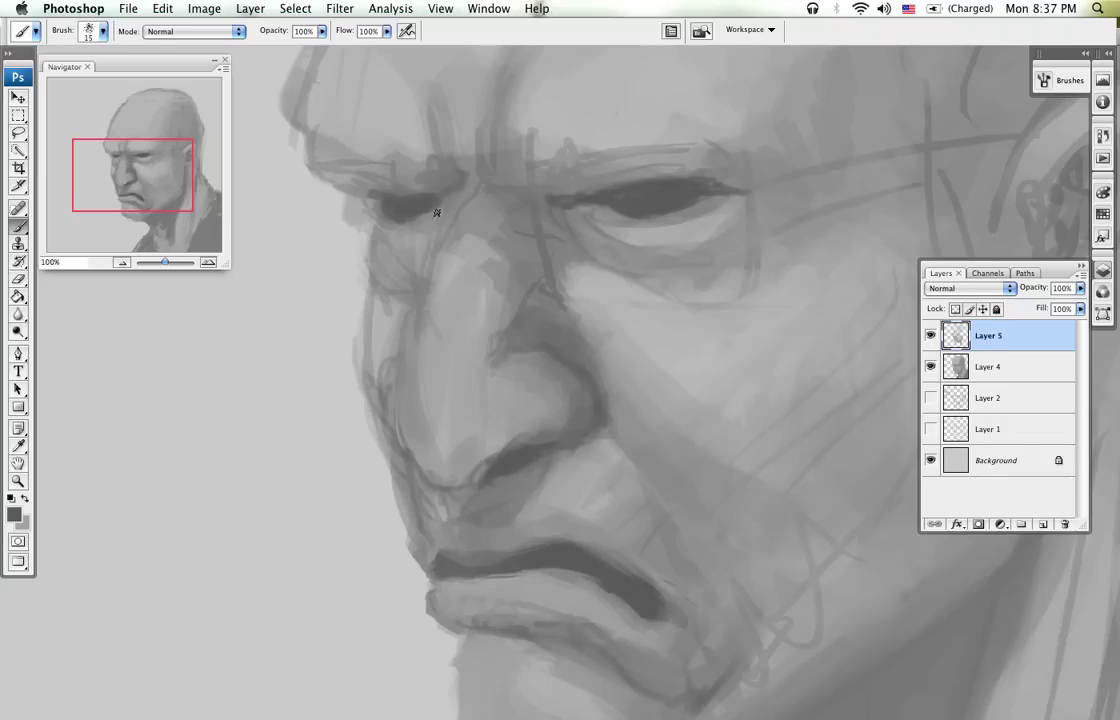
{"action": "left_click_drag", "start_coordinate": [435, 217], "coordinate": [394, 238]}
Step: Paint dark frown furrows between the brows up into the forehead and darken the far side of the nose bridge
{"action": "scroll", "coordinate": [438, 150], "scroll_direction": "up", "scroll_amount": 5}
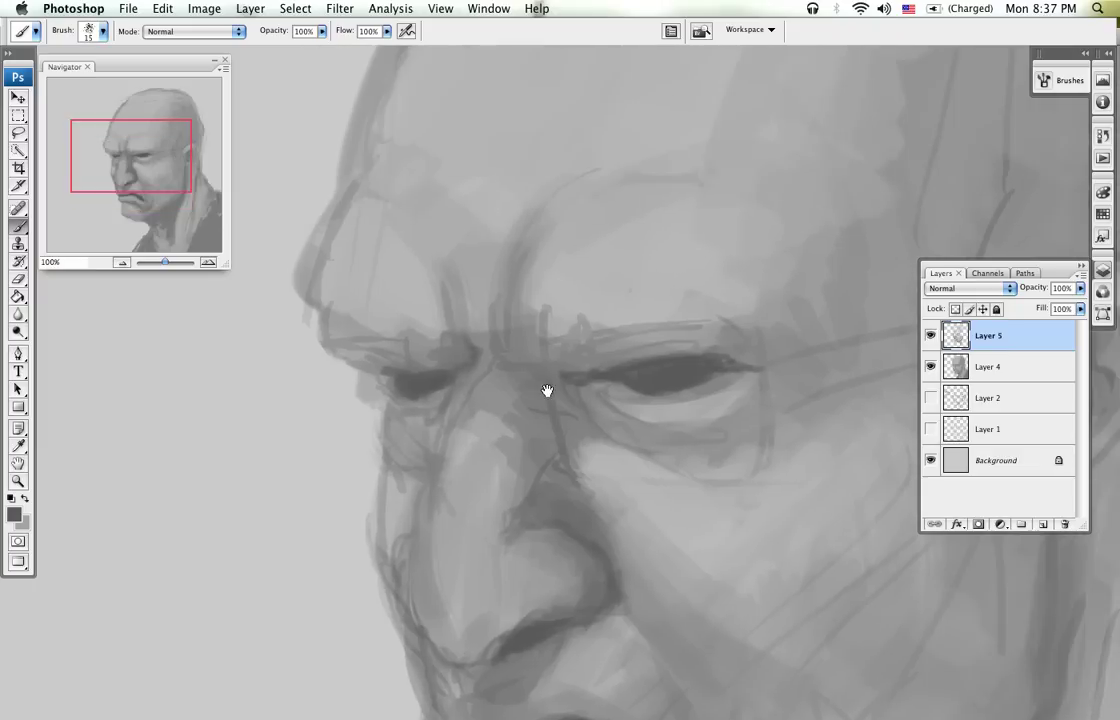
{"action": "left_click_drag", "start_coordinate": [585, 152], "coordinate": [490, 307]}
{"action": "left_click_drag", "start_coordinate": [503, 366], "coordinate": [490, 280]}
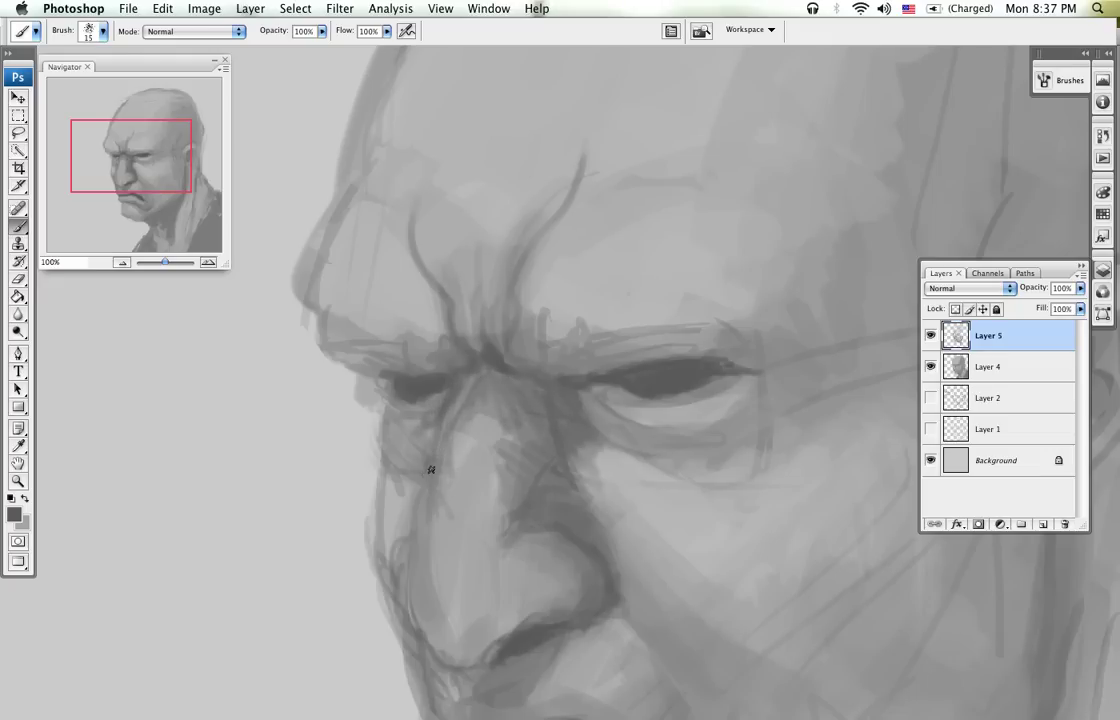
{"action": "left_click_drag", "start_coordinate": [426, 492], "coordinate": [415, 557]}
Step: Sample greys from the nose, enlarge the brush to 60 px, and blend a mid grey over the bridge and tip
{"action": "left_click", "coordinate": [469, 521], "text": "alt"}
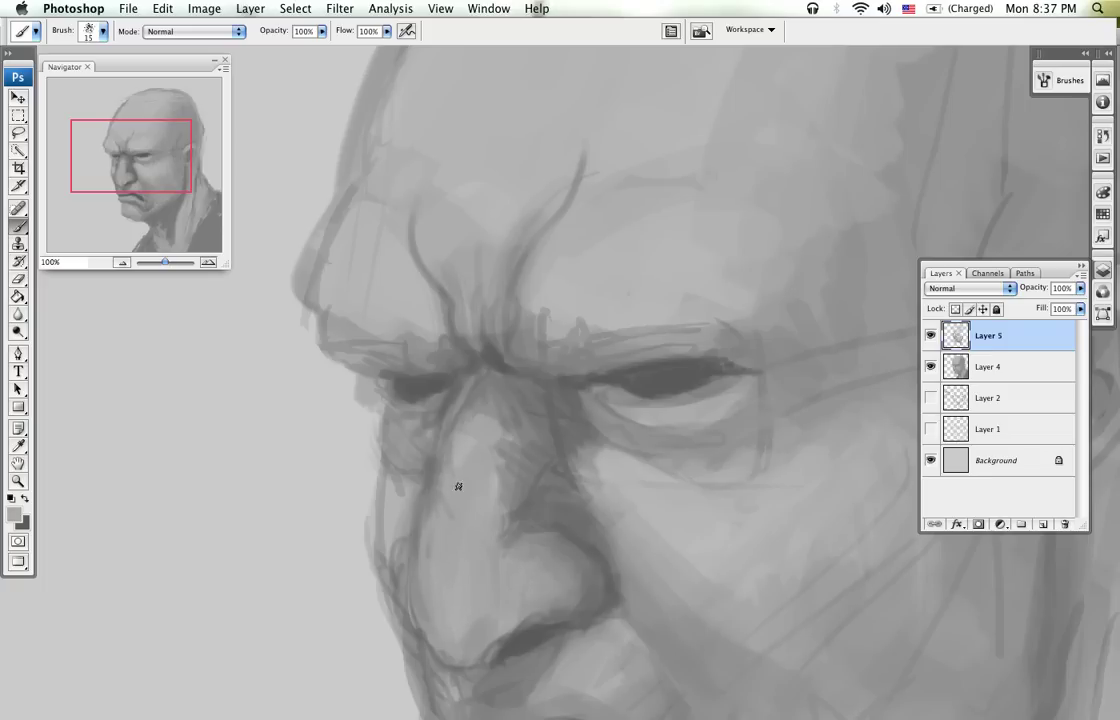
{"action": "left_click", "coordinate": [502, 426], "text": "alt"}
{"action": "key", "text": "bracketright"}
{"action": "key", "text": "bracketright"}
{"action": "key", "text": "bracketright"}
{"action": "key", "text": "bracketright"}
{"action": "left_click_drag", "start_coordinate": [447, 527], "coordinate": [488, 513]}
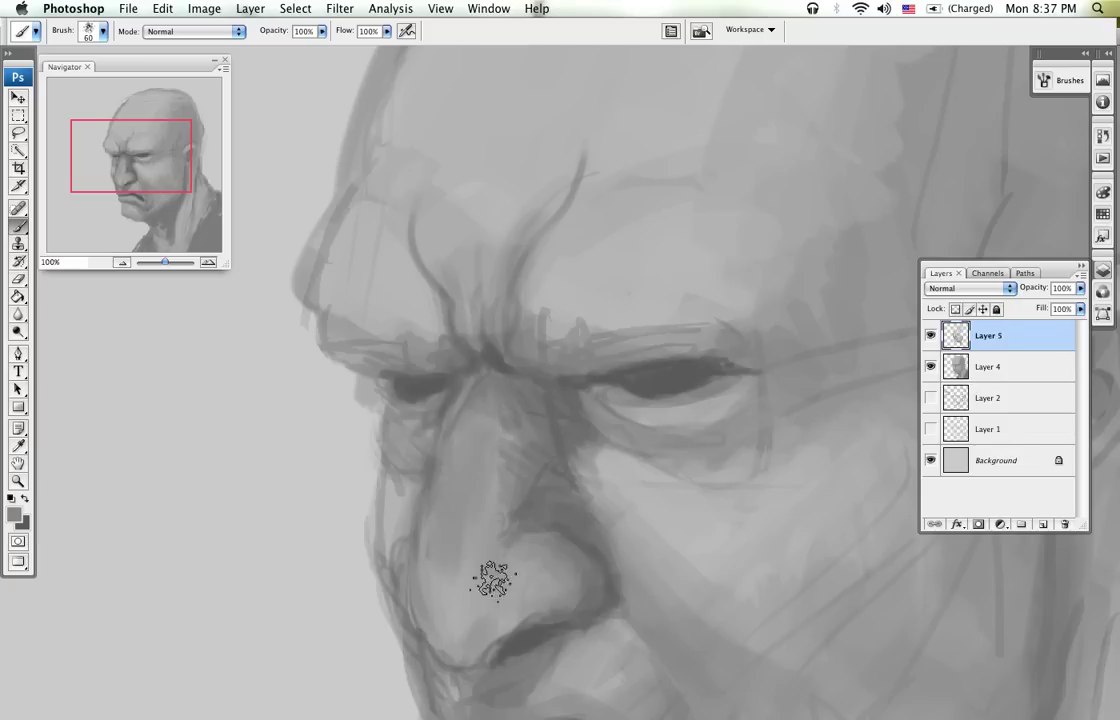
{"action": "mouse_move", "coordinate": [508, 608]}
{"action": "left_mouse_down"}
{"action": "mouse_move", "coordinate": [512, 557]}
{"action": "mouse_move", "coordinate": [466, 470]}
{"action": "mouse_move", "coordinate": [498, 447]}
{"action": "left_mouse_up"}
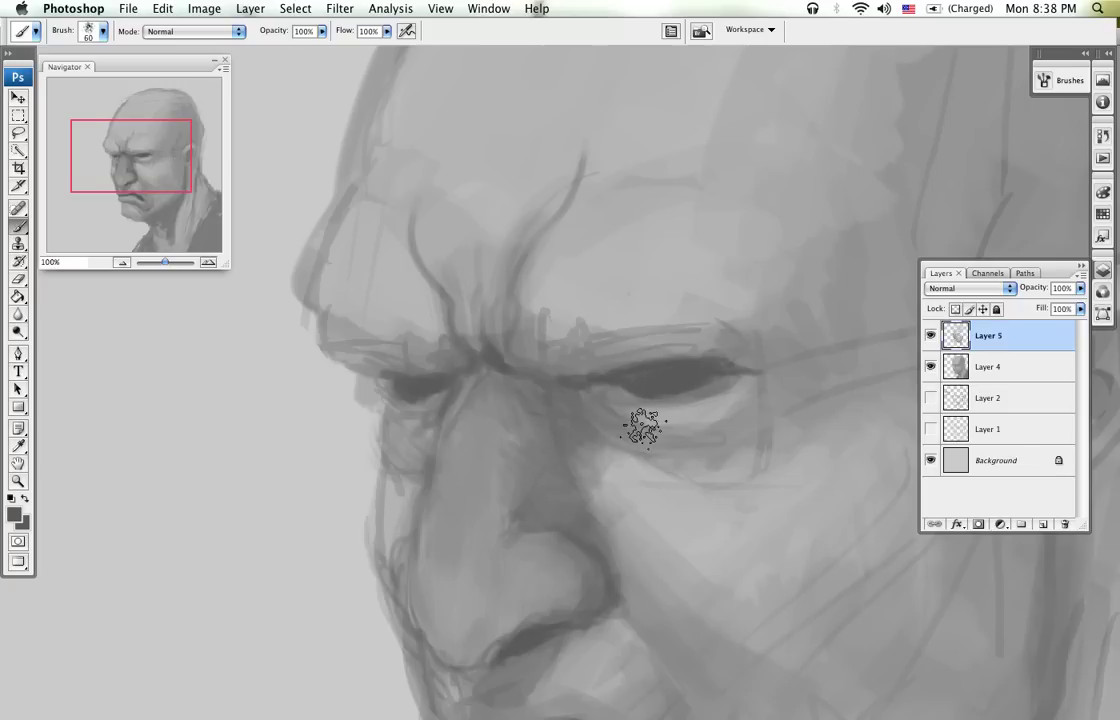
Step: Shade the bag and the hollow under the near eye with soft grey strokes using the 60 px brush
{"action": "left_click_drag", "start_coordinate": [618, 428], "coordinate": [700, 452]}
{"action": "left_click_drag", "start_coordinate": [604, 450], "coordinate": [690, 457]}
{"action": "left_click_drag", "start_coordinate": [630, 420], "coordinate": [722, 420]}
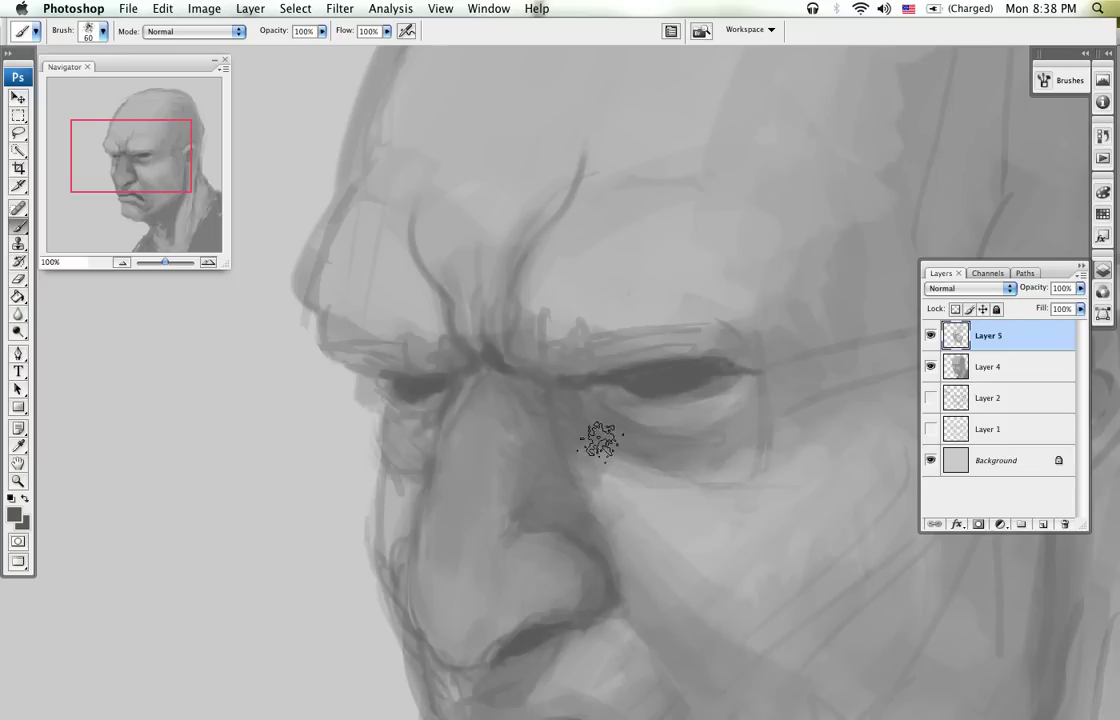
{"action": "key", "text": "z"}
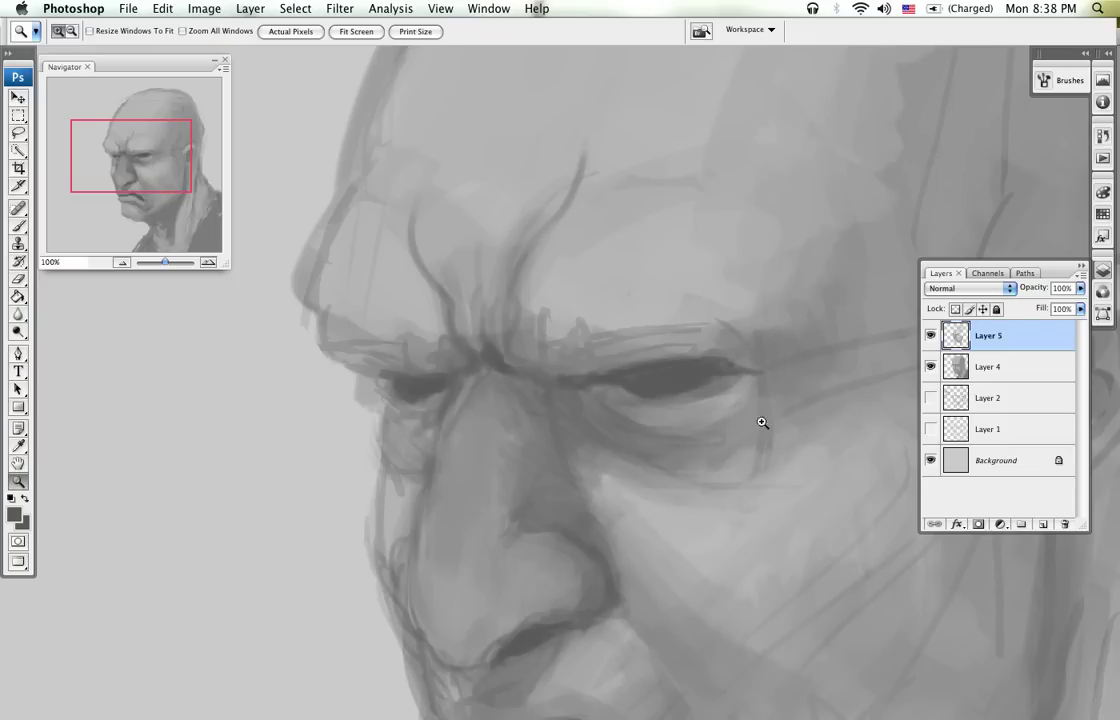
{"action": "left_click", "coordinate": [757, 487], "text": "alt"}
{"action": "left_click_drag", "start_coordinate": [757, 487], "coordinate": [632, 365]}
{"action": "key", "text": "b"}
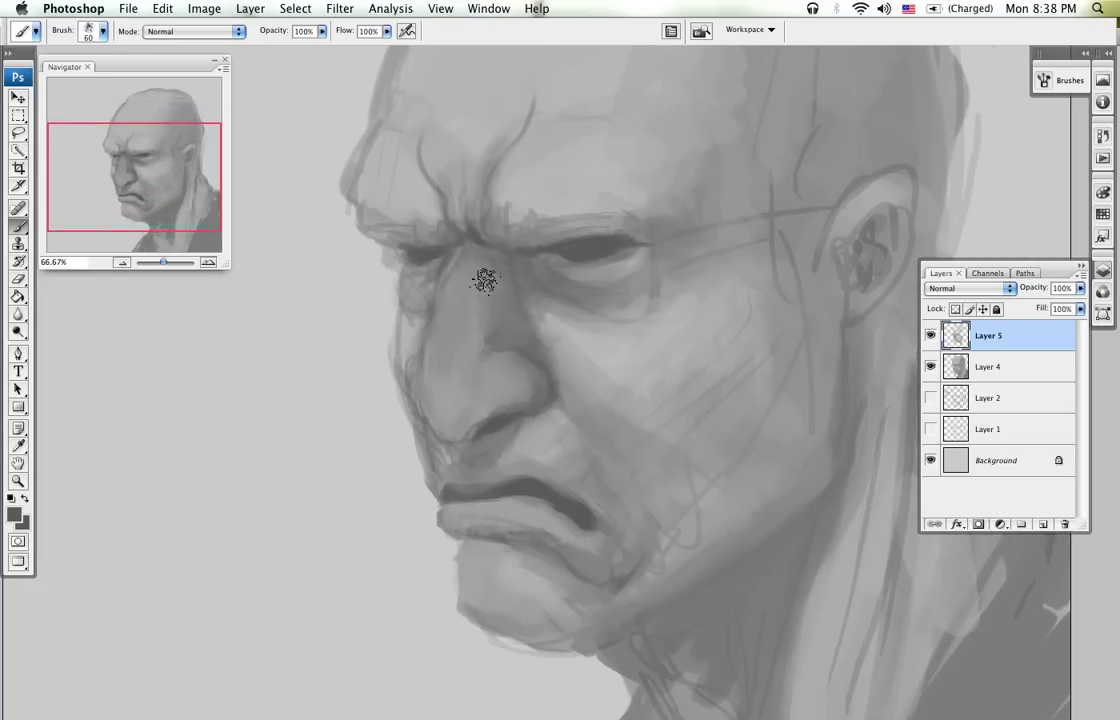
Step: Blend sampled light grey over the nose ridge and tip, softening the sketch line on the nose's far side
{"action": "left_click", "coordinate": [407, 190], "text": "alt"}
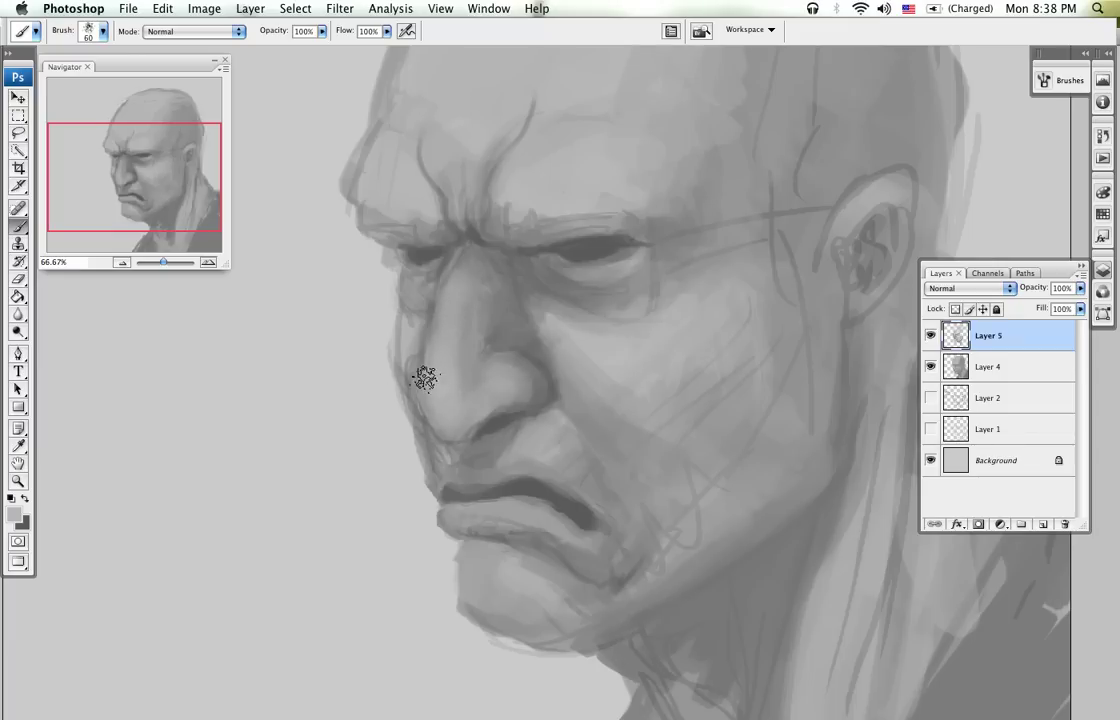
{"action": "left_click_drag", "start_coordinate": [577, 560], "coordinate": [486, 448]}
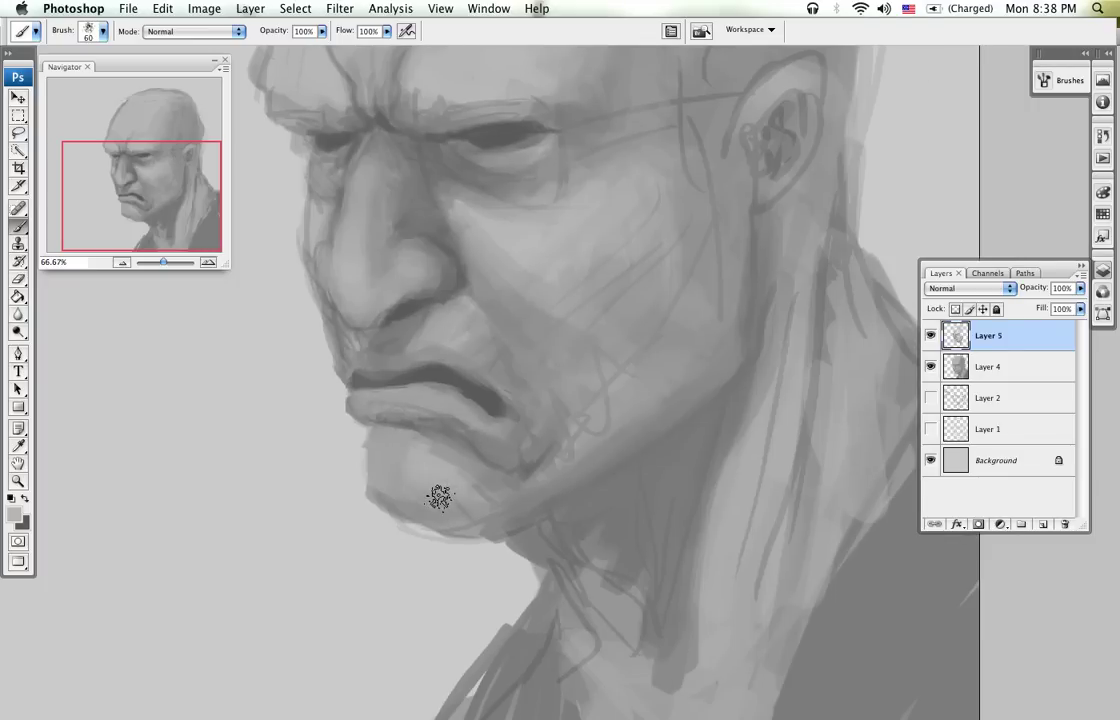
{"action": "key", "text": "alt"}
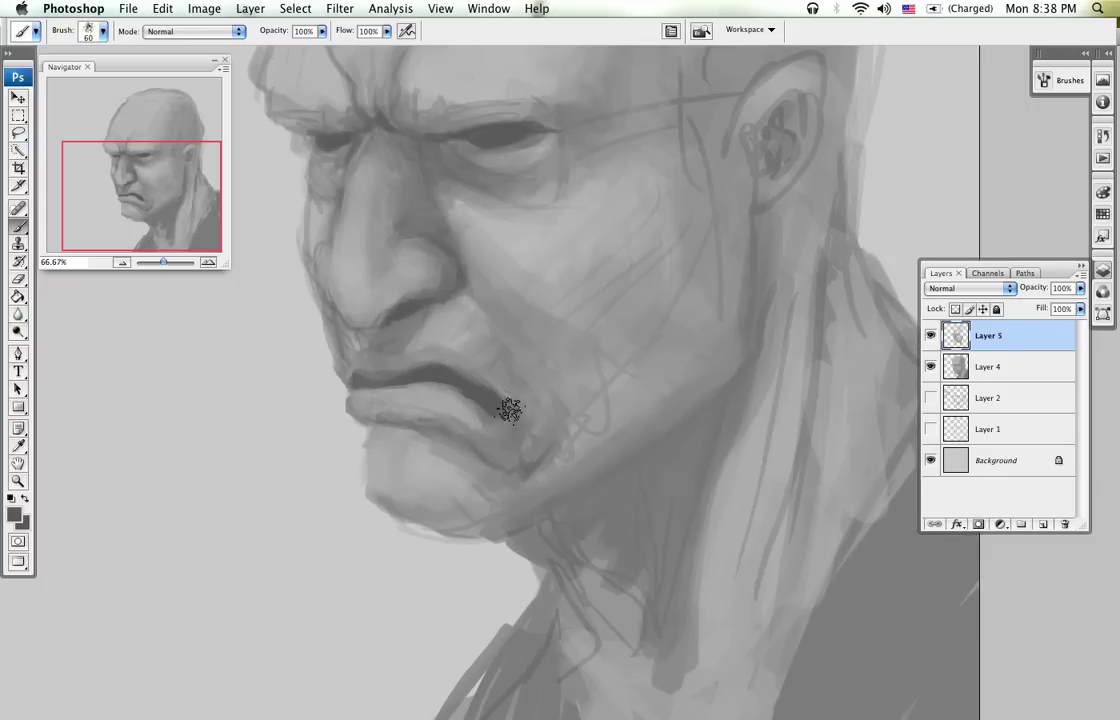
Step: Sample nearby greys and darken the shadow beneath the jawline from the chin up toward the ear
{"action": "left_click", "coordinate": [550, 352], "text": "alt"}
{"action": "mouse_move", "coordinate": [725, 387]}
{"action": "left_mouse_down"}
{"action": "mouse_move", "coordinate": [625, 339]}
{"action": "mouse_move", "coordinate": [562, 416]}
{"action": "left_mouse_up"}
{"action": "left_click", "coordinate": [589, 426], "text": "alt"}
{"action": "left_click", "coordinate": [388, 350], "text": "alt"}
{"action": "mouse_move", "coordinate": [660, 258]}
{"action": "left_mouse_down"}
{"action": "mouse_move", "coordinate": [673, 168]}
{"action": "mouse_move", "coordinate": [603, 460]}
{"action": "mouse_move", "coordinate": [656, 318]}
{"action": "mouse_move", "coordinate": [583, 492]}
{"action": "mouse_move", "coordinate": [538, 530]}
{"action": "mouse_move", "coordinate": [593, 418]}
{"action": "mouse_move", "coordinate": [531, 510]}
{"action": "mouse_move", "coordinate": [516, 504]}
{"action": "mouse_move", "coordinate": [529, 447]}
{"action": "mouse_move", "coordinate": [488, 481]}
{"action": "mouse_move", "coordinate": [439, 486]}
{"action": "mouse_move", "coordinate": [658, 346]}
{"action": "mouse_move", "coordinate": [462, 486]}
{"action": "mouse_move", "coordinate": [535, 574]}
{"action": "mouse_move", "coordinate": [516, 596]}
{"action": "mouse_move", "coordinate": [558, 638]}
{"action": "mouse_move", "coordinate": [570, 673]}
{"action": "mouse_move", "coordinate": [571, 578]}
{"action": "mouse_move", "coordinate": [628, 390]}
{"action": "mouse_move", "coordinate": [596, 540]}
{"action": "mouse_move", "coordinate": [668, 213]}
{"action": "left_mouse_up"}
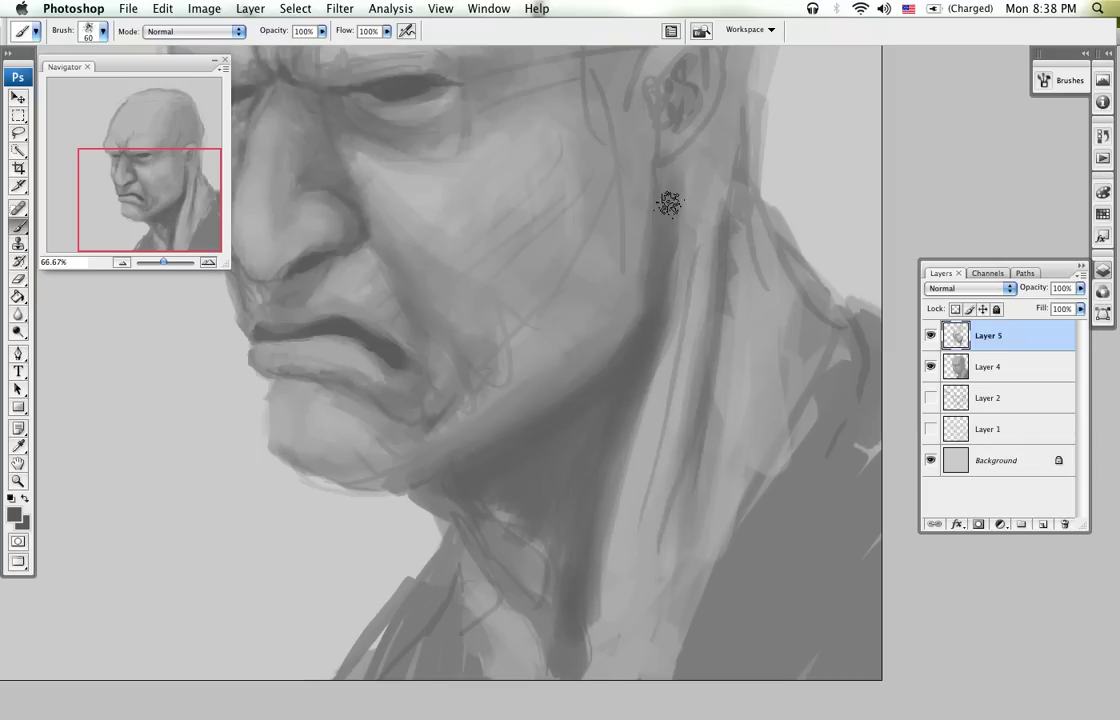
Step: Paint long dark strokes down the side of the neck from below the ear and soften them with light grey
{"action": "left_click_drag", "start_coordinate": [652, 370], "coordinate": [600, 610]}
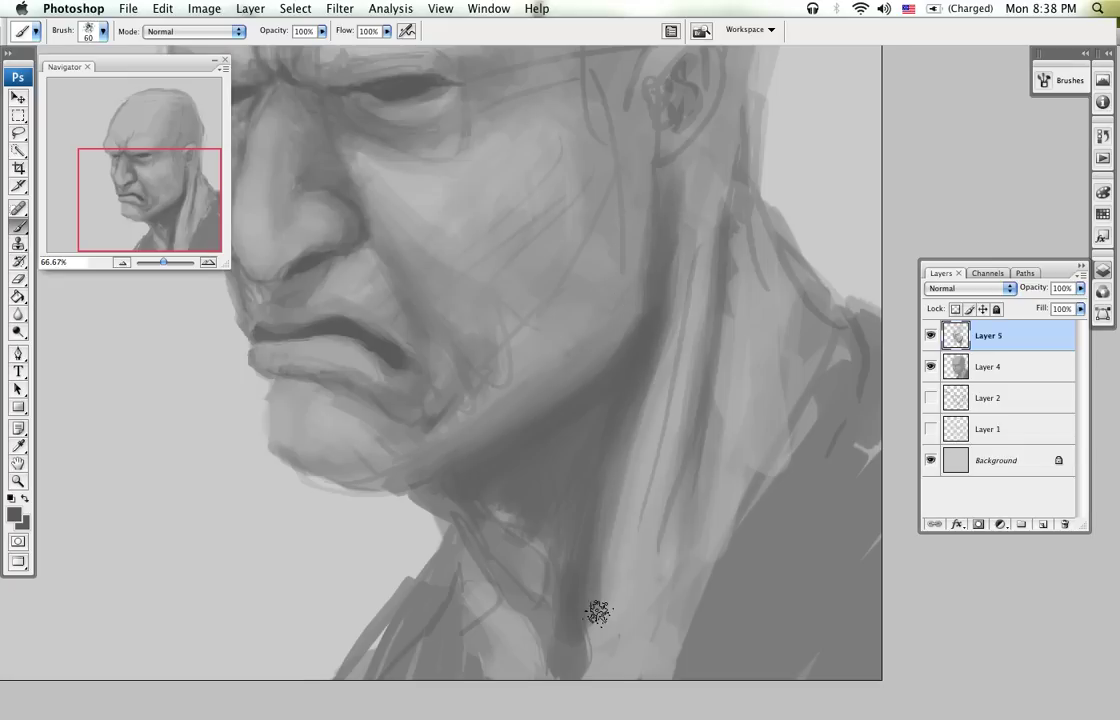
{"action": "mouse_move", "coordinate": [660, 235]}
{"action": "left_mouse_down"}
{"action": "mouse_move", "coordinate": [675, 346]}
{"action": "mouse_move", "coordinate": [644, 561]}
{"action": "mouse_move", "coordinate": [664, 481]}
{"action": "mouse_move", "coordinate": [602, 660]}
{"action": "left_mouse_up"}
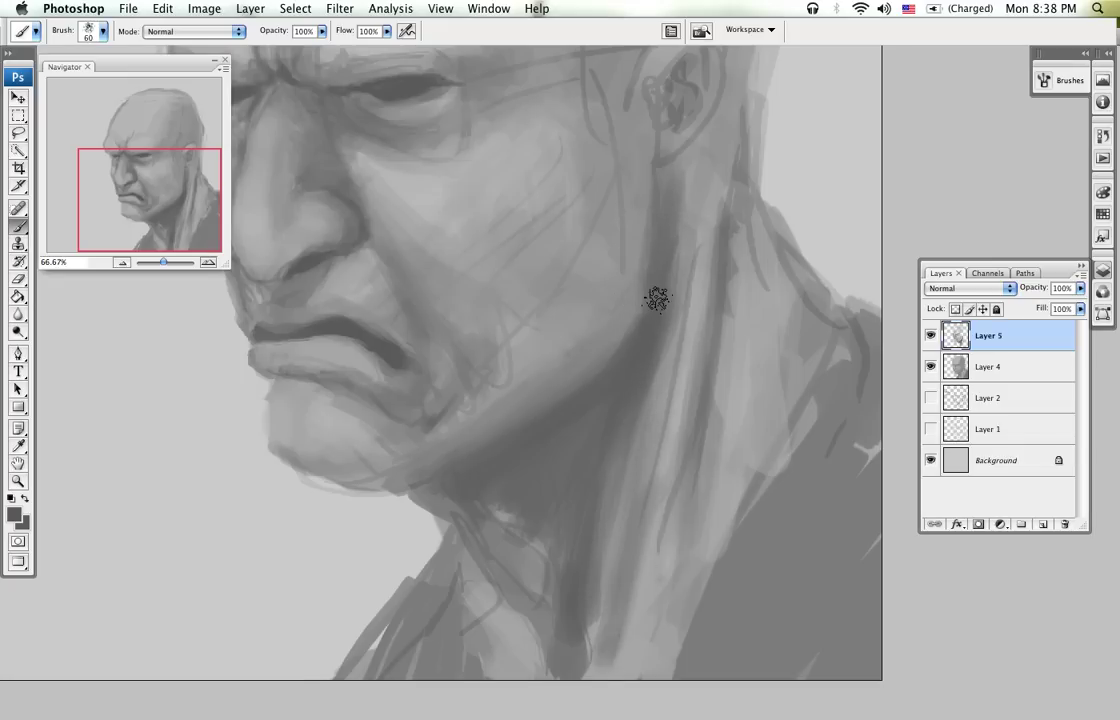
{"action": "left_click", "coordinate": [695, 325], "text": "alt"}
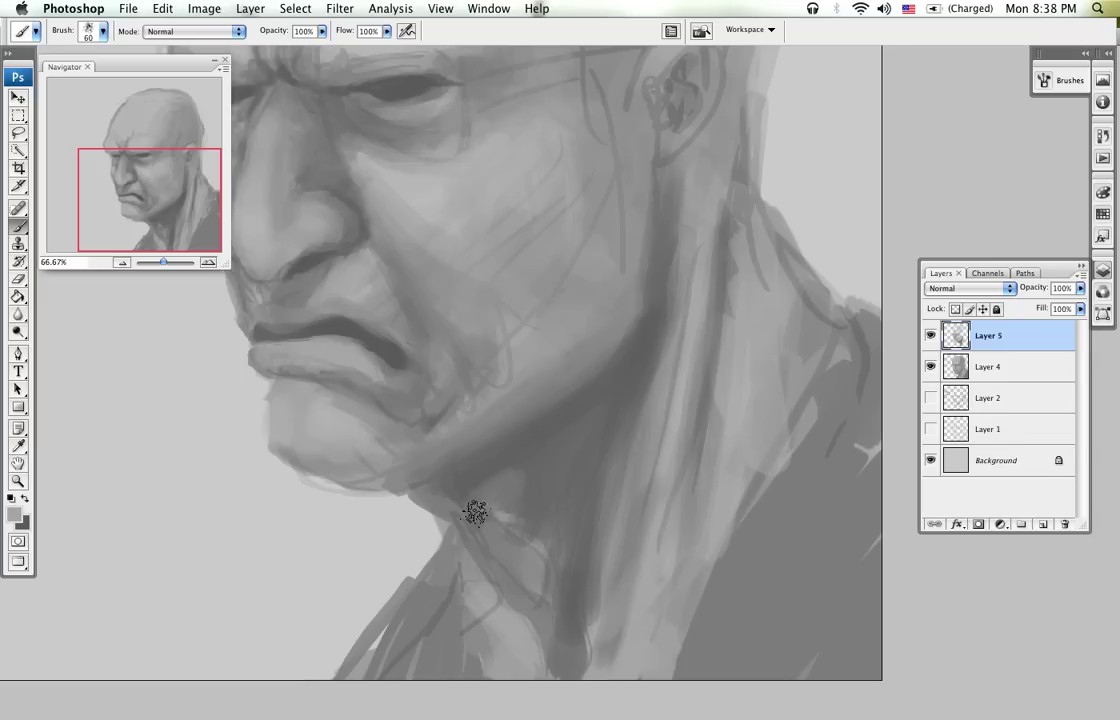
Step: Cover the sketch lines on the throat beneath the chin with sampled mid and light greys
{"action": "left_click", "coordinate": [547, 452], "text": "alt"}
{"action": "mouse_move", "coordinate": [508, 527]}
{"action": "left_mouse_down"}
{"action": "mouse_move", "coordinate": [541, 598]}
{"action": "mouse_move", "coordinate": [542, 556]}
{"action": "left_mouse_up"}
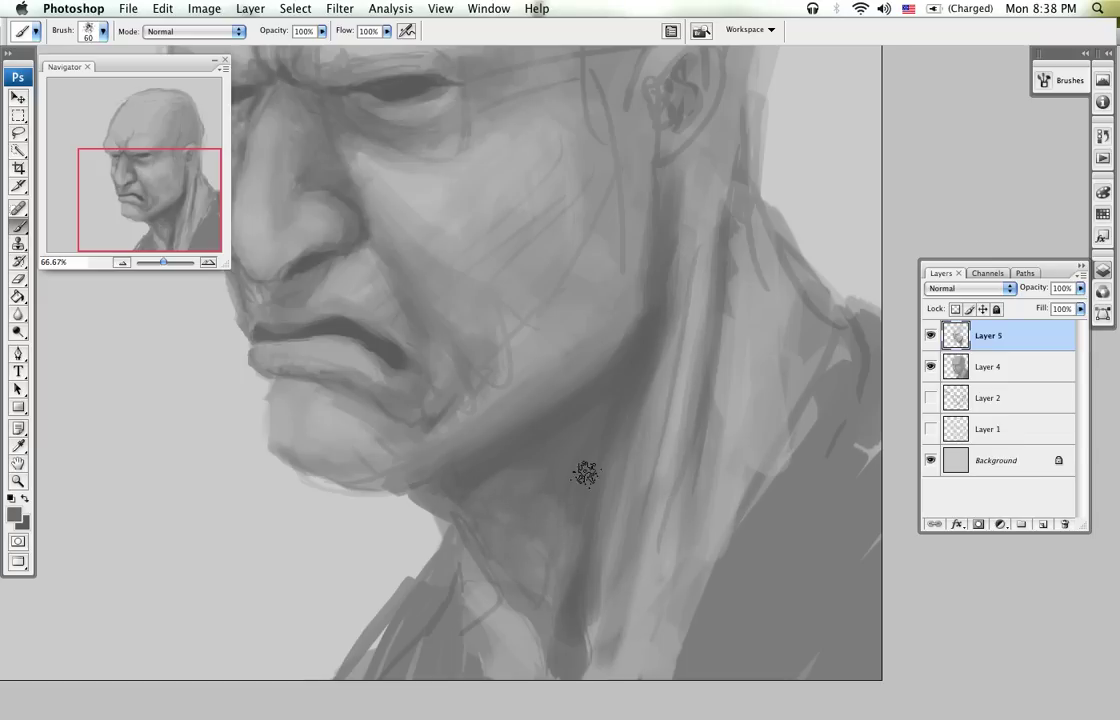
{"action": "left_click", "coordinate": [527, 607], "text": "alt"}
{"action": "left_click_drag", "start_coordinate": [556, 640], "coordinate": [560, 672]}
{"action": "left_click_drag", "start_coordinate": [482, 502], "coordinate": [519, 504]}
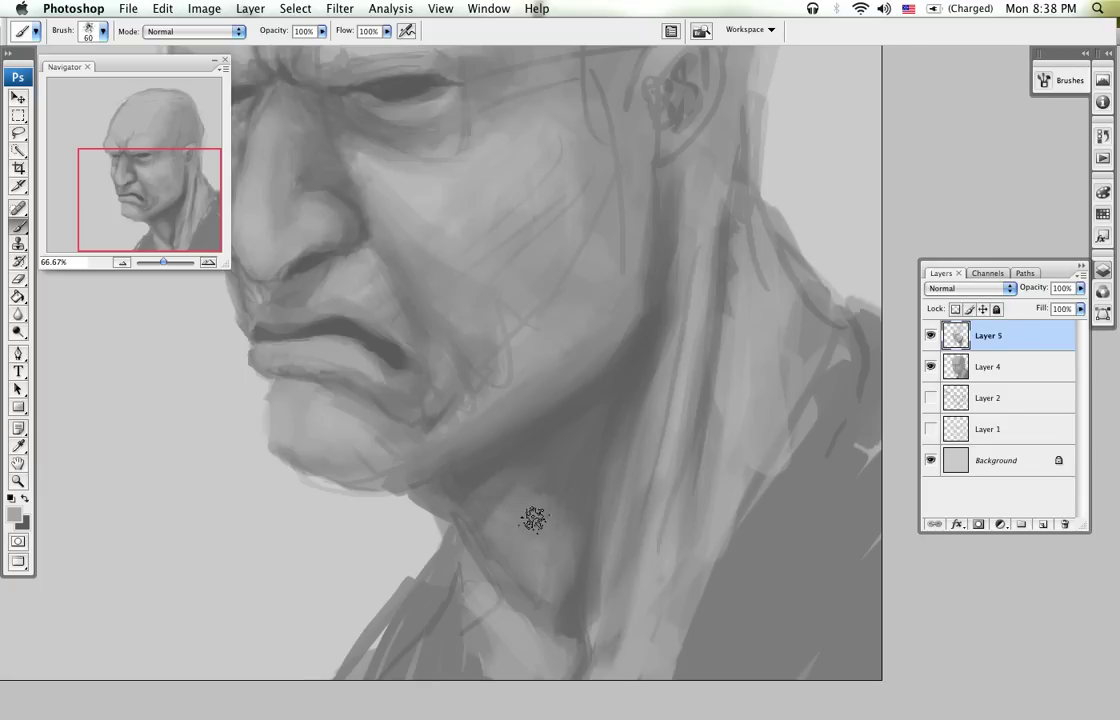
Step: Paint dark grey strokes from the jaw down the throat and along the side and back of the neck
{"action": "left_click_drag", "start_coordinate": [630, 367], "coordinate": [553, 530]}
{"action": "left_click_drag", "start_coordinate": [594, 465], "coordinate": [563, 608]}
{"action": "left_click_drag", "start_coordinate": [660, 337], "coordinate": [590, 497]}
{"action": "left_click_drag", "start_coordinate": [650, 355], "coordinate": [607, 552]}
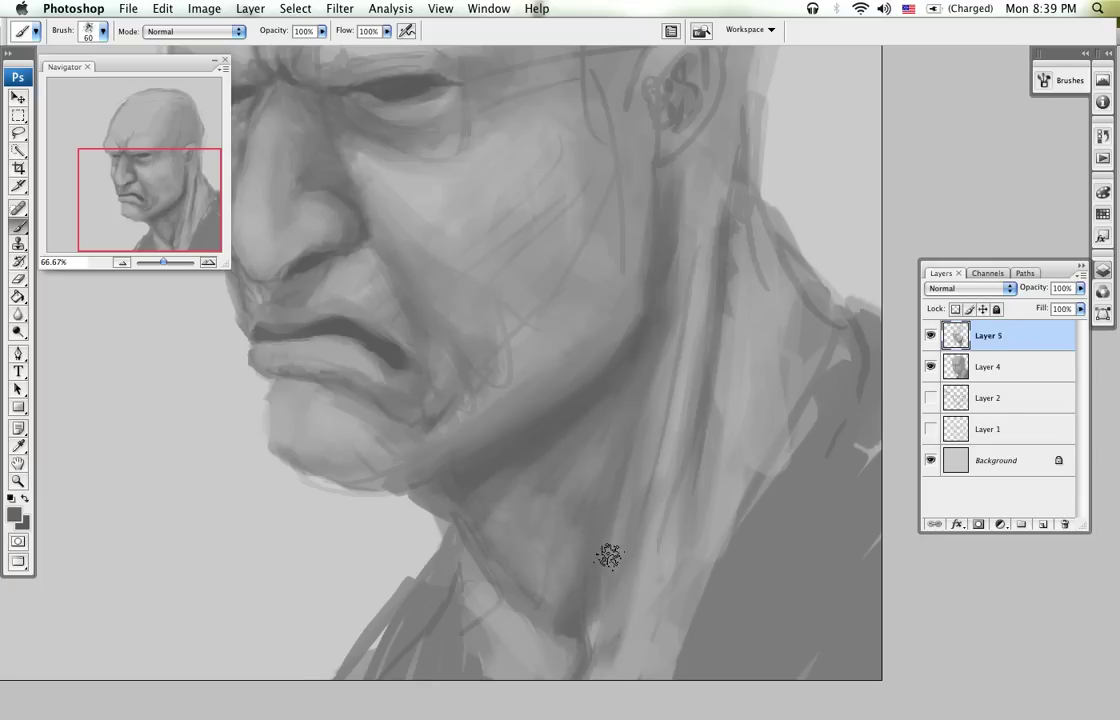
{"action": "left_click_drag", "start_coordinate": [732, 249], "coordinate": [672, 512]}
{"action": "mouse_move", "coordinate": [742, 318]}
{"action": "left_mouse_down"}
{"action": "mouse_move", "coordinate": [745, 220]}
{"action": "mouse_move", "coordinate": [716, 505]}
{"action": "left_mouse_up"}
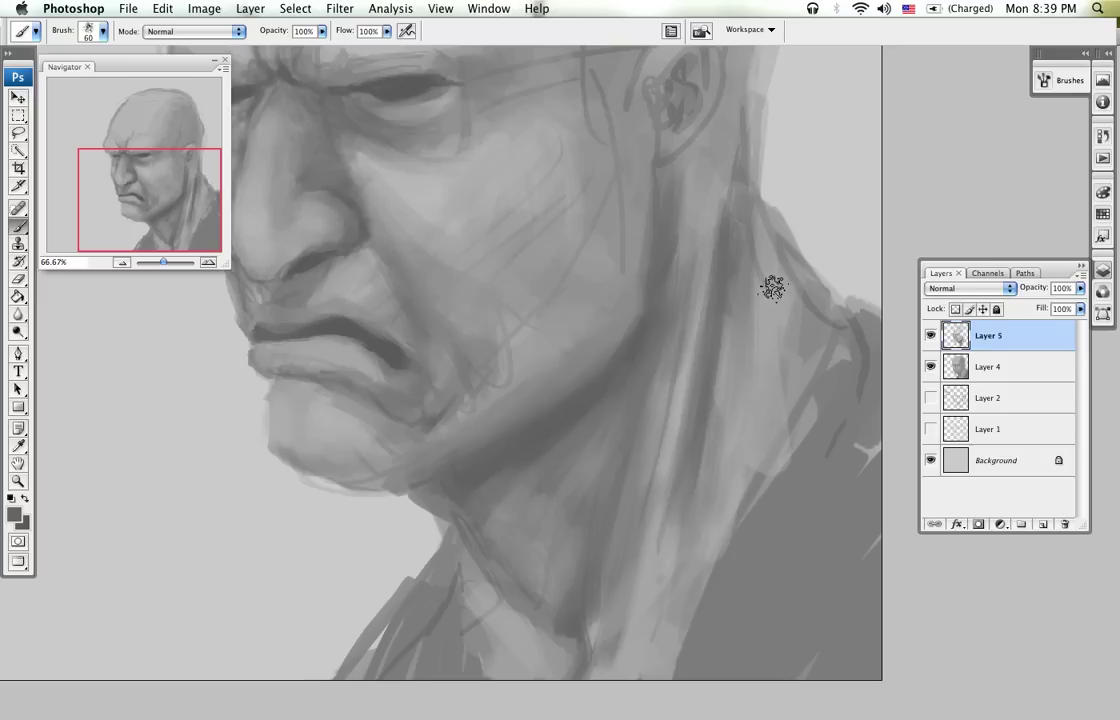
{"action": "left_click_drag", "start_coordinate": [772, 292], "coordinate": [754, 500]}
Step: Shade the lips and the near mouth corner with sampled greys, and reduce the brush to 9 px
{"action": "key", "text": "z"}
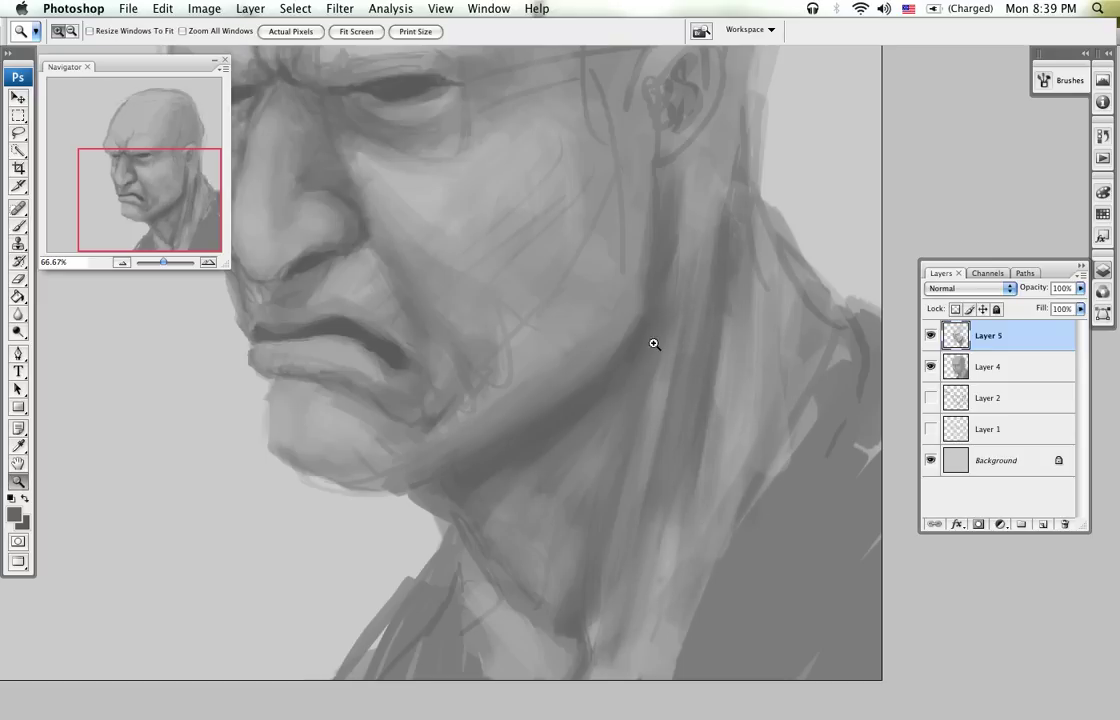
{"action": "left_click", "coordinate": [665, 415], "text": "alt"}
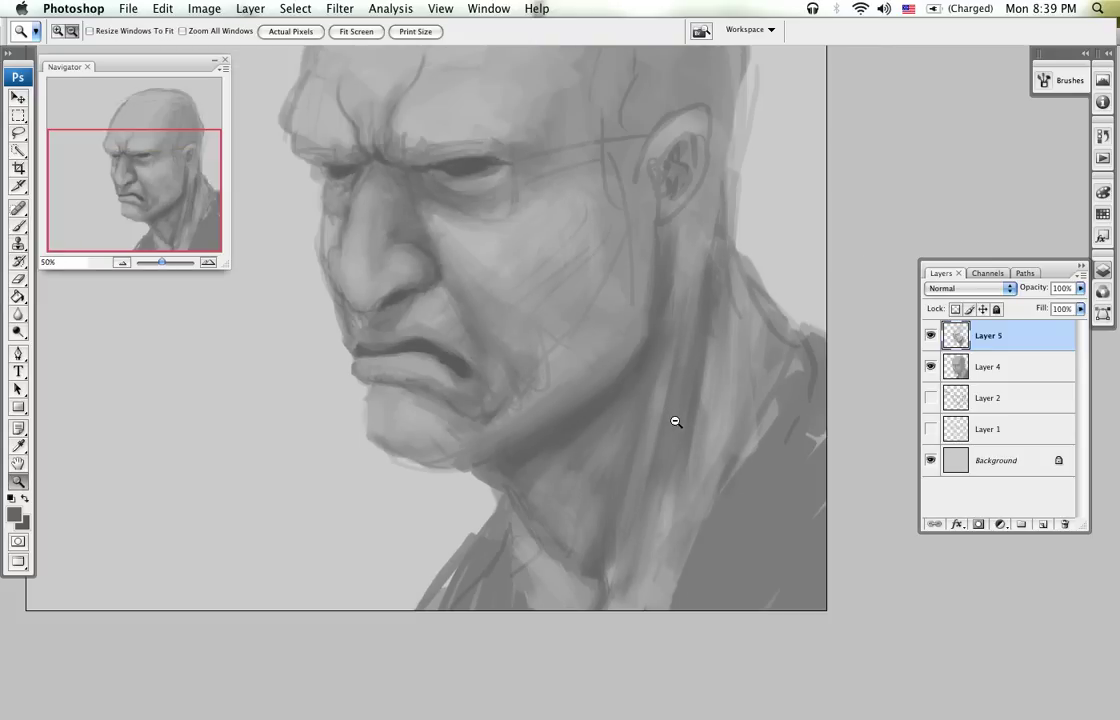
{"action": "left_click", "coordinate": [456, 423], "text": "alt"}
{"action": "left_click", "coordinate": [495, 388]}
{"action": "left_click", "coordinate": [529, 420]}
{"action": "key", "text": "b"}
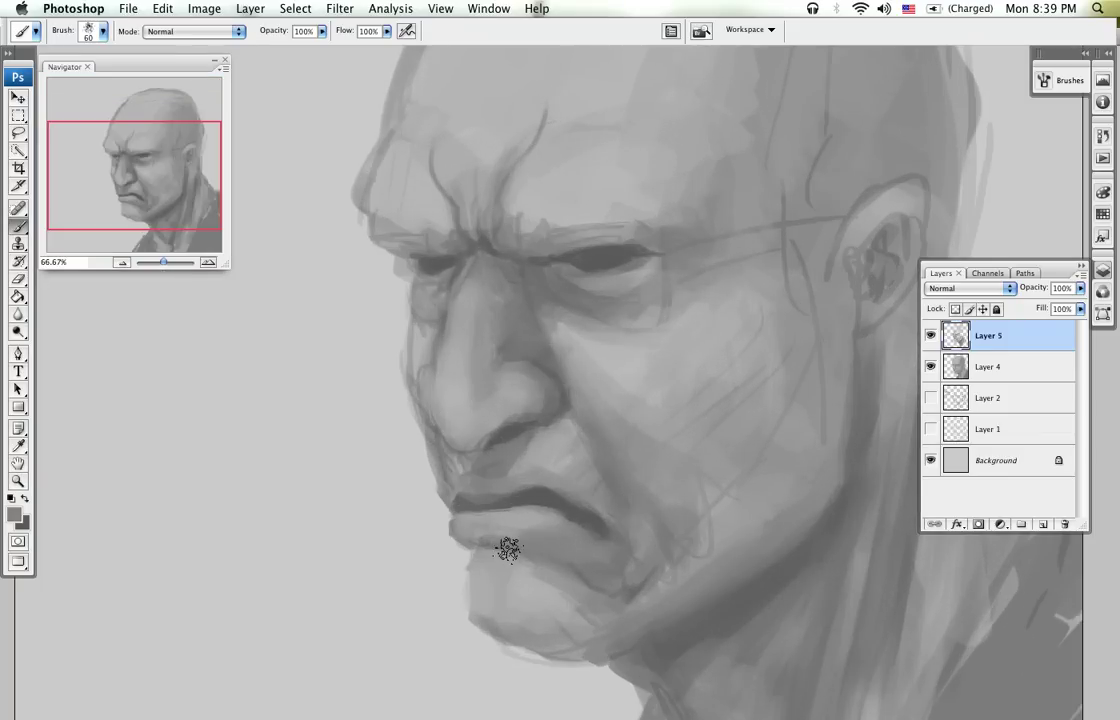
{"action": "left_click", "coordinate": [543, 503], "text": "alt"}
{"action": "left_click_drag", "start_coordinate": [560, 505], "coordinate": [609, 531]}
{"action": "key", "text": "bracketleft"}
{"action": "key", "text": "bracketleft"}
{"action": "key", "text": "bracketleft"}
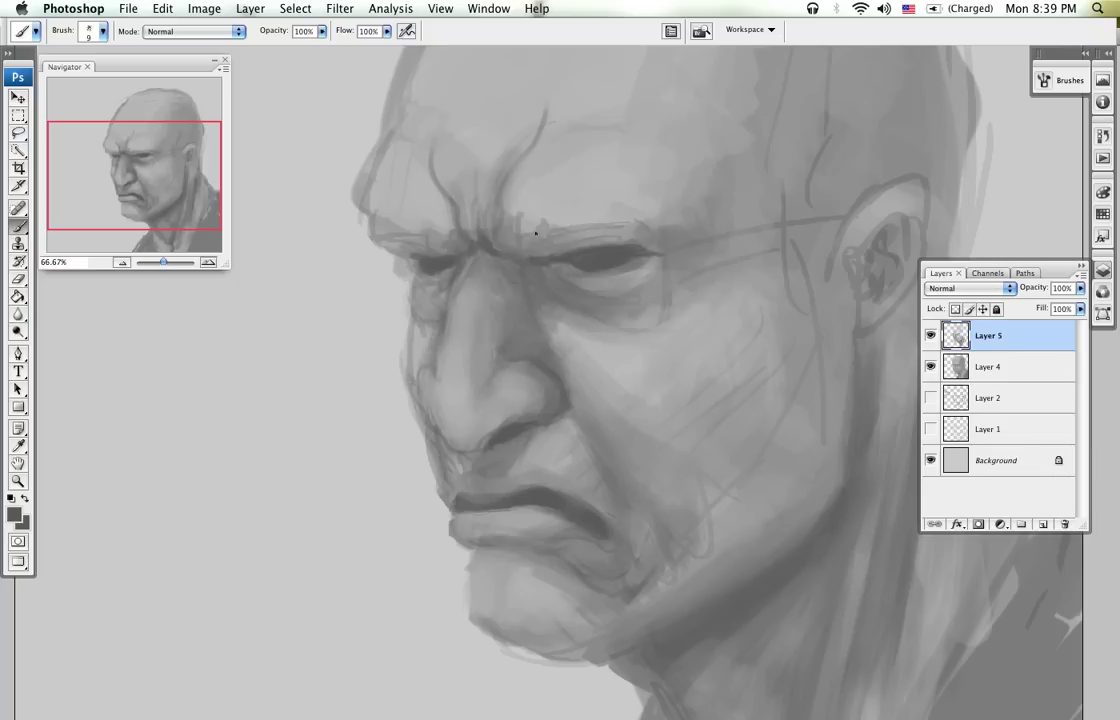
Step: Repaint the earlobe and rim with a 30 px brush and outline the ear with dark grey shadow
{"action": "left_click_drag", "start_coordinate": [618, 318], "coordinate": [519, 377]}
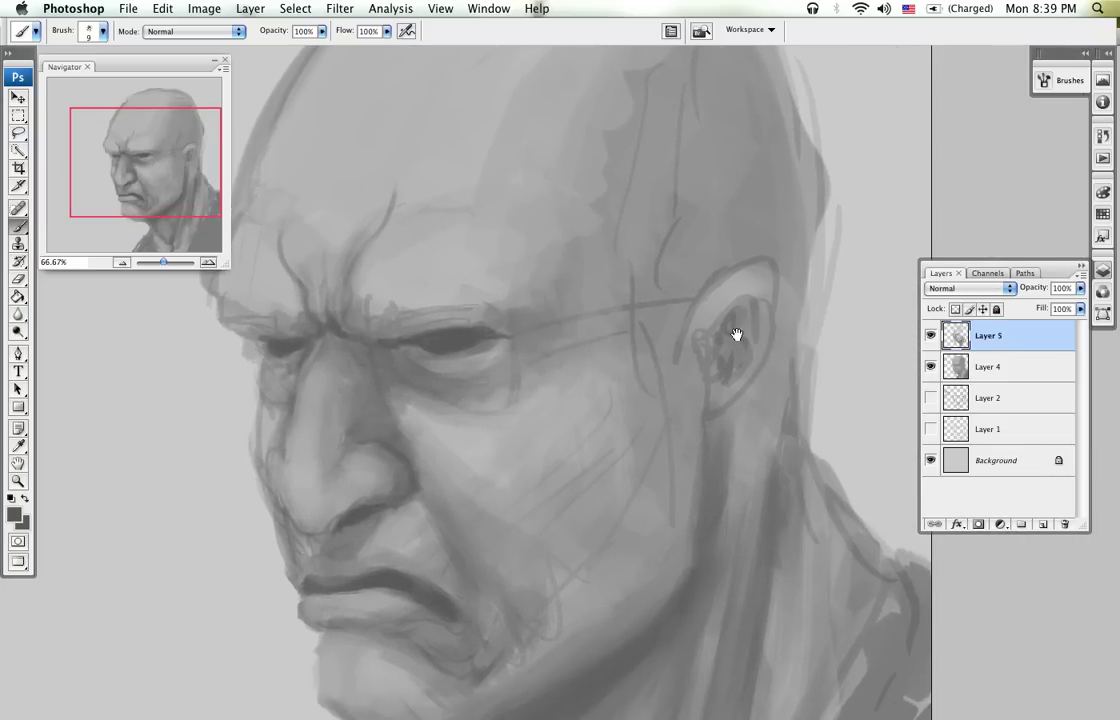
{"action": "left_click_drag", "start_coordinate": [746, 419], "coordinate": [768, 320]}
{"action": "left_click", "coordinate": [731, 393], "text": "alt"}
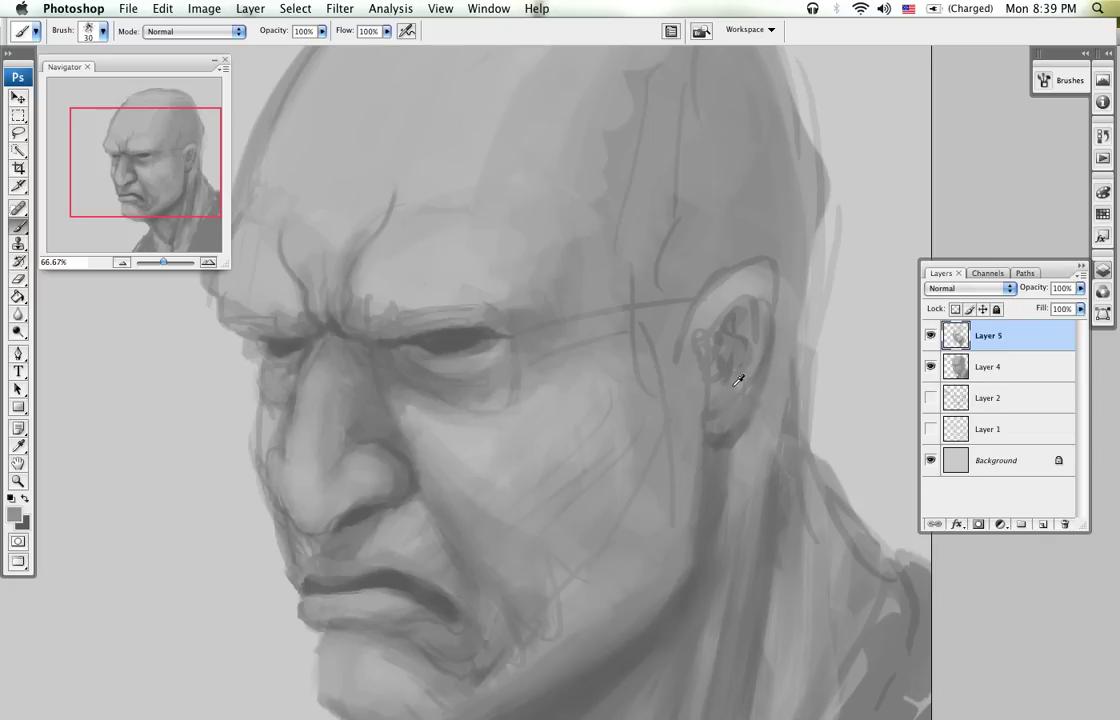
{"action": "left_click_drag", "start_coordinate": [740, 272], "coordinate": [763, 269]}
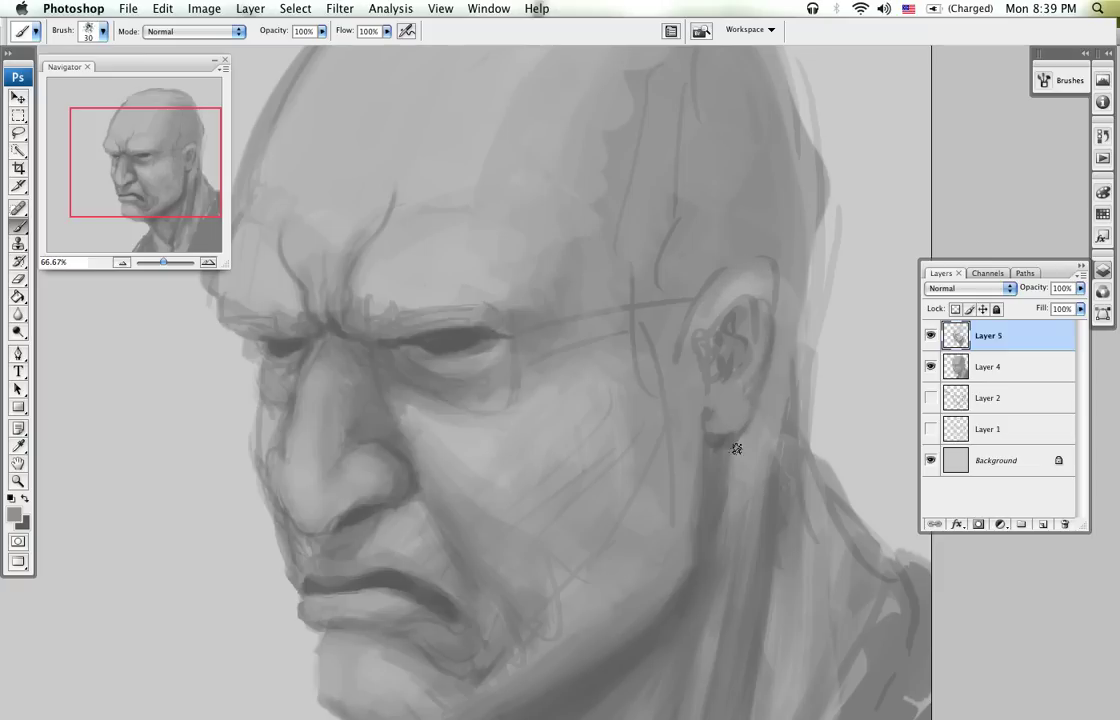
{"action": "left_click", "coordinate": [709, 555], "text": "alt"}
{"action": "mouse_move", "coordinate": [712, 272]}
{"action": "left_mouse_down"}
{"action": "mouse_move", "coordinate": [685, 313]}
{"action": "mouse_move", "coordinate": [754, 257]}
{"action": "mouse_move", "coordinate": [778, 256]}
{"action": "mouse_move", "coordinate": [785, 363]}
{"action": "mouse_move", "coordinate": [741, 461]}
{"action": "left_mouse_up"}
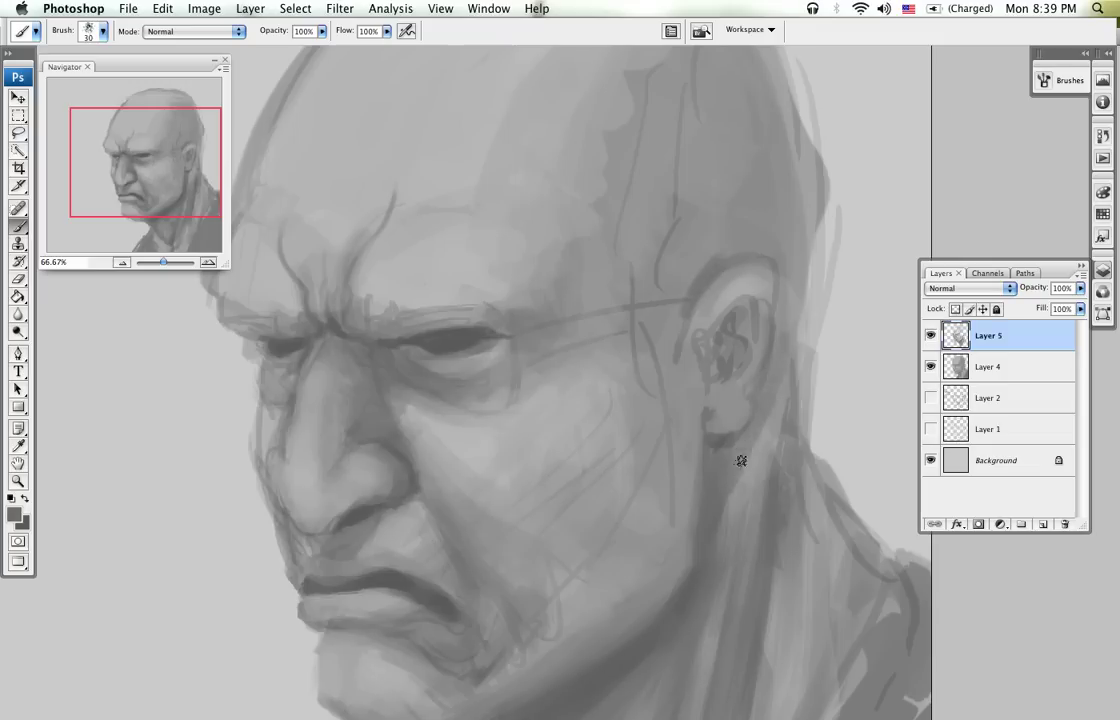
Step: Paint dark strokes behind and above the ear along the lower back of the head
{"action": "mouse_move", "coordinate": [792, 347]}
{"action": "left_mouse_down"}
{"action": "mouse_move", "coordinate": [792, 276]}
{"action": "mouse_move", "coordinate": [771, 273]}
{"action": "mouse_move", "coordinate": [768, 249]}
{"action": "mouse_move", "coordinate": [805, 200]}
{"action": "left_mouse_up"}
{"action": "left_click_drag", "start_coordinate": [732, 250], "coordinate": [790, 175]}
{"action": "left_click_drag", "start_coordinate": [688, 262], "coordinate": [785, 144]}
Step: Enlarge the brush to 80 px and spread dark grey over the side of the skull above the ear
{"action": "left_click_drag", "start_coordinate": [721, 178], "coordinate": [710, 315]}
{"action": "key", "text": "bracketright"}
{"action": "key", "text": "bracketright"}
{"action": "key", "text": "bracketright"}
{"action": "key", "text": "bracketright"}
{"action": "key", "text": "bracketright"}
{"action": "left_click_drag", "start_coordinate": [770, 275], "coordinate": [687, 366]}
{"action": "left_click_drag", "start_coordinate": [760, 242], "coordinate": [672, 335]}
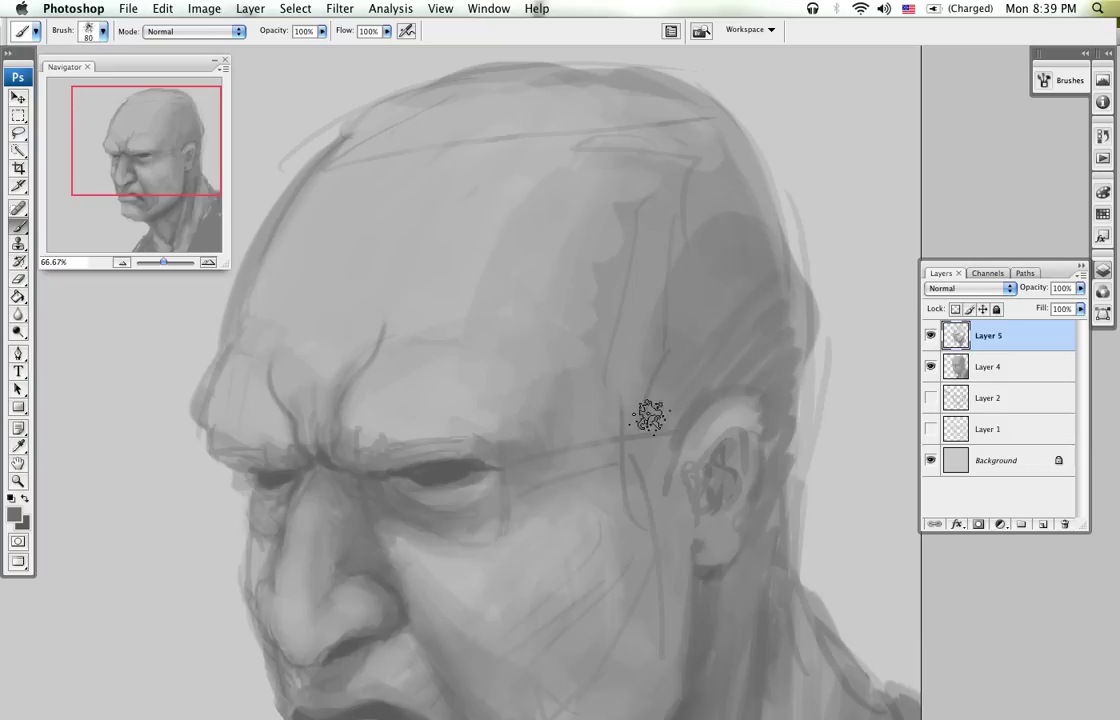
{"action": "mouse_move", "coordinate": [650, 415]}
{"action": "left_mouse_down"}
{"action": "mouse_move", "coordinate": [678, 196]}
{"action": "mouse_move", "coordinate": [640, 289]}
{"action": "mouse_move", "coordinate": [759, 222]}
{"action": "mouse_move", "coordinate": [786, 251]}
{"action": "mouse_move", "coordinate": [805, 436]}
{"action": "mouse_move", "coordinate": [772, 500]}
{"action": "left_mouse_up"}
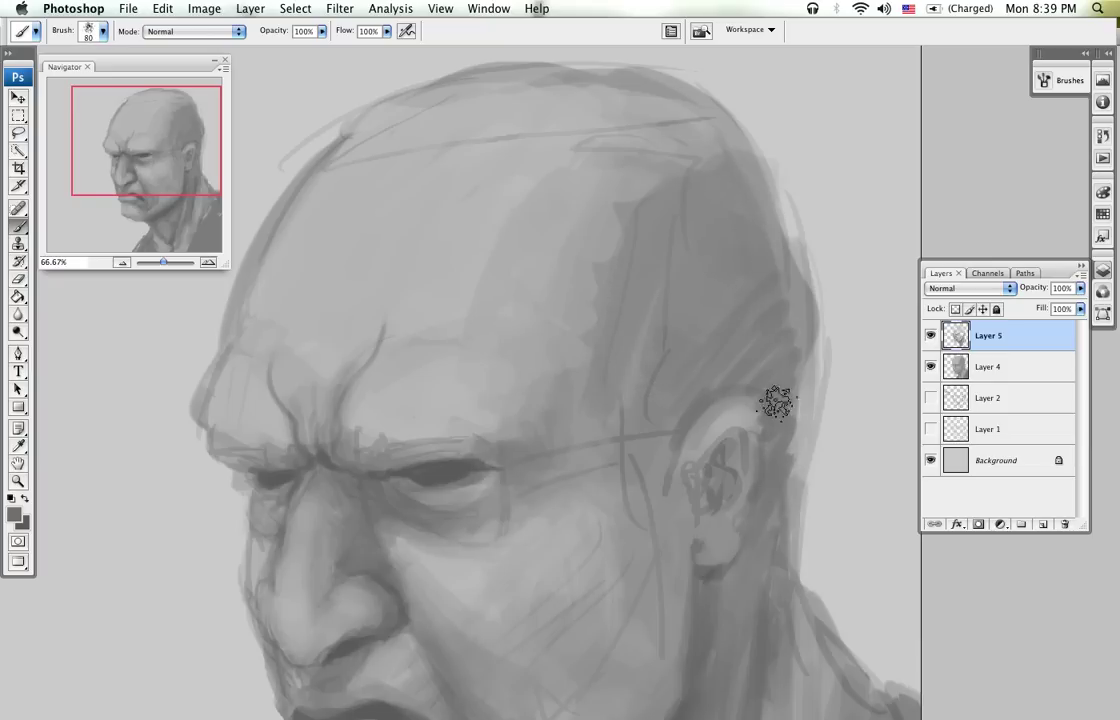
Step: Reduce the brush to 20 px and paint a lighter iris and dark lid lines in the near eye
{"action": "left_click_drag", "start_coordinate": [737, 625], "coordinate": [710, 425]}
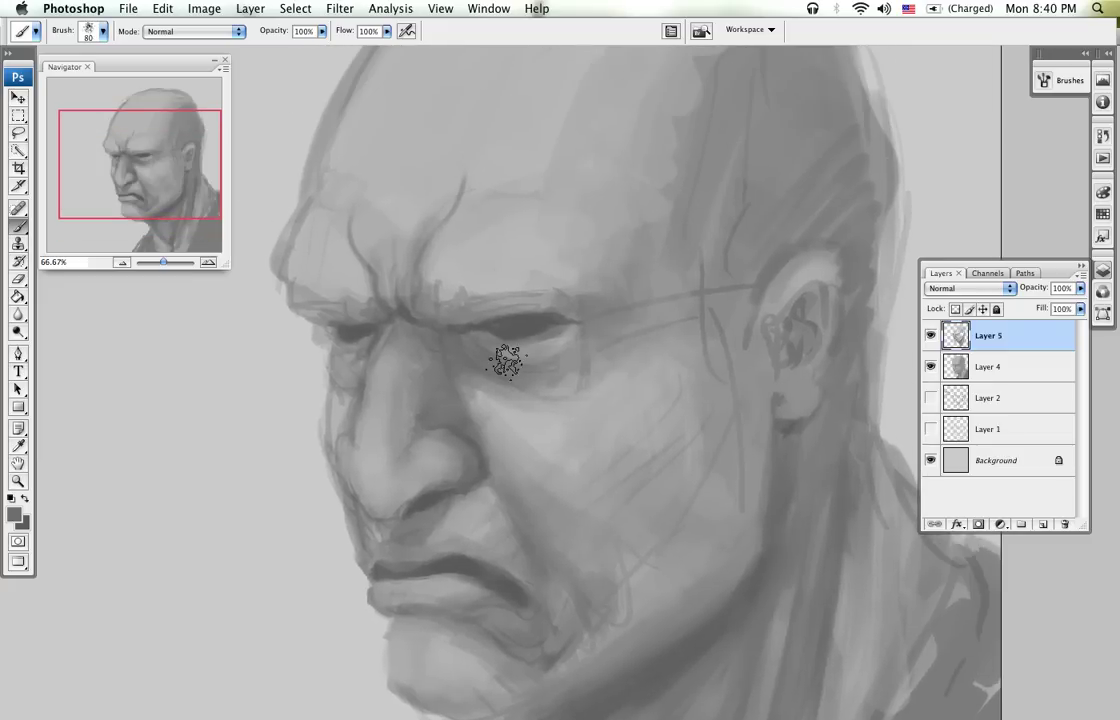
{"action": "left_click", "coordinate": [490, 276], "text": "alt"}
{"action": "key", "text": "bracketleft"}
{"action": "key", "text": "bracketleft"}
{"action": "key", "text": "bracketleft"}
{"action": "key", "text": "bracketleft"}
{"action": "key", "text": "bracketleft"}
{"action": "key", "text": "bracketleft"}
{"action": "left_click", "coordinate": [500, 316], "text": "alt"}
{"action": "key", "text": "x"}
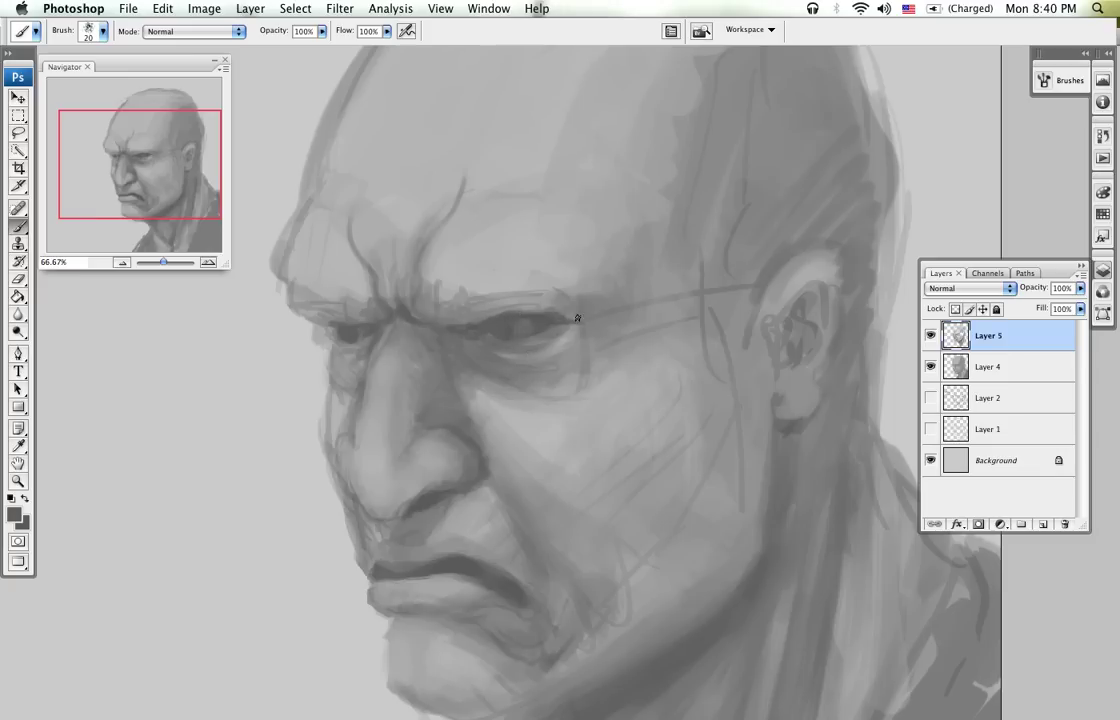
Step: Blend sampled greys along the nose's far contour and the far cheek, painting out the loose sketch lines
{"action": "key", "text": "z"}
{"action": "left_click", "coordinate": [605, 457], "text": "alt"}
{"action": "left_click", "coordinate": [610, 460], "text": "alt"}
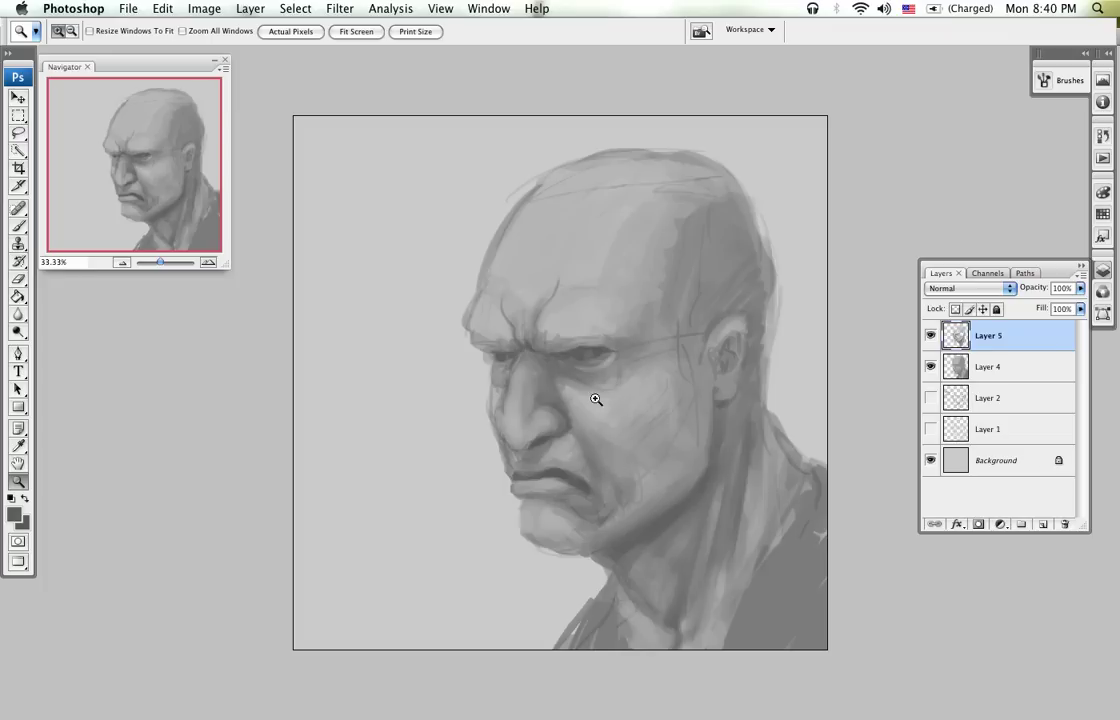
{"action": "key", "text": "b"}
{"action": "key", "text": "z"}
{"action": "left_click", "coordinate": [512, 425]}
{"action": "key", "text": "b"}
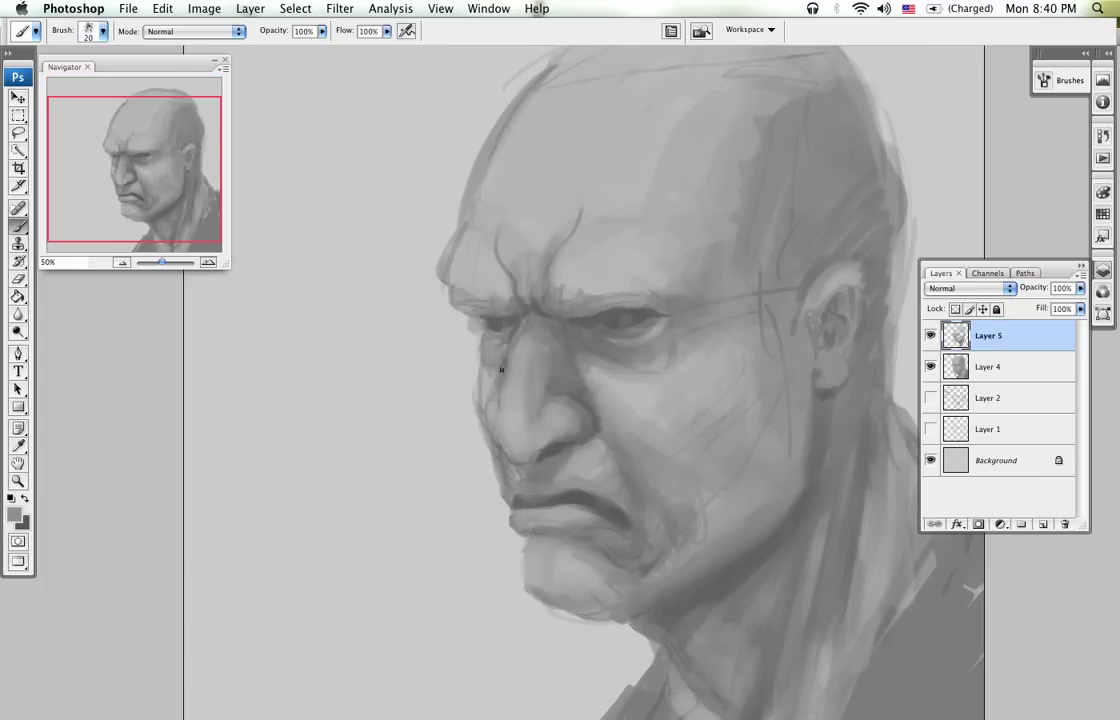
{"action": "left_click", "coordinate": [510, 367], "text": "alt"}
{"action": "left_click", "coordinate": [502, 407], "text": "alt"}
{"action": "left_click_drag", "start_coordinate": [493, 414], "coordinate": [500, 443]}
{"action": "left_click", "coordinate": [491, 398], "text": "alt"}
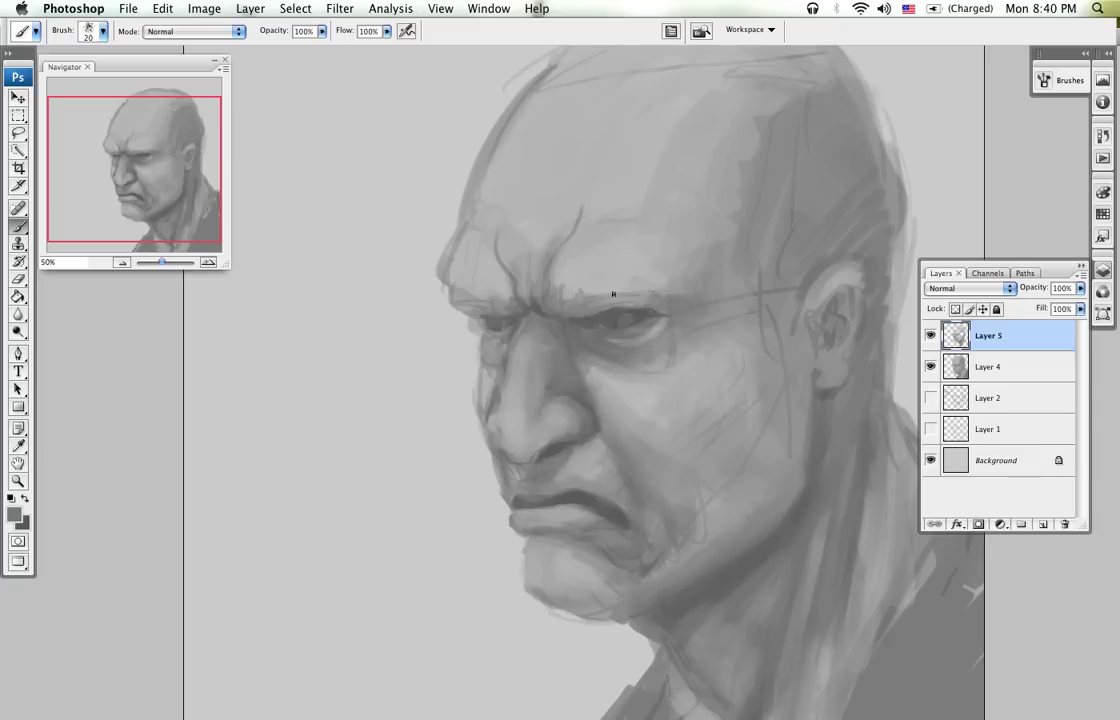
Step: Try flipping Layer 5 horizontally, and undo the flip
{"action": "left_click", "coordinate": [204, 8]}
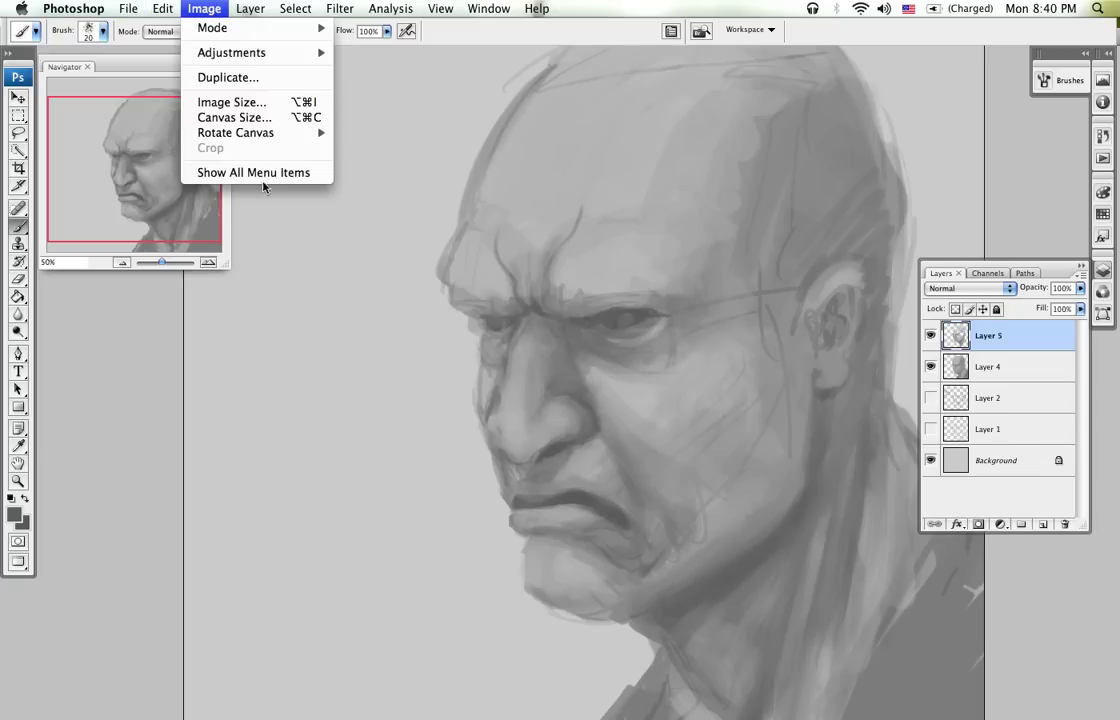
{"action": "mouse_move", "coordinate": [163, 8]}
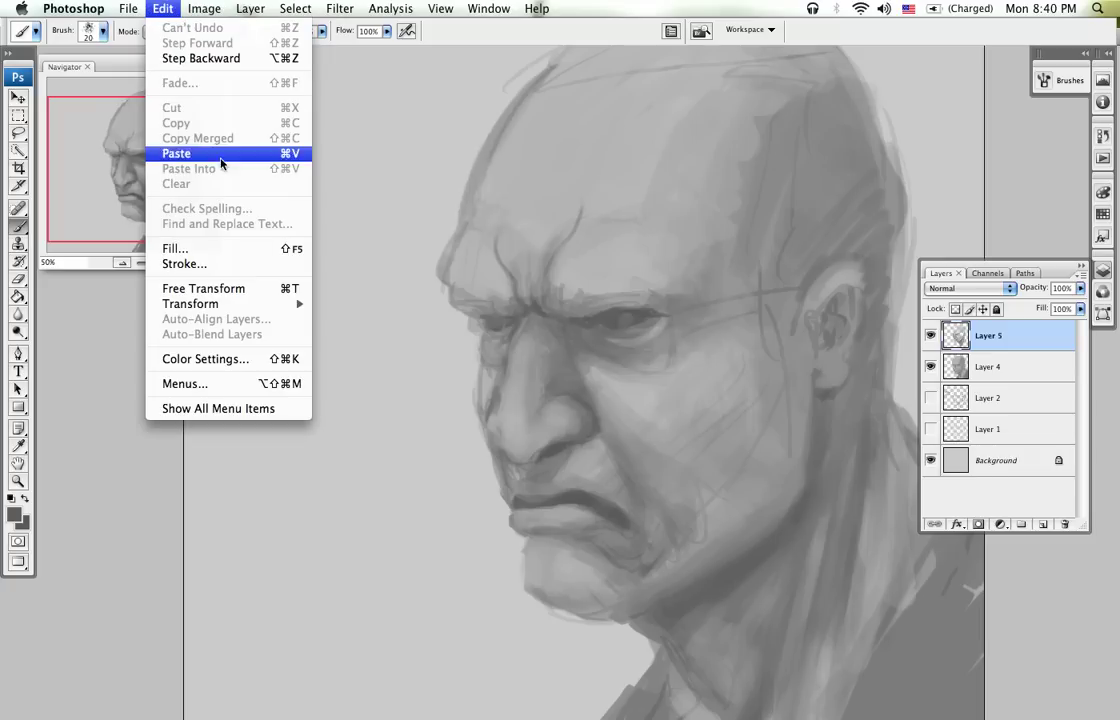
{"action": "mouse_move", "coordinate": [295, 304]}
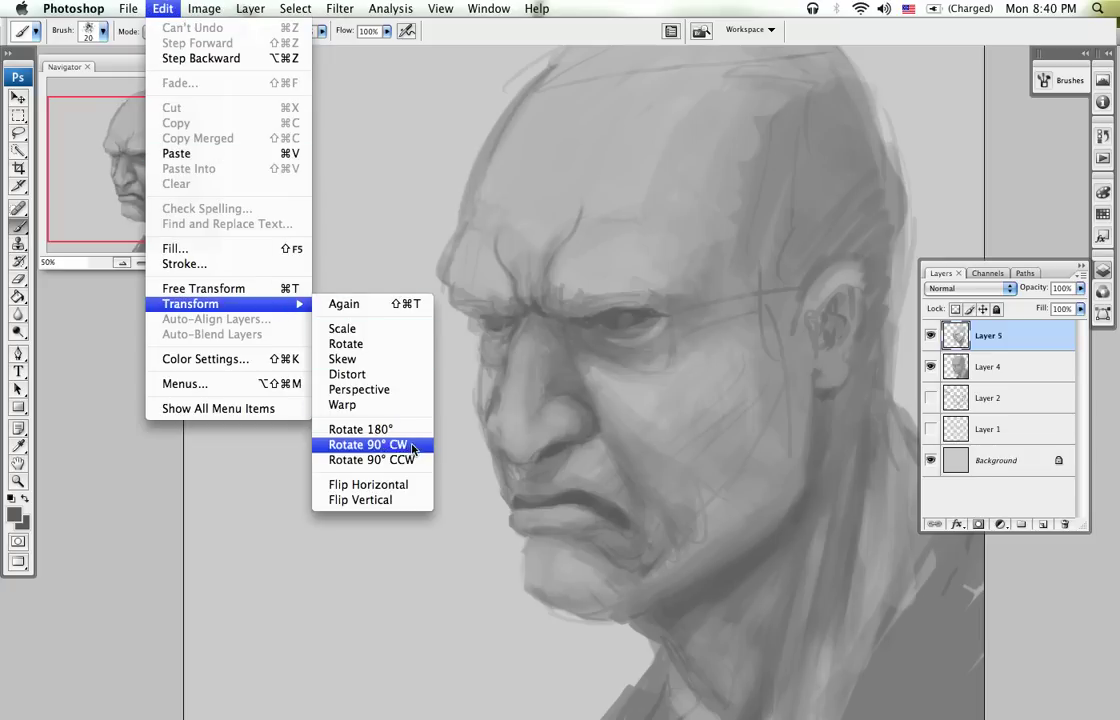
{"action": "left_click", "coordinate": [368, 485]}
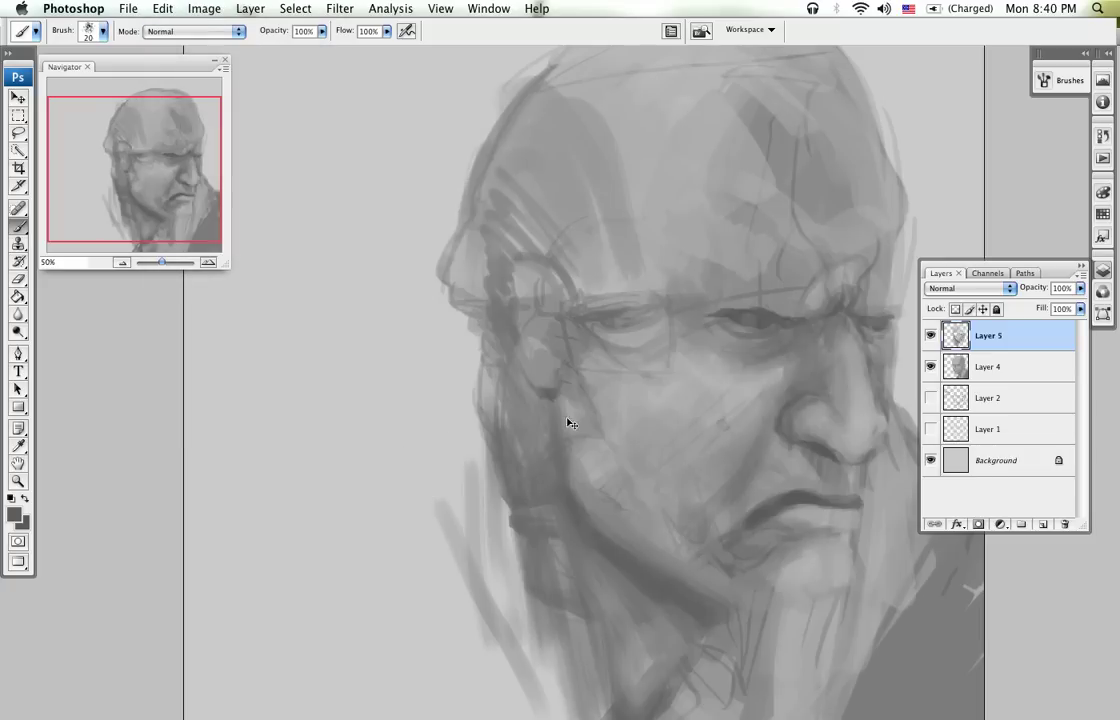
{"action": "key", "text": "super+z"}
Step: Flip the whole canvas horizontally and merge Layer 5 down into Layer 4
{"action": "left_click", "coordinate": [157, 10]}
{"action": "mouse_move", "coordinate": [208, 12]}
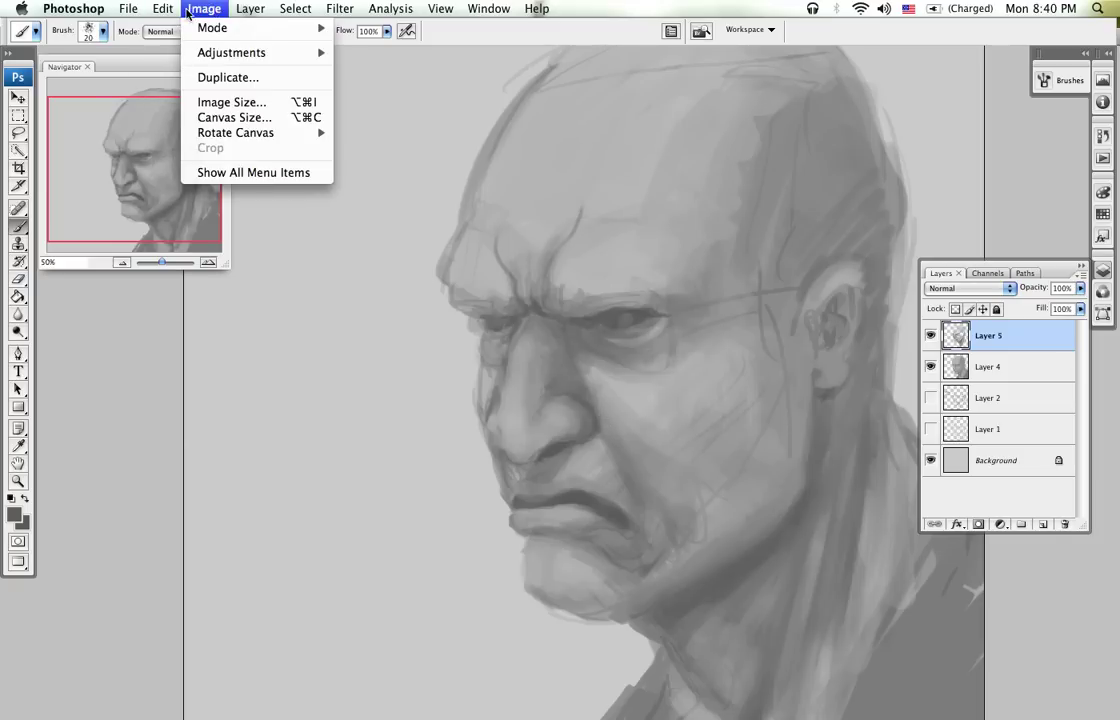
{"action": "mouse_move", "coordinate": [260, 132]}
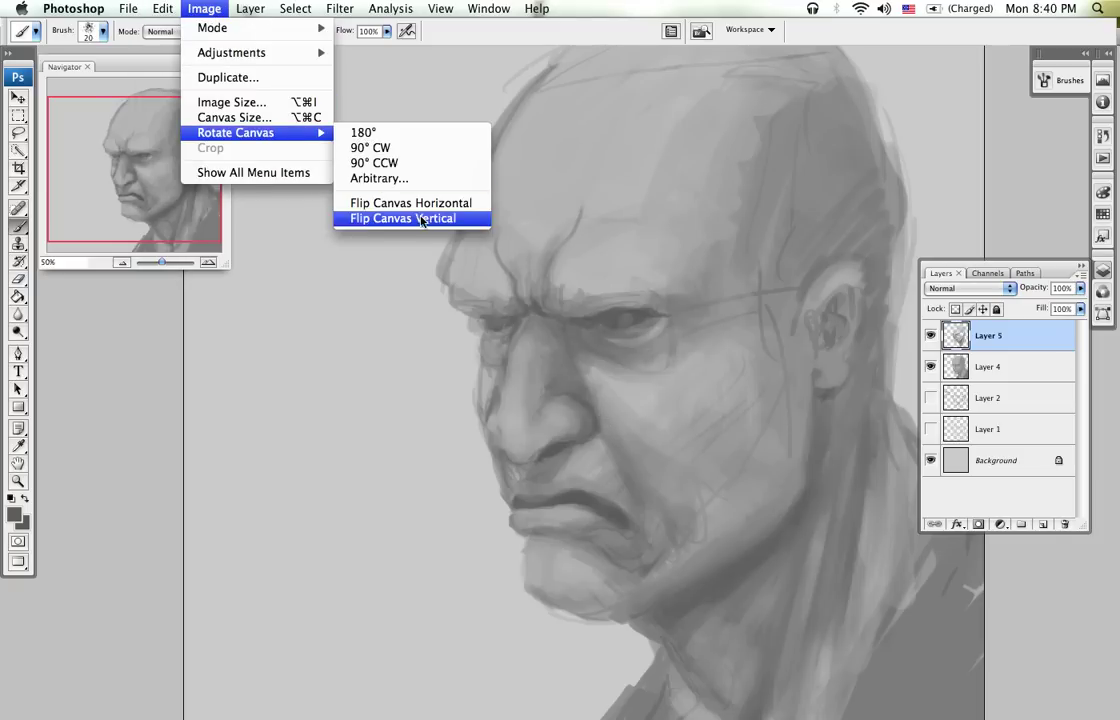
{"action": "left_click", "coordinate": [380, 205]}
{"action": "mouse_move", "coordinate": [768, 395]}
{"action": "left_mouse_down"}
{"action": "mouse_move", "coordinate": [712, 455]}
{"action": "mouse_move", "coordinate": [710, 437]}
{"action": "left_mouse_up"}
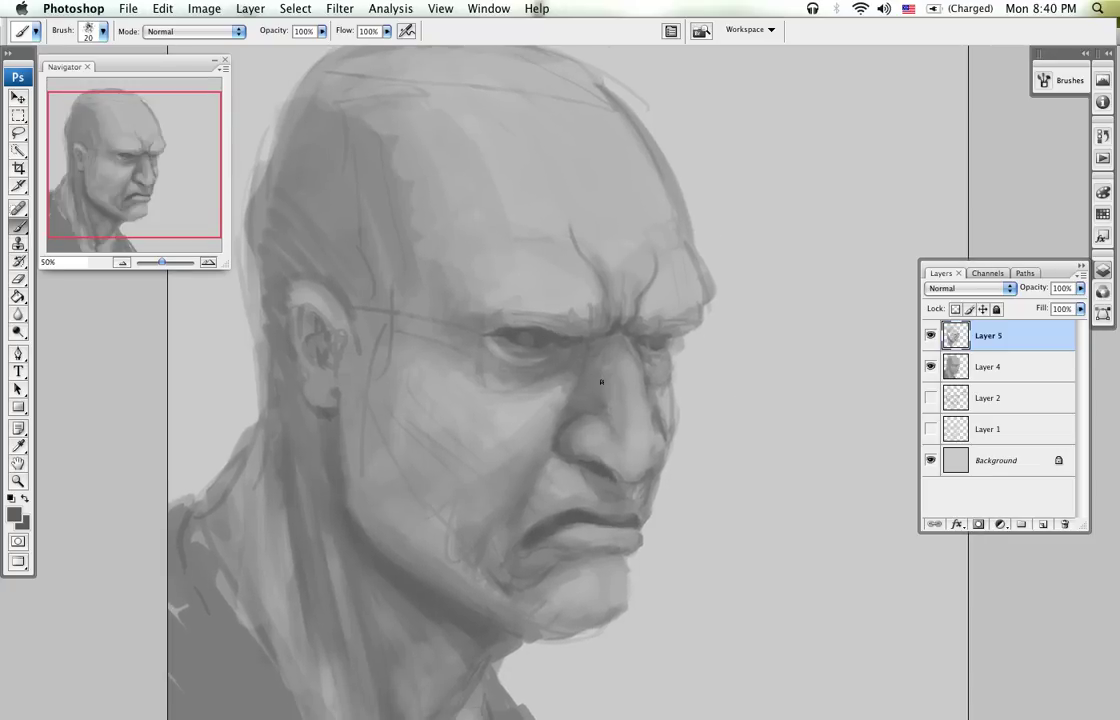
{"action": "key", "text": "super+e"}
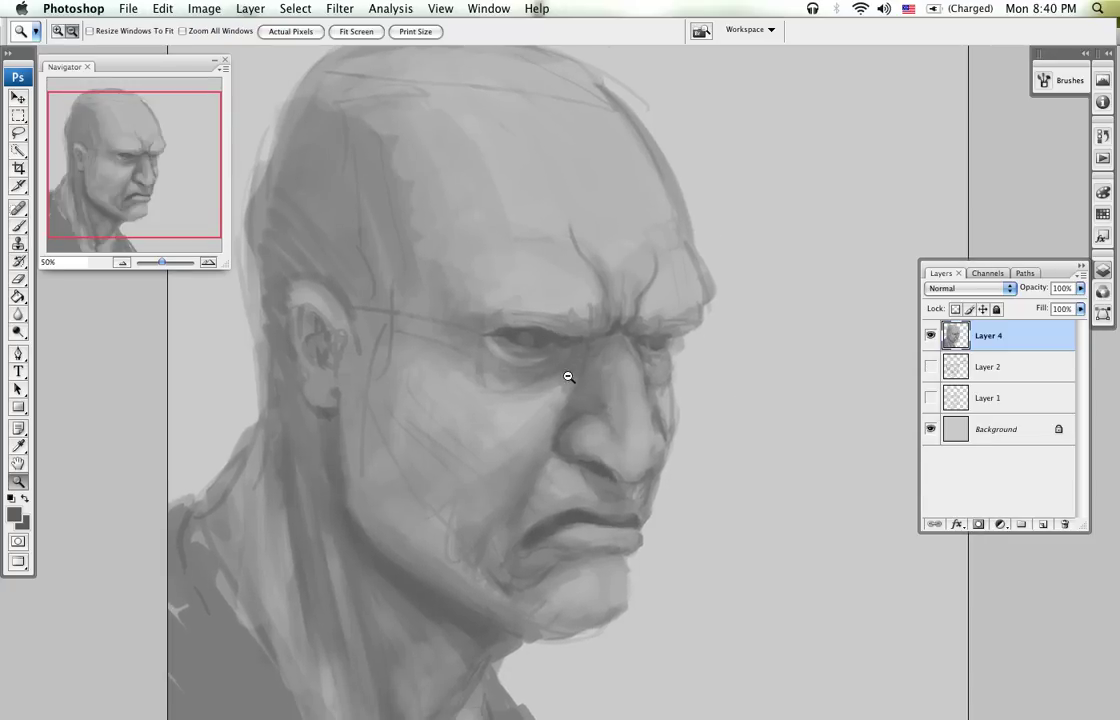
{"action": "left_click", "coordinate": [567, 375], "text": "alt+super"}
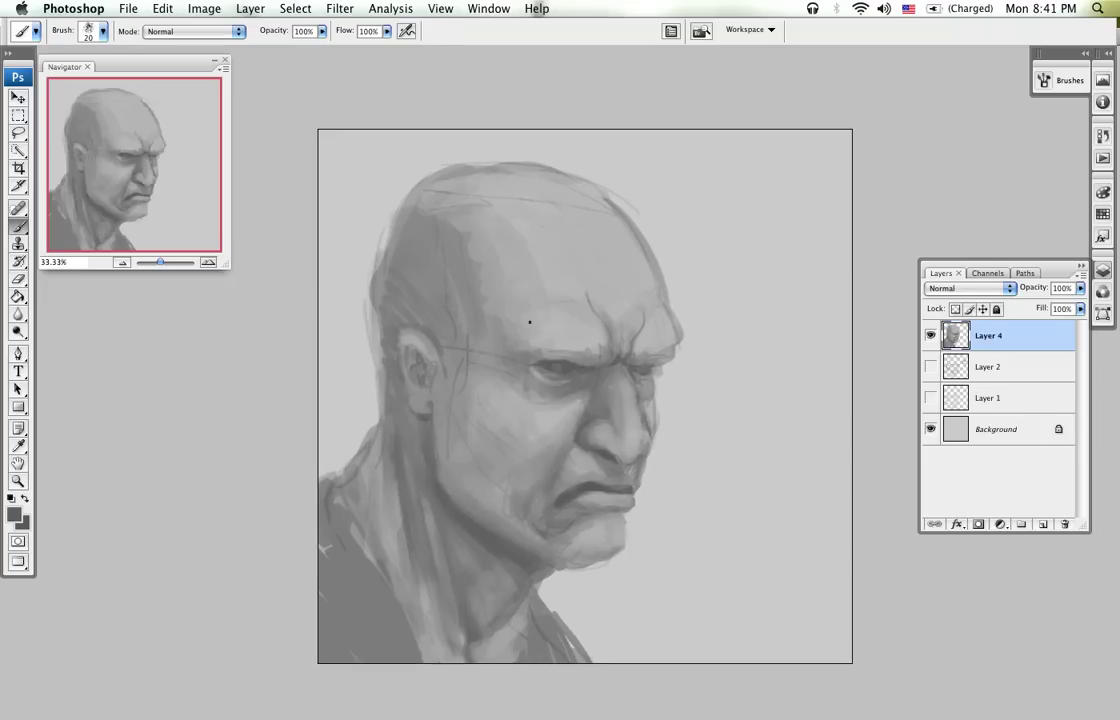
Step: Open Liquify on Layer 4 and push the back of the jaw outward with a 187 brush
{"action": "left_click", "coordinate": [340, 8]}
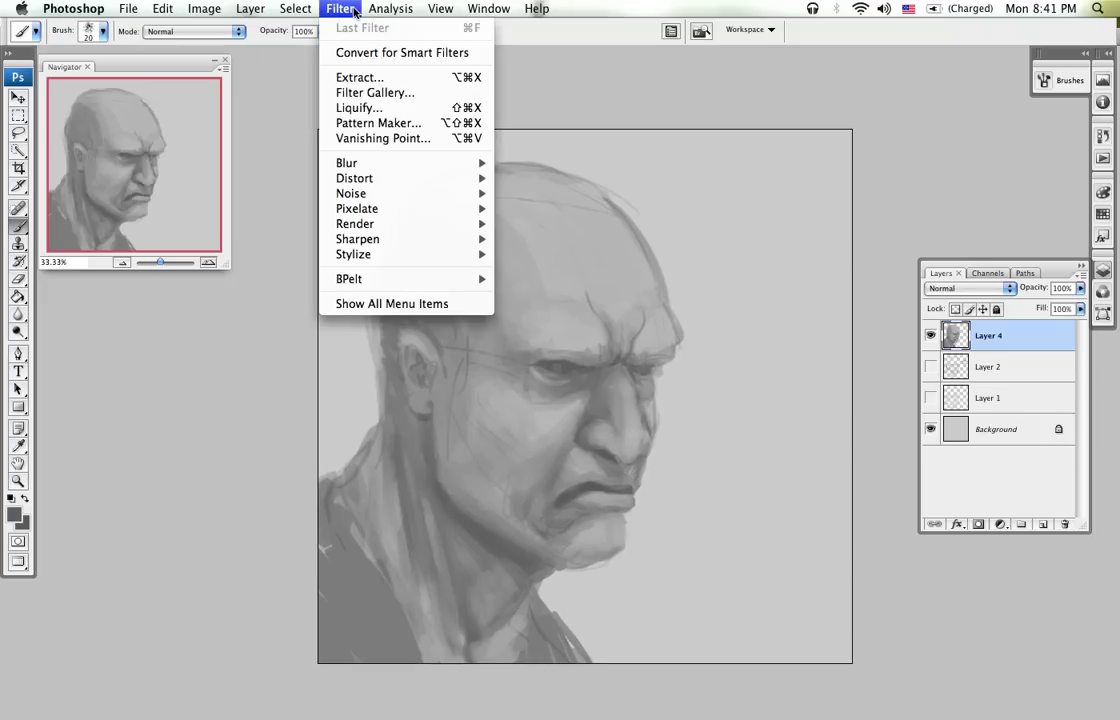
{"action": "left_click", "coordinate": [396, 112]}
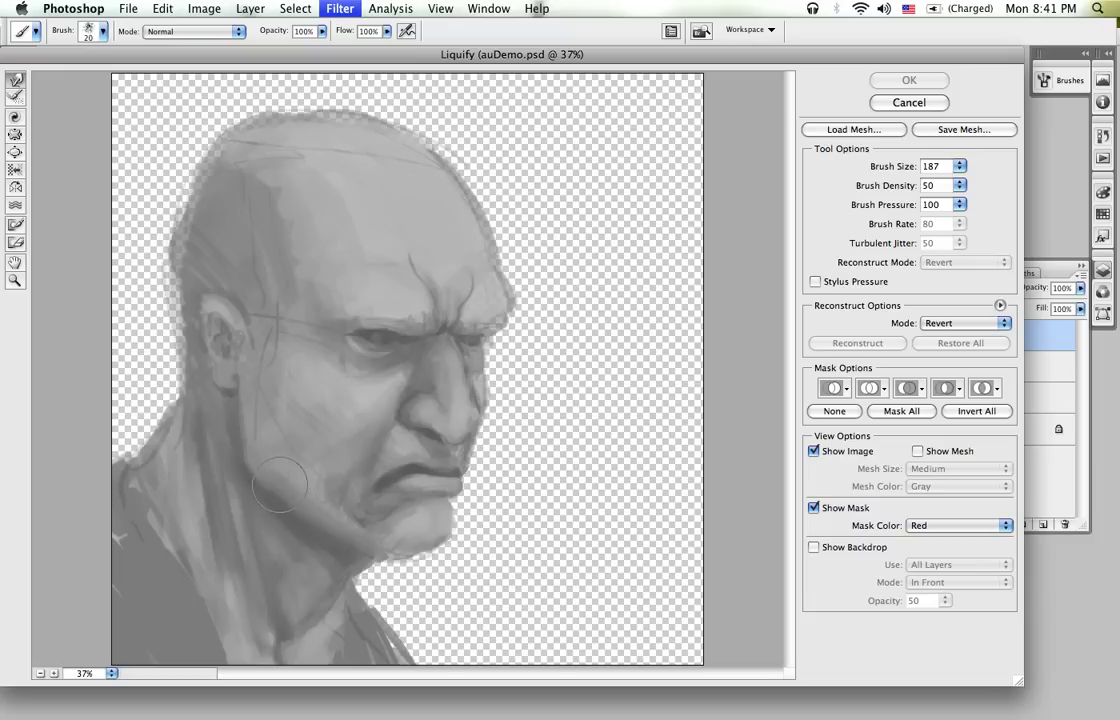
{"action": "left_click_drag", "start_coordinate": [276, 483], "coordinate": [259, 472]}
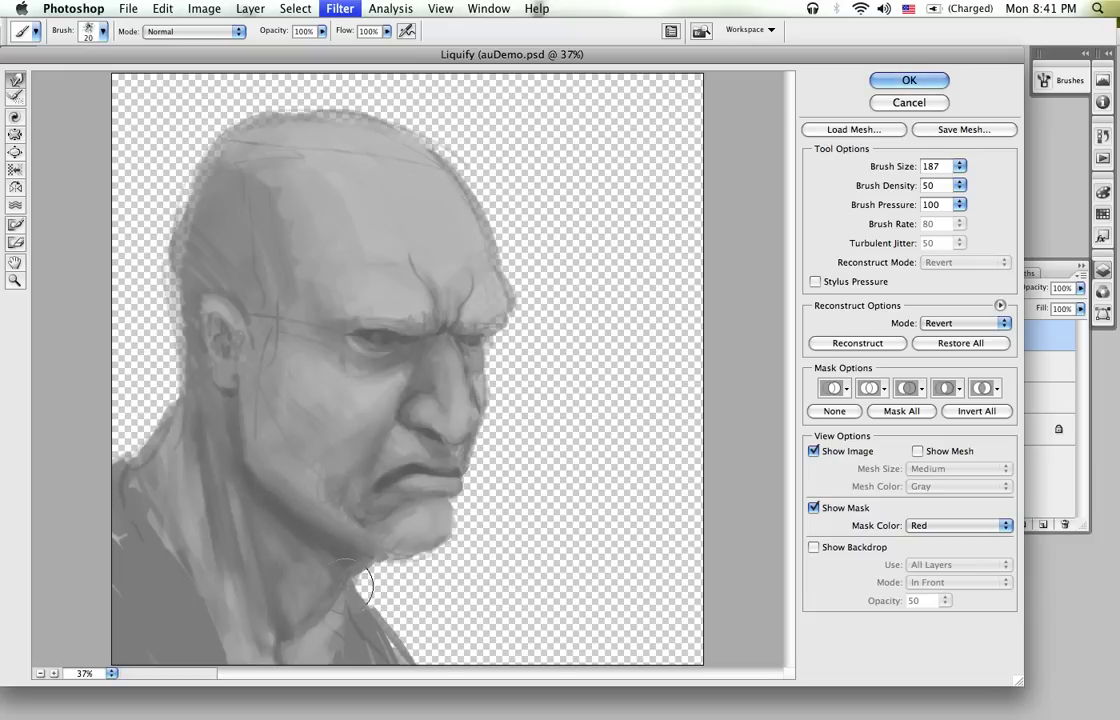
Step: Enlarge the Liquify brush to 257, reshape the near eye, mouth and jawline, and apply the filter
{"action": "key", "text": "bracketright"}
{"action": "key", "text": "bracketright"}
{"action": "key", "text": "bracketright"}
{"action": "key", "text": "bracketright"}
{"action": "key", "text": "bracketright"}
{"action": "key", "text": "bracketright"}
{"action": "key", "text": "bracketright"}
{"action": "key", "text": "bracketright"}
{"action": "key", "text": "bracketright"}
{"action": "key", "text": "bracketright"}
{"action": "key", "text": "bracketright"}
{"action": "key", "text": "bracketright"}
{"action": "key", "text": "bracketright"}
{"action": "key", "text": "bracketright"}
{"action": "key", "text": "bracketright"}
{"action": "key", "text": "bracketright"}
{"action": "key", "text": "bracketright"}
{"action": "key", "text": "bracketright"}
{"action": "key", "text": "bracketright"}
{"action": "key", "text": "bracketright"}
{"action": "key", "text": "bracketright"}
{"action": "key", "text": "bracketright"}
{"action": "key", "text": "bracketright"}
{"action": "key", "text": "bracketright"}
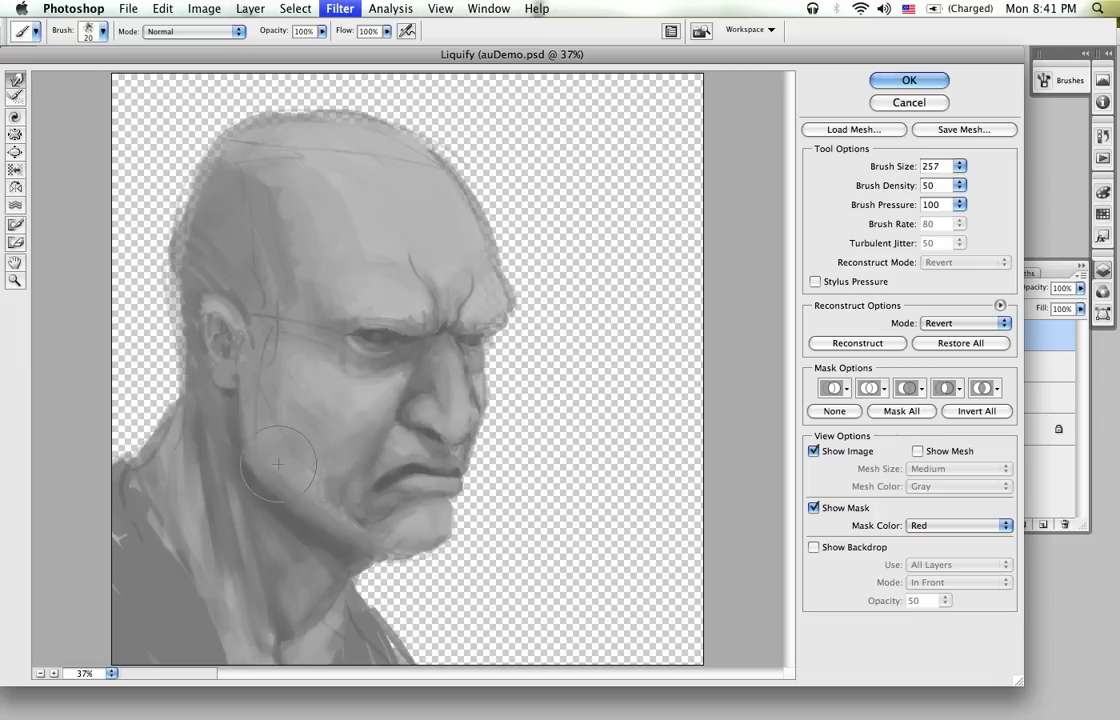
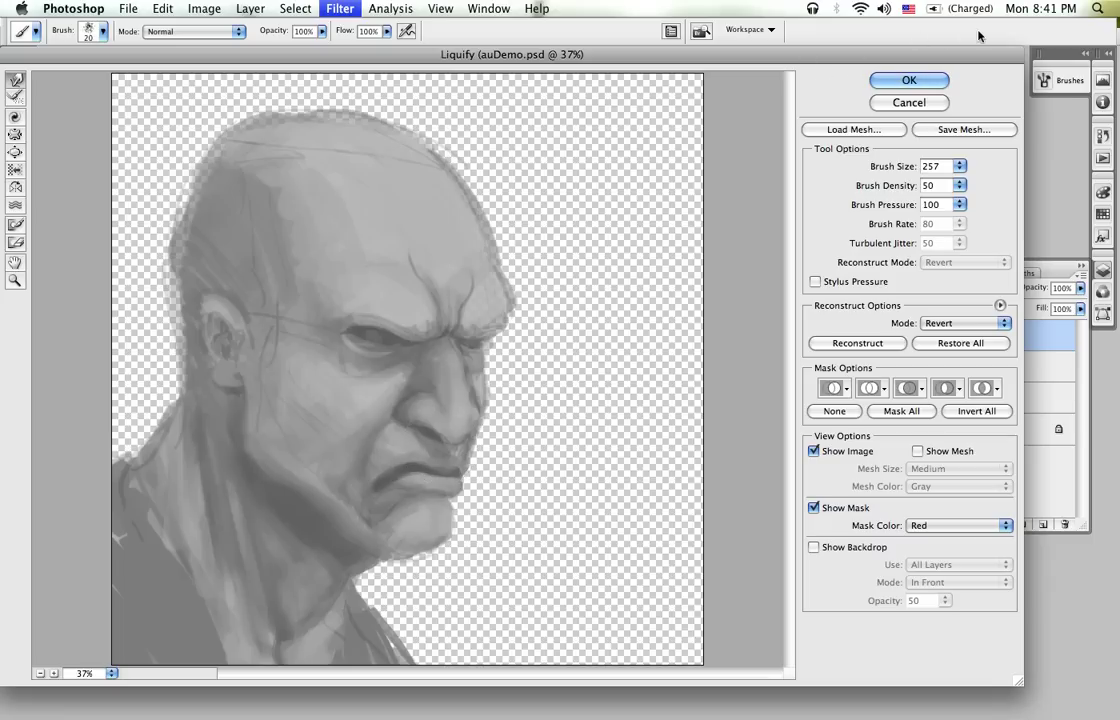
{"action": "left_click", "coordinate": [906, 81]}
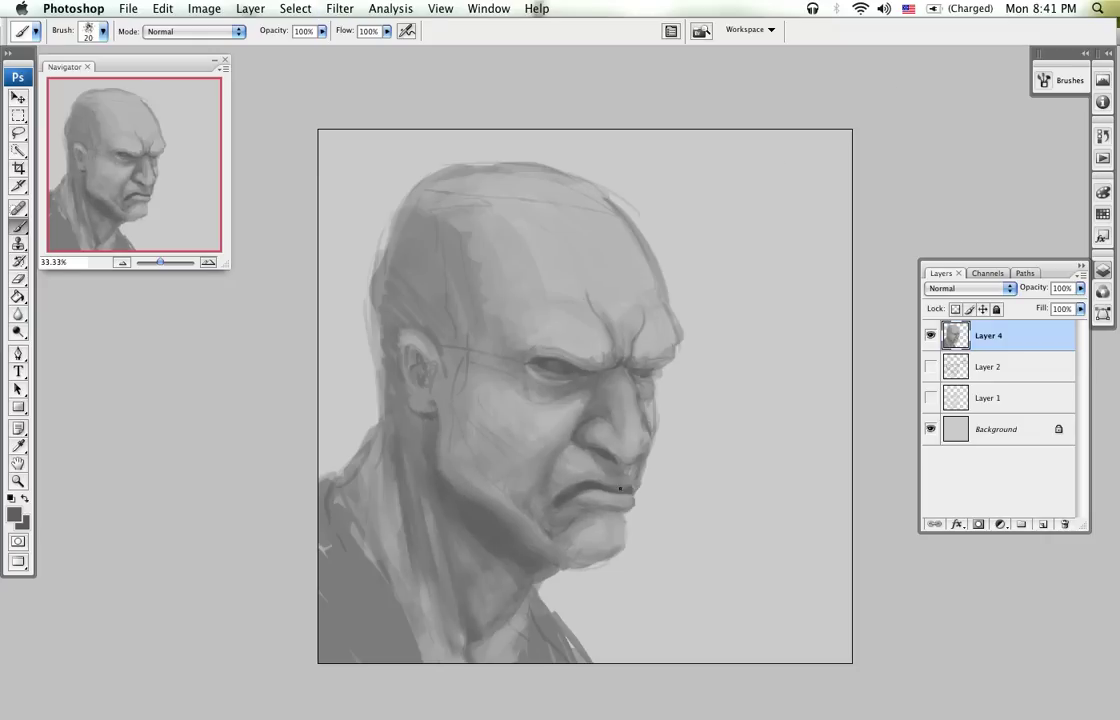
Step: Paint darker grey strokes along the shoulder edge, robe collar and lower neck
{"action": "key", "text": "z"}
{"action": "left_click", "coordinate": [590, 420]}
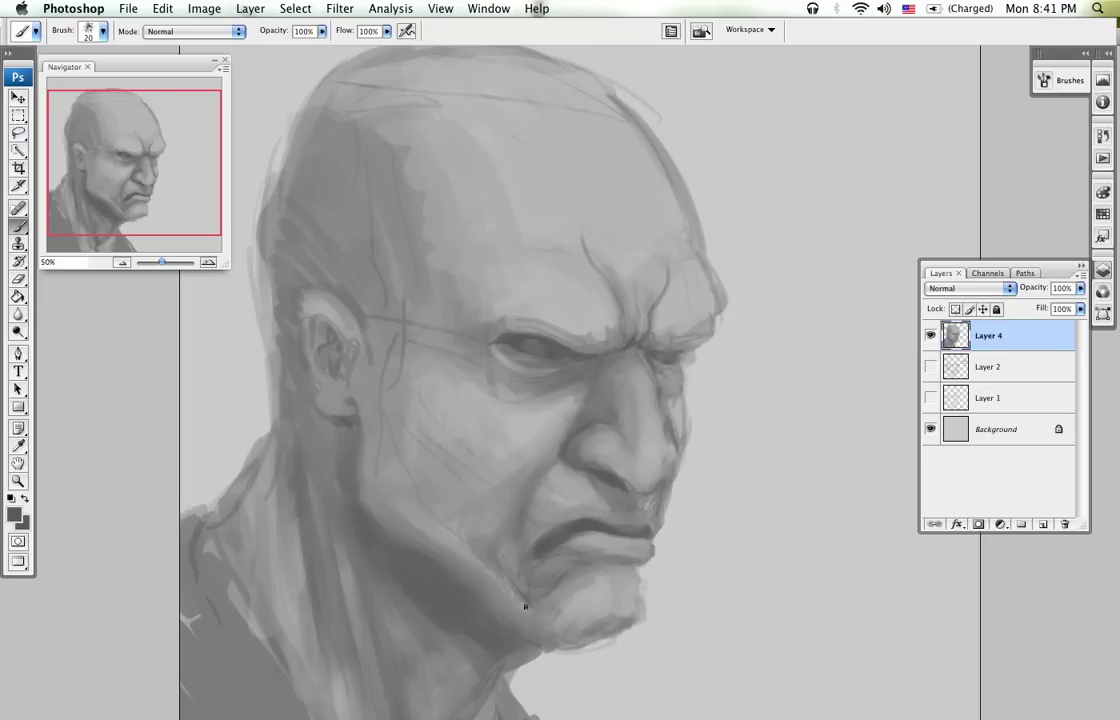
{"action": "mouse_move", "coordinate": [412, 577]}
{"action": "left_mouse_down"}
{"action": "mouse_move", "coordinate": [400, 408]}
{"action": "mouse_move", "coordinate": [398, 426]}
{"action": "left_mouse_up"}
{"action": "mouse_move", "coordinate": [215, 474]}
{"action": "left_mouse_down"}
{"action": "mouse_move", "coordinate": [315, 615]}
{"action": "mouse_move", "coordinate": [272, 508]}
{"action": "left_mouse_up"}
{"action": "left_click_drag", "start_coordinate": [243, 497], "coordinate": [345, 615]}
{"action": "mouse_move", "coordinate": [465, 519]}
{"action": "left_mouse_down"}
{"action": "mouse_move", "coordinate": [454, 614]}
{"action": "mouse_move", "coordinate": [430, 617]}
{"action": "left_mouse_up"}
{"action": "left_click_drag", "start_coordinate": [446, 566], "coordinate": [414, 617]}
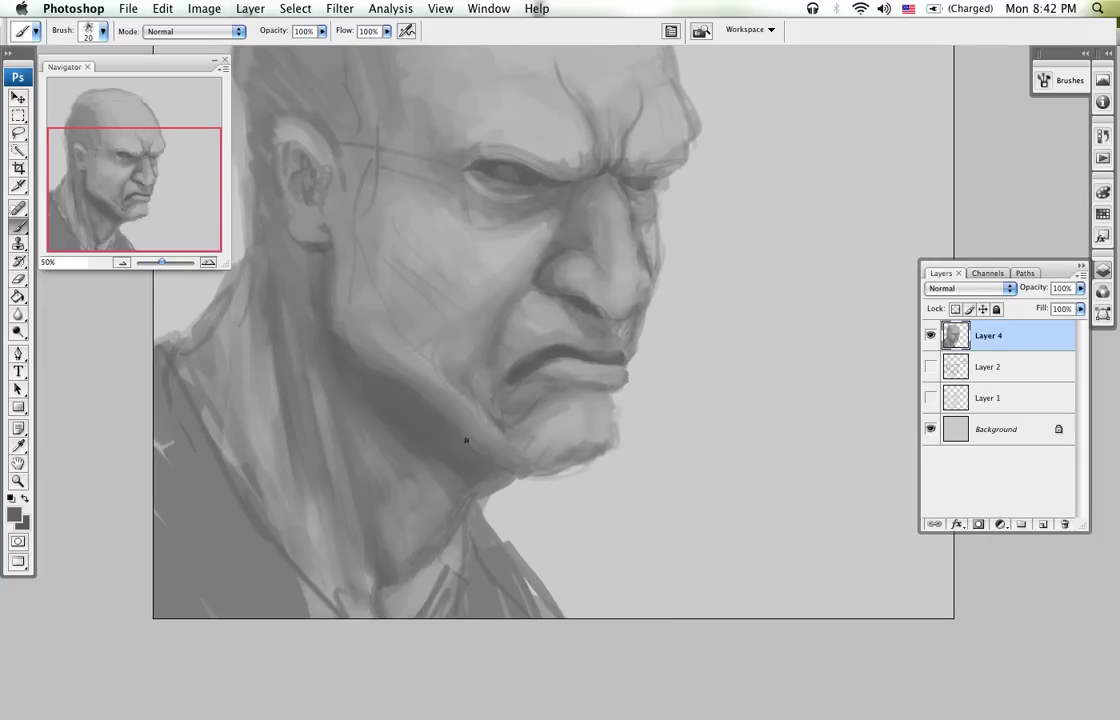
Step: Shade the inner ear folds and rim with sampled greys, save the document, and sample the light background grey
{"action": "left_click_drag", "start_coordinate": [486, 295], "coordinate": [516, 415]}
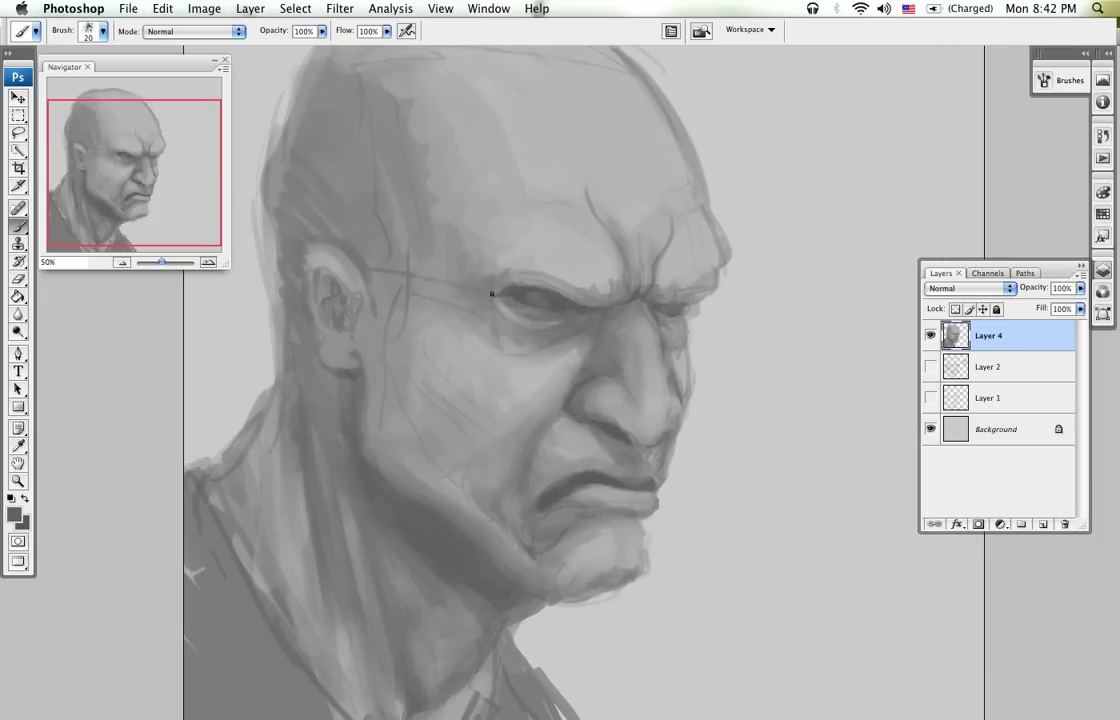
{"action": "left_click_drag", "start_coordinate": [436, 285], "coordinate": [444, 366]}
{"action": "mouse_move", "coordinate": [375, 406]}
{"action": "left_mouse_down"}
{"action": "mouse_move", "coordinate": [350, 367]}
{"action": "mouse_move", "coordinate": [391, 413]}
{"action": "mouse_move", "coordinate": [383, 403]}
{"action": "mouse_move", "coordinate": [387, 425]}
{"action": "mouse_move", "coordinate": [365, 433]}
{"action": "mouse_move", "coordinate": [370, 380]}
{"action": "mouse_move", "coordinate": [344, 414]}
{"action": "mouse_move", "coordinate": [365, 364]}
{"action": "left_mouse_up"}
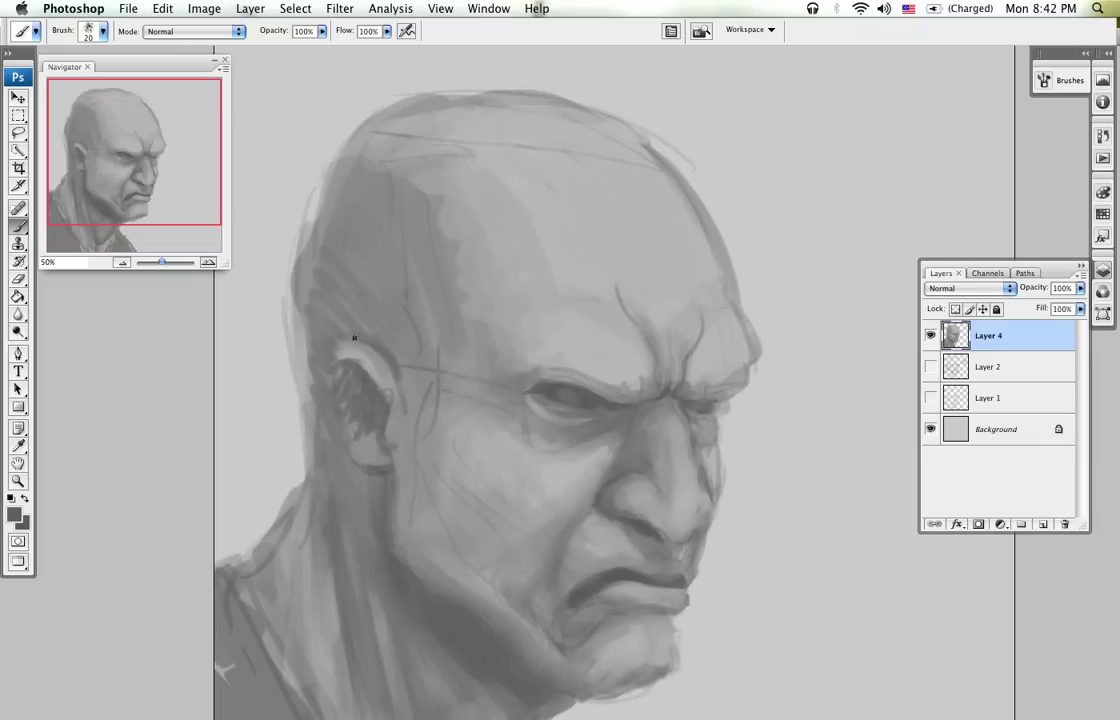
{"action": "left_click", "coordinate": [372, 440], "text": "alt"}
{"action": "left_click", "coordinate": [363, 435], "text": "alt"}
{"action": "left_click", "coordinate": [369, 446], "text": "alt"}
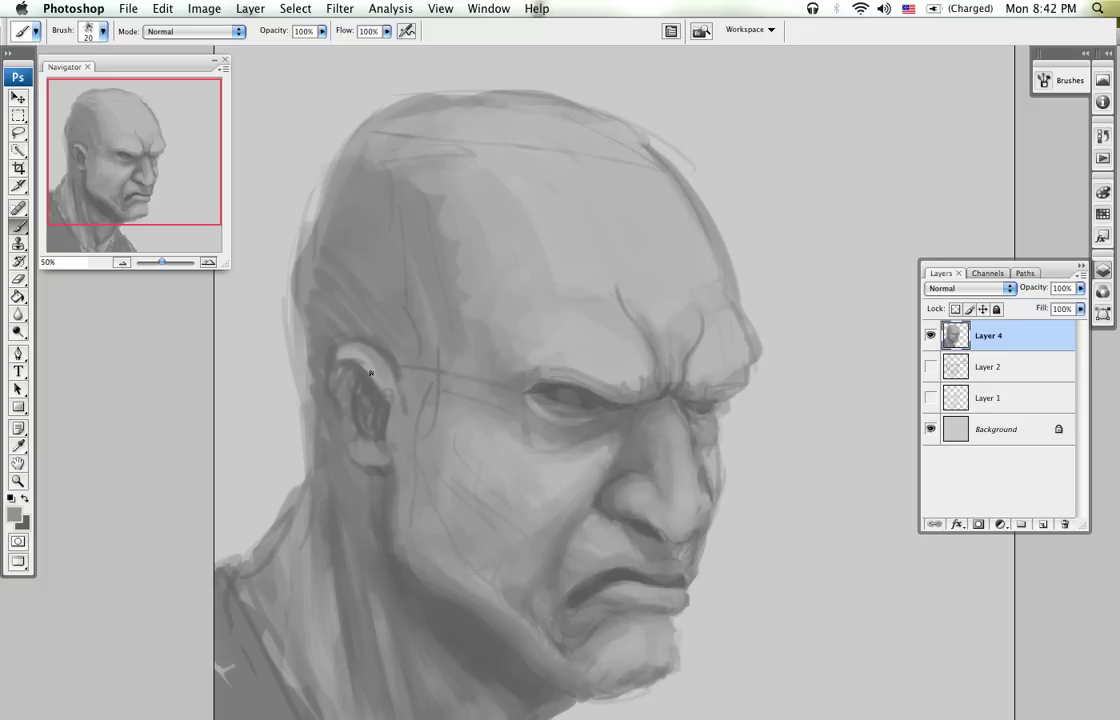
{"action": "left_click", "coordinate": [399, 362], "text": "alt"}
{"action": "key", "text": "super+s"}
{"action": "left_click", "coordinate": [728, 211], "text": "alt"}
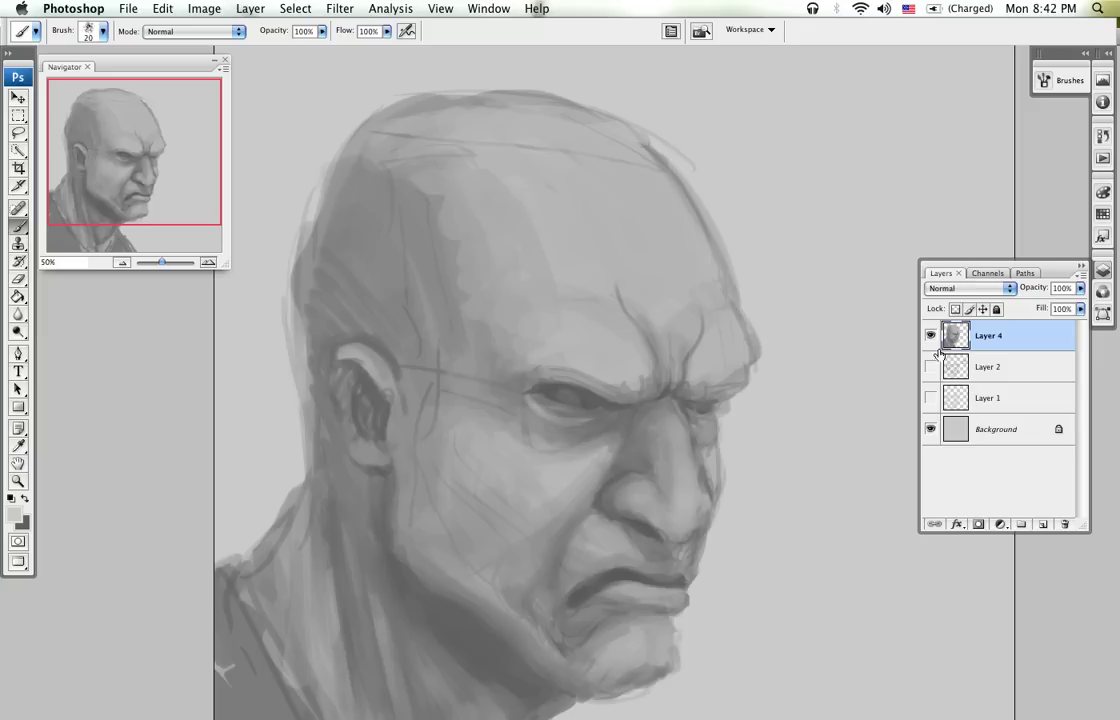
Step: Move Layer 4 directly above the Background layer and merge it down
{"action": "left_click_drag", "start_coordinate": [1030, 343], "coordinate": [1037, 418]}
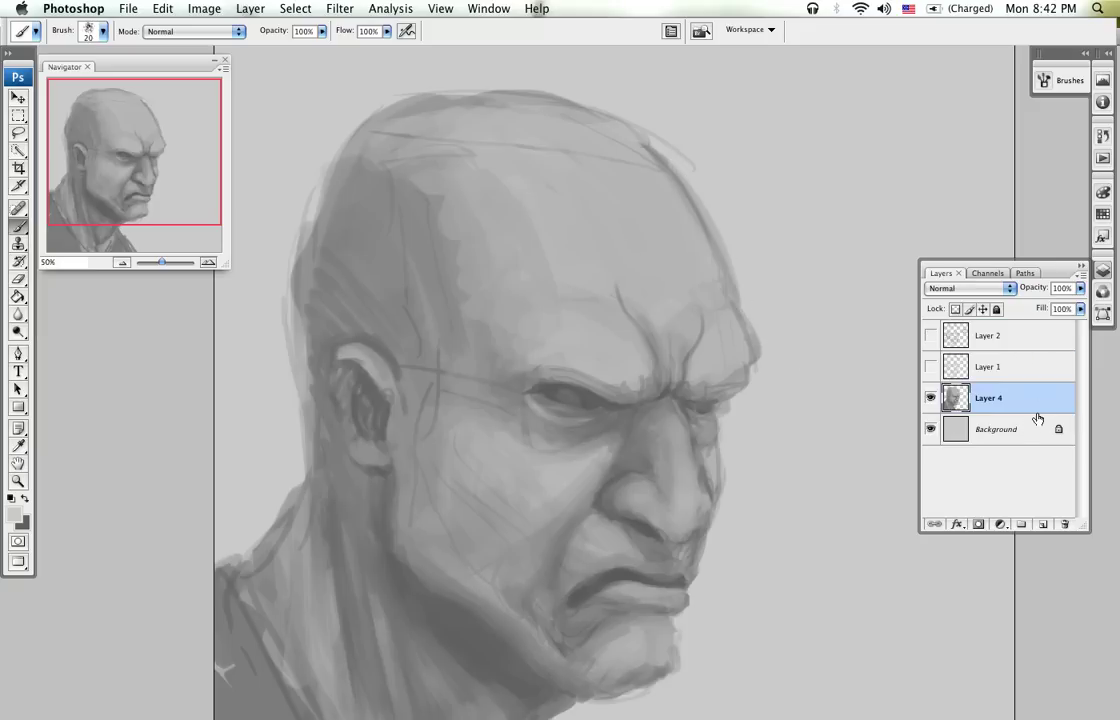
{"action": "key", "text": "super+e"}
{"action": "key", "text": "z"}
{"action": "left_click", "coordinate": [665, 421], "text": "alt"}
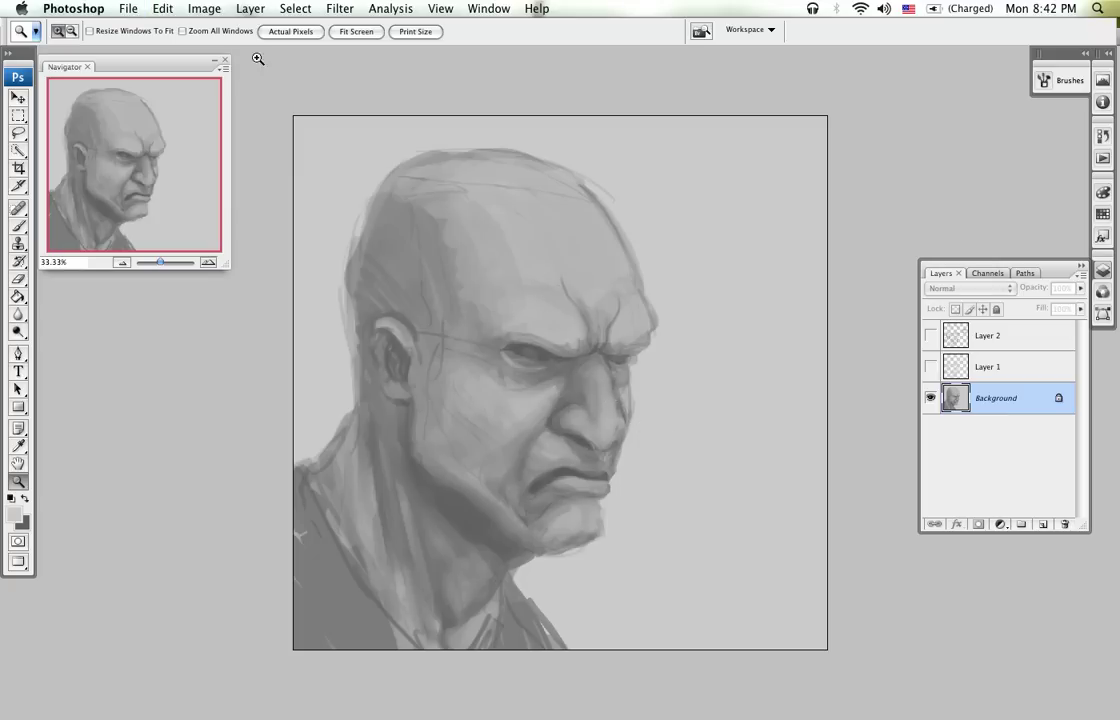
Step: Duplicate the merged Background layer
{"action": "left_click", "coordinate": [204, 10]}
{"action": "mouse_move", "coordinate": [241, 60]}
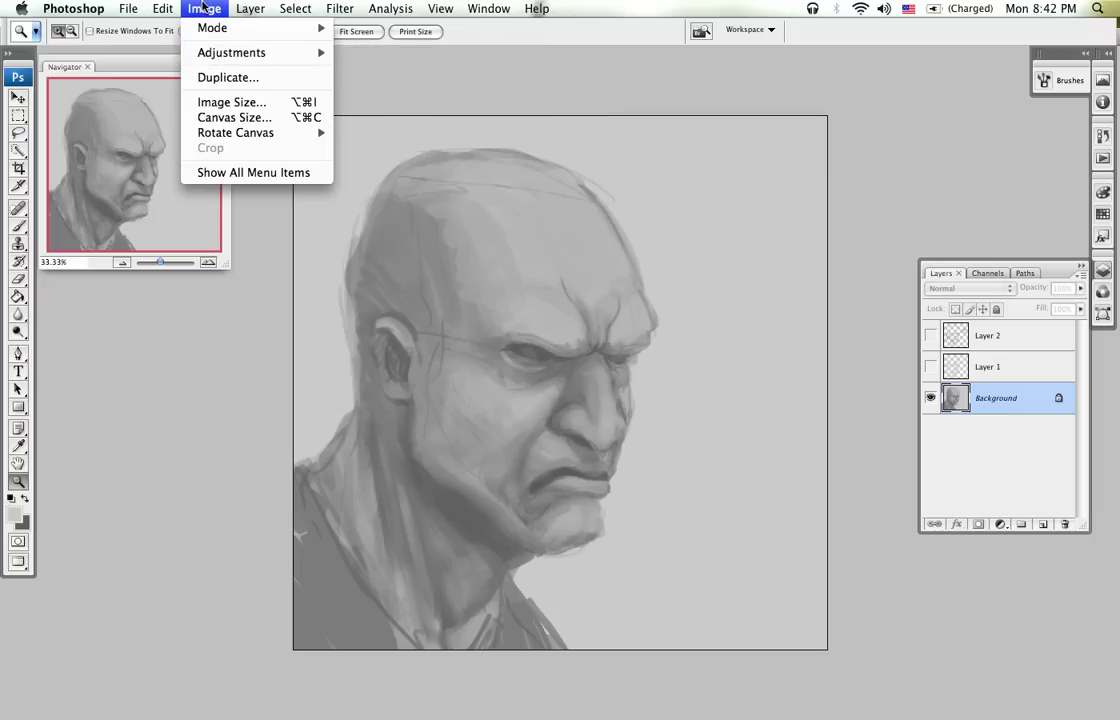
{"action": "left_click", "coordinate": [204, 10]}
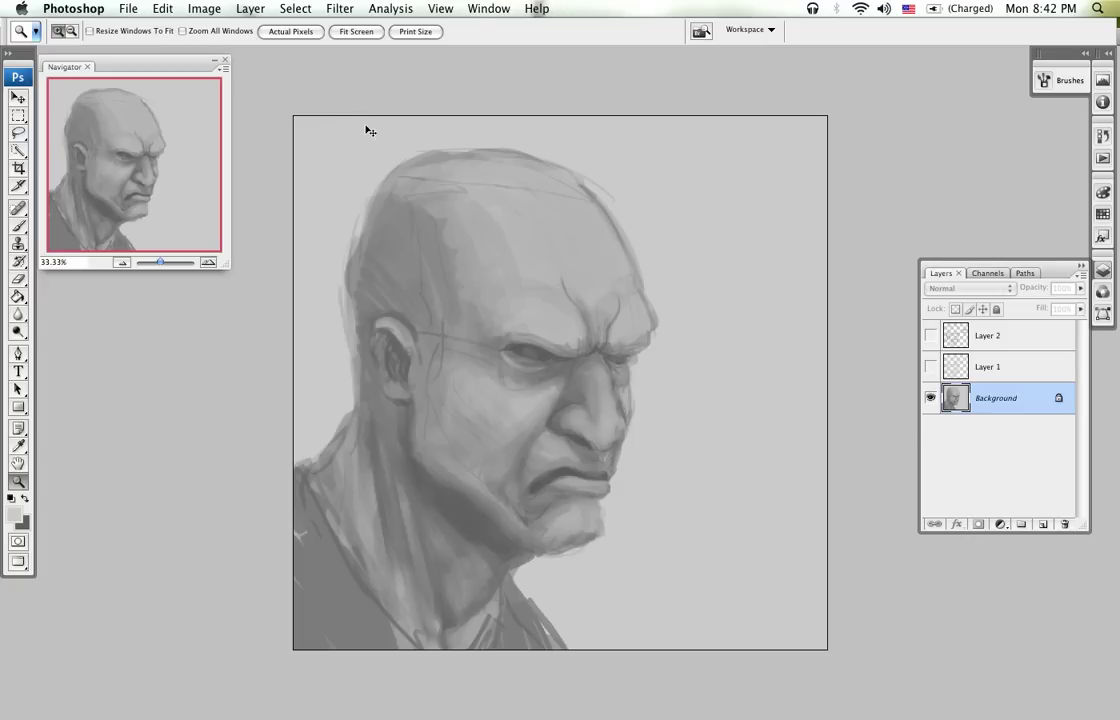
{"action": "key", "text": "super+j"}
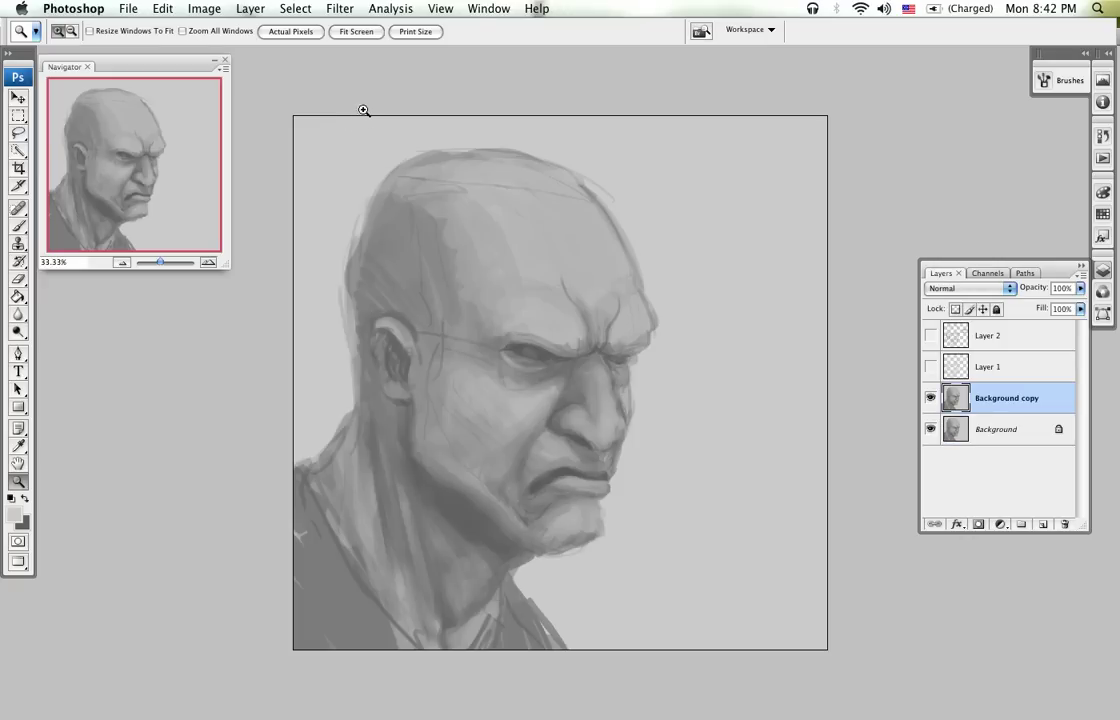
Step: Add a Gradient Map adjustment layer above Background copy, keeping its settings clear of the painted head
{"action": "left_click", "coordinate": [188, 9]}
{"action": "mouse_move", "coordinate": [261, 56]}
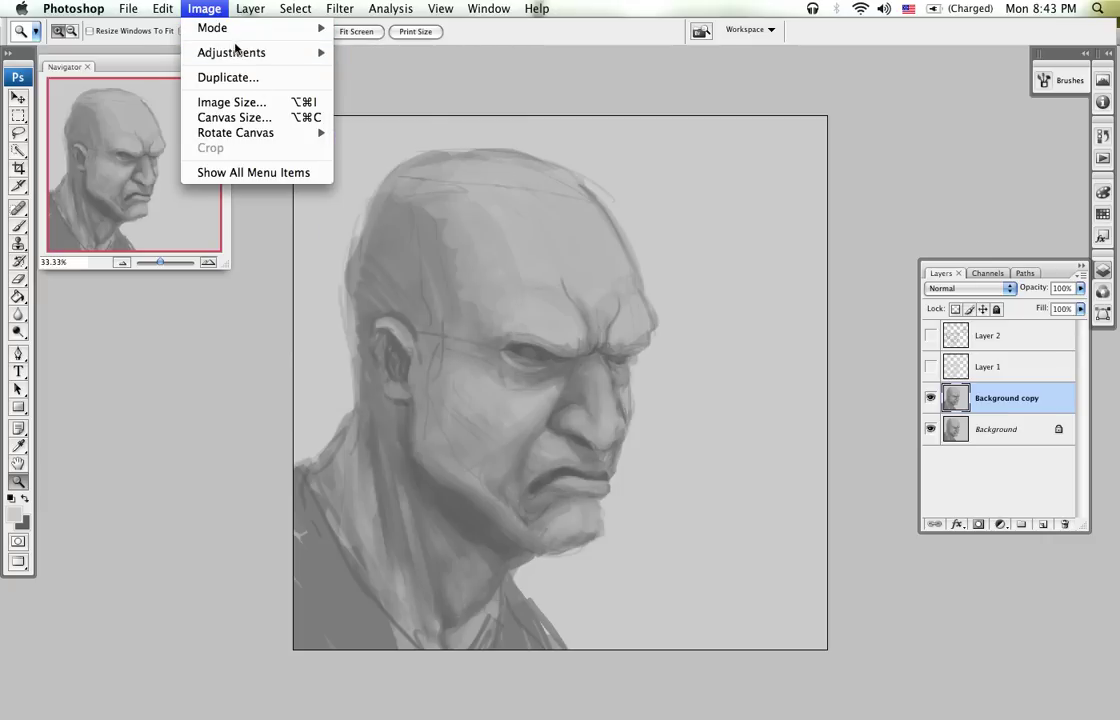
{"action": "mouse_move", "coordinate": [250, 10]}
{"action": "mouse_move", "coordinate": [362, 126]}
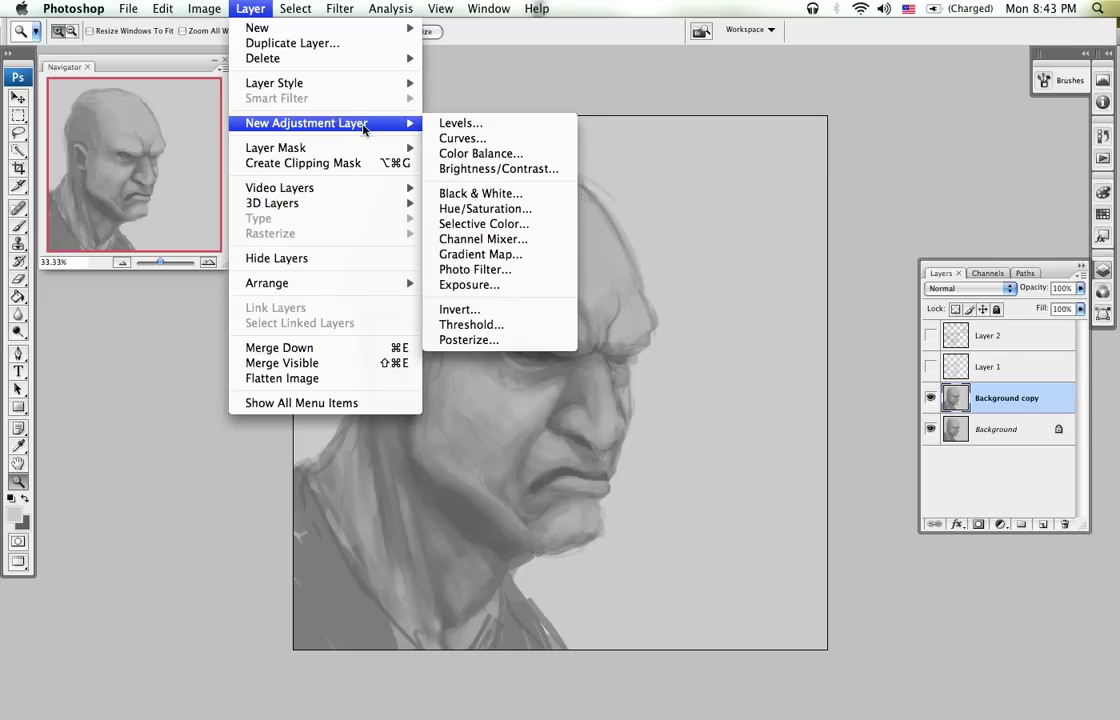
{"action": "left_click", "coordinate": [480, 254]}
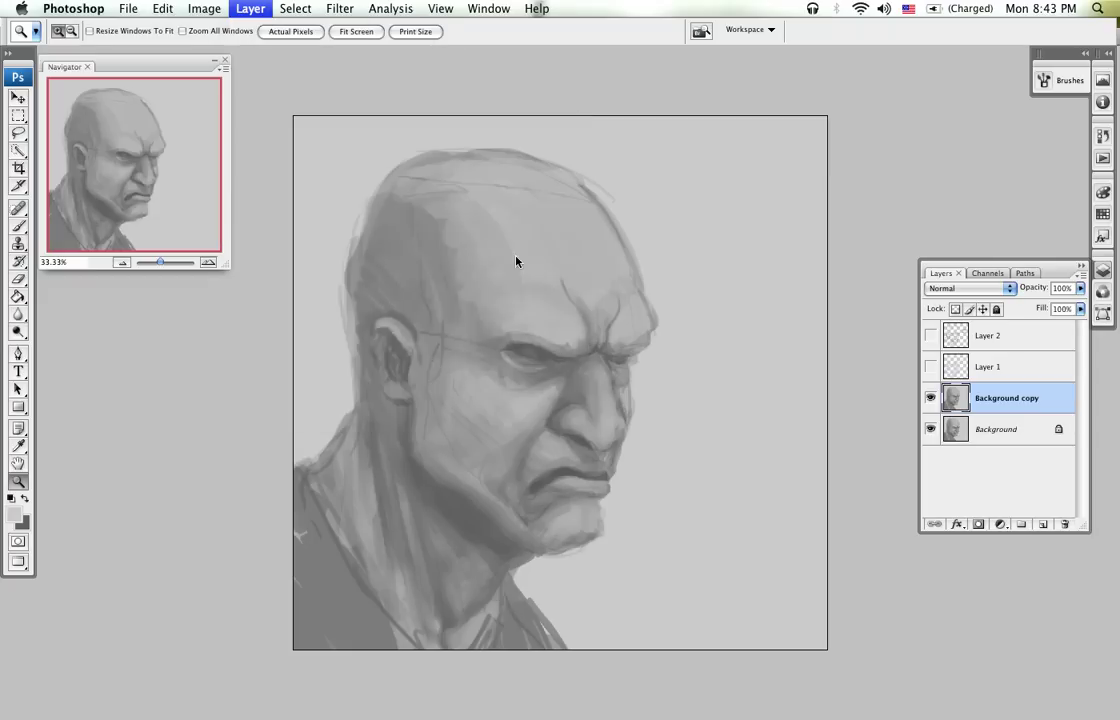
{"action": "left_click", "coordinate": [714, 246]}
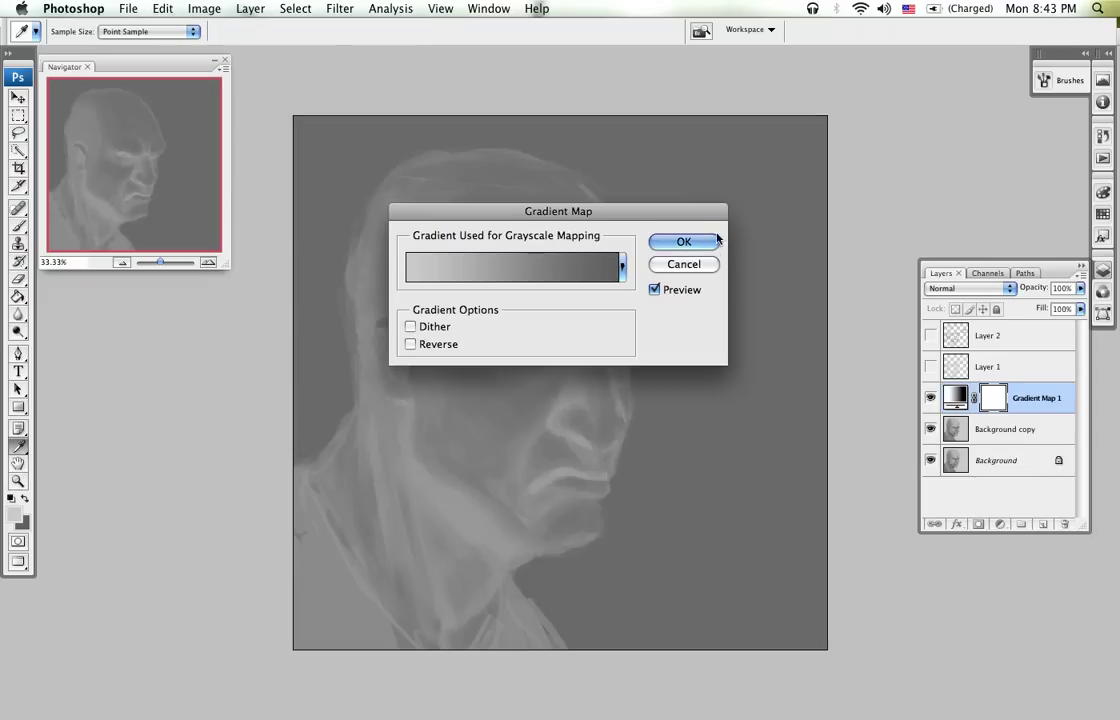
{"action": "left_click_drag", "start_coordinate": [650, 214], "coordinate": [923, 107]}
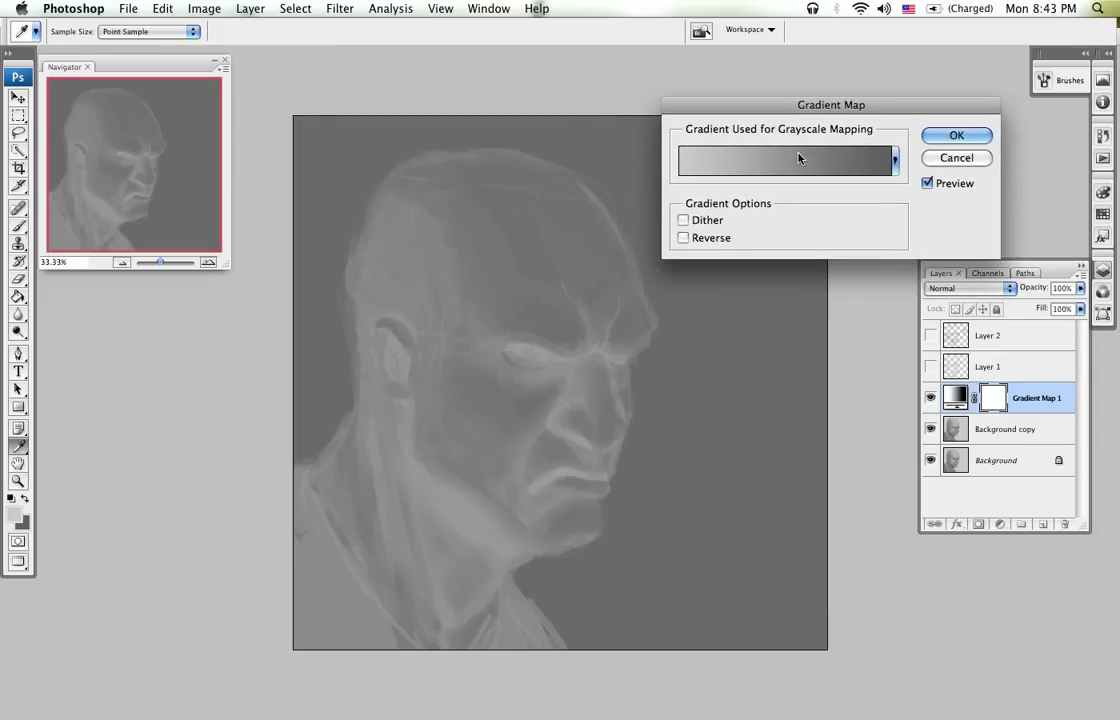
Step: Open the map's gradient for editing, preview several presets such as Copper, and choose Yellow, Violet, Orange, Blue
{"action": "left_click", "coordinate": [787, 166]}
{"action": "left_click_drag", "start_coordinate": [517, 130], "coordinate": [772, 163]}
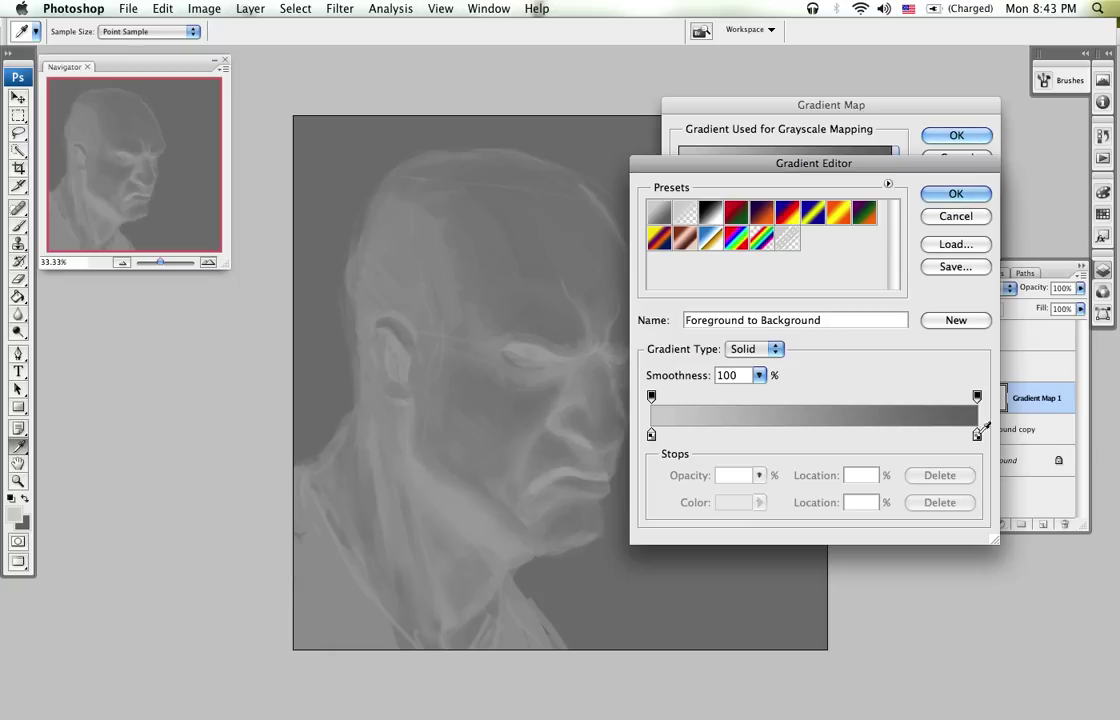
{"action": "left_click_drag", "start_coordinate": [862, 168], "coordinate": [926, 168]}
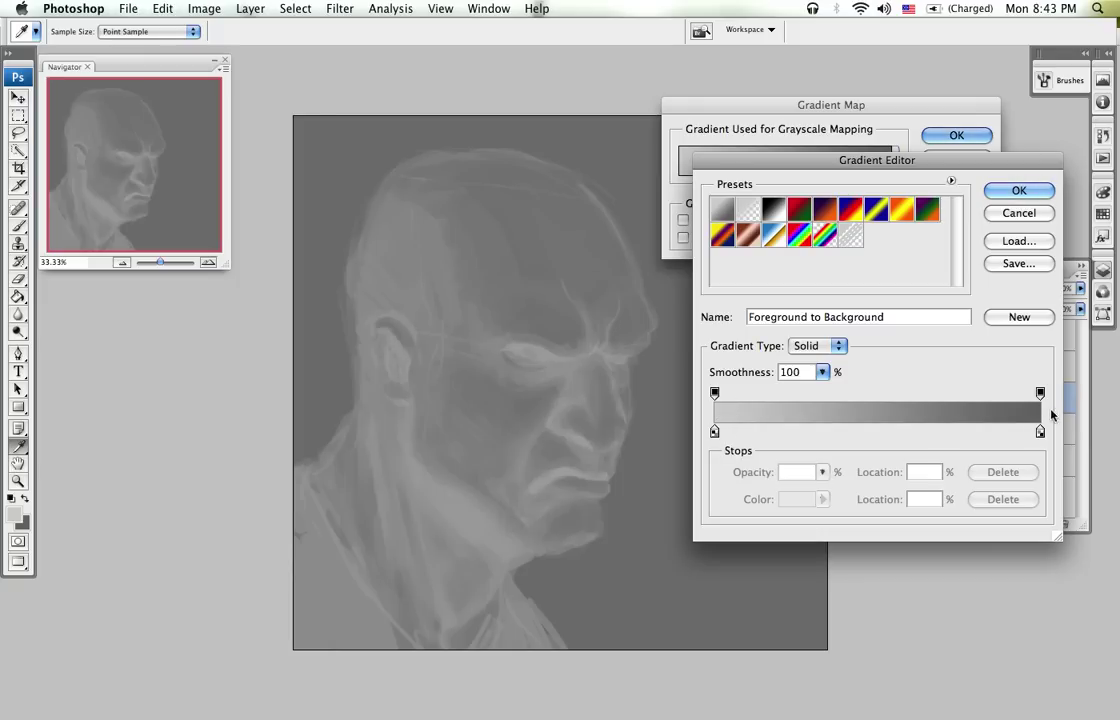
{"action": "left_click", "coordinate": [777, 216]}
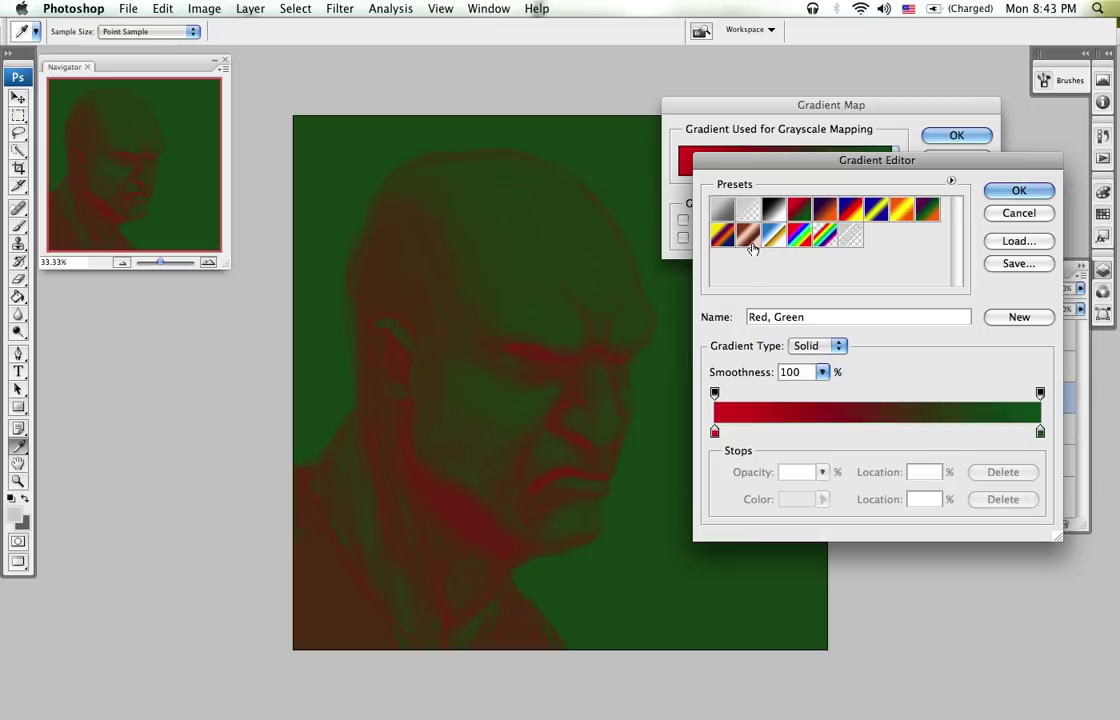
{"action": "left_click", "coordinate": [747, 234]}
{"action": "left_click", "coordinate": [773, 234]}
{"action": "left_click", "coordinate": [799, 236]}
{"action": "left_click", "coordinate": [825, 234]}
{"action": "left_click", "coordinate": [876, 208]}
{"action": "left_click", "coordinate": [927, 208]}
{"action": "left_click", "coordinate": [746, 240]}
{"action": "left_click", "coordinate": [773, 236]}
{"action": "left_click", "coordinate": [799, 236]}
{"action": "left_click", "coordinate": [750, 238]}
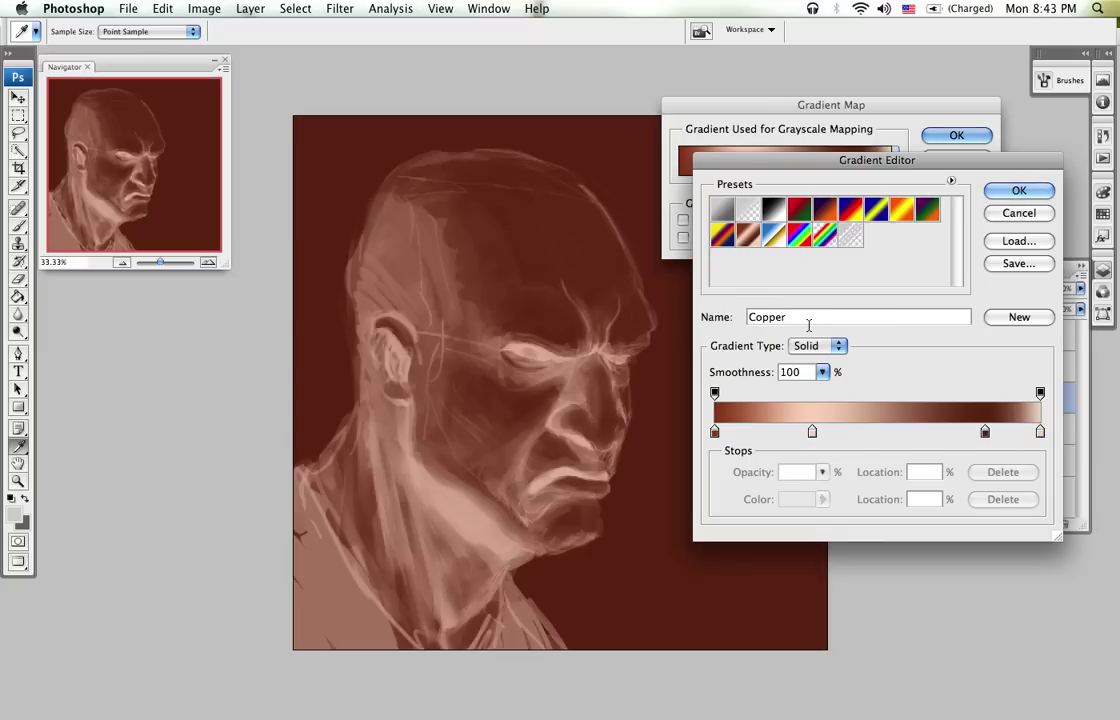
{"action": "left_click", "coordinate": [721, 234]}
Step: Try a series of randomized Noise gradients on the head, and return the gradient type to Solid
{"action": "left_click", "coordinate": [820, 345]}
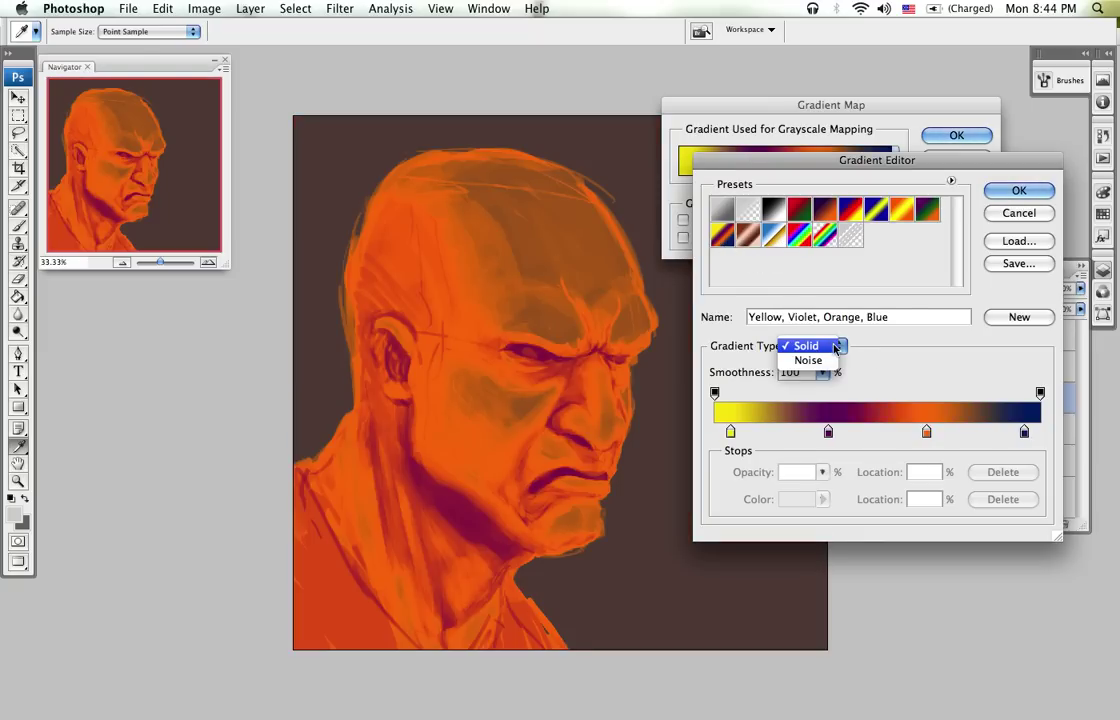
{"action": "left_click", "coordinate": [812, 359]}
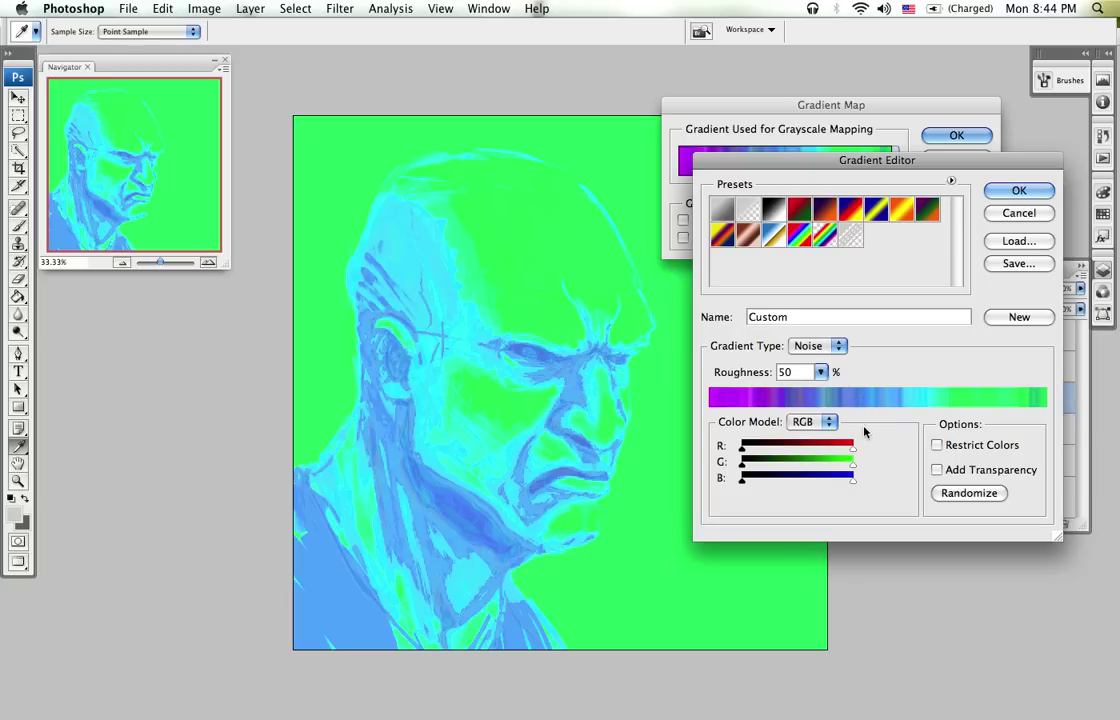
{"action": "left_click", "coordinate": [969, 493]}
{"action": "left_click", "coordinate": [970, 494]}
{"action": "left_click", "coordinate": [972, 494]}
{"action": "left_click", "coordinate": [974, 494]}
{"action": "left_click", "coordinate": [975, 494]}
{"action": "left_click", "coordinate": [976, 494]}
{"action": "left_click", "coordinate": [977, 494]}
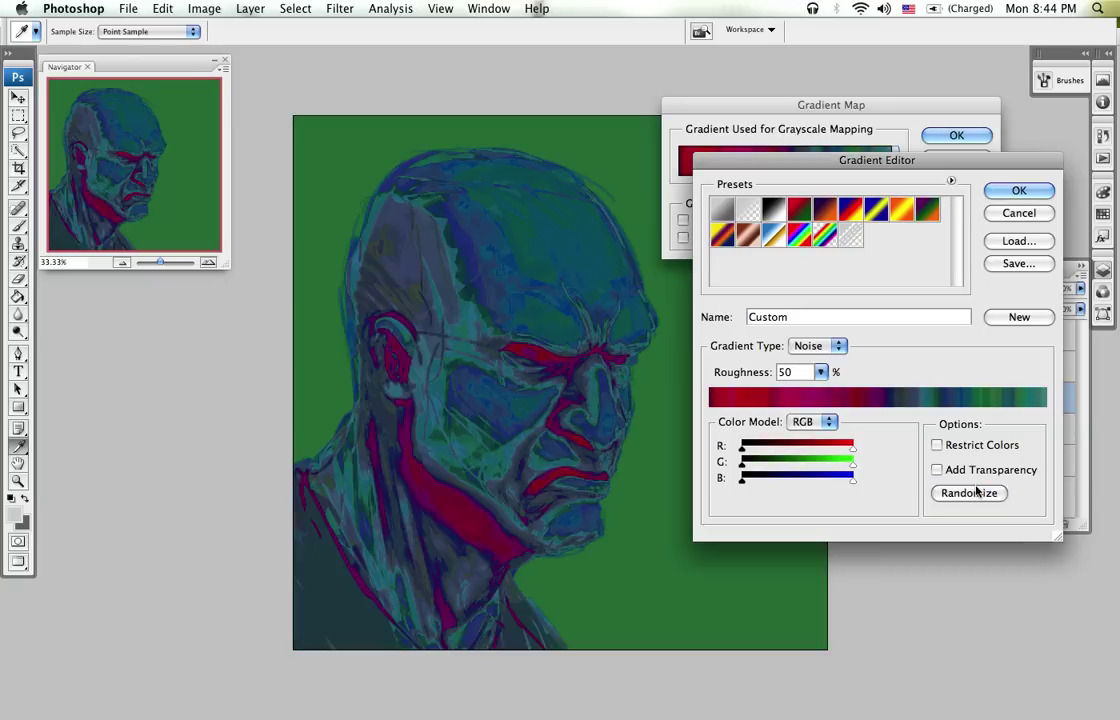
{"action": "left_click", "coordinate": [976, 492]}
{"action": "left_click", "coordinate": [975, 493]}
{"action": "left_click", "coordinate": [975, 494]}
{"action": "left_click", "coordinate": [974, 494]}
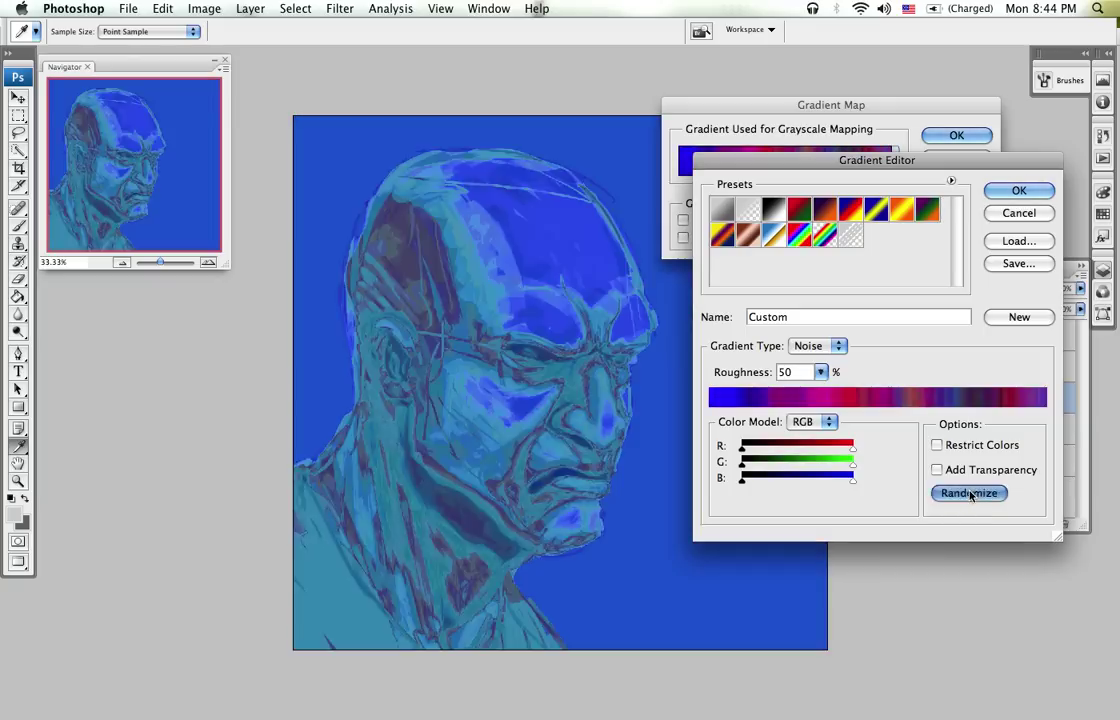
{"action": "left_click", "coordinate": [974, 495]}
{"action": "left_click", "coordinate": [973, 496]}
{"action": "left_click", "coordinate": [973, 495]}
{"action": "left_click", "coordinate": [973, 495]}
{"action": "left_click", "coordinate": [973, 495]}
{"action": "left_click", "coordinate": [973, 495]}
{"action": "left_click", "coordinate": [973, 495]}
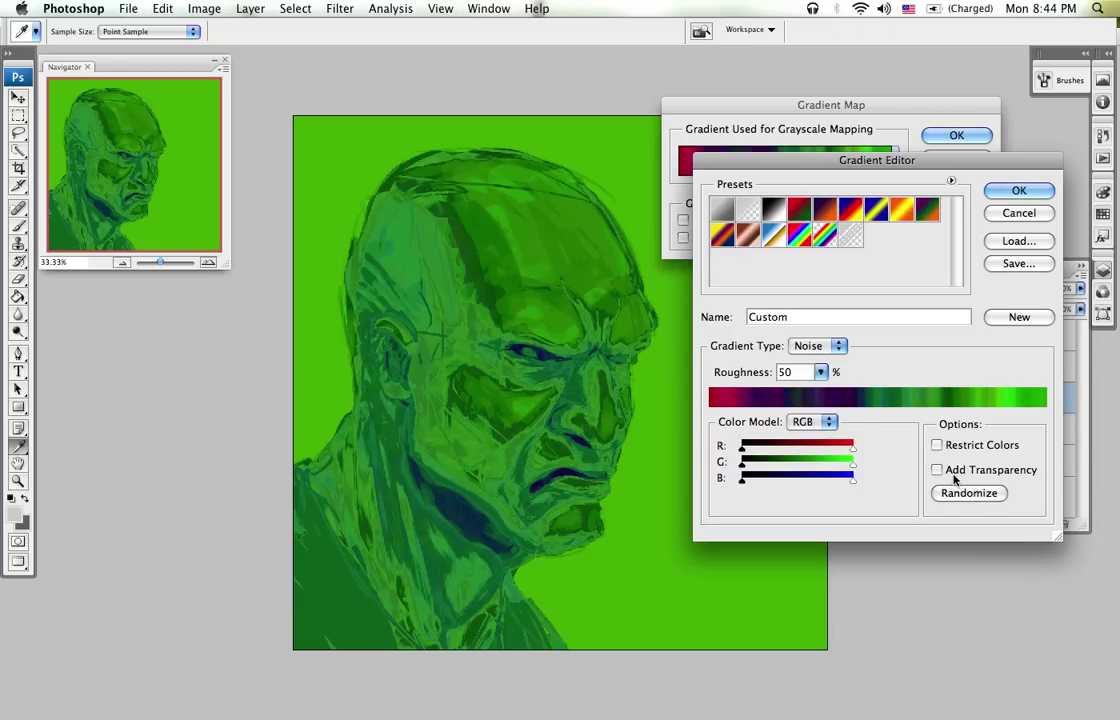
{"action": "left_click", "coordinate": [975, 494]}
{"action": "left_click", "coordinate": [977, 495]}
{"action": "left_click", "coordinate": [972, 495]}
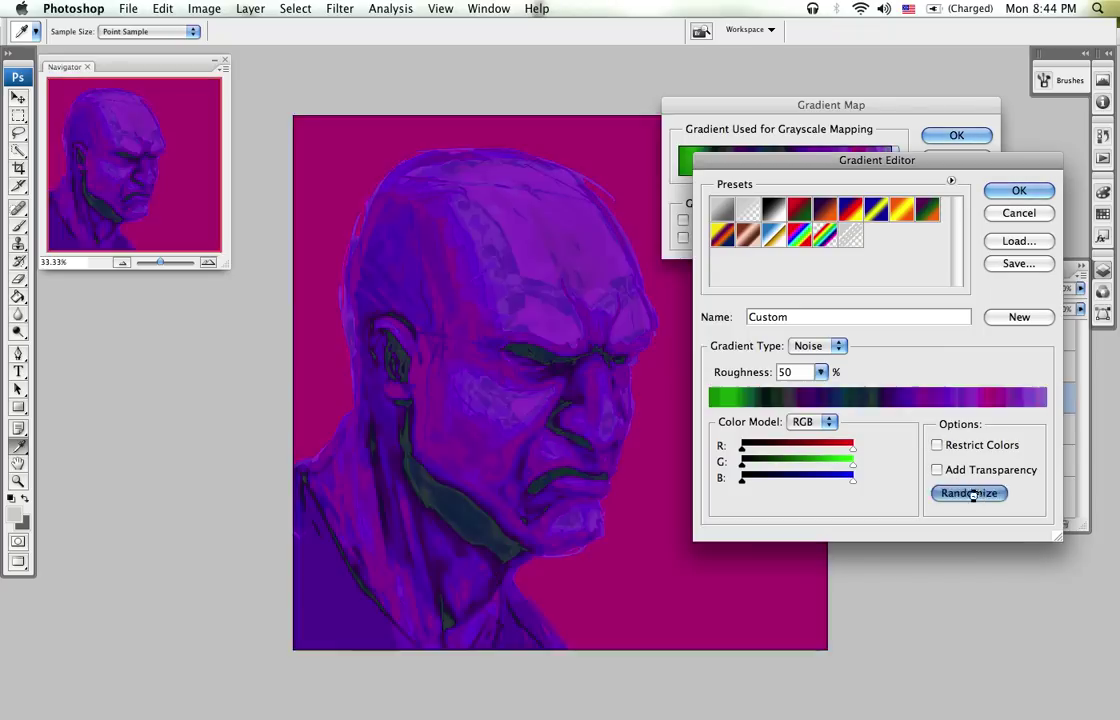
{"action": "left_click", "coordinate": [973, 493]}
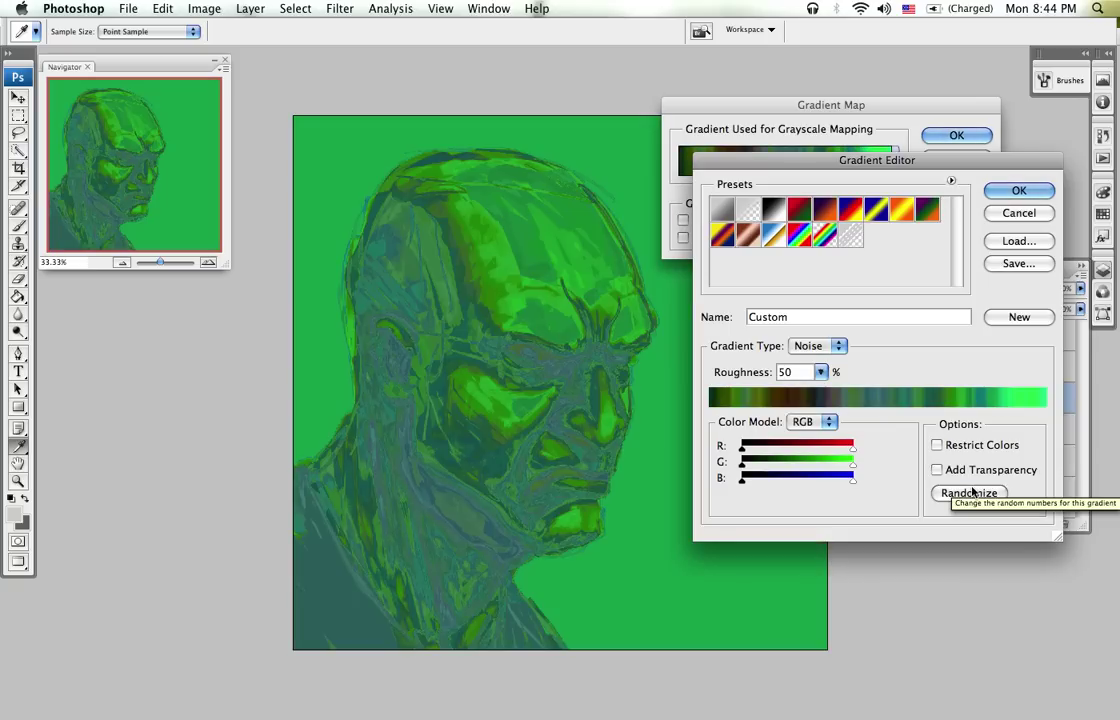
{"action": "left_click", "coordinate": [807, 345]}
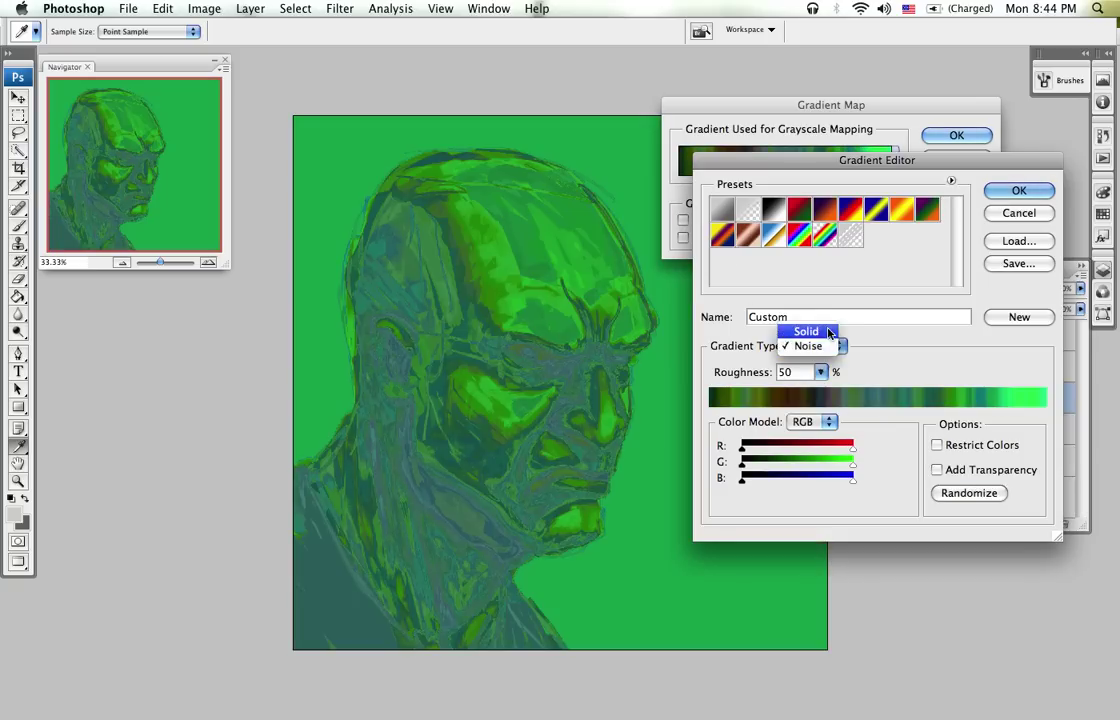
{"action": "left_click", "coordinate": [808, 328]}
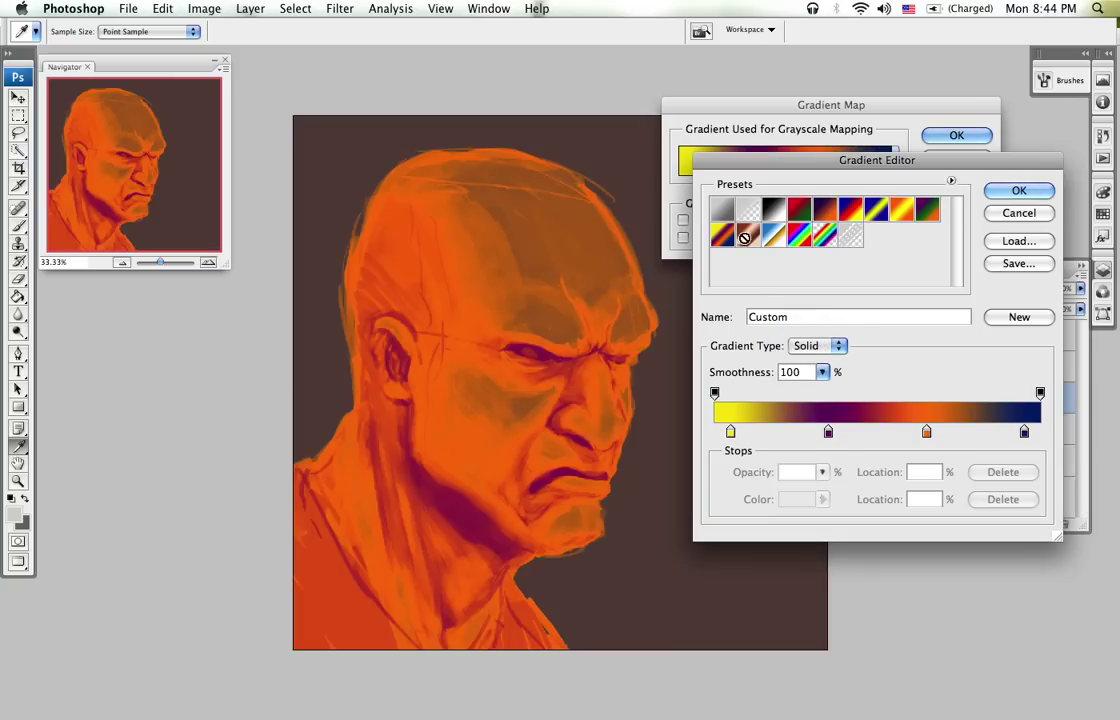
Step: Load the Copper preset into the gradient and remove its dark brown colour stop near the light end
{"action": "left_click", "coordinate": [748, 234]}
{"action": "left_click", "coordinate": [812, 431]}
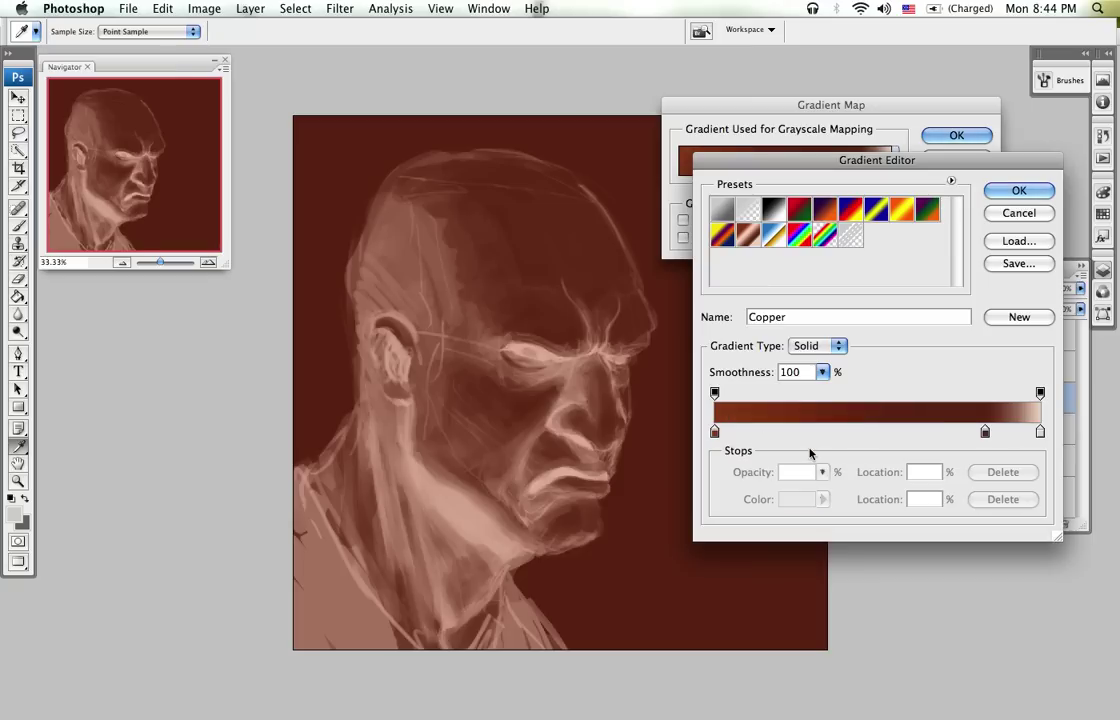
{"action": "left_click_drag", "start_coordinate": [815, 431], "coordinate": [815, 475]}
{"action": "left_click", "coordinate": [983, 431]}
{"action": "left_click_drag", "start_coordinate": [983, 431], "coordinate": [945, 455]}
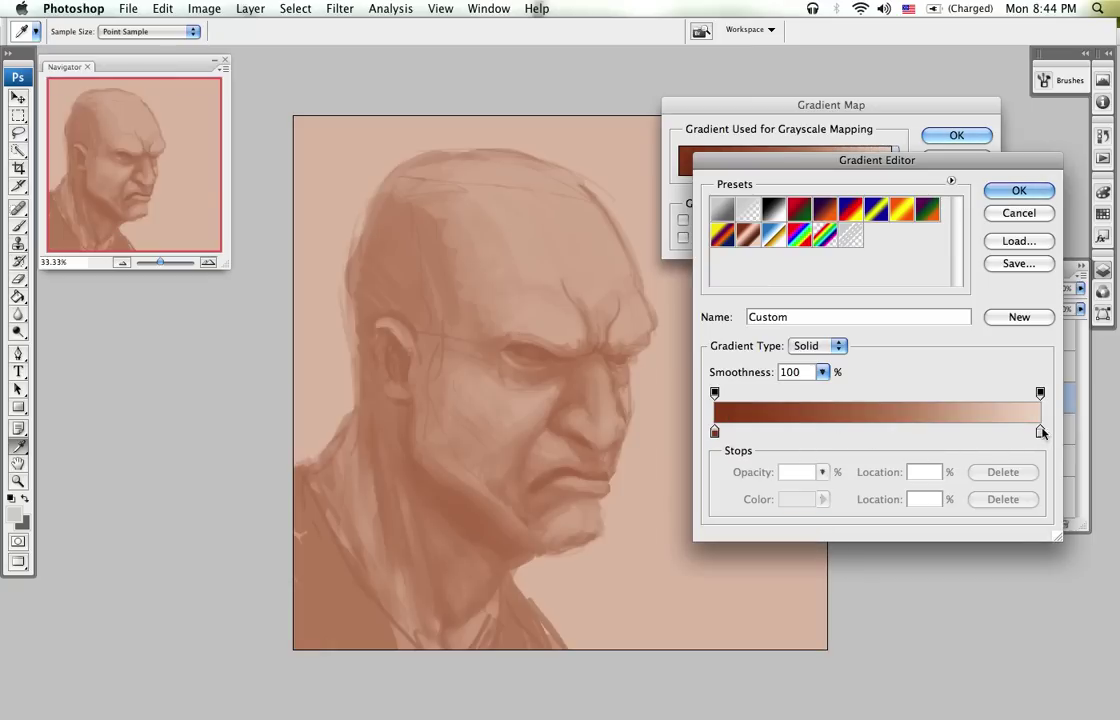
Step: Recolour the gradient's light end stop to a darker, muted beige
{"action": "left_click", "coordinate": [1040, 431]}
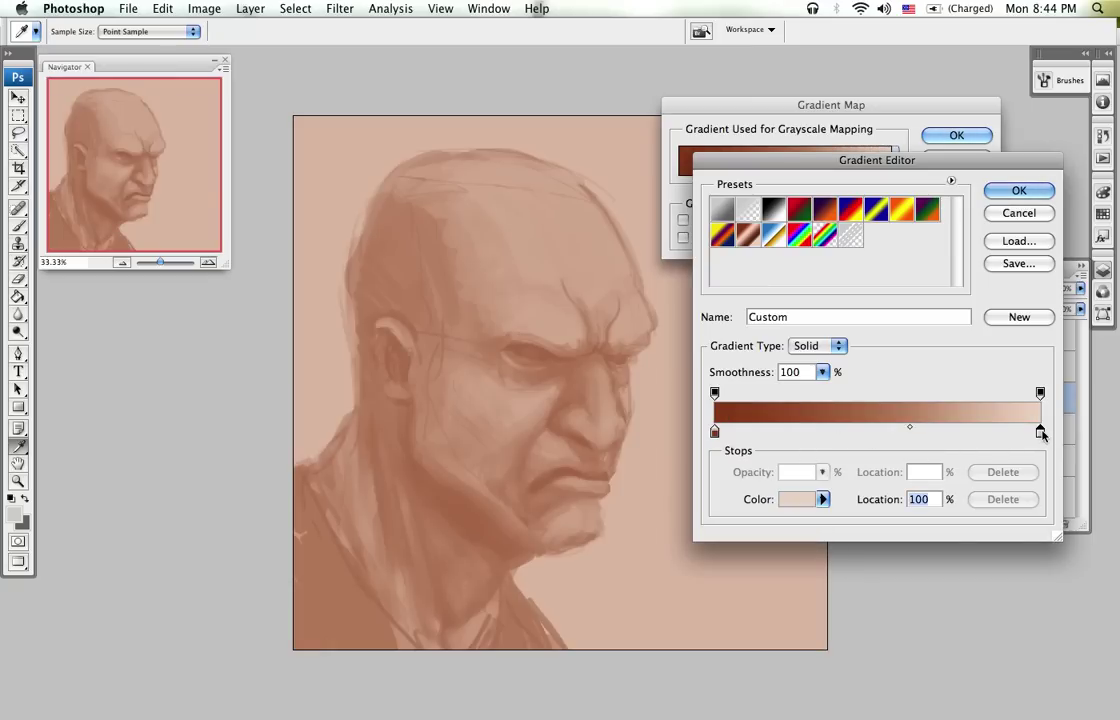
{"action": "left_click", "coordinate": [805, 499]}
{"action": "mouse_move", "coordinate": [375, 213]}
{"action": "left_mouse_down"}
{"action": "mouse_move", "coordinate": [392, 230]}
{"action": "mouse_move", "coordinate": [383, 237]}
{"action": "left_mouse_up"}
{"action": "left_click", "coordinate": [718, 195]}
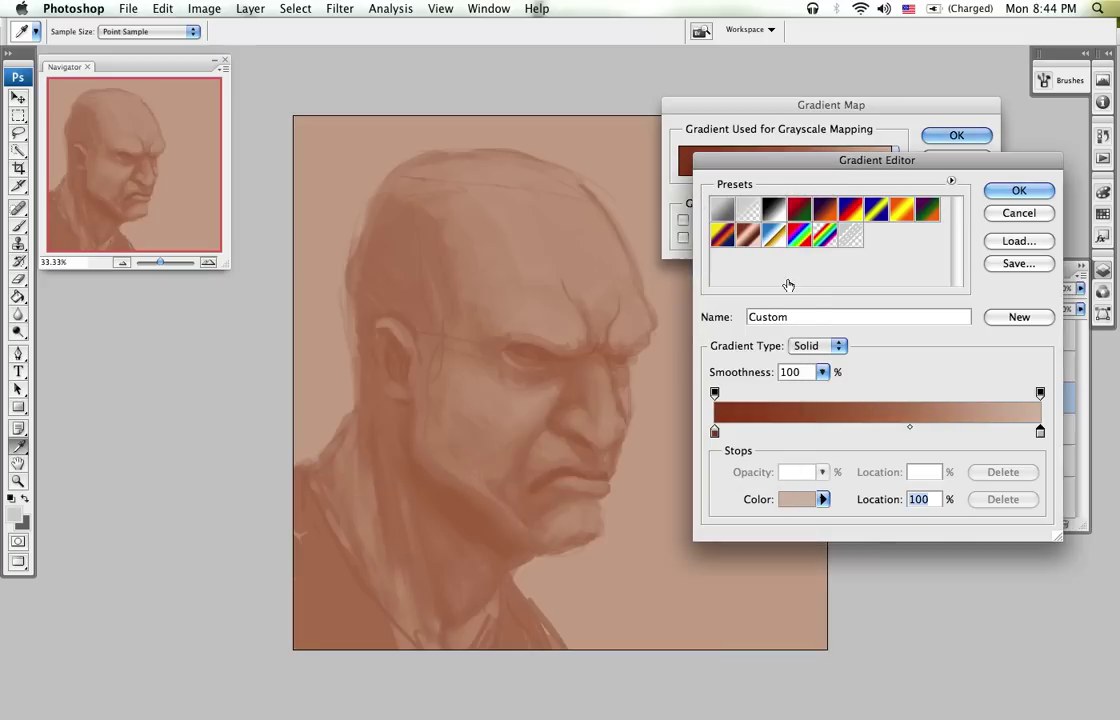
Step: Duplicate the beige stop inward to just short of the gradient's light end, and recolour the end stop pale yellow, f5f1d7
{"action": "left_click_drag", "start_coordinate": [1040, 430], "coordinate": [971, 432]}
{"action": "left_click", "coordinate": [1040, 432]}
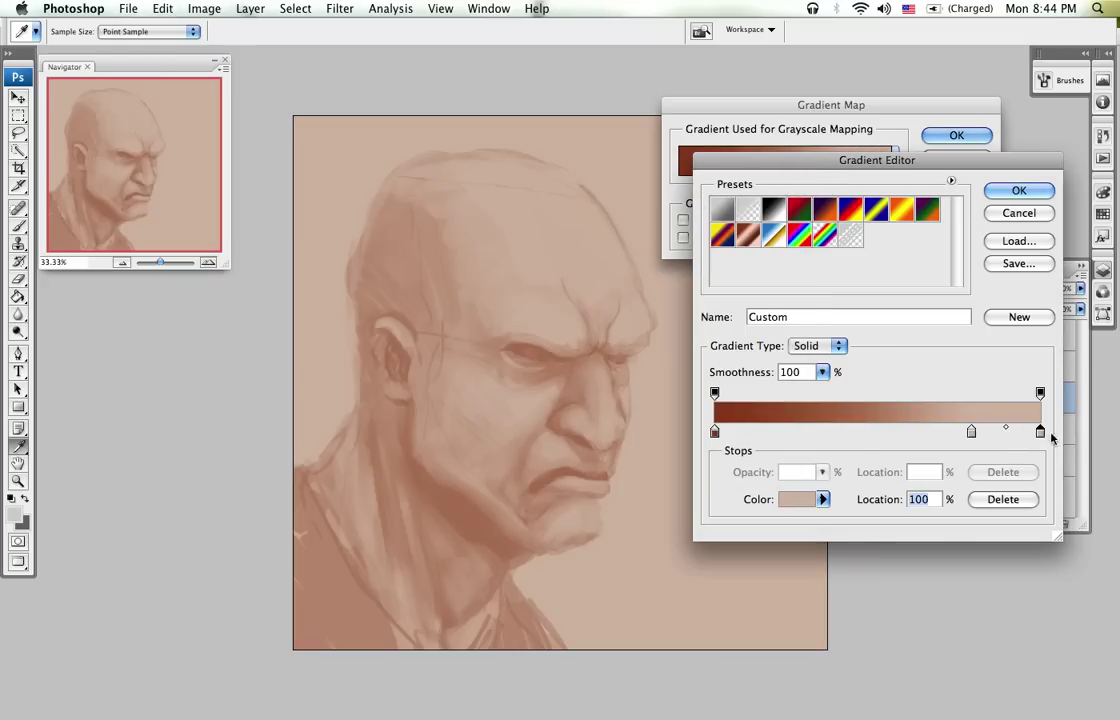
{"action": "left_click", "coordinate": [795, 499]}
{"action": "left_click", "coordinate": [370, 212]}
{"action": "left_click", "coordinate": [572, 380]}
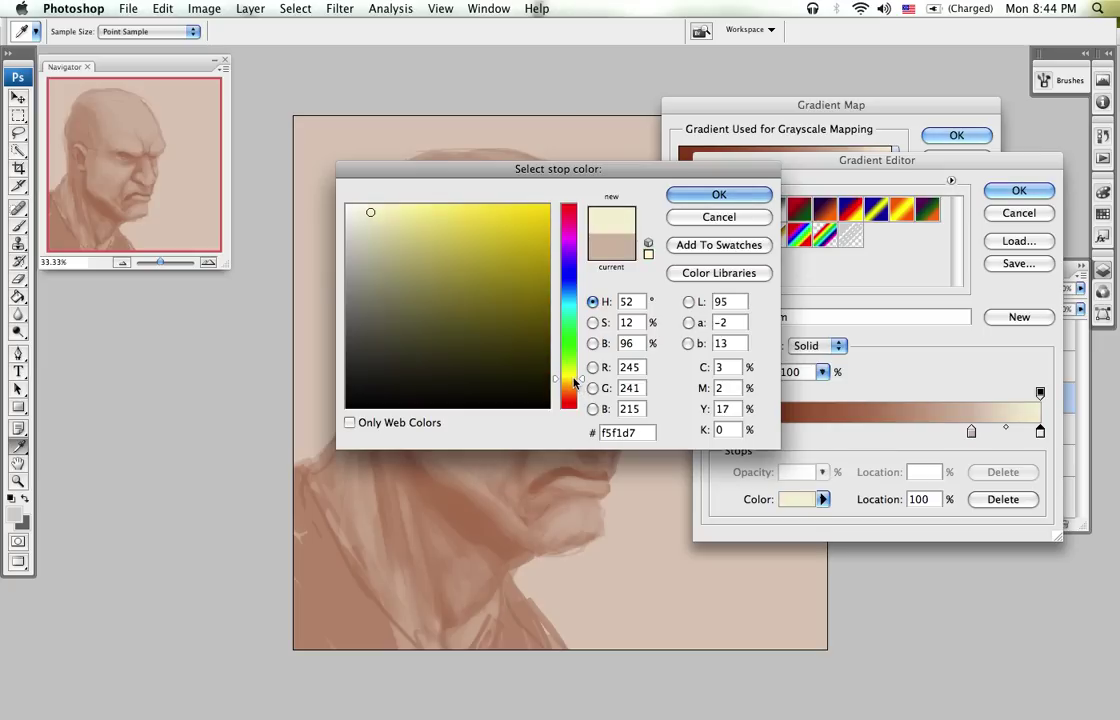
{"action": "left_click", "coordinate": [705, 194]}
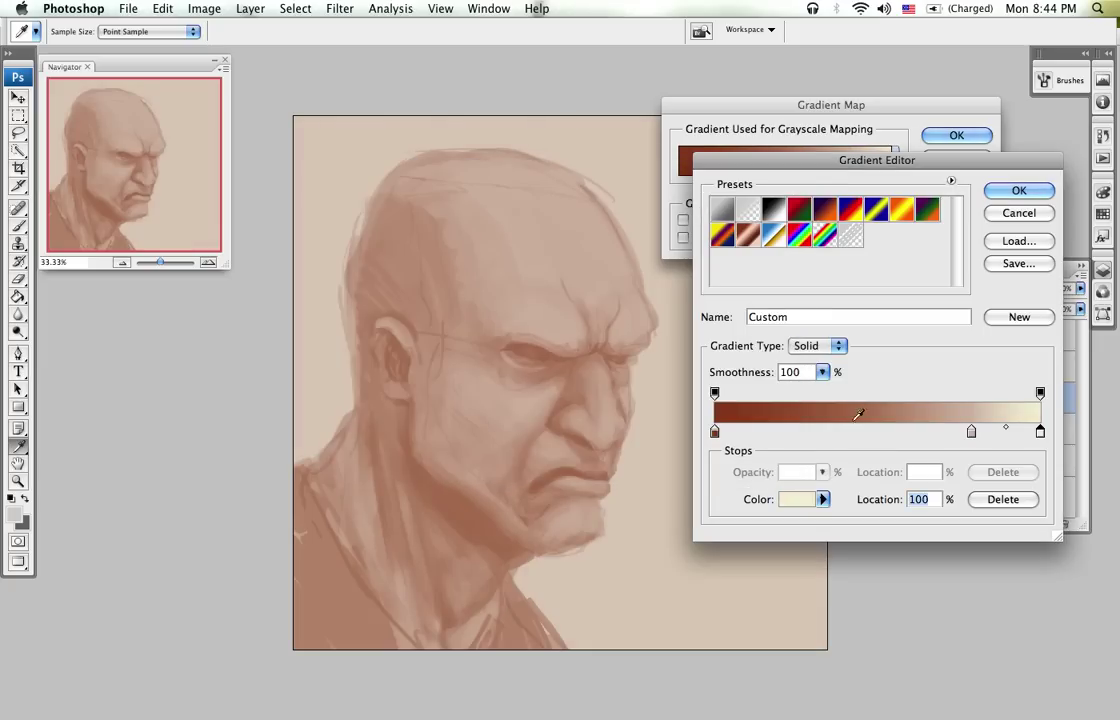
Step: Duplicate the brown stop inward from the gradient's dark end, and recolour the 0% stop dark purple, 5e2562
{"action": "left_click_drag", "start_coordinate": [716, 432], "coordinate": [772, 432]}
{"action": "left_click", "coordinate": [714, 433]}
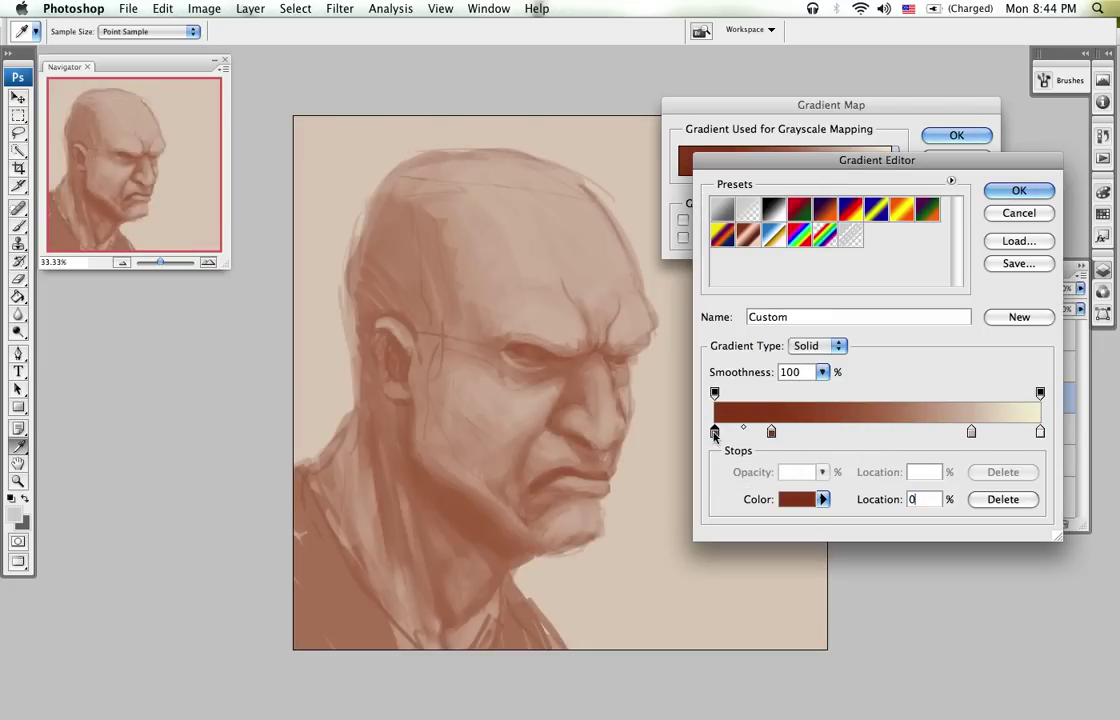
{"action": "double_click", "coordinate": [714, 432]}
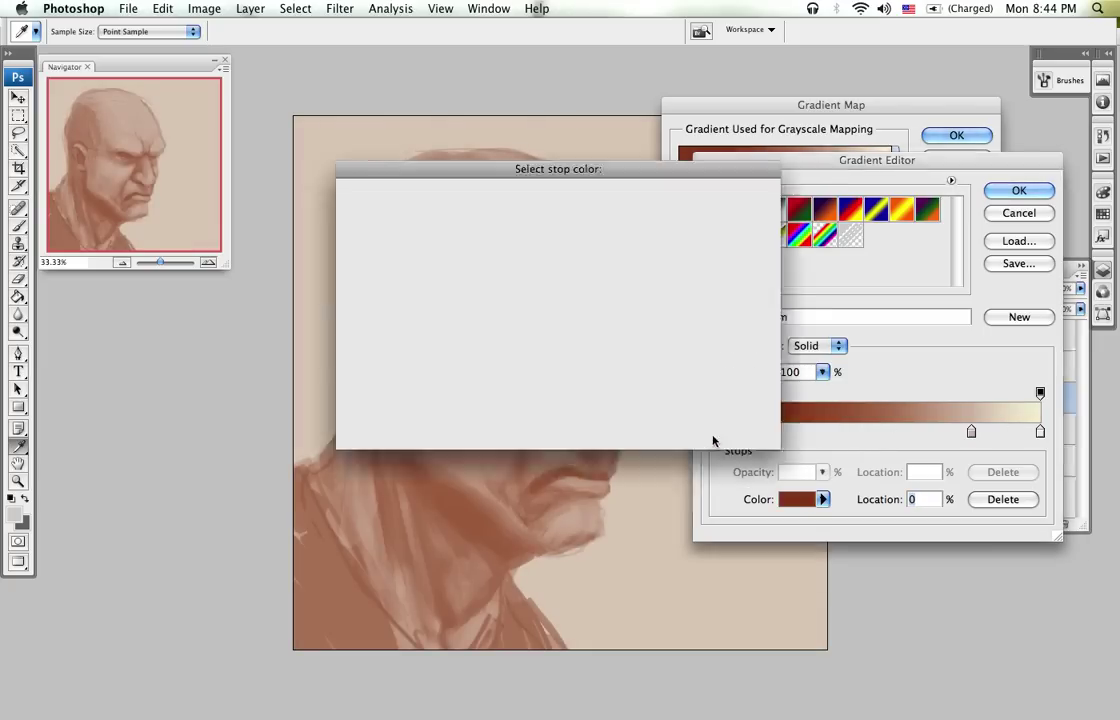
{"action": "mouse_move", "coordinate": [432, 331]}
{"action": "left_mouse_down"}
{"action": "mouse_move", "coordinate": [450, 322]}
{"action": "mouse_move", "coordinate": [427, 347]}
{"action": "left_mouse_up"}
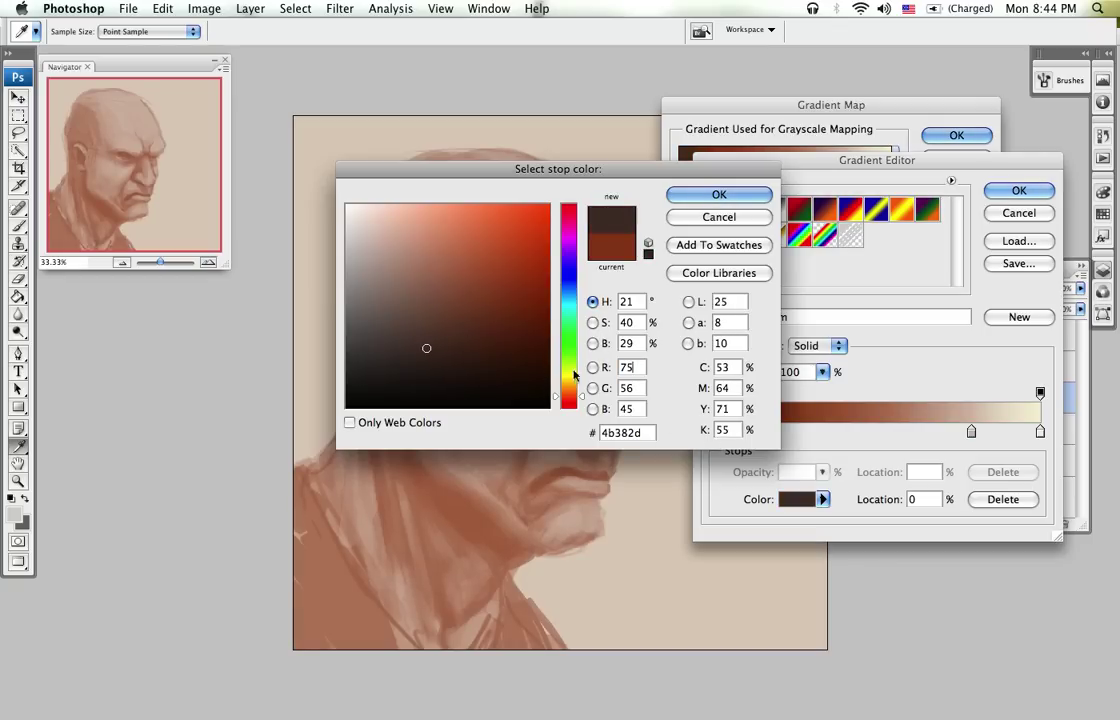
{"action": "left_click_drag", "start_coordinate": [568, 386], "coordinate": [568, 240]}
{"action": "left_click", "coordinate": [473, 330]}
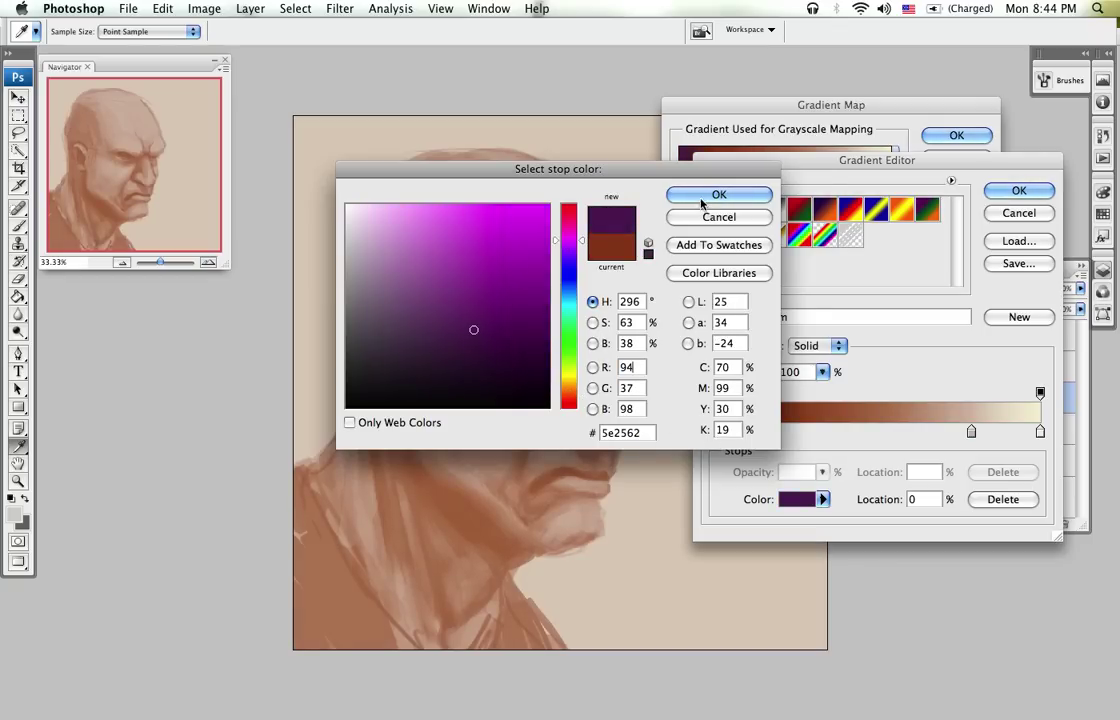
{"action": "left_click", "coordinate": [717, 195]}
Step: Shift the brown stop past the gradient's middle, spread dark purple stops before it, place the beige stop at 80%, and accept the gradient map
{"action": "left_click_drag", "start_coordinate": [772, 432], "coordinate": [864, 437]}
{"action": "left_click_drag", "start_coordinate": [715, 434], "coordinate": [898, 435]}
{"action": "left_click", "coordinate": [776, 434]}
{"action": "left_click", "coordinate": [800, 436]}
{"action": "left_click_drag", "start_coordinate": [971, 432], "coordinate": [976, 433]}
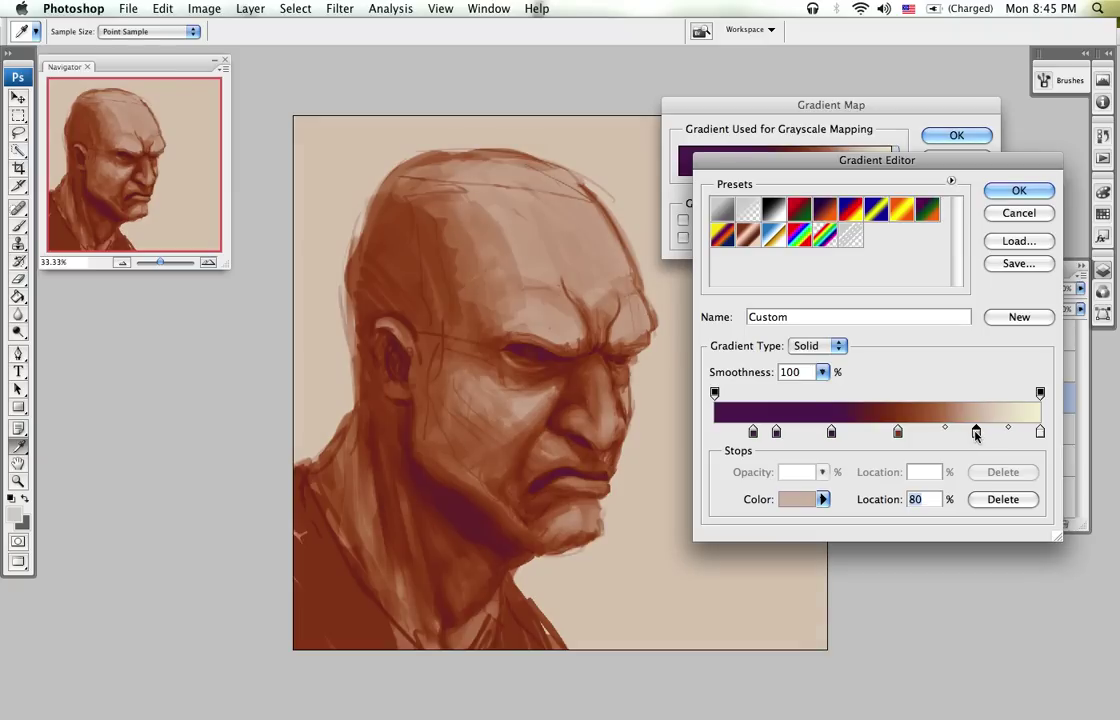
{"action": "left_click", "coordinate": [1018, 190]}
{"action": "left_click", "coordinate": [950, 135]}
Step: Compare the head with Gradient Map 1 hidden and shown, and merge the adjustment down into Background copy
{"action": "key", "text": "z"}
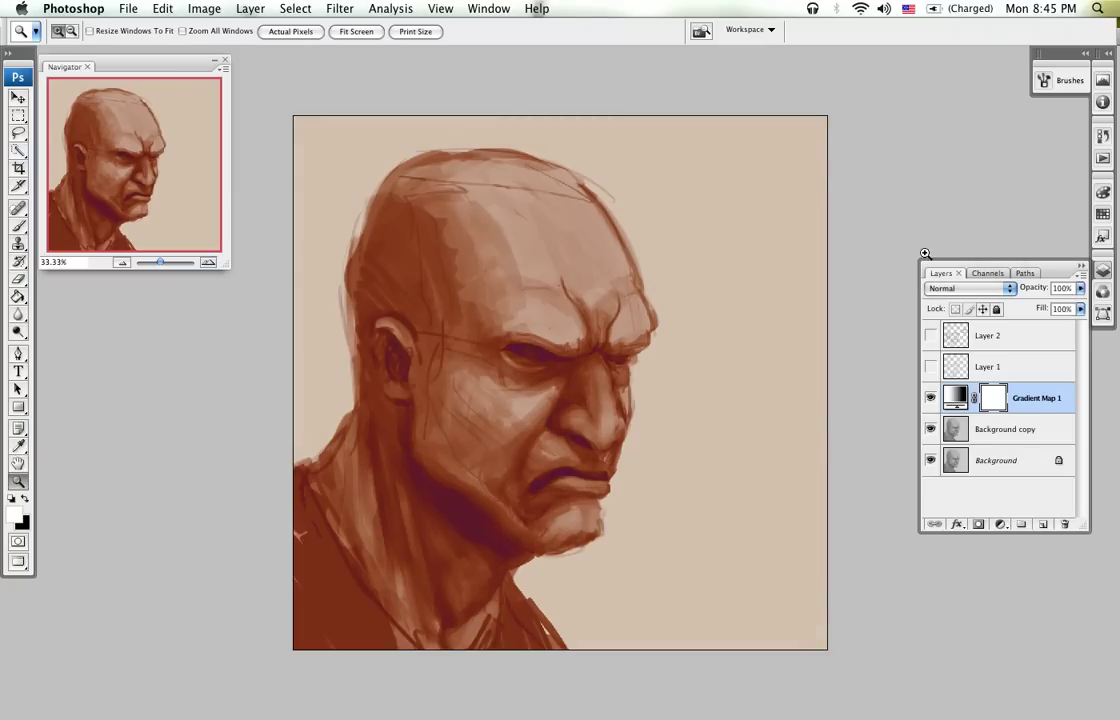
{"action": "left_click", "coordinate": [931, 398]}
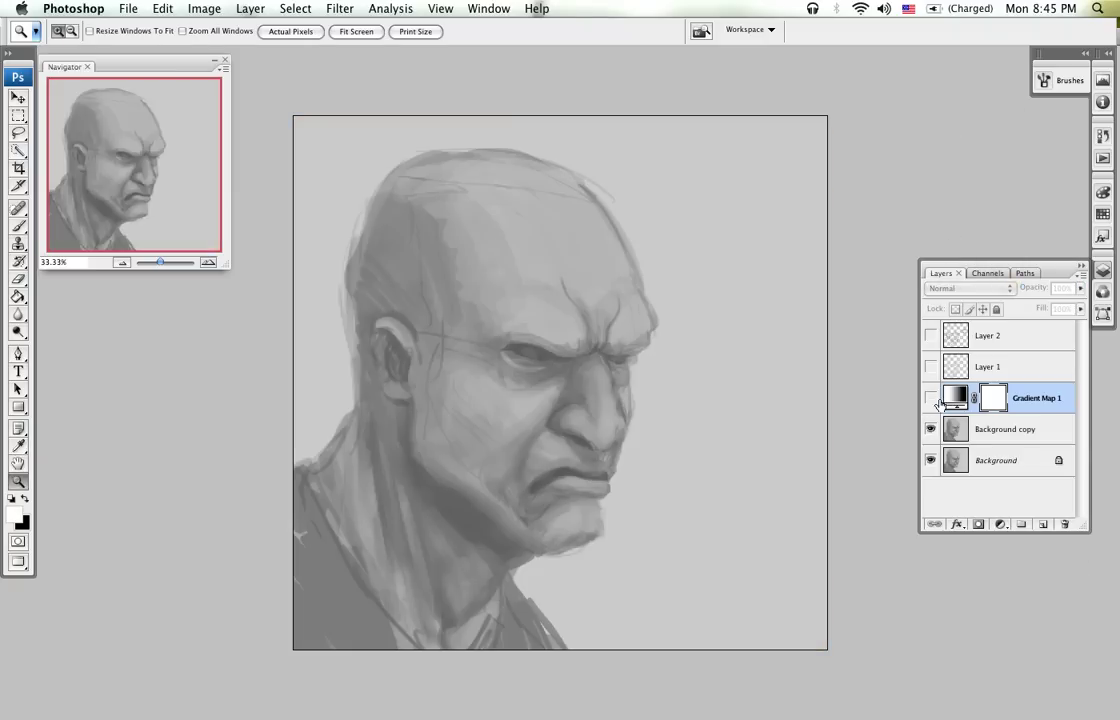
{"action": "left_click", "coordinate": [931, 398]}
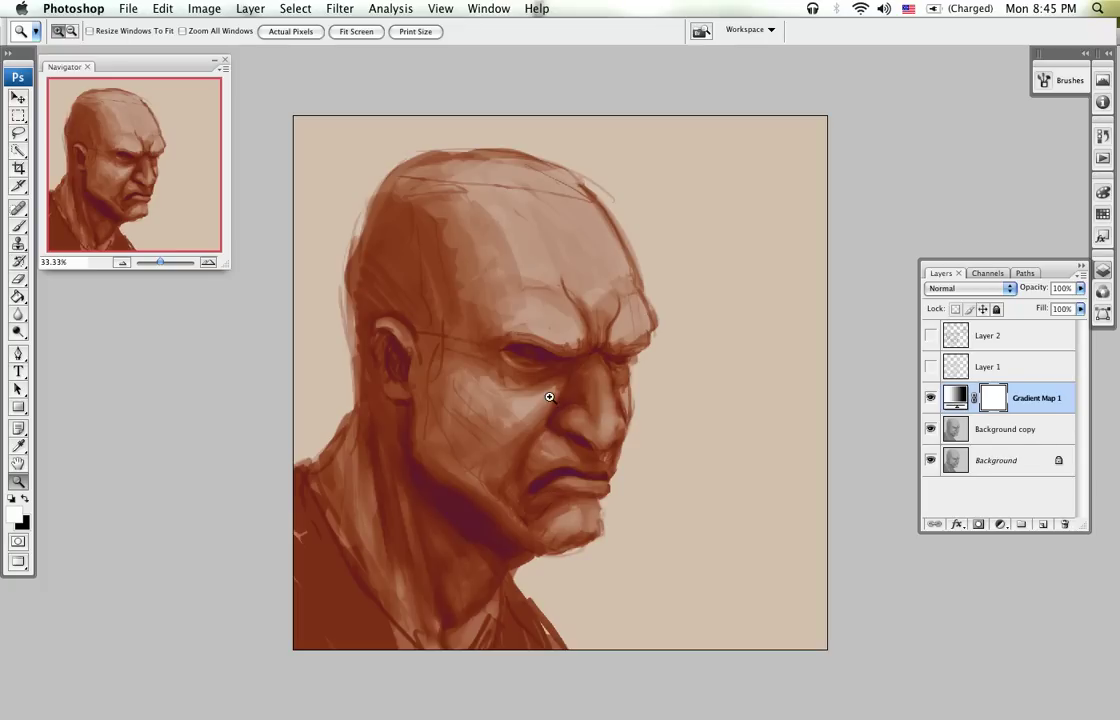
{"action": "key", "text": "super+e"}
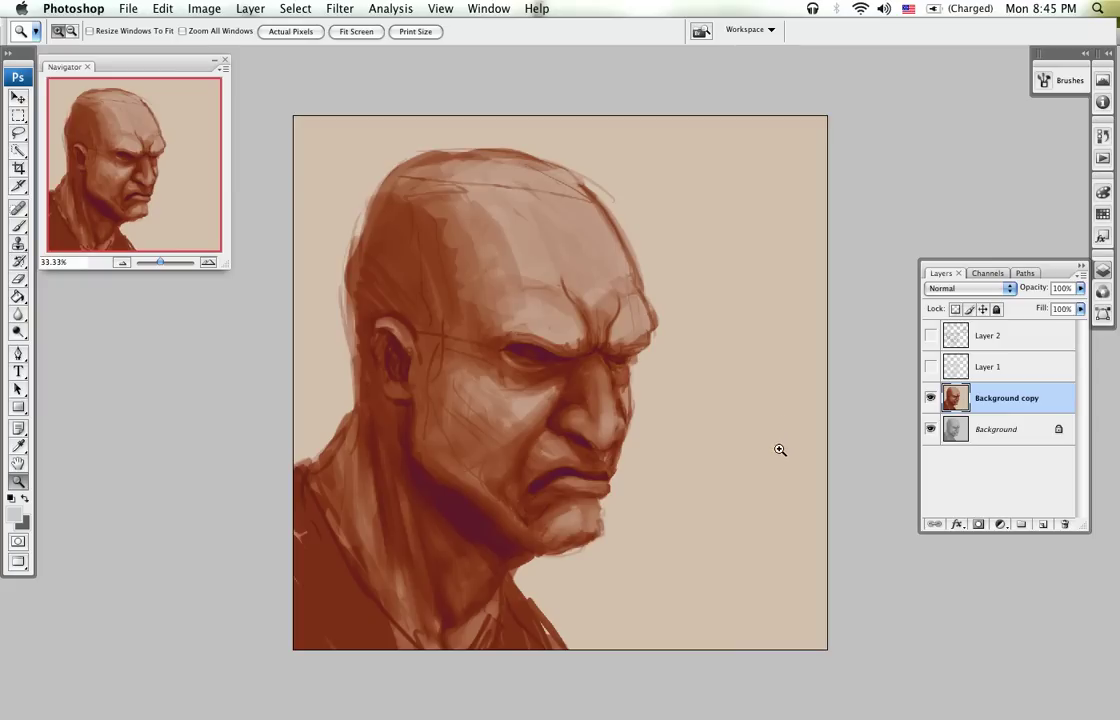
Step: Flip the whole canvas horizontally so the head faces the other way
{"action": "left_click", "coordinate": [204, 9]}
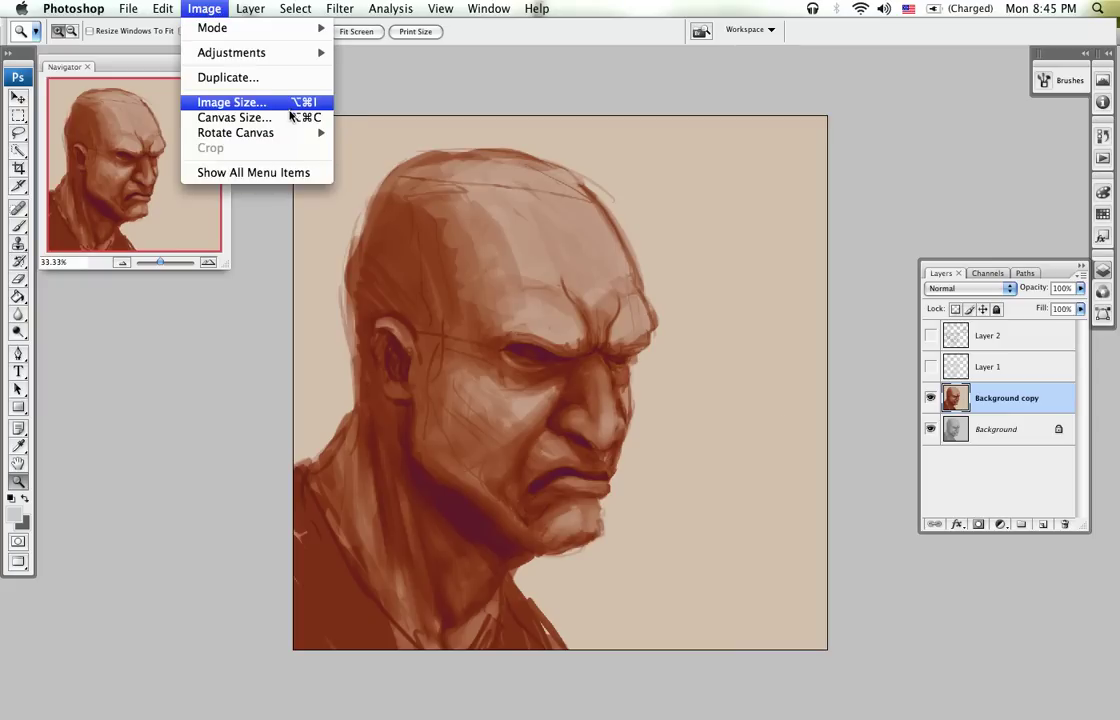
{"action": "mouse_move", "coordinate": [258, 130]}
{"action": "left_click", "coordinate": [424, 203]}
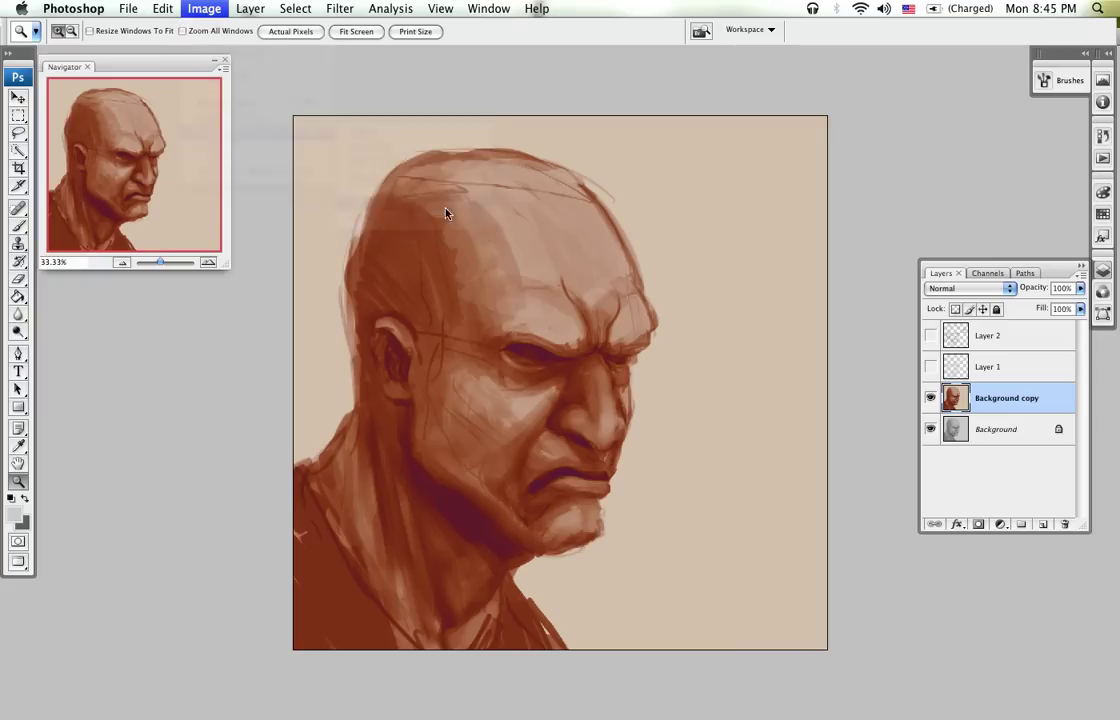
Step: Add an empty layer above Background copy and ready the Brush tool for close work on the face
{"action": "left_click", "coordinate": [640, 420]}
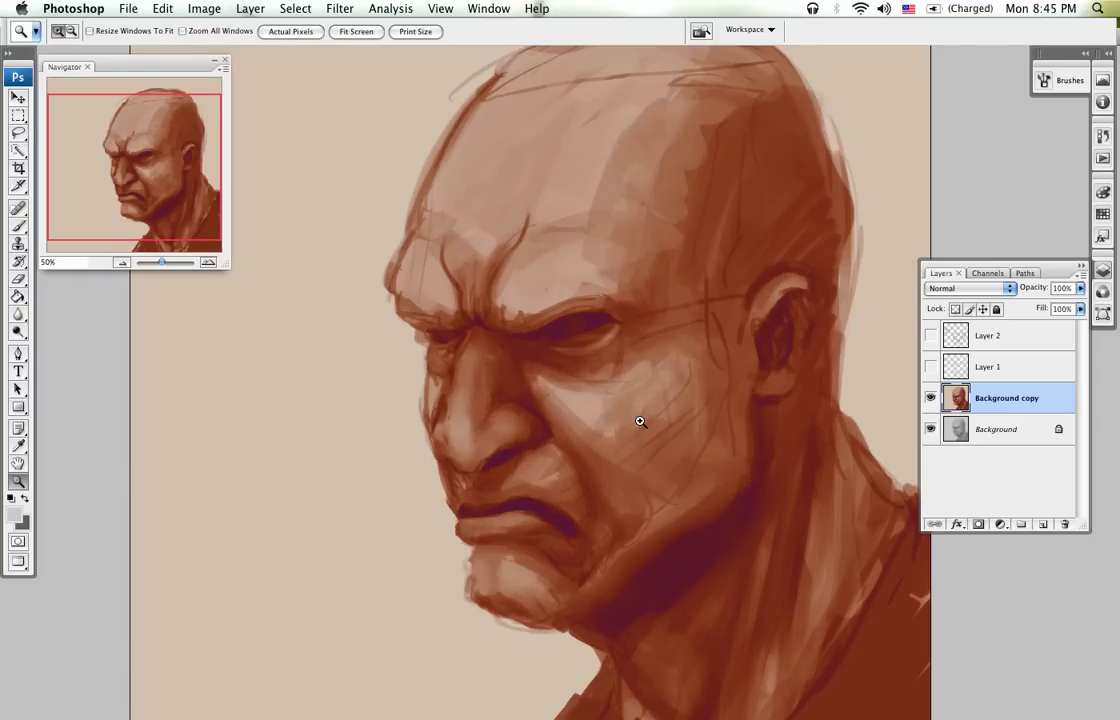
{"action": "left_click", "coordinate": [623, 412]}
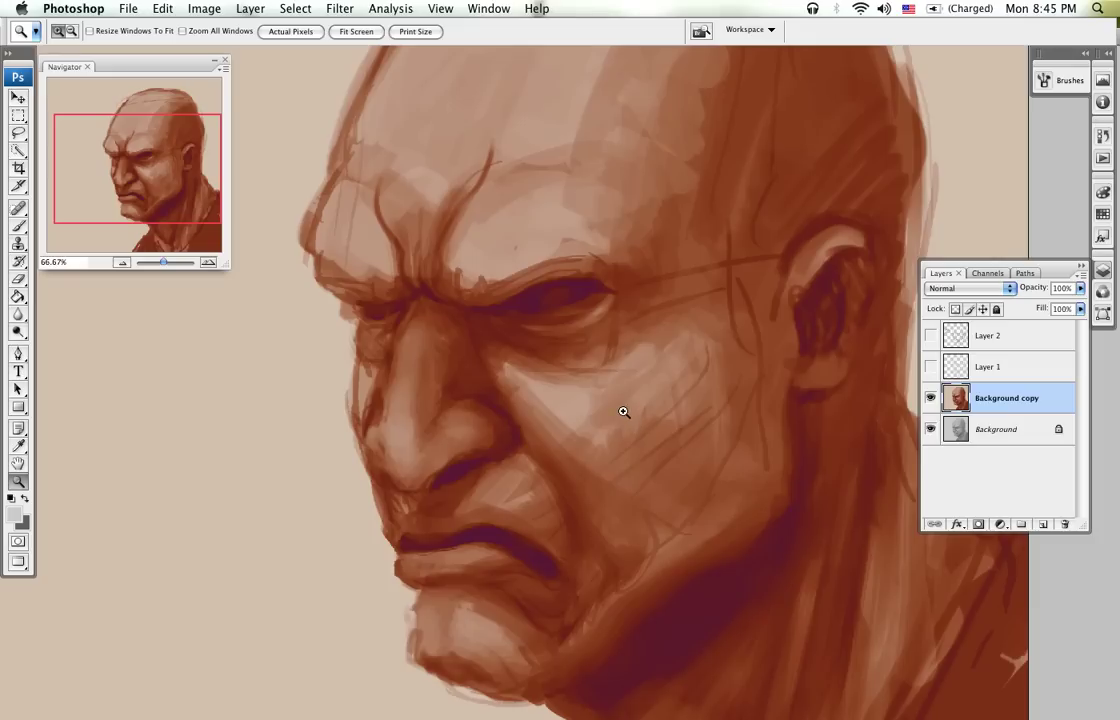
{"action": "left_click", "coordinate": [1043, 525]}
{"action": "left_click", "coordinate": [530, 437]}
{"action": "mouse_move", "coordinate": [545, 400]}
{"action": "left_mouse_down"}
{"action": "mouse_move", "coordinate": [615, 498]}
{"action": "mouse_move", "coordinate": [588, 358]}
{"action": "mouse_move", "coordinate": [572, 337]}
{"action": "left_mouse_up"}
{"action": "key", "text": "b"}
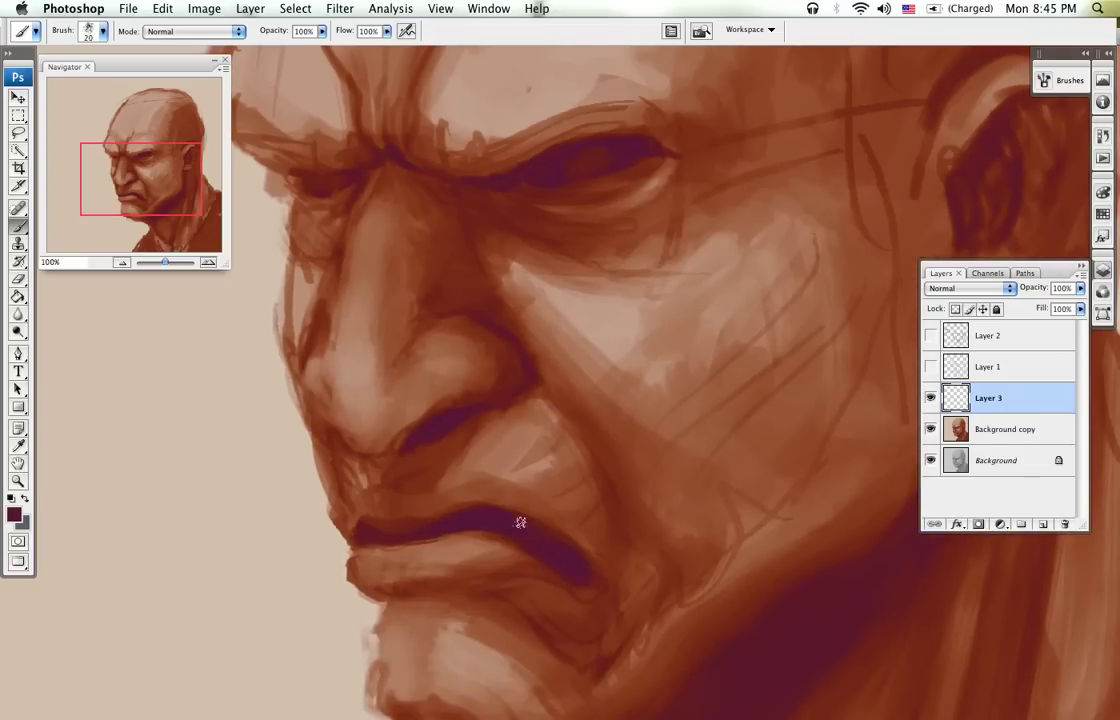
Step: Change the foreground colour from purple to a dark, muted blue
{"action": "left_click", "coordinate": [16, 519]}
{"action": "mouse_move", "coordinate": [435, 315]}
{"action": "left_mouse_down"}
{"action": "mouse_move", "coordinate": [437, 357]}
{"action": "mouse_move", "coordinate": [437, 323]}
{"action": "mouse_move", "coordinate": [481, 339]}
{"action": "left_mouse_up"}
{"action": "left_click", "coordinate": [568, 276]}
{"action": "left_click", "coordinate": [582, 300]}
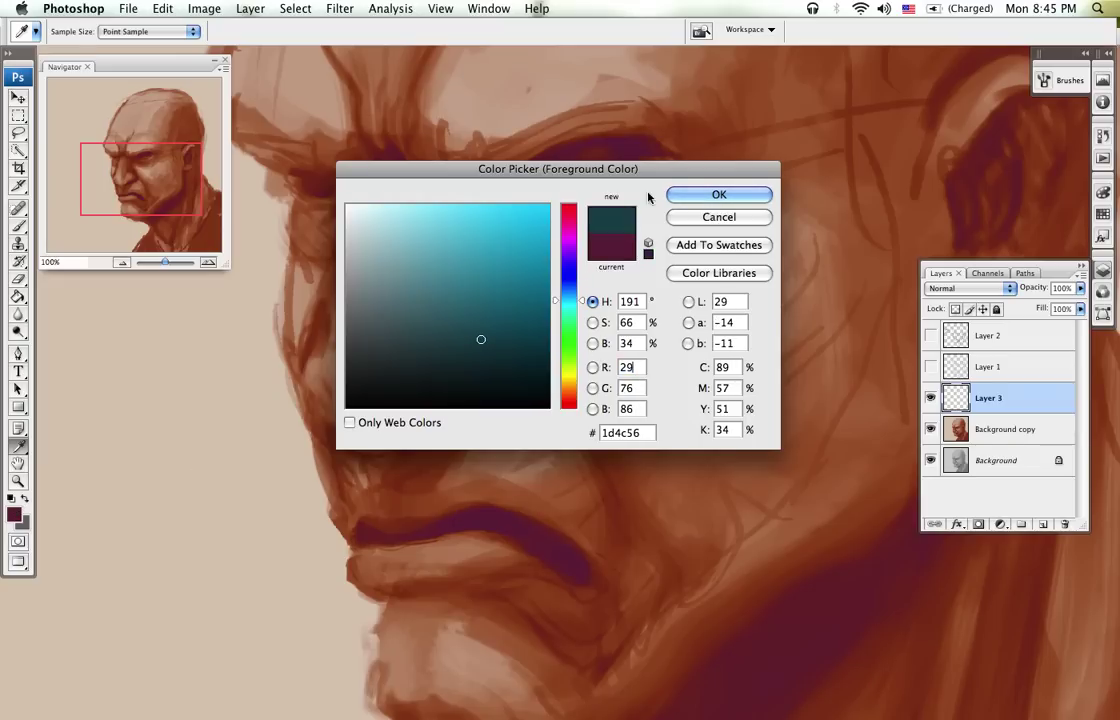
{"action": "left_click", "coordinate": [484, 340]}
{"action": "left_click_drag", "start_coordinate": [484, 340], "coordinate": [461, 361]}
{"action": "left_click_drag", "start_coordinate": [568, 277], "coordinate": [558, 270]}
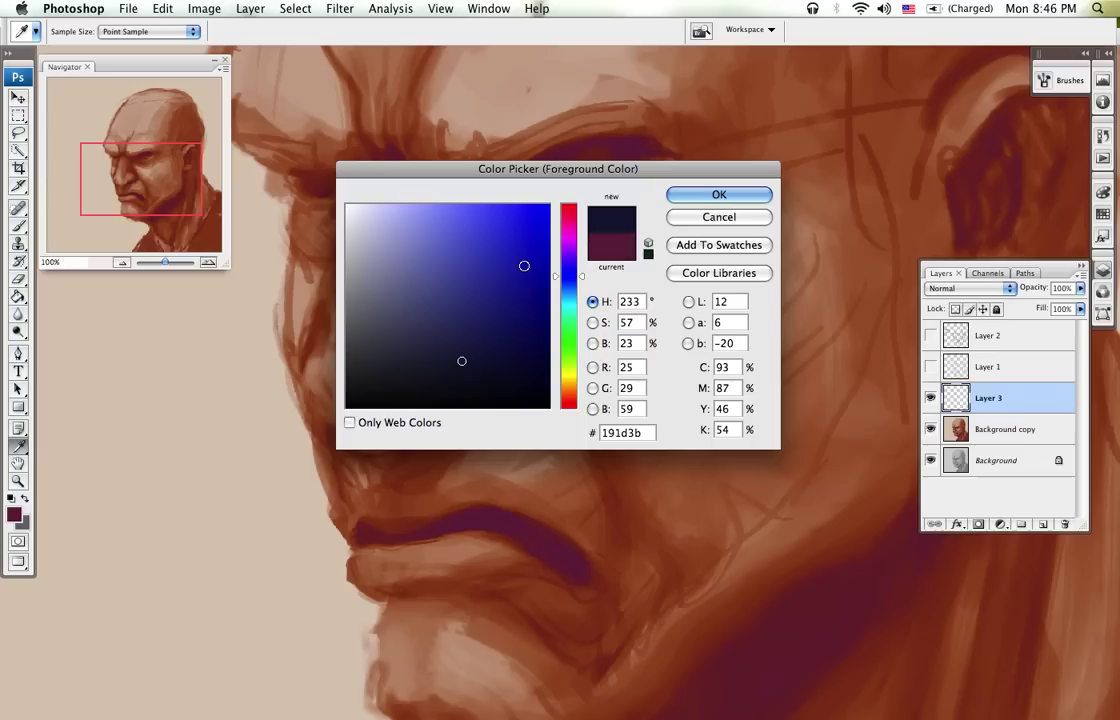
{"action": "mouse_move", "coordinate": [475, 333]}
{"action": "left_mouse_down"}
{"action": "mouse_move", "coordinate": [405, 332]}
{"action": "mouse_move", "coordinate": [410, 320]}
{"action": "left_mouse_up"}
{"action": "left_click", "coordinate": [690, 200]}
Step: Enlarge the textured brush to about 60 px and paint a bluish shadow beneath the jawline on Layer 3
{"action": "mouse_move", "coordinate": [720, 416]}
{"action": "left_mouse_down"}
{"action": "mouse_move", "coordinate": [534, 306]}
{"action": "mouse_move", "coordinate": [574, 323]}
{"action": "left_mouse_up"}
{"action": "key", "text": "]"}
{"action": "key", "text": "]"}
{"action": "key", "text": "]"}
{"action": "key", "text": "]"}
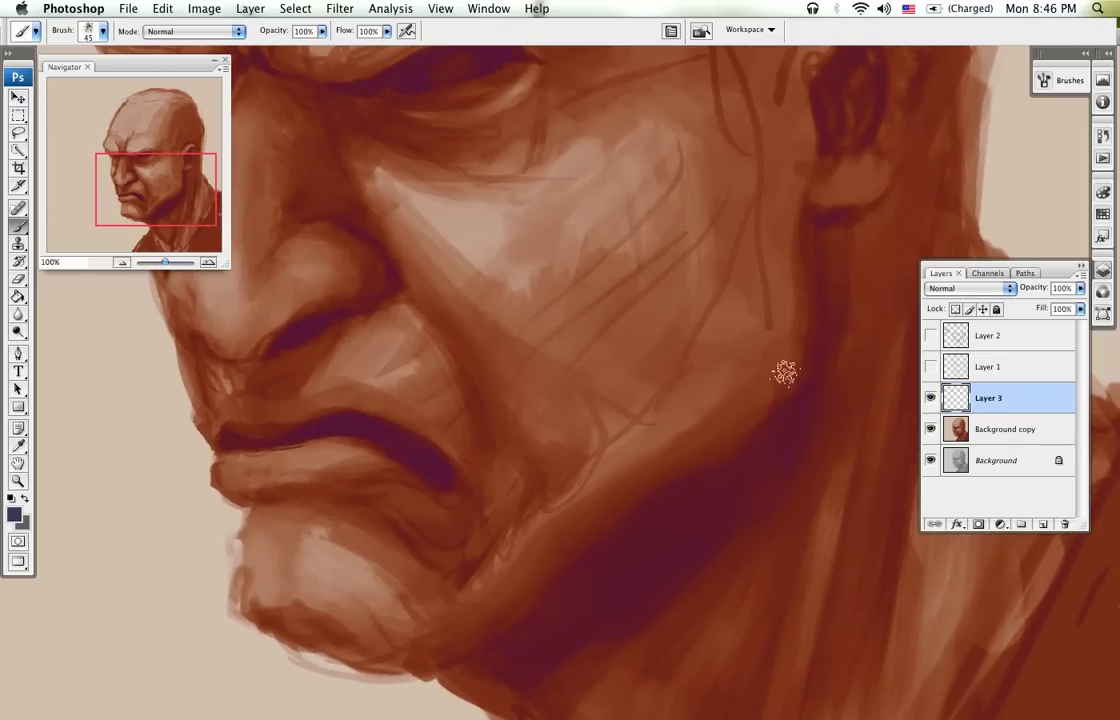
{"action": "mouse_move", "coordinate": [790, 400]}
{"action": "left_mouse_down"}
{"action": "mouse_move", "coordinate": [725, 513]}
{"action": "mouse_move", "coordinate": [745, 473]}
{"action": "mouse_move", "coordinate": [677, 557]}
{"action": "mouse_move", "coordinate": [618, 597]}
{"action": "mouse_move", "coordinate": [730, 457]}
{"action": "mouse_move", "coordinate": [563, 570]}
{"action": "mouse_move", "coordinate": [760, 408]}
{"action": "mouse_move", "coordinate": [638, 511]}
{"action": "mouse_move", "coordinate": [779, 345]}
{"action": "mouse_move", "coordinate": [777, 400]}
{"action": "mouse_move", "coordinate": [706, 528]}
{"action": "mouse_move", "coordinate": [606, 617]}
{"action": "mouse_move", "coordinate": [415, 660]}
{"action": "left_mouse_up"}
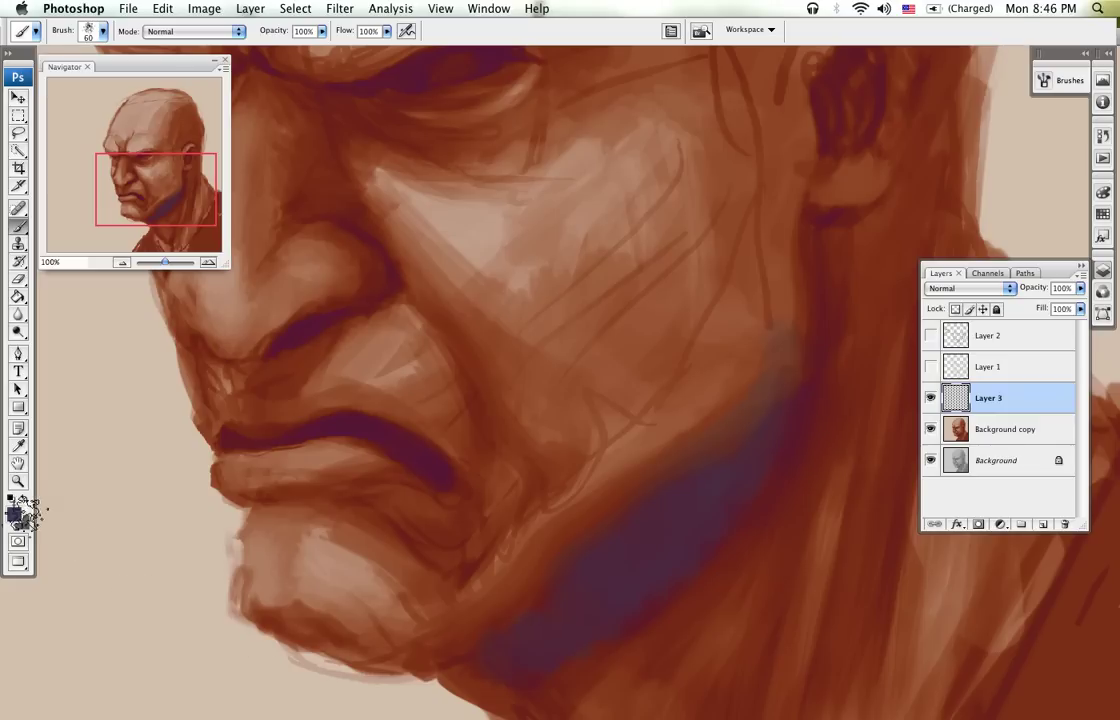
Step: Change the foreground colour to a darker, greyer version of the blue for the shadows
{"action": "key", "text": "i"}
{"action": "left_click", "coordinate": [14, 514]}
{"action": "left_click_drag", "start_coordinate": [411, 330], "coordinate": [374, 346]}
{"action": "left_click", "coordinate": [712, 195]}
{"action": "key", "text": "b"}
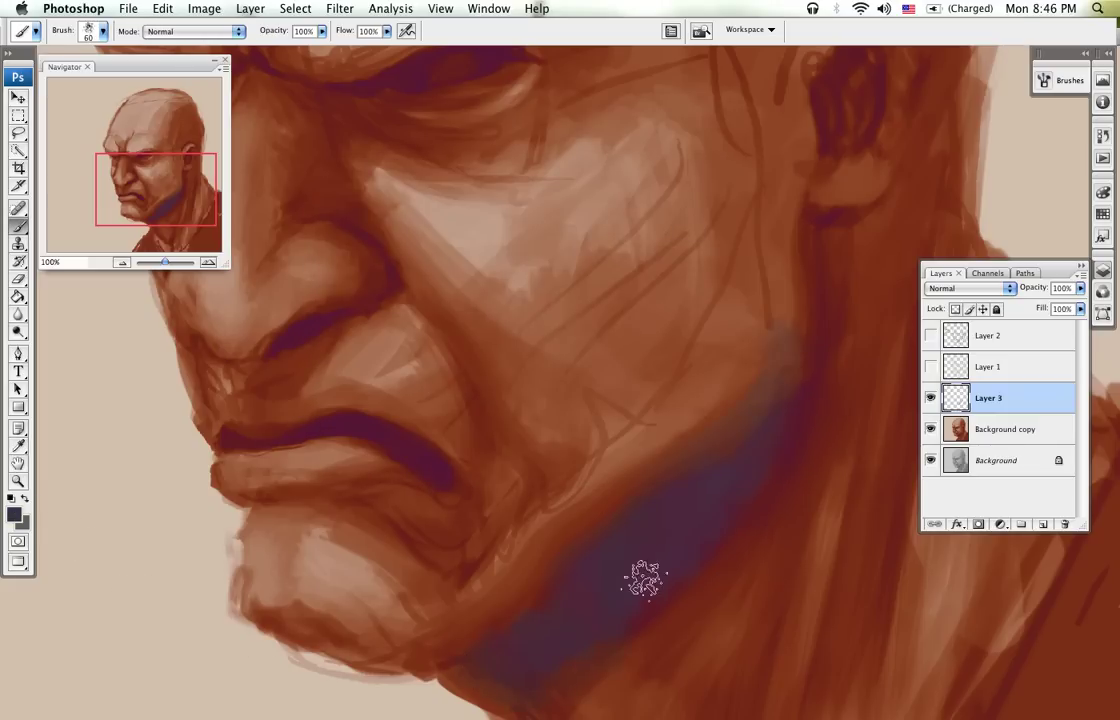
Step: Extend the dark cool shadow from the jaw up behind the cheek and into the hollow of the ear
{"action": "mouse_move", "coordinate": [810, 281]}
{"action": "left_mouse_down"}
{"action": "mouse_move", "coordinate": [733, 545]}
{"action": "mouse_move", "coordinate": [737, 480]}
{"action": "mouse_move", "coordinate": [790, 442]}
{"action": "left_mouse_up"}
{"action": "key", "text": "x"}
{"action": "left_click", "coordinate": [722, 437], "text": "alt"}
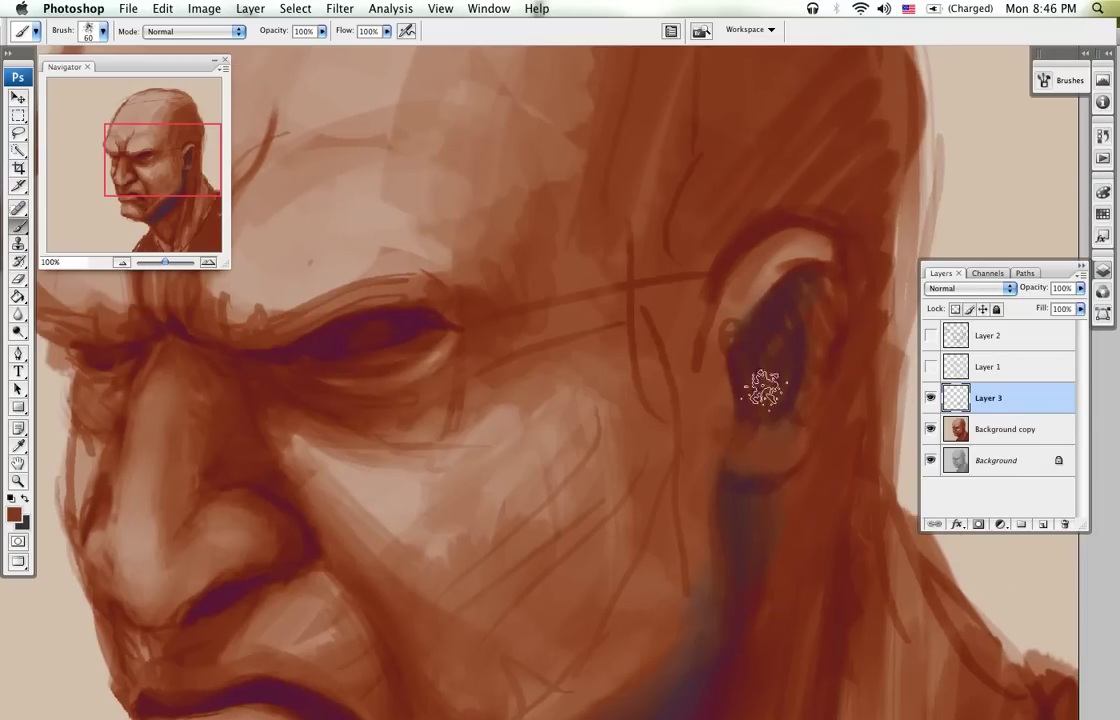
{"action": "left_click_drag", "start_coordinate": [750, 605], "coordinate": [755, 367]}
{"action": "key", "text": "x"}
Step: Enlarge the textured brush to 175 px and glaze dark grey shadow over the upper neck and back of the jaw
{"action": "key", "text": "z"}
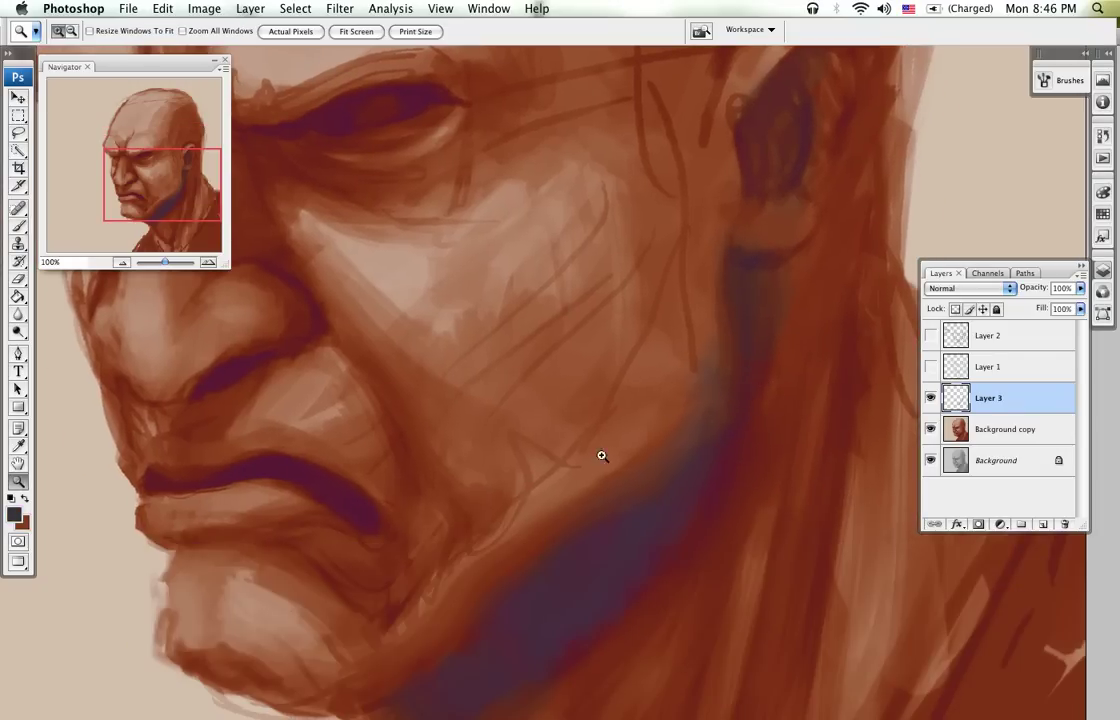
{"action": "left_click", "coordinate": [568, 476], "text": "alt"}
{"action": "key", "text": "b"}
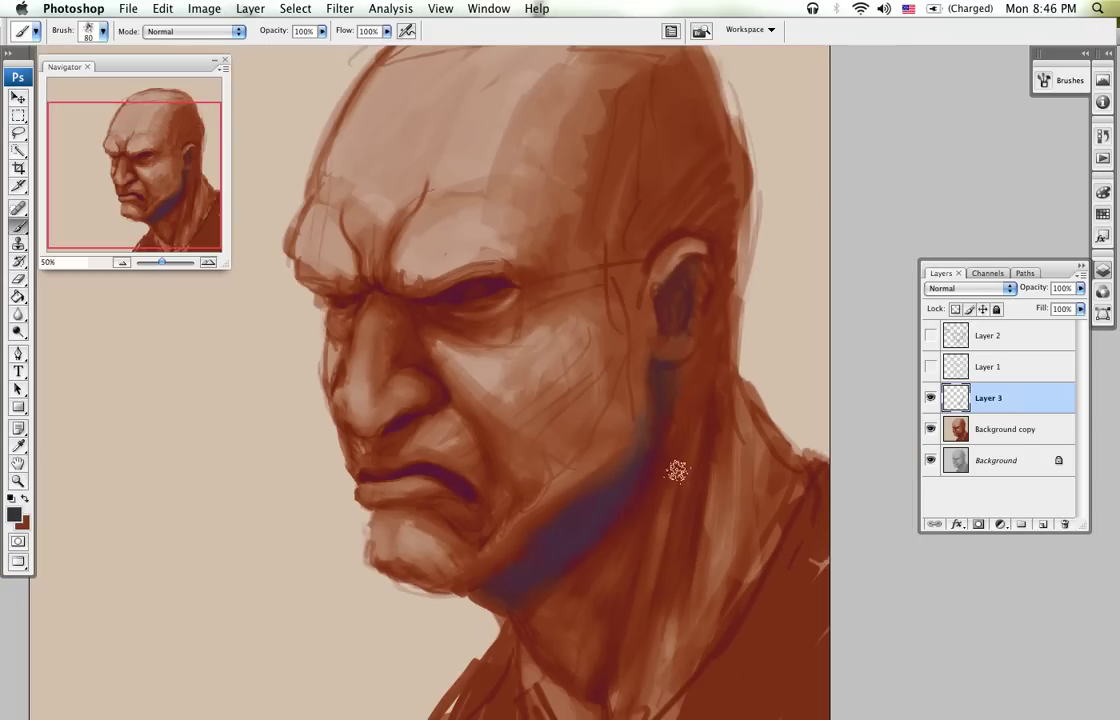
{"action": "key", "text": "bracketright"}
{"action": "key", "text": "bracketright"}
{"action": "key", "text": "bracketright"}
{"action": "key", "text": "bracketright"}
{"action": "key", "text": "bracketright"}
{"action": "mouse_move", "coordinate": [535, 585]}
{"action": "left_mouse_down"}
{"action": "mouse_move", "coordinate": [636, 482]}
{"action": "mouse_move", "coordinate": [625, 542]}
{"action": "mouse_move", "coordinate": [673, 385]}
{"action": "mouse_move", "coordinate": [645, 415]}
{"action": "left_mouse_up"}
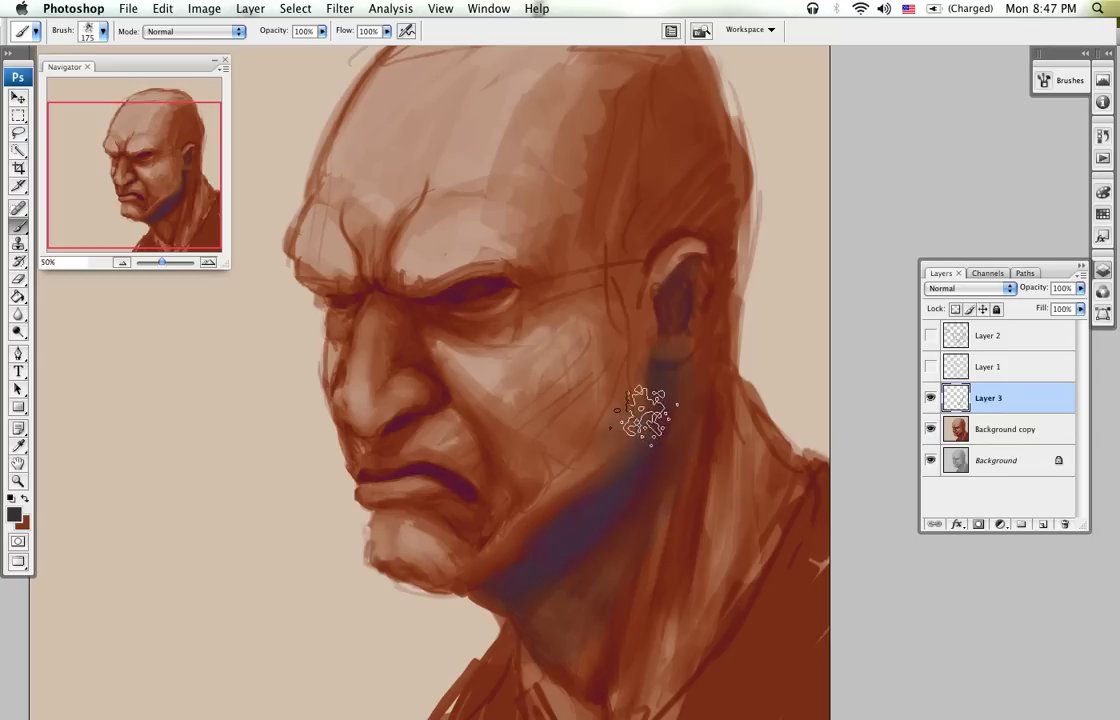
Step: Switch to a soft round brush of about 150 px, tint the eye area with grey shadow, and undo the last stroke
{"action": "key", "text": "bracketleft"}
{"action": "key", "text": "bracketleft"}
{"action": "key", "text": "bracketleft"}
{"action": "key", "text": "bracketleft"}
{"action": "key", "text": "bracketleft"}
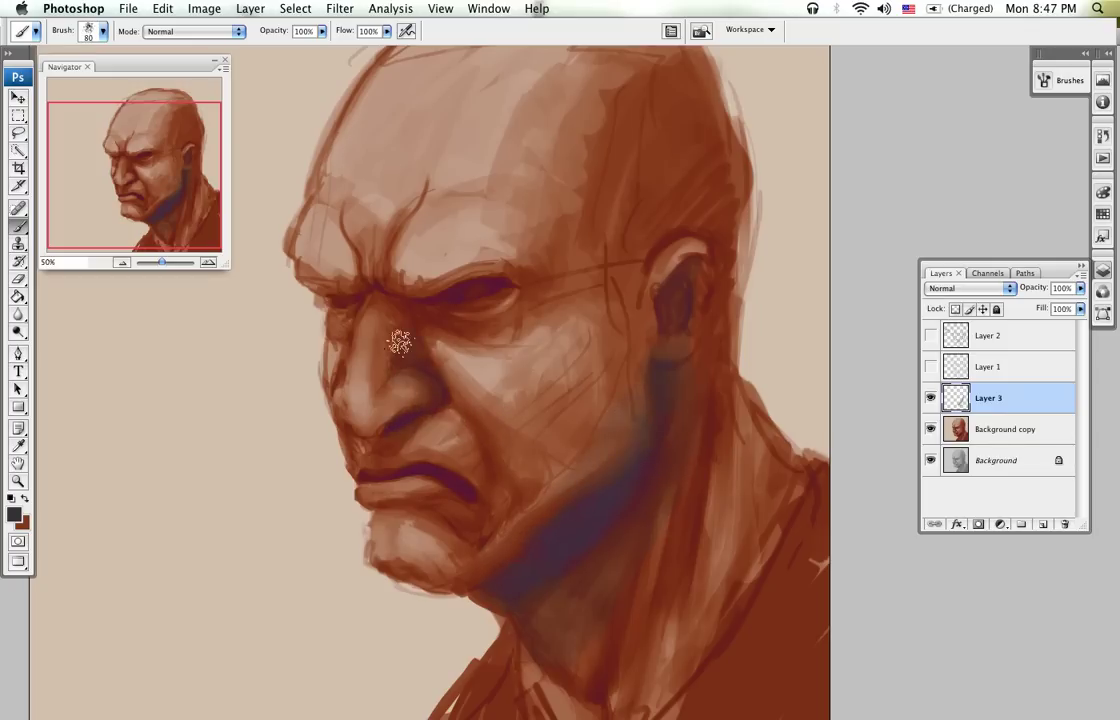
{"action": "key", "text": "bracketright"}
{"action": "key", "text": "bracketright"}
{"action": "key", "text": "bracketright"}
{"action": "right_click", "coordinate": [605, 398]}
{"action": "left_click", "coordinate": [700, 575]}
{"action": "key", "text": "Return"}
{"action": "key", "text": "bracketright"}
{"action": "mouse_move", "coordinate": [412, 301]}
{"action": "left_mouse_down"}
{"action": "mouse_move", "coordinate": [451, 308]}
{"action": "mouse_move", "coordinate": [539, 272]}
{"action": "mouse_move", "coordinate": [410, 319]}
{"action": "left_mouse_up"}
{"action": "key", "text": "ctrl+z"}
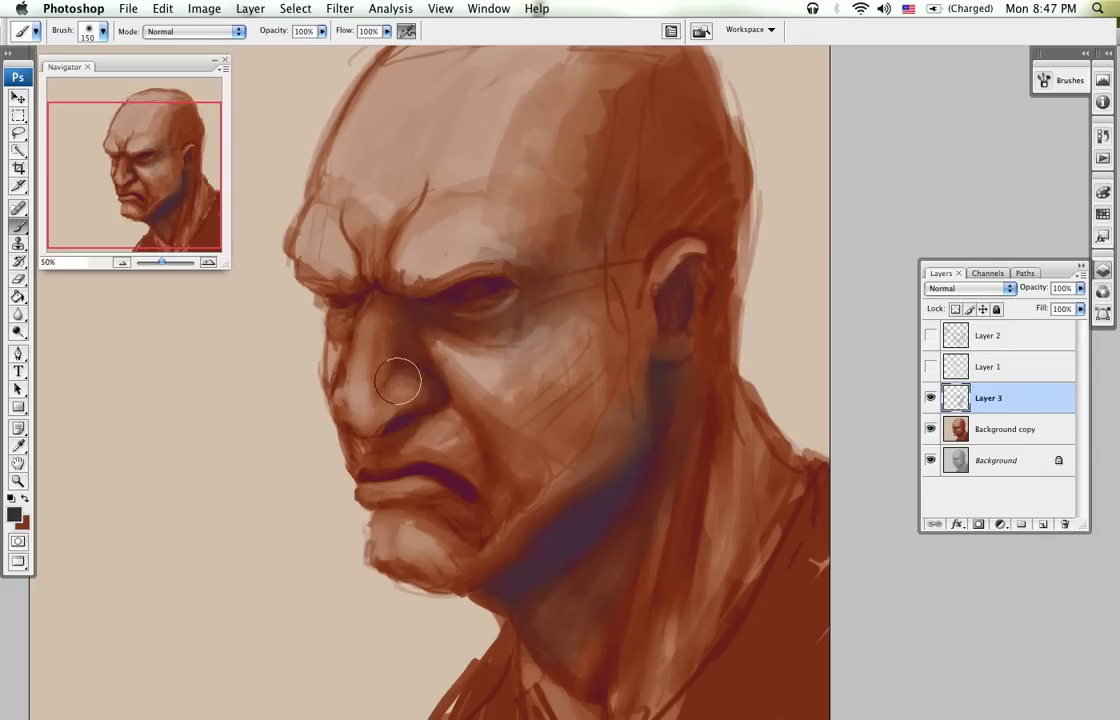
Step: Enlarge the soft brush to 300 px and glaze cool grey shadow over the jaw, neck and side of the head
{"action": "key", "text": "bracketright"}
{"action": "key", "text": "bracketright"}
{"action": "mouse_move", "coordinate": [668, 360]}
{"action": "left_mouse_down"}
{"action": "mouse_move", "coordinate": [605, 462]}
{"action": "mouse_move", "coordinate": [605, 433]}
{"action": "mouse_move", "coordinate": [638, 400]}
{"action": "mouse_move", "coordinate": [601, 536]}
{"action": "mouse_move", "coordinate": [540, 610]}
{"action": "mouse_move", "coordinate": [632, 497]}
{"action": "mouse_move", "coordinate": [646, 619]}
{"action": "mouse_move", "coordinate": [651, 420]}
{"action": "left_mouse_up"}
{"action": "left_click_drag", "start_coordinate": [655, 470], "coordinate": [611, 603]}
{"action": "left_click_drag", "start_coordinate": [657, 435], "coordinate": [593, 641]}
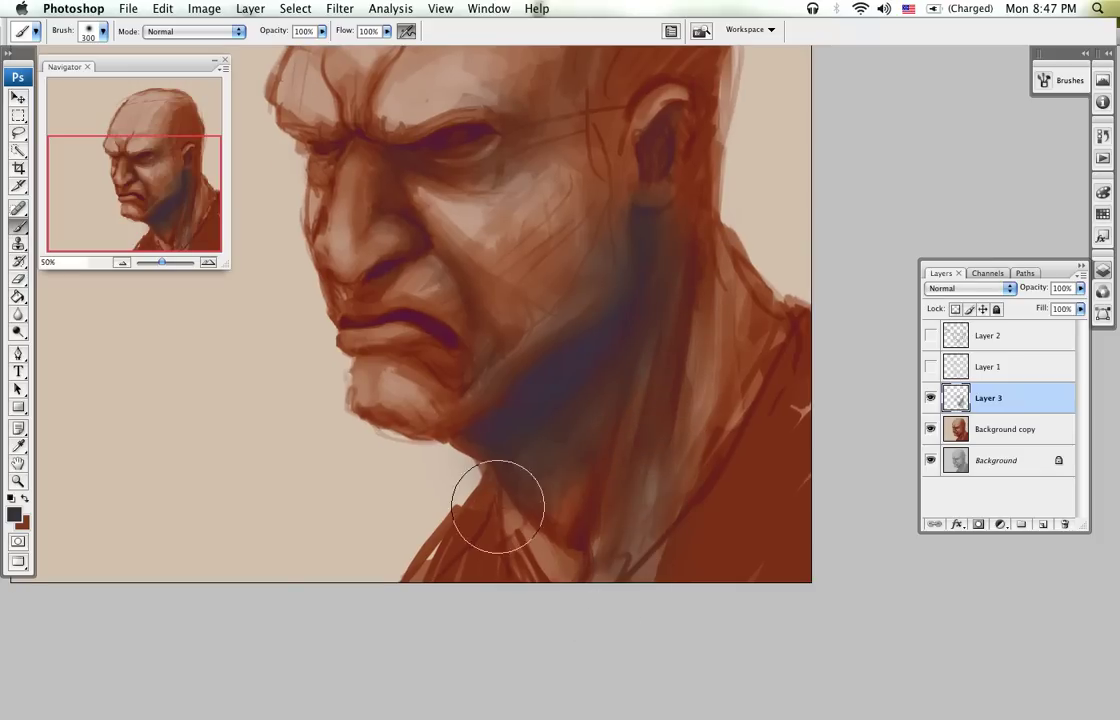
{"action": "scroll", "coordinate": [750, 388], "scroll_direction": "up", "scroll_amount": 5}
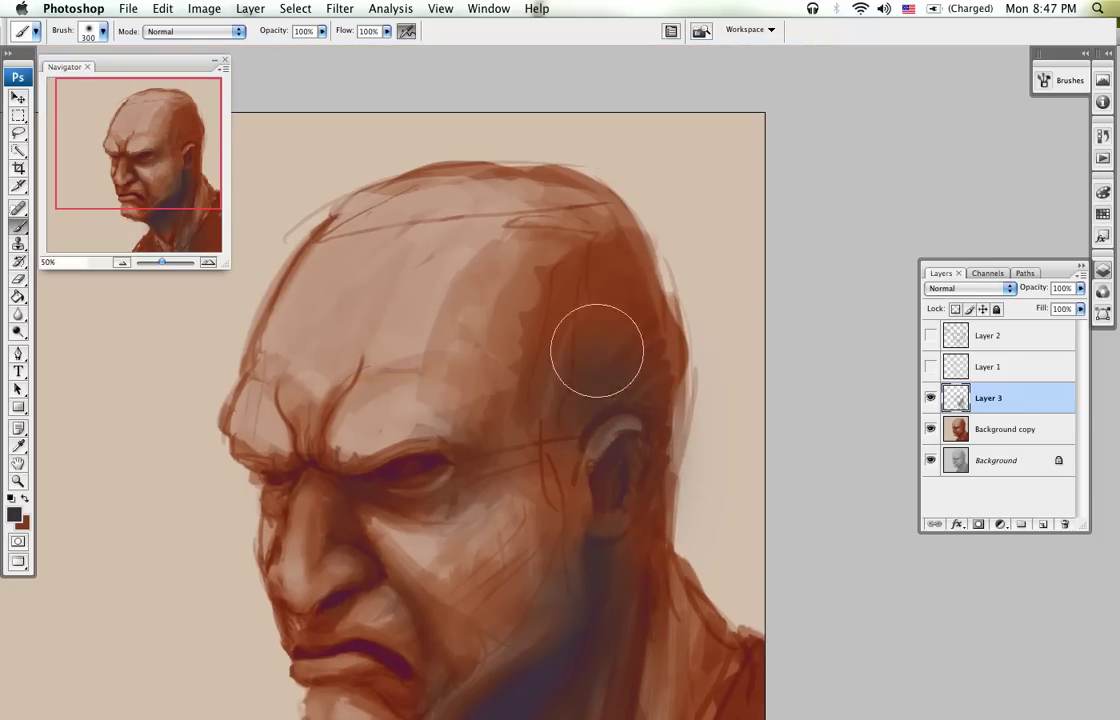
Step: Reduce the soft brush to 90 px and deepen the cool shadow between the brows and around the eye
{"action": "scroll", "coordinate": [520, 440], "scroll_direction": "down", "scroll_amount": 3}
{"action": "key", "text": "bracketleft"}
{"action": "key", "text": "bracketleft"}
{"action": "key", "text": "bracketleft"}
{"action": "key", "text": "bracketleft"}
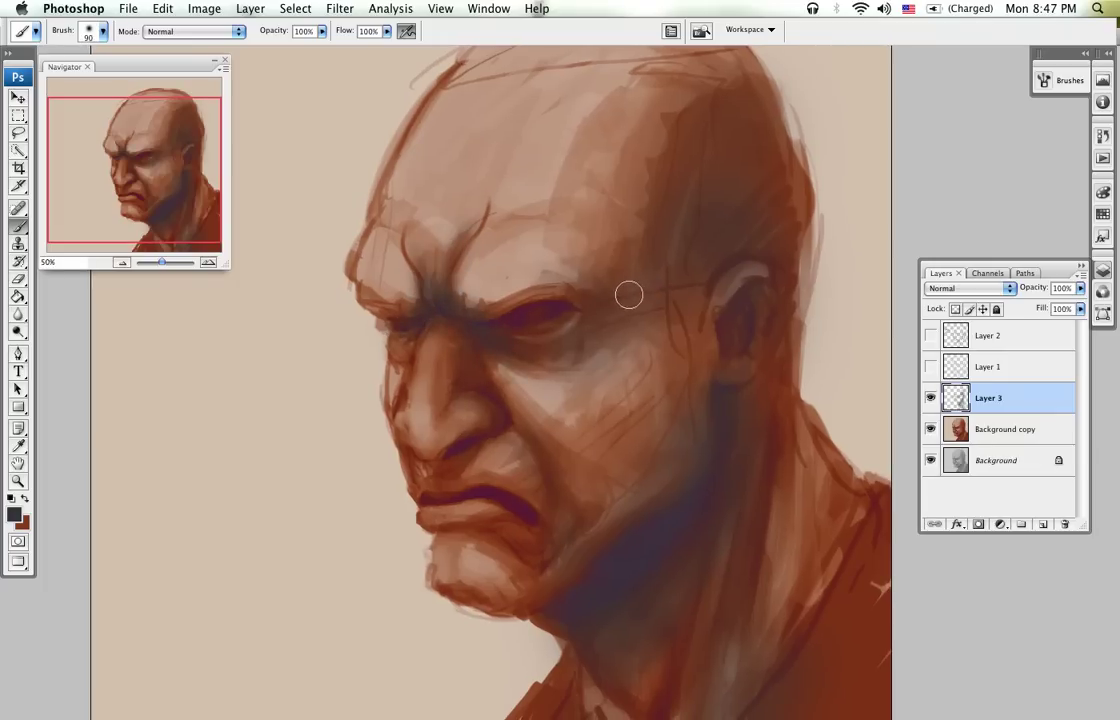
Step: Glaze cool grey shadow beneath the eye and across the upper cheek with the soft round brush at about 80 px
{"action": "key", "text": "bracketright"}
{"action": "key", "text": "bracketright"}
{"action": "key", "text": "bracketright"}
{"action": "left_click_drag", "start_coordinate": [572, 356], "coordinate": [505, 350]}
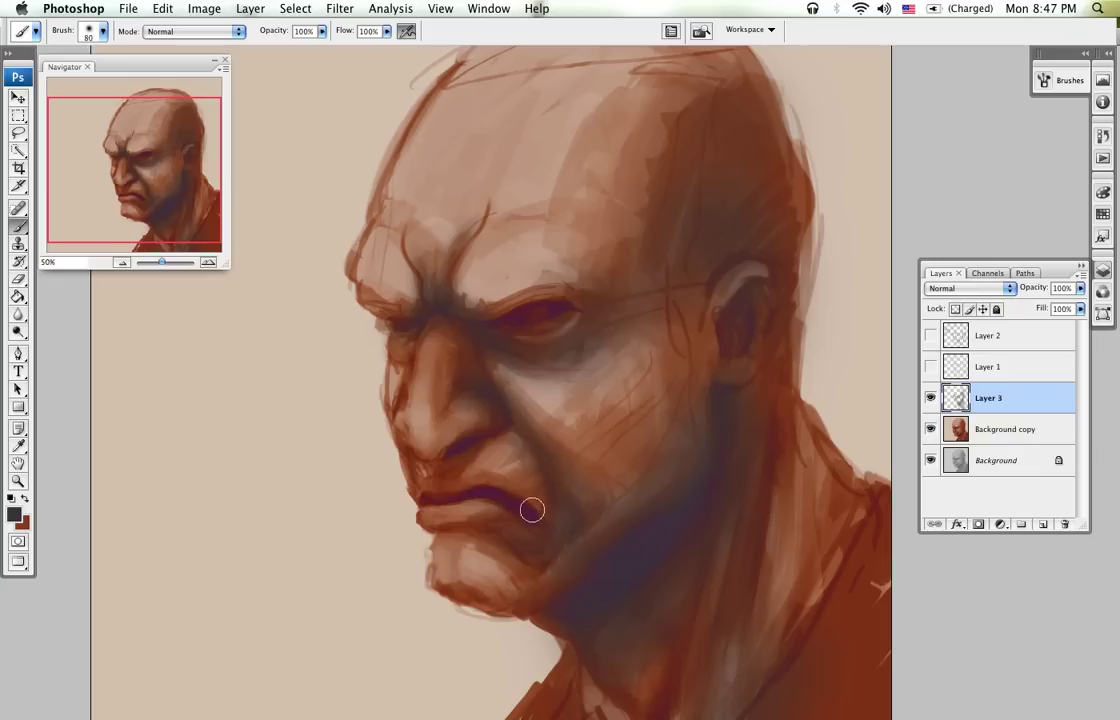
Step: Enlarge the soft brush to 250 px and glaze dark grey shadow over the side of the nose and down the neck
{"action": "key", "text": "bracketright"}
{"action": "key", "text": "bracketright"}
{"action": "key", "text": "bracketright"}
{"action": "key", "text": "bracketright"}
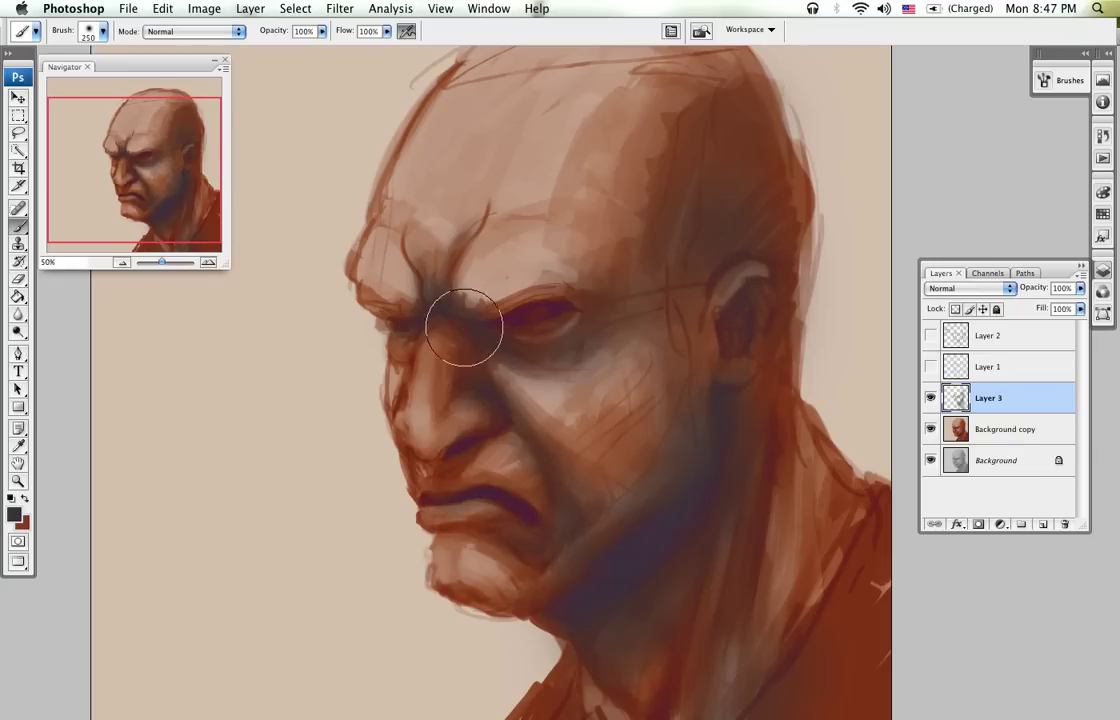
{"action": "mouse_move", "coordinate": [450, 329]}
{"action": "left_mouse_down"}
{"action": "mouse_move", "coordinate": [474, 398]}
{"action": "mouse_move", "coordinate": [495, 402]}
{"action": "left_mouse_up"}
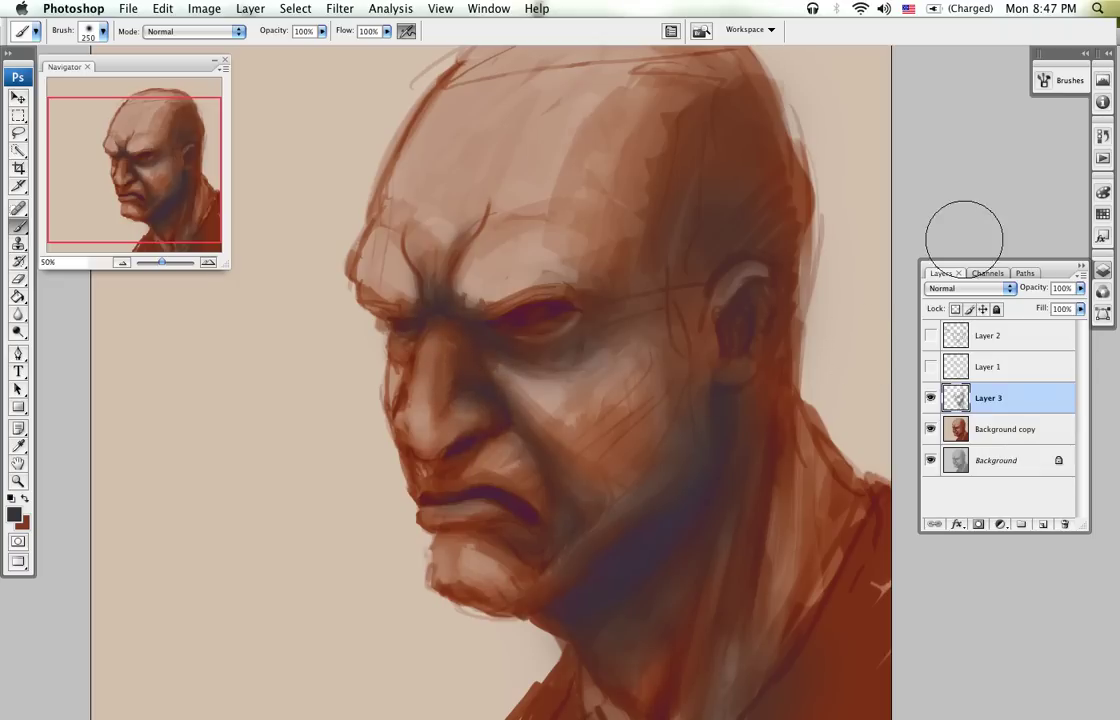
{"action": "left_click", "coordinate": [1080, 288]}
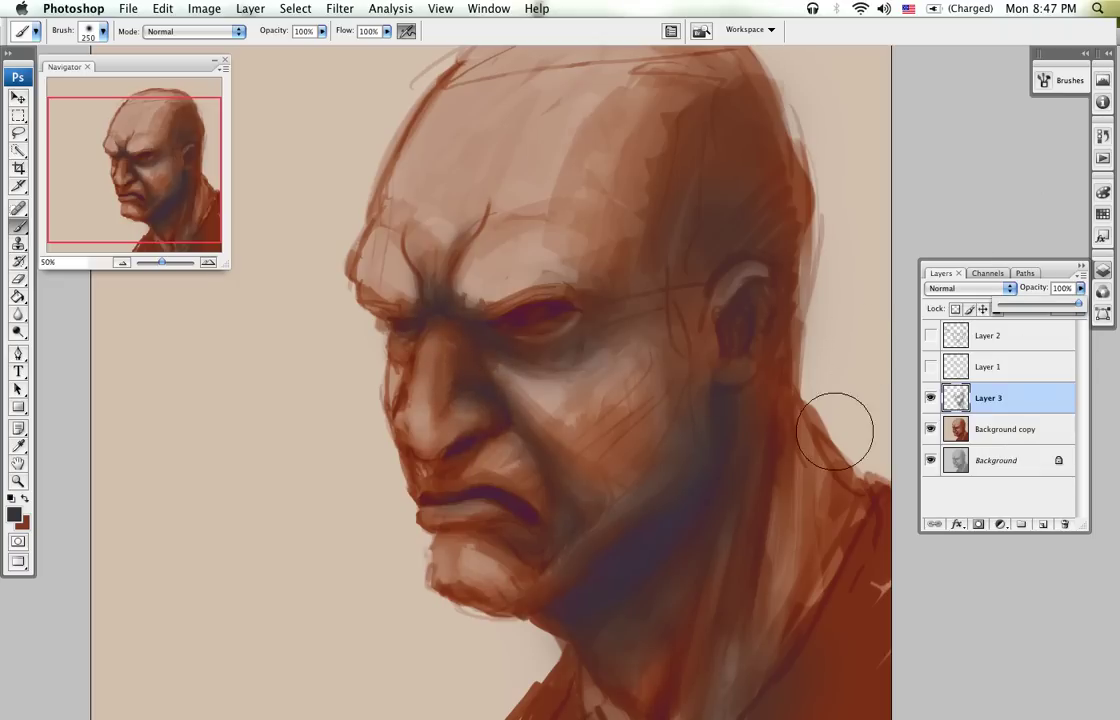
{"action": "left_click_drag", "start_coordinate": [760, 433], "coordinate": [721, 682]}
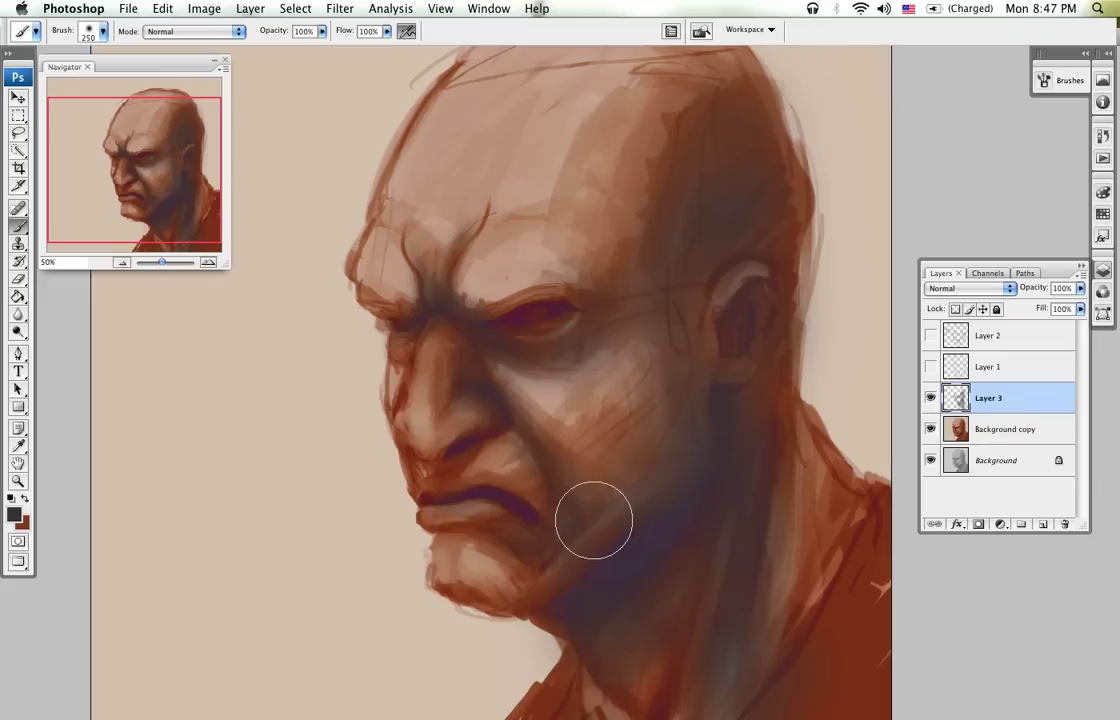
Step: Lower the shadow layer's opacity to 44% and merge it into Background copy
{"action": "left_click", "coordinate": [1079, 288]}
{"action": "left_click_drag", "start_coordinate": [1043, 311], "coordinate": [1028, 306]}
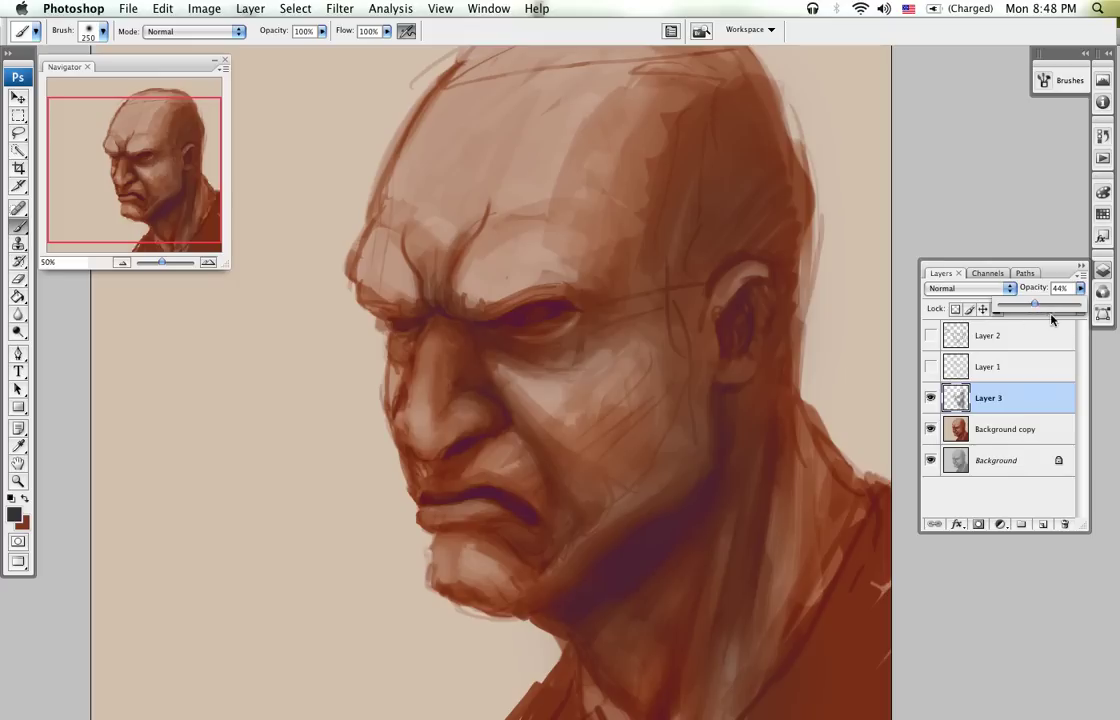
{"action": "key", "text": "ctrl+e"}
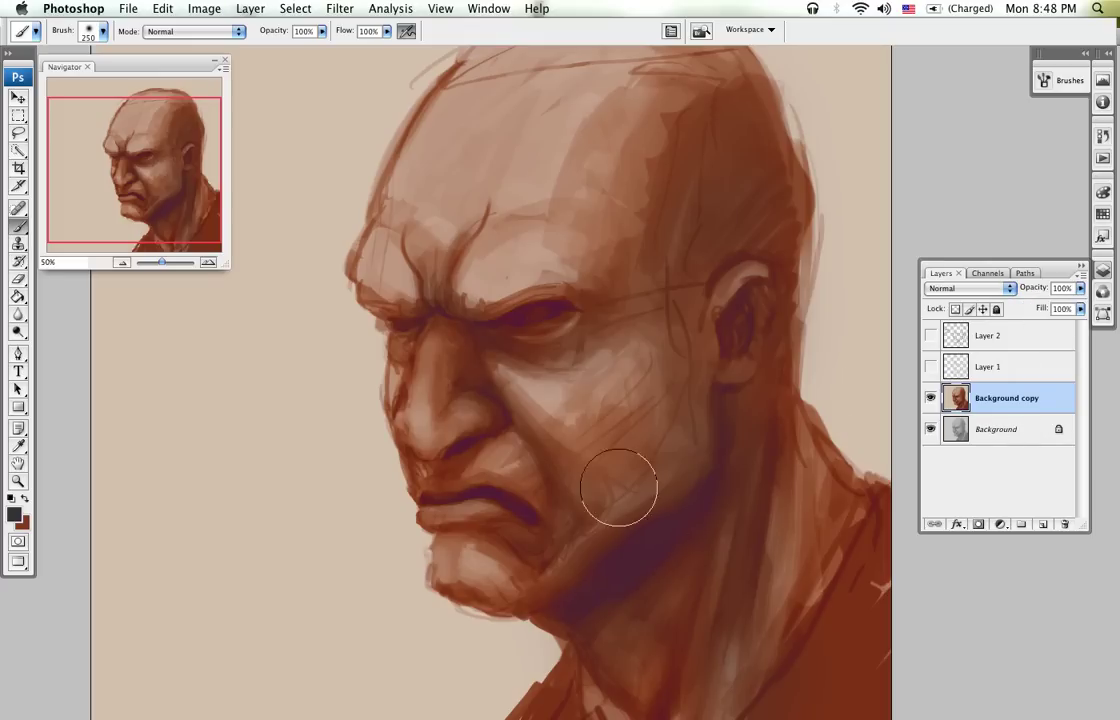
Step: Add a new layer above Background copy, sample a light skin tone from the cheek and softly lighten the nose
{"action": "key", "text": "z"}
{"action": "left_click", "coordinate": [1040, 525]}
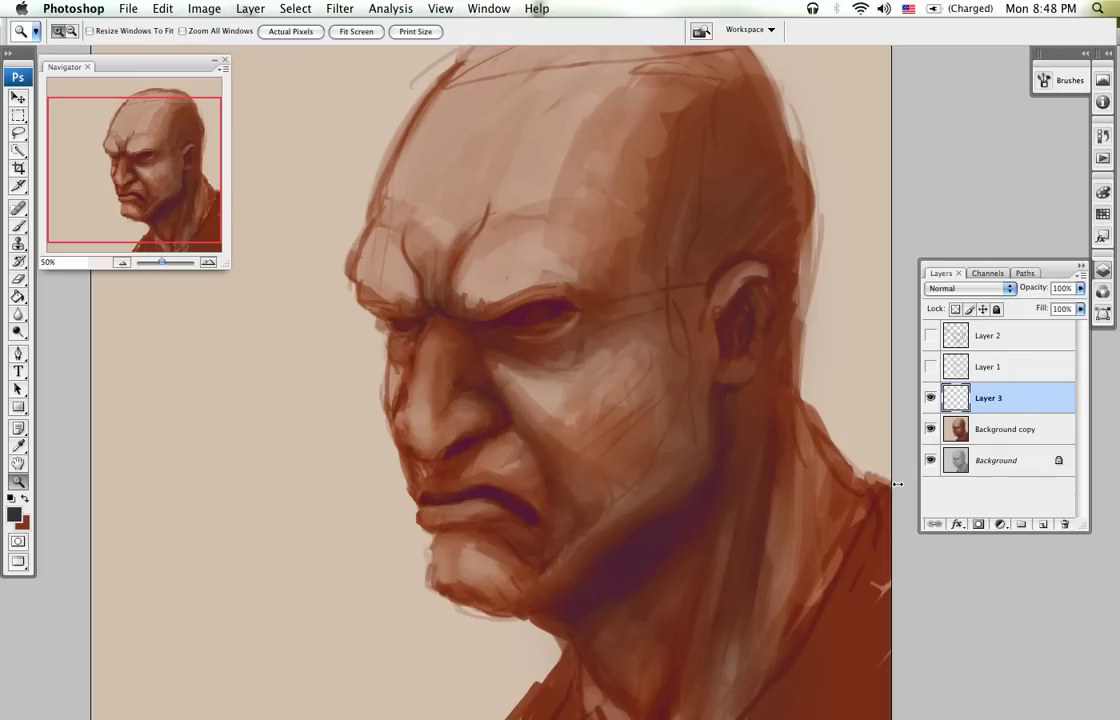
{"action": "left_click", "coordinate": [534, 437]}
{"action": "left_click_drag", "start_coordinate": [528, 437], "coordinate": [548, 425]}
{"action": "left_click", "coordinate": [544, 403]}
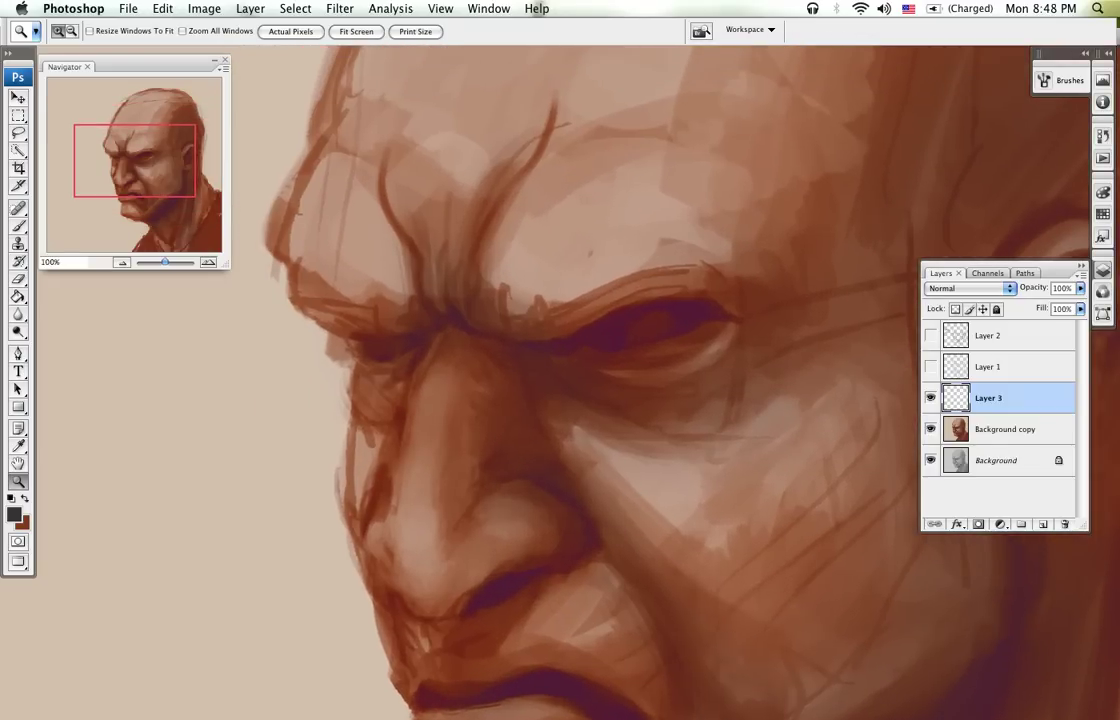
{"action": "key", "text": "b"}
{"action": "scroll", "coordinate": [654, 432], "scroll_direction": "down", "scroll_amount": 3}
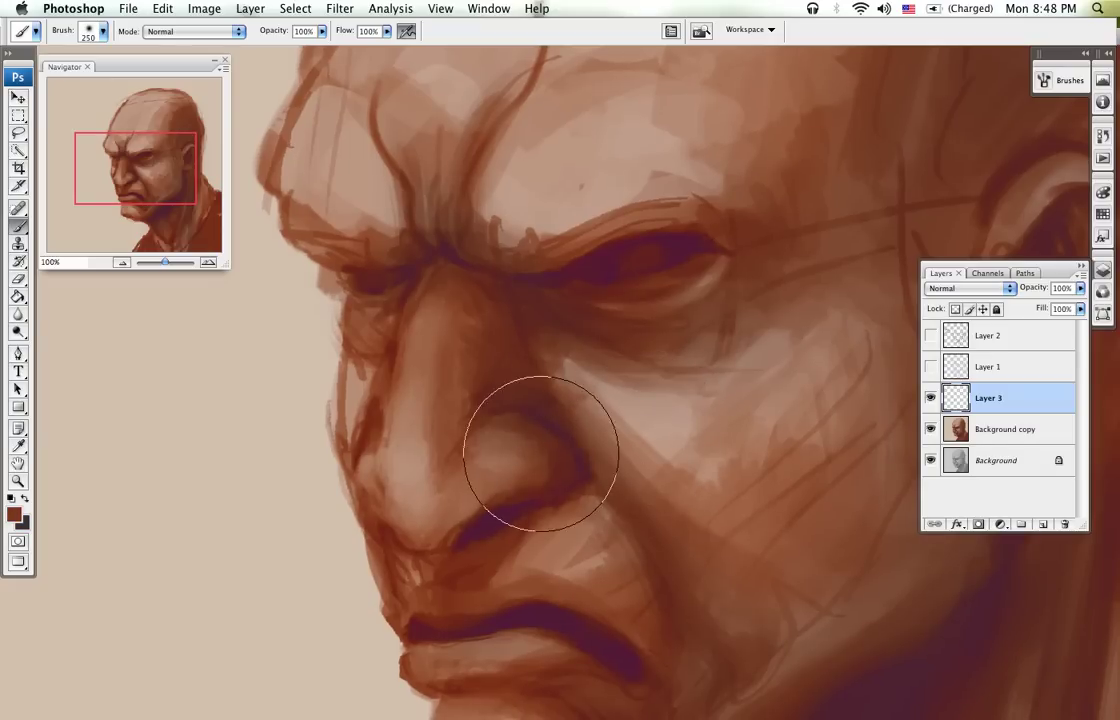
{"action": "left_click", "coordinate": [688, 401], "text": "alt"}
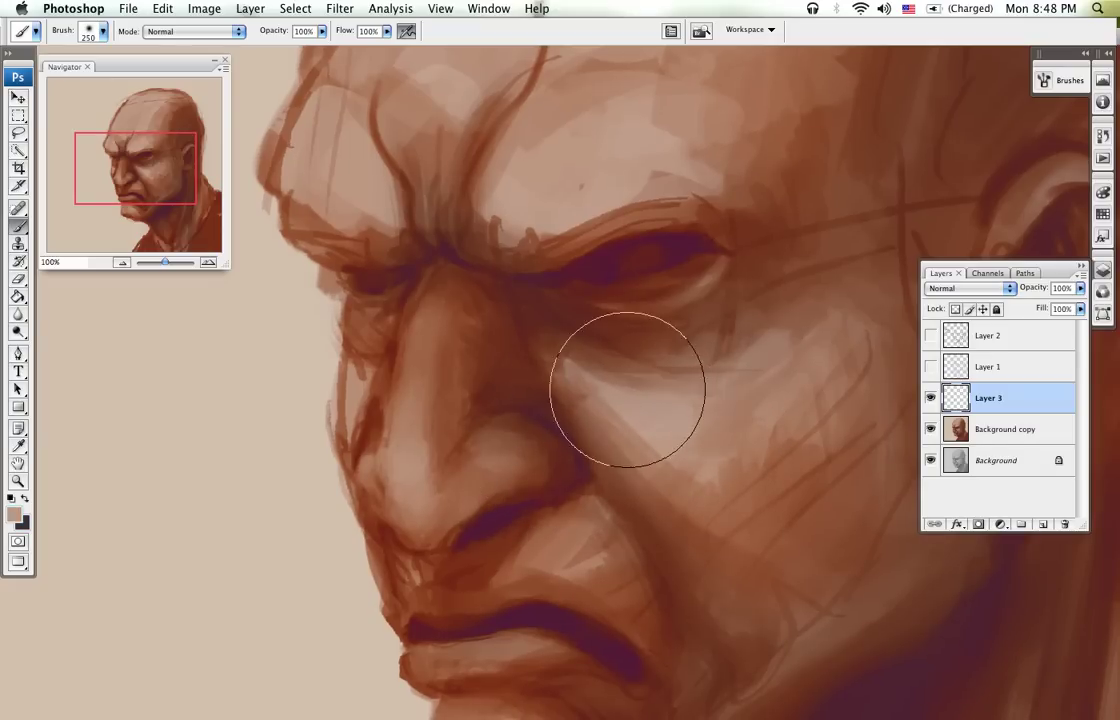
{"action": "scroll", "coordinate": [553, 288], "scroll_direction": "up", "scroll_amount": 5}
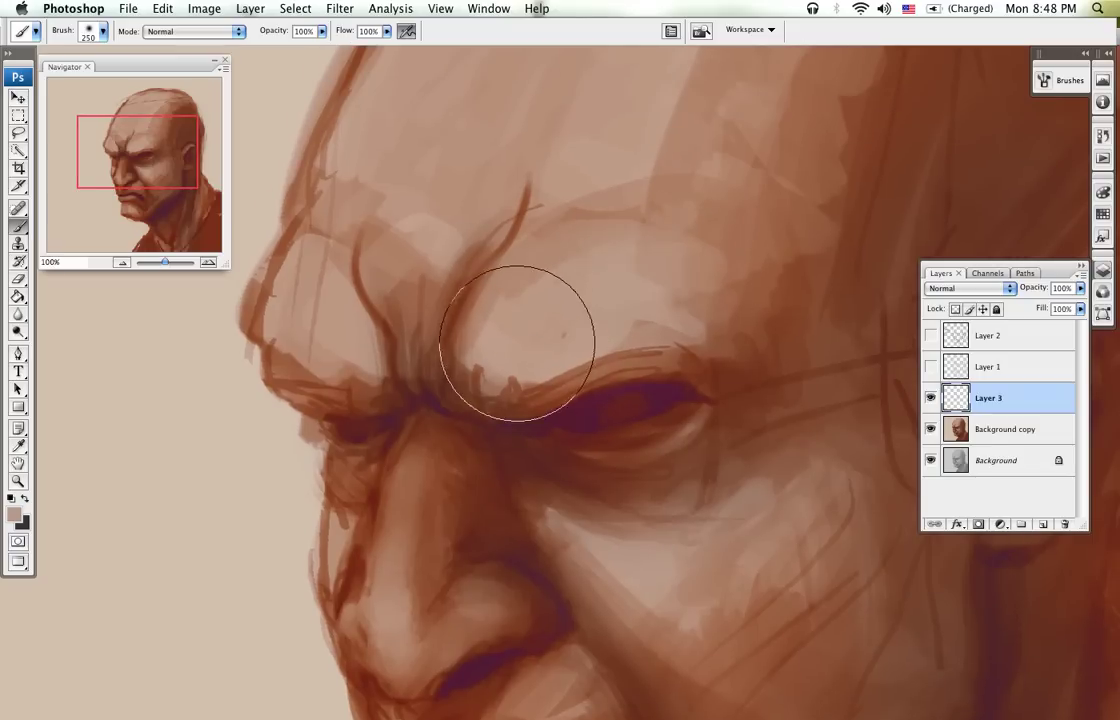
{"action": "scroll", "coordinate": [530, 335], "scroll_direction": "up", "scroll_amount": 4}
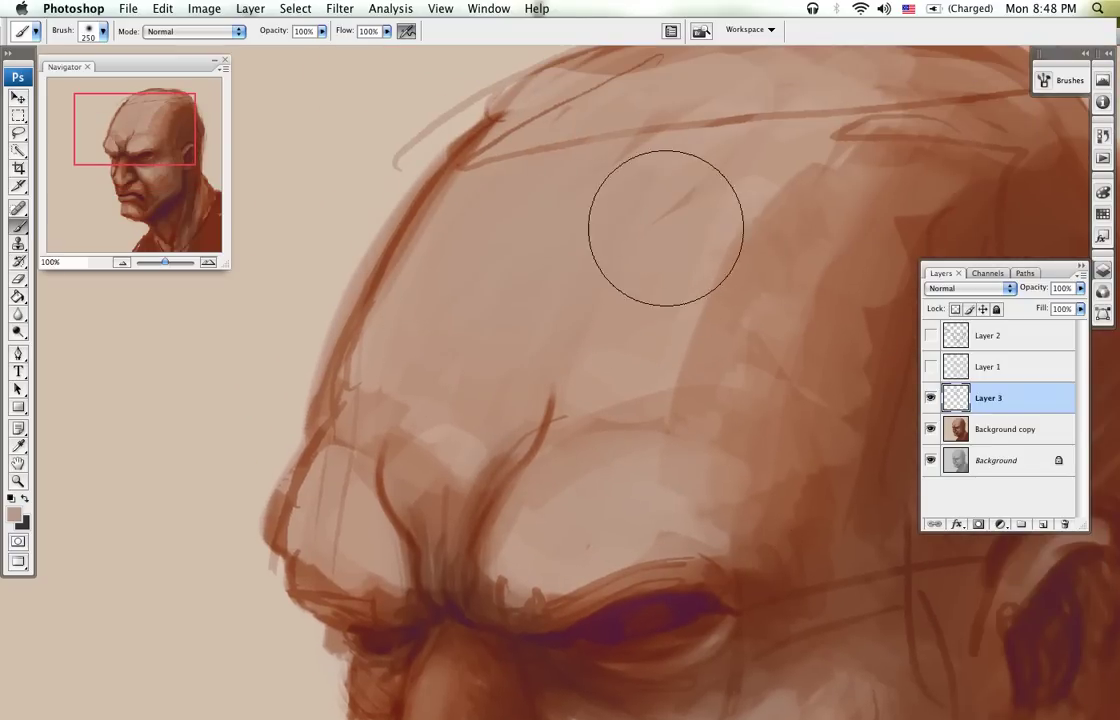
{"action": "scroll", "coordinate": [505, 281], "scroll_direction": "down", "scroll_amount": 5}
{"action": "scroll", "coordinate": [430, 362], "scroll_direction": "down", "scroll_amount": 5}
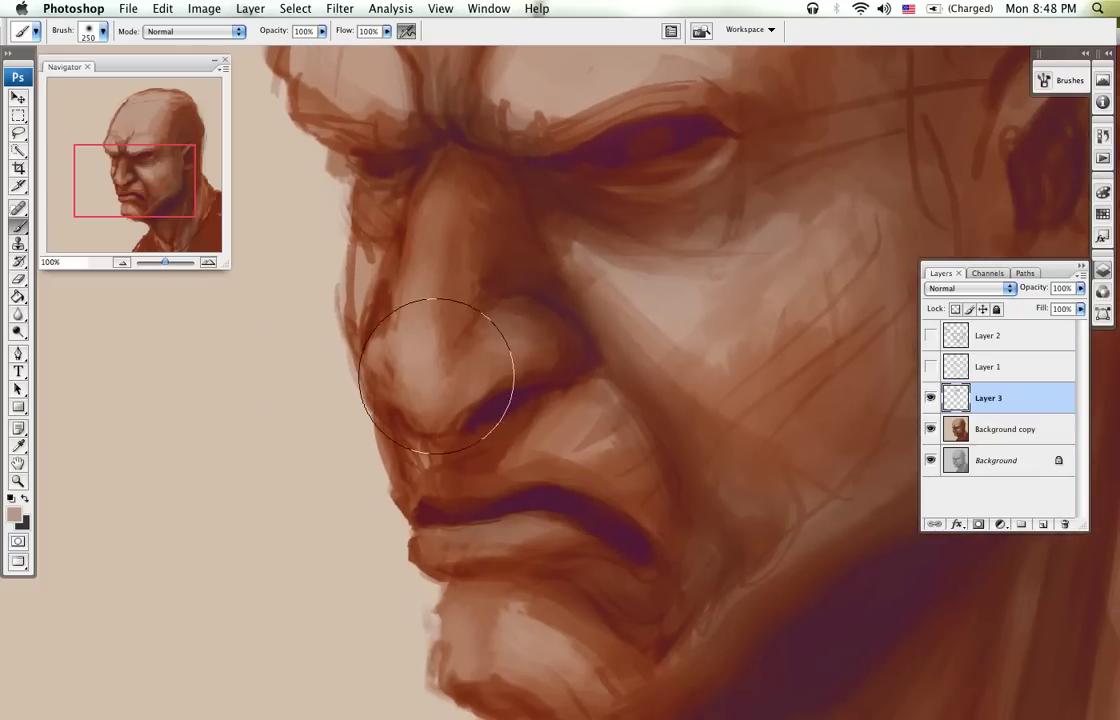
Step: Reduce the highlight layer's opacity to 71% and merge it into Background copy
{"action": "key", "text": "e"}
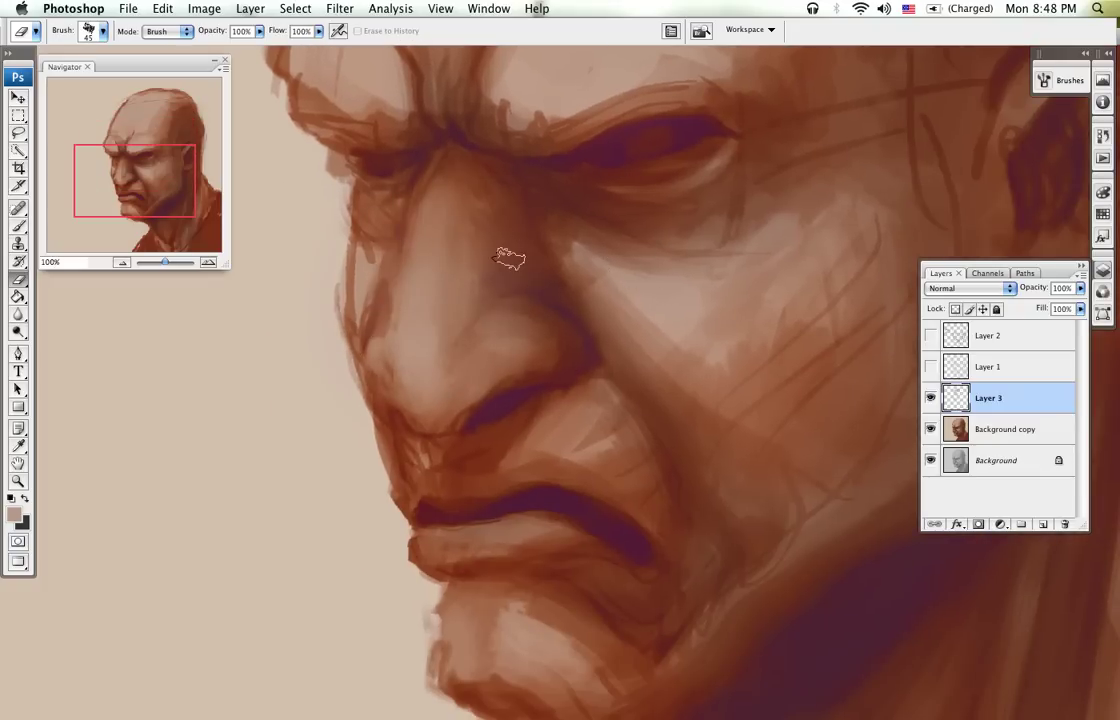
{"action": "mouse_move", "coordinate": [1080, 287]}
{"action": "left_mouse_down"}
{"action": "mouse_move", "coordinate": [1080, 308]}
{"action": "mouse_move", "coordinate": [1054, 311]}
{"action": "left_mouse_up"}
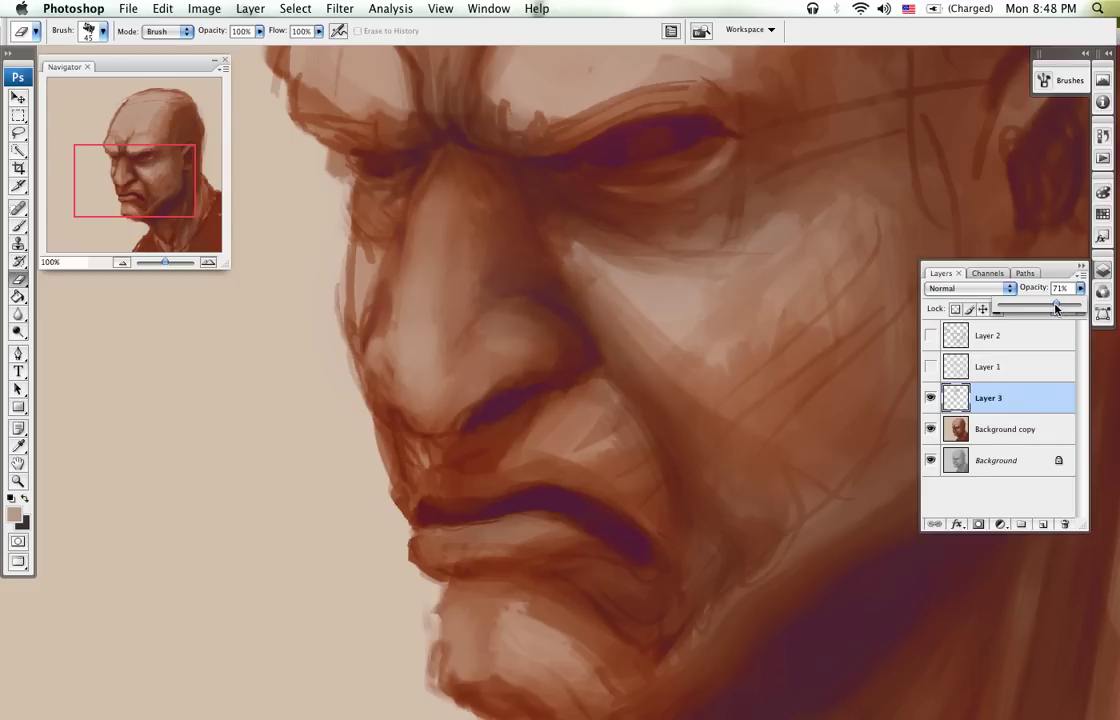
{"action": "left_click", "coordinate": [1029, 406]}
{"action": "key", "text": "super+e"}
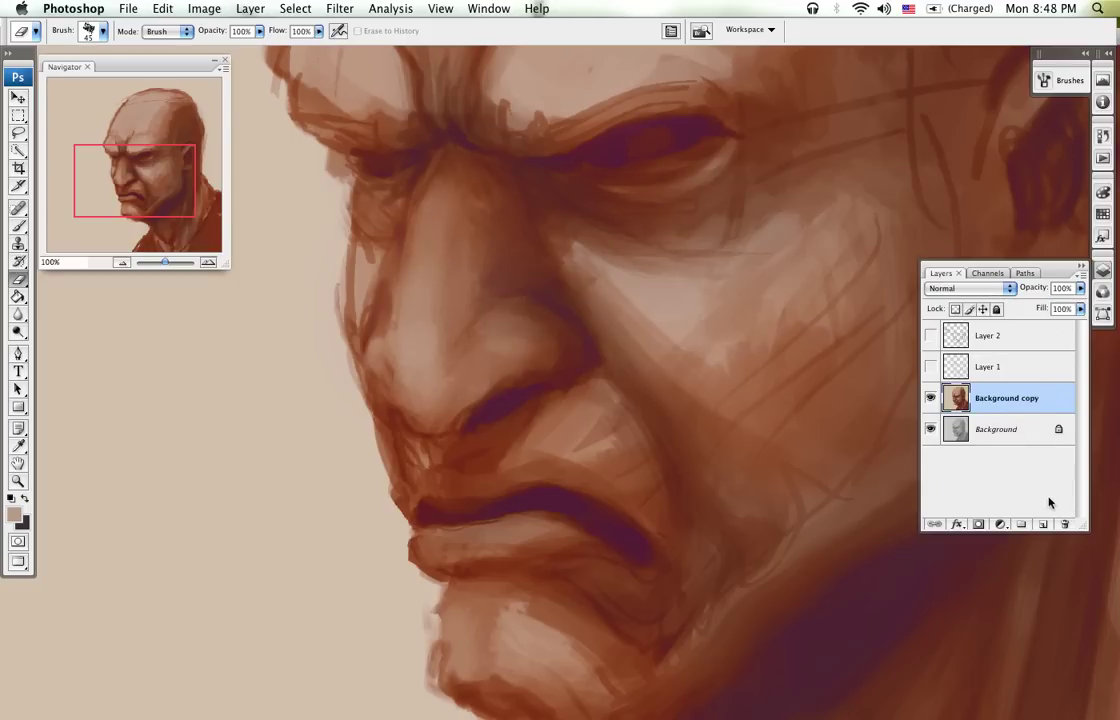
Step: Add a new layer above Background copy and set the foreground colour to a muted blue-grey, #727483
{"action": "left_click", "coordinate": [1042, 525]}
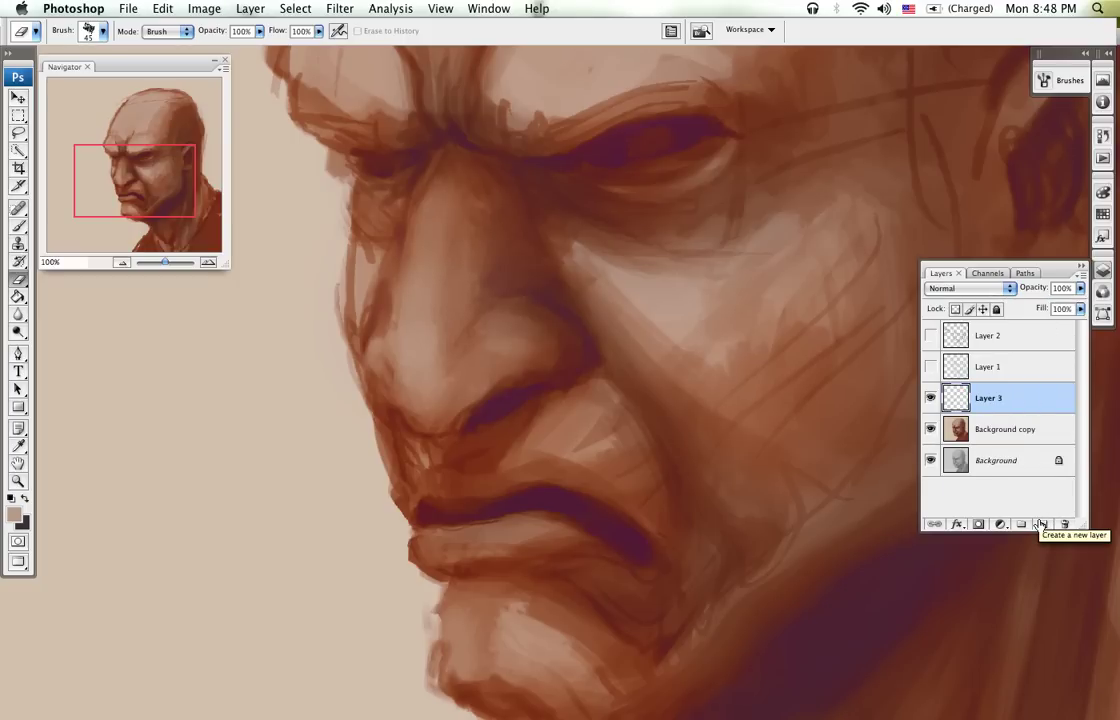
{"action": "key", "text": "n"}
{"action": "key", "text": "b"}
{"action": "key", "text": "x"}
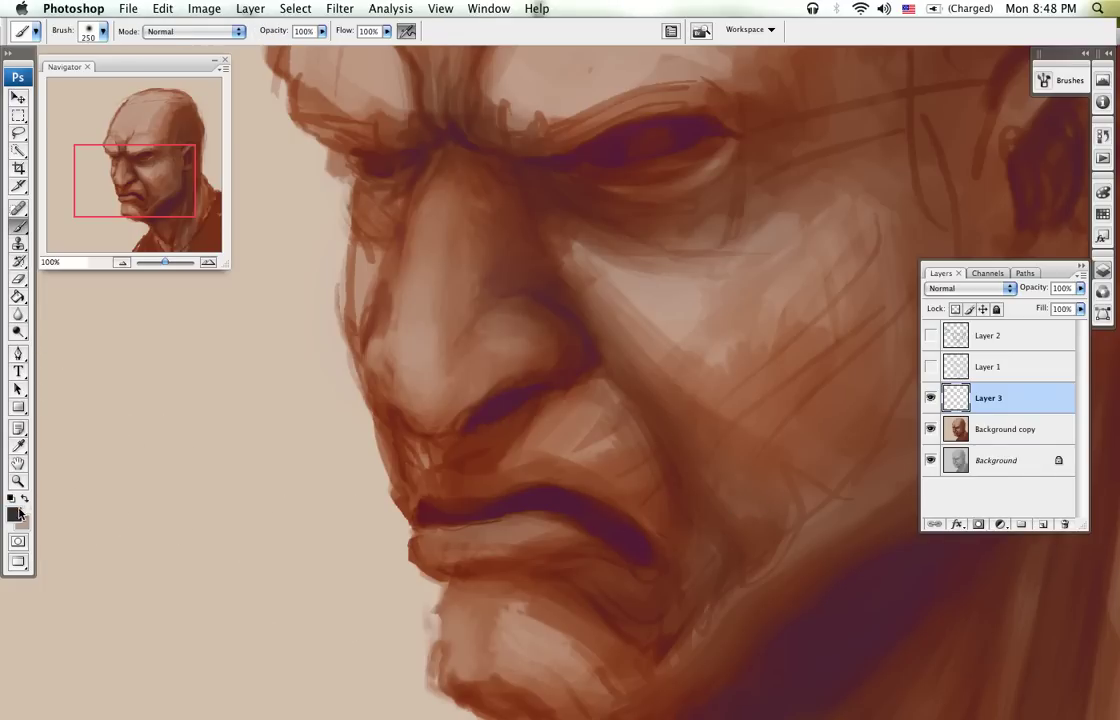
{"action": "left_click", "coordinate": [19, 512]}
{"action": "left_click", "coordinate": [413, 319]}
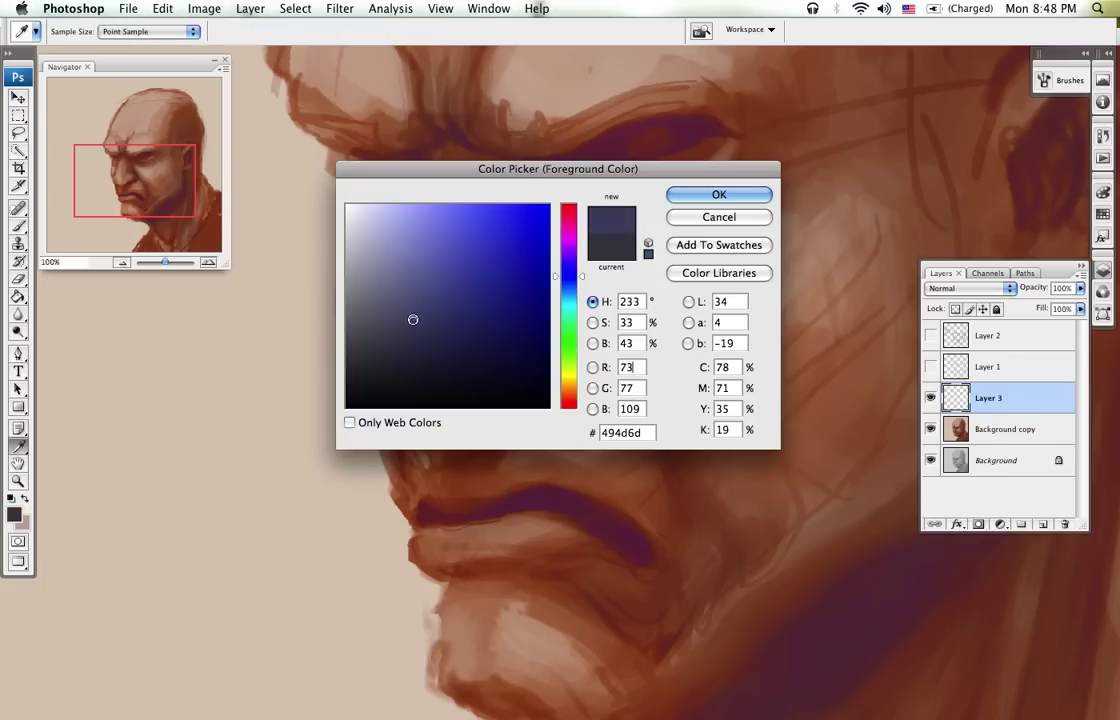
{"action": "left_click", "coordinate": [710, 196]}
{"action": "left_click", "coordinate": [377, 288]}
{"action": "left_click", "coordinate": [372, 302]}
{"action": "left_click", "coordinate": [684, 202]}
Step: Choose the 200 px textured brush, lay blue-grey over the lower jaw, and reduce the brush to 80 px
{"action": "right_click", "coordinate": [716, 505]}
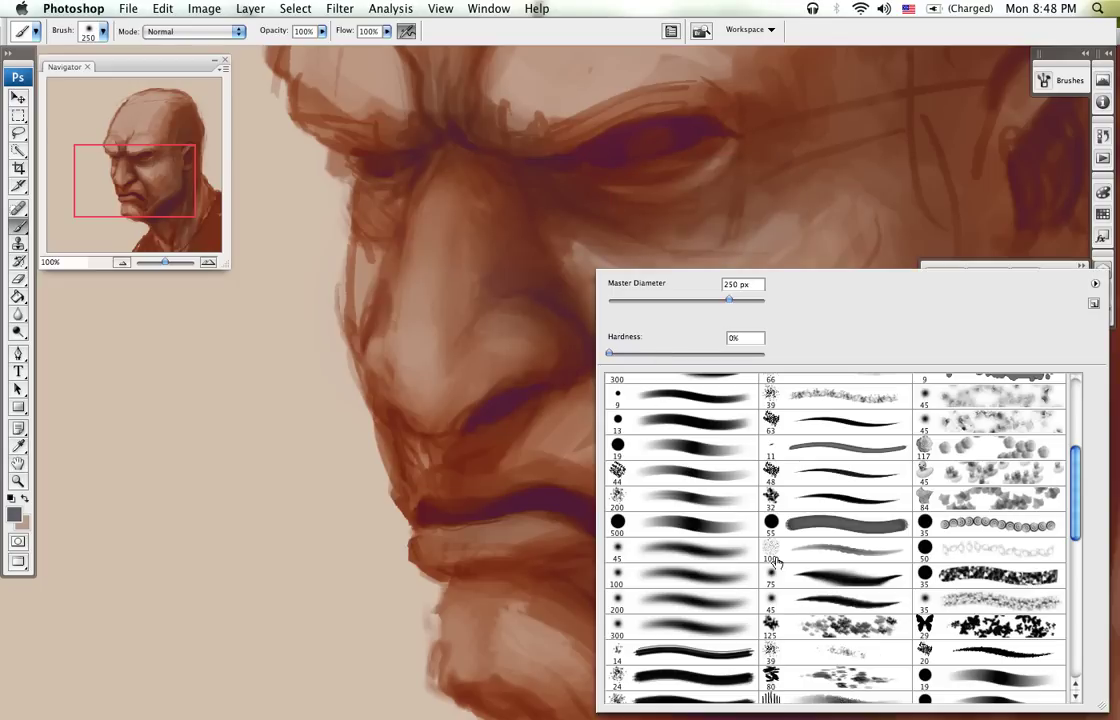
{"action": "left_click", "coordinate": [686, 502]}
{"action": "key", "text": "Return"}
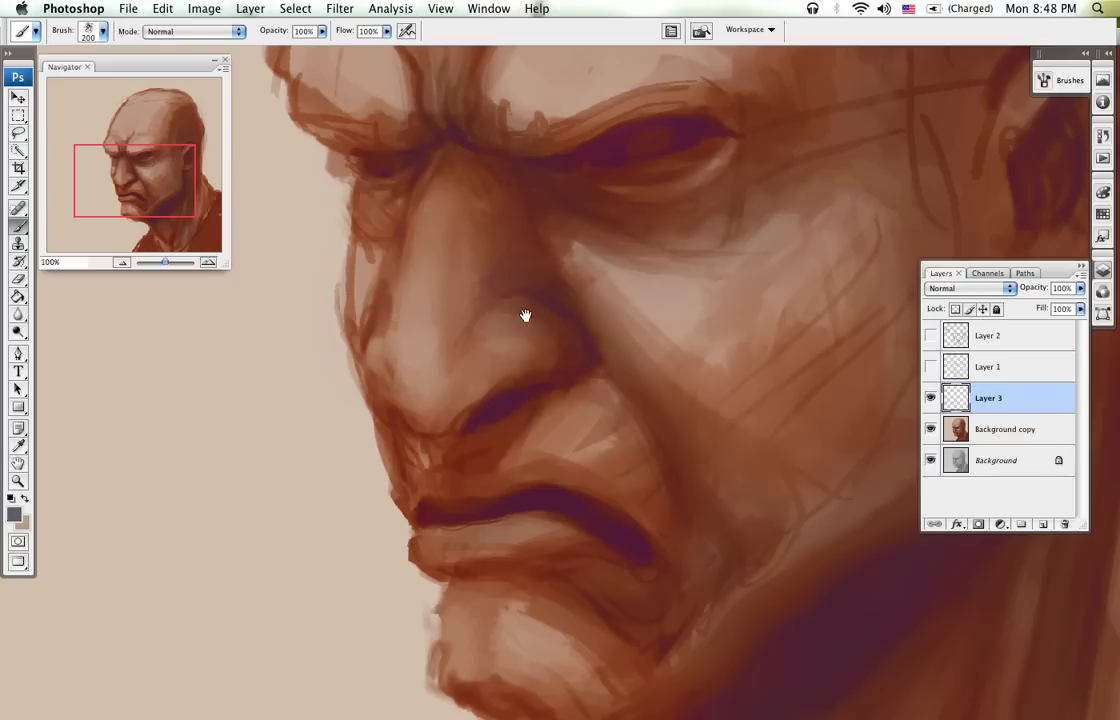
{"action": "left_click_drag", "start_coordinate": [525, 315], "coordinate": [355, 240]}
{"action": "left_click_drag", "start_coordinate": [795, 408], "coordinate": [642, 562]}
{"action": "left_click_drag", "start_coordinate": [656, 334], "coordinate": [631, 485]}
{"action": "key", "text": "bracketleft"}
{"action": "key", "text": "bracketleft"}
{"action": "key", "text": "bracketleft"}
{"action": "key", "text": "bracketleft"}
{"action": "key", "text": "bracketleft"}
{"action": "key", "text": "bracketleft"}
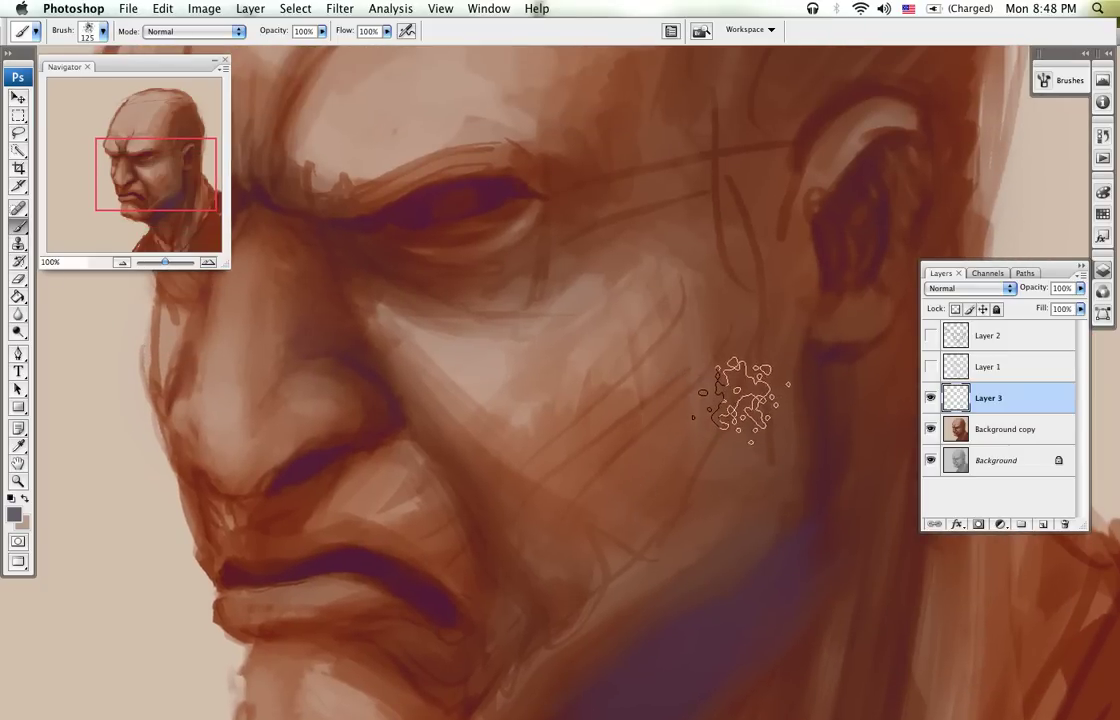
Step: Change the blue-grey layer's blend mode to Overlay
{"action": "left_click", "coordinate": [966, 288]}
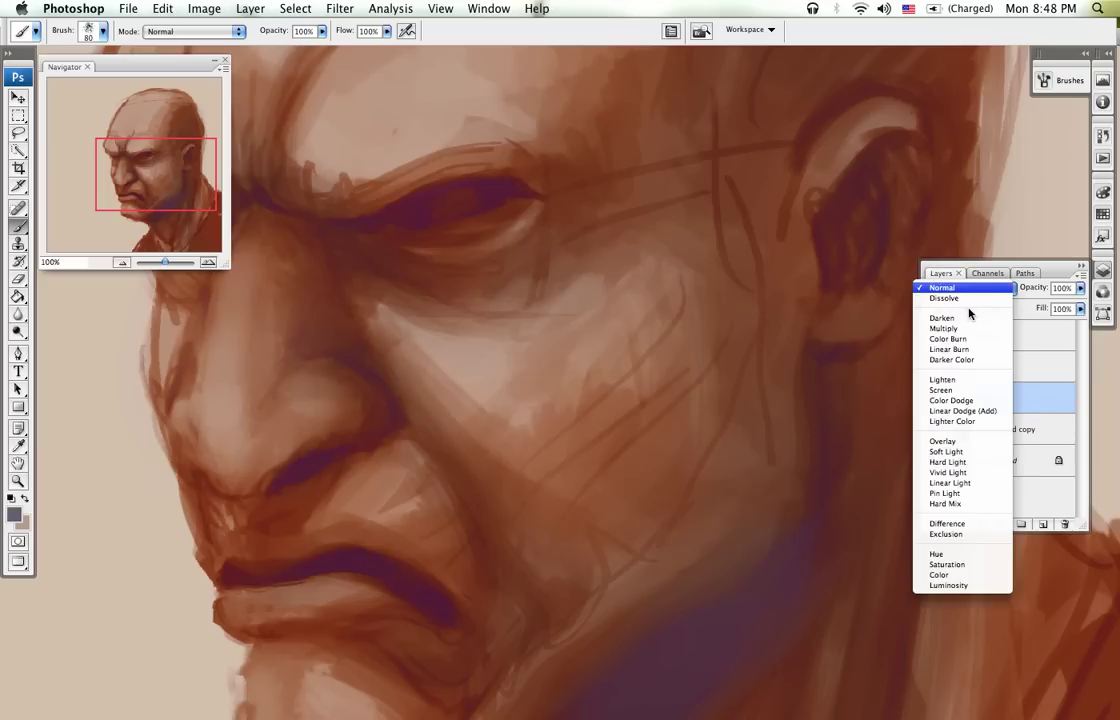
{"action": "left_click", "coordinate": [970, 442]}
{"action": "key", "text": "z"}
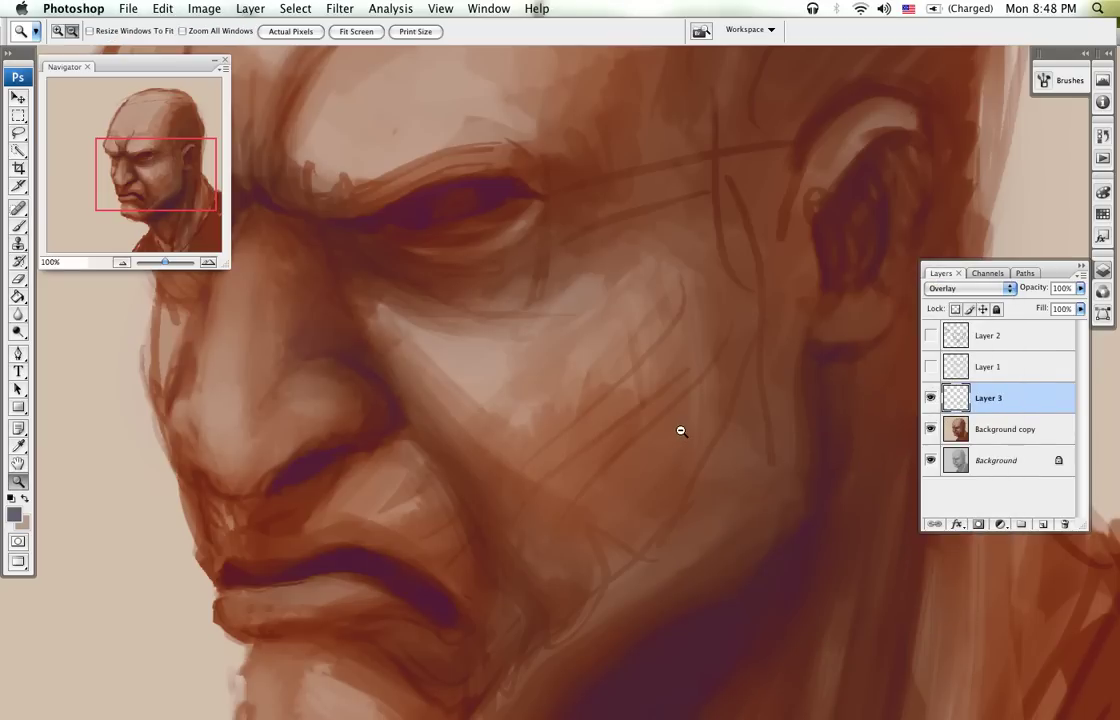
{"action": "left_click", "coordinate": [687, 432], "text": "alt"}
{"action": "left_click", "coordinate": [662, 454], "text": "alt"}
{"action": "key", "text": "b"}
Step: Make the foreground blue-grey more saturated, enlarge the textured brush to 175 px and glaze it over the jaw and cheek
{"action": "left_click", "coordinate": [14, 513]}
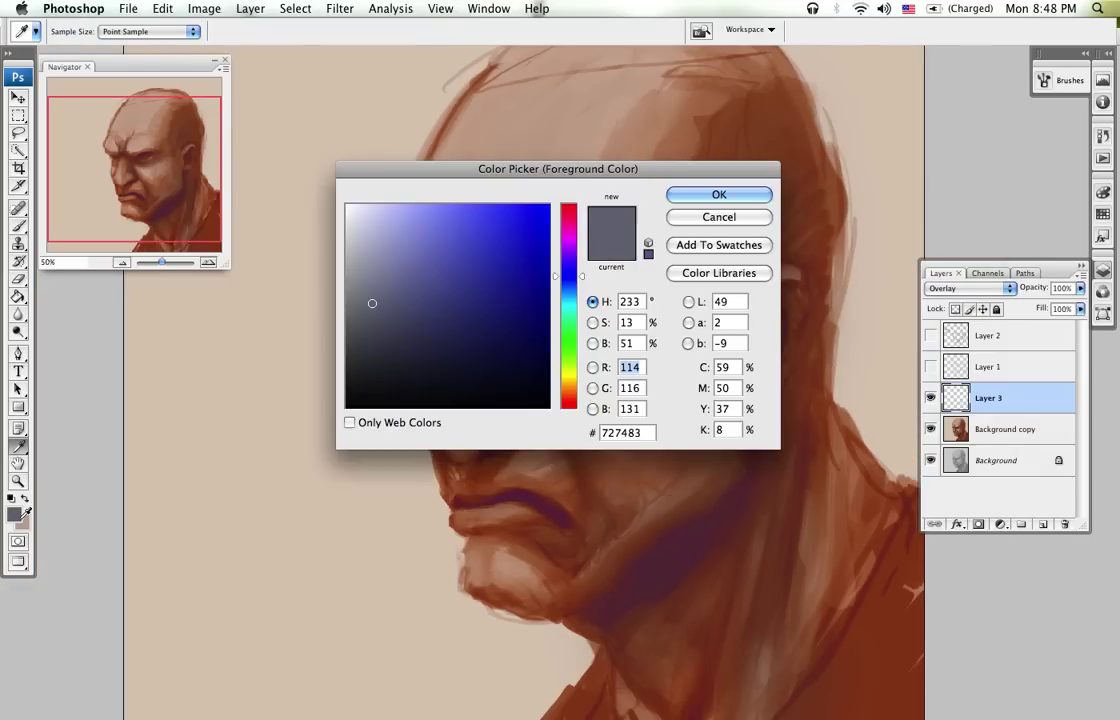
{"action": "mouse_move", "coordinate": [372, 303]}
{"action": "left_mouse_down"}
{"action": "mouse_move", "coordinate": [400, 262]}
{"action": "mouse_move", "coordinate": [410, 302]}
{"action": "mouse_move", "coordinate": [394, 239]}
{"action": "mouse_move", "coordinate": [390, 303]}
{"action": "left_mouse_up"}
{"action": "key", "text": "Return"}
{"action": "key", "text": "bracketright"}
{"action": "key", "text": "bracketright"}
{"action": "key", "text": "bracketright"}
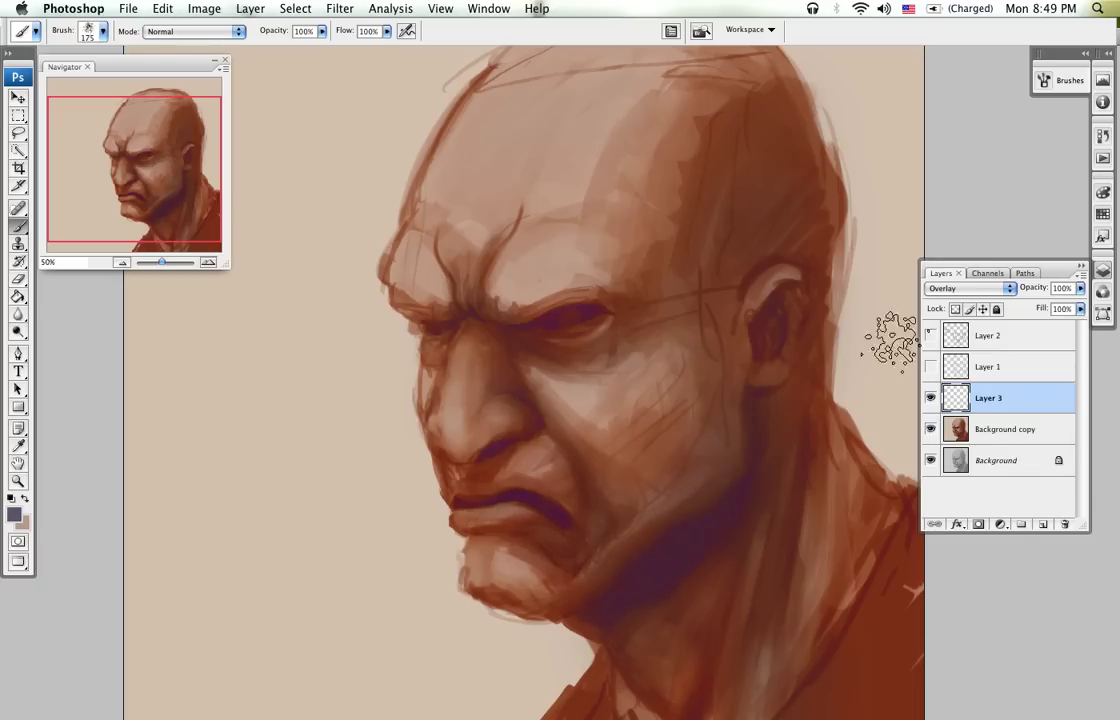
Step: Compare the blue-grey layer's effect in Normal and Overlay blend modes
{"action": "left_click", "coordinate": [970, 288]}
{"action": "left_click", "coordinate": [960, 133]}
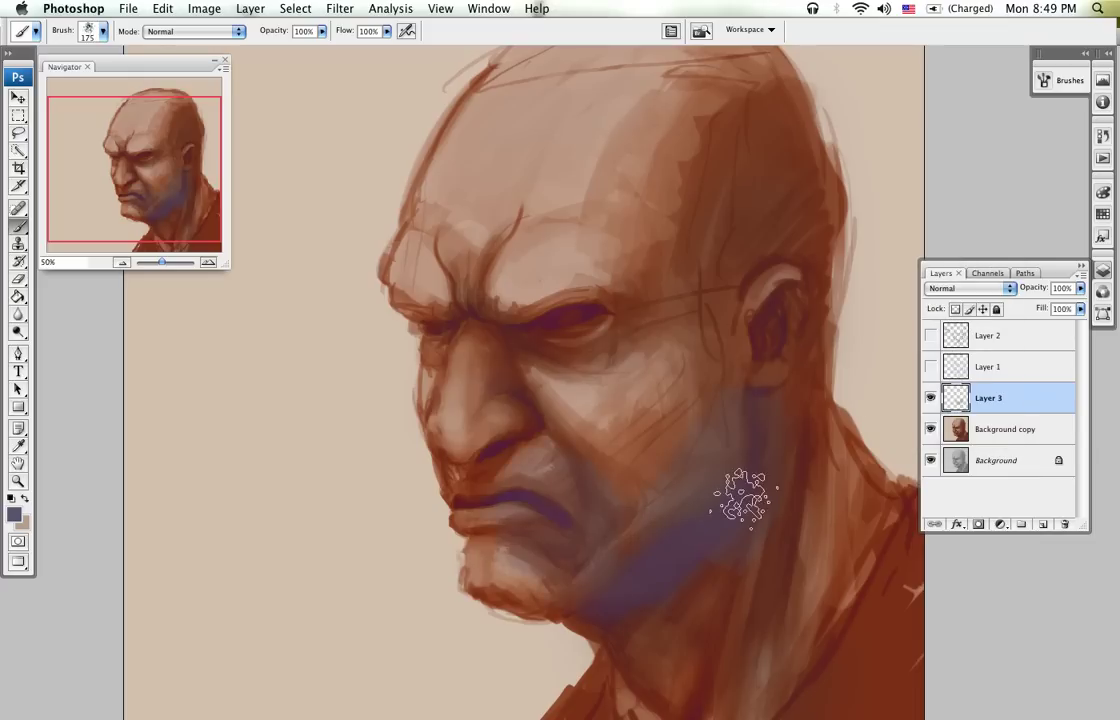
{"action": "left_click", "coordinate": [980, 288]}
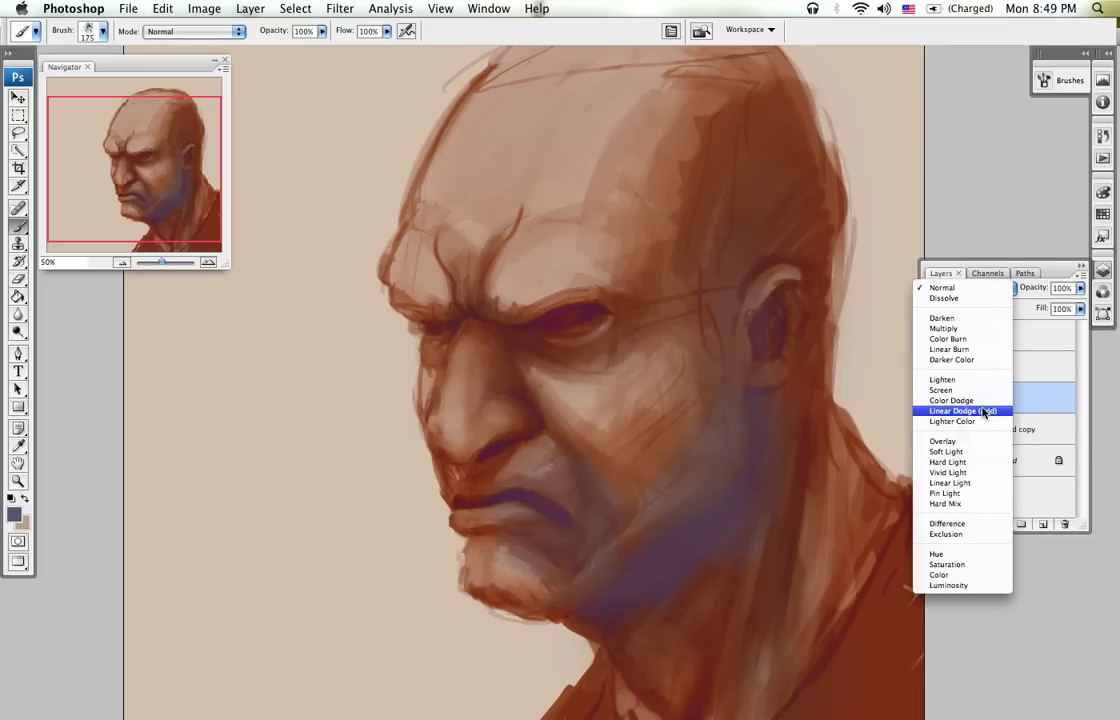
{"action": "left_click", "coordinate": [918, 457]}
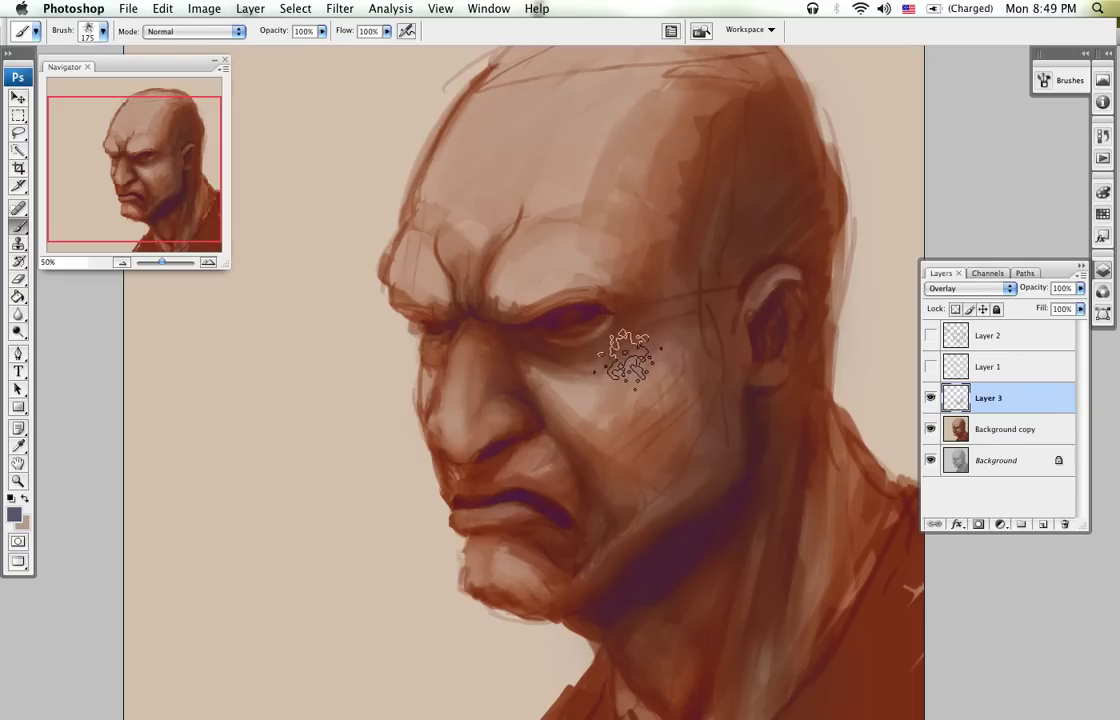
Step: Reduce the textured brush to 40 px and glaze blue-grey around the eye, cheek and corner of the mouth
{"action": "key", "text": "bracketleft"}
{"action": "key", "text": "bracketleft"}
{"action": "key", "text": "bracketleft"}
{"action": "key", "text": "bracketleft"}
{"action": "key", "text": "bracketleft"}
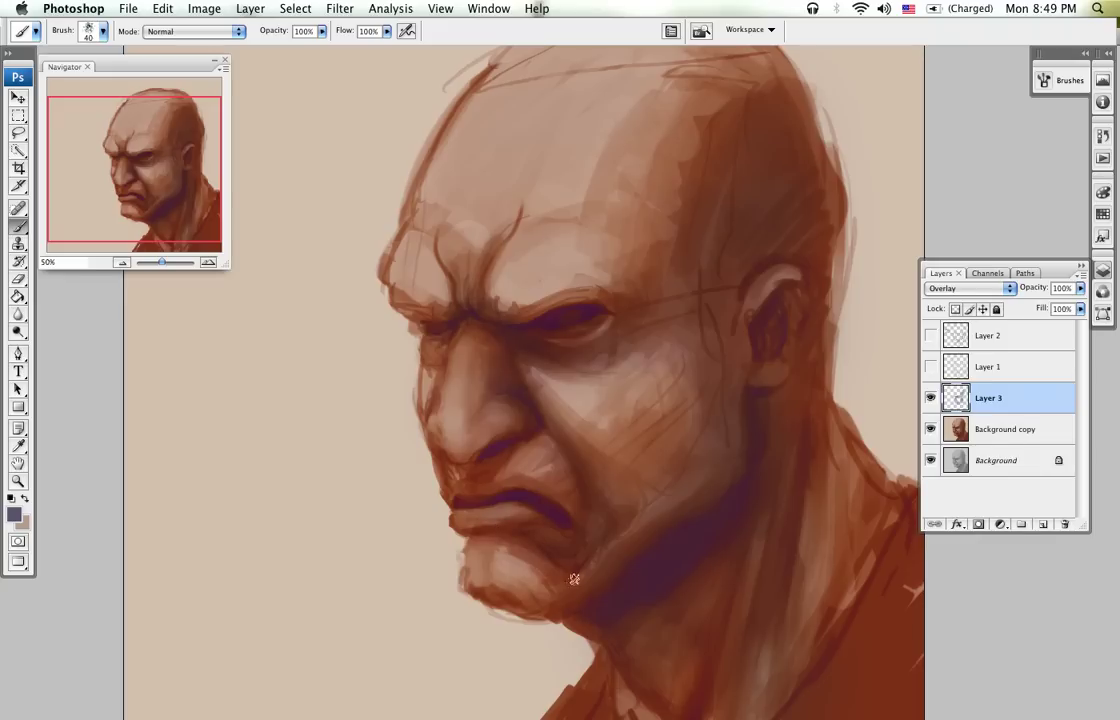
Step: Enlarge the textured brush to 100 px and glaze blue-grey over the cheek, jaw and neck
{"action": "key", "text": "bracketright"}
{"action": "key", "text": "bracketright"}
{"action": "key", "text": "bracketright"}
{"action": "key", "text": "bracketright"}
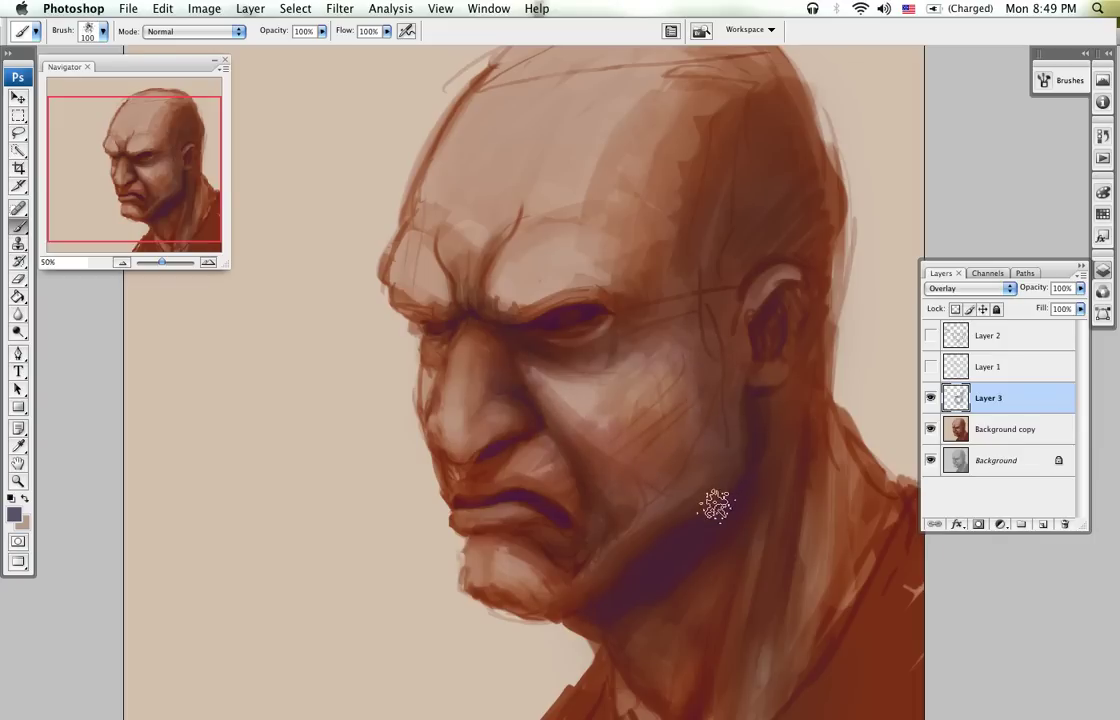
{"action": "left_click_drag", "start_coordinate": [787, 517], "coordinate": [697, 290]}
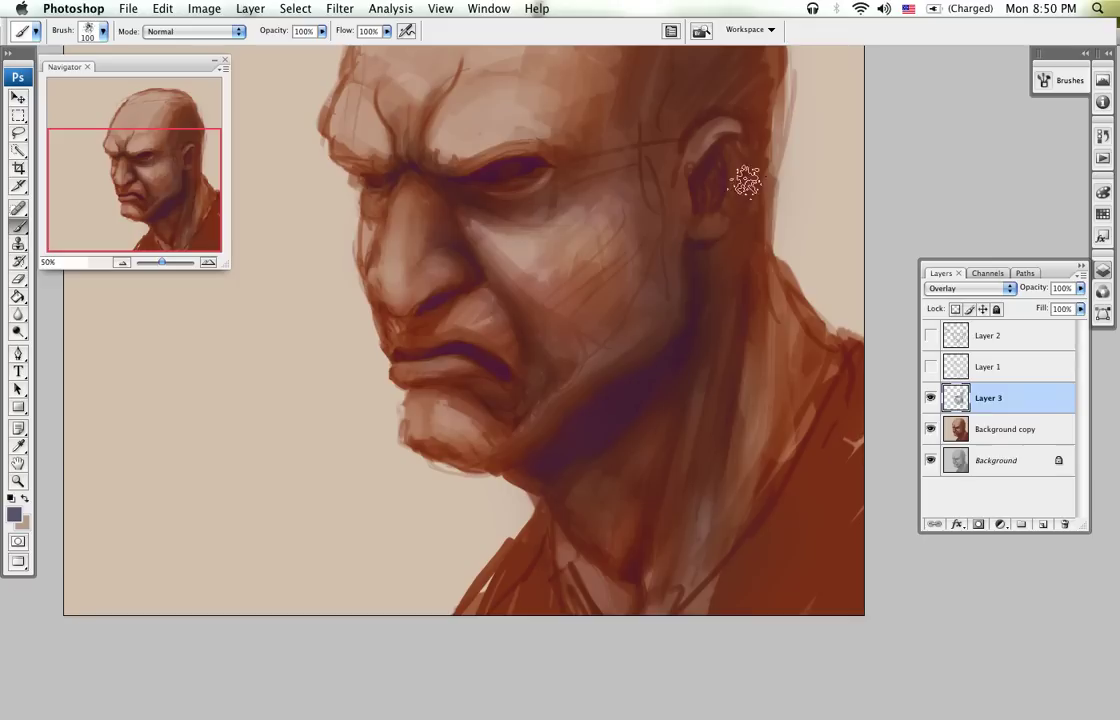
{"action": "scroll", "coordinate": [733, 233], "scroll_direction": "up", "scroll_amount": 5}
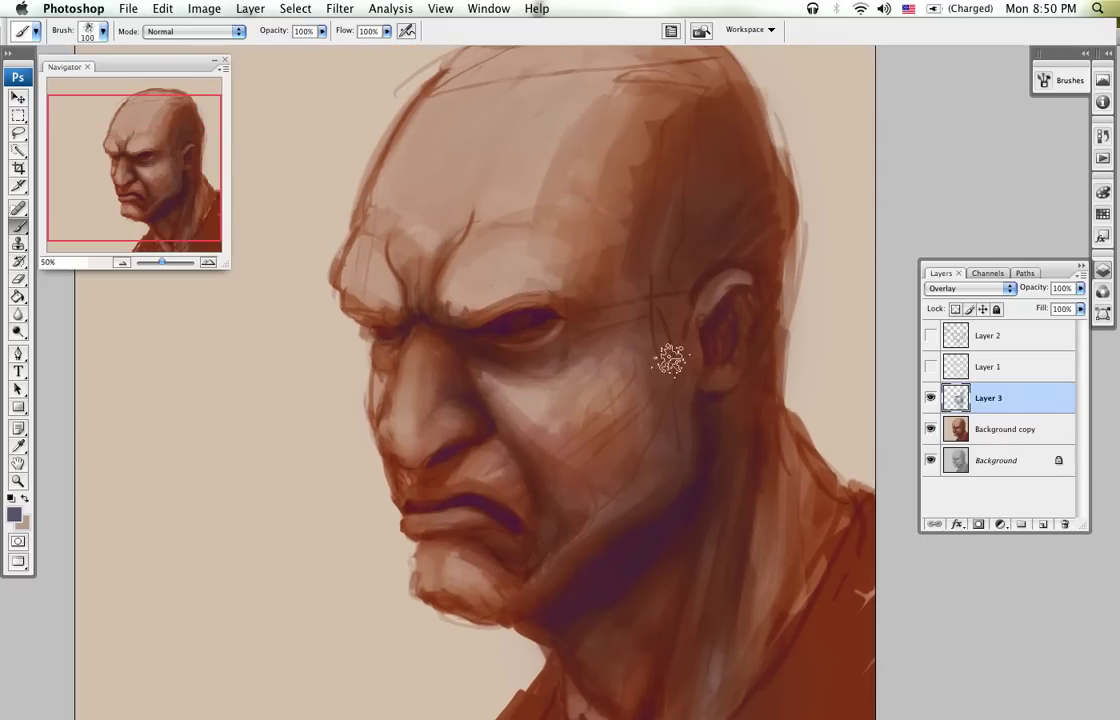
Step: Glaze blue-grey between the brows, beside the outer eye corner and along the side of the nose
{"action": "mouse_move", "coordinate": [451, 287]}
{"action": "left_mouse_down"}
{"action": "mouse_move", "coordinate": [483, 316]}
{"action": "mouse_move", "coordinate": [521, 298]}
{"action": "mouse_move", "coordinate": [575, 313]}
{"action": "mouse_move", "coordinate": [487, 333]}
{"action": "mouse_move", "coordinate": [562, 311]}
{"action": "mouse_move", "coordinate": [514, 327]}
{"action": "mouse_move", "coordinate": [545, 295]}
{"action": "mouse_move", "coordinate": [544, 322]}
{"action": "mouse_move", "coordinate": [406, 320]}
{"action": "mouse_move", "coordinate": [407, 334]}
{"action": "mouse_move", "coordinate": [354, 311]}
{"action": "mouse_move", "coordinate": [408, 238]}
{"action": "mouse_move", "coordinate": [427, 294]}
{"action": "mouse_move", "coordinate": [461, 231]}
{"action": "mouse_move", "coordinate": [434, 227]}
{"action": "mouse_move", "coordinate": [453, 262]}
{"action": "left_mouse_up"}
{"action": "mouse_move", "coordinate": [577, 305]}
{"action": "left_mouse_down"}
{"action": "mouse_move", "coordinate": [545, 310]}
{"action": "mouse_move", "coordinate": [612, 305]}
{"action": "left_mouse_up"}
{"action": "mouse_move", "coordinate": [461, 392]}
{"action": "left_mouse_down"}
{"action": "mouse_move", "coordinate": [419, 451]}
{"action": "mouse_move", "coordinate": [402, 354]}
{"action": "mouse_move", "coordinate": [446, 342]}
{"action": "left_mouse_up"}
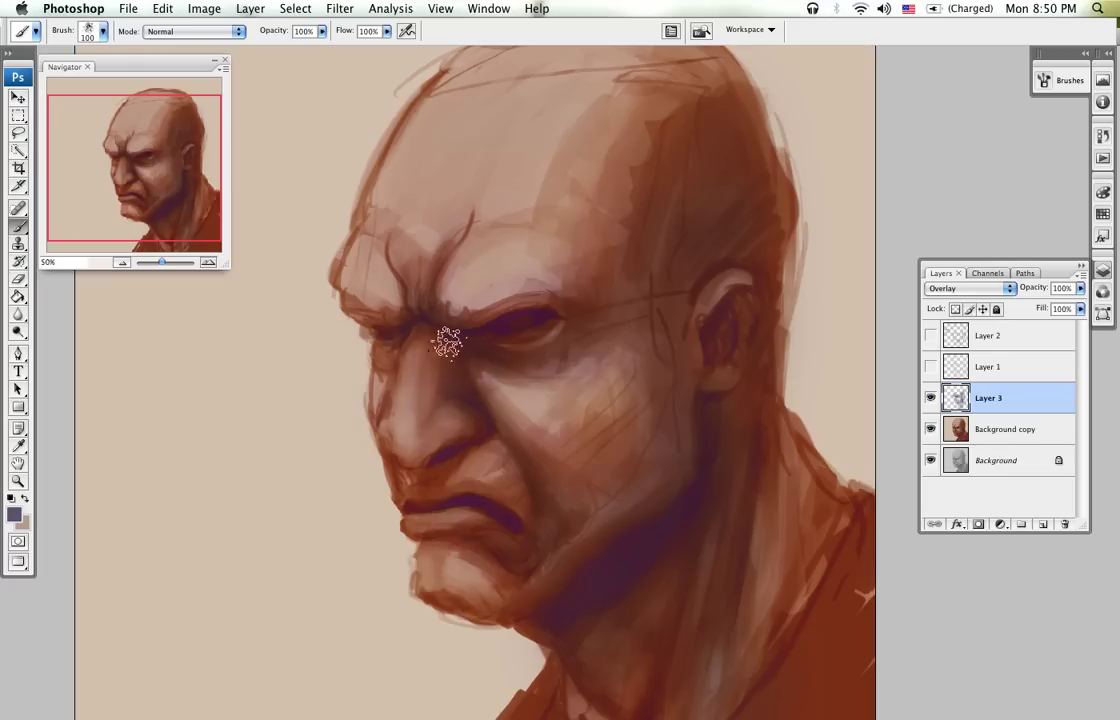
Step: Compare the head with and without the Overlay layer, and merge the layer into Background copy
{"action": "left_click", "coordinate": [931, 399]}
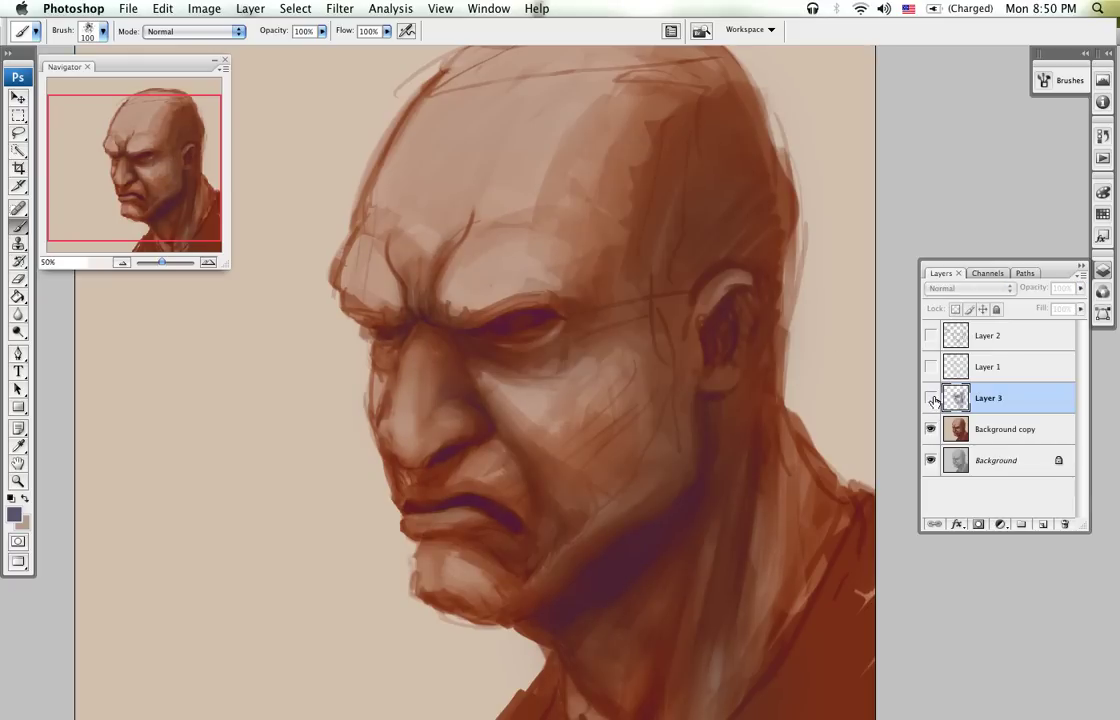
{"action": "left_click", "coordinate": [931, 399]}
{"action": "left_click", "coordinate": [931, 399]}
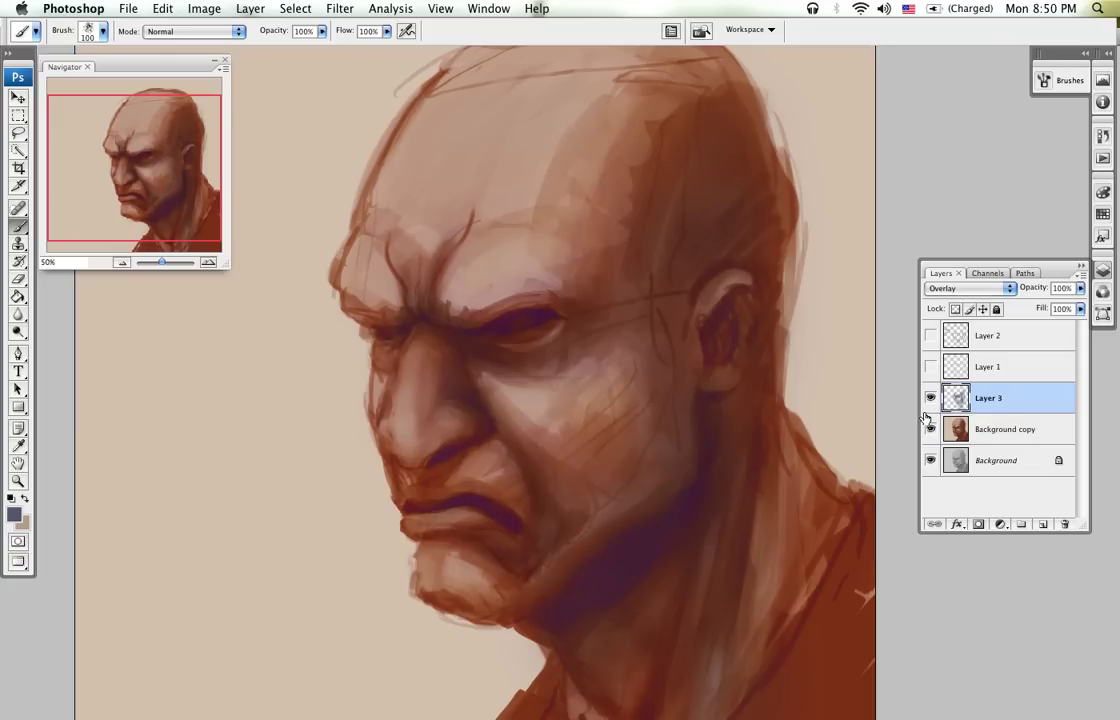
{"action": "key", "text": "super+e"}
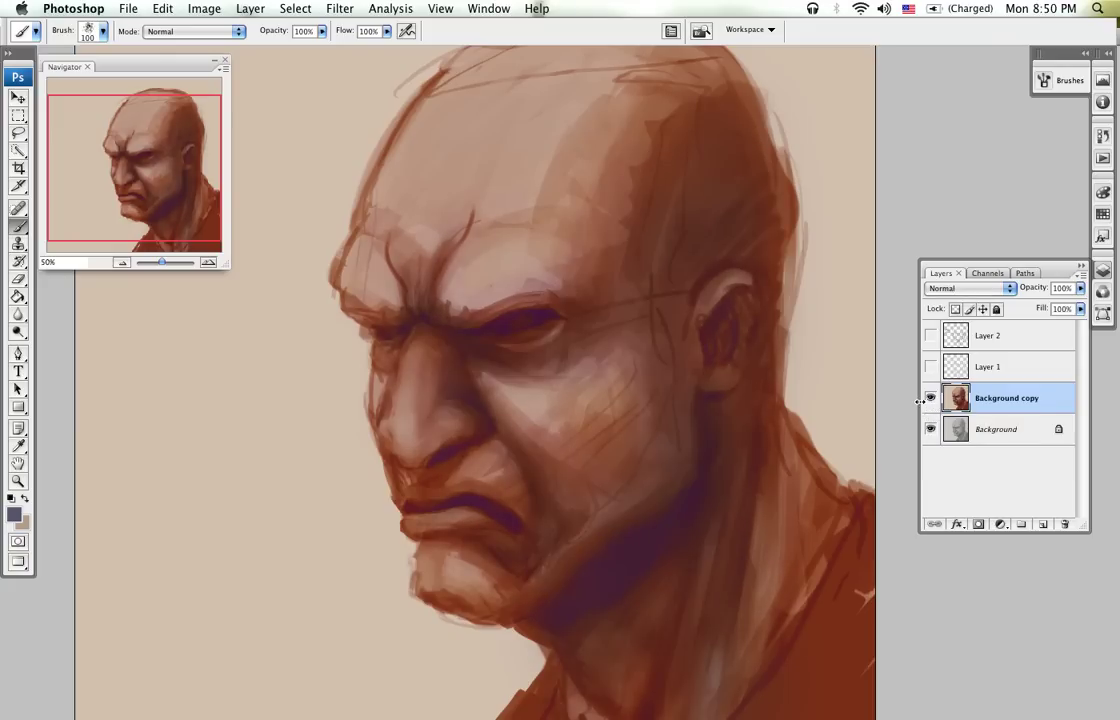
Step: Add a new layer above Background copy for painting details on the lower face
{"action": "left_click", "coordinate": [1042, 524]}
{"action": "key", "text": "z"}
{"action": "left_click", "coordinate": [511, 434]}
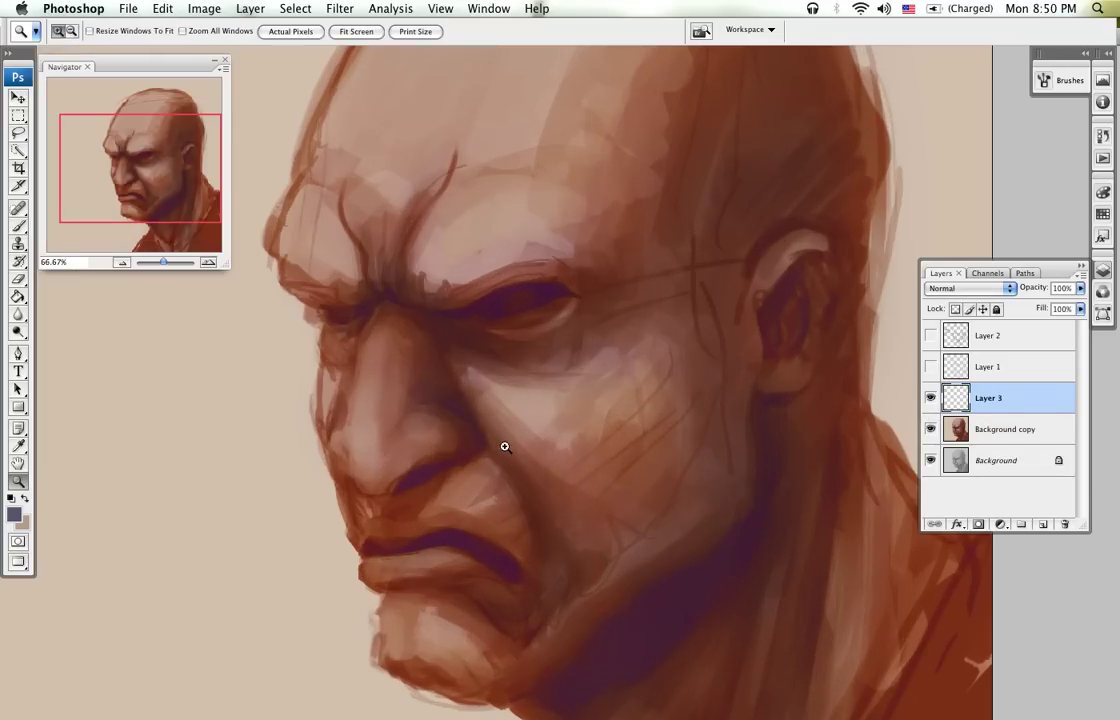
{"action": "left_click", "coordinate": [504, 446]}
{"action": "left_click_drag", "start_coordinate": [500, 487], "coordinate": [575, 387]}
{"action": "key", "text": "b"}
{"action": "right_click", "coordinate": [460, 440]}
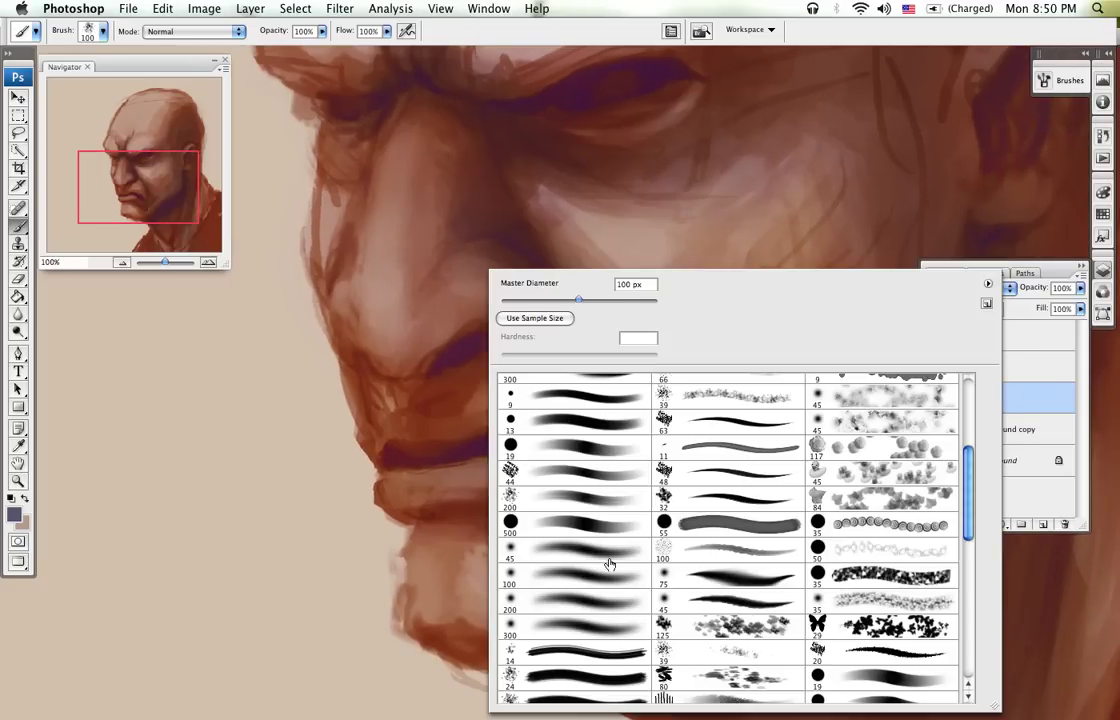
Step: Set the foreground to a near-black colour and darken the line between the lips with a 9 px brush
{"action": "left_click", "coordinate": [20, 450]}
{"action": "left_click", "coordinate": [14, 514]}
{"action": "left_click", "coordinate": [369, 374]}
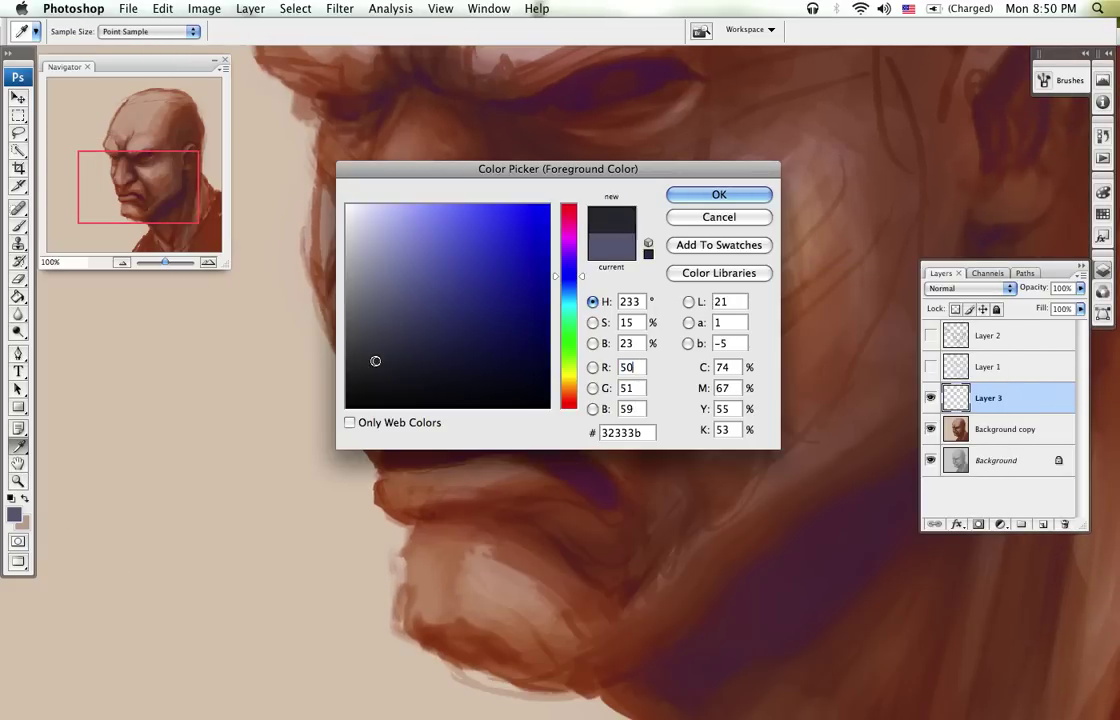
{"action": "left_click", "coordinate": [700, 191]}
{"action": "key", "text": "b"}
{"action": "key", "text": "bracketleft"}
{"action": "key", "text": "bracketleft"}
{"action": "key", "text": "bracketleft"}
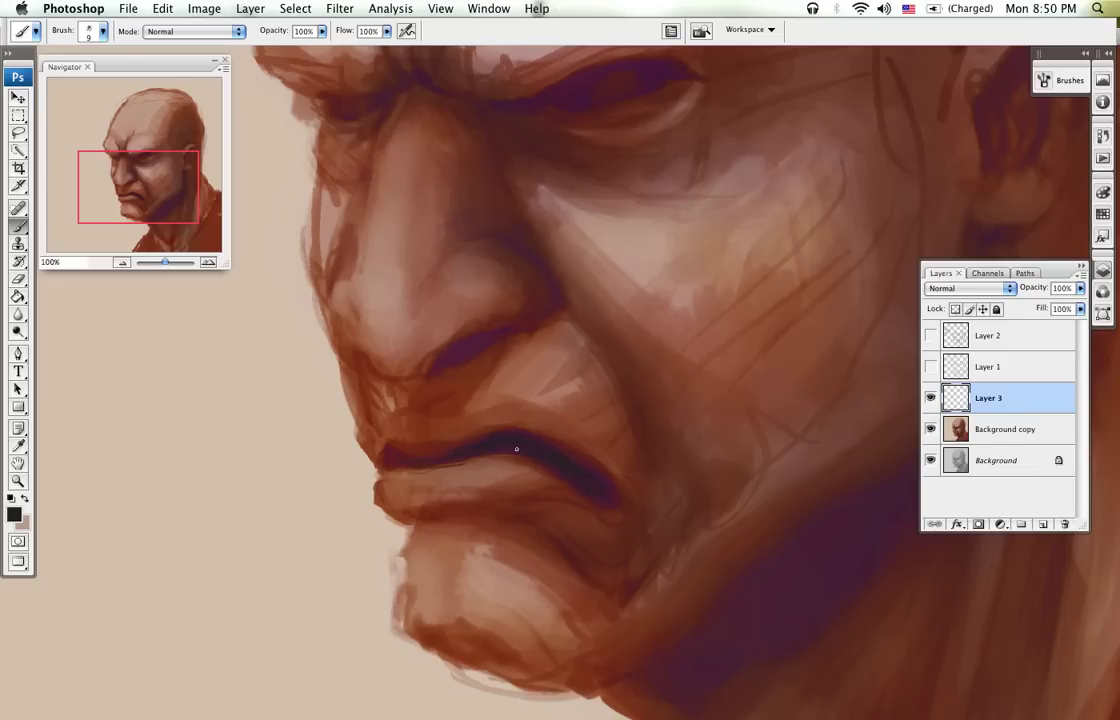
Step: Swap the foreground and background colours and set the new foreground to a reddish orange
{"action": "key", "text": "x"}
{"action": "left_click", "coordinate": [14, 514]}
{"action": "left_click_drag", "start_coordinate": [450, 226], "coordinate": [488, 215]}
{"action": "mouse_move", "coordinate": [588, 397]}
{"action": "left_mouse_down"}
{"action": "mouse_move", "coordinate": [575, 382]}
{"action": "mouse_move", "coordinate": [565, 403]}
{"action": "left_mouse_up"}
{"action": "left_click_drag", "start_coordinate": [496, 216], "coordinate": [500, 234]}
{"action": "left_click", "coordinate": [738, 199]}
Step: Enlarge the brush to 100 px and paint a soft reddish tint over the tip of the nose
{"action": "key", "text": "bracketright"}
{"action": "key", "text": "bracketright"}
{"action": "key", "text": "bracketright"}
{"action": "key", "text": "bracketright"}
{"action": "key", "text": "bracketright"}
{"action": "key", "text": "bracketright"}
{"action": "key", "text": "bracketright"}
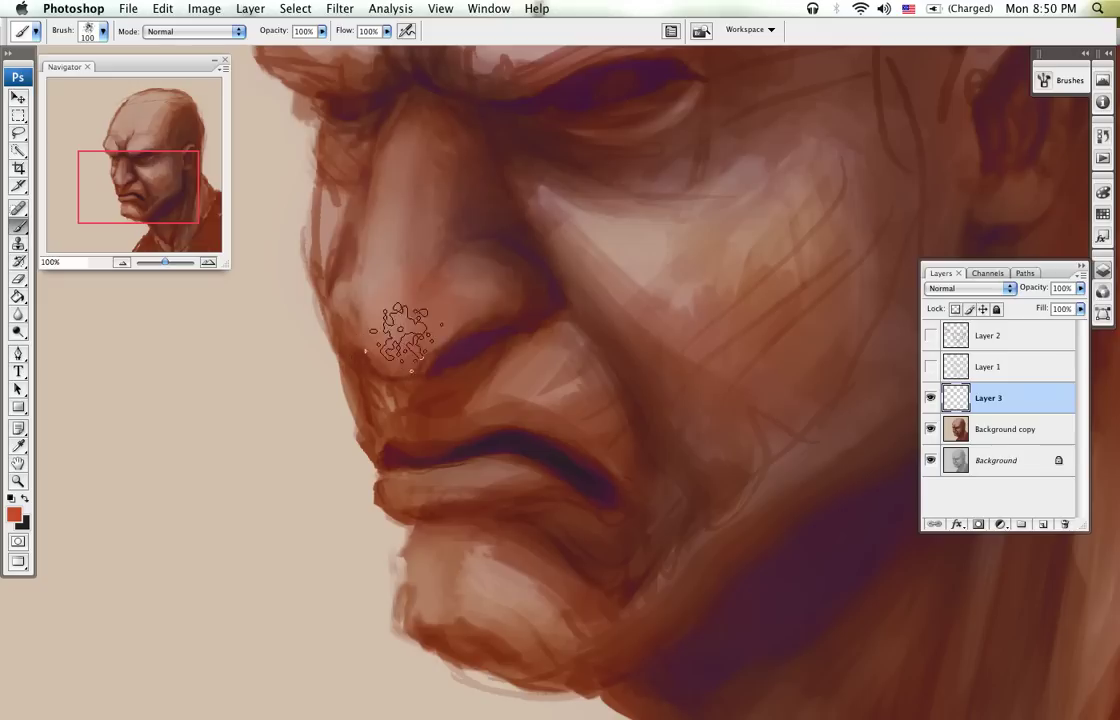
{"action": "mouse_move", "coordinate": [372, 302]}
{"action": "left_mouse_down"}
{"action": "mouse_move", "coordinate": [409, 312]}
{"action": "mouse_move", "coordinate": [427, 340]}
{"action": "mouse_move", "coordinate": [489, 280]}
{"action": "mouse_move", "coordinate": [415, 312]}
{"action": "mouse_move", "coordinate": [479, 305]}
{"action": "mouse_move", "coordinate": [398, 346]}
{"action": "left_mouse_up"}
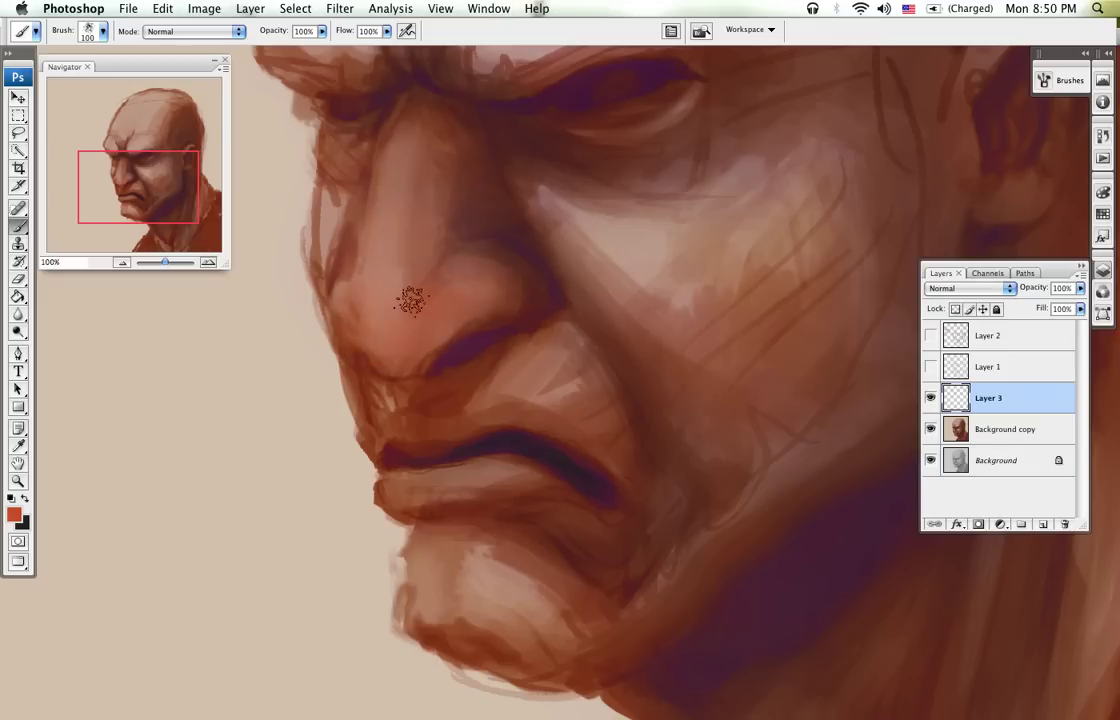
Step: Reduce the brush to 30 px and tint the lower lip with the reddish orange
{"action": "key", "text": "bracketleft"}
{"action": "key", "text": "bracketleft"}
{"action": "key", "text": "bracketleft"}
{"action": "key", "text": "bracketleft"}
{"action": "key", "text": "bracketleft"}
{"action": "key", "text": "bracketleft"}
{"action": "key", "text": "bracketleft"}
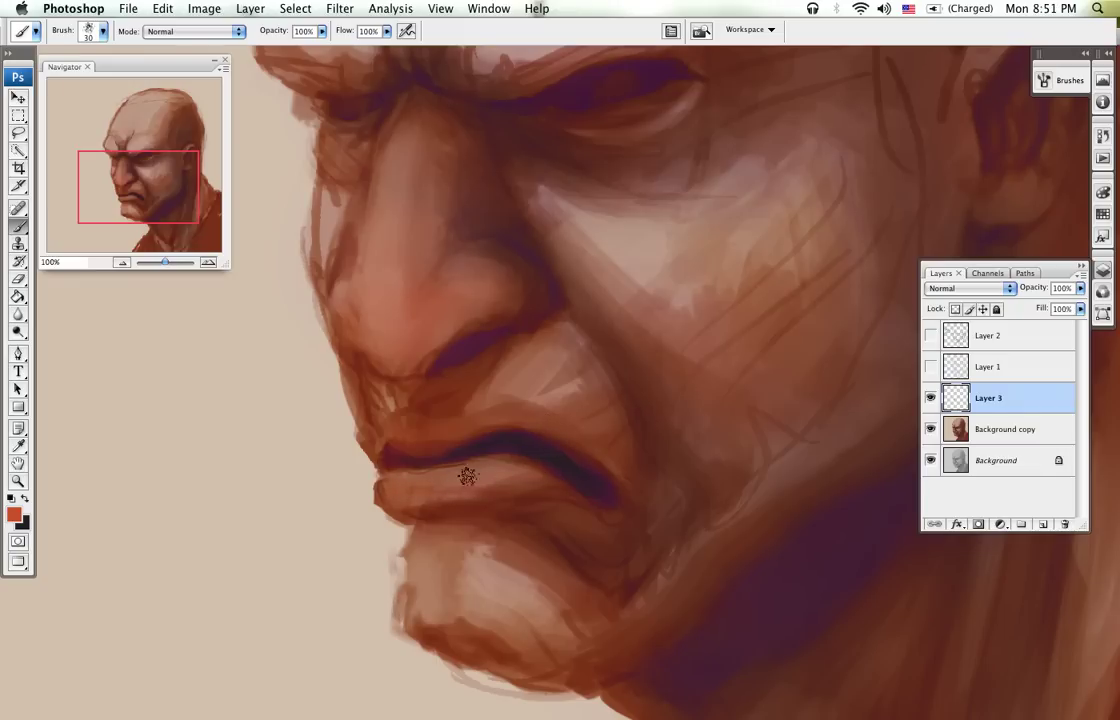
Step: Enlarge the brush to 80 px and strengthen the red tint on the nose
{"action": "left_click_drag", "start_coordinate": [619, 298], "coordinate": [553, 431]}
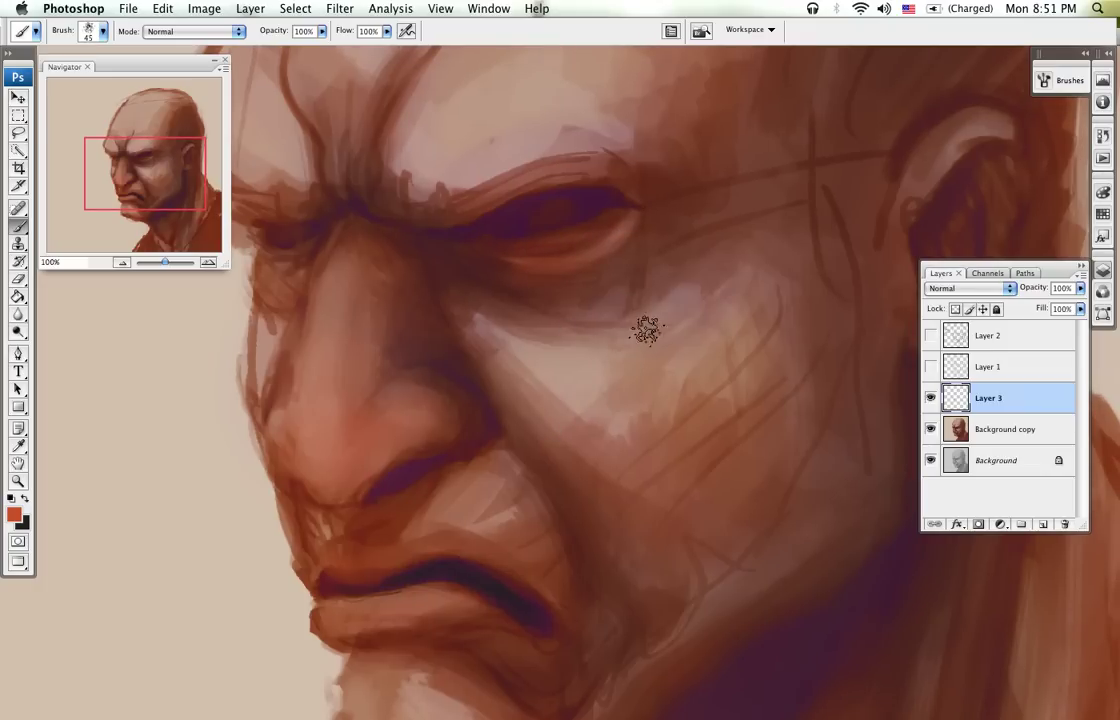
{"action": "key", "text": "bracketright"}
{"action": "key", "text": "bracketright"}
{"action": "key", "text": "bracketright"}
{"action": "key", "text": "bracketright"}
{"action": "key", "text": "bracketright"}
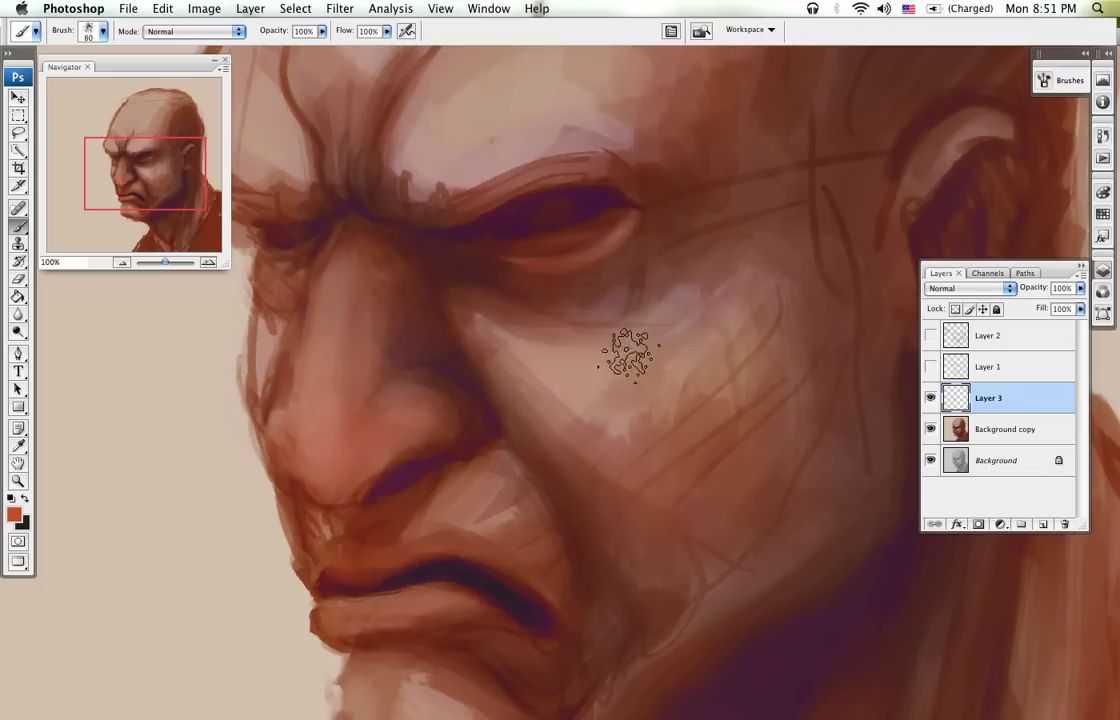
{"action": "scroll", "coordinate": [450, 345], "scroll_direction": "down", "scroll_amount": 3}
{"action": "scroll", "coordinate": [450, 345], "scroll_direction": "left", "scroll_amount": 4}
{"action": "mouse_move", "coordinate": [430, 382]}
{"action": "left_mouse_down"}
{"action": "mouse_move", "coordinate": [455, 319]}
{"action": "mouse_move", "coordinate": [451, 287]}
{"action": "mouse_move", "coordinate": [424, 301]}
{"action": "mouse_move", "coordinate": [486, 325]}
{"action": "mouse_move", "coordinate": [426, 342]}
{"action": "left_mouse_up"}
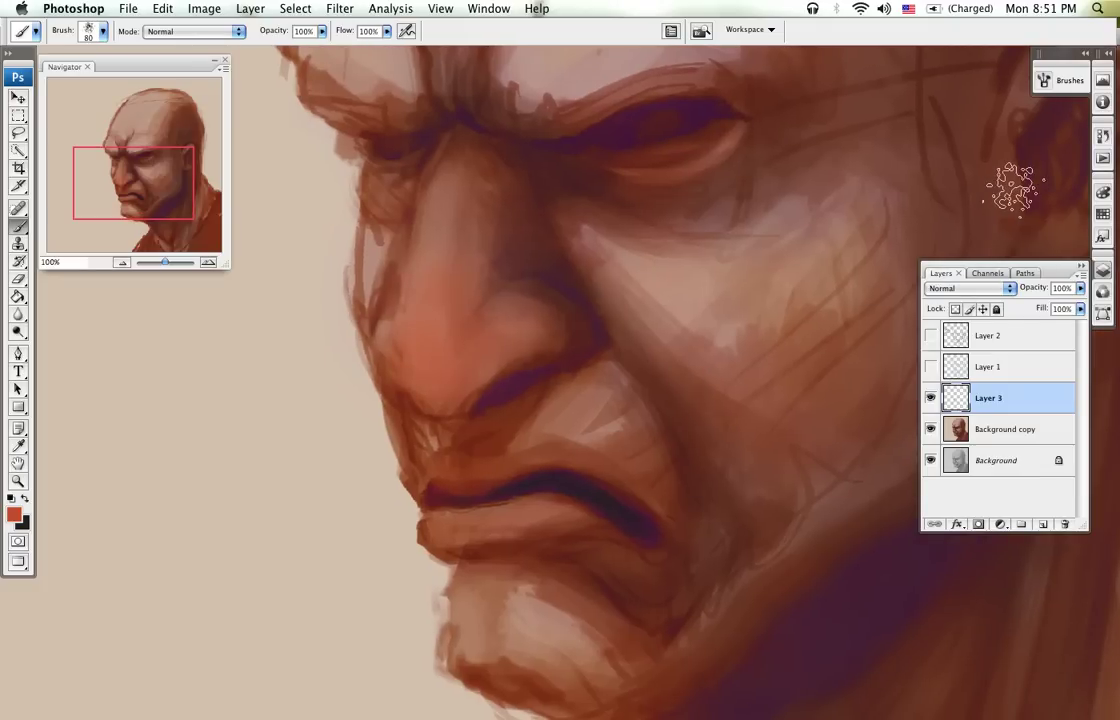
Step: Merge Layer 3 into Background copy at 74% opacity and add a new layer above it
{"action": "left_click_drag", "start_coordinate": [1082, 289], "coordinate": [1056, 308]}
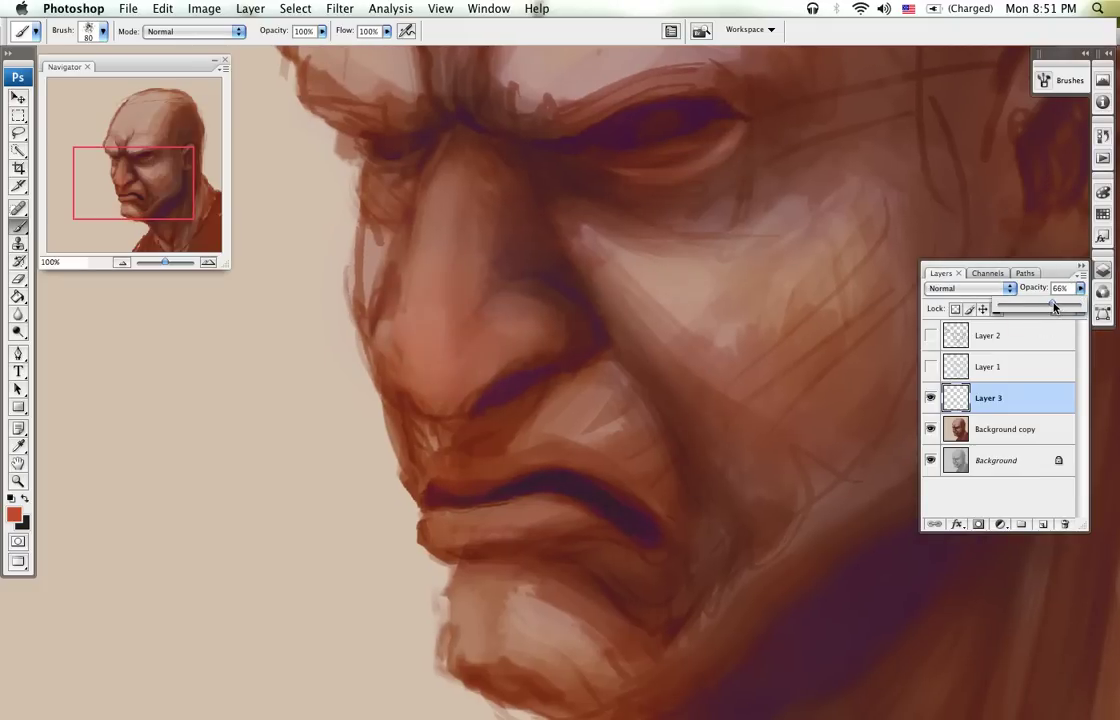
{"action": "key", "text": "super+e"}
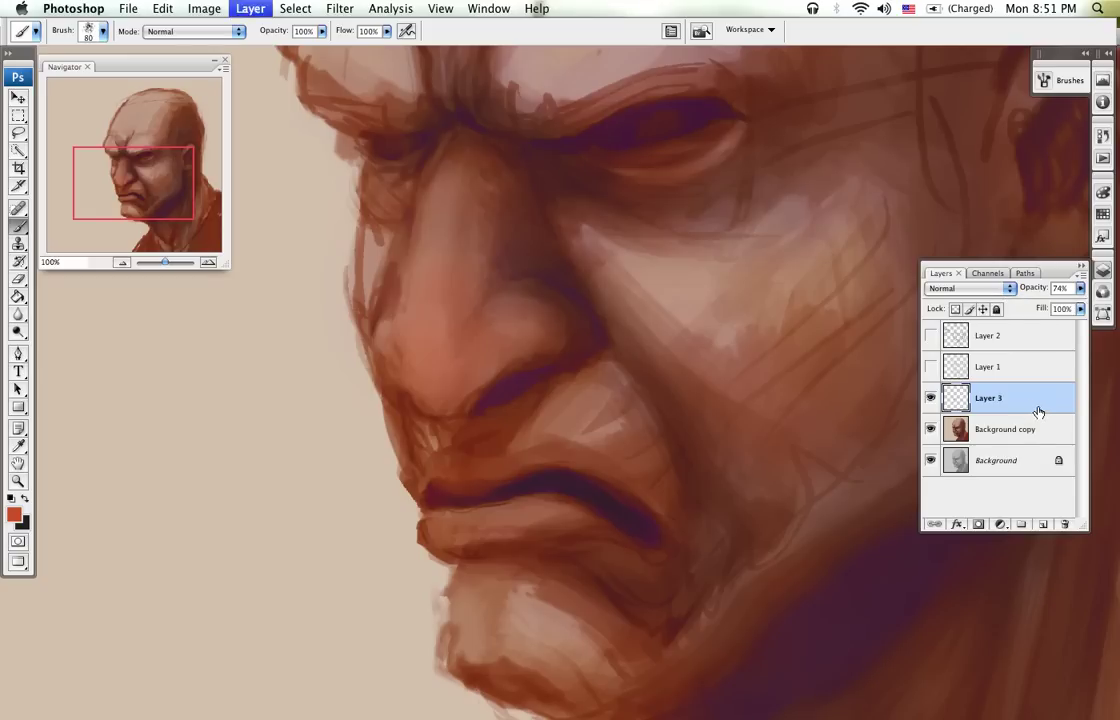
{"action": "left_click", "coordinate": [1043, 523]}
{"action": "key", "text": "z"}
{"action": "left_click", "coordinate": [633, 419], "text": "alt"}
{"action": "scroll", "coordinate": [633, 419], "scroll_direction": "up", "scroll_amount": 2}
{"action": "key", "text": "b"}
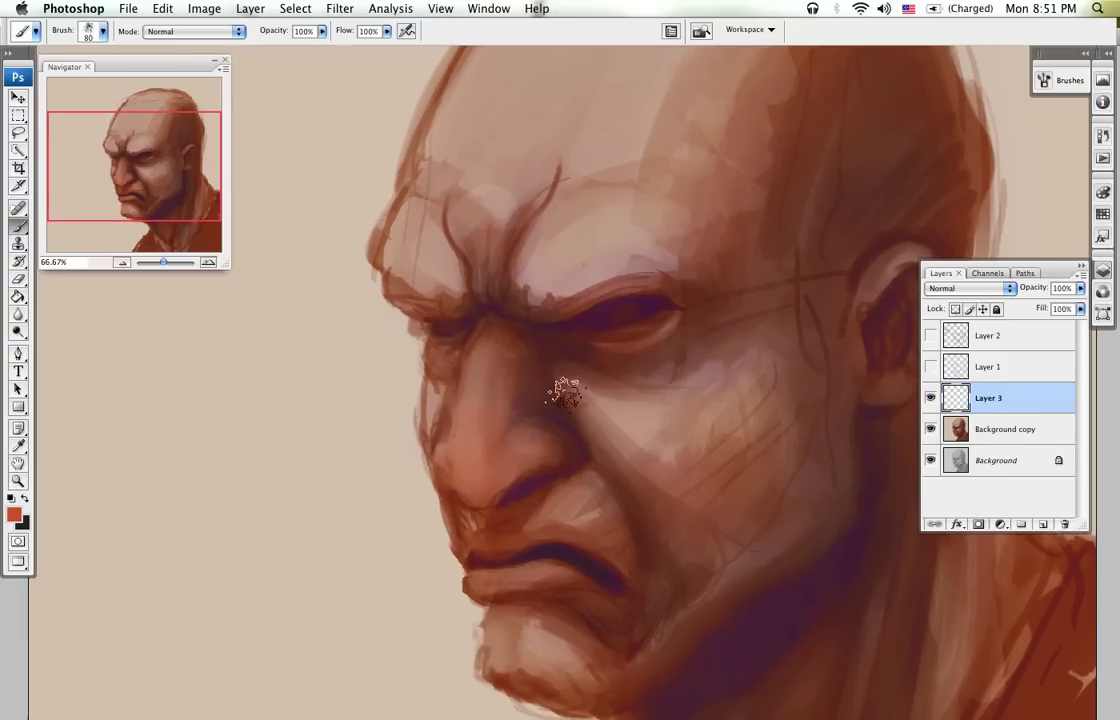
Step: Set the foreground colour to an olive brown
{"action": "left_click", "coordinate": [16, 519]}
{"action": "mouse_move", "coordinate": [470, 228]}
{"action": "left_mouse_down"}
{"action": "mouse_move", "coordinate": [432, 242]}
{"action": "mouse_move", "coordinate": [449, 302]}
{"action": "mouse_move", "coordinate": [395, 320]}
{"action": "mouse_move", "coordinate": [390, 367]}
{"action": "mouse_move", "coordinate": [405, 352]}
{"action": "mouse_move", "coordinate": [405, 280]}
{"action": "left_mouse_up"}
{"action": "left_click", "coordinate": [452, 340]}
{"action": "left_click", "coordinate": [570, 276]}
{"action": "left_click_drag", "start_coordinate": [562, 279], "coordinate": [562, 390]}
{"action": "left_click_drag", "start_coordinate": [407, 240], "coordinate": [428, 308]}
{"action": "left_click", "coordinate": [708, 196]}
Step: Choose the 500 px textured brush and blend reddish-brown shading over the shadowed side of the head
{"action": "right_click", "coordinate": [530, 256]}
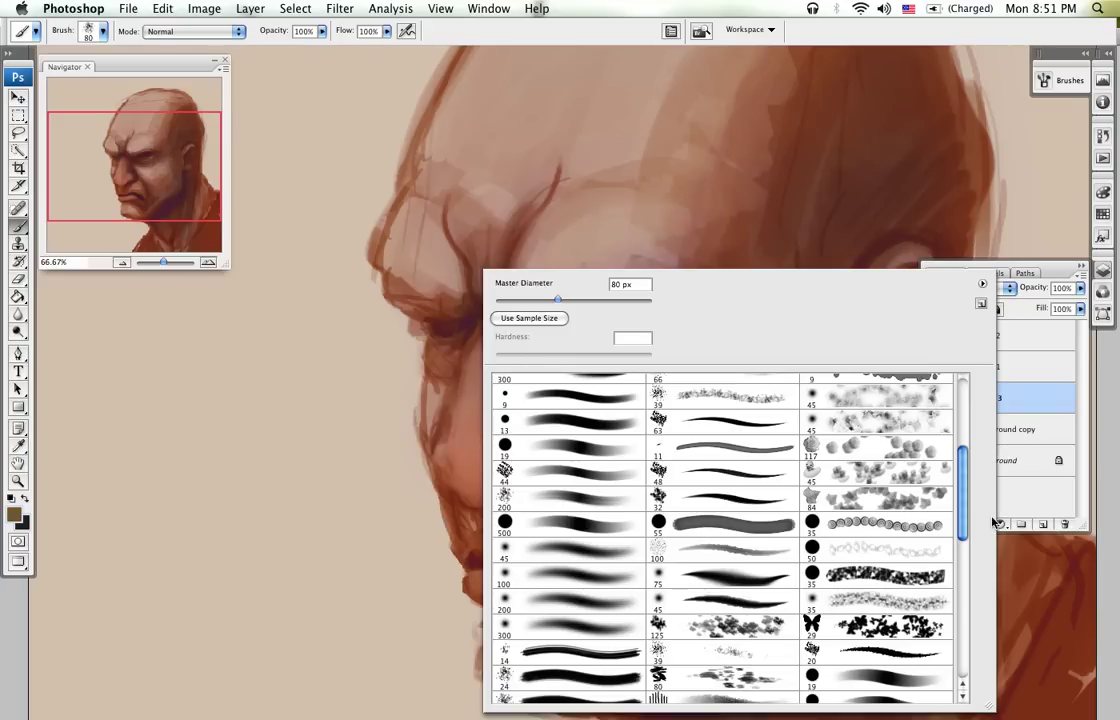
{"action": "left_click_drag", "start_coordinate": [969, 517], "coordinate": [971, 636]}
{"action": "left_click", "coordinate": [870, 436]}
{"action": "key", "text": "Return"}
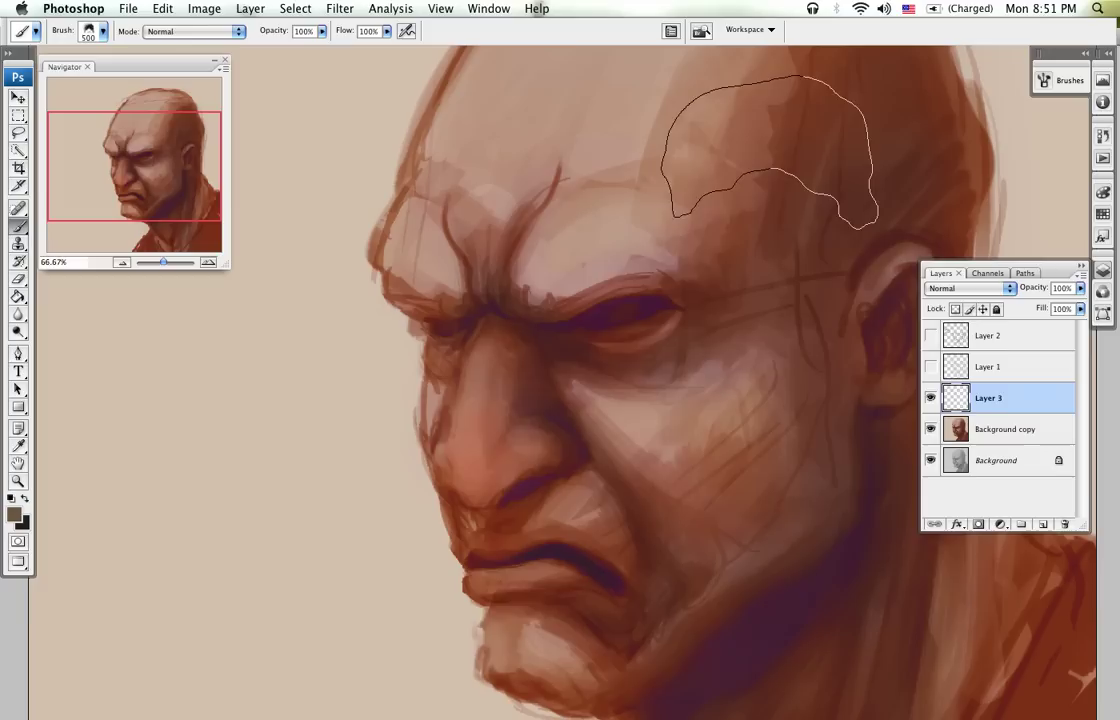
{"action": "key", "text": "space"}
{"action": "left_click_drag", "start_coordinate": [787, 187], "coordinate": [700, 360]}
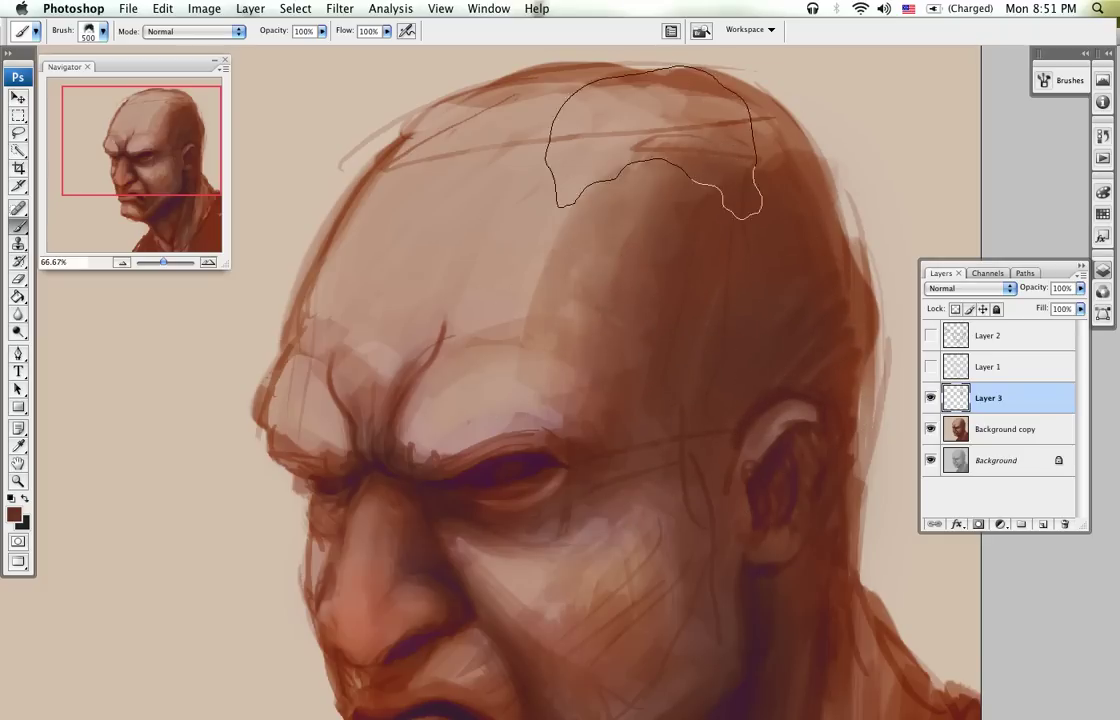
Step: Blend dark purplish-brown shading into the shadow under the jaw and down the neck
{"action": "left_click_drag", "start_coordinate": [688, 488], "coordinate": [730, 205]}
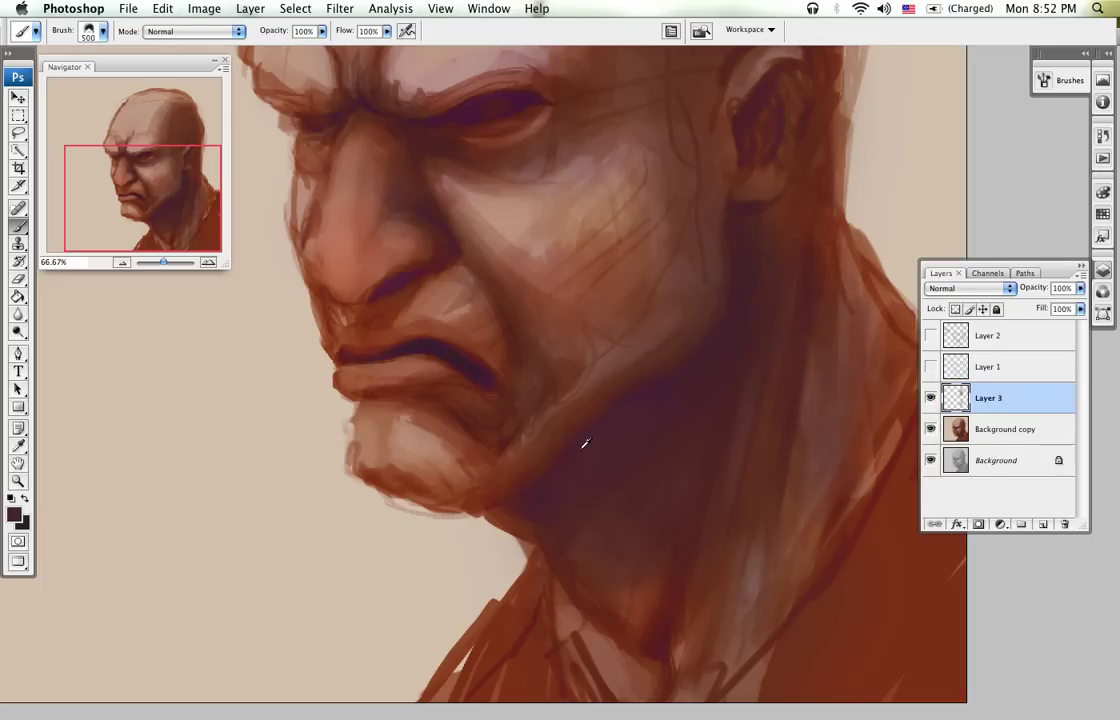
{"action": "key", "text": "z"}
{"action": "left_click", "coordinate": [613, 485], "text": "alt"}
{"action": "left_click", "coordinate": [613, 485], "text": "alt"}
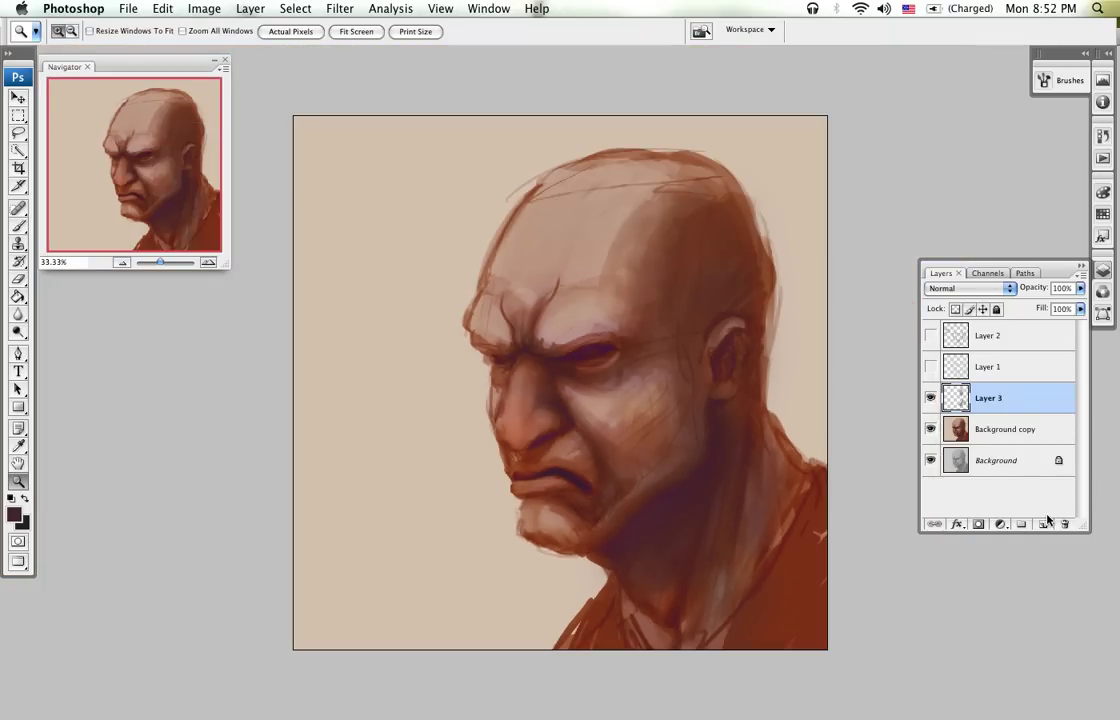
Step: Add a new layer above Layer 3 and choose the 29 px butterfly brush
{"action": "left_click", "coordinate": [1043, 524]}
{"action": "key", "text": "b"}
{"action": "right_click", "coordinate": [632, 481]}
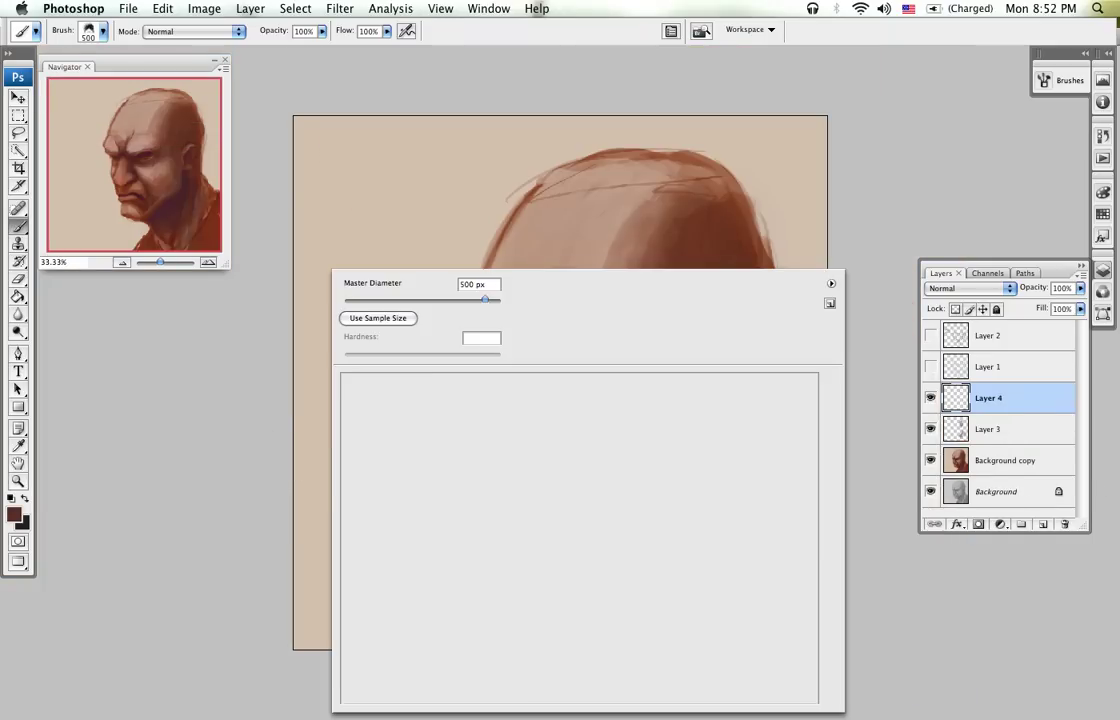
{"action": "left_click_drag", "start_coordinate": [815, 591], "coordinate": [808, 518]}
{"action": "left_click", "coordinate": [737, 462]}
{"action": "left_click", "coordinate": [229, 380]}
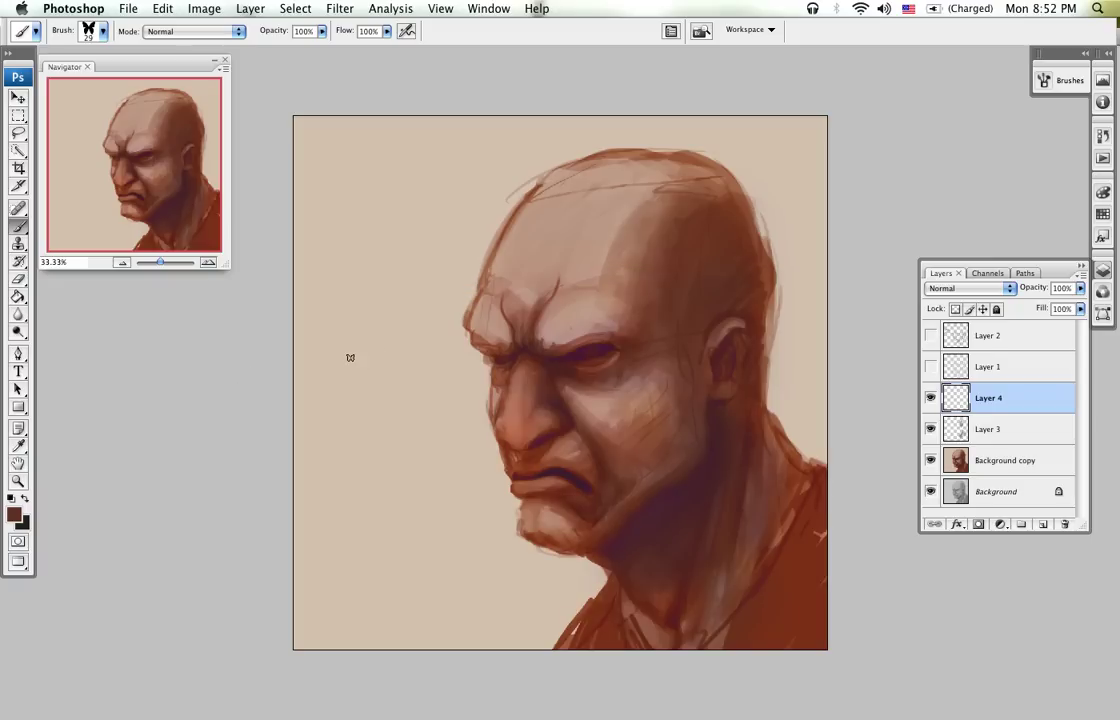
Step: Enlarge the butterfly brush to 900 px and scatter multicoloured butterflies across the canvas
{"action": "key", "text": "bracketright"}
{"action": "key", "text": "bracketright"}
{"action": "key", "text": "bracketright"}
{"action": "key", "text": "bracketright"}
{"action": "key", "text": "bracketright"}
{"action": "key", "text": "bracketright"}
{"action": "key", "text": "bracketright"}
{"action": "key", "text": "bracketright"}
{"action": "key", "text": "bracketright"}
{"action": "key", "text": "bracketright"}
{"action": "key", "text": "bracketright"}
{"action": "key", "text": "bracketright"}
{"action": "key", "text": "bracketright"}
{"action": "key", "text": "bracketright"}
{"action": "key", "text": "bracketright"}
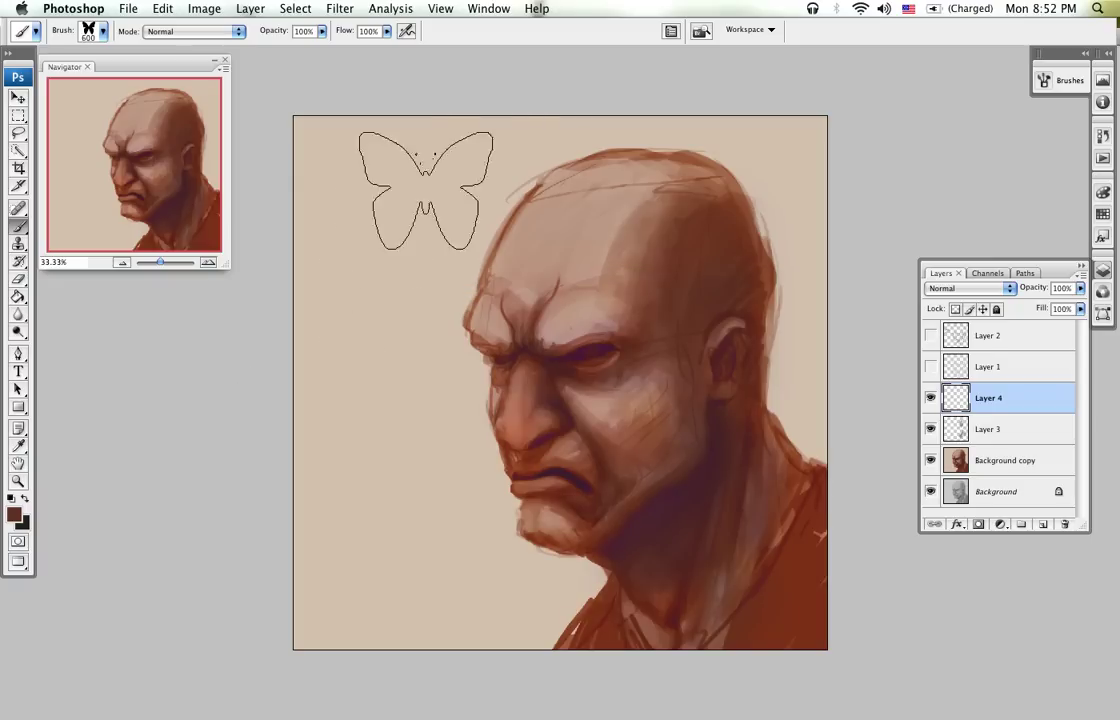
{"action": "left_click_drag", "start_coordinate": [450, 100], "coordinate": [225, 650]}
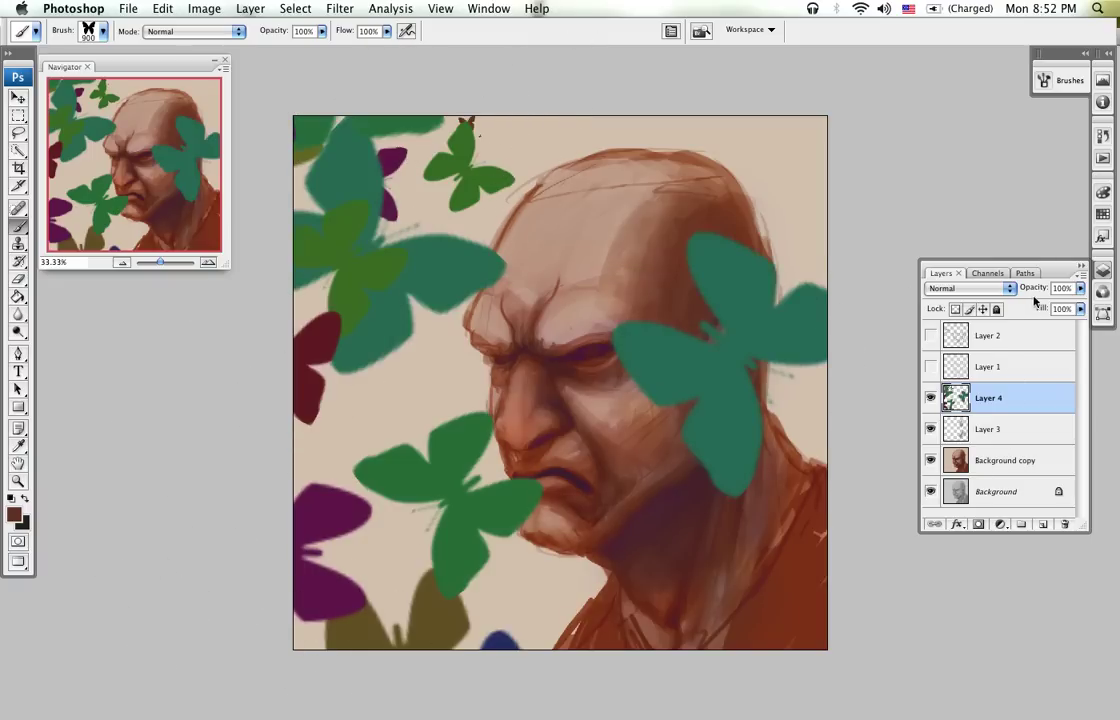
Step: Lower the butterfly layer's opacity to 23%
{"action": "left_click", "coordinate": [1080, 288]}
{"action": "left_click_drag", "start_coordinate": [1024, 309], "coordinate": [1026, 309]}
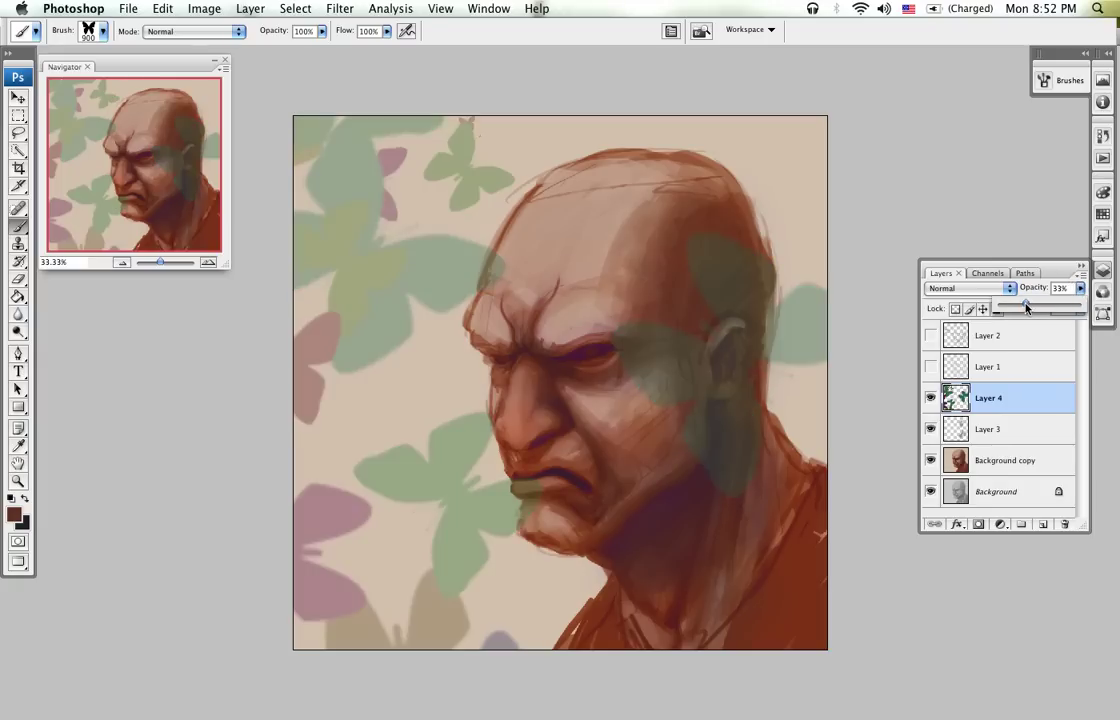
{"action": "key", "text": "e"}
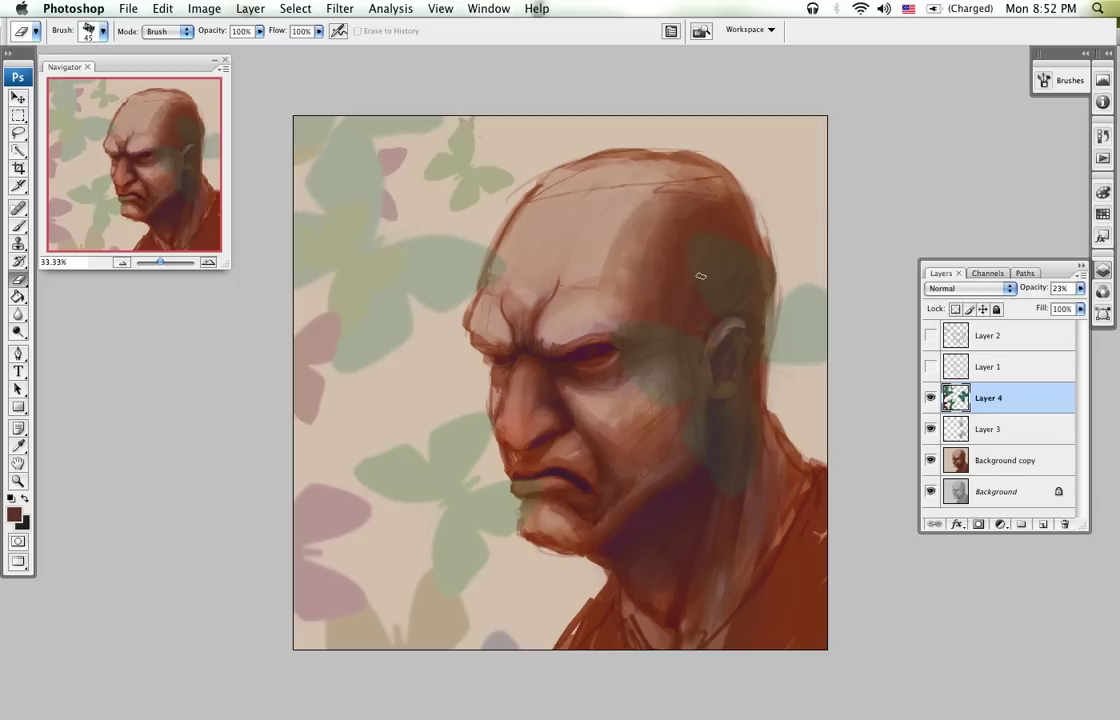
Step: Select the butterfly areas overlapping the head with the Lasso, delete them and clear the selection
{"action": "key", "text": "l"}
{"action": "mouse_move", "coordinate": [512, 490]}
{"action": "left_mouse_down"}
{"action": "mouse_move", "coordinate": [786, 511]}
{"action": "mouse_move", "coordinate": [830, 177]}
{"action": "left_mouse_up"}
{"action": "key", "text": "super+d"}
{"action": "left_click_drag", "start_coordinate": [555, 492], "coordinate": [557, 493]}
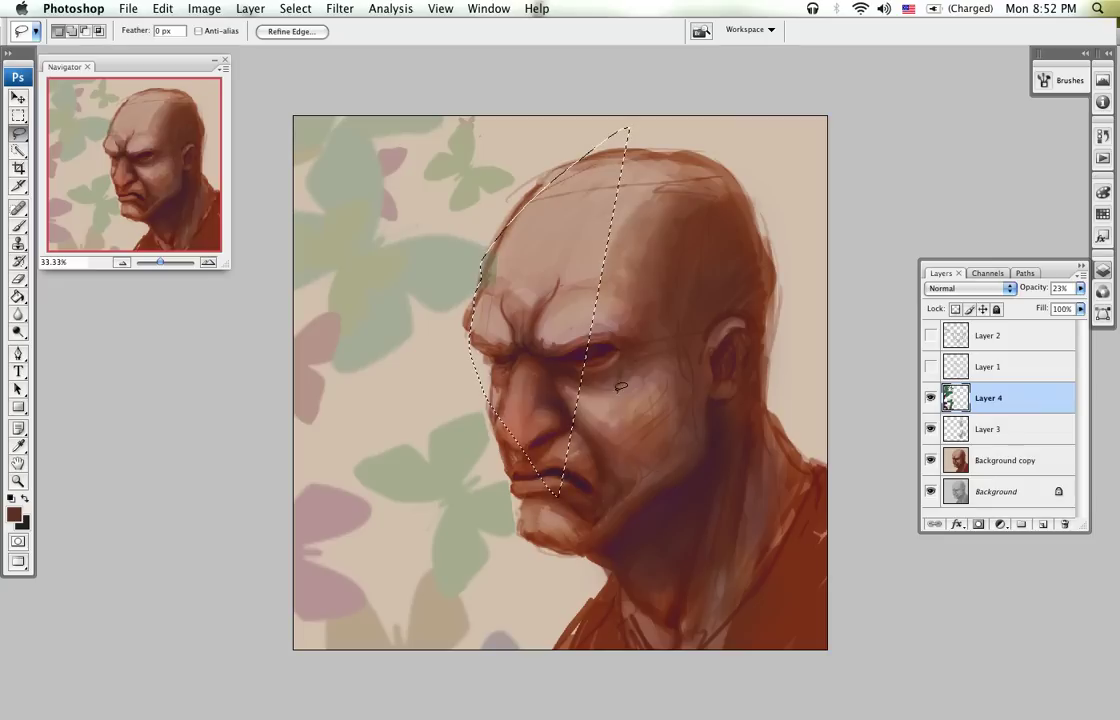
{"action": "key", "text": "super+d"}
{"action": "key", "text": "v"}
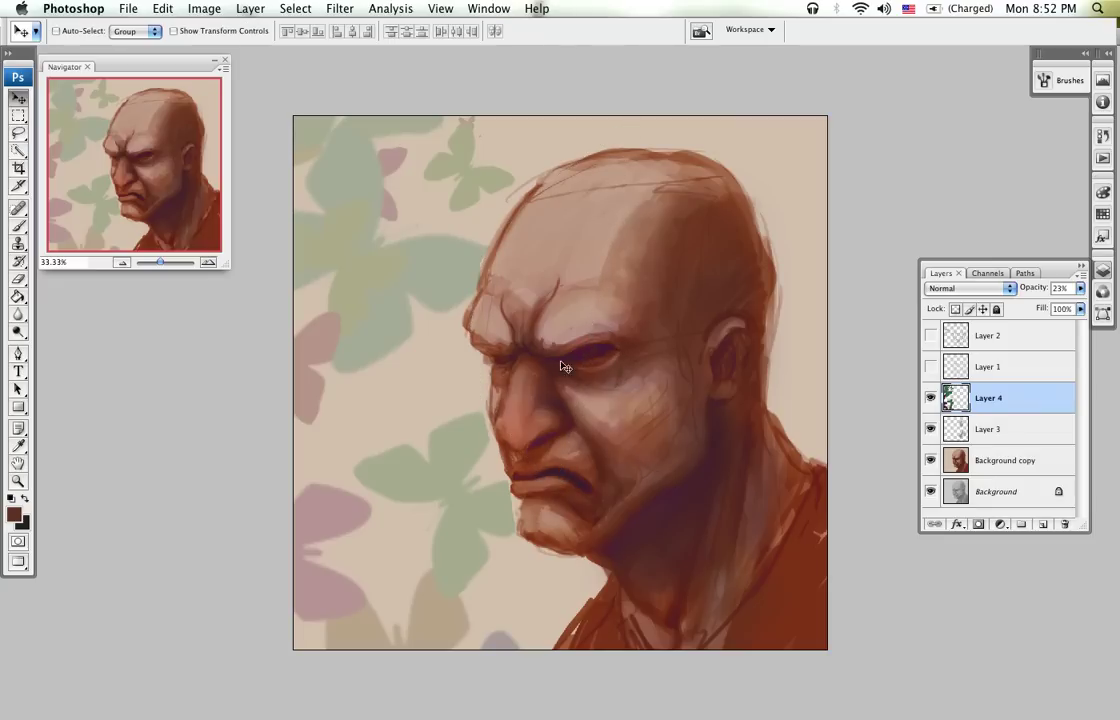
Step: Delete the butterfly layer and make Layer 3 active
{"action": "key", "text": "z"}
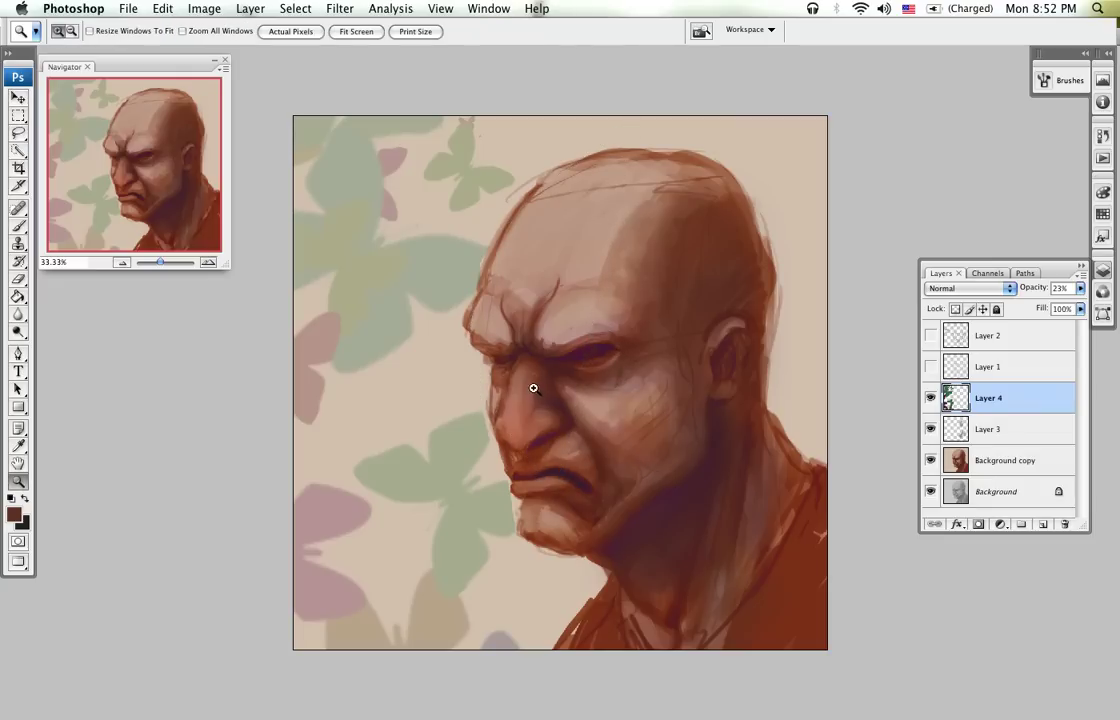
{"action": "left_click", "coordinate": [985, 435]}
{"action": "left_click", "coordinate": [632, 384]}
{"action": "left_click", "coordinate": [652, 395]}
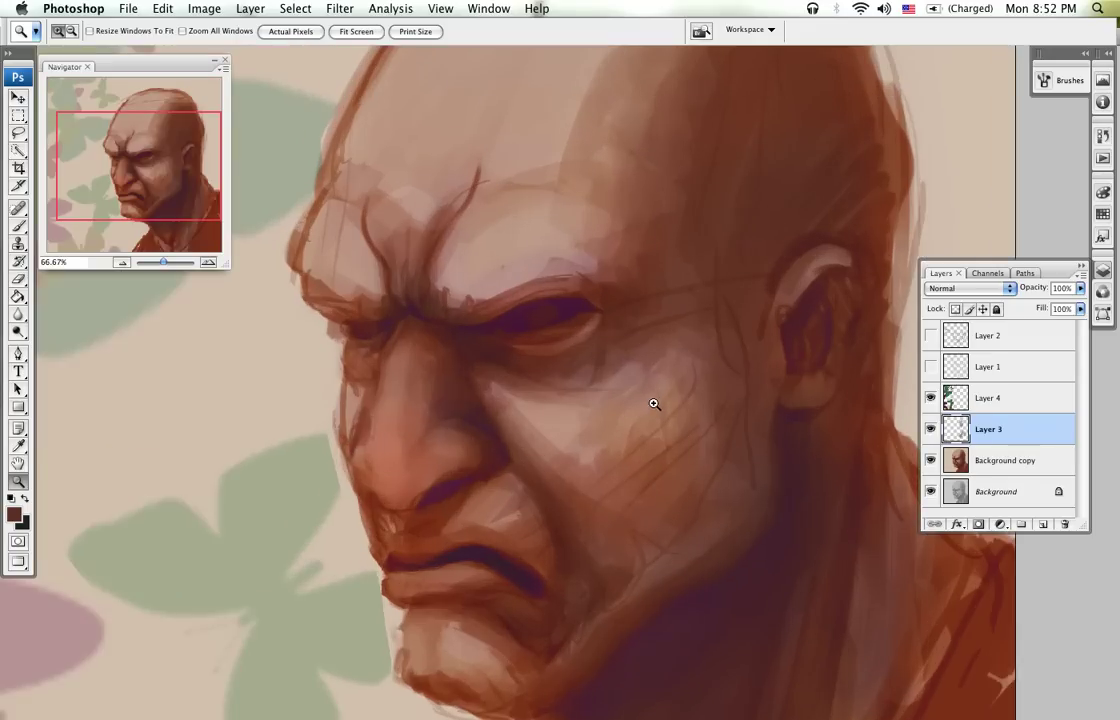
{"action": "left_click", "coordinate": [650, 402]}
{"action": "left_click_drag", "start_coordinate": [1062, 395], "coordinate": [1065, 523]}
Step: Choose the 500 px textured brush again and smooth a light skin tone over the brow above the near eye
{"action": "mouse_move", "coordinate": [588, 385]}
{"action": "left_mouse_down"}
{"action": "mouse_move", "coordinate": [714, 280]}
{"action": "mouse_move", "coordinate": [667, 327]}
{"action": "left_mouse_up"}
{"action": "key", "text": "b"}
{"action": "right_click", "coordinate": [525, 275]}
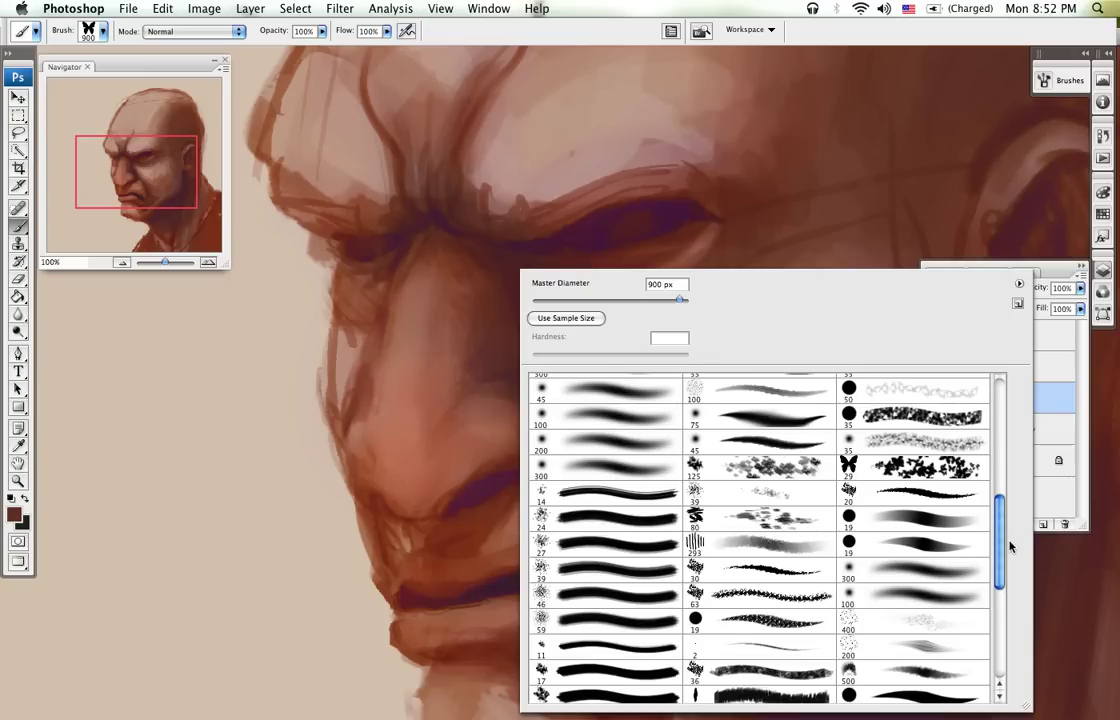
{"action": "scroll", "coordinate": [995, 578], "scroll_direction": "down", "scroll_amount": 3}
{"action": "left_click", "coordinate": [920, 588]}
{"action": "key", "text": "Return"}
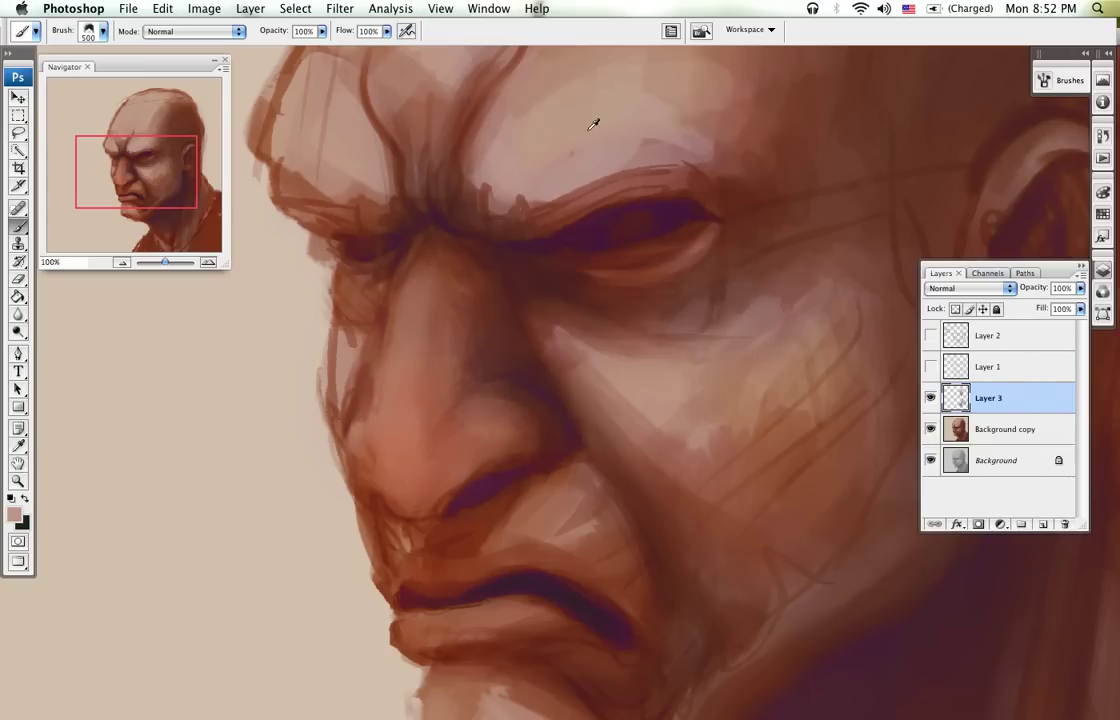
{"action": "left_click_drag", "start_coordinate": [593, 124], "coordinate": [565, 408]}
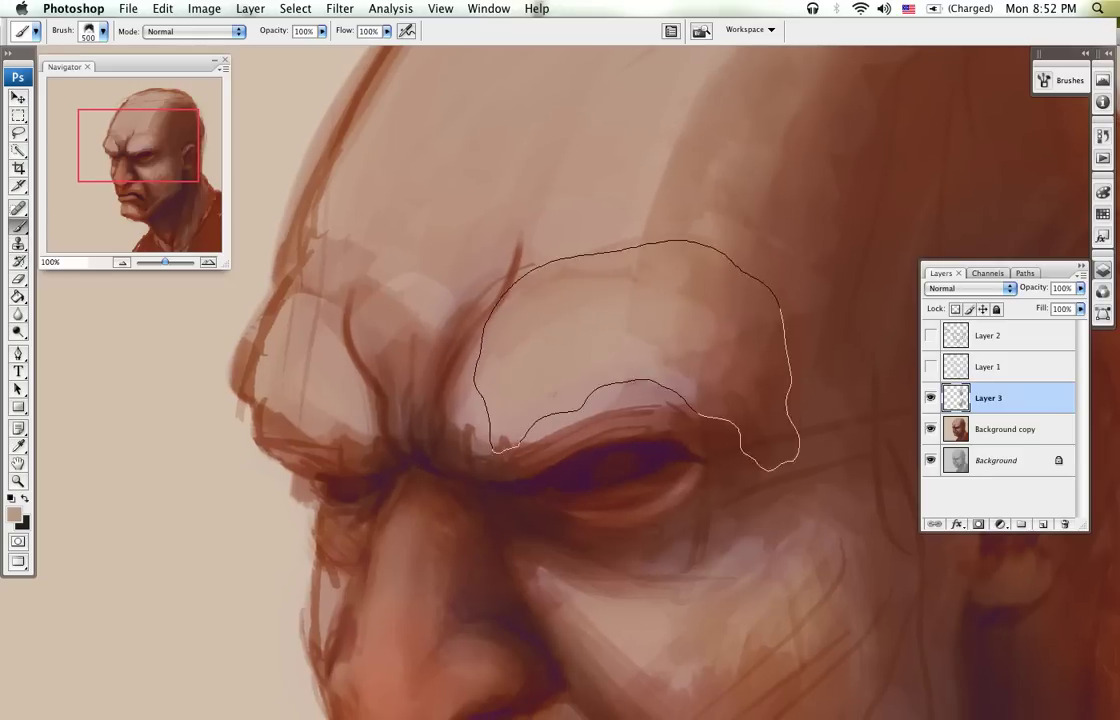
{"action": "left_click_drag", "start_coordinate": [530, 358], "coordinate": [732, 394]}
Step: Reduce the brush to 125 px and paint dark reddish-brown shading along the upper eyelid and brow edge
{"action": "key", "text": "bracketleft"}
{"action": "key", "text": "bracketleft"}
{"action": "key", "text": "bracketleft"}
{"action": "key", "text": "bracketleft"}
{"action": "key", "text": "bracketleft"}
{"action": "key", "text": "x"}
{"action": "left_click", "coordinate": [484, 452], "text": "alt"}
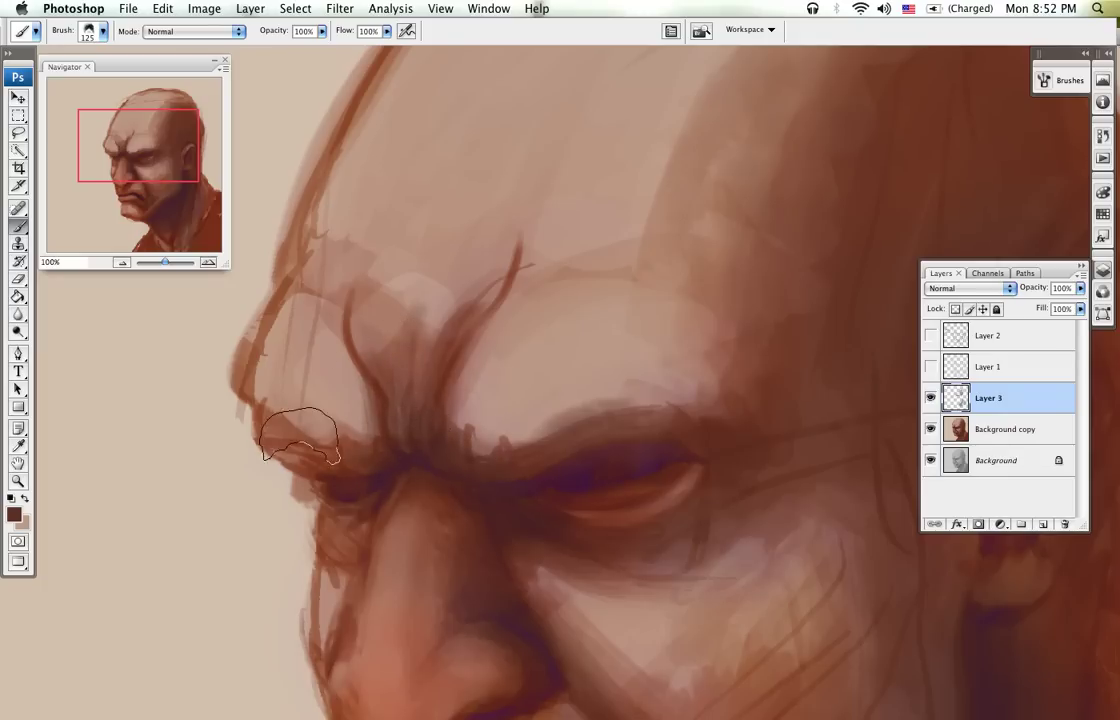
Step: Choose the 200 px spatter brush and paint a dark purplish-brown shadow on the brow above the near eye
{"action": "left_click_drag", "start_coordinate": [524, 418], "coordinate": [547, 218]}
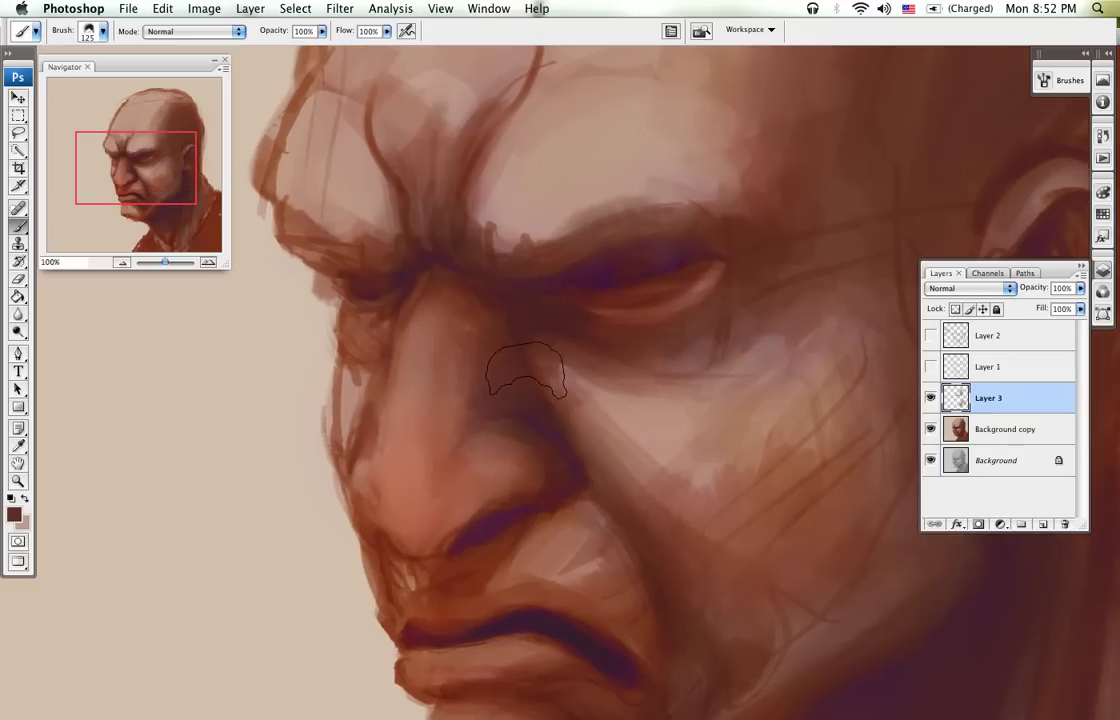
{"action": "right_click", "coordinate": [525, 370]}
{"action": "scroll", "coordinate": [1012, 570], "scroll_direction": "up", "scroll_amount": 5}
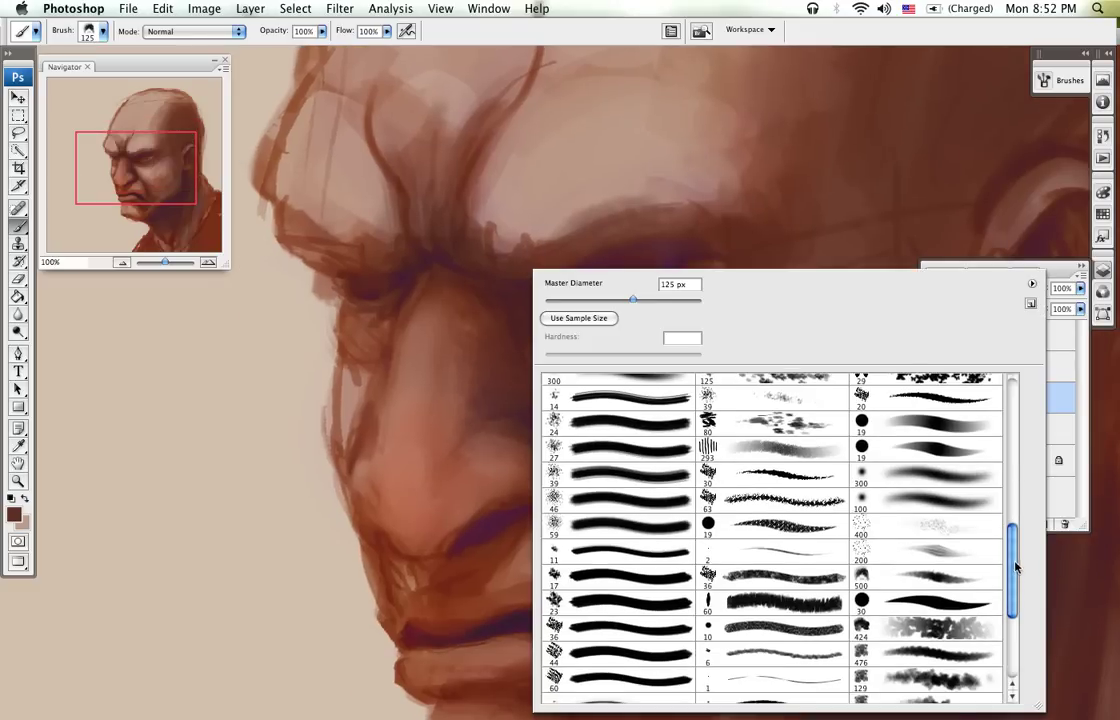
{"action": "left_click", "coordinate": [622, 388]}
{"action": "left_click", "coordinate": [458, 236]}
{"action": "left_click", "coordinate": [525, 285], "text": "alt"}
{"action": "left_click_drag", "start_coordinate": [565, 255], "coordinate": [516, 239]}
Step: Reduce the spatter brush to 70 px and blend sampled reddish-brown tones along the near eye's upper lid and brow edge
{"action": "key", "text": "bracketleft"}
{"action": "key", "text": "bracketleft"}
{"action": "key", "text": "bracketleft"}
{"action": "key", "text": "bracketleft"}
{"action": "key", "text": "bracketleft"}
{"action": "key", "text": "bracketleft"}
{"action": "key", "text": "bracketleft"}
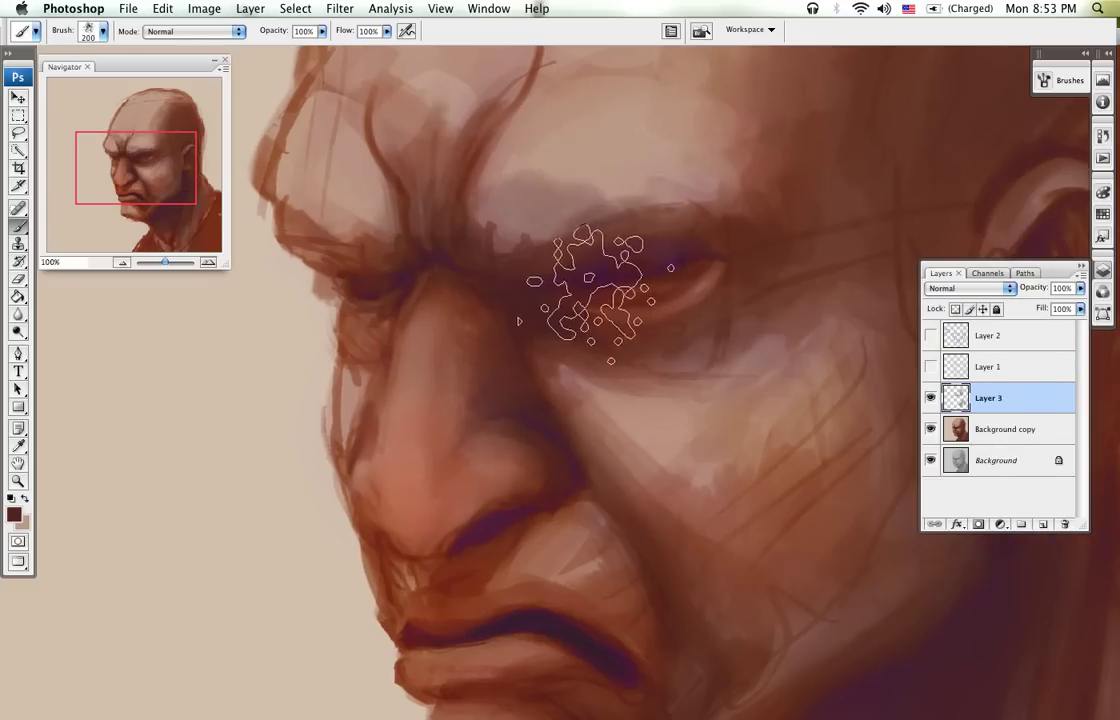
{"action": "key", "text": "x"}
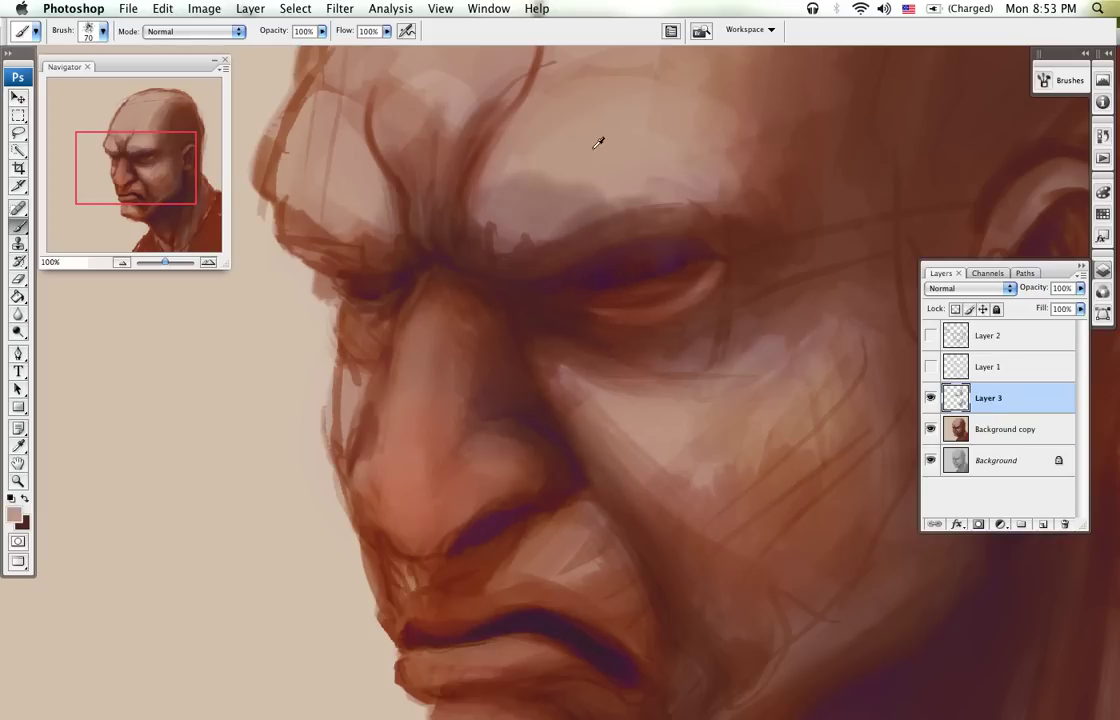
{"action": "left_click", "coordinate": [552, 248], "text": "alt"}
{"action": "mouse_move", "coordinate": [565, 245]}
{"action": "left_mouse_down"}
{"action": "mouse_move", "coordinate": [623, 217]}
{"action": "mouse_move", "coordinate": [572, 212]}
{"action": "left_mouse_up"}
{"action": "left_click_drag", "start_coordinate": [700, 225], "coordinate": [575, 213]}
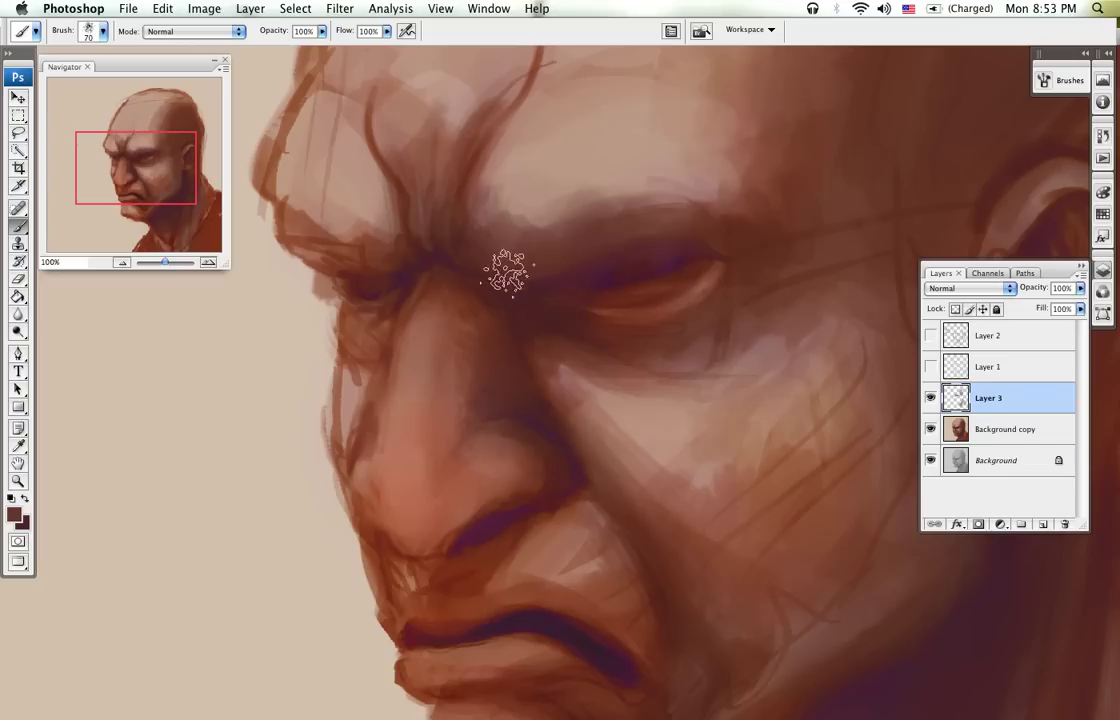
Step: Reduce the brush to 7 px, darken both eye slits and refine the near eye's lower lid with sampled reddish tones
{"action": "left_click", "coordinate": [452, 250], "text": "alt"}
{"action": "key", "text": "bracketleft"}
{"action": "key", "text": "bracketleft"}
{"action": "key", "text": "bracketleft"}
{"action": "key", "text": "bracketleft"}
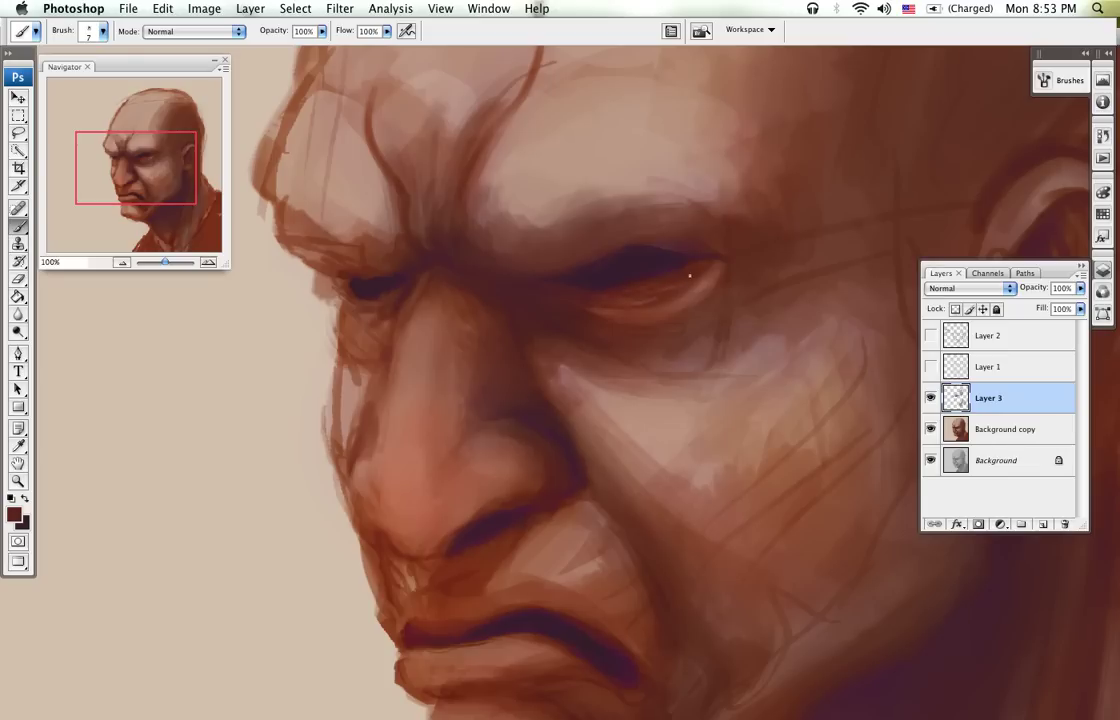
{"action": "left_click", "coordinate": [703, 288], "text": "alt"}
Step: Merge Layer 3 down into Background copy, add a new empty layer above it and save the document
{"action": "key", "text": "super+e"}
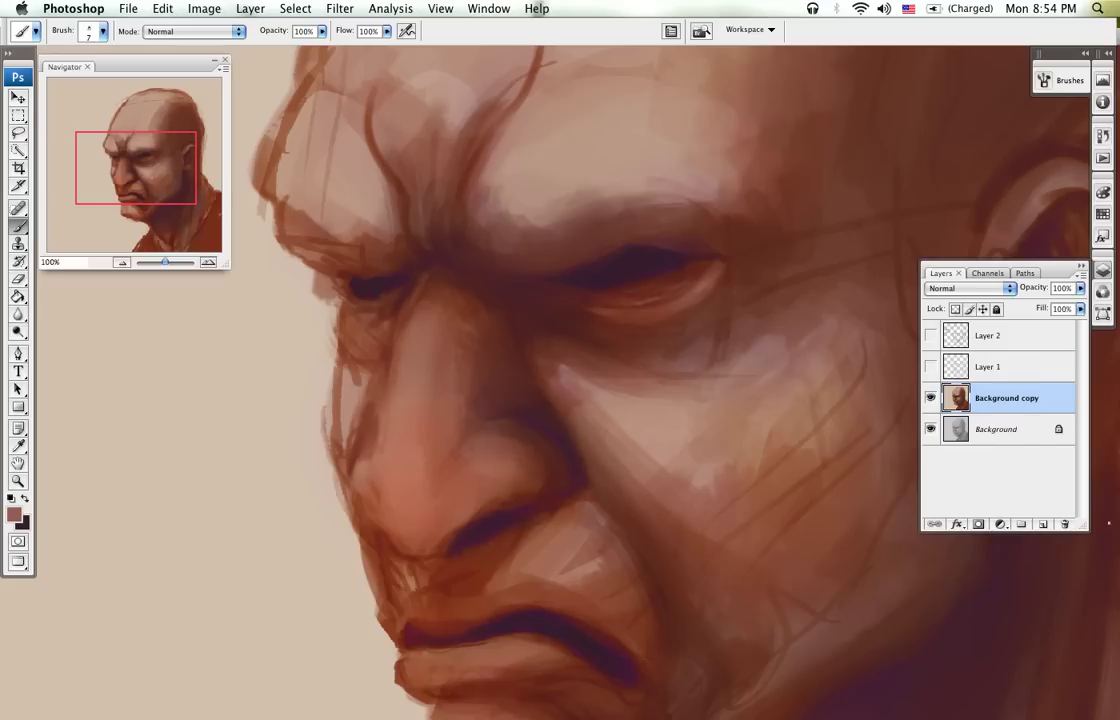
{"action": "left_click", "coordinate": [1043, 523]}
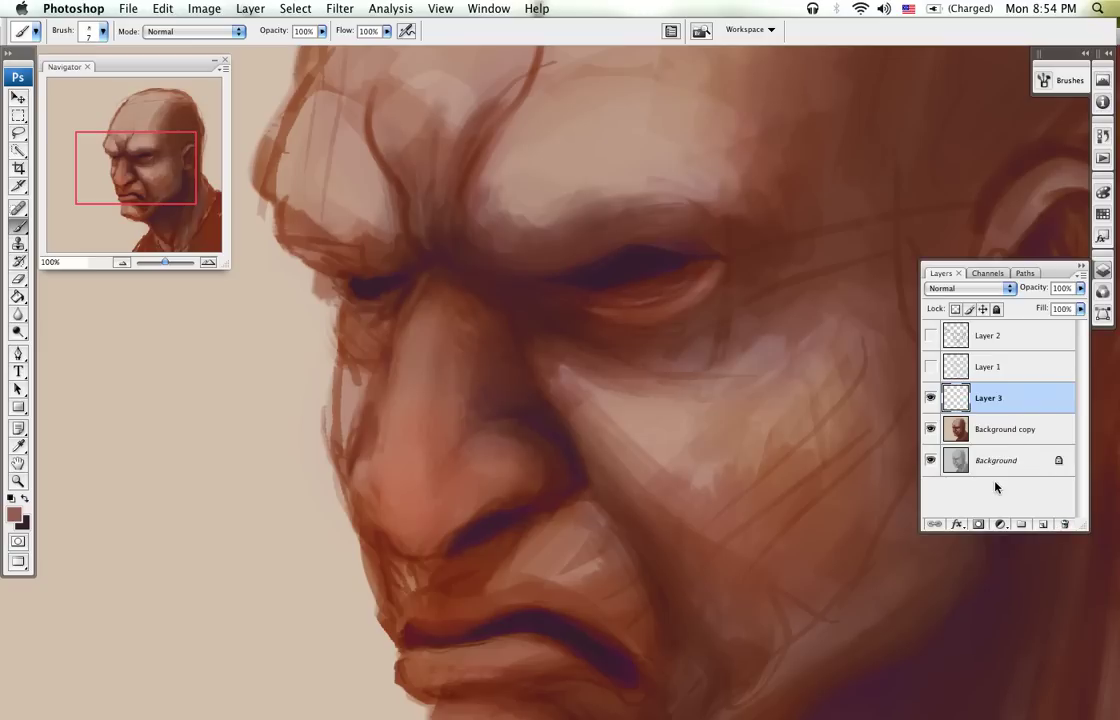
{"action": "key", "text": "super+s"}
Step: Enlarge the brush to 15 px and model the upper nose bridge between the eyes with sampled skin tones
{"action": "left_click", "coordinate": [420, 282], "text": "alt"}
{"action": "left_click", "coordinate": [408, 284], "text": "alt"}
{"action": "key", "text": "]"}
{"action": "key", "text": "]"}
{"action": "key", "text": "]"}
{"action": "left_click", "coordinate": [480, 185], "text": "alt"}
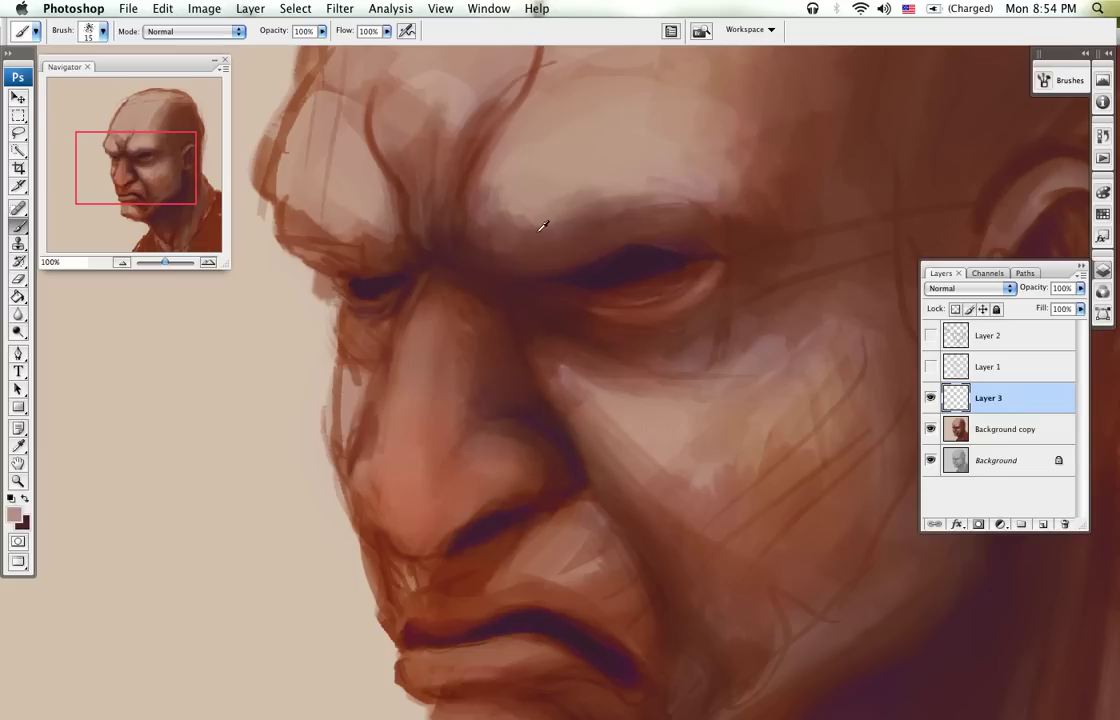
{"action": "left_click", "coordinate": [444, 301], "text": "alt"}
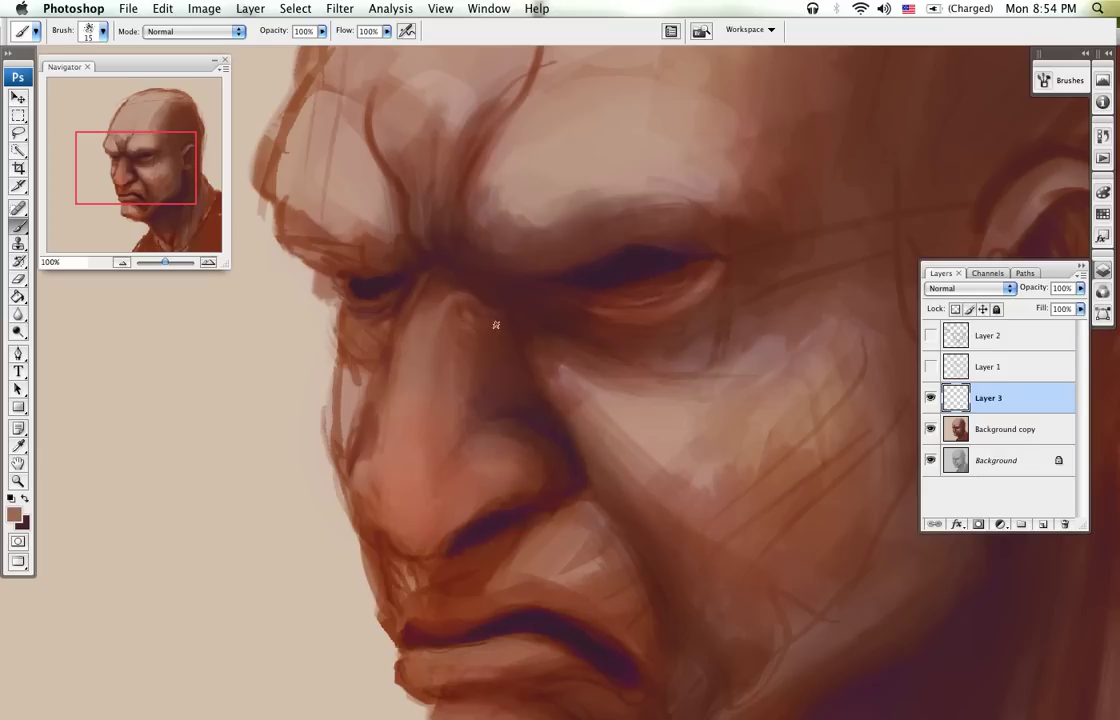
{"action": "left_click_drag", "start_coordinate": [497, 324], "coordinate": [522, 340]}
{"action": "left_click_drag", "start_coordinate": [432, 286], "coordinate": [423, 363]}
Step: Save the document, then enlarge the brush to 40 px and smooth the brown shading beneath the near eye
{"action": "left_click", "coordinate": [538, 307], "text": "alt"}
{"action": "key", "text": "super+s"}
{"action": "left_click", "coordinate": [596, 378], "text": "alt"}
{"action": "left_click", "coordinate": [538, 318], "text": "alt"}
{"action": "key", "text": "bracketright"}
{"action": "key", "text": "bracketright"}
{"action": "key", "text": "bracketright"}
{"action": "key", "text": "bracketright"}
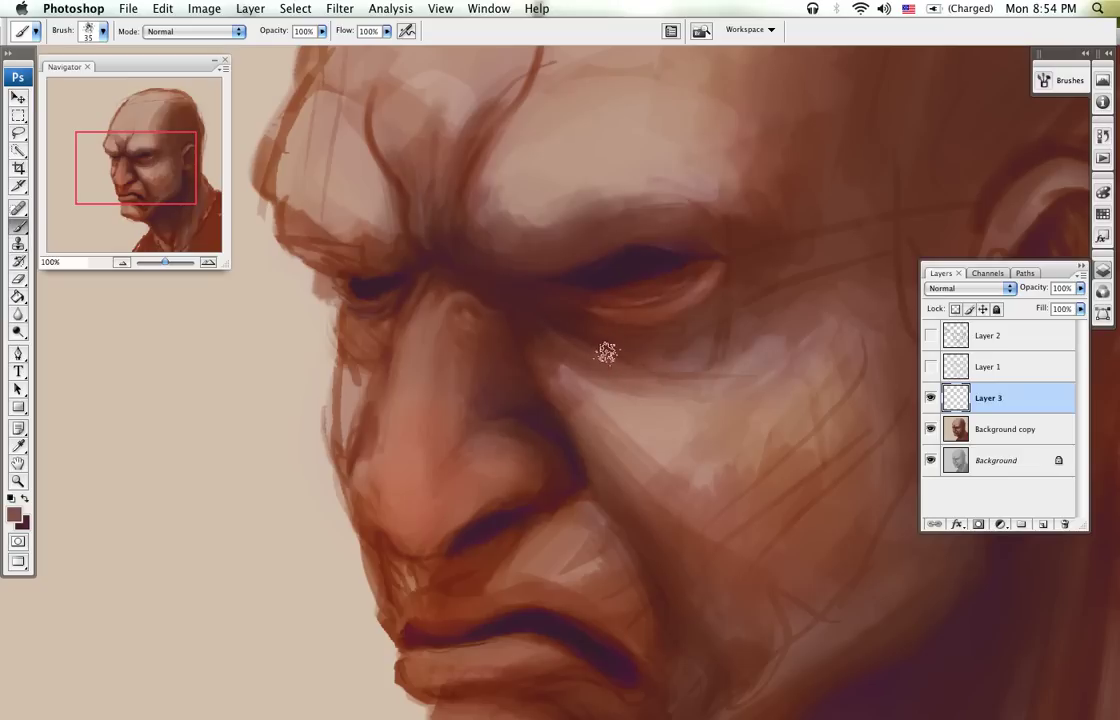
{"action": "key", "text": "bracketleft"}
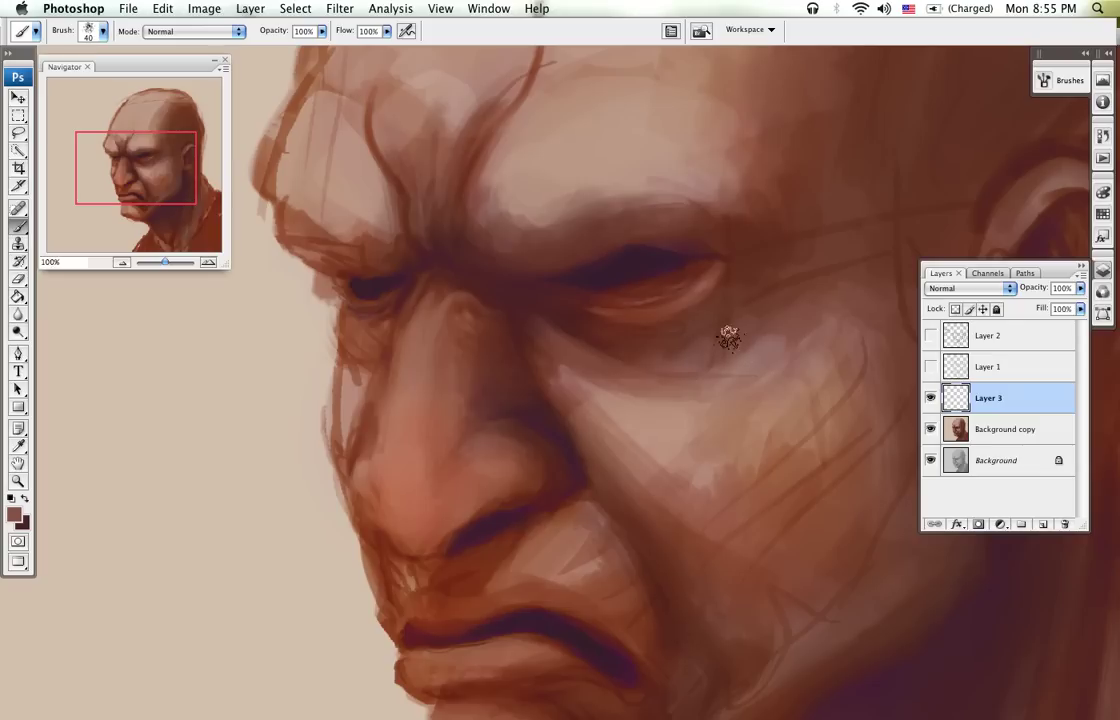
Step: Smooth the brow above the far eye and the forehead between the brows with sampled light skin tones
{"action": "left_click_drag", "start_coordinate": [768, 270], "coordinate": [720, 400]}
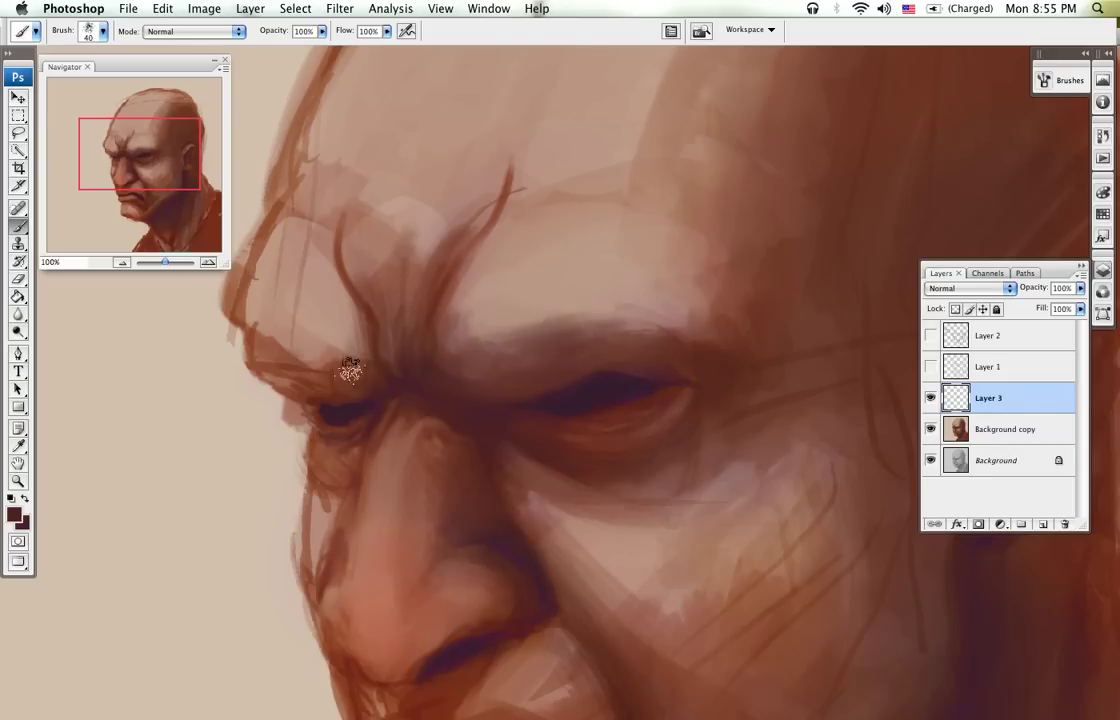
{"action": "left_click", "coordinate": [311, 312], "text": "alt"}
{"action": "mouse_move", "coordinate": [290, 345]}
{"action": "left_mouse_down"}
{"action": "mouse_move", "coordinate": [270, 338]}
{"action": "mouse_move", "coordinate": [290, 350]}
{"action": "left_mouse_up"}
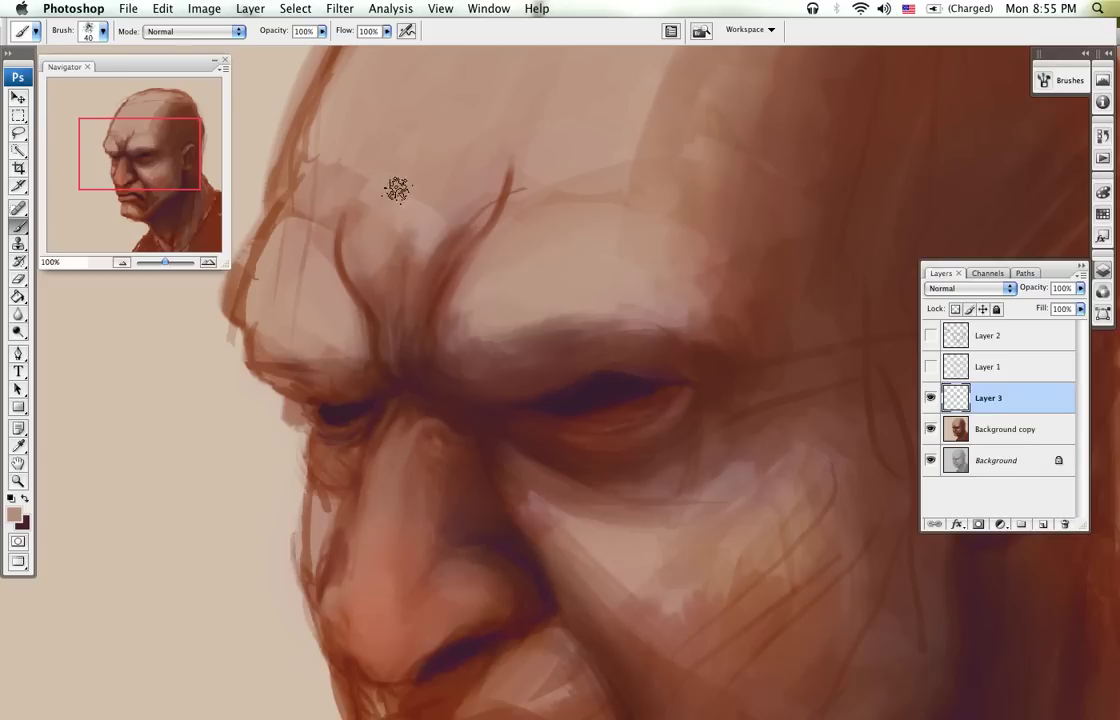
{"action": "left_click", "coordinate": [441, 210], "text": "alt"}
{"action": "left_click", "coordinate": [437, 219], "text": "alt"}
Step: Reduce the brush to 9 px and redefine the upper lip's edge with sampled reddish-brown colours
{"action": "left_click_drag", "start_coordinate": [472, 362], "coordinate": [470, 215]}
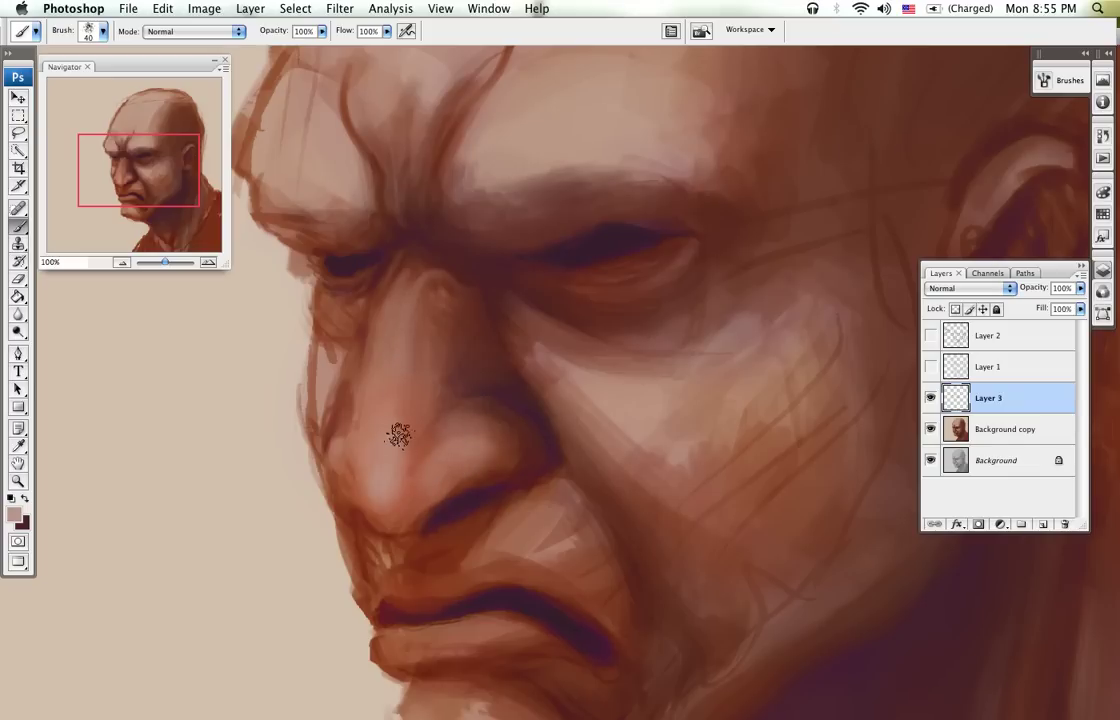
{"action": "key", "text": "bracketleft"}
{"action": "key", "text": "bracketleft"}
{"action": "key", "text": "bracketleft"}
{"action": "key", "text": "bracketleft"}
{"action": "scroll", "coordinate": [499, 486], "scroll_direction": "down", "scroll_amount": 5}
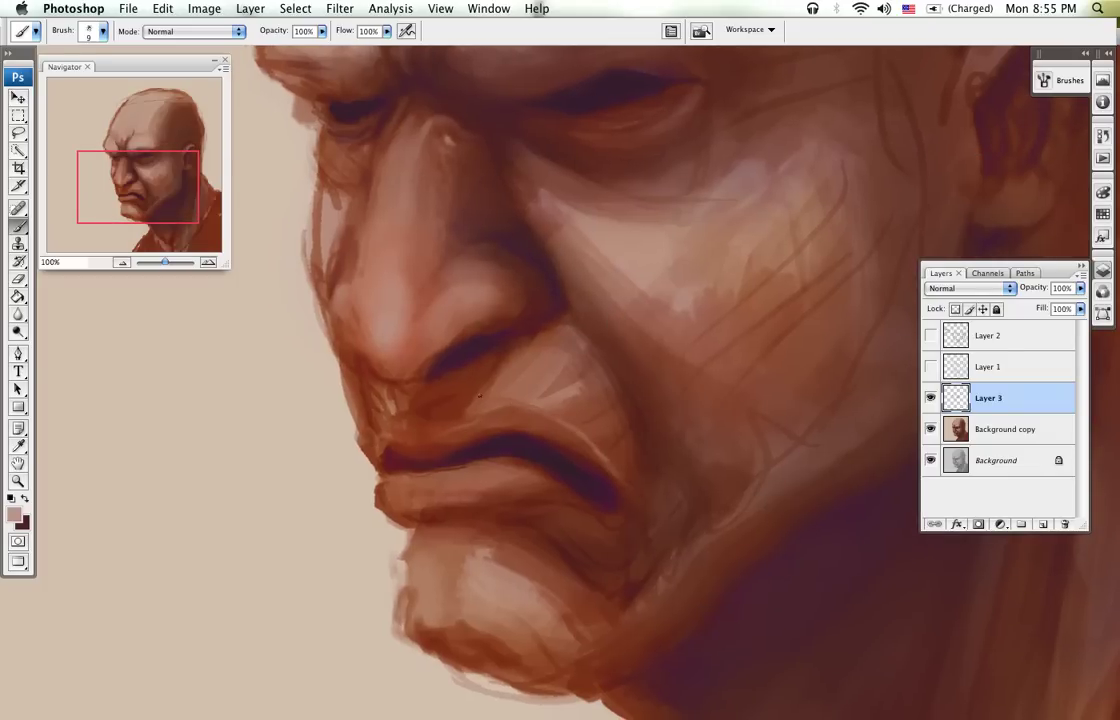
{"action": "left_click", "coordinate": [498, 420], "text": "alt"}
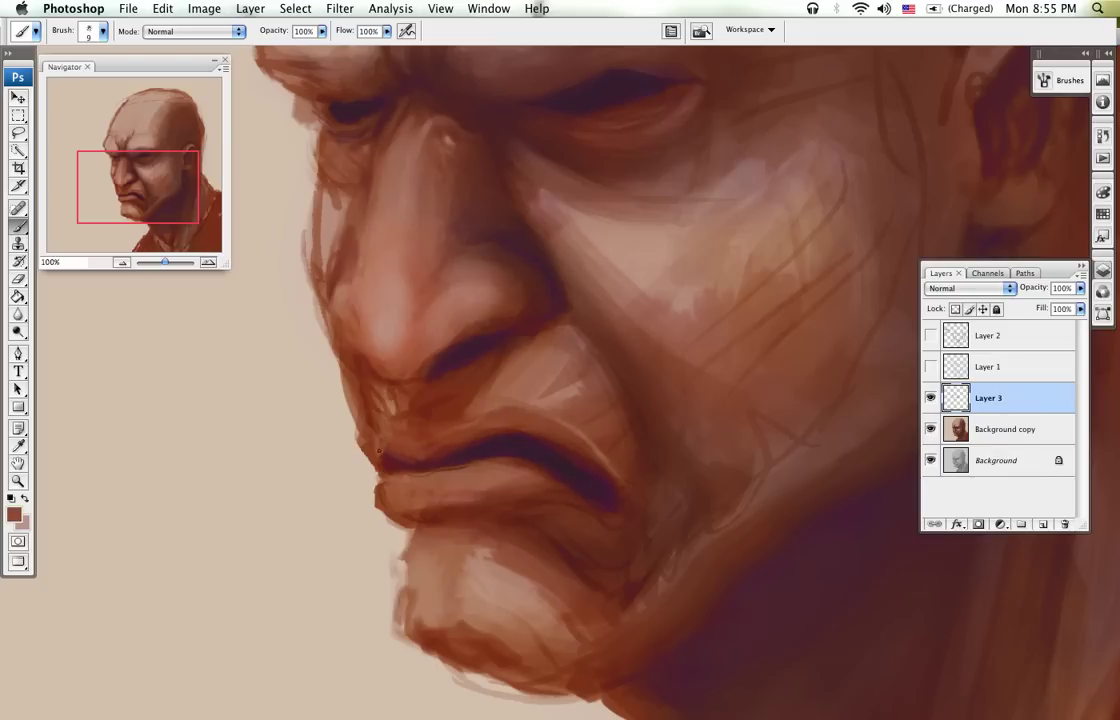
{"action": "left_click", "coordinate": [596, 456], "text": "alt"}
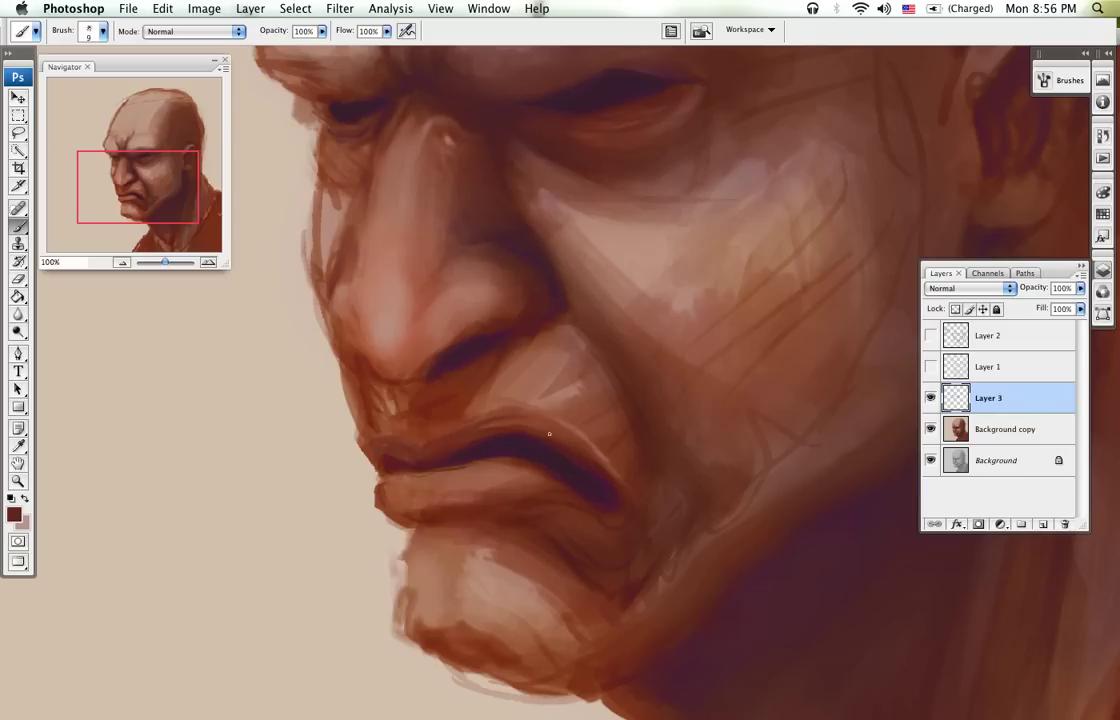
Step: Enlarge the brush to 30 px and shade the upper lip in dark red from its front tip toward the corner
{"action": "key", "text": "bracketright"}
{"action": "key", "text": "bracketright"}
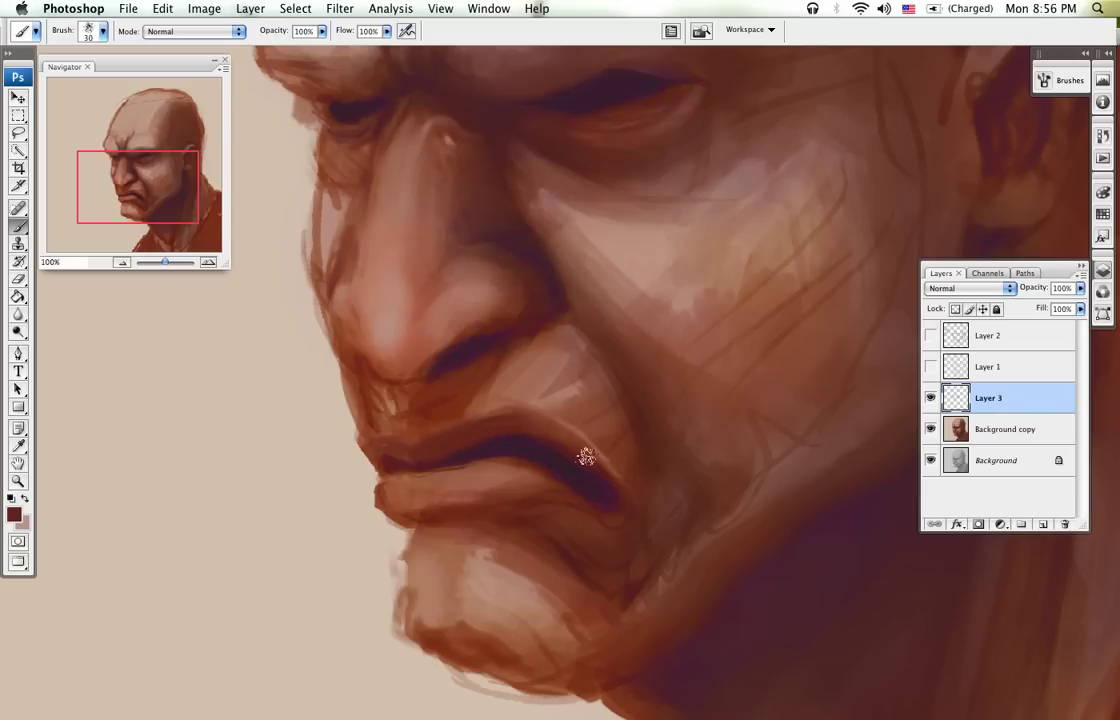
{"action": "left_click_drag", "start_coordinate": [372, 450], "coordinate": [380, 486]}
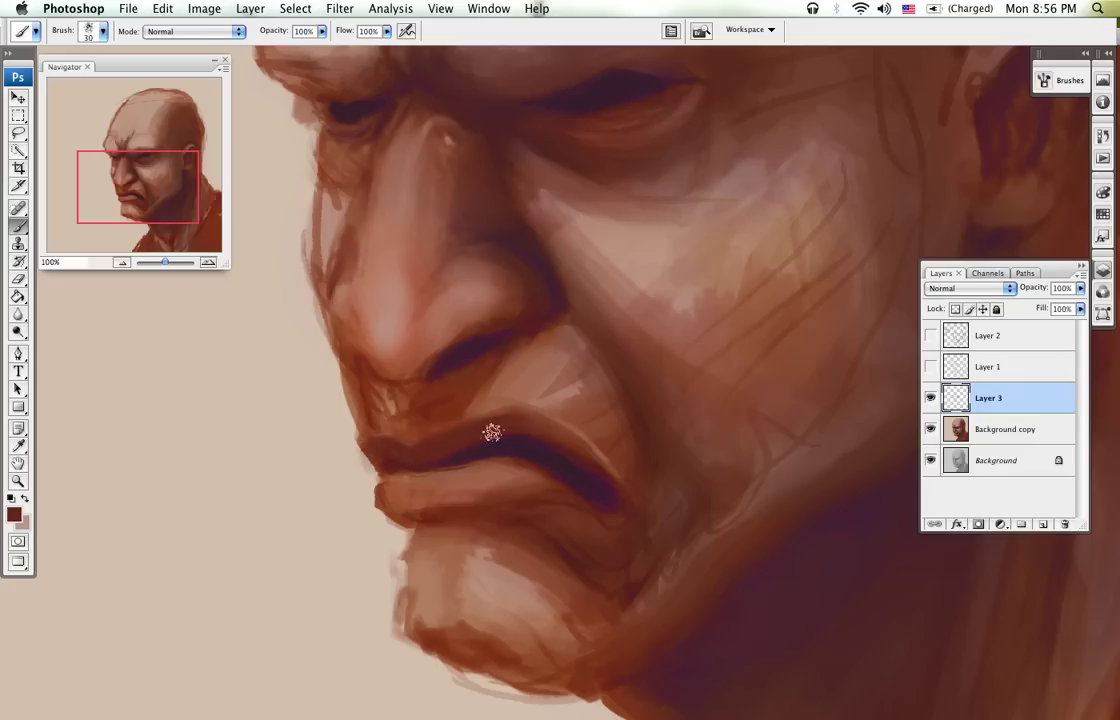
{"action": "left_click", "coordinate": [587, 425], "text": "alt"}
Step: Reduce the brush to 7 px, refine the upper lip's contour with sampled colours and save the document
{"action": "key", "text": "bracketleft"}
{"action": "key", "text": "bracketleft"}
{"action": "key", "text": "bracketleft"}
{"action": "left_click", "coordinate": [476, 350], "text": "alt"}
{"action": "key", "text": "super+s"}
Step: Work sampled dark tones into the creases below the mouth corner, then darken the mouth line with a 20 px brush
{"action": "left_click_drag", "start_coordinate": [579, 459], "coordinate": [579, 364]}
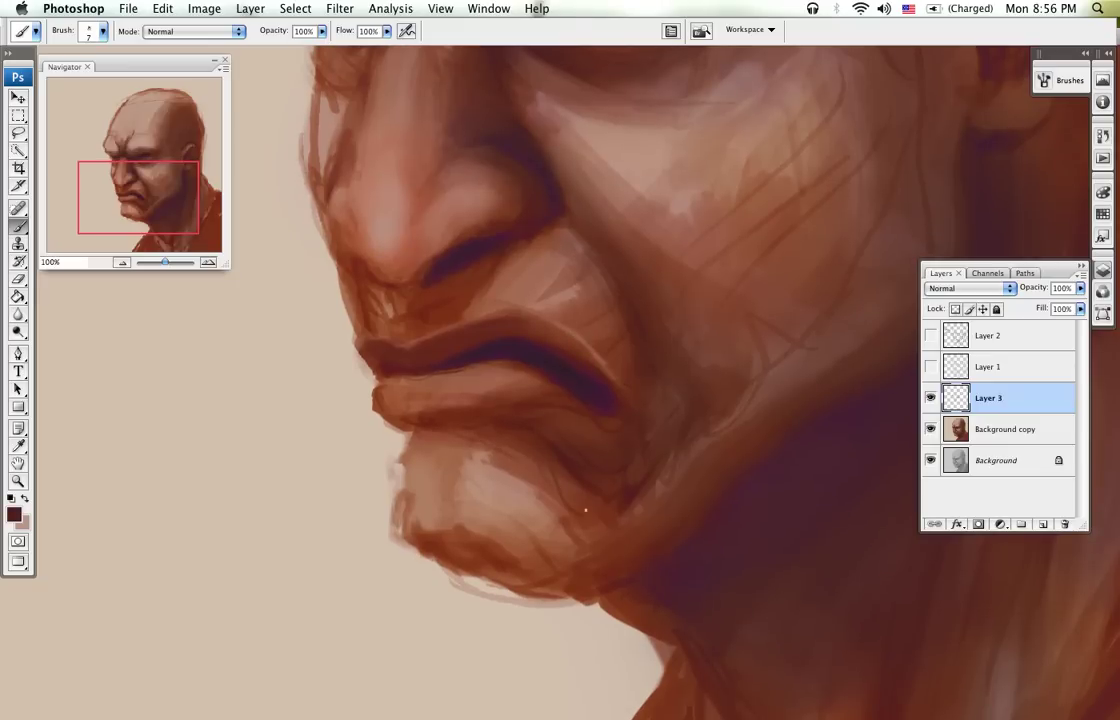
{"action": "left_click", "coordinate": [575, 485], "text": "alt"}
{"action": "left_click", "coordinate": [519, 472], "text": "alt"}
{"action": "left_click", "coordinate": [531, 378], "text": "alt"}
{"action": "key", "text": "bracketright"}
{"action": "key", "text": "bracketright"}
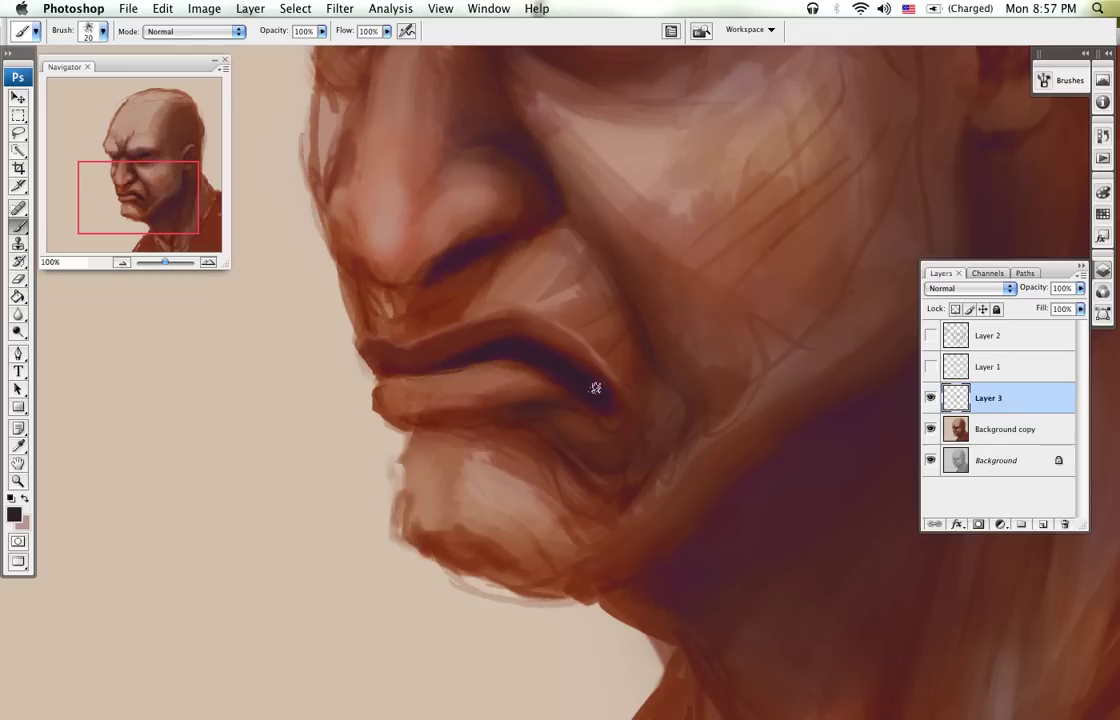
Step: Reduce the brush to 10 px and refine the mouth corner and adjacent cheek fold with sampled dark reddish-brown tones
{"action": "left_click", "coordinate": [548, 392], "text": "alt"}
{"action": "left_click", "coordinate": [591, 349], "text": "alt"}
{"action": "key", "text": "bracketleft"}
{"action": "key", "text": "bracketleft"}
{"action": "key", "text": "bracketleft"}
{"action": "left_click", "coordinate": [519, 484], "text": "alt"}
Step: Set the view to 66.67% and paint the far side of the nose with sampled skin tones, using a 40 px brush
{"action": "left_click_drag", "start_coordinate": [672, 427], "coordinate": [604, 500]}
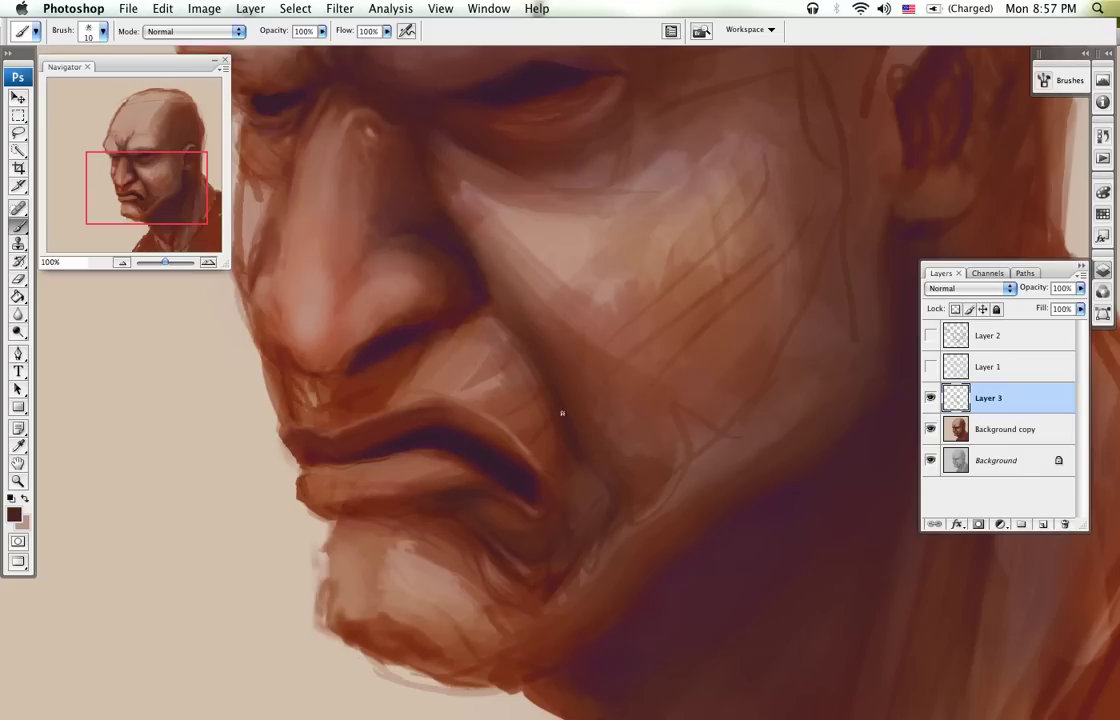
{"action": "key", "text": "z"}
{"action": "left_click", "coordinate": [630, 418], "text": "alt"}
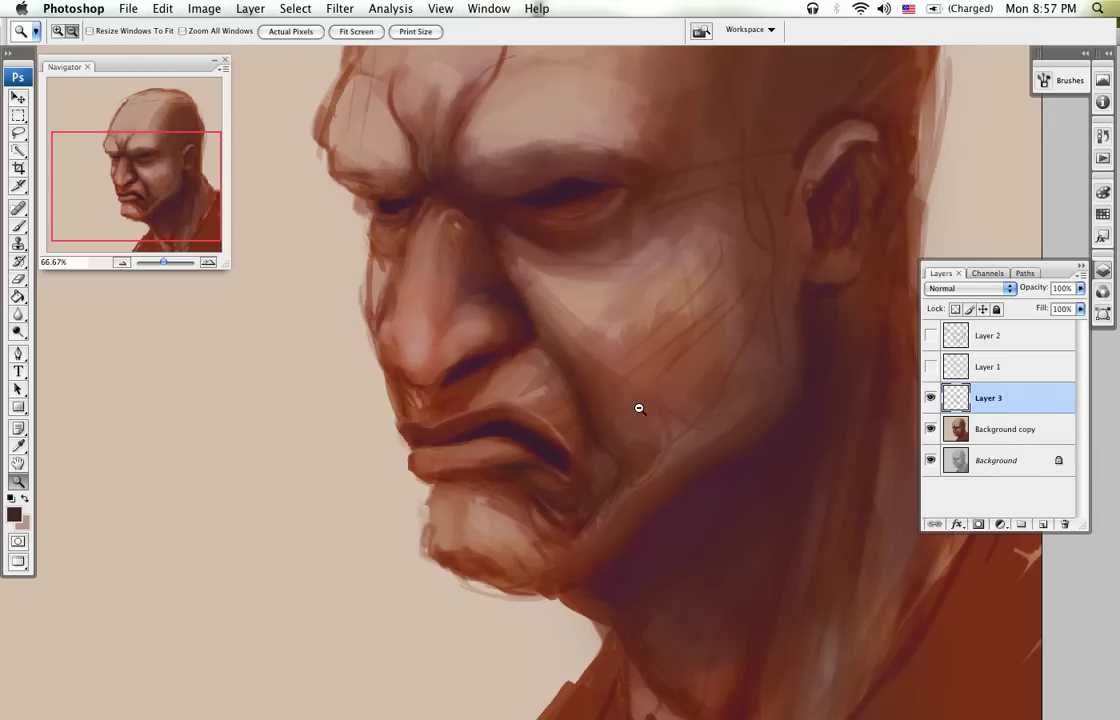
{"action": "left_click", "coordinate": [640, 407], "text": "alt"}
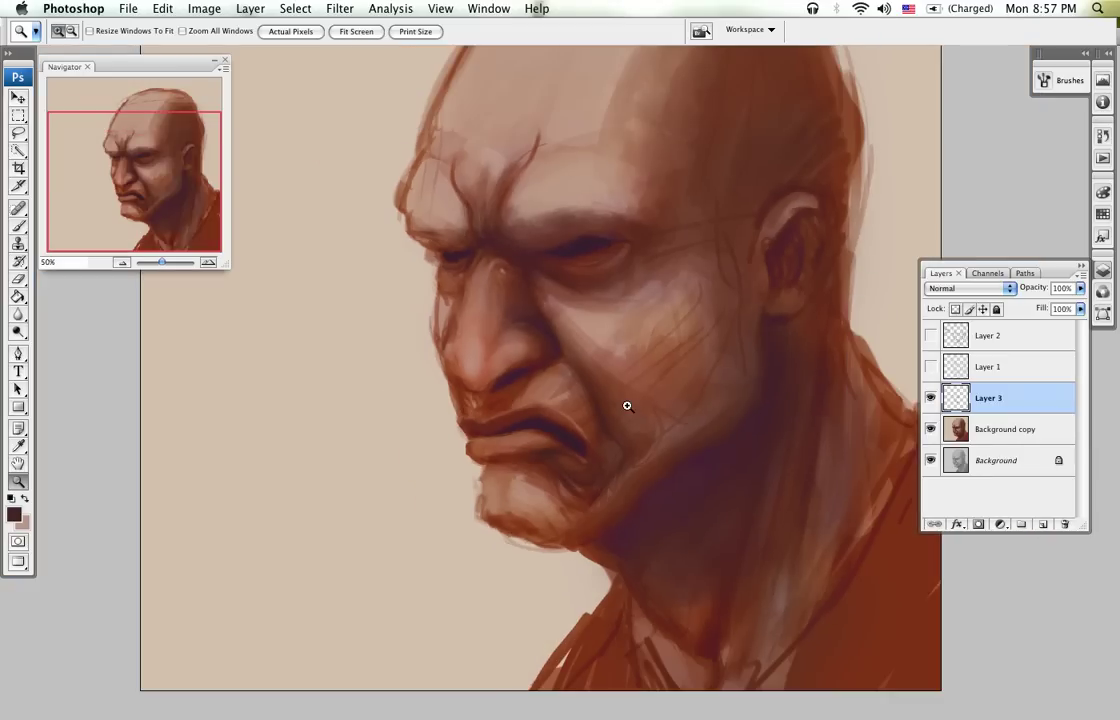
{"action": "left_click", "coordinate": [543, 325]}
{"action": "key", "text": "b"}
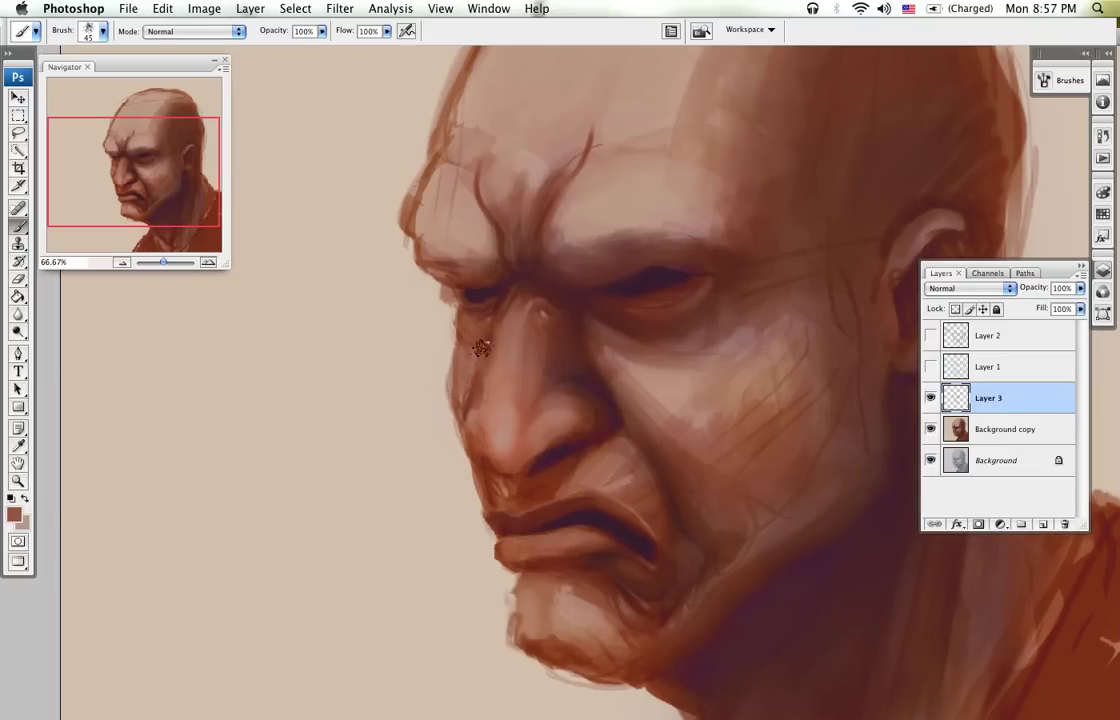
{"action": "left_click", "coordinate": [643, 380], "text": "alt"}
{"action": "key", "text": "bracketleft"}
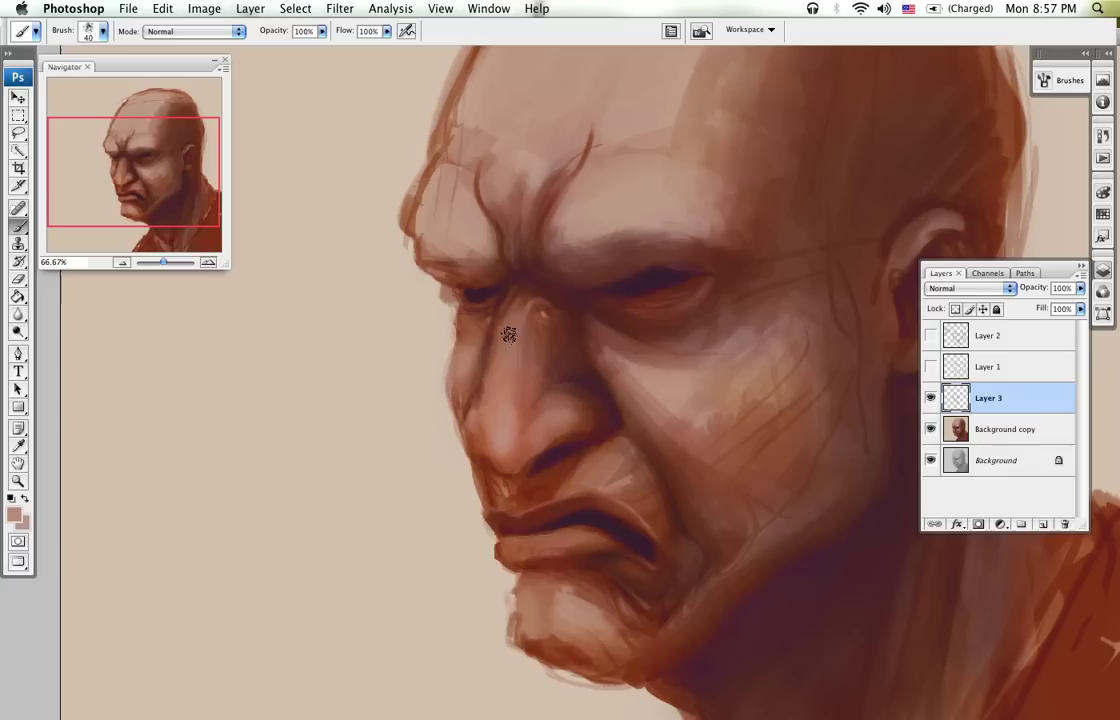
Step: Enlarge the brush to 45 px and shade the near side of the nose bridge with sampled dark brown
{"action": "key", "text": "bracketright"}
{"action": "left_click", "coordinate": [573, 364], "text": "alt"}
{"action": "mouse_move", "coordinate": [555, 345]}
{"action": "left_mouse_down"}
{"action": "mouse_move", "coordinate": [552, 376]}
{"action": "mouse_move", "coordinate": [537, 371]}
{"action": "mouse_move", "coordinate": [511, 390]}
{"action": "left_mouse_up"}
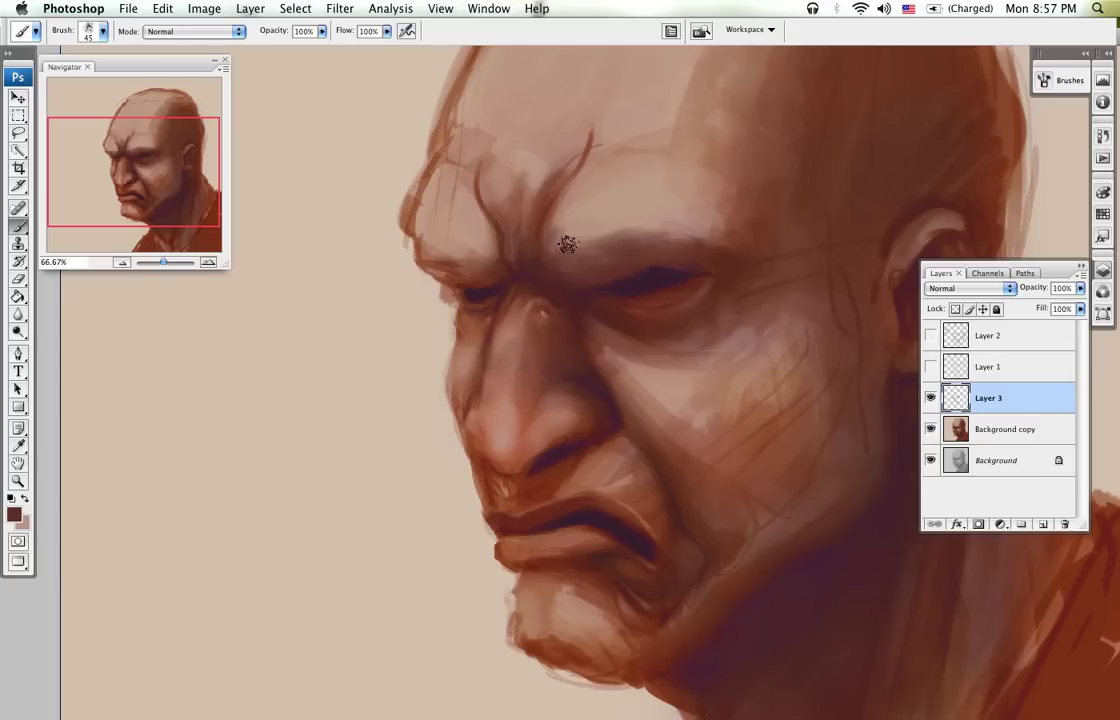
{"action": "left_click", "coordinate": [501, 369], "text": "alt"}
Step: Soften the edge between the near cheek's highlight and the fold beside the nose with sampled skin tones
{"action": "left_click", "coordinate": [666, 440], "text": "alt"}
{"action": "left_click_drag", "start_coordinate": [632, 414], "coordinate": [688, 475]}
{"action": "left_click", "coordinate": [709, 418], "text": "alt"}
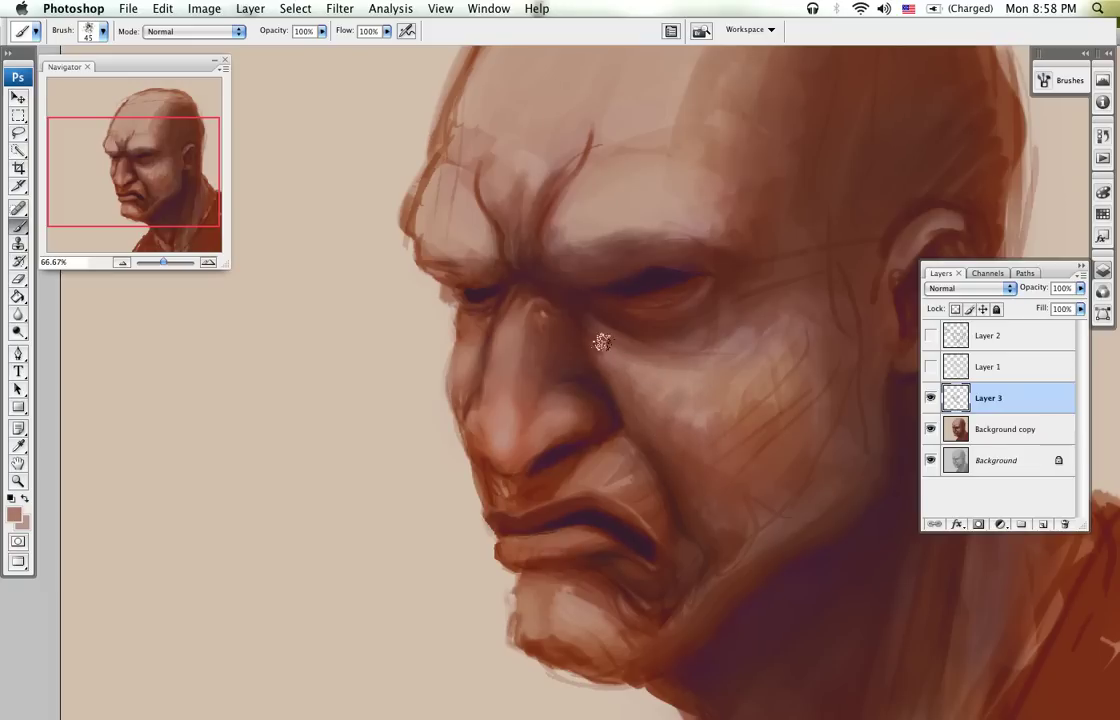
Step: Enlarge the brush to 90 px and paint warm skin tones over the sketch lines on the near cheek
{"action": "key", "text": "bracketright"}
{"action": "key", "text": "bracketright"}
{"action": "key", "text": "bracketright"}
{"action": "key", "text": "bracketright"}
{"action": "key", "text": "bracketright"}
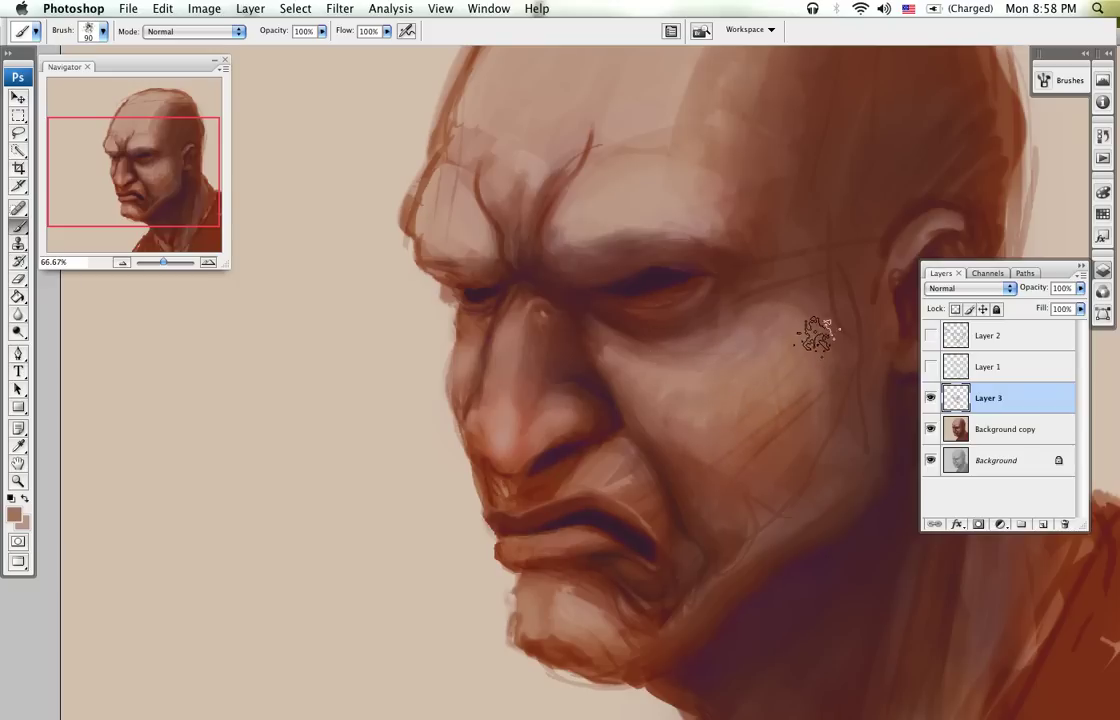
{"action": "left_click_drag", "start_coordinate": [785, 479], "coordinate": [680, 371]}
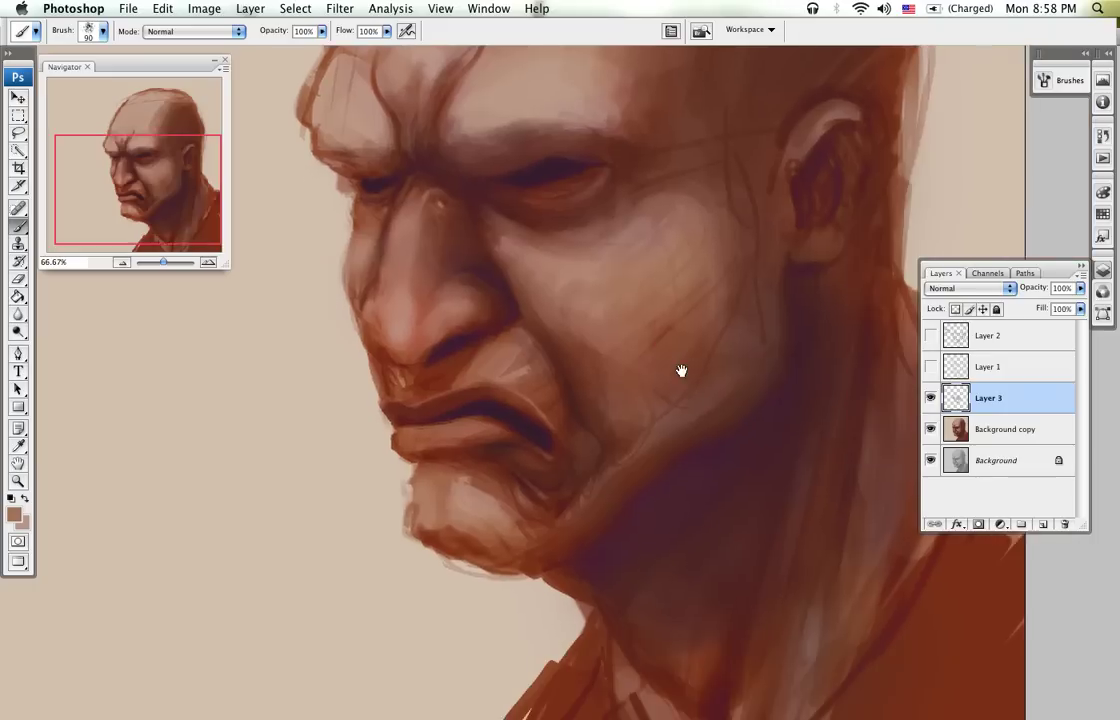
{"action": "left_click_drag", "start_coordinate": [722, 457], "coordinate": [717, 337]}
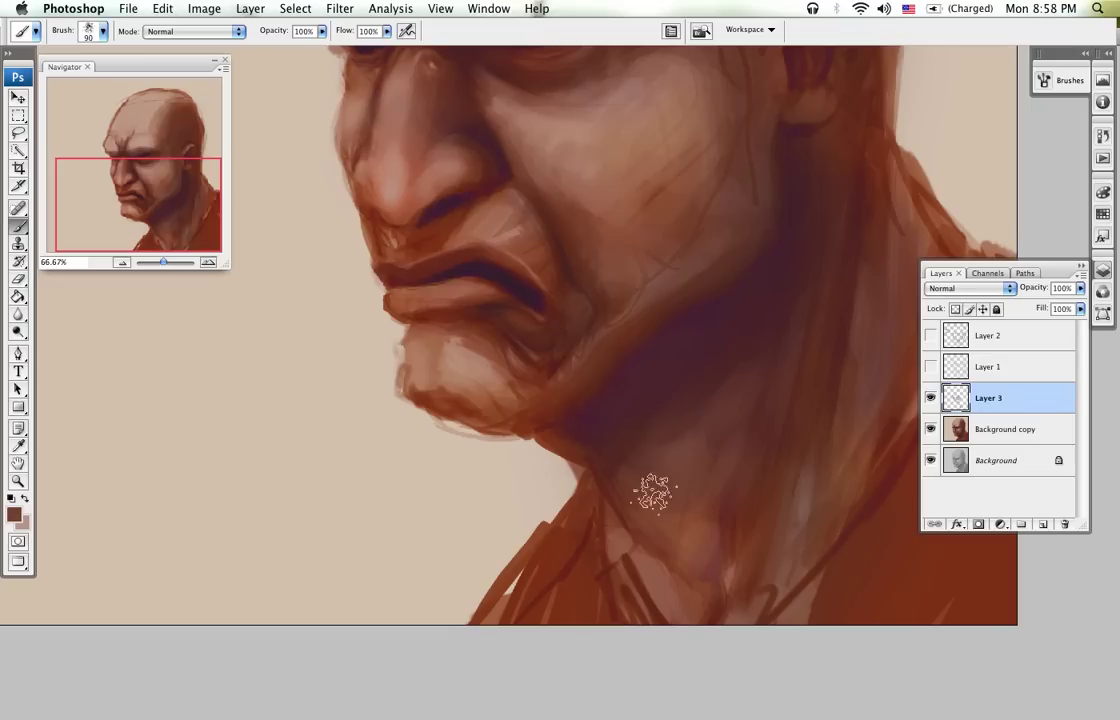
Step: Deepen the shadow across the near eye and beneath its brow with sampled dark brown
{"action": "scroll", "coordinate": [737, 393], "scroll_direction": "up", "scroll_amount": 6}
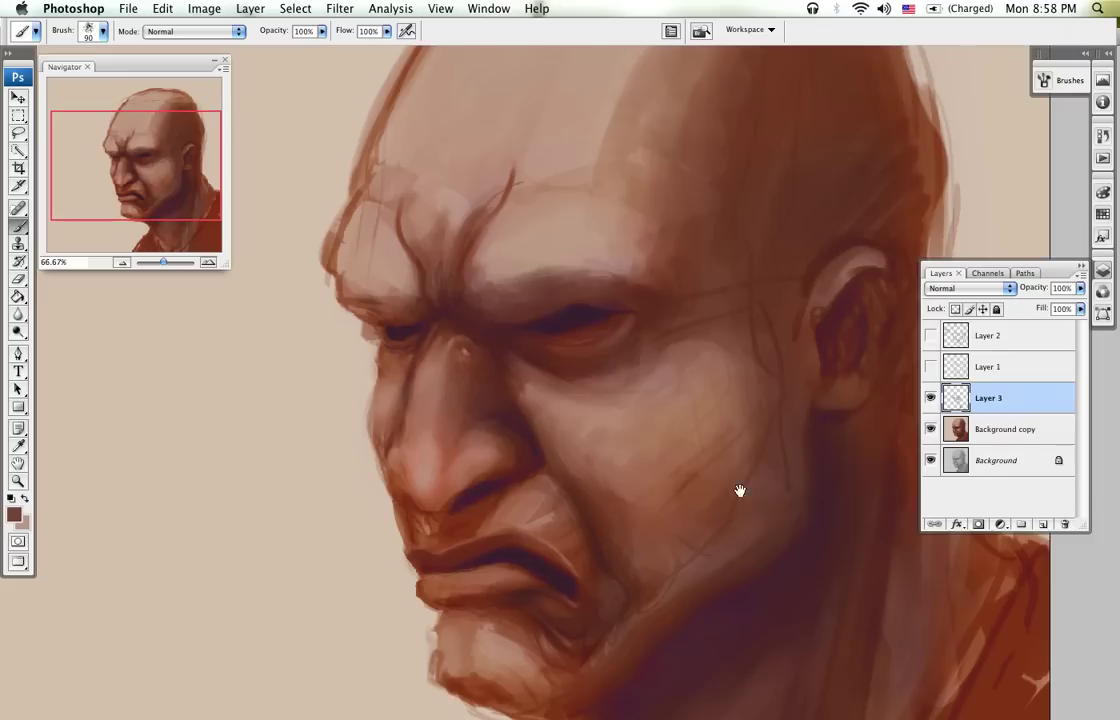
{"action": "left_click", "coordinate": [682, 389], "text": "alt"}
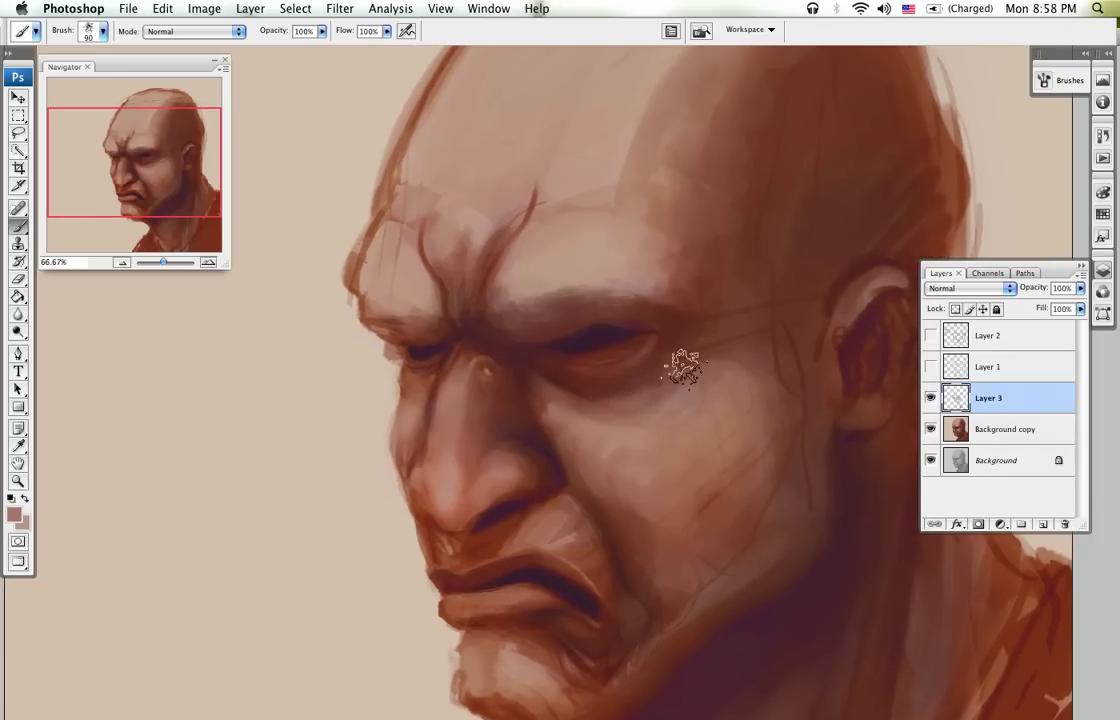
{"action": "left_click", "coordinate": [607, 335], "text": "alt"}
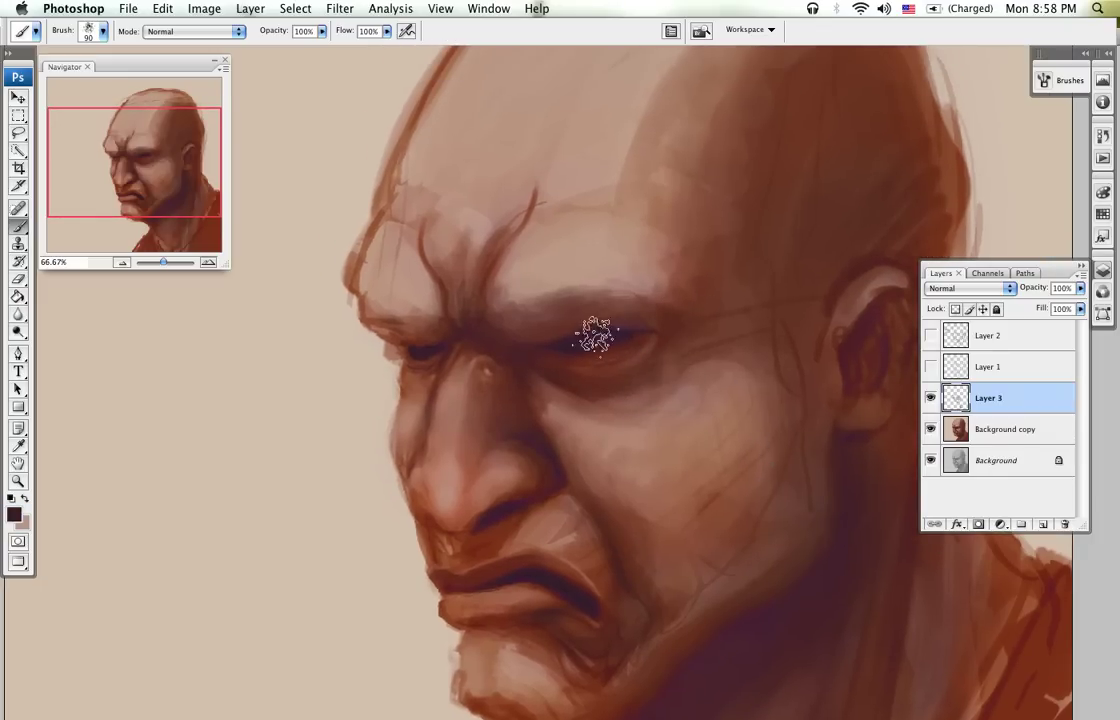
{"action": "left_click", "coordinate": [560, 342]}
{"action": "left_click_drag", "start_coordinate": [544, 359], "coordinate": [640, 342]}
{"action": "left_click_drag", "start_coordinate": [530, 348], "coordinate": [640, 328]}
Step: Shrink the brush to 20 px and choose a muted greyish-purple foreground colour for the near eyeball
{"action": "key", "text": "bracketleft"}
{"action": "key", "text": "bracketleft"}
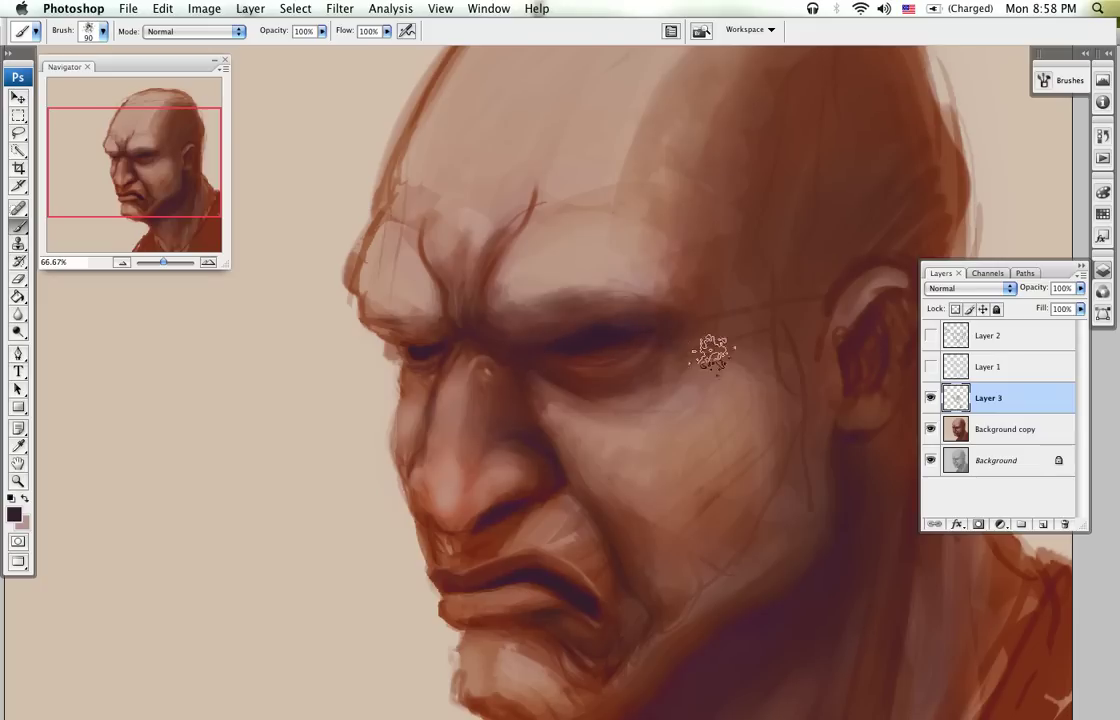
{"action": "key", "text": "bracketleft"}
{"action": "key", "text": "bracketleft"}
{"action": "key", "text": "bracketleft"}
{"action": "key", "text": "z"}
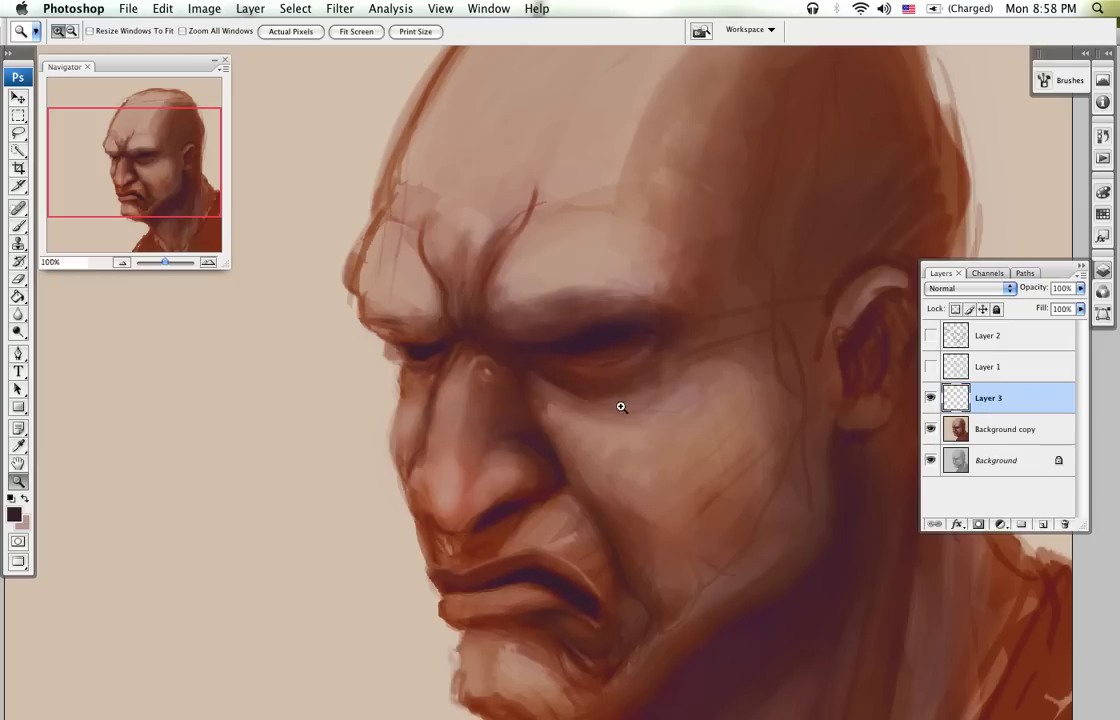
{"action": "left_click", "coordinate": [619, 405]}
{"action": "key", "text": "b"}
{"action": "left_click", "coordinate": [14, 515]}
{"action": "left_click_drag", "start_coordinate": [430, 338], "coordinate": [365, 296]}
{"action": "left_click", "coordinate": [730, 196]}
Step: Zoom to 200% and paint the near eyeball as a solid greyish-purple oval
{"action": "key", "text": "z"}
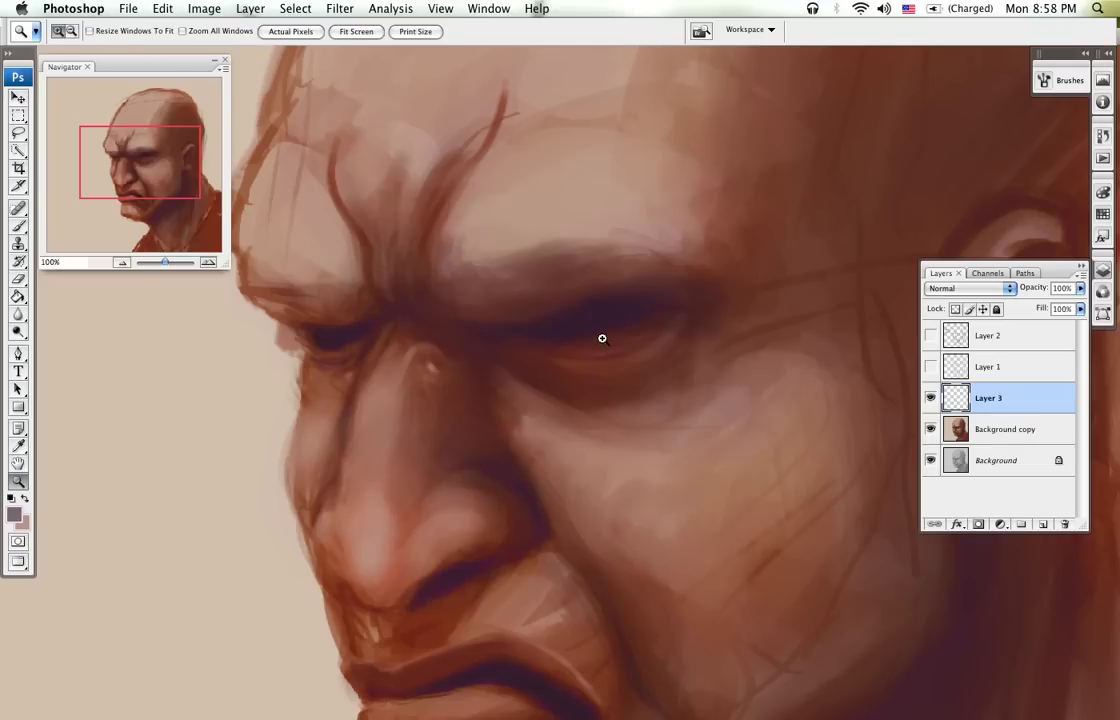
{"action": "left_click", "coordinate": [602, 337]}
{"action": "key", "text": "b"}
{"action": "mouse_move", "coordinate": [548, 288]}
{"action": "left_mouse_down"}
{"action": "mouse_move", "coordinate": [595, 303]}
{"action": "mouse_move", "coordinate": [555, 295]}
{"action": "mouse_move", "coordinate": [645, 295]}
{"action": "mouse_move", "coordinate": [664, 282]}
{"action": "mouse_move", "coordinate": [554, 288]}
{"action": "mouse_move", "coordinate": [622, 287]}
{"action": "mouse_move", "coordinate": [580, 277]}
{"action": "mouse_move", "coordinate": [657, 289]}
{"action": "mouse_move", "coordinate": [556, 283]}
{"action": "mouse_move", "coordinate": [631, 293]}
{"action": "mouse_move", "coordinate": [544, 293]}
{"action": "mouse_move", "coordinate": [638, 304]}
{"action": "mouse_move", "coordinate": [575, 284]}
{"action": "mouse_move", "coordinate": [613, 268]}
{"action": "mouse_move", "coordinate": [612, 291]}
{"action": "mouse_move", "coordinate": [537, 298]}
{"action": "mouse_move", "coordinate": [620, 296]}
{"action": "left_mouse_up"}
Step: Sample dark brown, reduce the brush to 6 px, and detail the near eye's lower lid rim and inner corner
{"action": "key", "text": "x"}
{"action": "left_click", "coordinate": [530, 320], "text": "alt"}
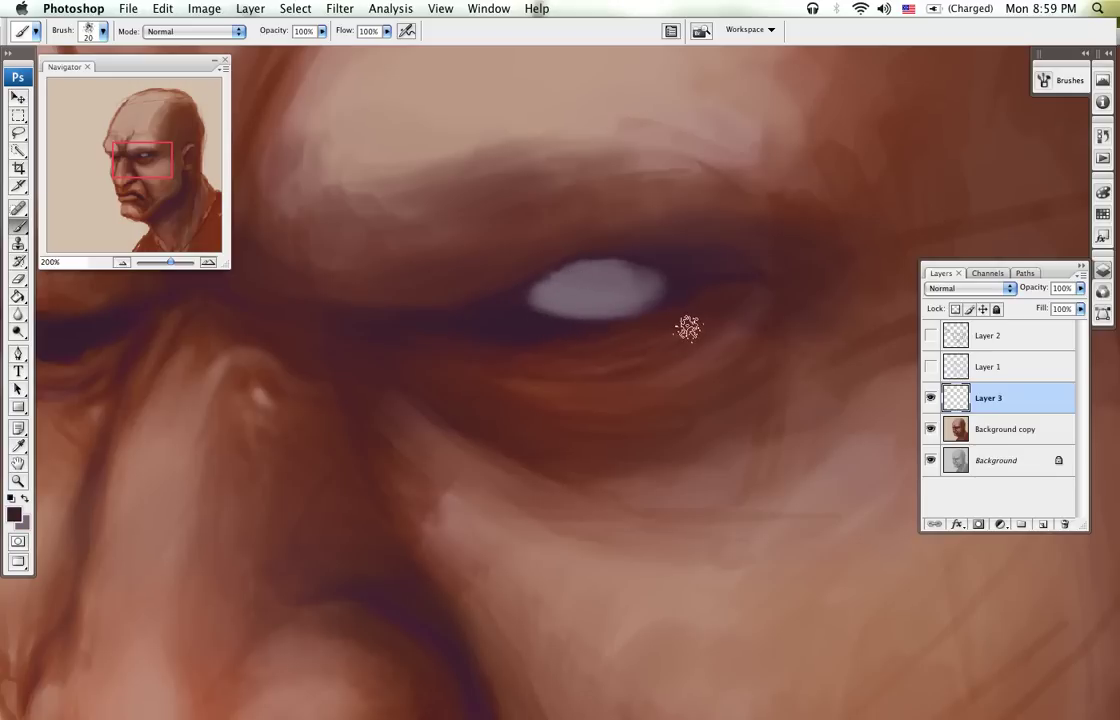
{"action": "key", "text": "bracketleft"}
{"action": "key", "text": "bracketleft"}
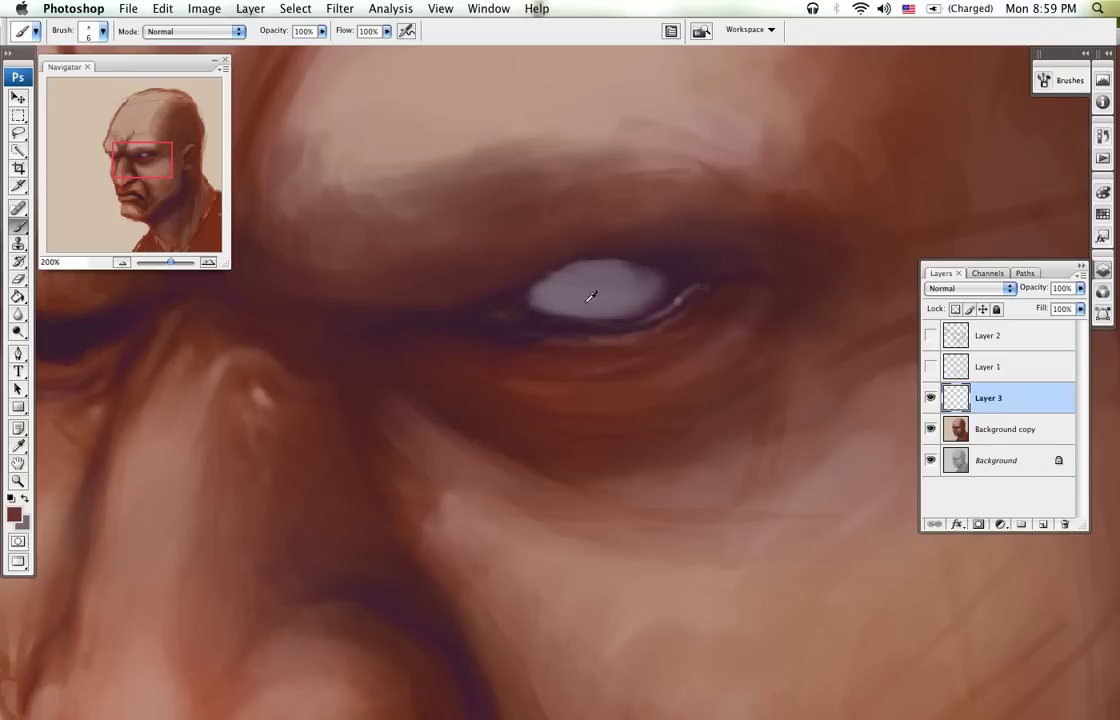
Step: Enlarge the brush to 20 px and shade the outer edges of the near eyeball with sampled dark tones
{"action": "left_click", "coordinate": [509, 378], "text": "alt"}
{"action": "key", "text": "bracketright"}
{"action": "key", "text": "bracketright"}
{"action": "key", "text": "bracketright"}
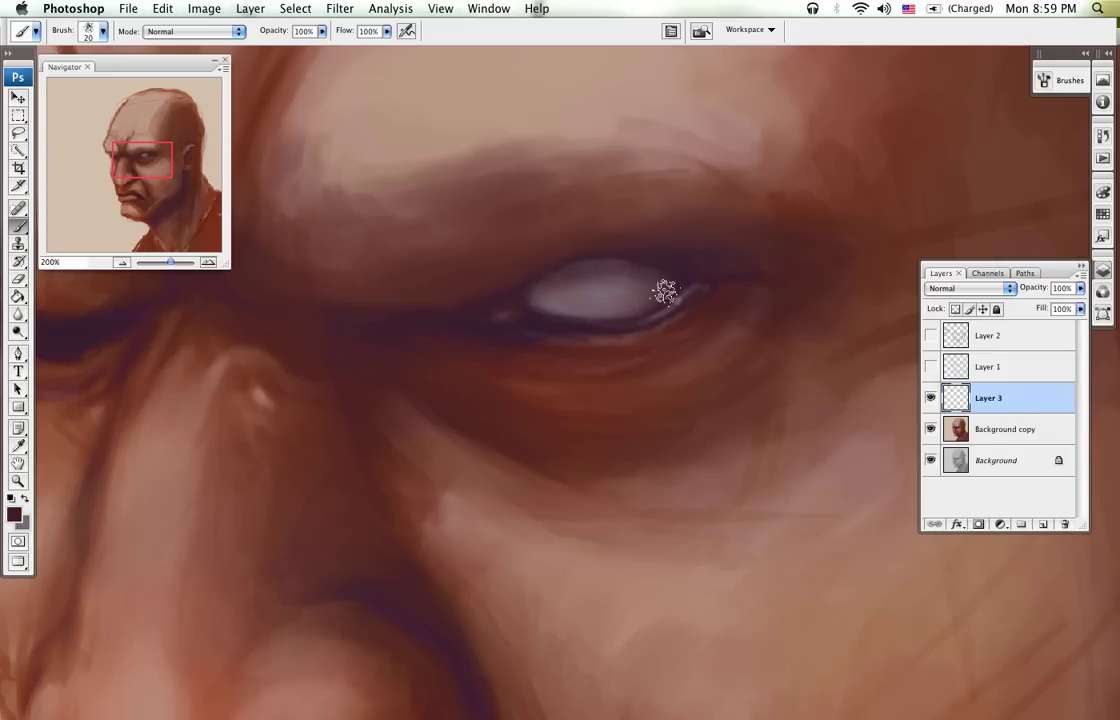
{"action": "left_click", "coordinate": [535, 318], "text": "alt"}
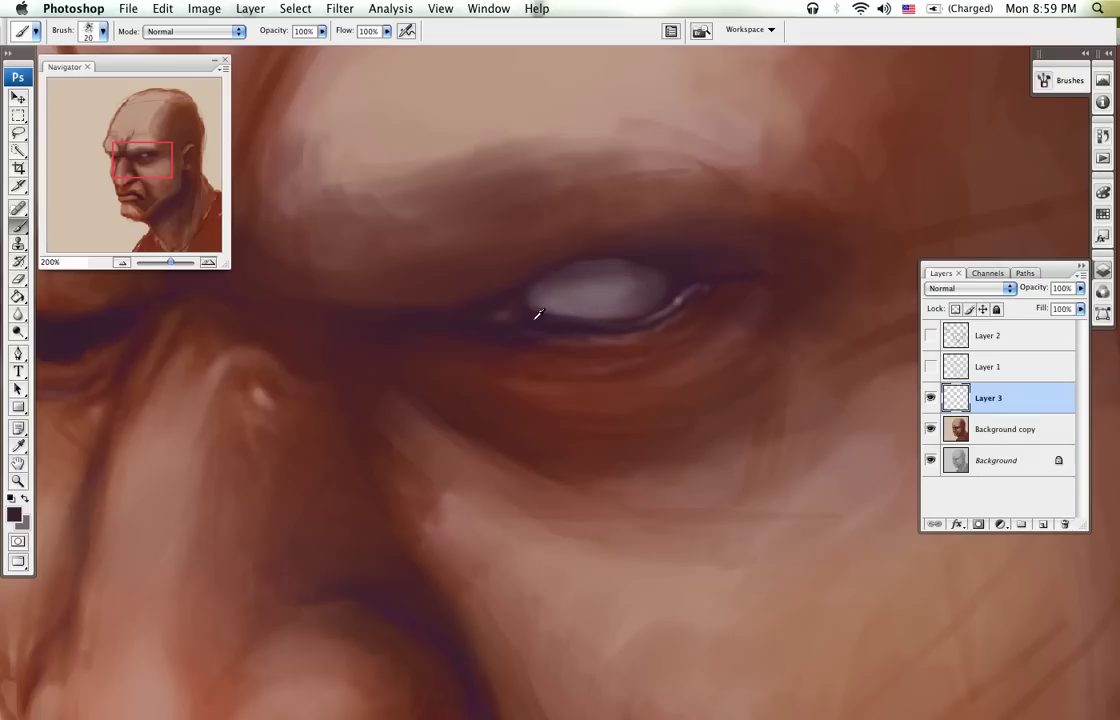
{"action": "mouse_move", "coordinate": [546, 314]}
{"action": "left_mouse_down"}
{"action": "mouse_move", "coordinate": [533, 298]}
{"action": "mouse_move", "coordinate": [562, 321]}
{"action": "mouse_move", "coordinate": [550, 291]}
{"action": "left_mouse_up"}
{"action": "left_click_drag", "start_coordinate": [650, 295], "coordinate": [666, 276]}
Step: Blend the near eyeball's shading with sampled mid greys in the centre and dark tones around the edge
{"action": "left_click", "coordinate": [601, 285], "text": "alt"}
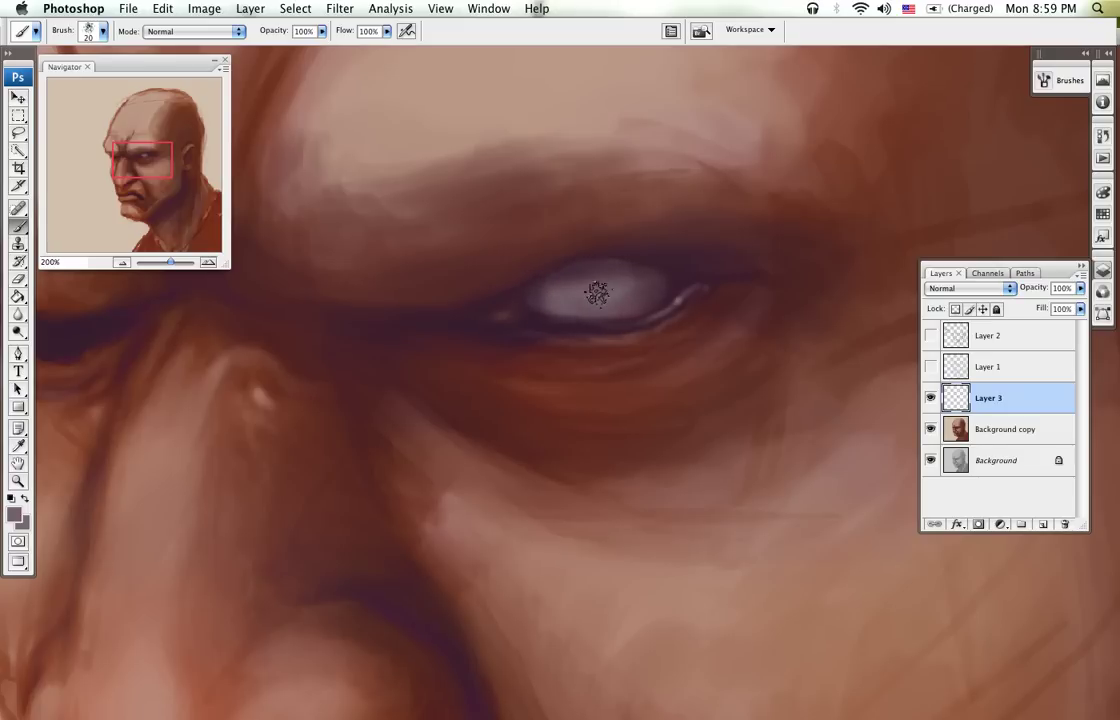
{"action": "mouse_move", "coordinate": [625, 292]}
{"action": "left_mouse_down"}
{"action": "mouse_move", "coordinate": [563, 291]}
{"action": "mouse_move", "coordinate": [576, 287]}
{"action": "mouse_move", "coordinate": [585, 302]}
{"action": "mouse_move", "coordinate": [550, 314]}
{"action": "mouse_move", "coordinate": [633, 312]}
{"action": "left_mouse_up"}
{"action": "left_click", "coordinate": [536, 319], "text": "alt"}
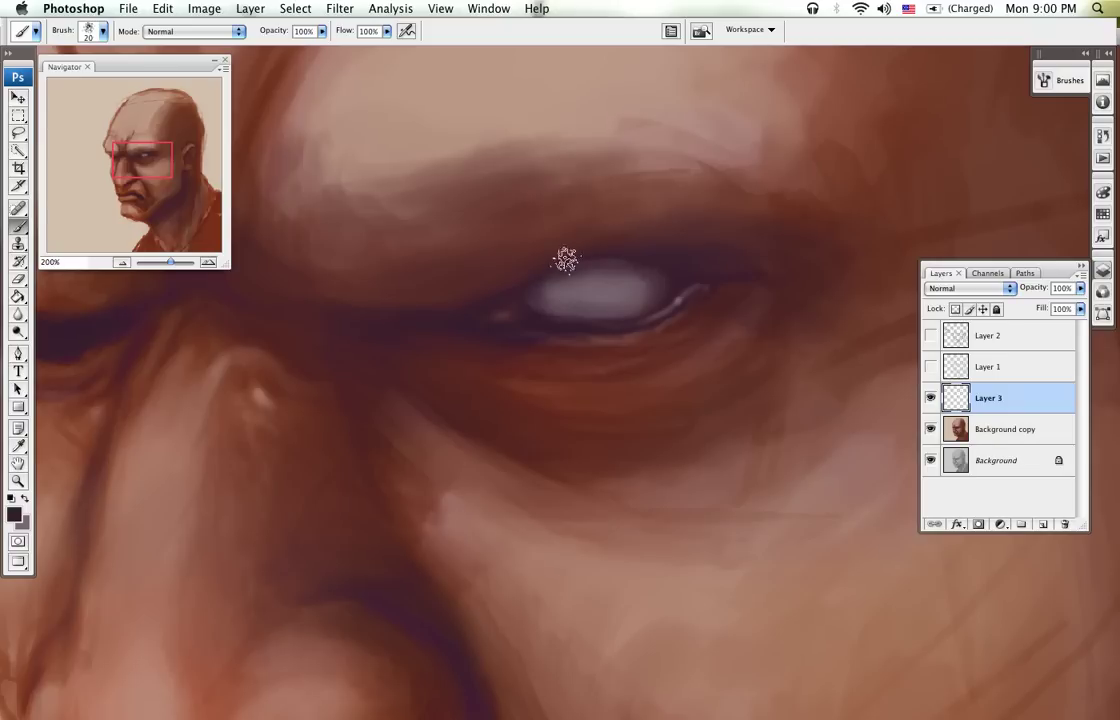
{"action": "left_click", "coordinate": [591, 292], "text": "alt"}
{"action": "left_click_drag", "start_coordinate": [575, 293], "coordinate": [607, 298]}
{"action": "left_click", "coordinate": [652, 286], "text": "alt"}
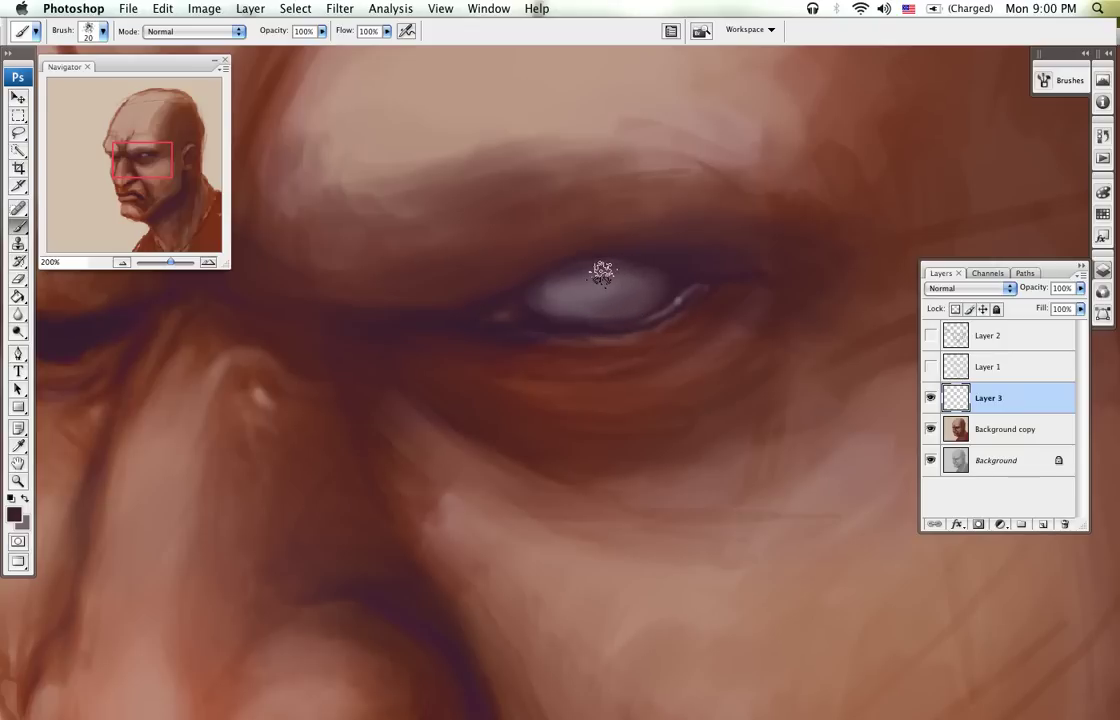
Step: Outline the near eye's iris with a 4 px brush and choose a darker purple-black foreground colour
{"action": "key", "text": "bracketleft"}
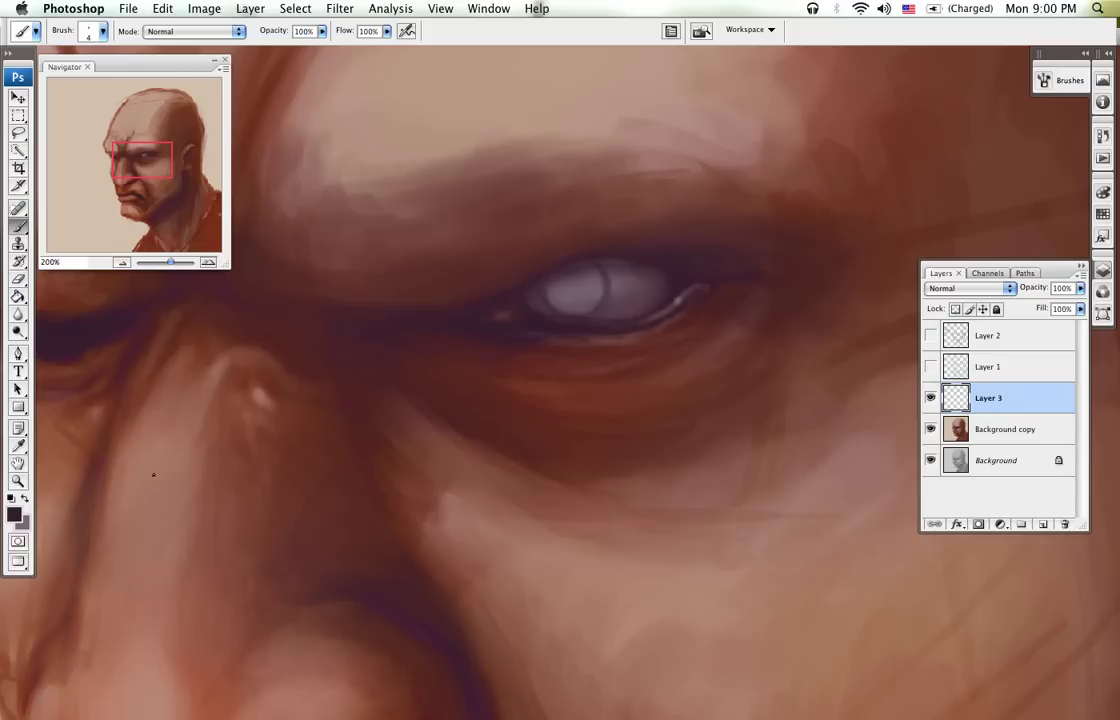
{"action": "left_click", "coordinate": [24, 512]}
{"action": "left_click", "coordinate": [430, 370]}
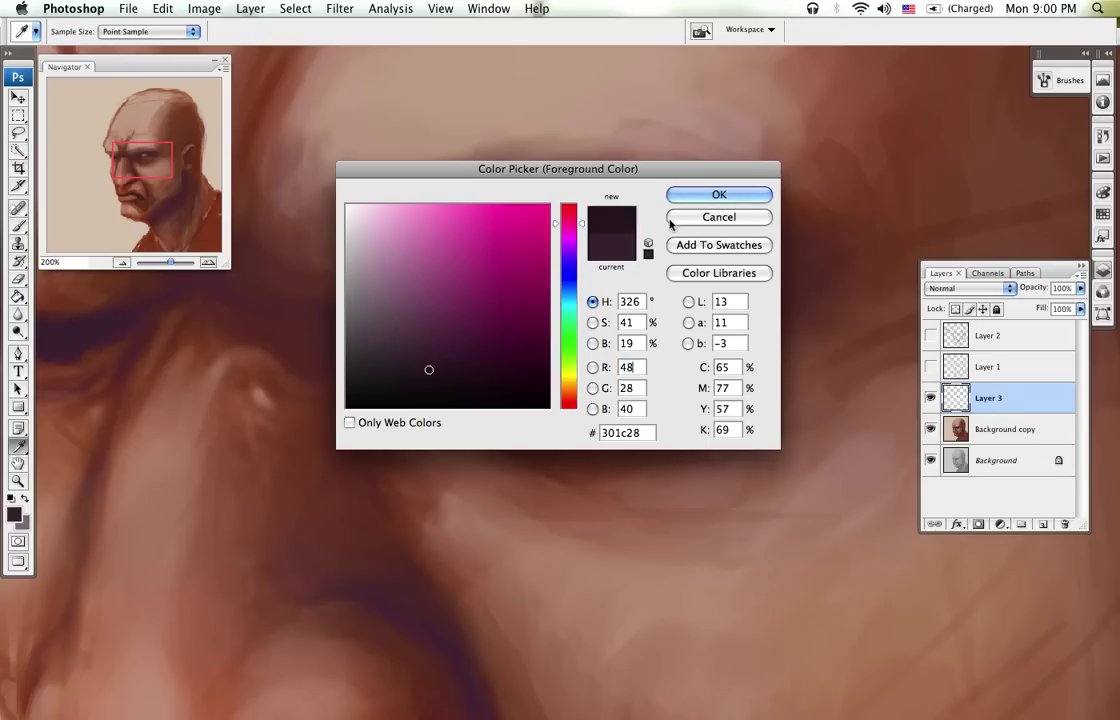
{"action": "left_click", "coordinate": [700, 195]}
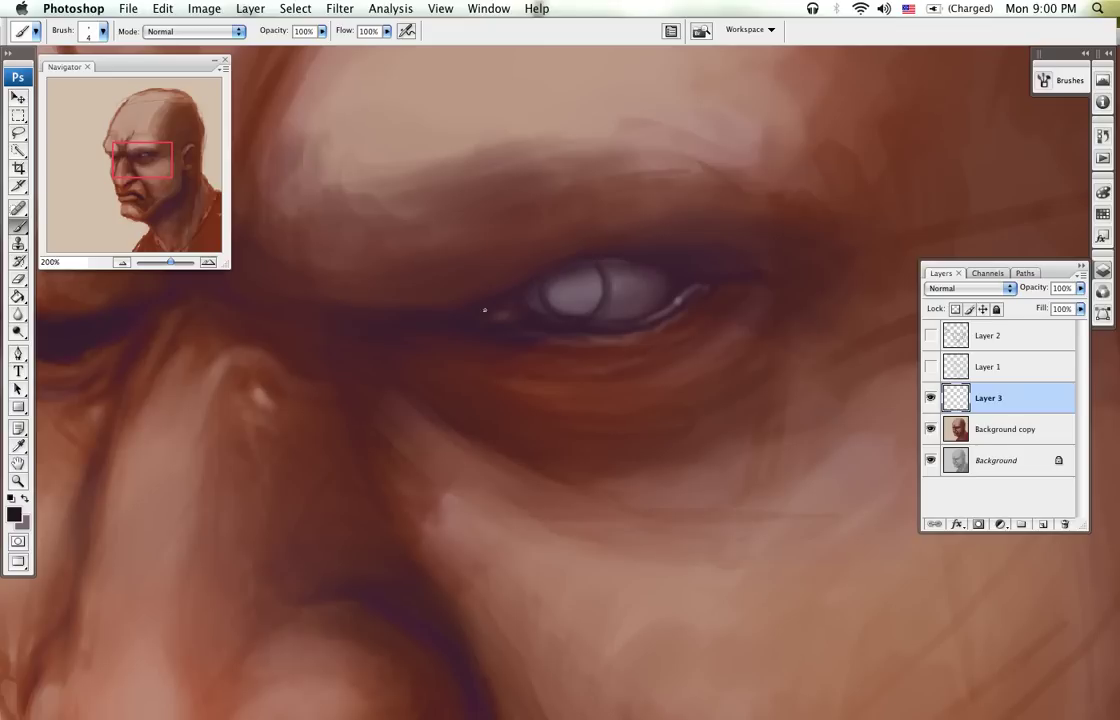
Step: Enlarge the brush and fill the near eye's iris with dark shading, keeping its centre lighter
{"action": "key", "text": "]"}
{"action": "key", "text": "]"}
{"action": "key", "text": "]"}
{"action": "key", "text": "]"}
{"action": "key", "text": "]"}
{"action": "key", "text": "["}
{"action": "mouse_move", "coordinate": [585, 292]}
{"action": "left_mouse_down"}
{"action": "mouse_move", "coordinate": [565, 305]}
{"action": "mouse_move", "coordinate": [545, 280]}
{"action": "mouse_move", "coordinate": [570, 310]}
{"action": "mouse_move", "coordinate": [574, 274]}
{"action": "left_mouse_up"}
Step: Choose a pale greenish-white colour and paint small glints on the near iris and eyeball with a 6 px brush
{"action": "key", "text": "comma"}
{"action": "key", "text": "d"}
{"action": "key", "text": "x"}
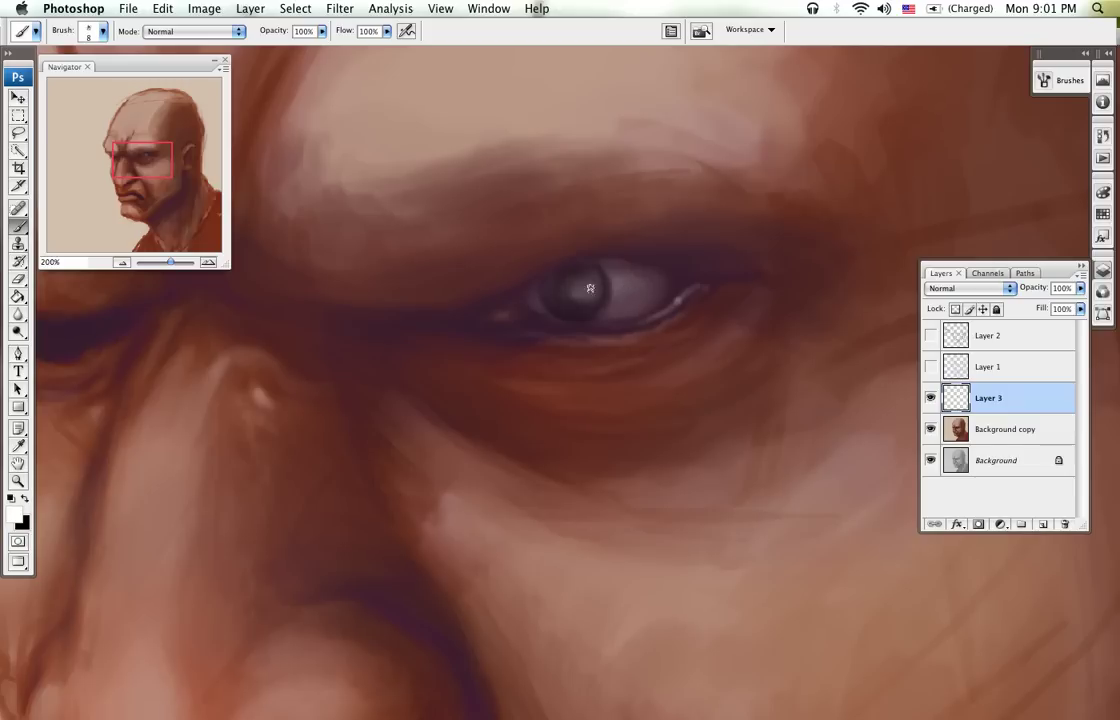
{"action": "left_click", "coordinate": [14, 513]}
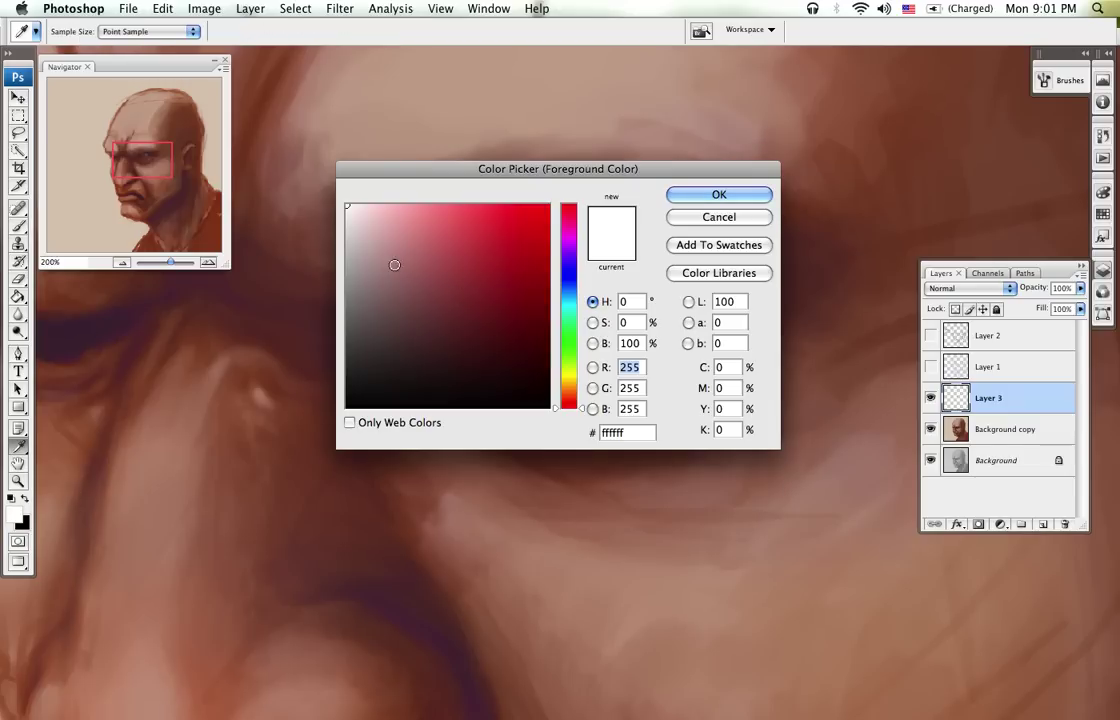
{"action": "left_click", "coordinate": [394, 263]}
{"action": "left_click", "coordinate": [568, 330]}
{"action": "mouse_move", "coordinate": [402, 215]}
{"action": "left_mouse_down"}
{"action": "mouse_move", "coordinate": [359, 222]}
{"action": "mouse_move", "coordinate": [477, 212]}
{"action": "left_mouse_up"}
{"action": "left_click", "coordinate": [698, 196]}
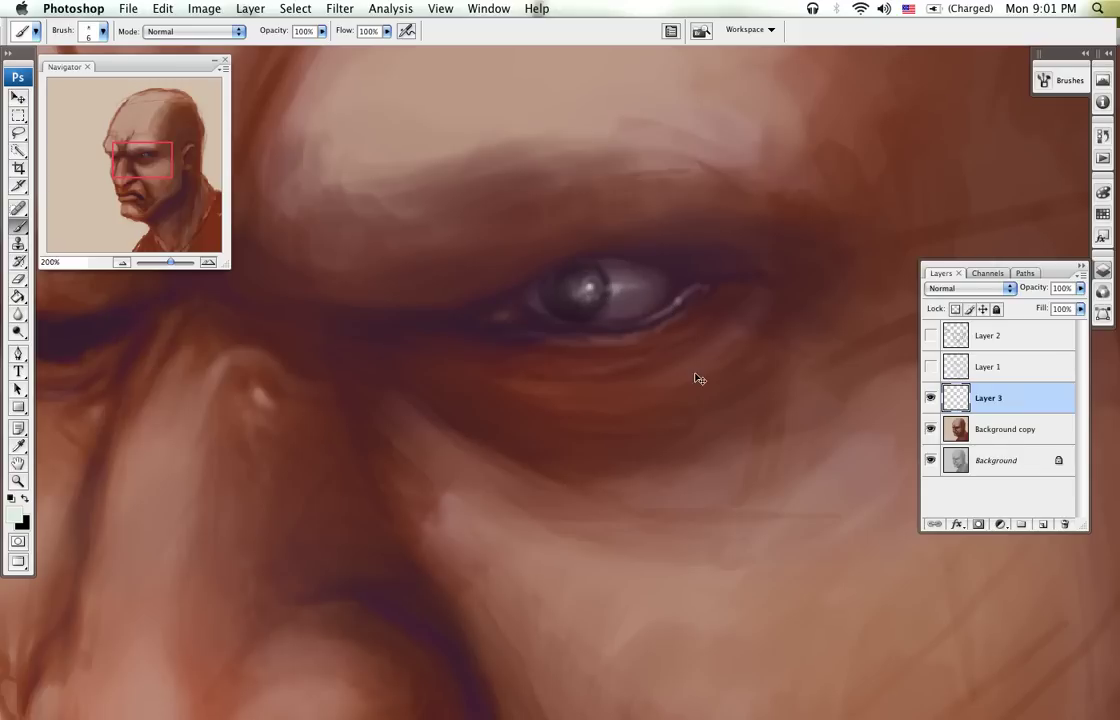
{"action": "key", "text": "super+minus"}
{"action": "key", "text": "super+minus"}
{"action": "key", "text": "super+minus"}
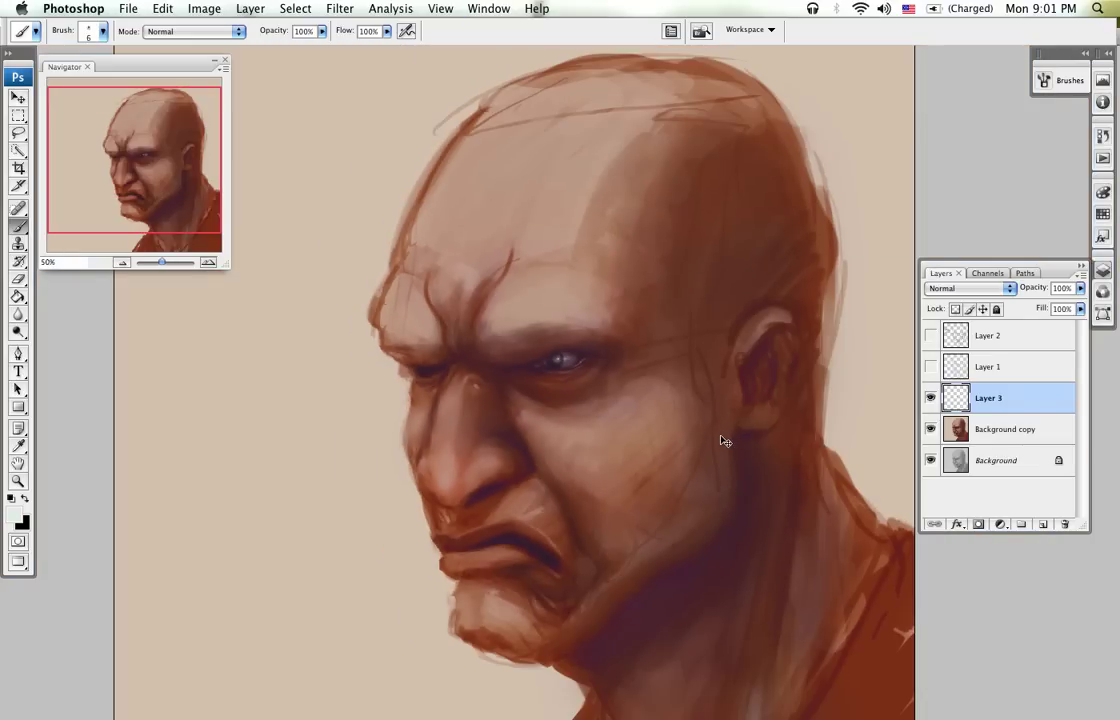
Step: Paint a small highlight on the nose tip with light skin tone #e0b9a3, and merge Layer 3 into Background copy
{"action": "key", "text": "super+plus"}
{"action": "key", "text": "super+plus"}
{"action": "left_click_drag", "start_coordinate": [643, 454], "coordinate": [707, 376]}
{"action": "left_click", "coordinate": [466, 469], "text": "alt"}
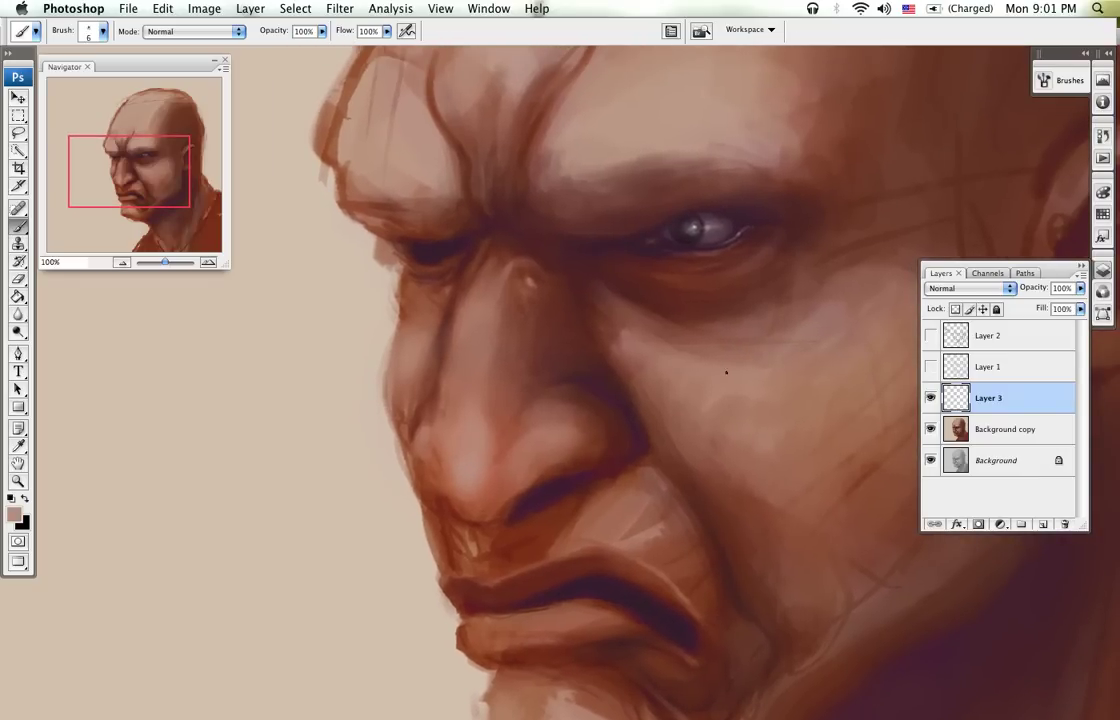
{"action": "left_click", "coordinate": [750, 437], "text": "alt"}
{"action": "left_click", "coordinate": [15, 515]}
{"action": "left_click", "coordinate": [400, 225]}
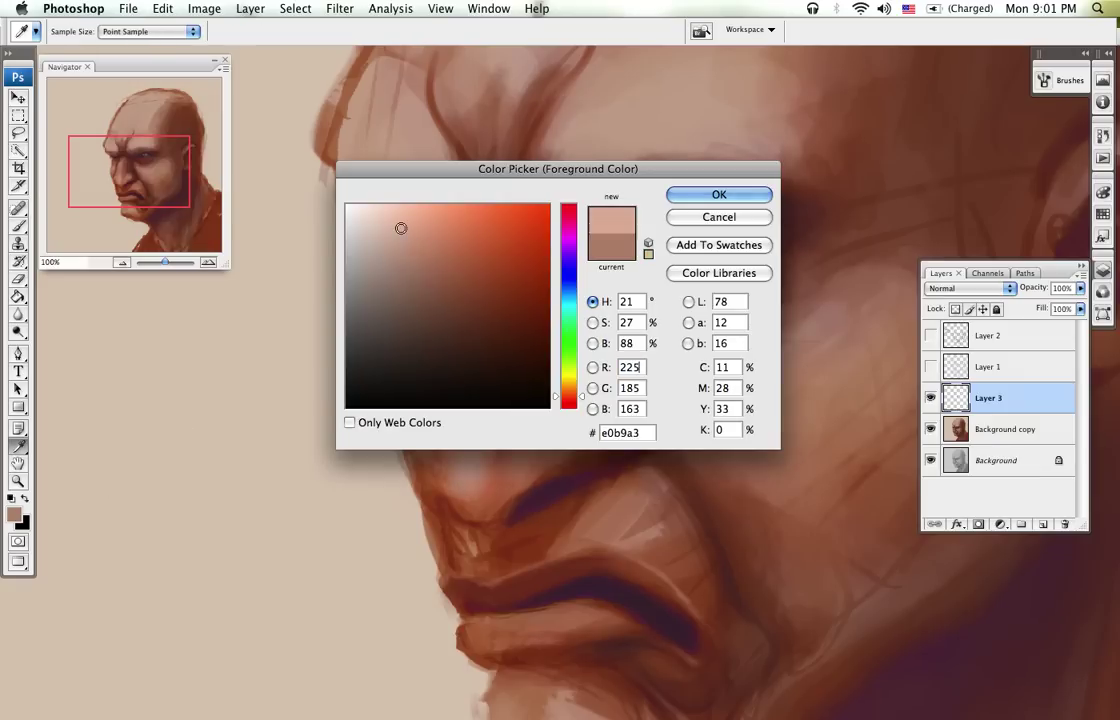
{"action": "left_click", "coordinate": [717, 193]}
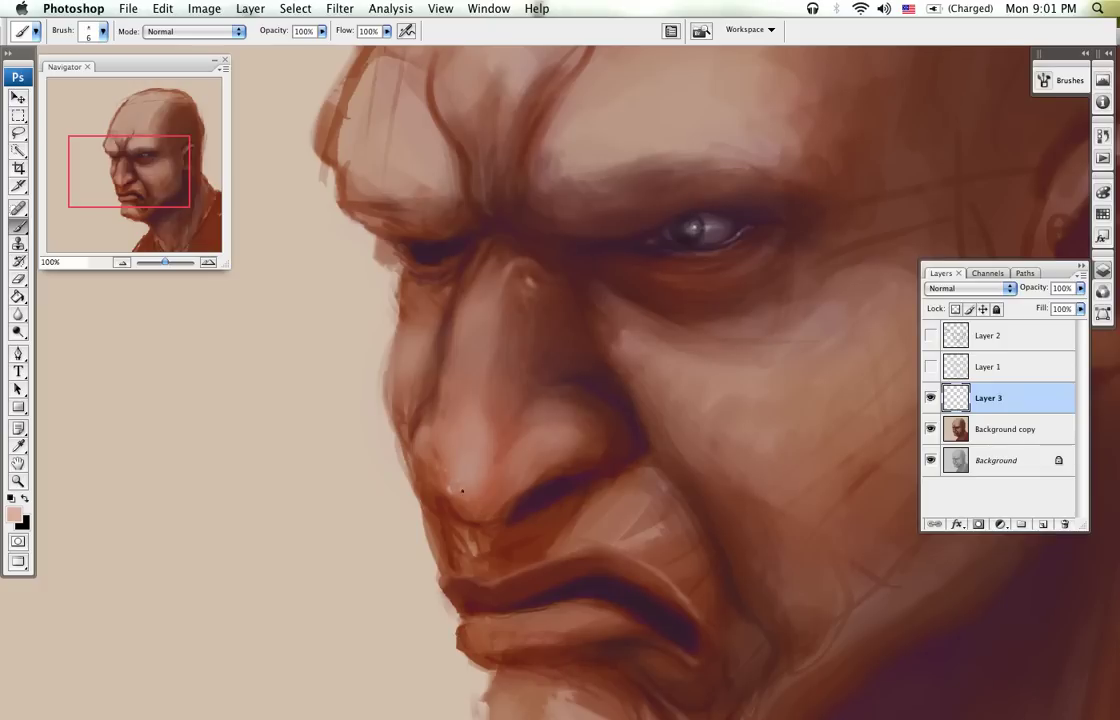
{"action": "key", "text": "super+e"}
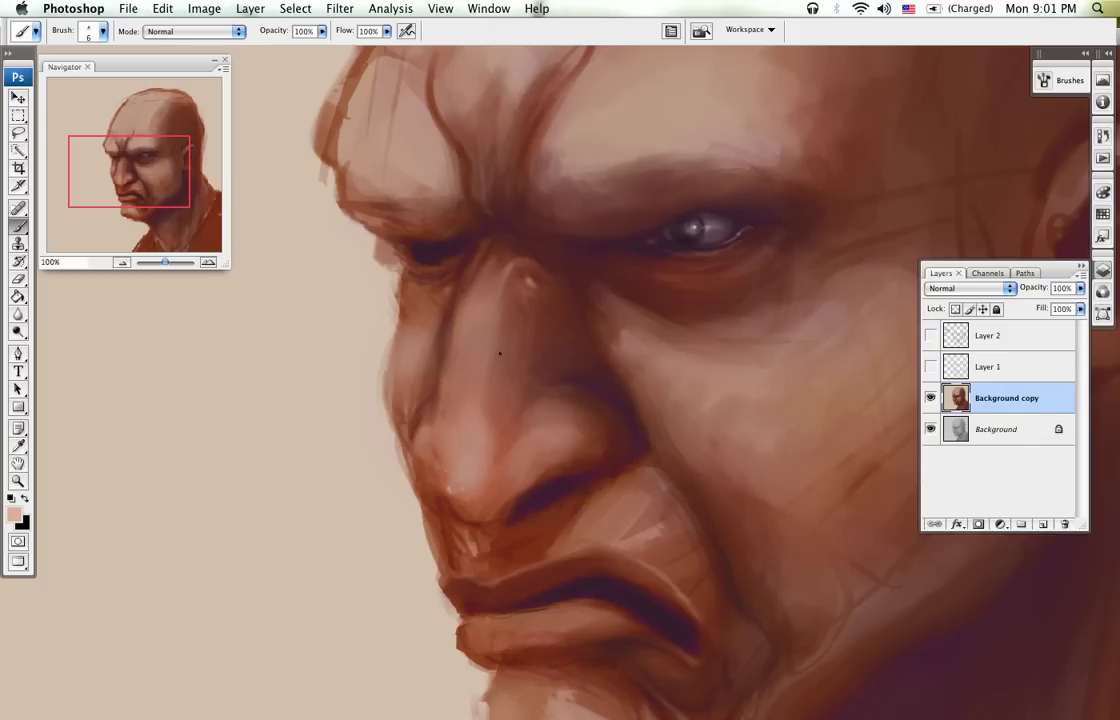
Step: Switch to the Dodge tool and load the 400 px speckled brush tip
{"action": "left_click_drag", "start_coordinate": [600, 420], "coordinate": [555, 382]}
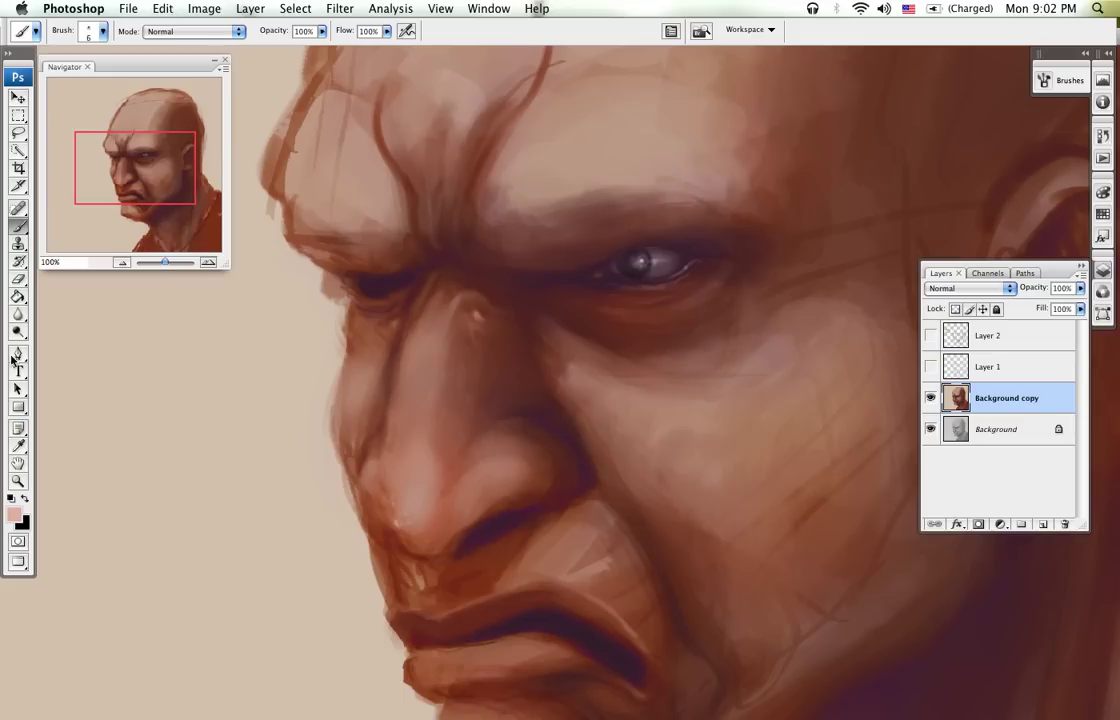
{"action": "left_click_drag", "start_coordinate": [18, 332], "coordinate": [62, 328]}
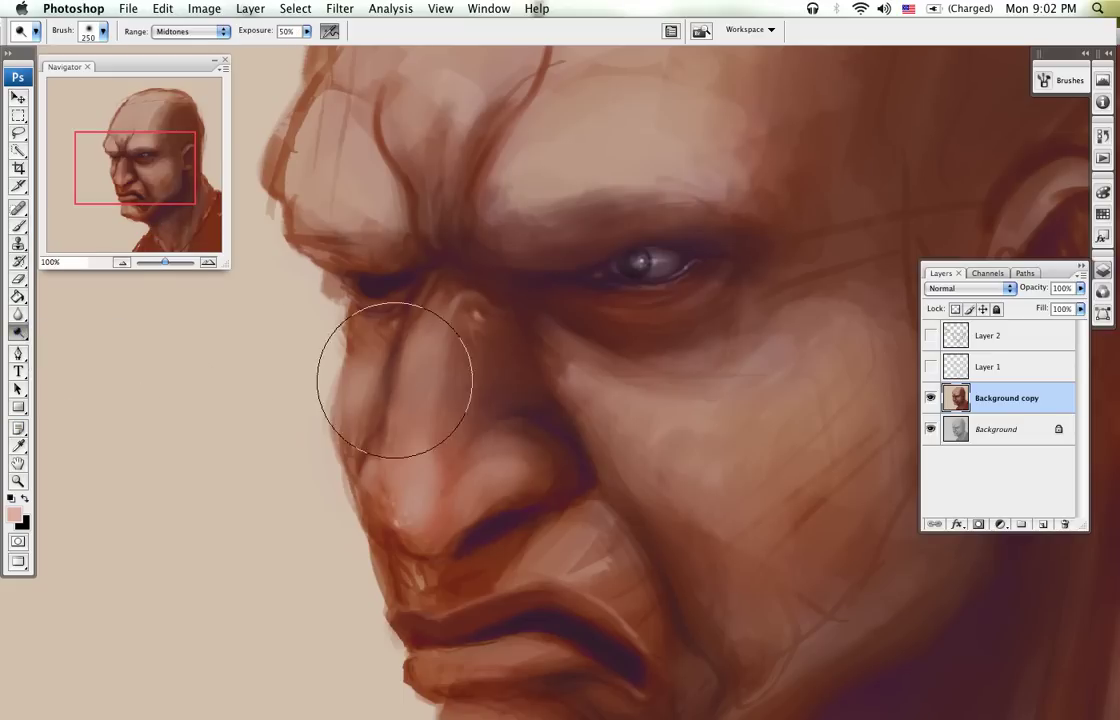
{"action": "right_click", "coordinate": [348, 410]}
{"action": "left_click_drag", "start_coordinate": [887, 500], "coordinate": [902, 572]}
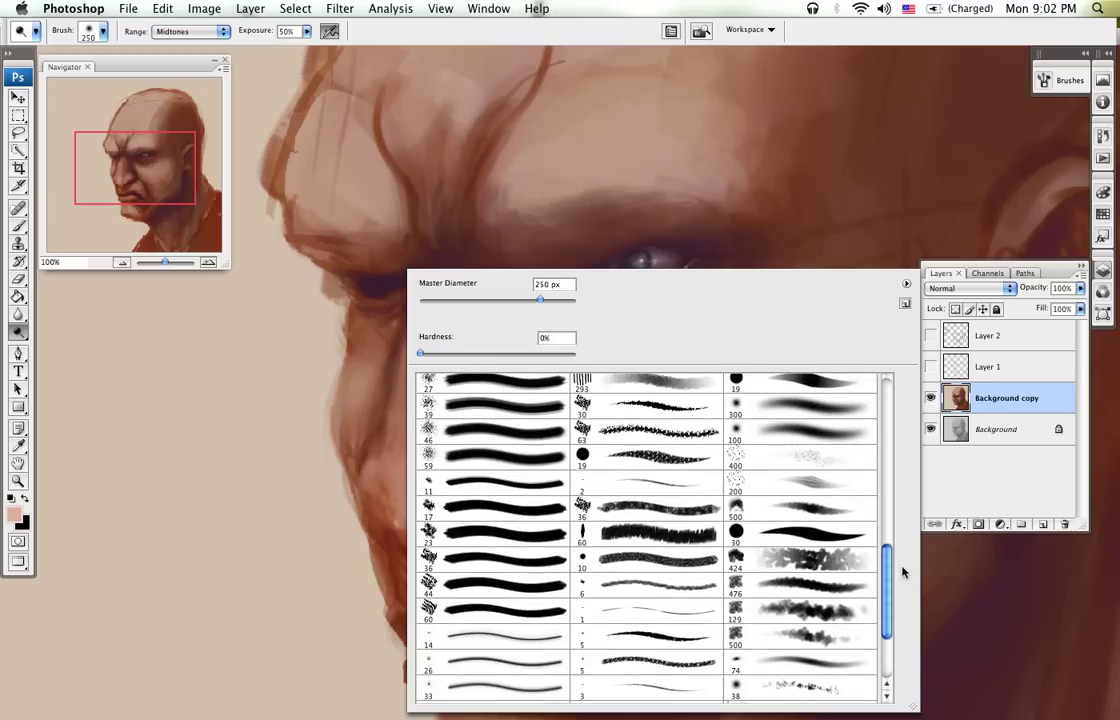
{"action": "left_click", "coordinate": [810, 450]}
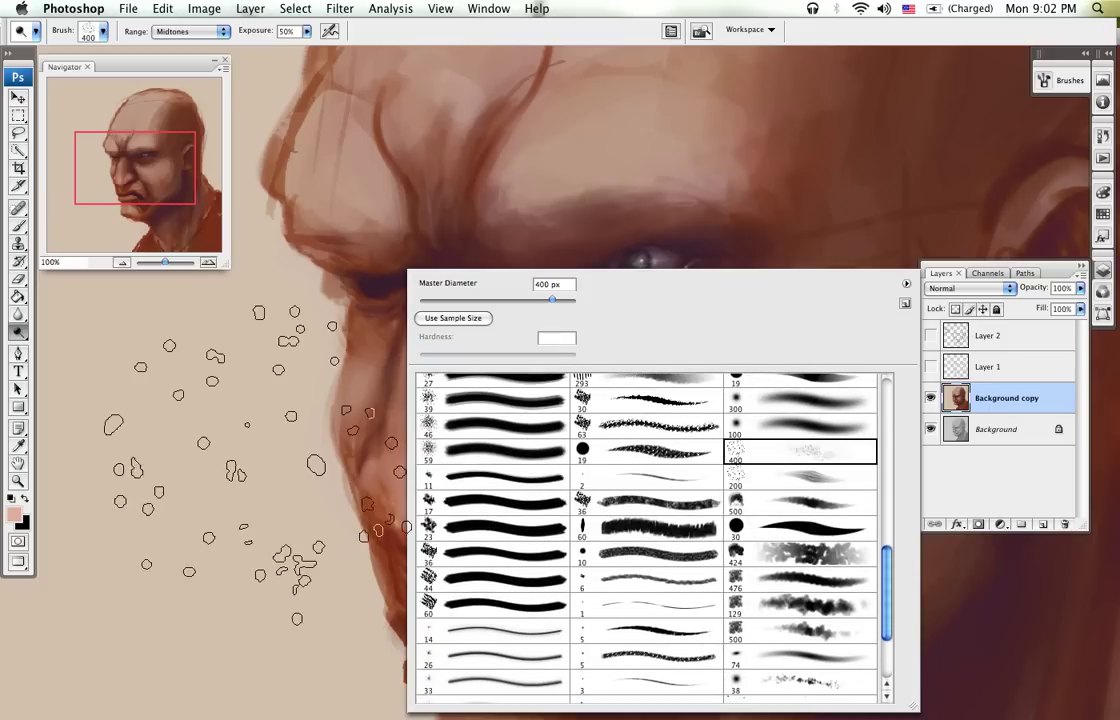
{"action": "key", "text": "Return"}
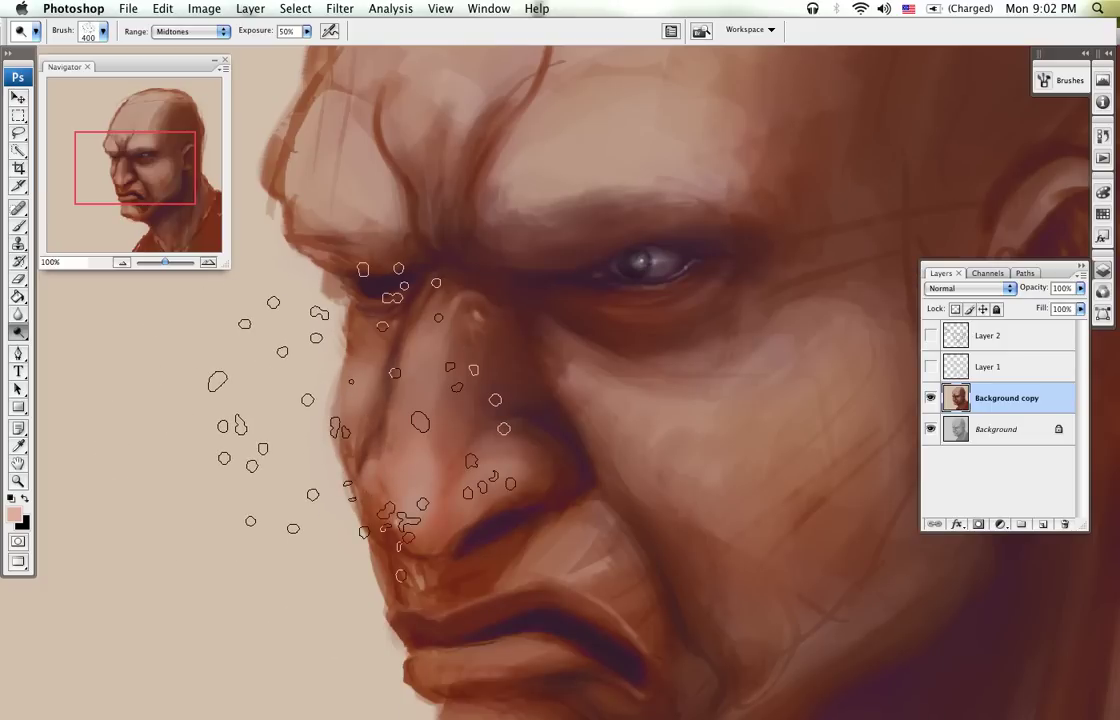
Step: Reduce the speckled brush to 125 px and dodge pore texture onto the nose
{"action": "key", "text": "bracketleft"}
{"action": "key", "text": "bracketleft"}
{"action": "key", "text": "bracketleft"}
{"action": "key", "text": "bracketleft"}
{"action": "key", "text": "bracketleft"}
{"action": "key", "text": "bracketleft"}
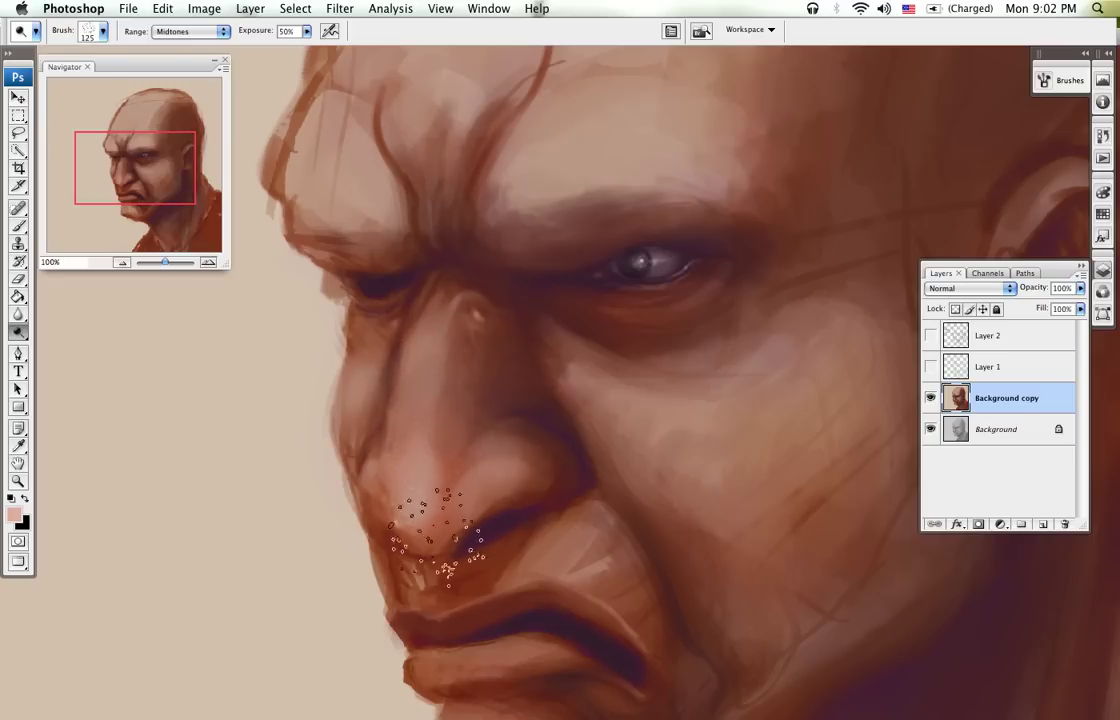
Step: Dodge speckled skin texture onto the near cheek with a 200 px brush, and return the brush to 125 px
{"action": "key", "text": "bracketright"}
{"action": "key", "text": "bracketright"}
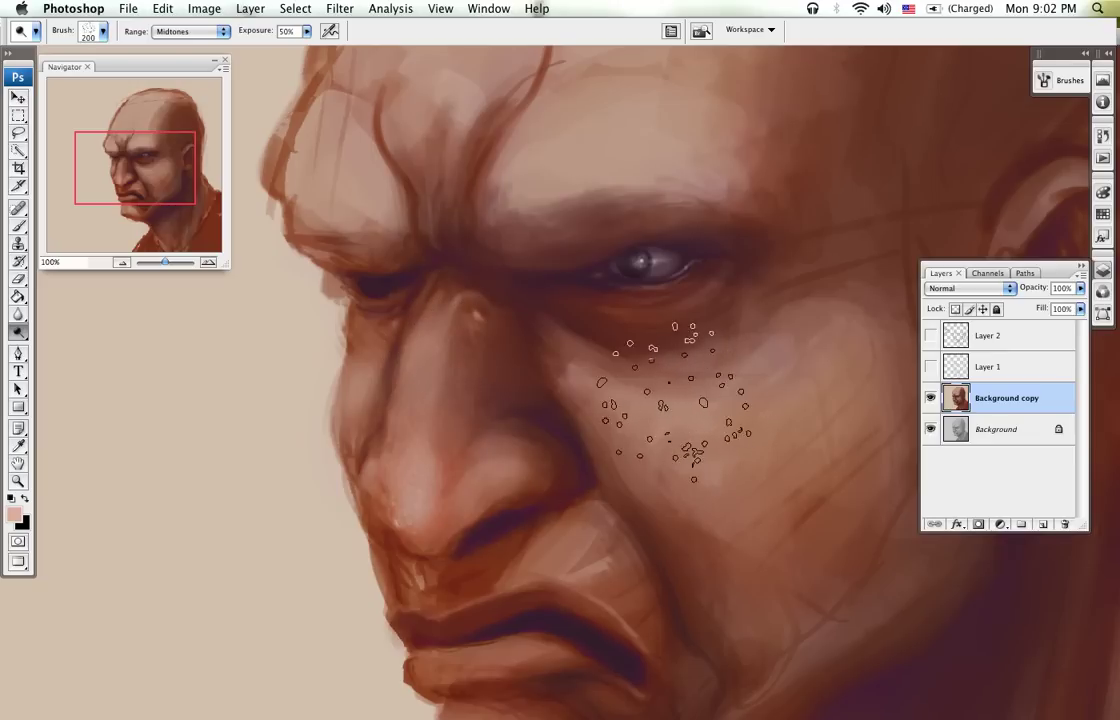
{"action": "key", "text": "bracketleft"}
{"action": "key", "text": "bracketleft"}
Step: Keep the Dodge range at Midtones and add speckled skin texture to the area above the mouth
{"action": "left_click_drag", "start_coordinate": [18, 331], "coordinate": [63, 330]}
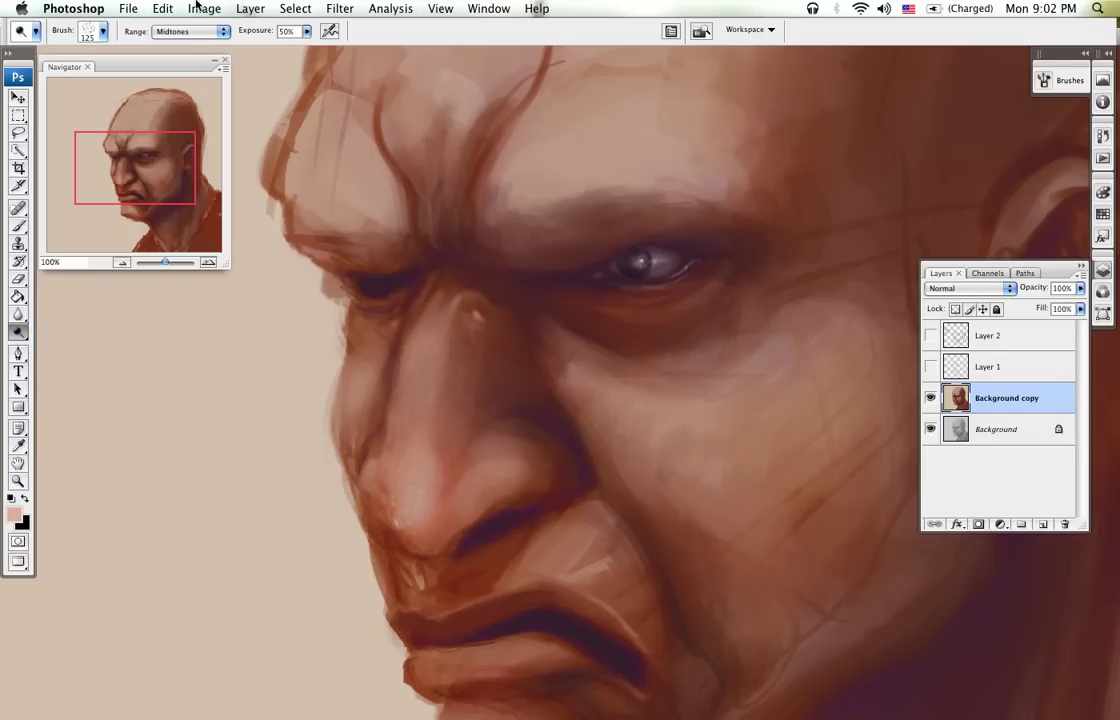
{"action": "left_click", "coordinate": [201, 35]}
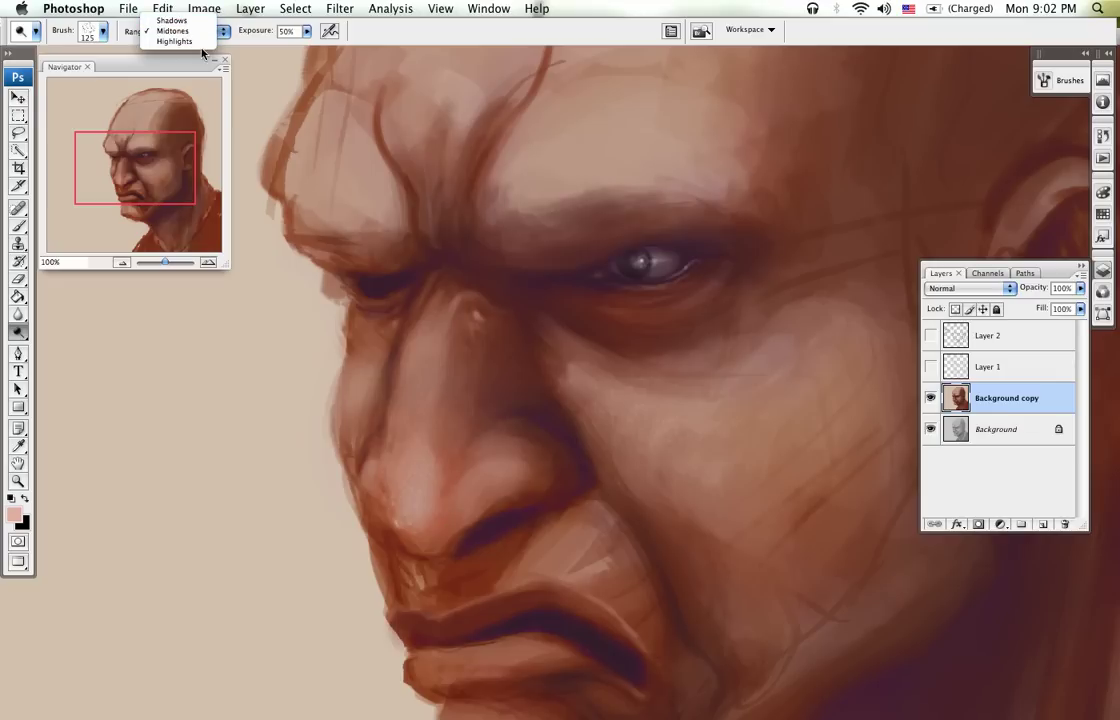
{"action": "left_click", "coordinate": [201, 33]}
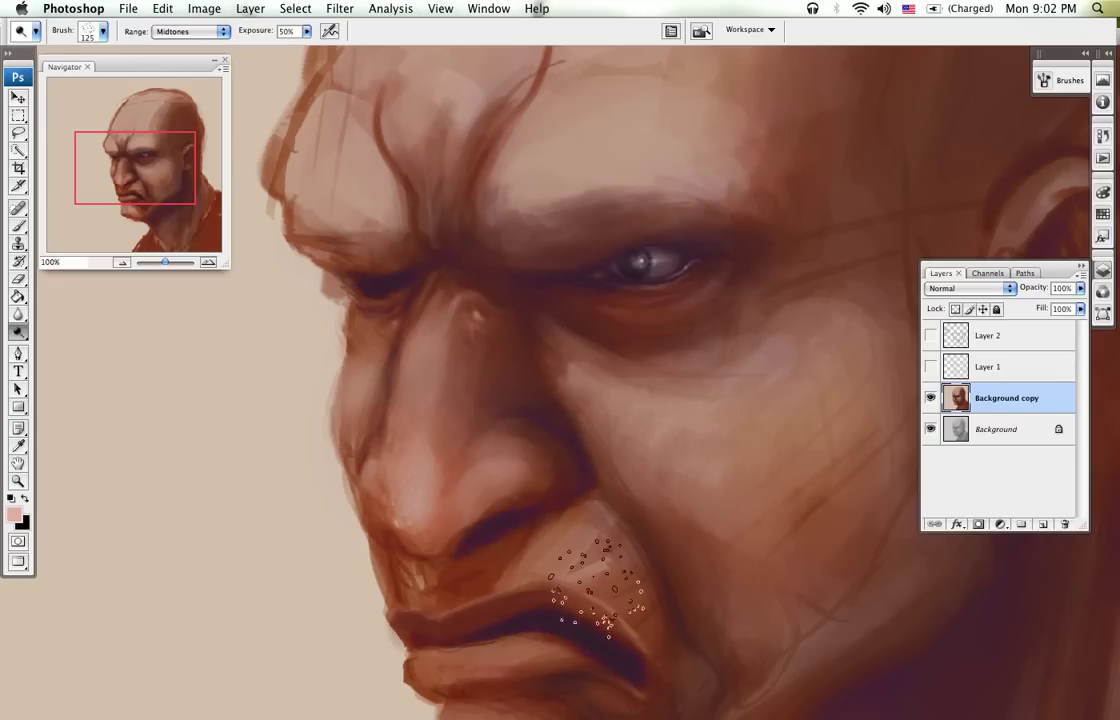
{"action": "left_click_drag", "start_coordinate": [600, 585], "coordinate": [516, 380]}
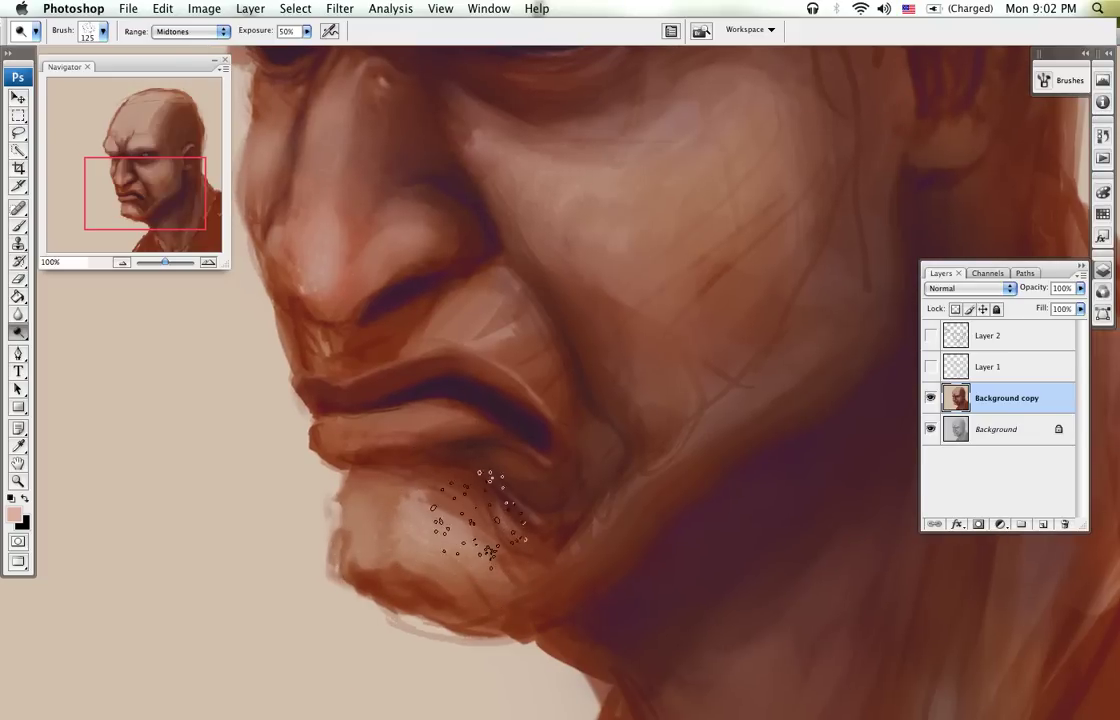
Step: Enlarge the speckled Dodge brush to 300 px and dodge skin texture onto the forehead
{"action": "left_click_drag", "start_coordinate": [538, 332], "coordinate": [596, 566]}
{"action": "left_click_drag", "start_coordinate": [627, 432], "coordinate": [672, 552]}
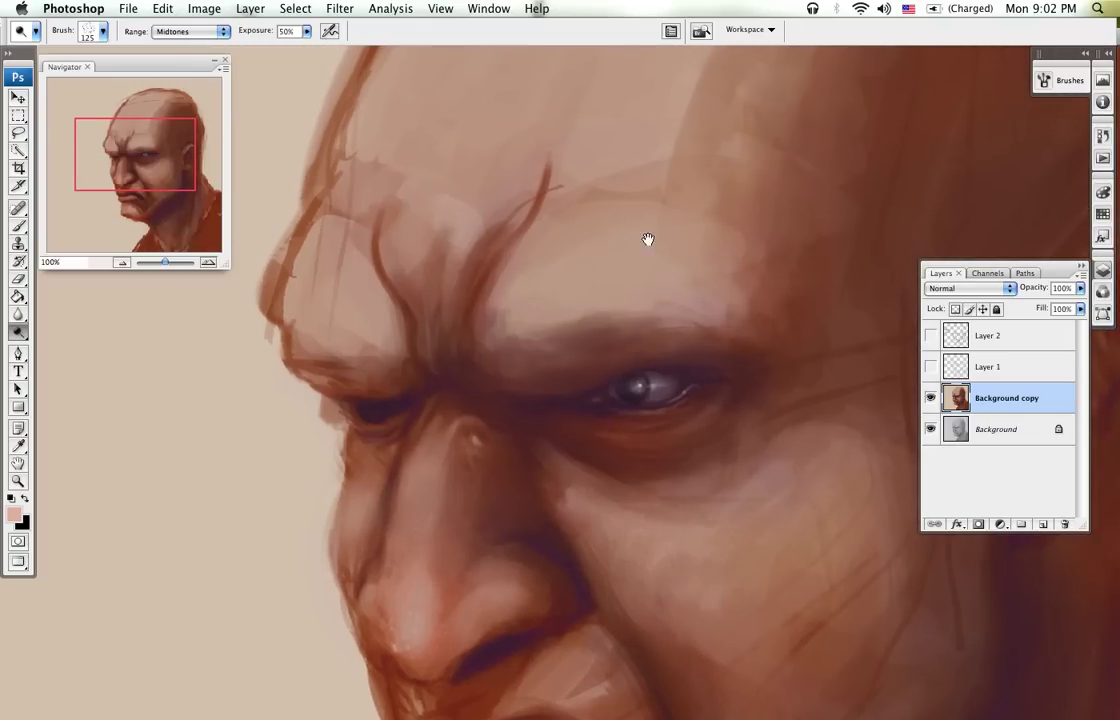
{"action": "left_click_drag", "start_coordinate": [648, 240], "coordinate": [635, 376]}
{"action": "scroll", "coordinate": [530, 430], "scroll_direction": "up", "scroll_amount": 4}
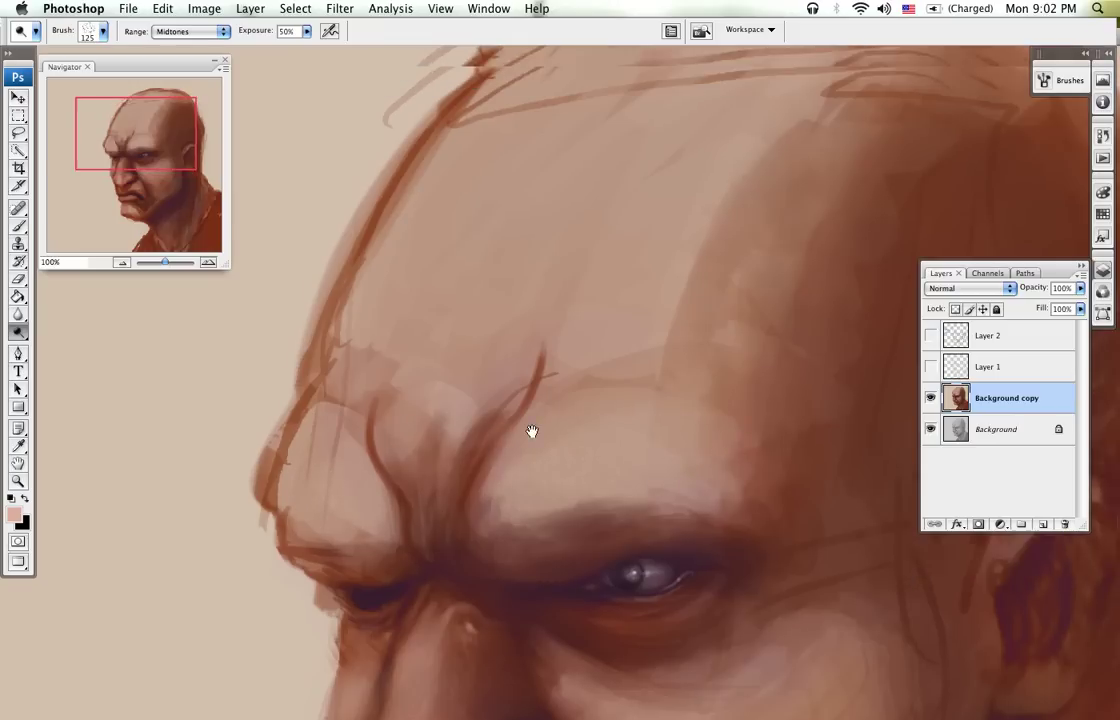
{"action": "key", "text": "bracketright"}
{"action": "key", "text": "bracketright"}
{"action": "key", "text": "bracketright"}
{"action": "key", "text": "bracketright"}
{"action": "key", "text": "bracketright"}
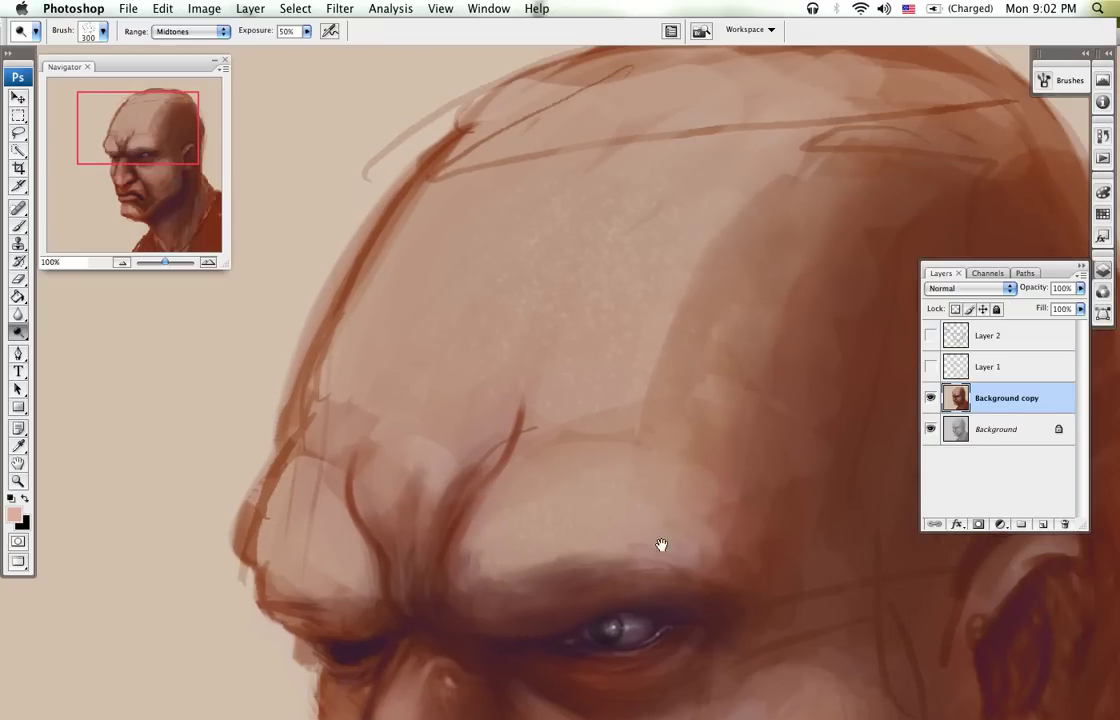
Step: Switch to the Burn tool, load the 400 px speckled brush tip and burn pore texture onto the near cheek
{"action": "left_click_drag", "start_coordinate": [624, 668], "coordinate": [561, 288]}
{"action": "left_click_drag", "start_coordinate": [630, 421], "coordinate": [667, 335]}
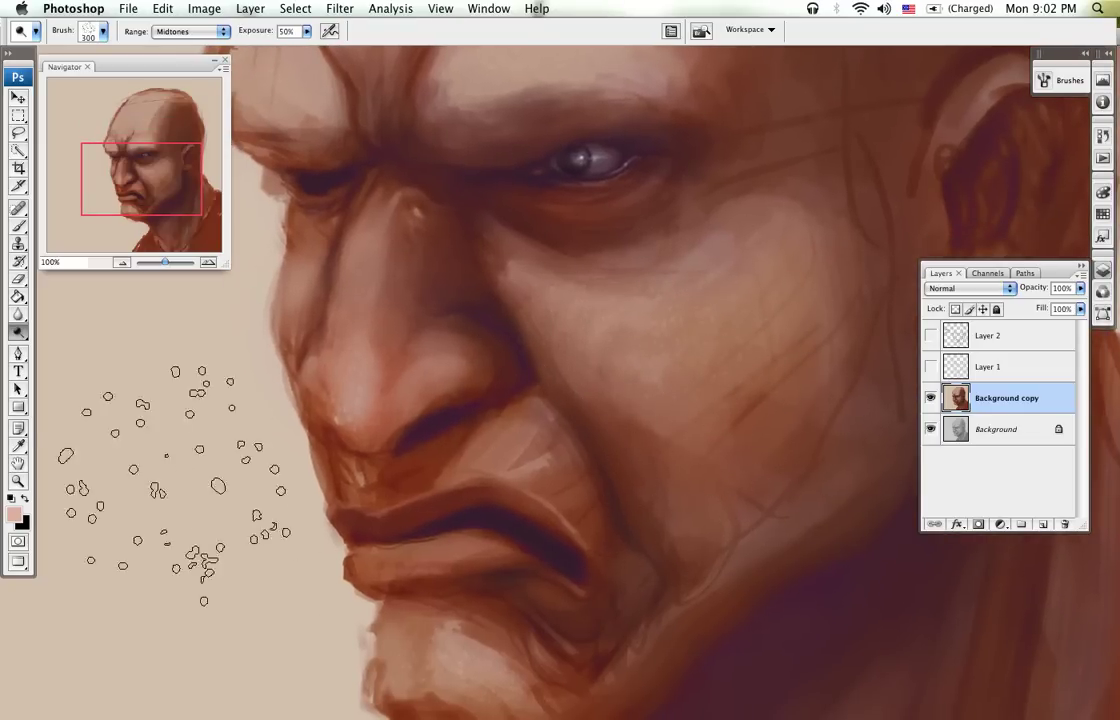
{"action": "left_click_drag", "start_coordinate": [18, 331], "coordinate": [80, 345]}
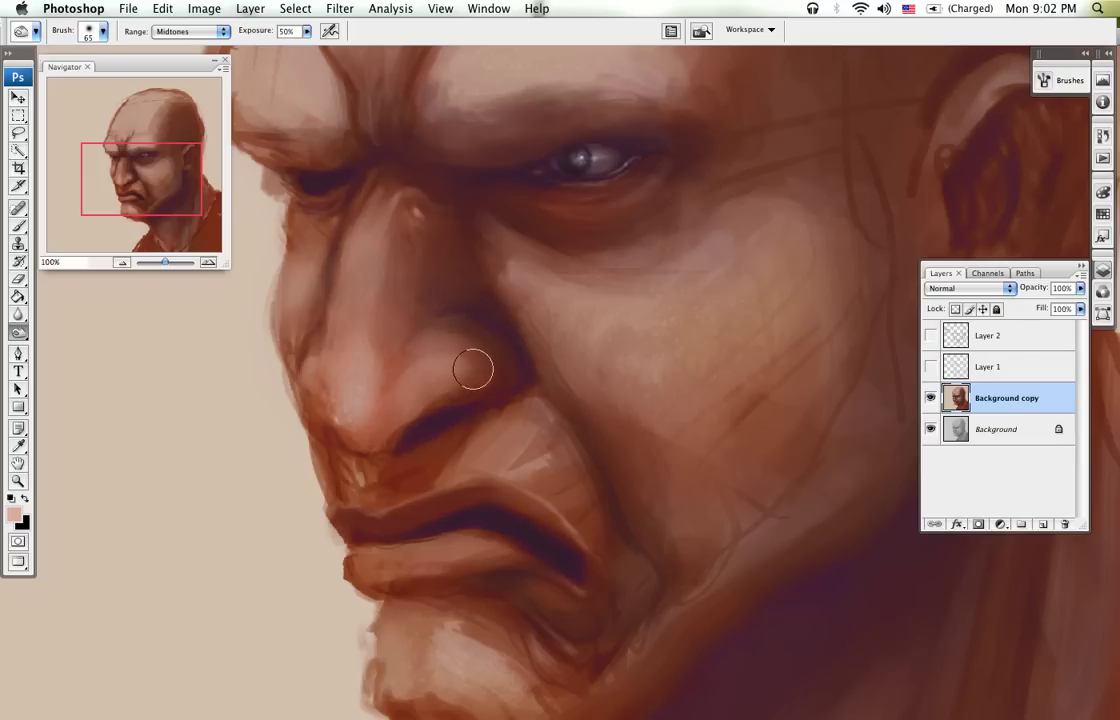
{"action": "right_click", "coordinate": [498, 368]}
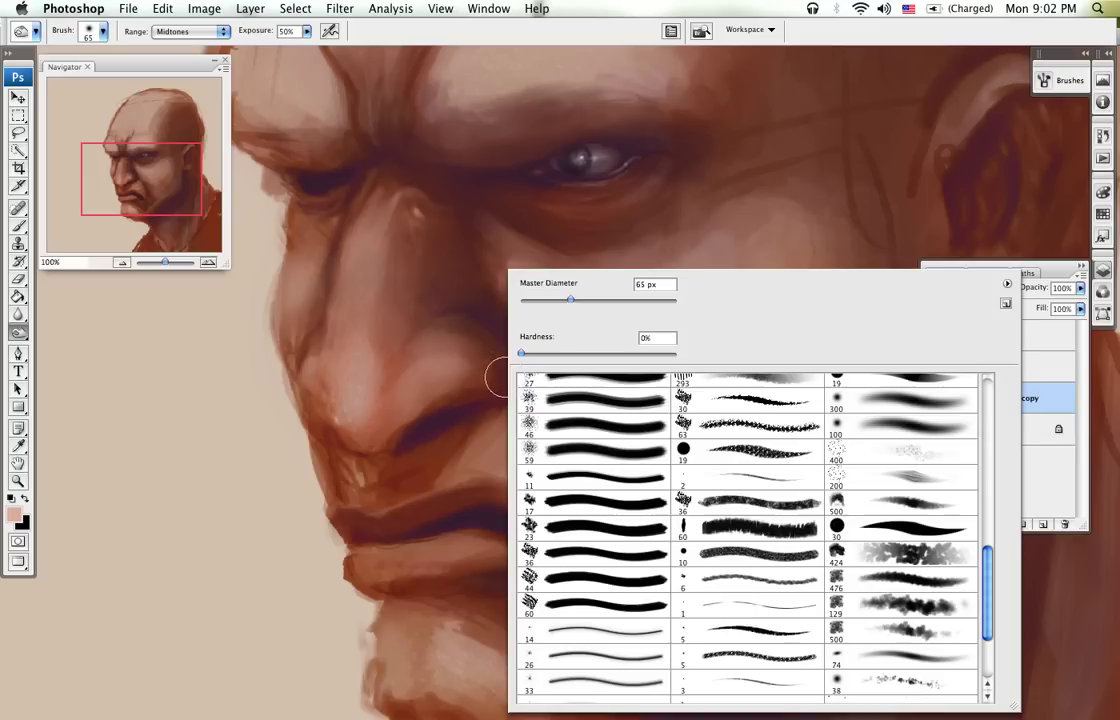
{"action": "left_click", "coordinate": [889, 454]}
{"action": "key", "text": "Return"}
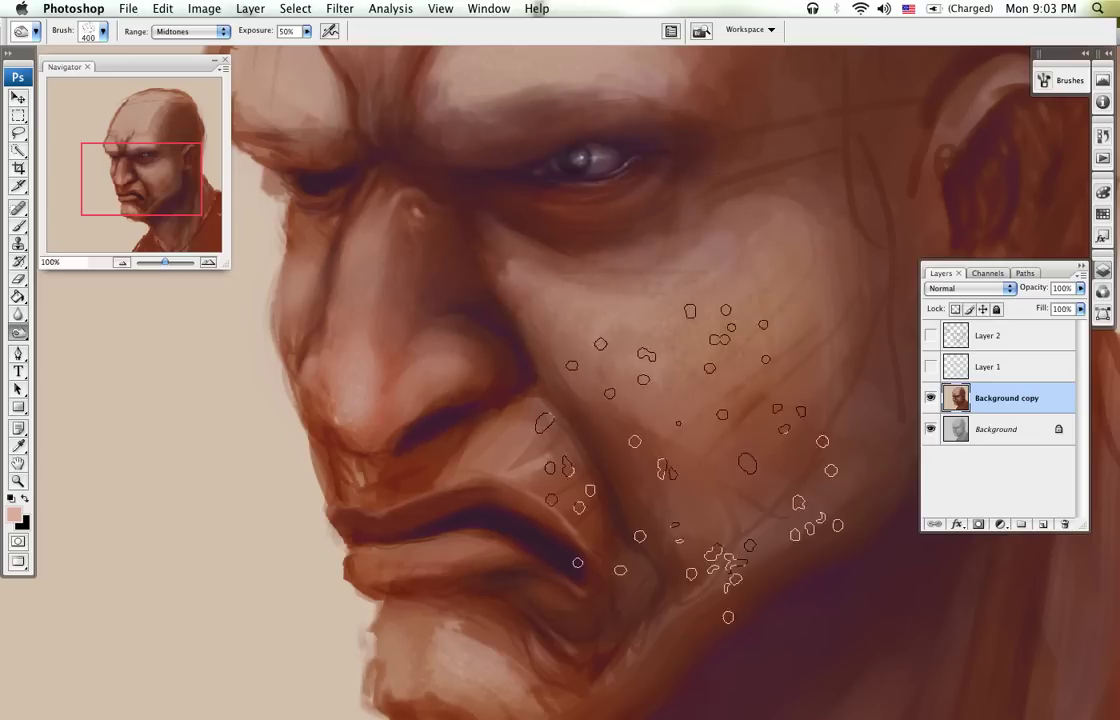
{"action": "left_click_drag", "start_coordinate": [784, 284], "coordinate": [734, 404]}
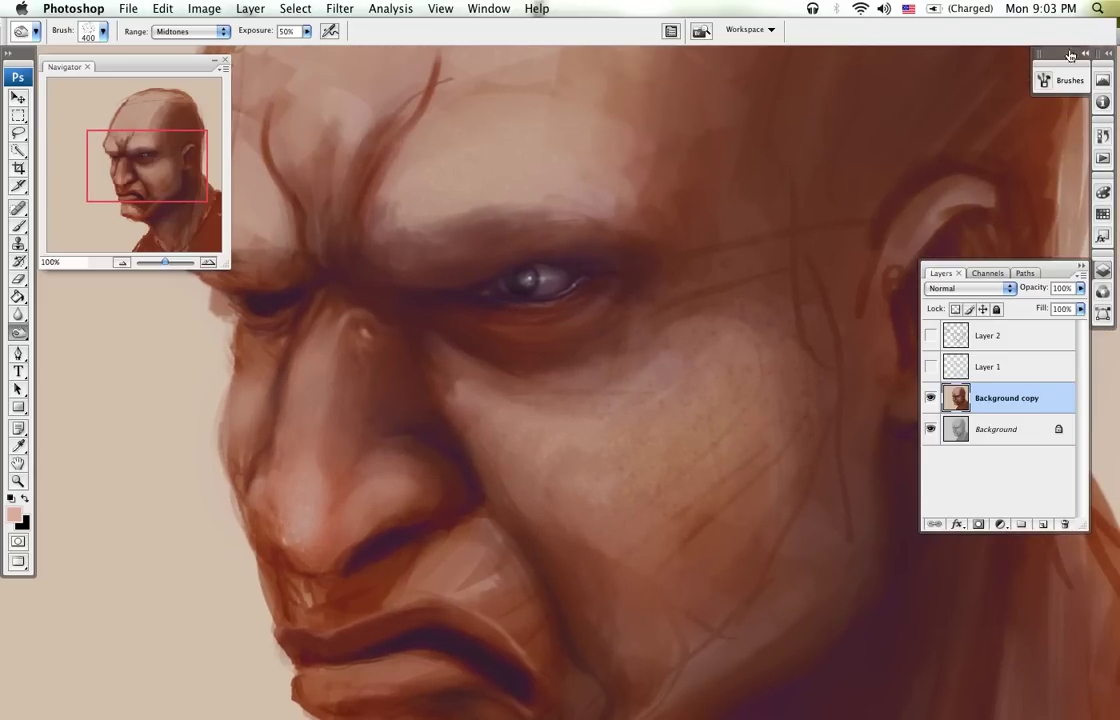
Step: Step back two burn strokes in the document history
{"action": "left_click", "coordinate": [1102, 137]}
{"action": "left_click_drag", "start_coordinate": [1080, 163], "coordinate": [1078, 198]}
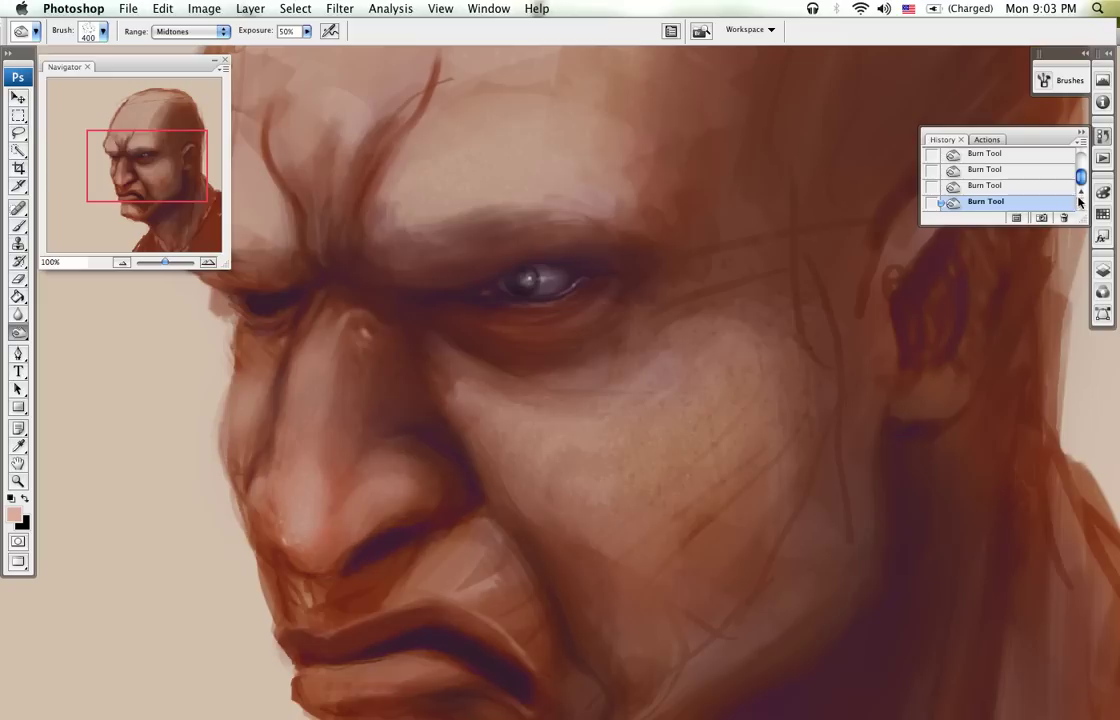
{"action": "left_click", "coordinate": [1033, 185]}
{"action": "left_click", "coordinate": [1031, 169]}
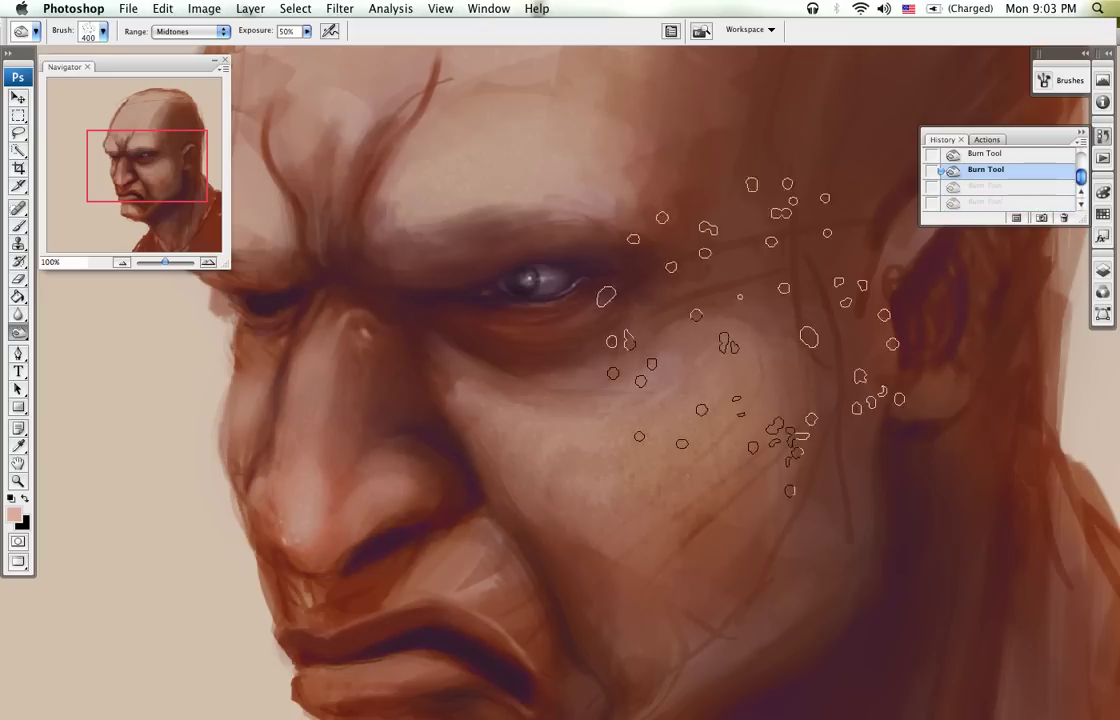
Step: Burn speckled texture onto the outer cheek, temple and shaded side of the skull with the 400 px brush
{"action": "left_click", "coordinate": [770, 342]}
{"action": "scroll", "coordinate": [750, 250], "scroll_direction": "up", "scroll_amount": 5}
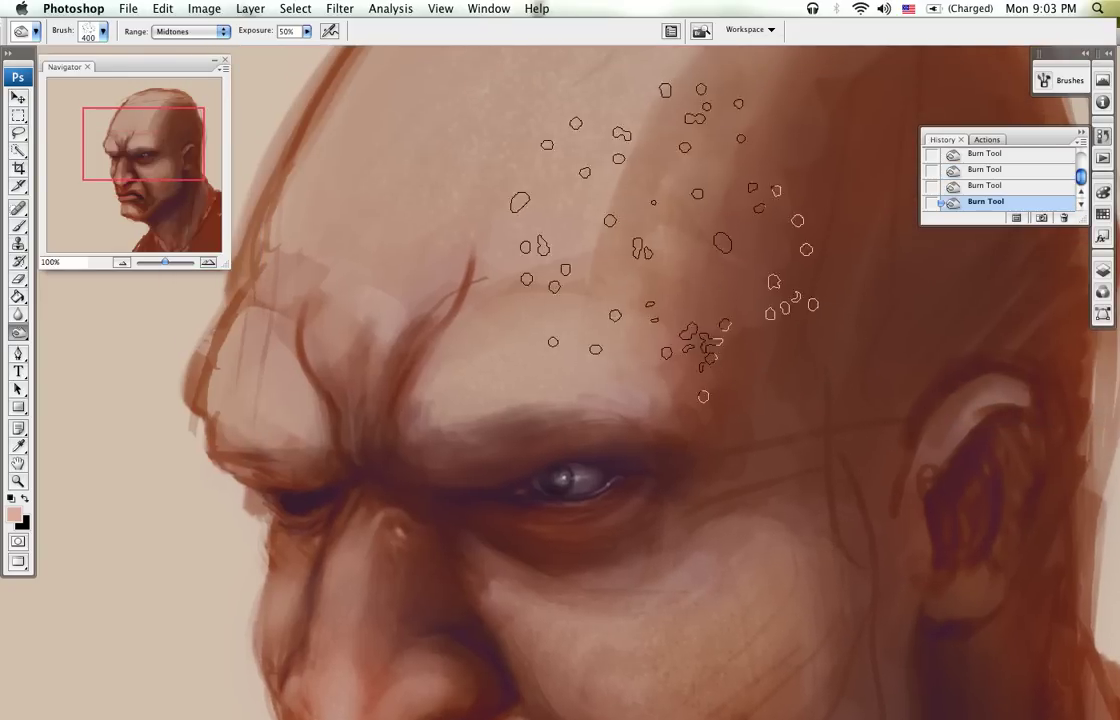
{"action": "key", "text": "z"}
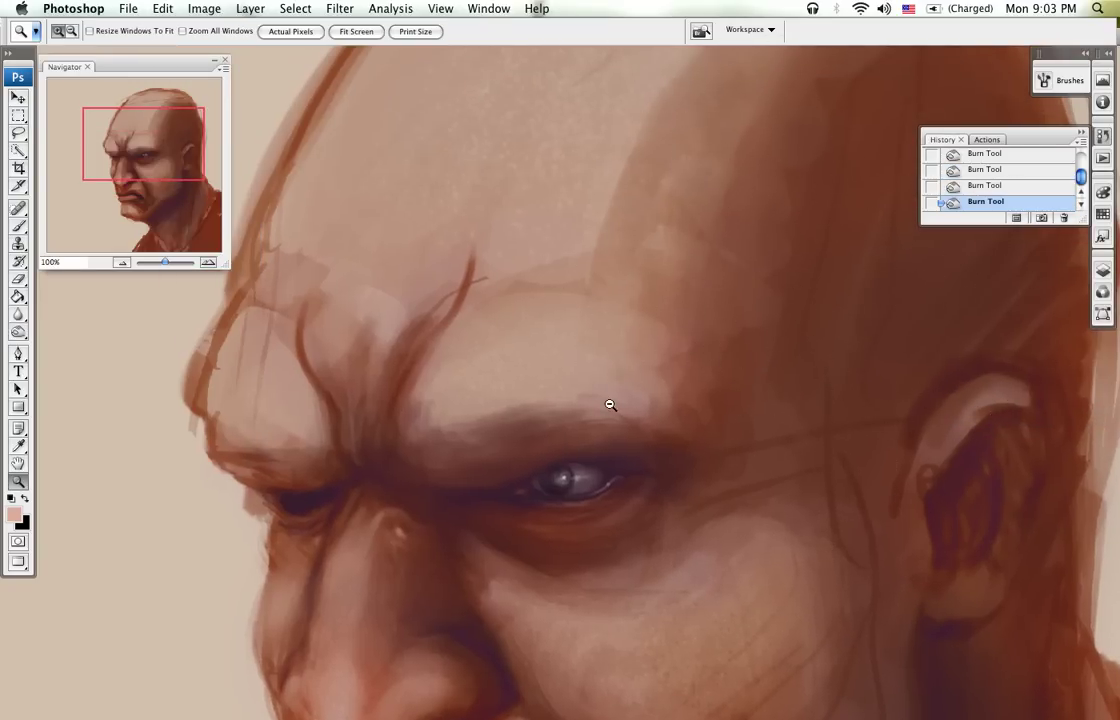
{"action": "left_click", "coordinate": [671, 441], "text": "alt"}
{"action": "left_click", "coordinate": [671, 441], "text": "alt"}
{"action": "mouse_move", "coordinate": [677, 442]}
{"action": "left_mouse_down"}
{"action": "mouse_move", "coordinate": [635, 318]}
{"action": "mouse_move", "coordinate": [639, 332]}
{"action": "left_mouse_up"}
{"action": "key", "text": "b"}
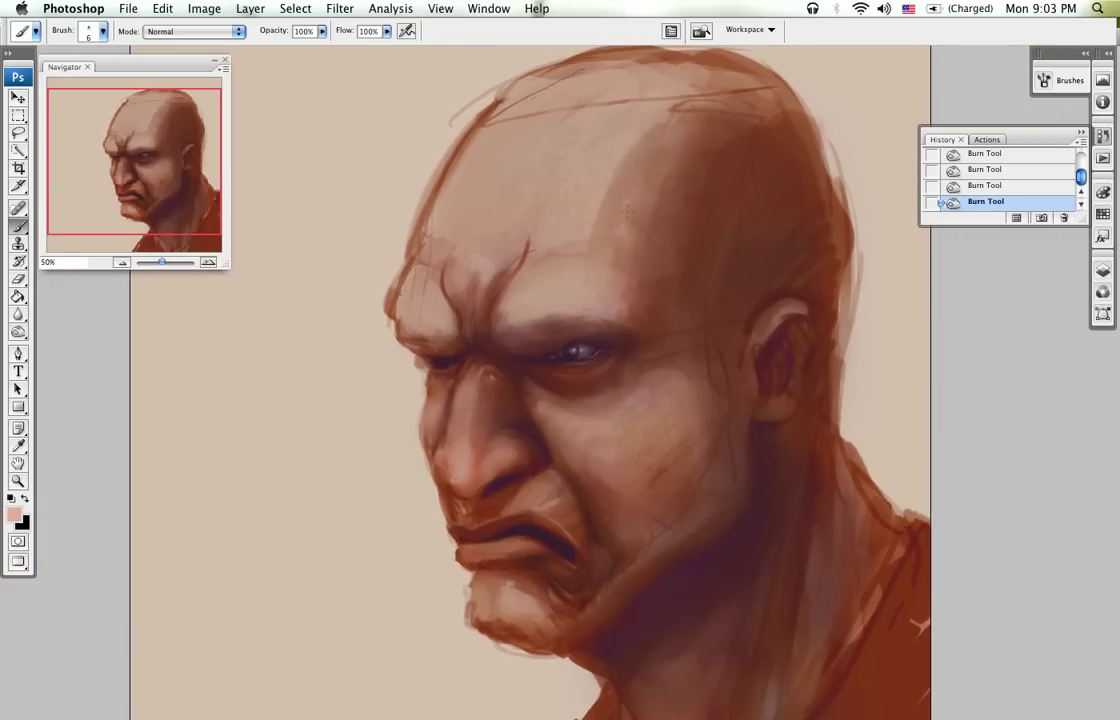
{"action": "key", "text": "e"}
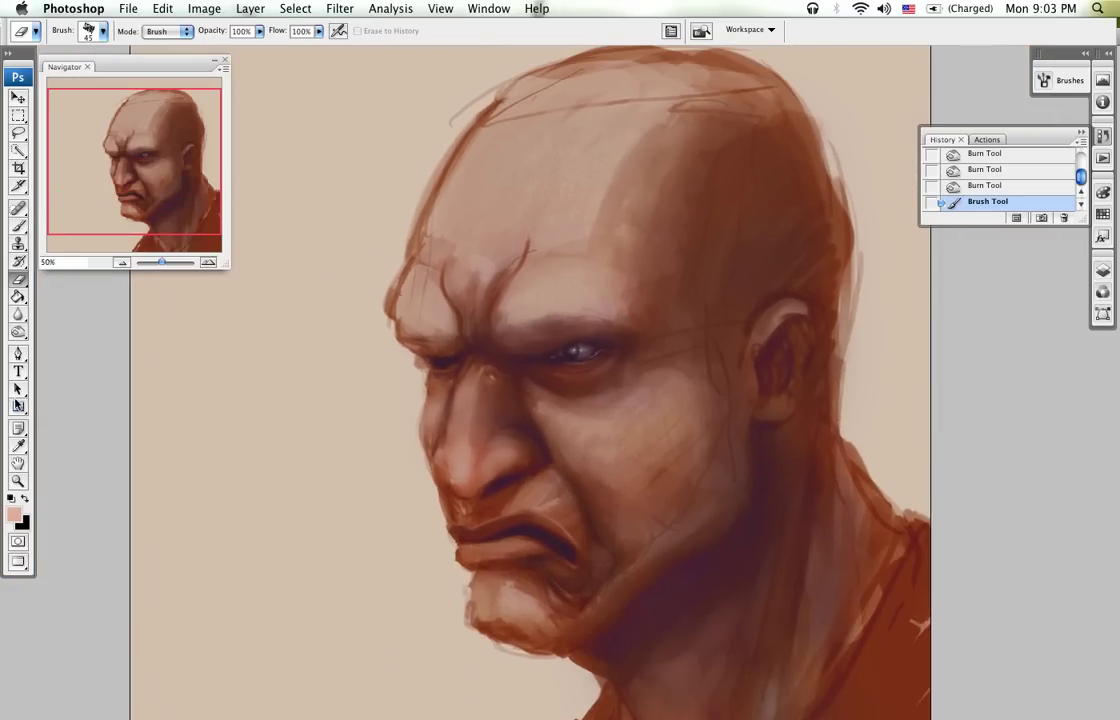
{"action": "key", "text": "o"}
{"action": "left_click_drag", "start_coordinate": [628, 115], "coordinate": [678, 206]}
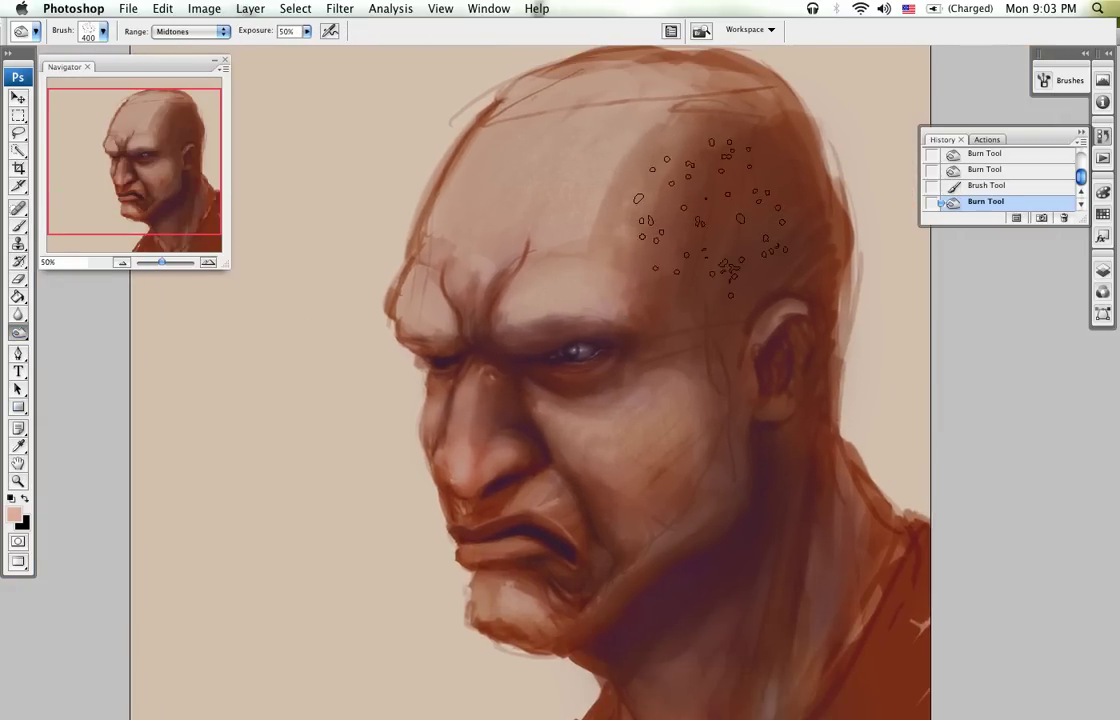
{"action": "mouse_move", "coordinate": [717, 255]}
{"action": "left_mouse_down"}
{"action": "mouse_move", "coordinate": [689, 175]}
{"action": "mouse_move", "coordinate": [656, 180]}
{"action": "mouse_move", "coordinate": [701, 248]}
{"action": "mouse_move", "coordinate": [680, 225]}
{"action": "left_mouse_up"}
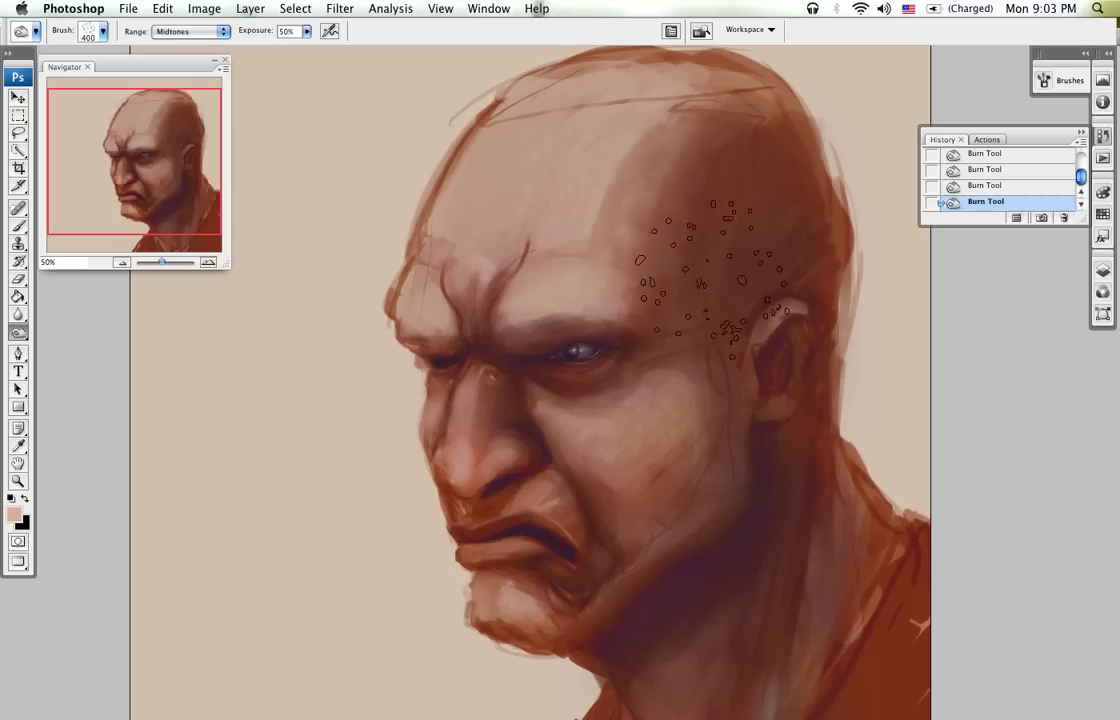
Step: Switch to the Brush tool and load the 200 px textured brush tip
{"action": "key", "text": "b"}
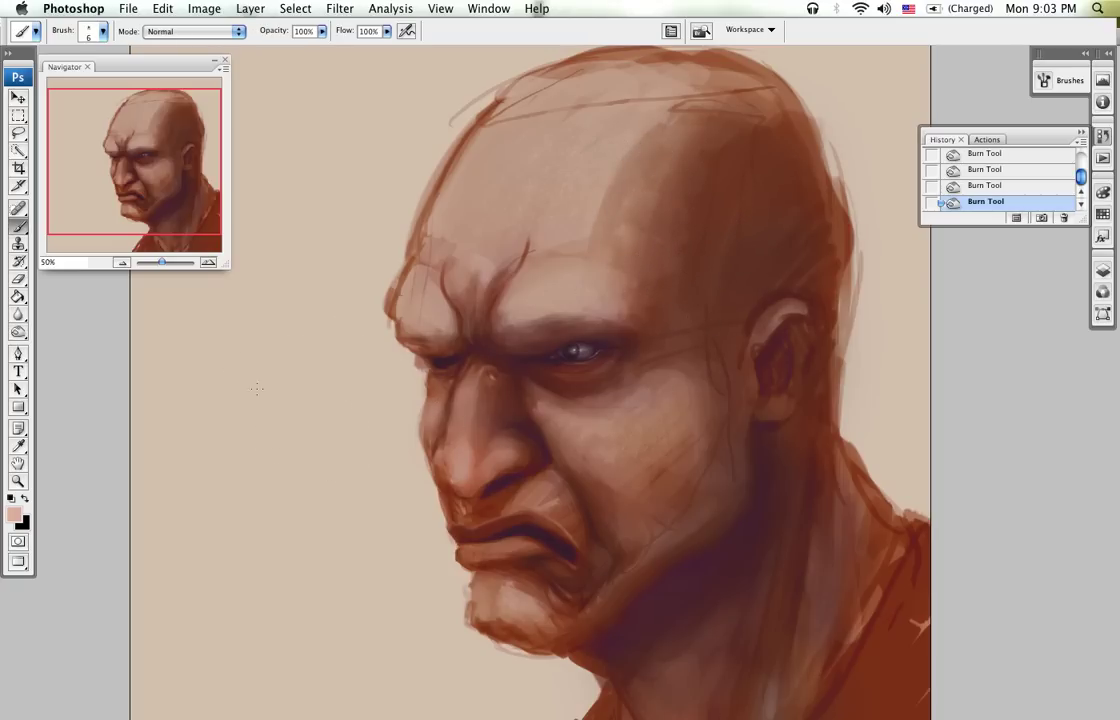
{"action": "right_click", "coordinate": [257, 382]}
{"action": "scroll", "coordinate": [745, 565], "scroll_direction": "up", "scroll_amount": 8}
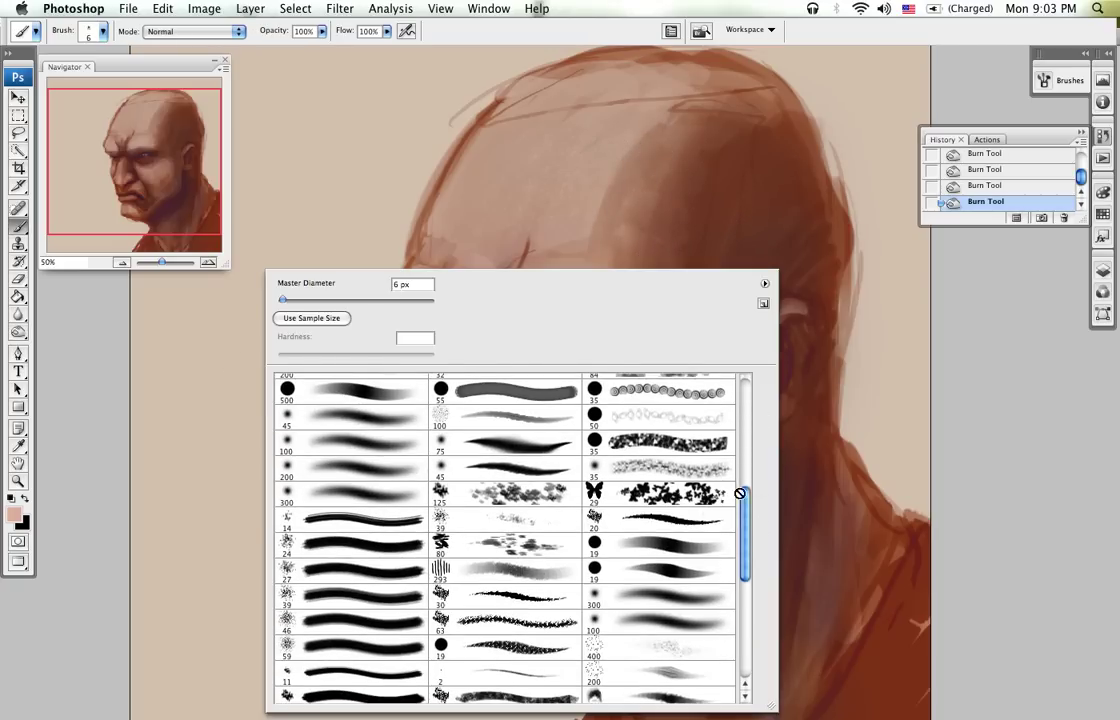
{"action": "scroll", "coordinate": [740, 493], "scroll_direction": "up", "scroll_amount": 8}
{"action": "left_click", "coordinate": [361, 586]}
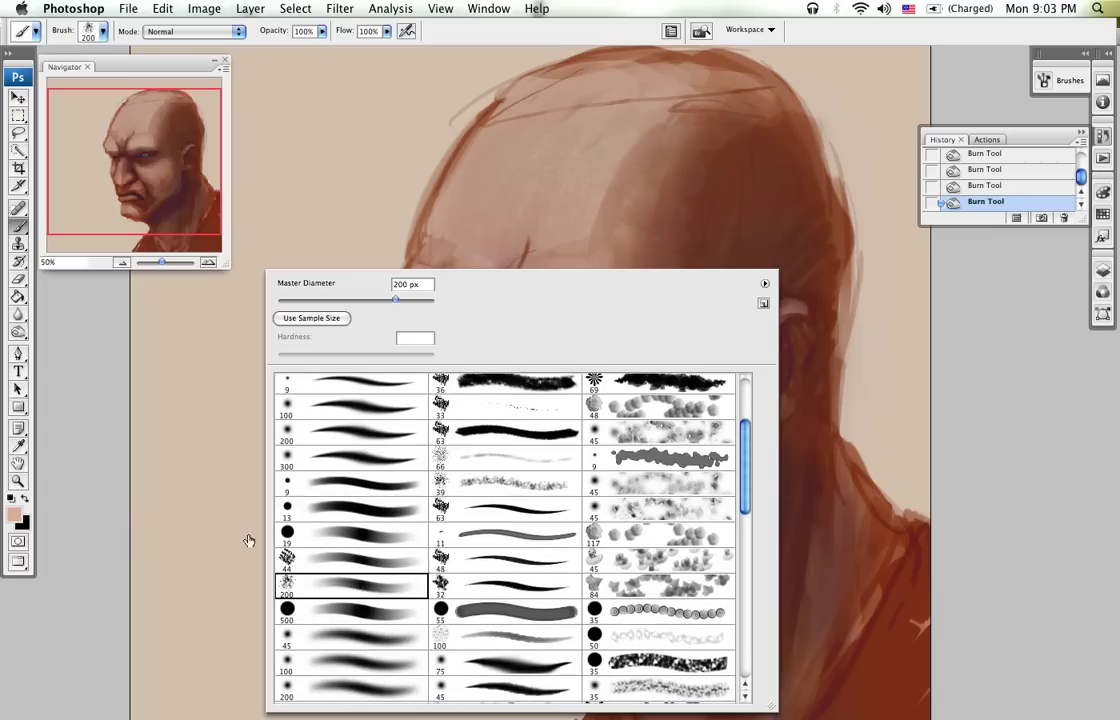
{"action": "left_click", "coordinate": [165, 496]}
Step: Sample the beige background, reduce the brush to 45 px and trim the outline of the forehead, brow and chin
{"action": "left_click", "coordinate": [338, 236], "text": "alt"}
{"action": "key", "text": "bracketleft"}
{"action": "key", "text": "bracketleft"}
{"action": "key", "text": "bracketleft"}
{"action": "key", "text": "bracketleft"}
{"action": "key", "text": "bracketleft"}
{"action": "key", "text": "bracketleft"}
{"action": "key", "text": "bracketleft"}
{"action": "key", "text": "bracketleft"}
{"action": "mouse_move", "coordinate": [495, 76]}
{"action": "left_mouse_down"}
{"action": "mouse_move", "coordinate": [432, 170]}
{"action": "mouse_move", "coordinate": [500, 82]}
{"action": "mouse_move", "coordinate": [408, 232]}
{"action": "mouse_move", "coordinate": [392, 281]}
{"action": "mouse_move", "coordinate": [420, 210]}
{"action": "mouse_move", "coordinate": [405, 245]}
{"action": "mouse_move", "coordinate": [401, 228]}
{"action": "mouse_move", "coordinate": [410, 216]}
{"action": "mouse_move", "coordinate": [405, 245]}
{"action": "left_mouse_up"}
{"action": "left_click_drag", "start_coordinate": [420, 218], "coordinate": [385, 307]}
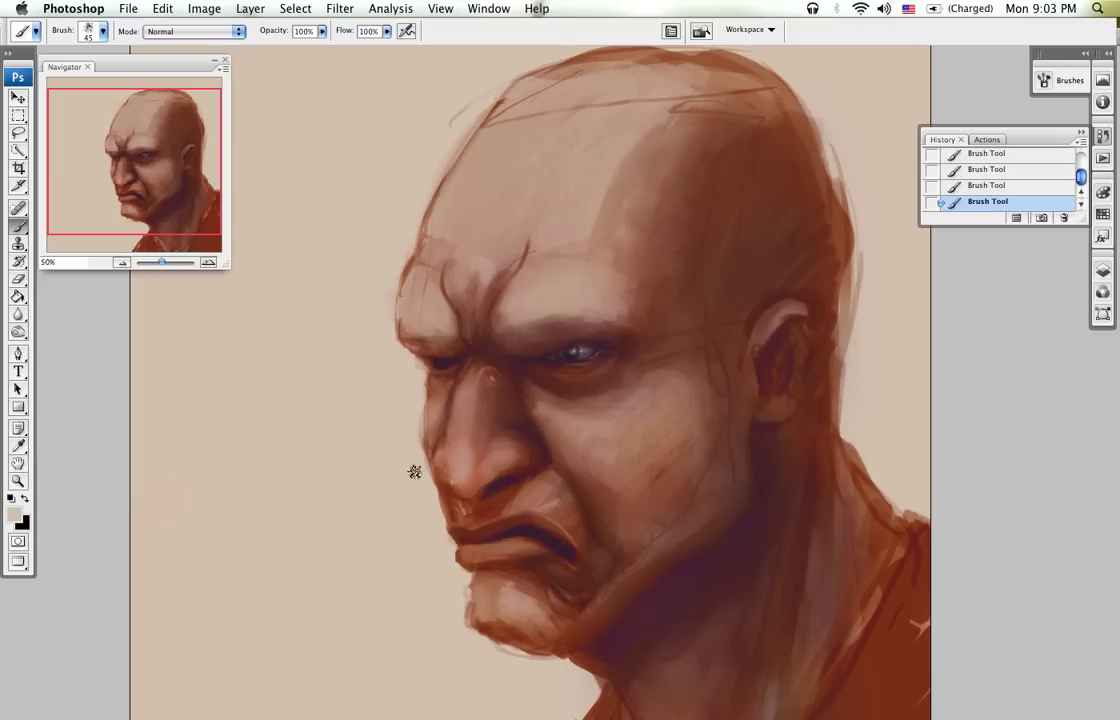
{"action": "mouse_move", "coordinate": [462, 590]}
{"action": "left_mouse_down"}
{"action": "mouse_move", "coordinate": [475, 637]}
{"action": "mouse_move", "coordinate": [515, 646]}
{"action": "left_mouse_up"}
{"action": "key", "text": "super+z"}
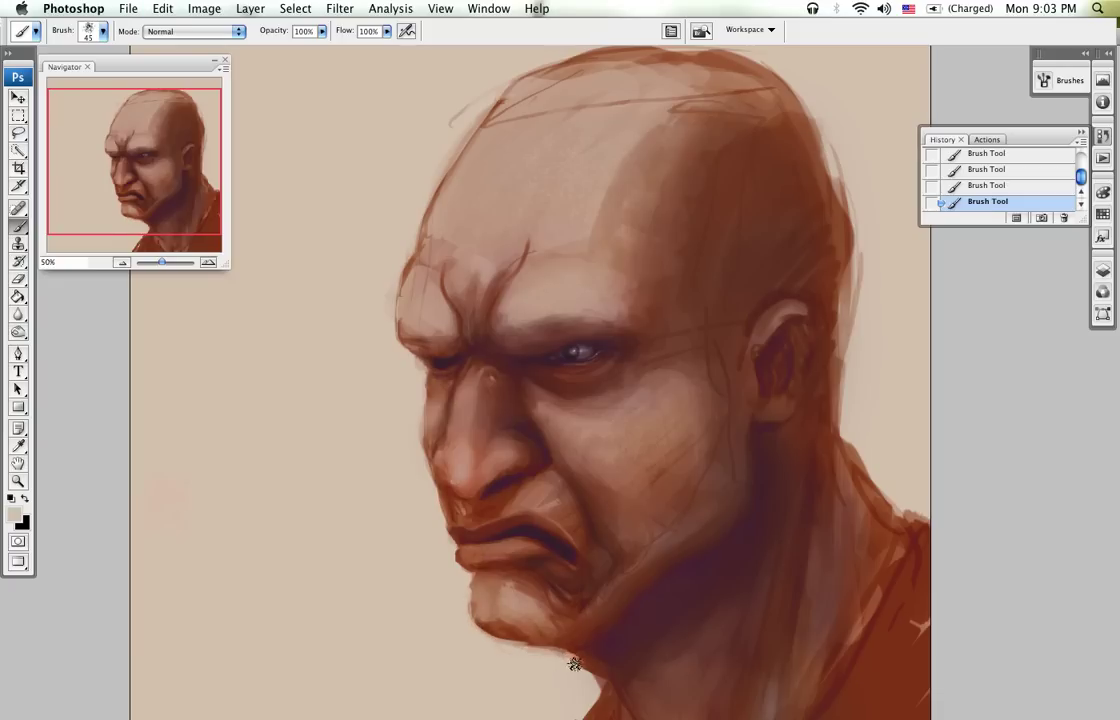
Step: Sample the dark shadow tone below the jaw and paint a shadow stroke down the front of the neck
{"action": "left_click_drag", "start_coordinate": [667, 475], "coordinate": [622, 325]}
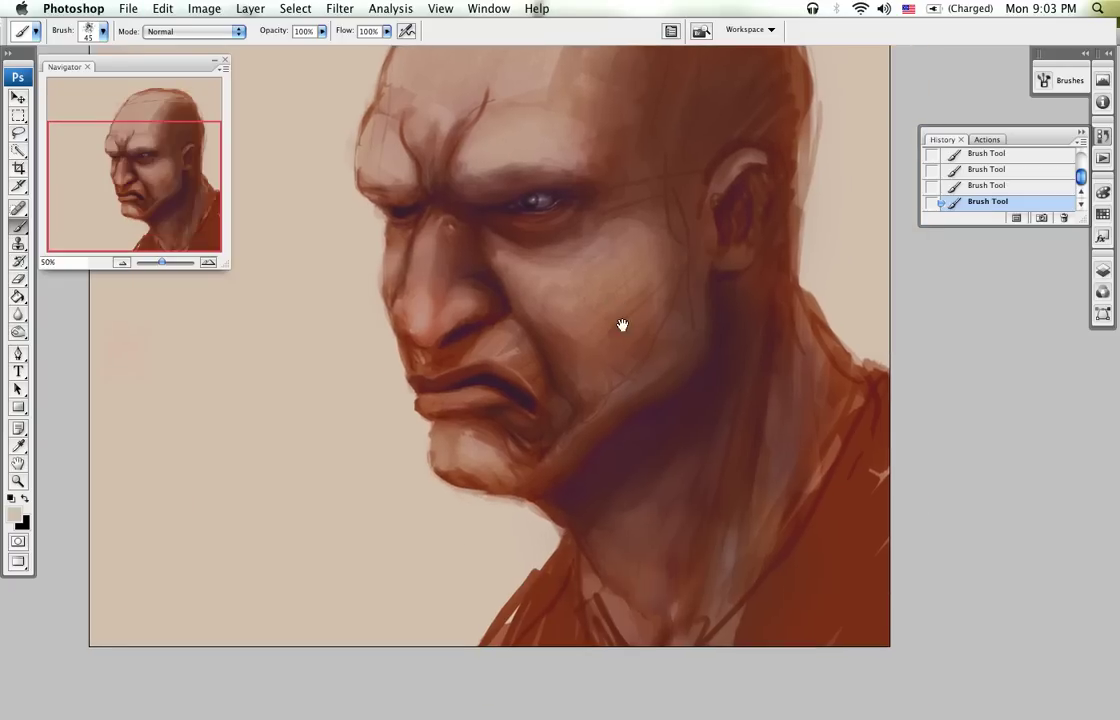
{"action": "left_click", "coordinate": [567, 533], "text": "alt"}
{"action": "mouse_move", "coordinate": [588, 546]}
{"action": "left_mouse_down"}
{"action": "mouse_move", "coordinate": [647, 587]}
{"action": "mouse_move", "coordinate": [605, 561]}
{"action": "mouse_move", "coordinate": [670, 619]}
{"action": "left_mouse_up"}
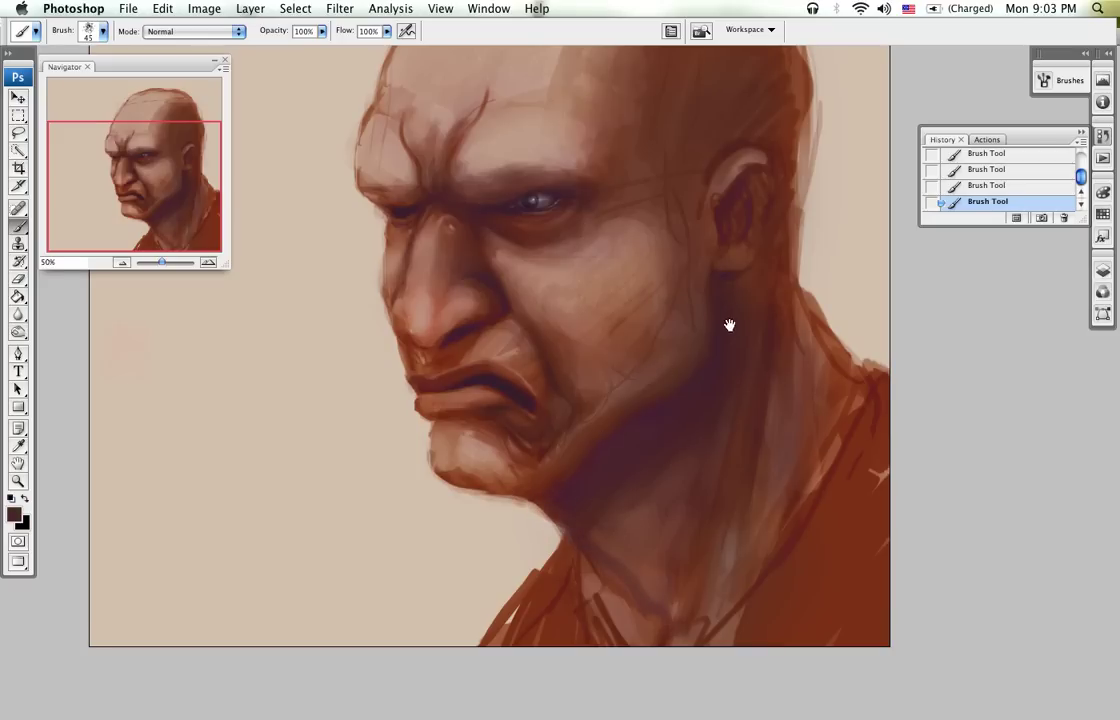
Step: Sample the reddish-brown skin tone and paint over the edge at the back of the head
{"action": "left_click_drag", "start_coordinate": [730, 325], "coordinate": [694, 454]}
{"action": "left_click", "coordinate": [779, 255], "text": "alt"}
{"action": "mouse_move", "coordinate": [780, 256]}
{"action": "left_mouse_down"}
{"action": "mouse_move", "coordinate": [765, 389]}
{"action": "mouse_move", "coordinate": [746, 391]}
{"action": "mouse_move", "coordinate": [761, 248]}
{"action": "left_mouse_up"}
{"action": "left_click", "coordinate": [745, 395], "text": "alt"}
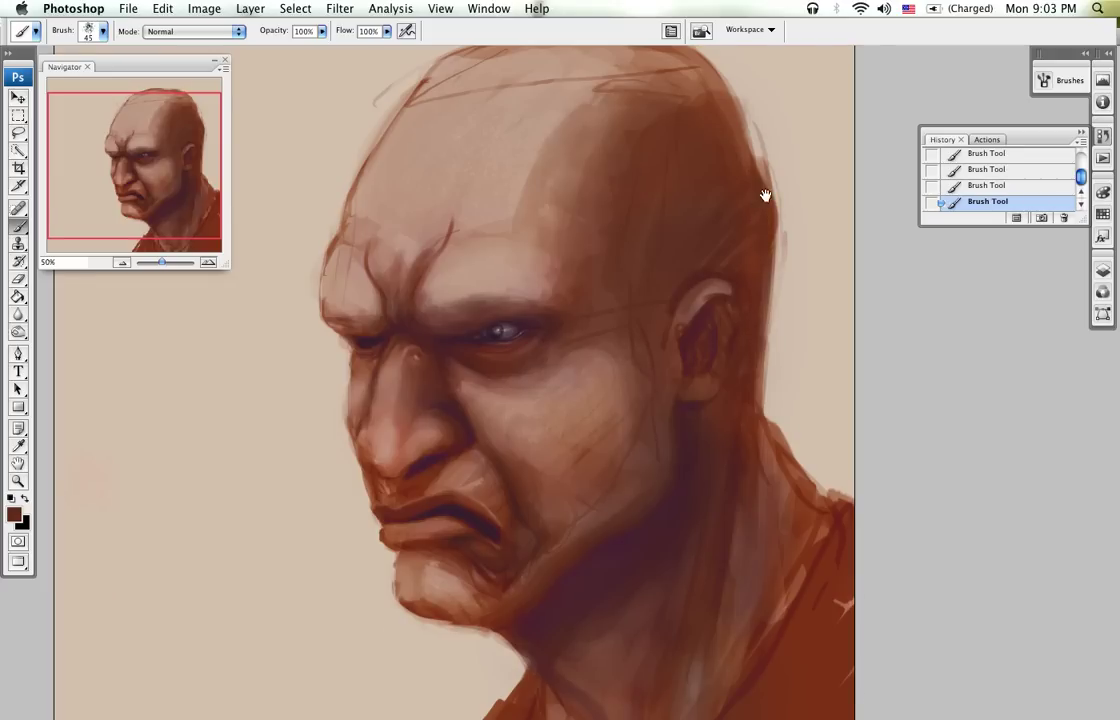
Step: Sample the beige background and trim the outline across the top and upper back of the skull
{"action": "left_click_drag", "start_coordinate": [765, 193], "coordinate": [775, 340]}
{"action": "left_click", "coordinate": [392, 233], "text": "alt"}
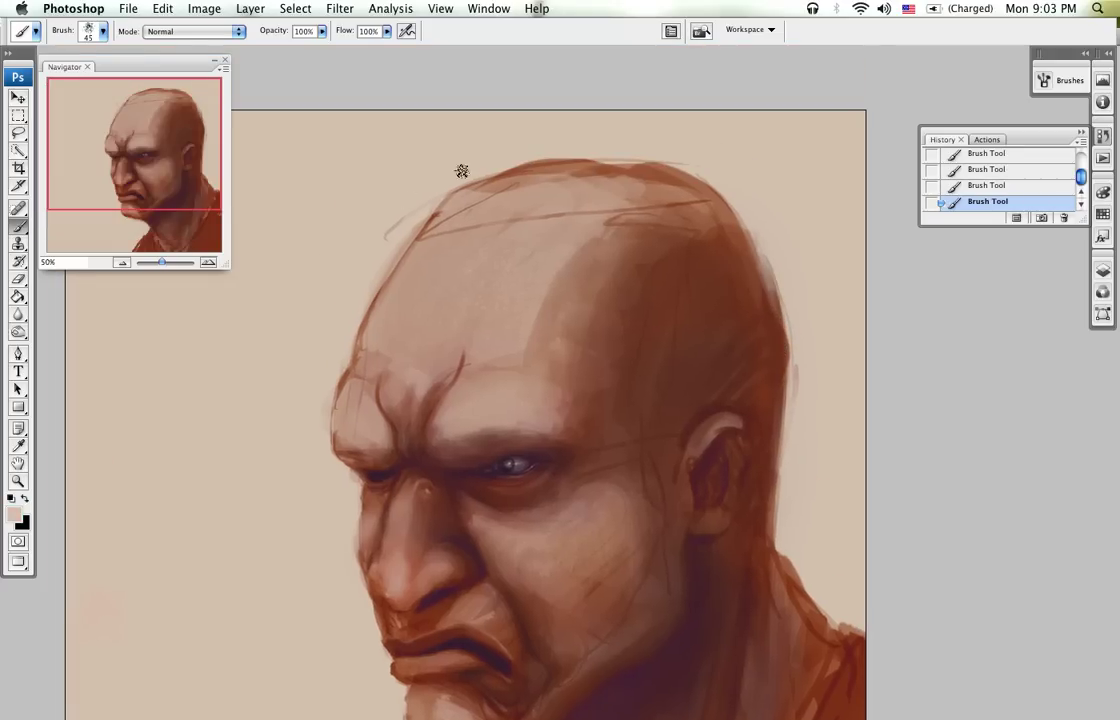
{"action": "scroll", "coordinate": [525, 95], "scroll_direction": "up", "scroll_amount": 1}
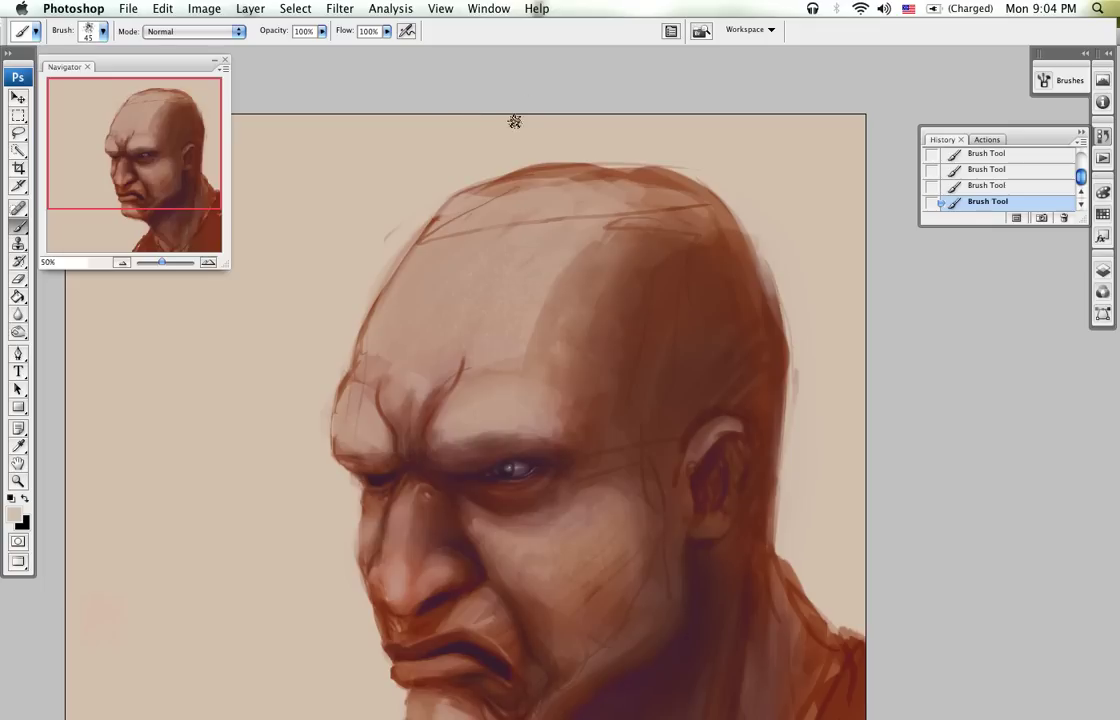
{"action": "mouse_move", "coordinate": [505, 170]}
{"action": "left_mouse_down"}
{"action": "mouse_move", "coordinate": [647, 150]}
{"action": "mouse_move", "coordinate": [688, 162]}
{"action": "left_mouse_up"}
{"action": "left_click_drag", "start_coordinate": [561, 147], "coordinate": [705, 190]}
{"action": "left_click_drag", "start_coordinate": [603, 153], "coordinate": [757, 225]}
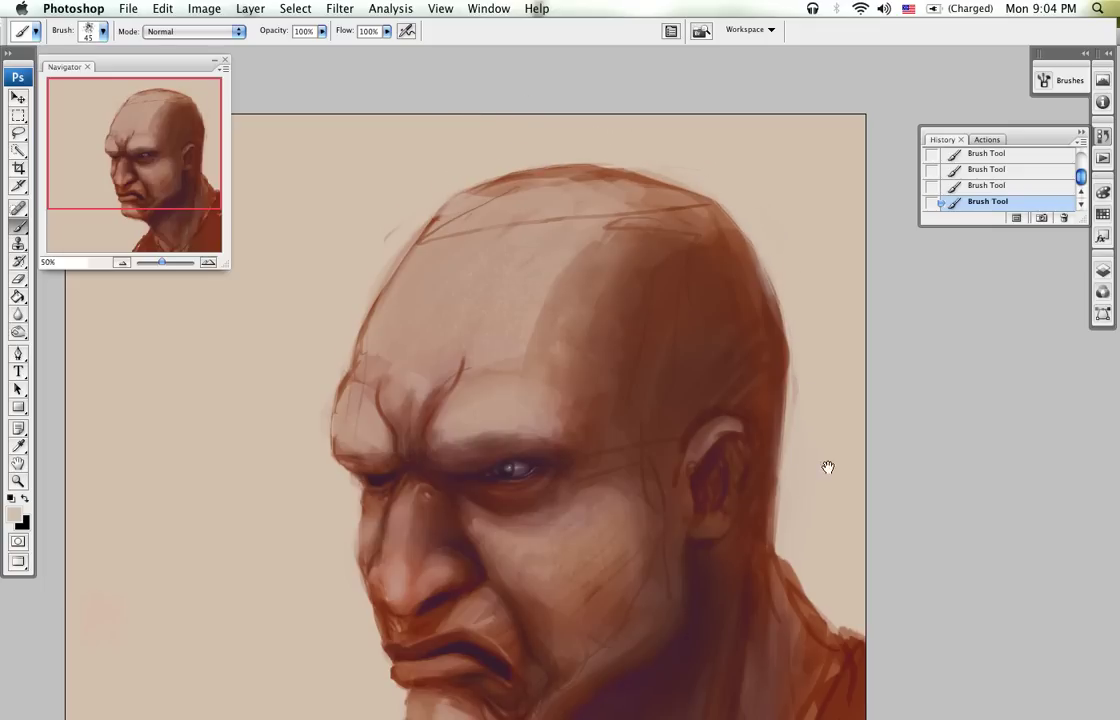
Step: Clean up the outline along the nape and far shoulder with the background colour
{"action": "scroll", "coordinate": [827, 465], "scroll_direction": "down", "scroll_amount": 5}
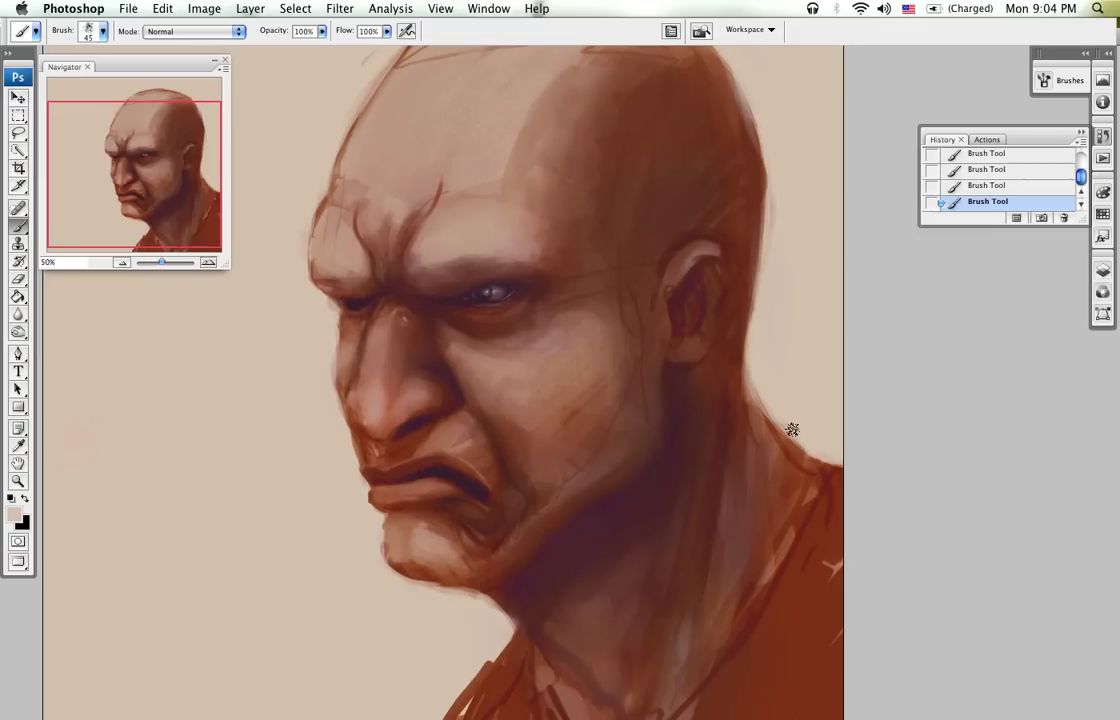
{"action": "left_click_drag", "start_coordinate": [859, 450], "coordinate": [835, 319]}
{"action": "scroll", "coordinate": [835, 319], "scroll_direction": "down", "scroll_amount": 5}
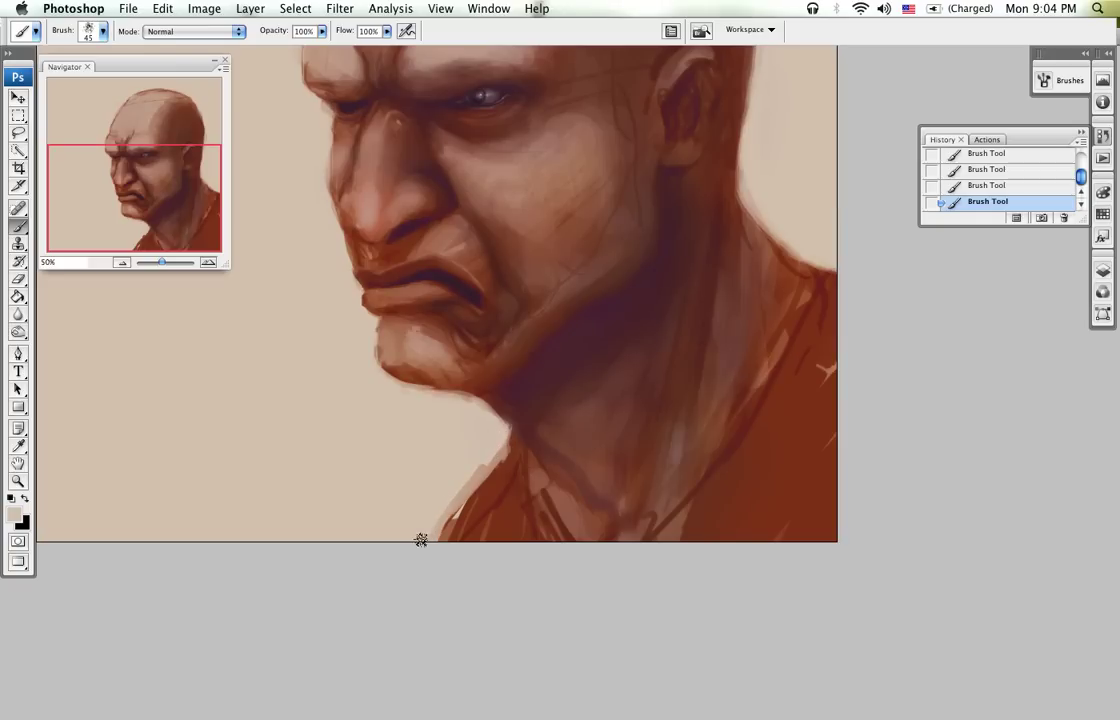
Step: Sample neck skin tones and blend over the sketch lines at the front of the neck
{"action": "left_click", "coordinate": [558, 450], "text": "alt"}
{"action": "left_click_drag", "start_coordinate": [538, 449], "coordinate": [605, 486]}
{"action": "left_click", "coordinate": [540, 432], "text": "alt"}
{"action": "left_click_drag", "start_coordinate": [622, 515], "coordinate": [630, 450]}
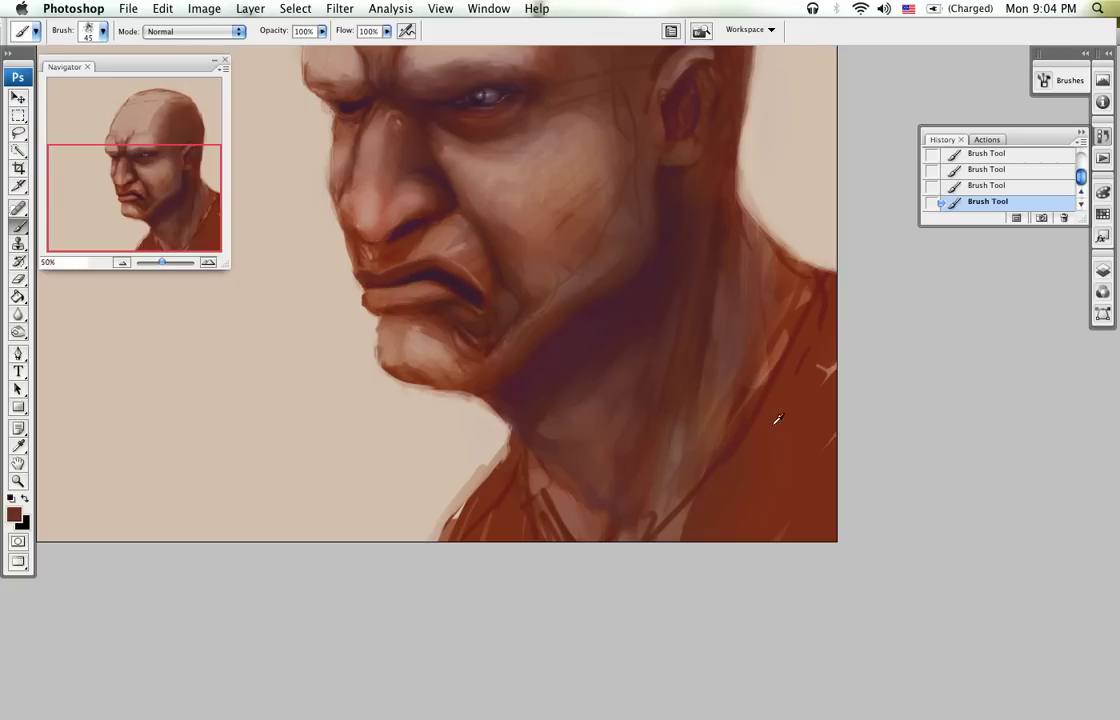
Step: Repaint the shirt as a solid dark purple V-neck, enlarging the brush to 80 px
{"action": "scroll", "coordinate": [663, 531], "scroll_direction": "up", "scroll_amount": 5}
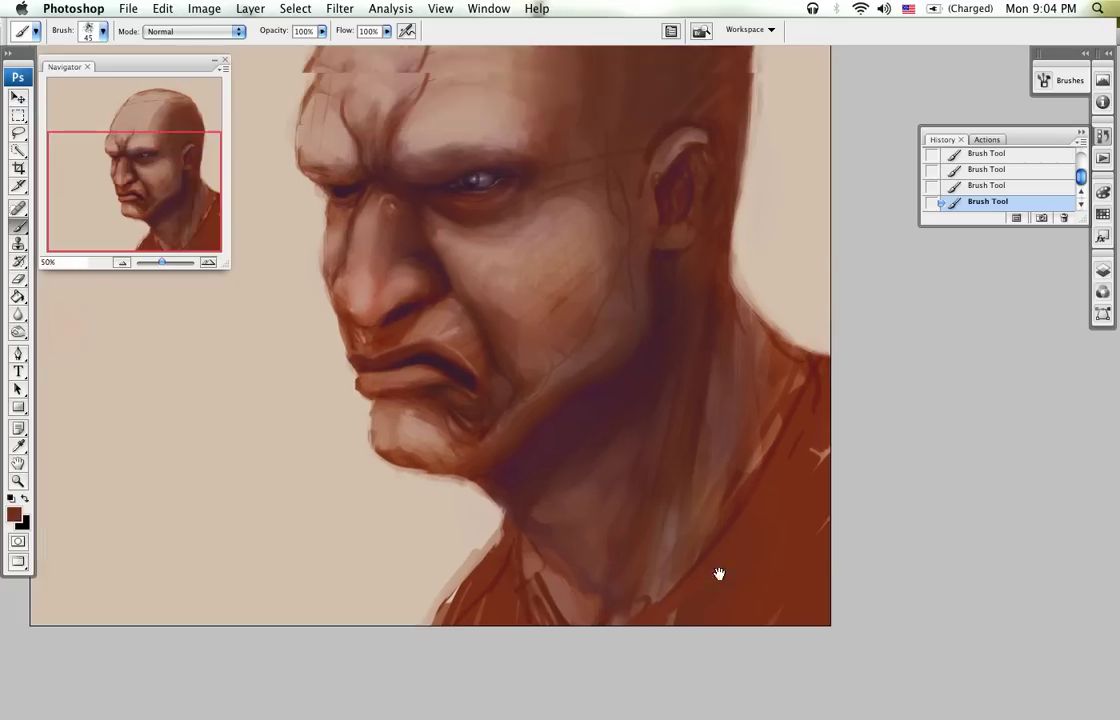
{"action": "mouse_move", "coordinate": [797, 394]}
{"action": "left_mouse_down"}
{"action": "mouse_move", "coordinate": [771, 465]}
{"action": "mouse_move", "coordinate": [797, 381]}
{"action": "mouse_move", "coordinate": [728, 553]}
{"action": "mouse_move", "coordinate": [653, 638]}
{"action": "mouse_move", "coordinate": [726, 596]}
{"action": "mouse_move", "coordinate": [495, 609]}
{"action": "mouse_move", "coordinate": [500, 543]}
{"action": "mouse_move", "coordinate": [510, 611]}
{"action": "mouse_move", "coordinate": [506, 574]}
{"action": "mouse_move", "coordinate": [543, 646]}
{"action": "mouse_move", "coordinate": [500, 567]}
{"action": "mouse_move", "coordinate": [514, 622]}
{"action": "mouse_move", "coordinate": [496, 585]}
{"action": "mouse_move", "coordinate": [465, 619]}
{"action": "mouse_move", "coordinate": [468, 596]}
{"action": "mouse_move", "coordinate": [423, 645]}
{"action": "mouse_move", "coordinate": [438, 609]}
{"action": "mouse_move", "coordinate": [478, 564]}
{"action": "mouse_move", "coordinate": [472, 588]}
{"action": "mouse_move", "coordinate": [490, 560]}
{"action": "left_mouse_up"}
{"action": "mouse_move", "coordinate": [745, 540]}
{"action": "left_mouse_down"}
{"action": "mouse_move", "coordinate": [692, 595]}
{"action": "mouse_move", "coordinate": [770, 460]}
{"action": "mouse_move", "coordinate": [750, 497]}
{"action": "mouse_move", "coordinate": [781, 396]}
{"action": "mouse_move", "coordinate": [795, 377]}
{"action": "mouse_move", "coordinate": [826, 379]}
{"action": "mouse_move", "coordinate": [813, 374]}
{"action": "mouse_move", "coordinate": [789, 431]}
{"action": "mouse_move", "coordinate": [799, 398]}
{"action": "mouse_move", "coordinate": [738, 598]}
{"action": "mouse_move", "coordinate": [782, 512]}
{"action": "mouse_move", "coordinate": [686, 641]}
{"action": "mouse_move", "coordinate": [762, 541]}
{"action": "mouse_move", "coordinate": [740, 659]}
{"action": "mouse_move", "coordinate": [752, 661]}
{"action": "mouse_move", "coordinate": [840, 539]}
{"action": "mouse_move", "coordinate": [842, 602]}
{"action": "left_mouse_up"}
{"action": "mouse_move", "coordinate": [778, 477]}
{"action": "left_mouse_down"}
{"action": "mouse_move", "coordinate": [800, 395]}
{"action": "mouse_move", "coordinate": [817, 437]}
{"action": "mouse_move", "coordinate": [817, 517]}
{"action": "mouse_move", "coordinate": [830, 515]}
{"action": "left_mouse_up"}
{"action": "key", "text": "bracketright"}
{"action": "key", "text": "bracketright"}
{"action": "key", "text": "bracketright"}
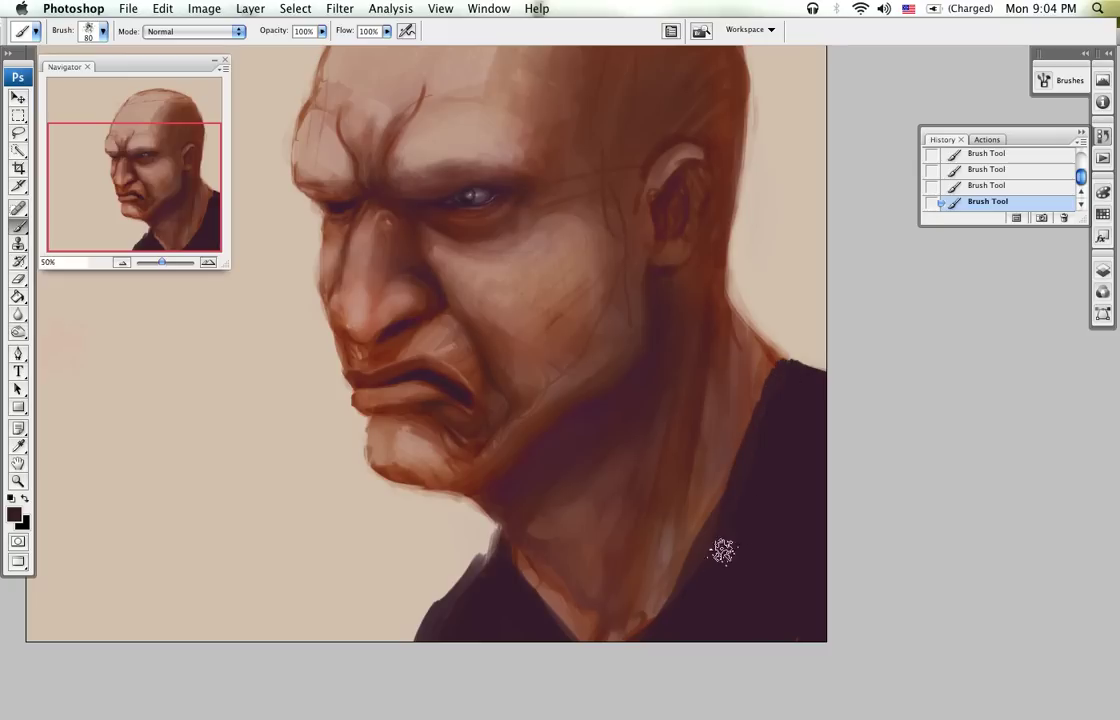
Step: Roughen the shirt collar's edge with dark purple strokes along the neck and both shoulders, using a 15 to 25 px brush
{"action": "key", "text": "bracketleft"}
{"action": "key", "text": "bracketleft"}
{"action": "key", "text": "bracketleft"}
{"action": "key", "text": "bracketleft"}
{"action": "key", "text": "bracketleft"}
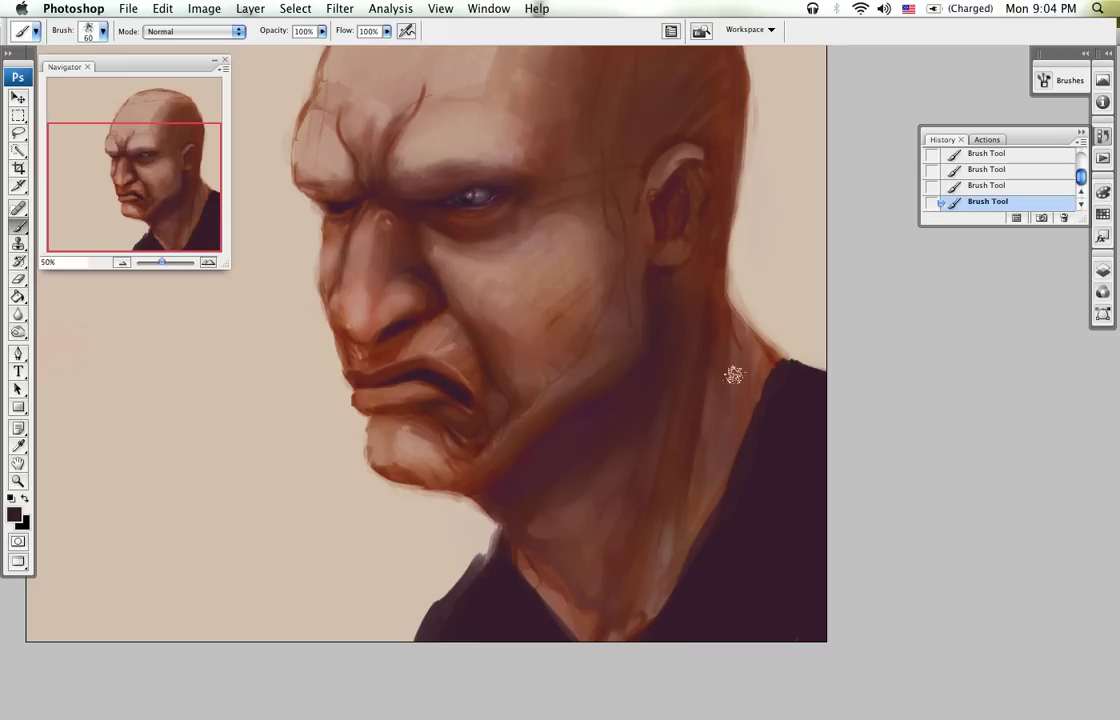
{"action": "key", "text": "bracketleft"}
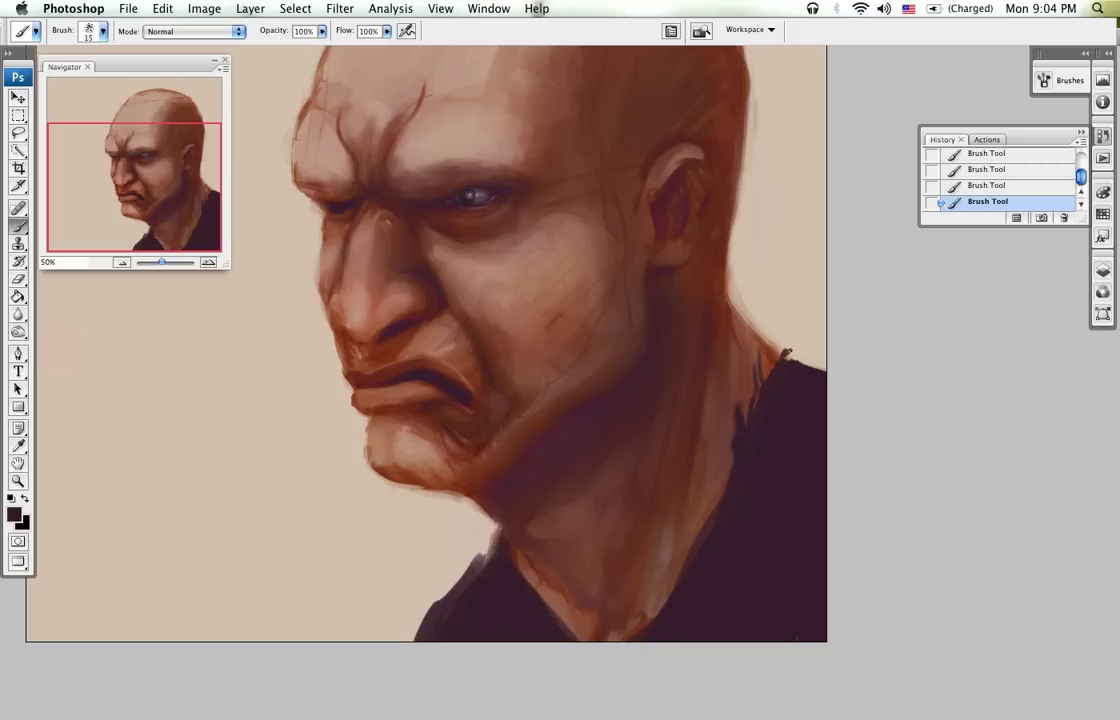
{"action": "left_click_drag", "start_coordinate": [797, 357], "coordinate": [826, 369]}
{"action": "key", "text": "bracketright"}
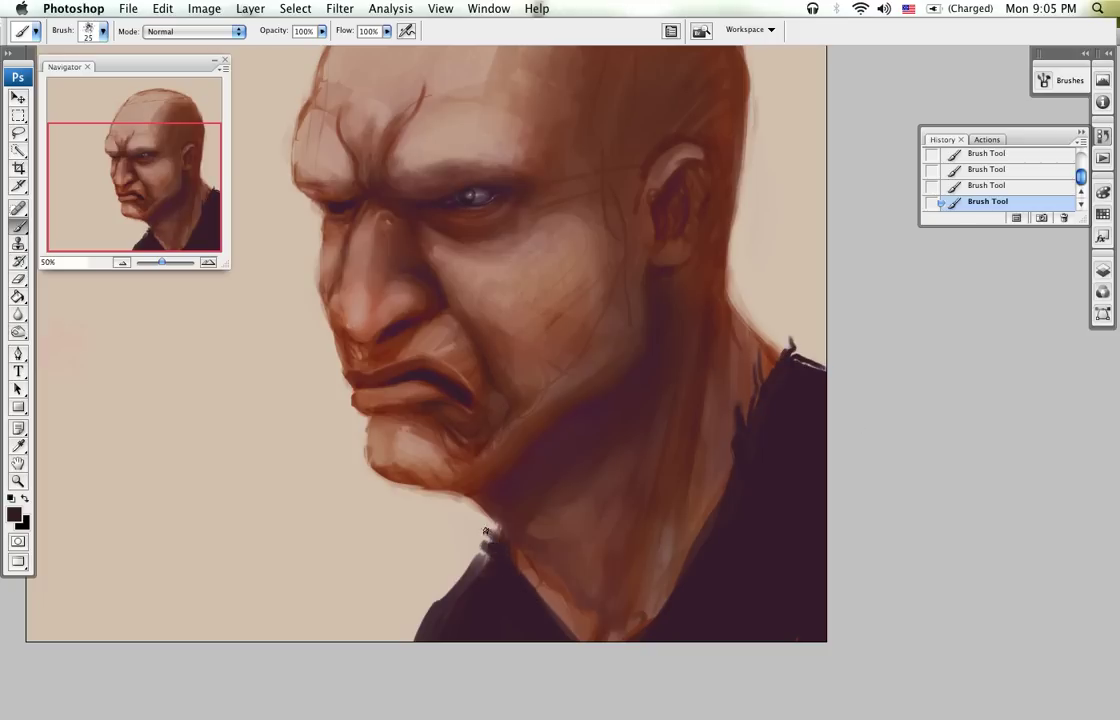
{"action": "left_click_drag", "start_coordinate": [786, 387], "coordinate": [796, 452]}
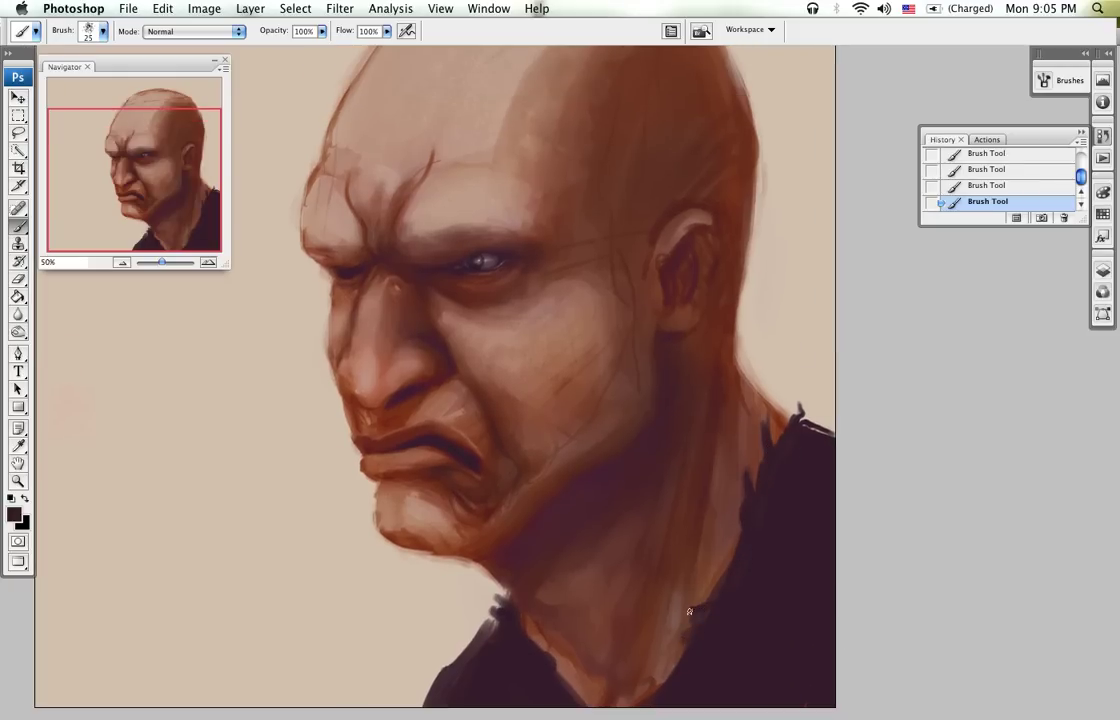
Step: Resample the shirt colour for the front shoulder, and trim its outer edge with the beige background colour at 40 px
{"action": "key", "text": "x"}
{"action": "left_click", "coordinate": [788, 488], "text": "alt"}
{"action": "mouse_move", "coordinate": [505, 602]}
{"action": "left_mouse_down"}
{"action": "mouse_move", "coordinate": [547, 540]}
{"action": "mouse_move", "coordinate": [445, 656]}
{"action": "mouse_move", "coordinate": [459, 660]}
{"action": "left_mouse_up"}
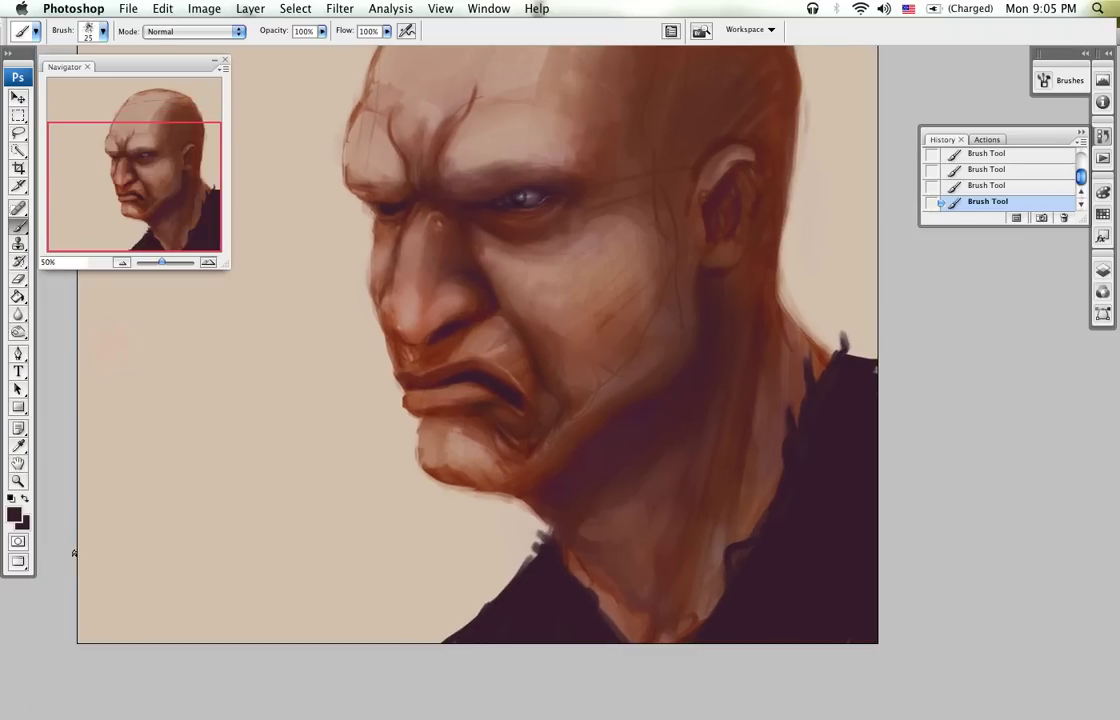
{"action": "left_click", "coordinate": [466, 566], "text": "alt"}
{"action": "key", "text": "]"}
{"action": "left_click_drag", "start_coordinate": [484, 590], "coordinate": [452, 636]}
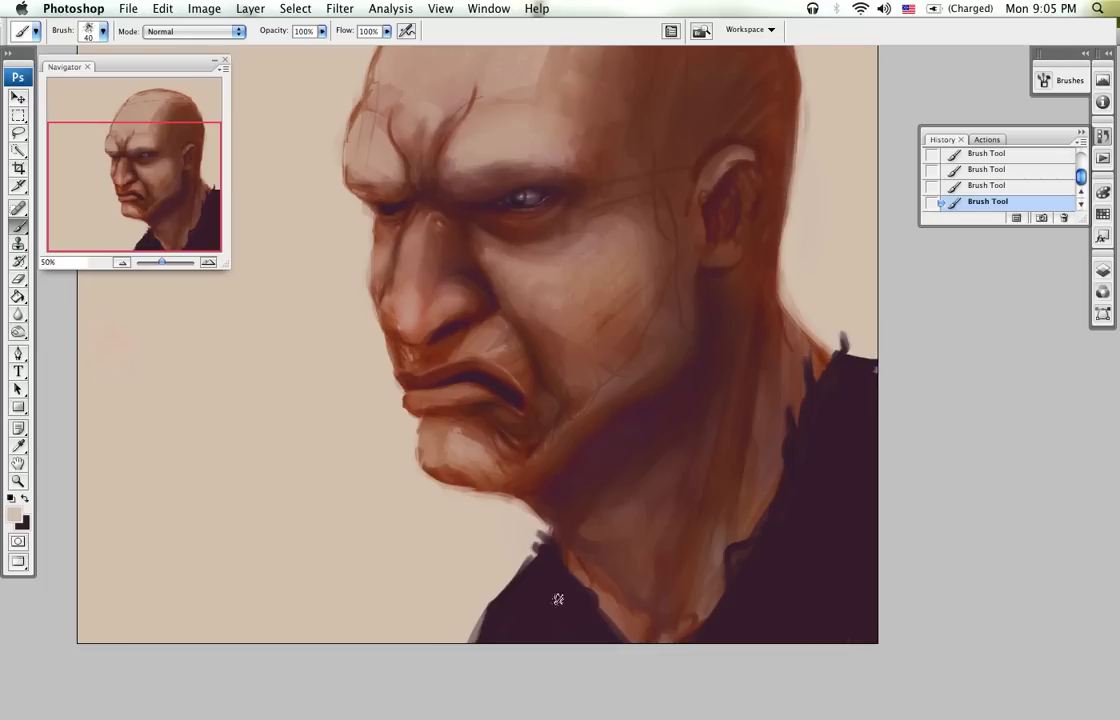
Step: Brush soft greyish-mauve light over both shoulders of the shirt with the brush enlarged to 125 px
{"action": "left_click", "coordinate": [478, 627], "text": "alt"}
{"action": "key", "text": "]"}
{"action": "key", "text": "]"}
{"action": "key", "text": "]"}
{"action": "key", "text": "bracketright"}
{"action": "key", "text": "bracketright"}
{"action": "key", "text": "bracketright"}
{"action": "key", "text": "bracketright"}
{"action": "mouse_move", "coordinate": [865, 375]}
{"action": "left_mouse_down"}
{"action": "mouse_move", "coordinate": [818, 455]}
{"action": "mouse_move", "coordinate": [886, 405]}
{"action": "mouse_move", "coordinate": [870, 383]}
{"action": "mouse_move", "coordinate": [850, 512]}
{"action": "mouse_move", "coordinate": [805, 530]}
{"action": "mouse_move", "coordinate": [855, 527]}
{"action": "left_mouse_up"}
{"action": "mouse_move", "coordinate": [546, 609]}
{"action": "left_mouse_down"}
{"action": "mouse_move", "coordinate": [537, 570]}
{"action": "mouse_move", "coordinate": [495, 662]}
{"action": "left_mouse_up"}
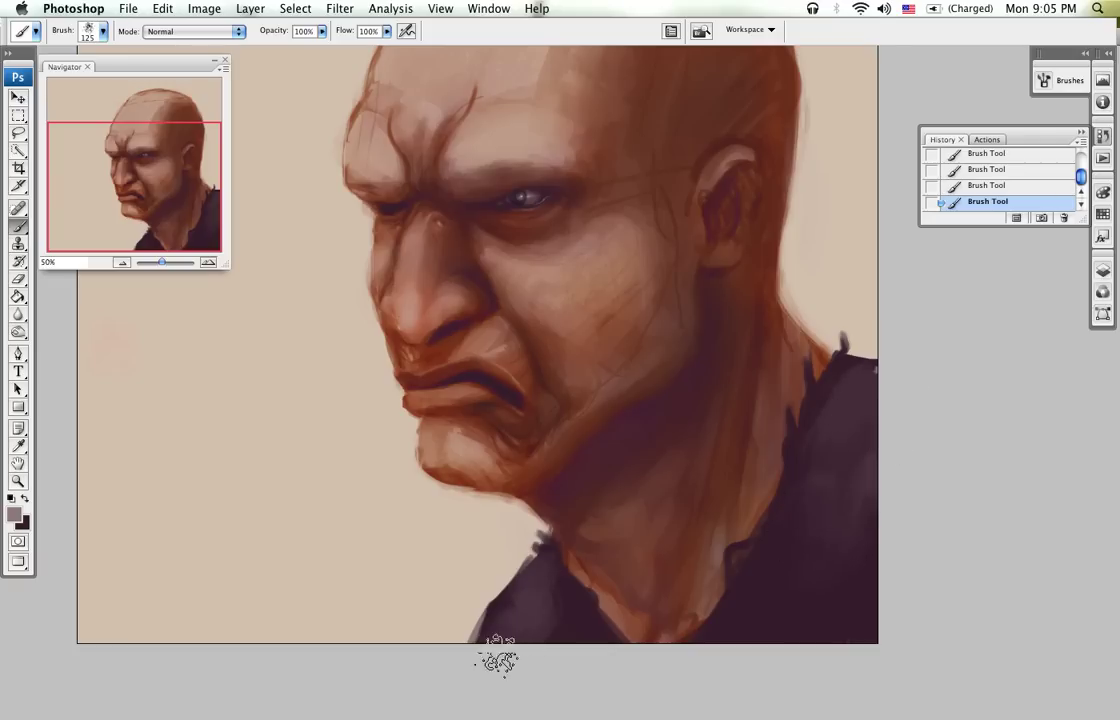
Step: Reduce the brush to 35 px and define the collar rim on the back side of the neck in greyish mauve
{"action": "key", "text": "bracketleft"}
{"action": "key", "text": "bracketleft"}
{"action": "key", "text": "bracketleft"}
{"action": "key", "text": "bracketleft"}
{"action": "key", "text": "bracketleft"}
{"action": "key", "text": "bracketleft"}
{"action": "key", "text": "bracketleft"}
{"action": "key", "text": "bracketleft"}
{"action": "key", "text": "bracketleft"}
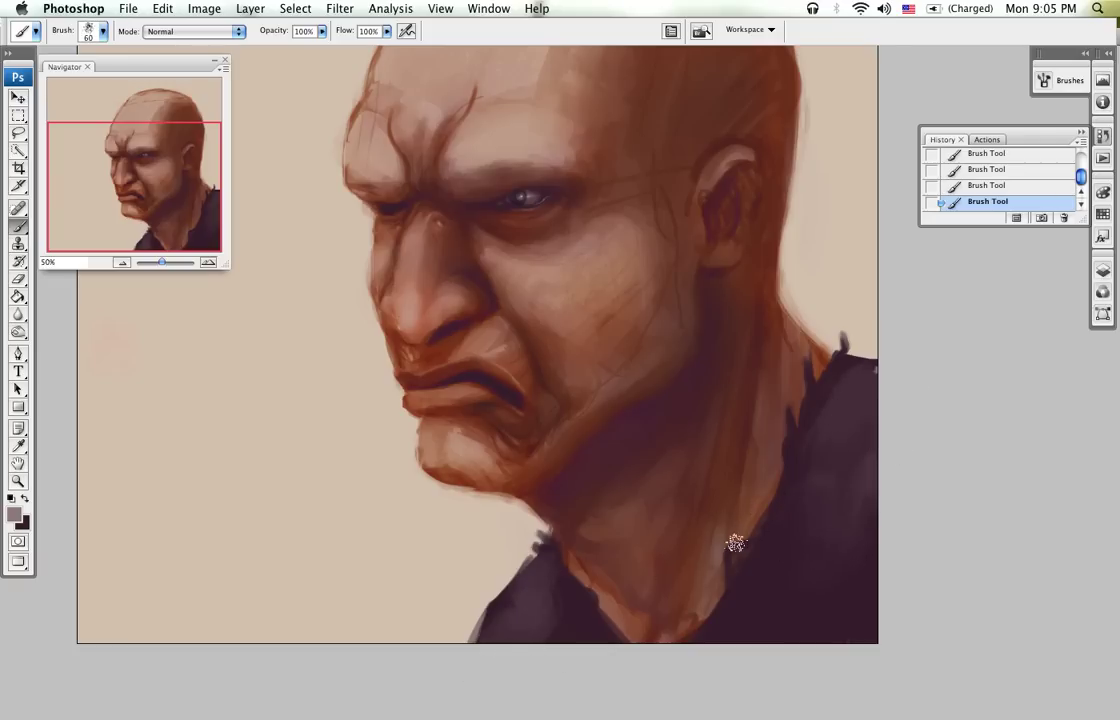
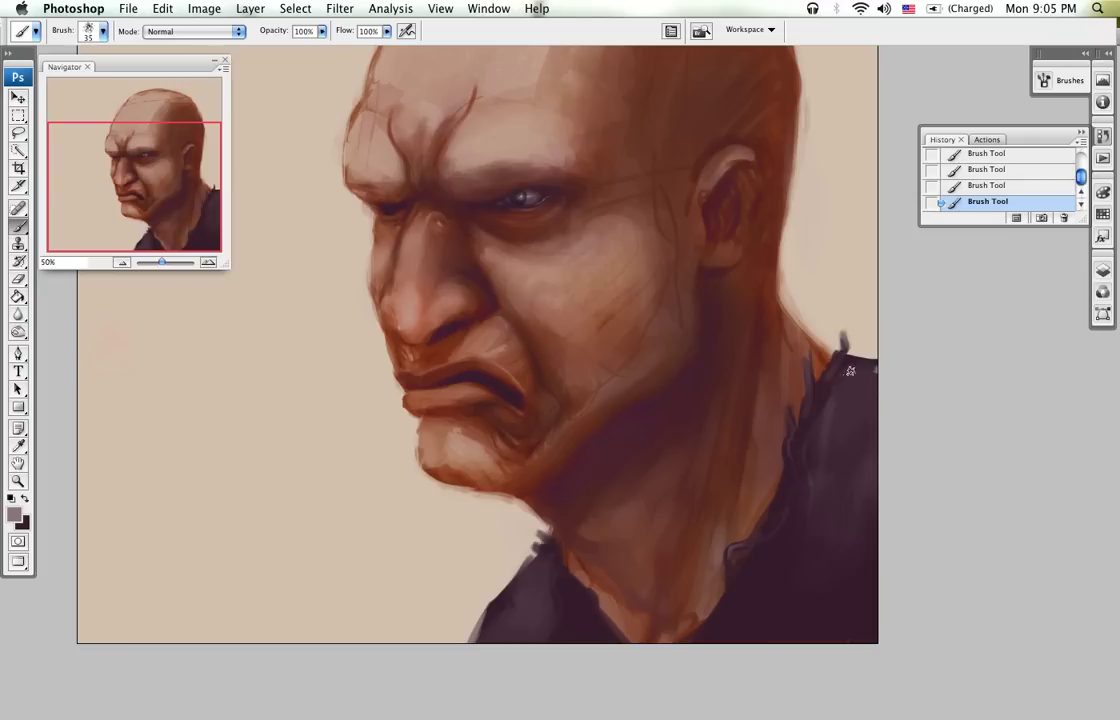
Step: Paint light fabric folds down the back shoulder and pick out the front collar edge, reducing the brush to 20 px
{"action": "key", "text": "]"}
{"action": "mouse_move", "coordinate": [875, 370]}
{"action": "left_mouse_down"}
{"action": "mouse_move", "coordinate": [867, 467]}
{"action": "mouse_move", "coordinate": [733, 657]}
{"action": "left_mouse_up"}
{"action": "key", "text": "bracketleft"}
{"action": "key", "text": "bracketleft"}
{"action": "key", "text": "bracketleft"}
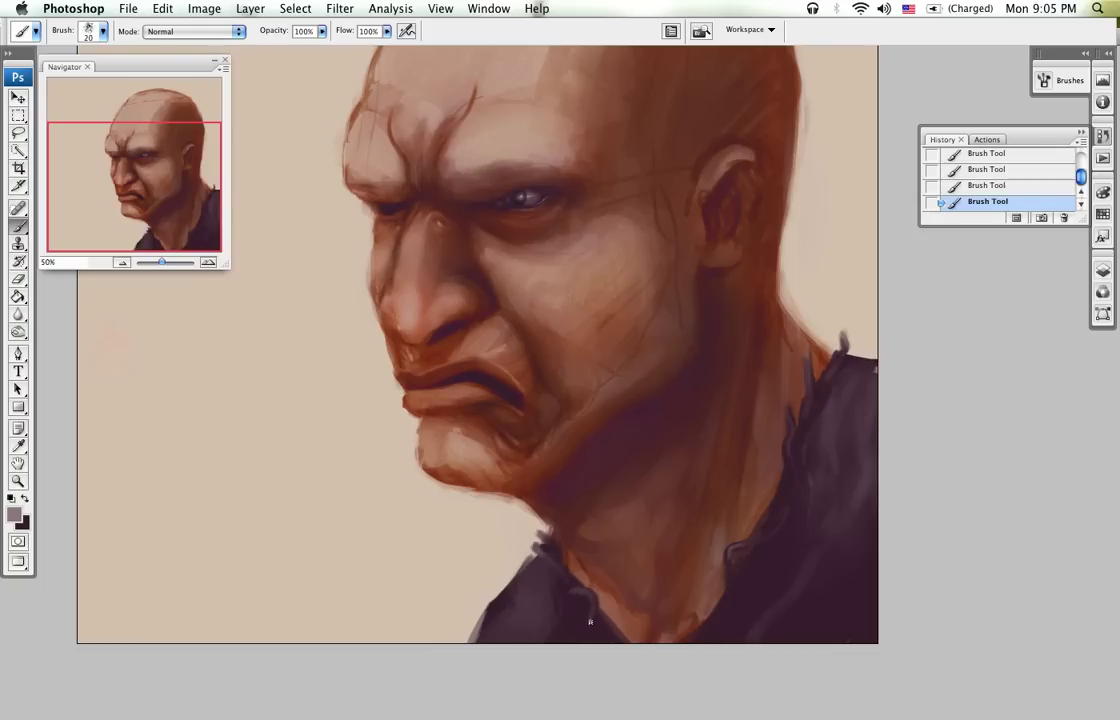
Step: Zoom in to 200% on the mouth and paint a greyish tooth shape between the lips with an 8 px brush
{"action": "left_click_drag", "start_coordinate": [660, 345], "coordinate": [671, 501]}
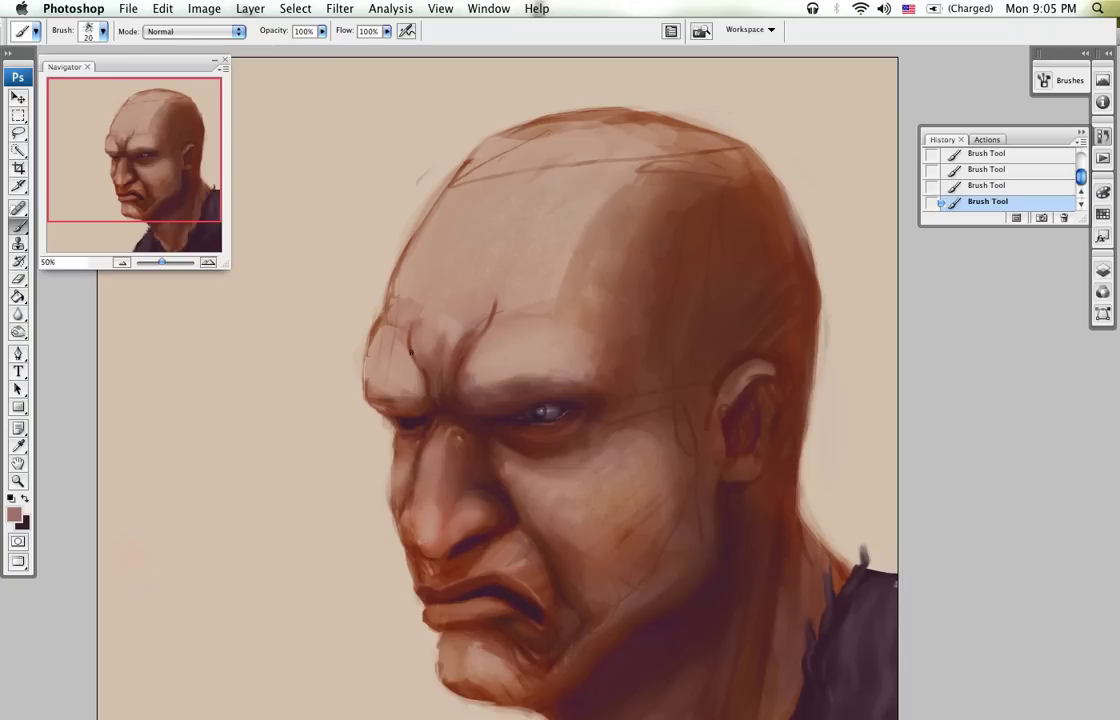
{"action": "left_click", "coordinate": [420, 400], "text": "alt"}
{"action": "key", "text": "z"}
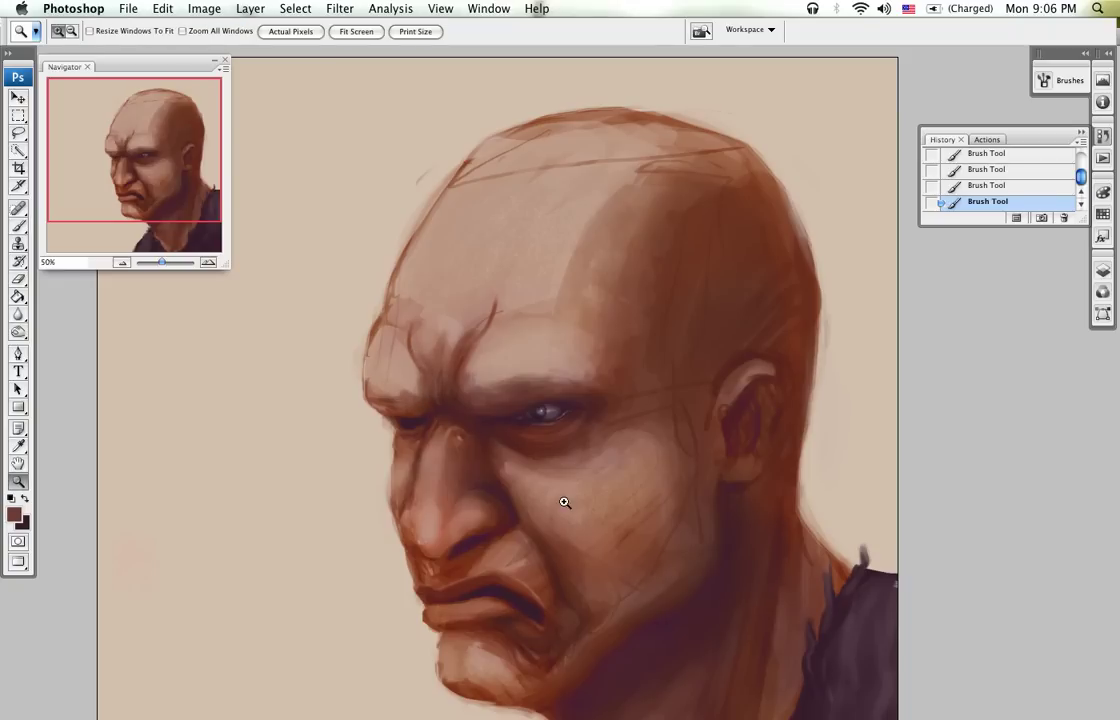
{"action": "left_click", "coordinate": [562, 470]}
{"action": "left_click", "coordinate": [538, 520]}
{"action": "left_click", "coordinate": [550, 538]}
{"action": "mouse_move", "coordinate": [560, 517]}
{"action": "left_mouse_down"}
{"action": "mouse_move", "coordinate": [678, 320]}
{"action": "mouse_move", "coordinate": [672, 360]}
{"action": "left_mouse_up"}
{"action": "key", "text": "b"}
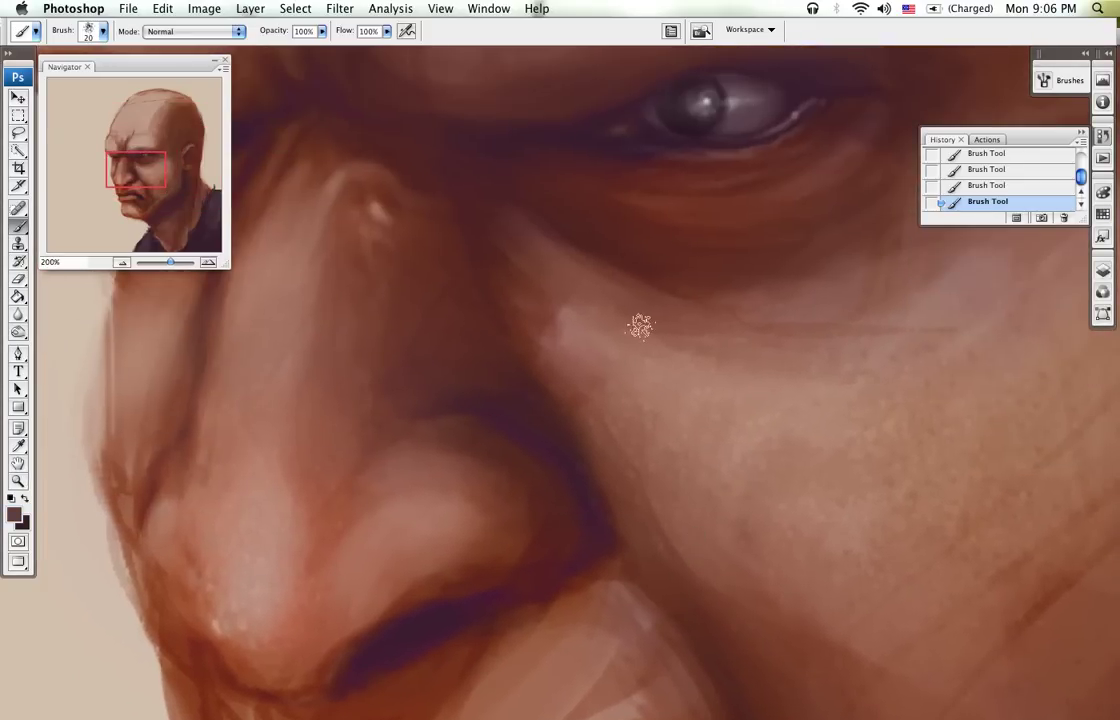
{"action": "scroll", "coordinate": [630, 320], "scroll_direction": "down", "scroll_amount": 7}
{"action": "scroll", "coordinate": [630, 320], "scroll_direction": "left", "scroll_amount": 2}
{"action": "key", "text": "bracketleft"}
{"action": "key", "text": "bracketleft"}
{"action": "key", "text": "bracketleft"}
{"action": "left_click_drag", "start_coordinate": [585, 472], "coordinate": [630, 482]}
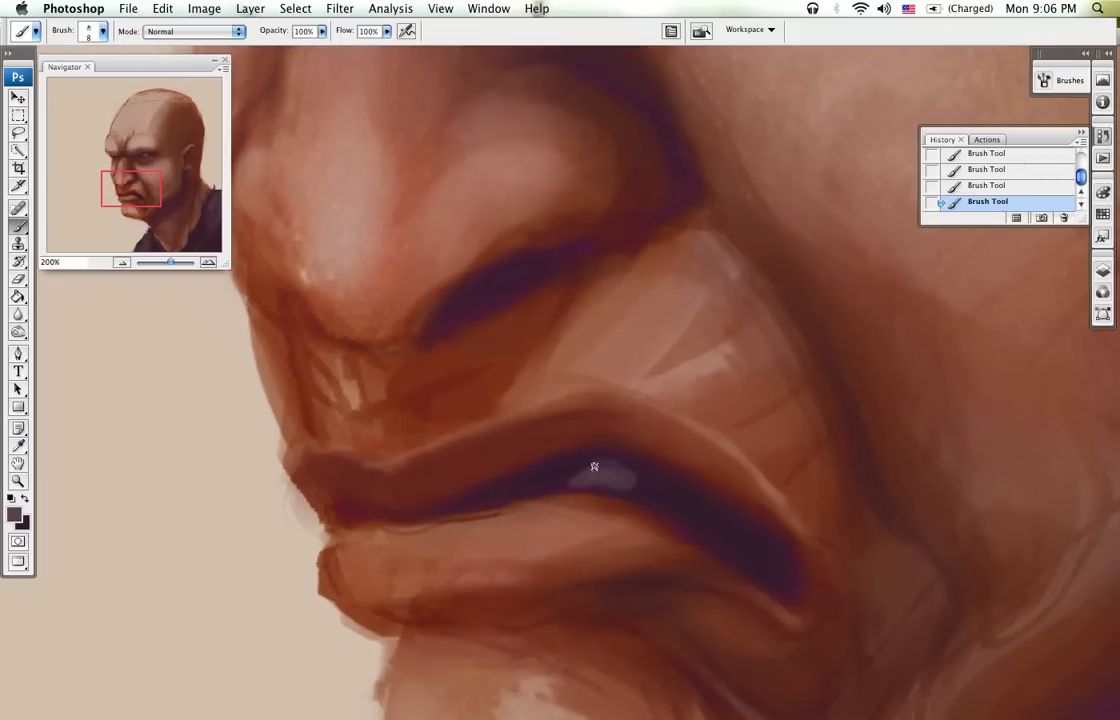
{"action": "mouse_move", "coordinate": [545, 486]}
{"action": "left_mouse_down"}
{"action": "mouse_move", "coordinate": [630, 472]}
{"action": "mouse_move", "coordinate": [643, 483]}
{"action": "left_mouse_up"}
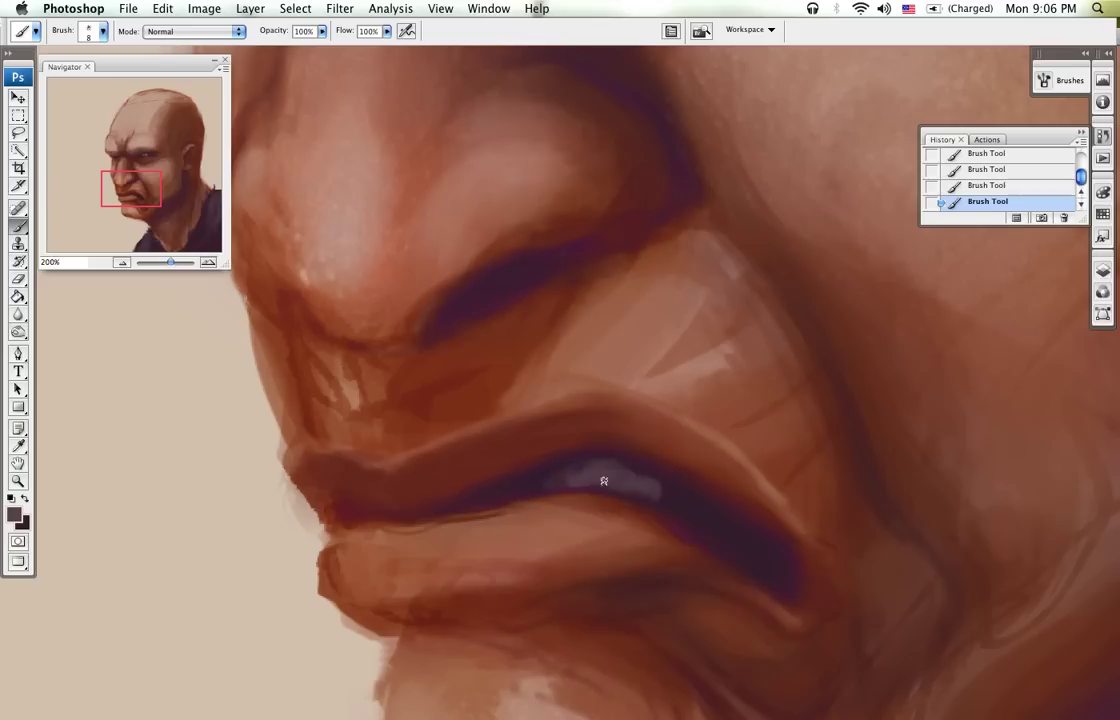
Step: Sample the dark tones inside the mouth and tighten the edges of the tooth shape
{"action": "left_click", "coordinate": [666, 480], "text": "alt"}
{"action": "left_click", "coordinate": [587, 463], "text": "alt"}
{"action": "left_click", "coordinate": [575, 462], "text": "alt"}
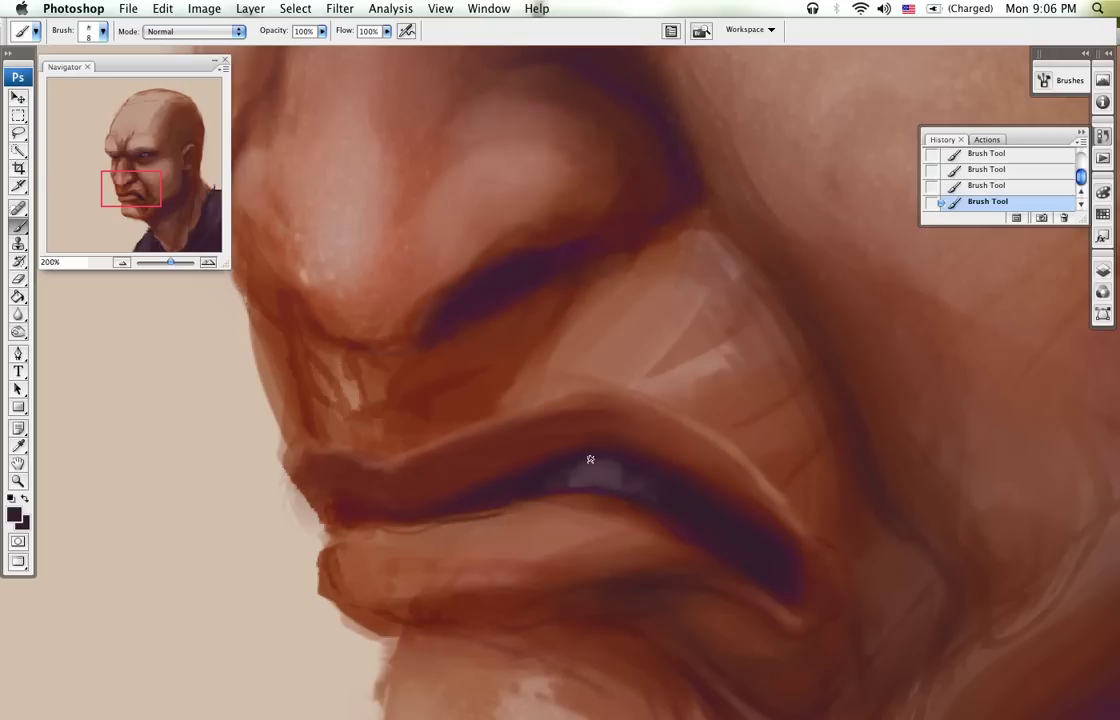
{"action": "left_click", "coordinate": [550, 484], "text": "alt"}
Step: Choose a light greyish mauve and brighten the tooth, enlarging the brush to 10 px
{"action": "left_click", "coordinate": [14, 514]}
{"action": "left_click", "coordinate": [376, 270]}
{"action": "key", "text": "Return"}
{"action": "key", "text": "b"}
{"action": "key", "text": "bracketright"}
{"action": "key", "text": "bracketright"}
{"action": "key", "text": "bracketright"}
Step: Set the foreground colour to ochre #cd954d and tint the tooth, reducing the brush to 5 px
{"action": "left_click", "coordinate": [12, 512]}
{"action": "left_click", "coordinate": [569, 376]}
{"action": "left_click", "coordinate": [441, 269]}
{"action": "left_click", "coordinate": [567, 389]}
{"action": "left_click", "coordinate": [454, 240]}
{"action": "left_click", "coordinate": [473, 244]}
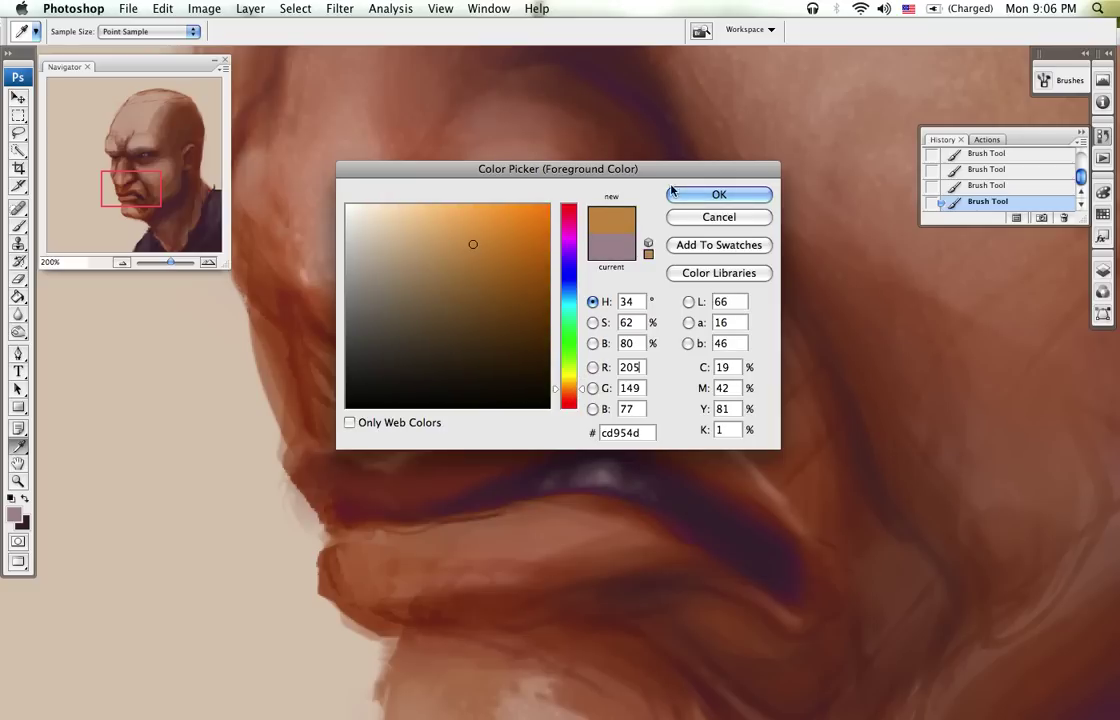
{"action": "key", "text": "Return"}
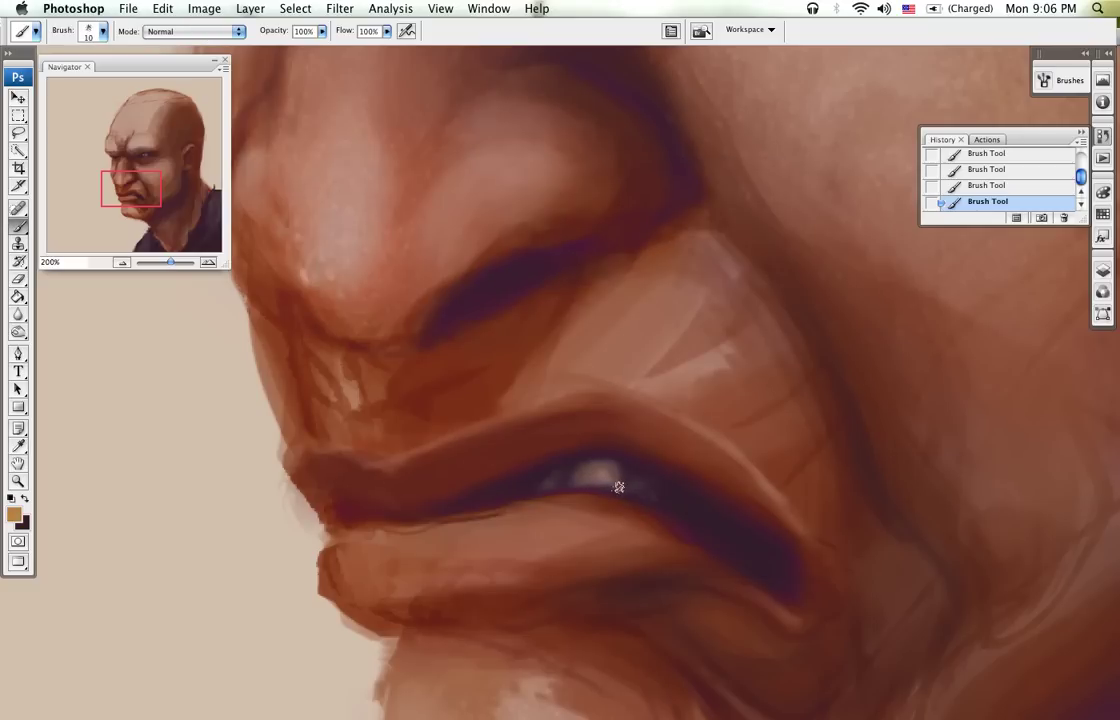
{"action": "key", "text": "bracketleft"}
{"action": "key", "text": "bracketleft"}
Step: Set the background colour to a pale yellow
{"action": "left_click", "coordinate": [26, 521]}
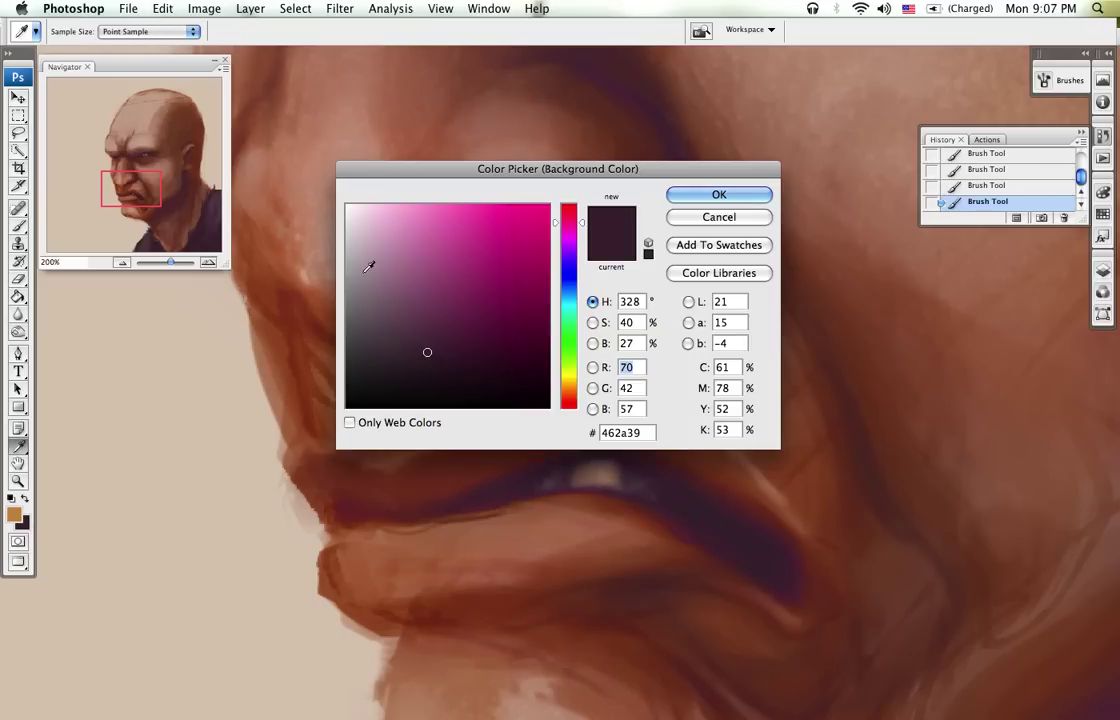
{"action": "left_click", "coordinate": [568, 381]}
{"action": "left_click_drag", "start_coordinate": [497, 303], "coordinate": [400, 212]}
{"action": "left_click", "coordinate": [681, 195]}
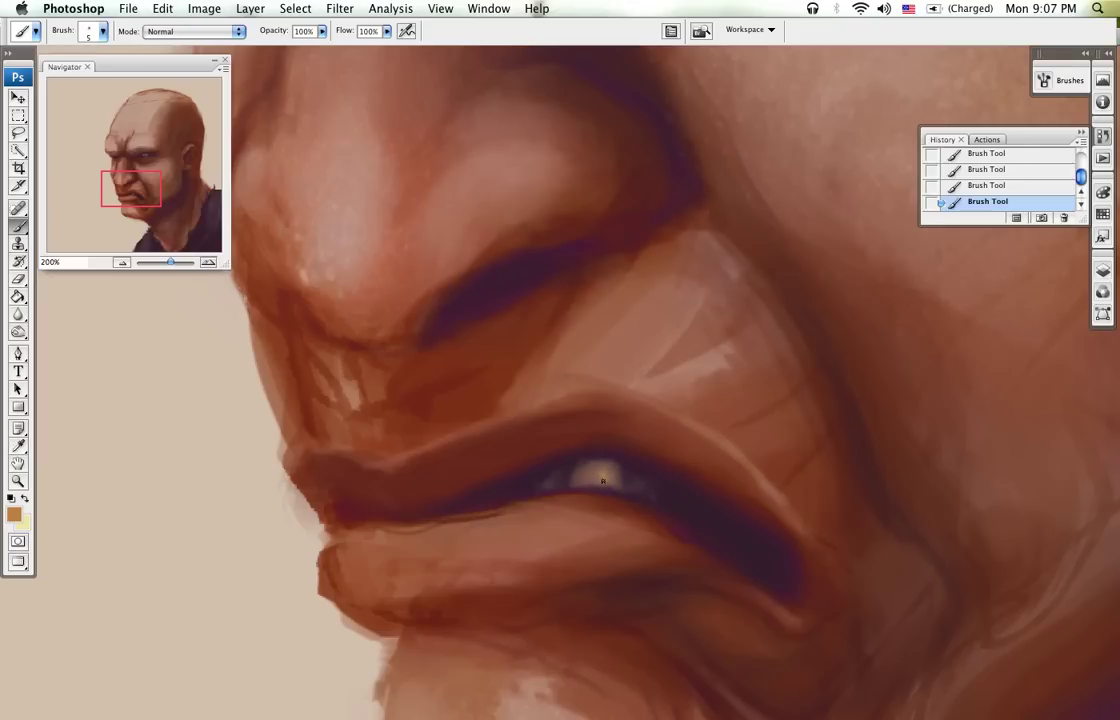
Step: Choose a light orange and a pale yellow foreground to add a tiny highlight on the tooth with a 1 px brush
{"action": "left_click", "coordinate": [14, 514]}
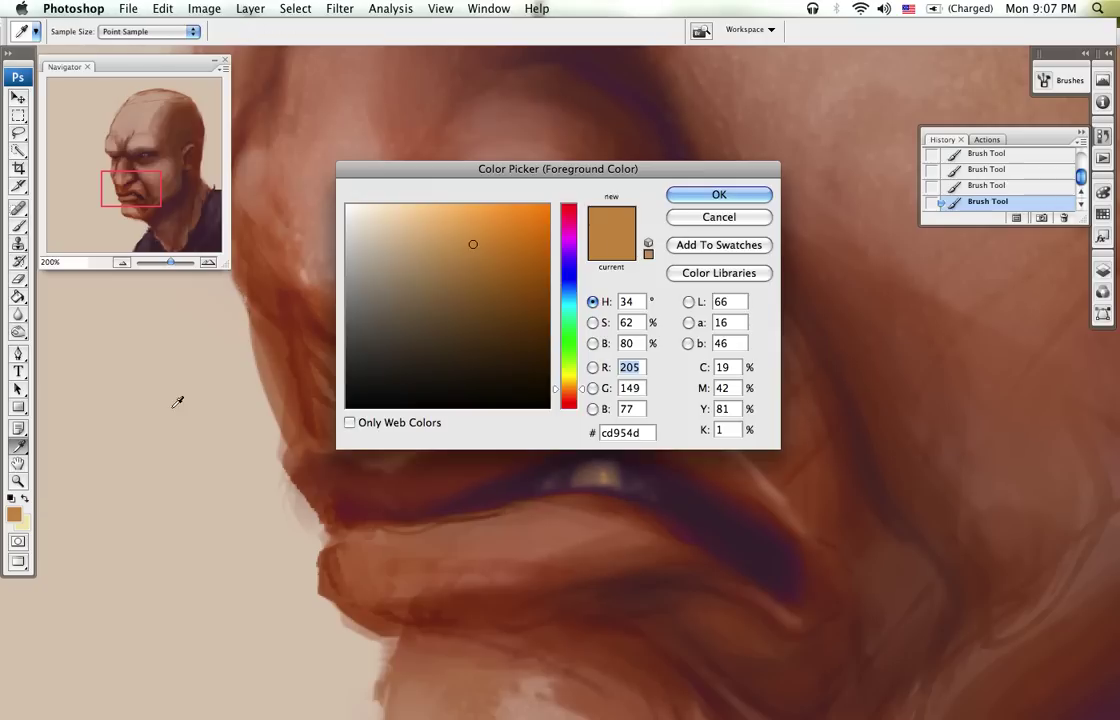
{"action": "left_click", "coordinate": [457, 210]}
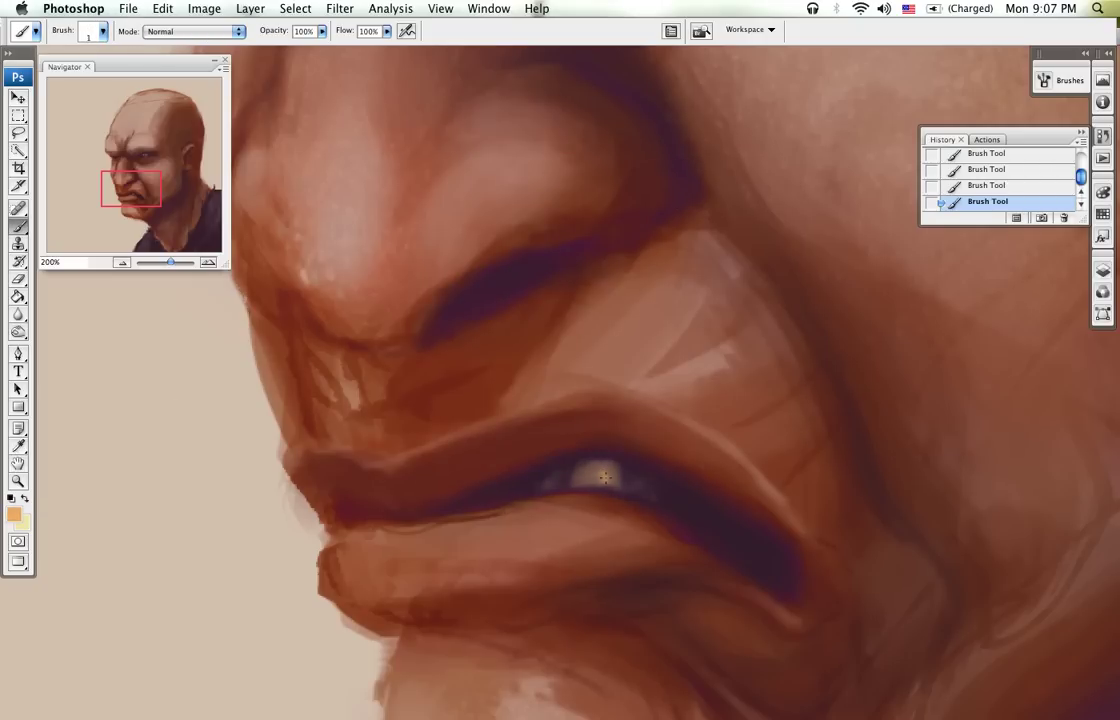
{"action": "left_click", "coordinate": [13, 514]}
{"action": "left_click", "coordinate": [413, 206]}
{"action": "left_click", "coordinate": [575, 378]}
{"action": "left_click", "coordinate": [710, 196]}
Step: Tint the tooth with a saturated orange and sample the dark mouth colour beside it
{"action": "left_click", "coordinate": [14, 514]}
{"action": "left_click", "coordinate": [525, 288]}
{"action": "left_click", "coordinate": [568, 400]}
{"action": "left_click", "coordinate": [499, 222]}
{"action": "left_click_drag", "start_coordinate": [568, 399], "coordinate": [568, 388]}
{"action": "left_click", "coordinate": [704, 196]}
{"action": "left_click", "coordinate": [669, 481], "text": "alt"}
Step: Zoom out to 66.67% and add a new layer directly above the Background copy layer
{"action": "key", "text": "z"}
{"action": "left_click", "coordinate": [655, 473], "text": "alt"}
{"action": "left_click", "coordinate": [674, 490], "text": "alt"}
{"action": "left_click_drag", "start_coordinate": [727, 383], "coordinate": [625, 442]}
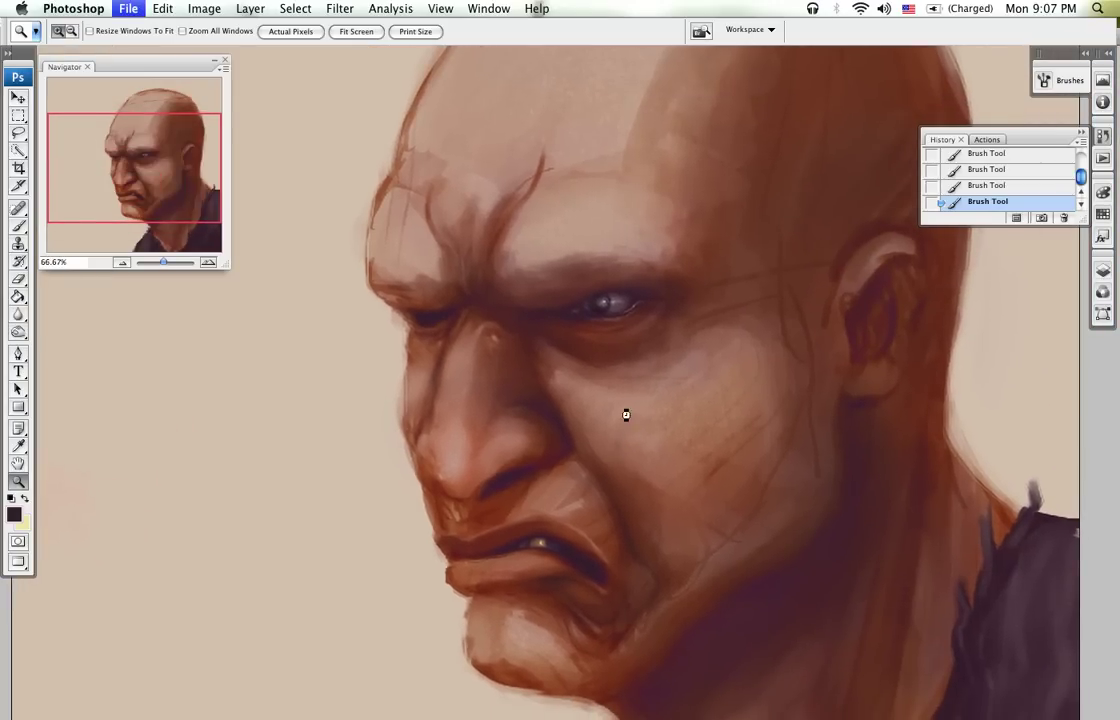
{"action": "left_click", "coordinate": [1103, 271]}
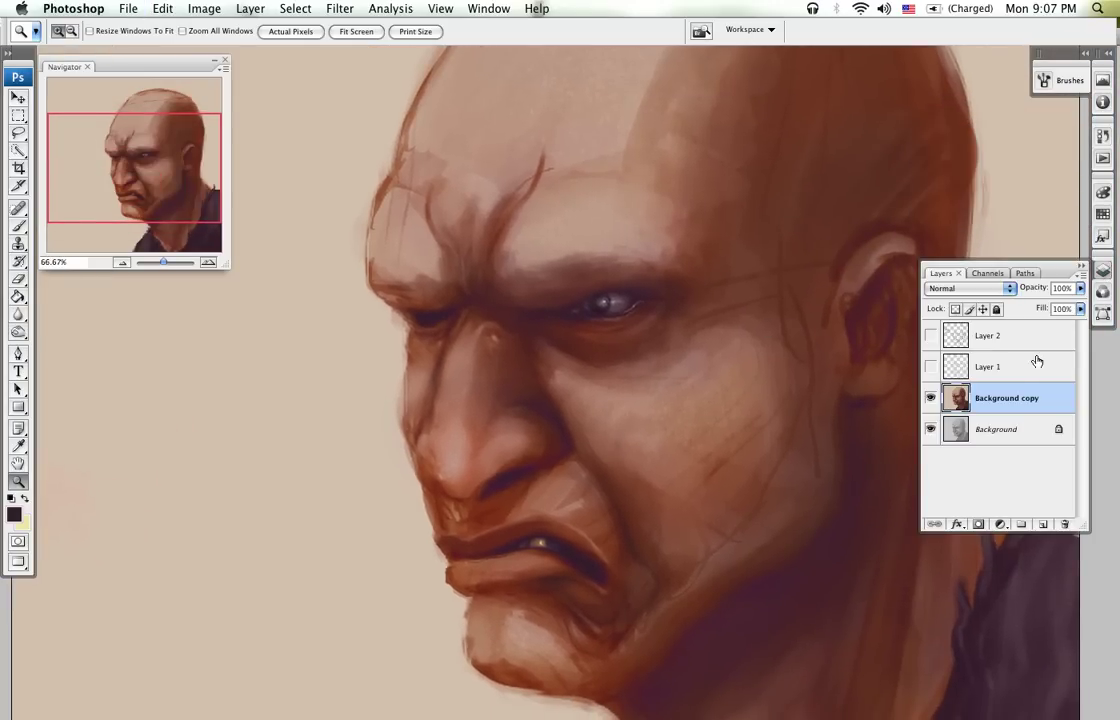
{"action": "left_click", "coordinate": [1043, 524]}
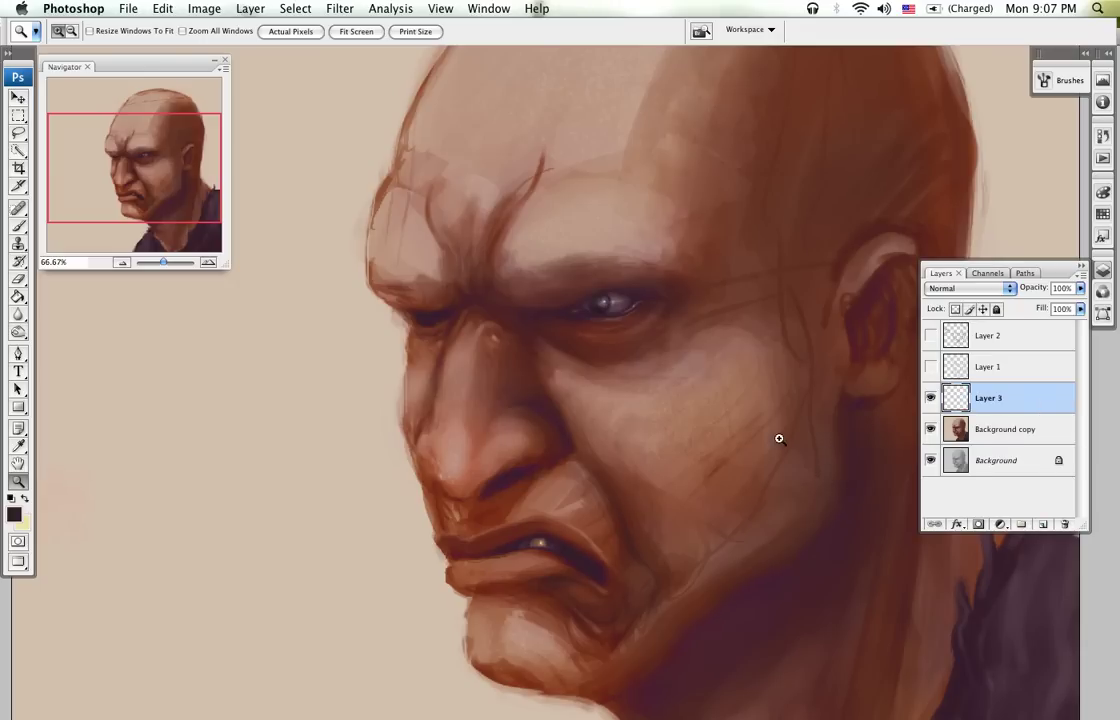
Step: Set the foreground colour to a very dark, desaturated grey-purple
{"action": "left_click", "coordinate": [16, 514]}
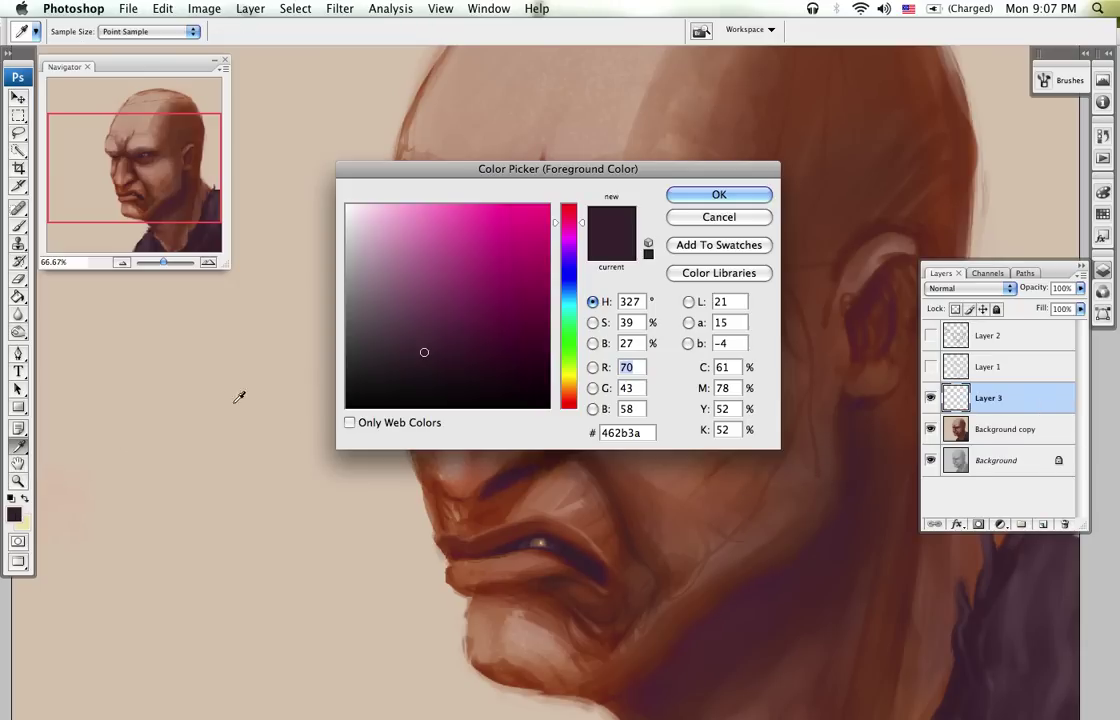
{"action": "left_click_drag", "start_coordinate": [425, 350], "coordinate": [373, 361]}
{"action": "left_click", "coordinate": [717, 195]}
Step: Choose the speckled 200 px brush preset for painting hair
{"action": "mouse_move", "coordinate": [622, 383]}
{"action": "left_mouse_down"}
{"action": "mouse_move", "coordinate": [607, 289]}
{"action": "mouse_move", "coordinate": [592, 270]}
{"action": "left_mouse_up"}
{"action": "key", "text": "b"}
{"action": "right_click", "coordinate": [569, 270]}
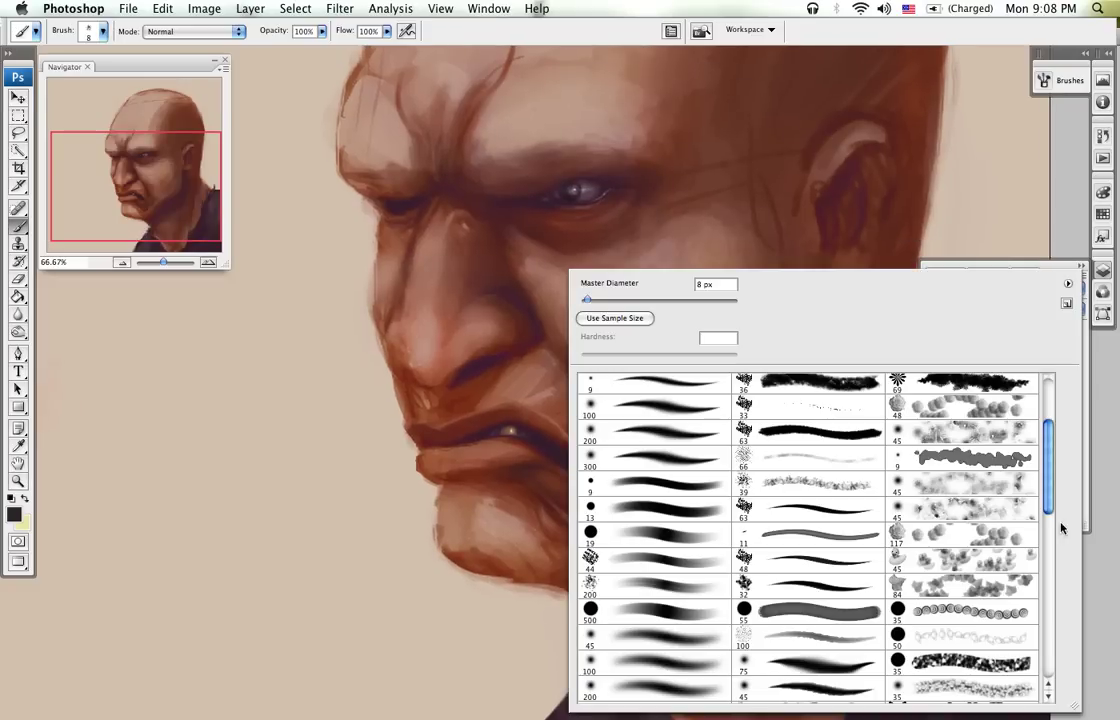
{"action": "scroll", "coordinate": [920, 480], "scroll_direction": "down", "scroll_amount": 10}
{"action": "left_click", "coordinate": [960, 568]}
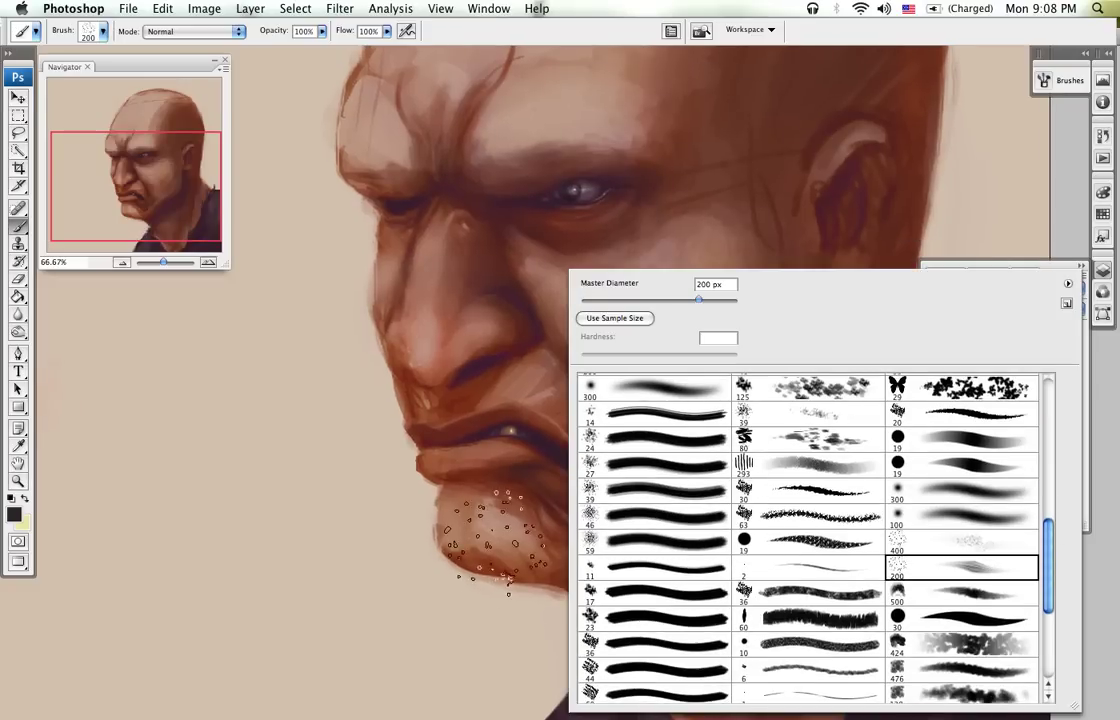
{"action": "key", "text": "Return"}
Step: Reduce the speckled brush to 80 px and paint faint stubble along the jaw and a sideburn in front of the ear
{"action": "key", "text": "bracketleft"}
{"action": "key", "text": "bracketleft"}
{"action": "key", "text": "bracketleft"}
{"action": "key", "text": "bracketleft"}
{"action": "key", "text": "bracketleft"}
{"action": "key", "text": "bracketleft"}
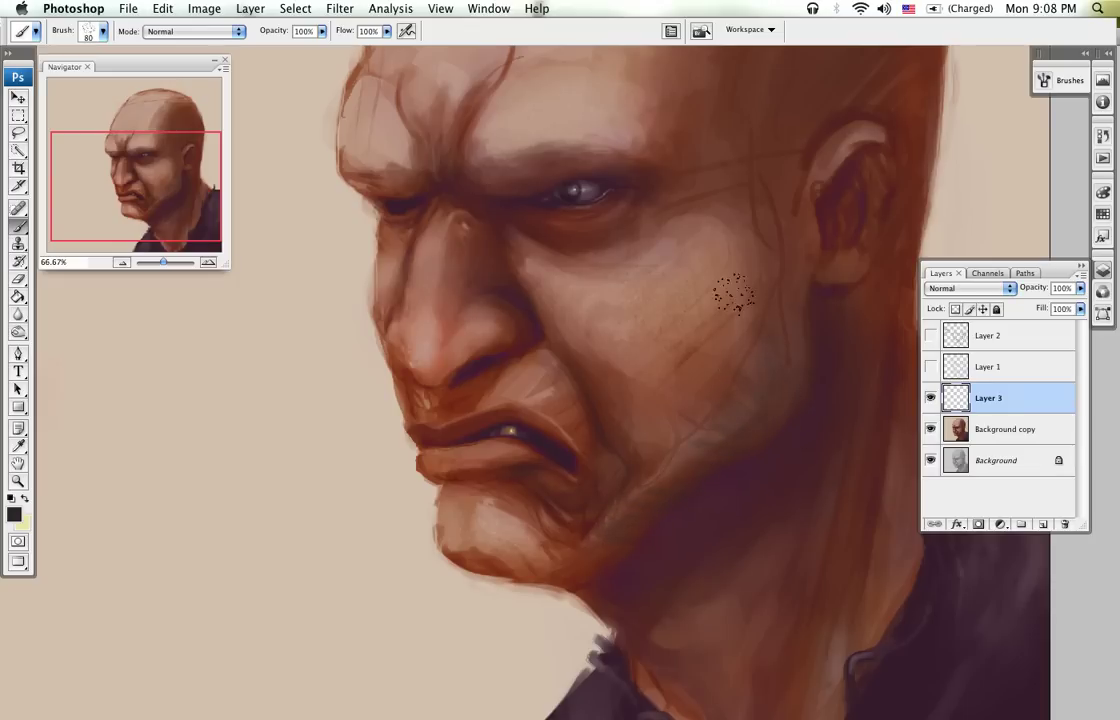
{"action": "scroll", "coordinate": [745, 342], "scroll_direction": "up", "scroll_amount": 5}
{"action": "mouse_move", "coordinate": [764, 421]}
{"action": "left_mouse_down"}
{"action": "mouse_move", "coordinate": [803, 444]}
{"action": "mouse_move", "coordinate": [776, 338]}
{"action": "mouse_move", "coordinate": [803, 308]}
{"action": "left_mouse_up"}
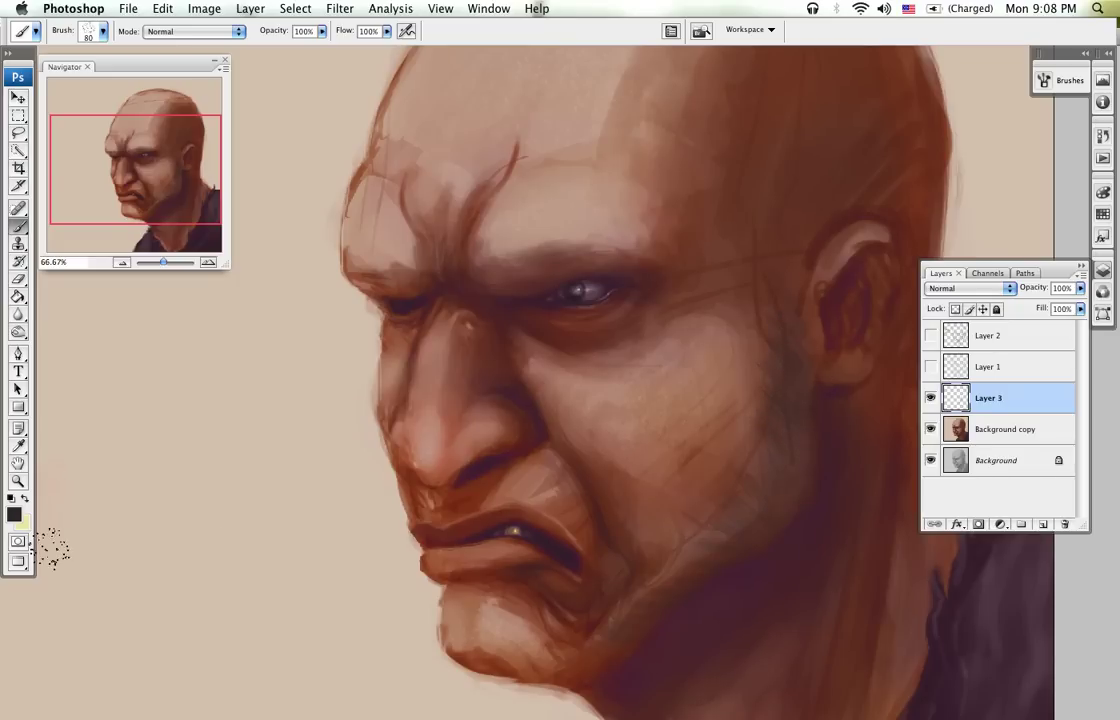
Step: Set the foreground colour to near-black #232022 and darken the sideburn below the ear
{"action": "left_click", "coordinate": [14, 514]}
{"action": "left_click", "coordinate": [359, 382]}
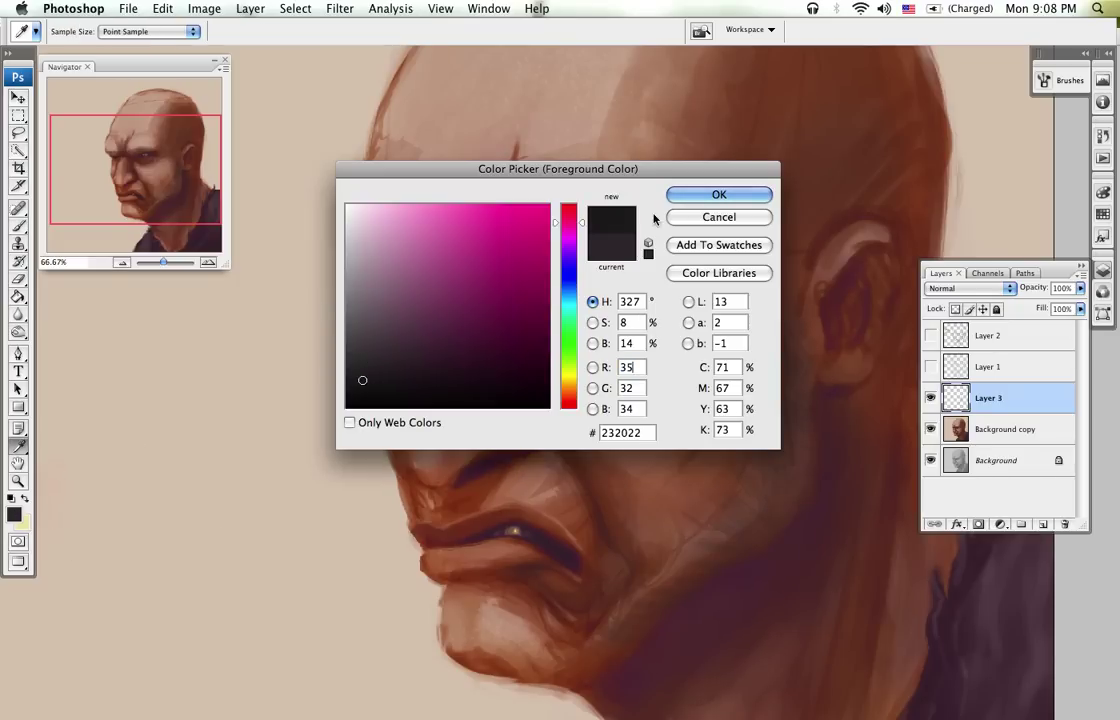
{"action": "left_click", "coordinate": [683, 196]}
{"action": "mouse_move", "coordinate": [805, 383]}
{"action": "left_mouse_down"}
{"action": "mouse_move", "coordinate": [810, 419]}
{"action": "mouse_move", "coordinate": [792, 424]}
{"action": "mouse_move", "coordinate": [805, 454]}
{"action": "mouse_move", "coordinate": [798, 495]}
{"action": "mouse_move", "coordinate": [781, 513]}
{"action": "mouse_move", "coordinate": [788, 485]}
{"action": "mouse_move", "coordinate": [775, 529]}
{"action": "mouse_move", "coordinate": [772, 437]}
{"action": "mouse_move", "coordinate": [758, 560]}
{"action": "mouse_move", "coordinate": [778, 428]}
{"action": "mouse_move", "coordinate": [777, 518]}
{"action": "mouse_move", "coordinate": [799, 472]}
{"action": "mouse_move", "coordinate": [803, 486]}
{"action": "mouse_move", "coordinate": [776, 363]}
{"action": "mouse_move", "coordinate": [805, 425]}
{"action": "mouse_move", "coordinate": [812, 496]}
{"action": "mouse_move", "coordinate": [780, 336]}
{"action": "mouse_move", "coordinate": [813, 425]}
{"action": "mouse_move", "coordinate": [791, 324]}
{"action": "mouse_move", "coordinate": [759, 322]}
{"action": "mouse_move", "coordinate": [758, 454]}
{"action": "mouse_move", "coordinate": [765, 413]}
{"action": "mouse_move", "coordinate": [767, 443]}
{"action": "left_mouse_up"}
Step: Reduce the brush to 50 px and paint dark beard hairs from the sideburn down along the jawline toward the chin
{"action": "key", "text": "bracketleft"}
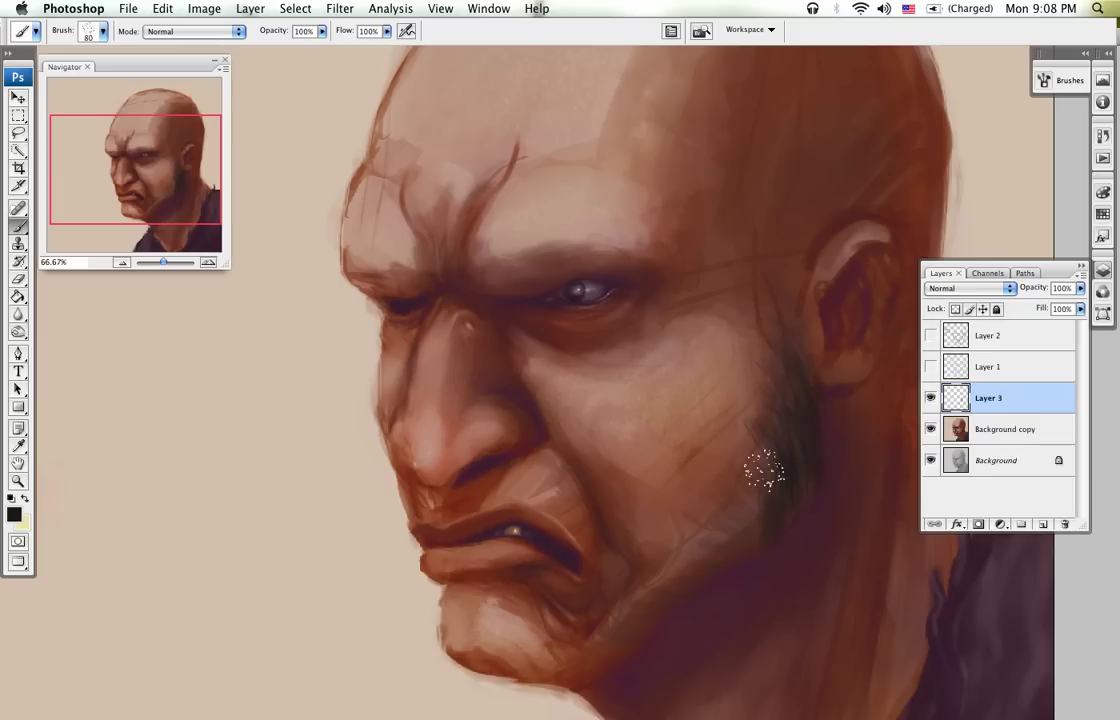
{"action": "key", "text": "bracketleft"}
{"action": "key", "text": "bracketleft"}
{"action": "left_click_drag", "start_coordinate": [633, 491], "coordinate": [593, 401]}
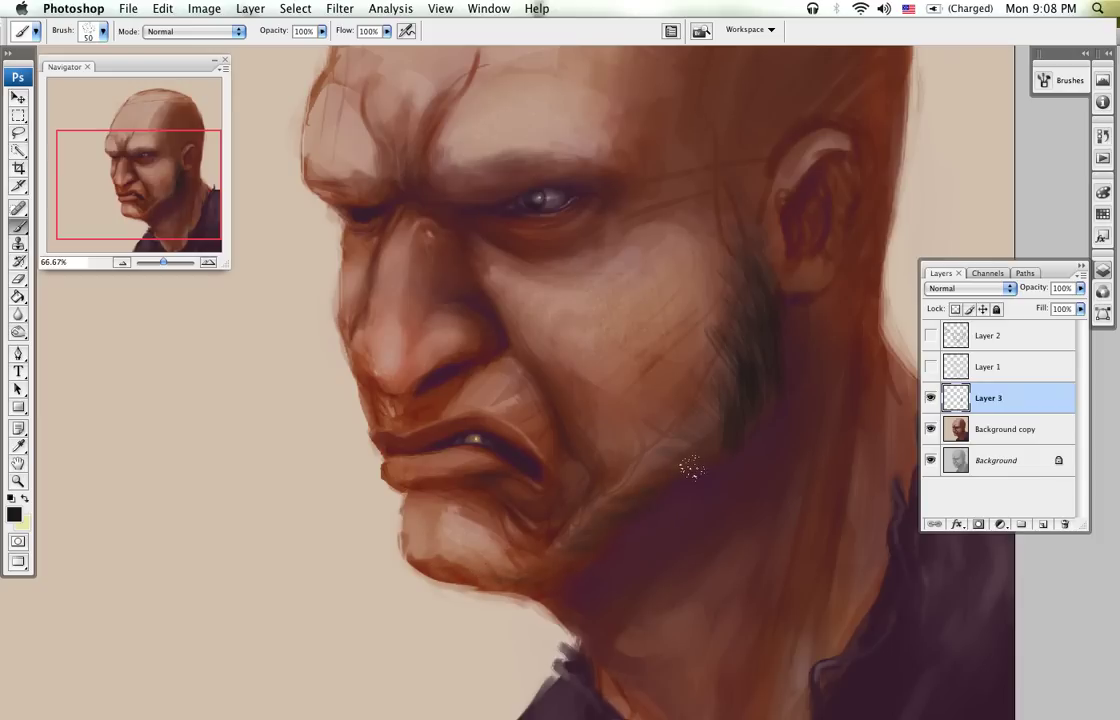
{"action": "mouse_move", "coordinate": [626, 465]}
{"action": "left_mouse_down"}
{"action": "mouse_move", "coordinate": [709, 458]}
{"action": "mouse_move", "coordinate": [657, 459]}
{"action": "mouse_move", "coordinate": [712, 455]}
{"action": "mouse_move", "coordinate": [702, 424]}
{"action": "mouse_move", "coordinate": [719, 413]}
{"action": "mouse_move", "coordinate": [707, 384]}
{"action": "mouse_move", "coordinate": [729, 405]}
{"action": "mouse_move", "coordinate": [762, 410]}
{"action": "left_mouse_up"}
{"action": "left_click_drag", "start_coordinate": [755, 365], "coordinate": [733, 281]}
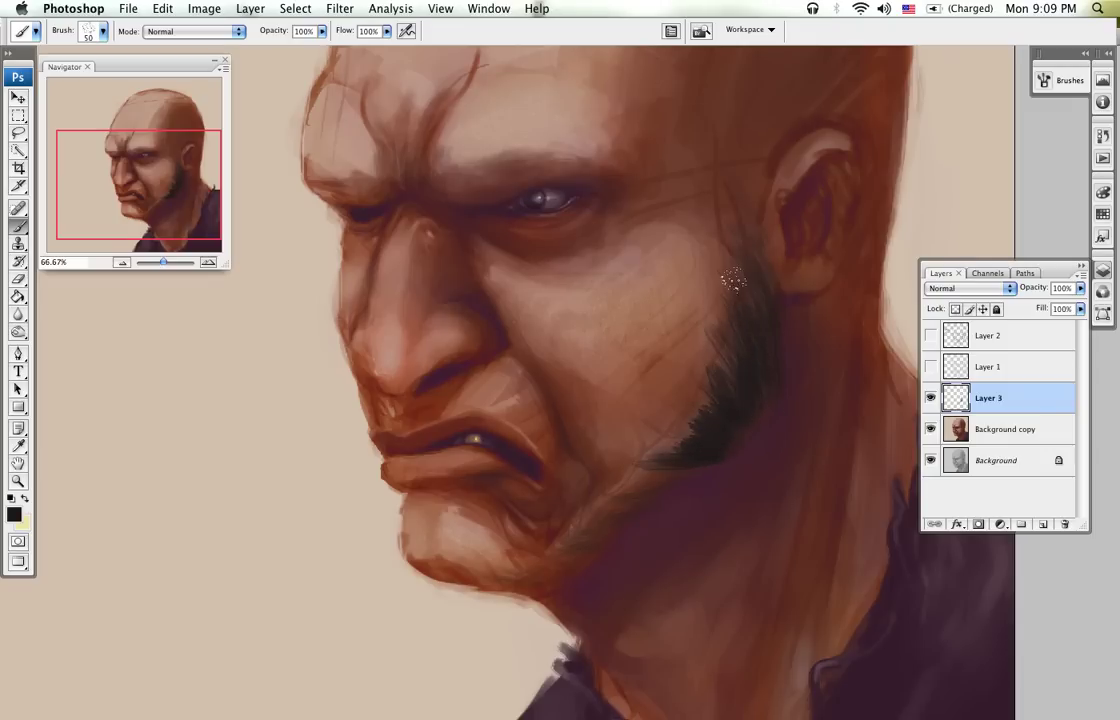
{"action": "mouse_move", "coordinate": [731, 330]}
{"action": "left_mouse_down"}
{"action": "mouse_move", "coordinate": [770, 412]}
{"action": "mouse_move", "coordinate": [706, 351]}
{"action": "mouse_move", "coordinate": [706, 400]}
{"action": "mouse_move", "coordinate": [684, 422]}
{"action": "mouse_move", "coordinate": [689, 473]}
{"action": "mouse_move", "coordinate": [672, 463]}
{"action": "mouse_move", "coordinate": [646, 505]}
{"action": "mouse_move", "coordinate": [618, 525]}
{"action": "left_mouse_up"}
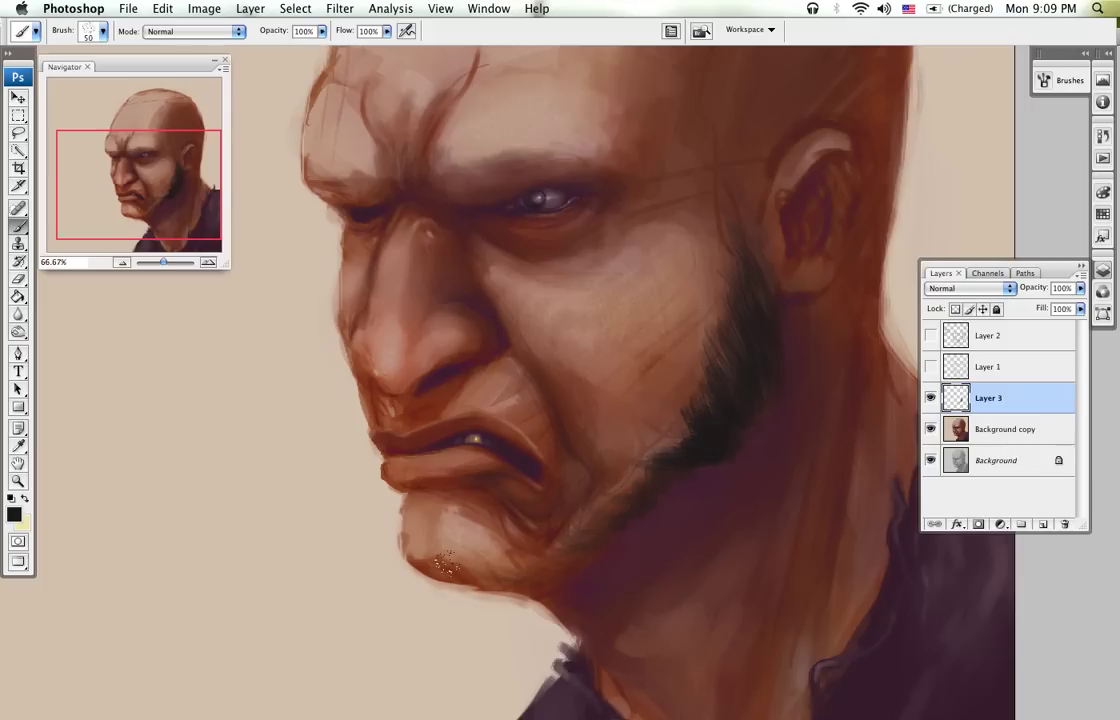
Step: Paint dark beard hair on the chin, along the lower jawline and at the front edge of the sideburn
{"action": "mouse_move", "coordinate": [440, 511]}
{"action": "left_mouse_down"}
{"action": "mouse_move", "coordinate": [409, 570]}
{"action": "mouse_move", "coordinate": [427, 562]}
{"action": "mouse_move", "coordinate": [439, 515]}
{"action": "mouse_move", "coordinate": [421, 542]}
{"action": "mouse_move", "coordinate": [427, 560]}
{"action": "mouse_move", "coordinate": [440, 509]}
{"action": "mouse_move", "coordinate": [457, 563]}
{"action": "mouse_move", "coordinate": [442, 542]}
{"action": "mouse_move", "coordinate": [447, 520]}
{"action": "mouse_move", "coordinate": [467, 573]}
{"action": "mouse_move", "coordinate": [447, 530]}
{"action": "mouse_move", "coordinate": [457, 570]}
{"action": "mouse_move", "coordinate": [432, 542]}
{"action": "mouse_move", "coordinate": [437, 560]}
{"action": "mouse_move", "coordinate": [437, 512]}
{"action": "mouse_move", "coordinate": [437, 550]}
{"action": "mouse_move", "coordinate": [425, 517]}
{"action": "mouse_move", "coordinate": [417, 555]}
{"action": "mouse_move", "coordinate": [419, 520]}
{"action": "mouse_move", "coordinate": [428, 562]}
{"action": "left_mouse_up"}
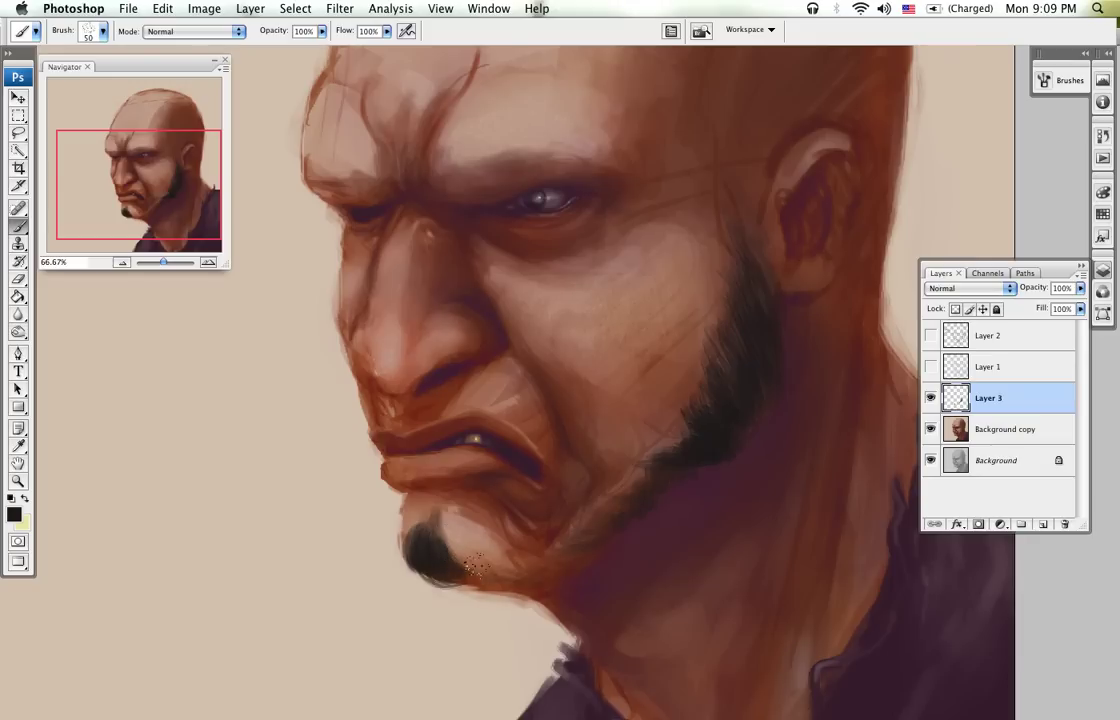
{"action": "left_click_drag", "start_coordinate": [455, 563], "coordinate": [517, 580]}
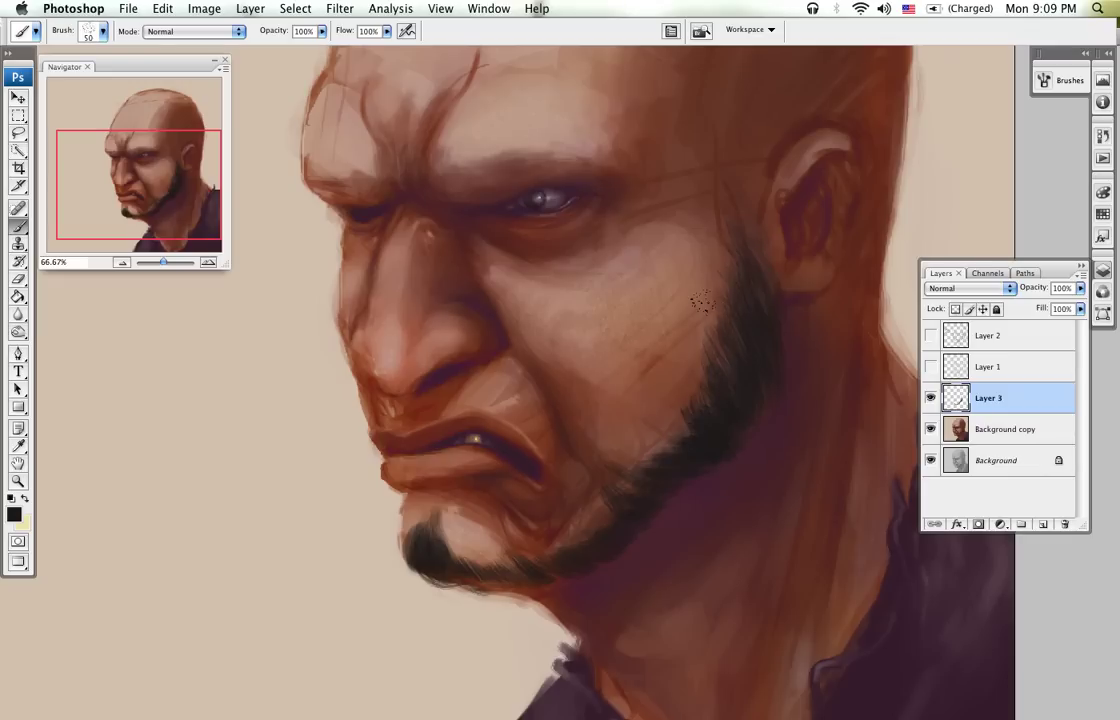
{"action": "mouse_move", "coordinate": [705, 333]}
{"action": "left_mouse_down"}
{"action": "mouse_move", "coordinate": [705, 382]}
{"action": "mouse_move", "coordinate": [692, 360]}
{"action": "mouse_move", "coordinate": [717, 455]}
{"action": "mouse_move", "coordinate": [685, 400]}
{"action": "mouse_move", "coordinate": [659, 458]}
{"action": "left_mouse_up"}
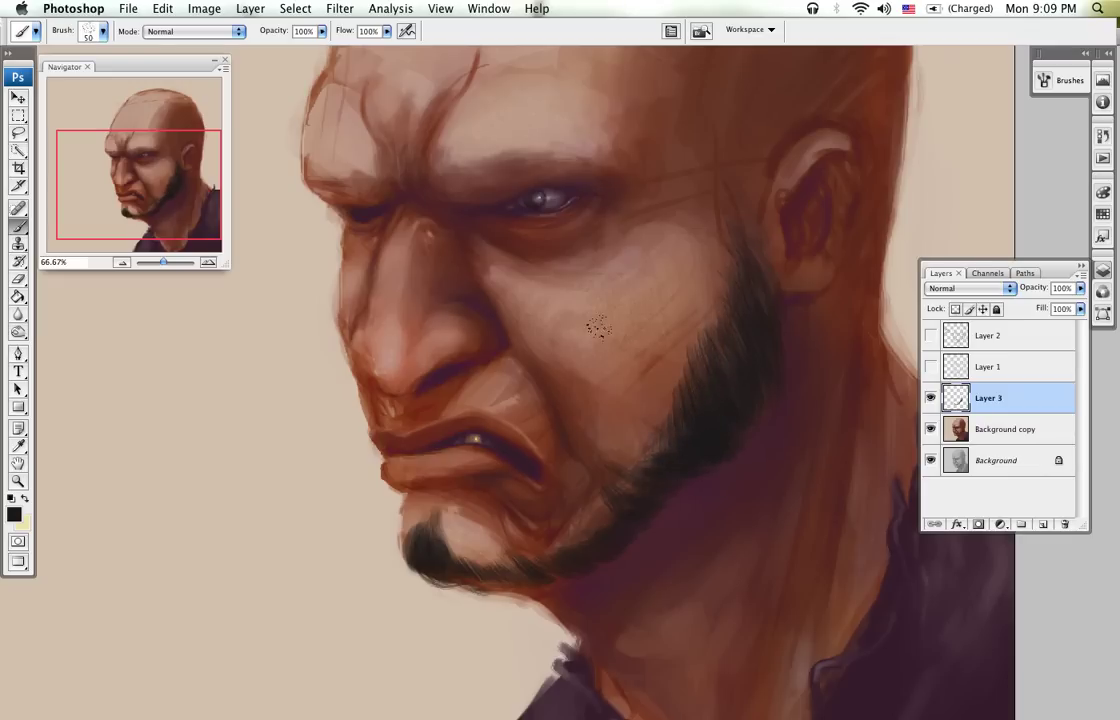
Step: Choose a denser spatter brush preset for filling in the beard
{"action": "right_click", "coordinate": [617, 217]}
{"action": "left_click_drag", "start_coordinate": [1049, 533], "coordinate": [1047, 467]}
{"action": "left_click", "coordinate": [690, 457]}
{"action": "key", "text": "Return"}
Step: Reduce the spatter brush and thicken the sideburn and cheek beard down toward the corner of the mouth
{"action": "key", "text": "bracketleft"}
{"action": "key", "text": "bracketleft"}
{"action": "key", "text": "bracketleft"}
{"action": "key", "text": "bracketleft"}
{"action": "key", "text": "bracketleft"}
{"action": "key", "text": "bracketleft"}
{"action": "key", "text": "bracketleft"}
{"action": "key", "text": "bracketleft"}
{"action": "left_click_drag", "start_coordinate": [738, 250], "coordinate": [770, 345]}
{"action": "left_click_drag", "start_coordinate": [735, 291], "coordinate": [758, 423]}
{"action": "left_click_drag", "start_coordinate": [708, 292], "coordinate": [735, 398]}
{"action": "mouse_move", "coordinate": [711, 334]}
{"action": "left_mouse_down"}
{"action": "mouse_move", "coordinate": [723, 450]}
{"action": "mouse_move", "coordinate": [704, 359]}
{"action": "mouse_move", "coordinate": [692, 364]}
{"action": "mouse_move", "coordinate": [683, 451]}
{"action": "mouse_move", "coordinate": [671, 394]}
{"action": "mouse_move", "coordinate": [667, 440]}
{"action": "mouse_move", "coordinate": [663, 404]}
{"action": "mouse_move", "coordinate": [655, 464]}
{"action": "mouse_move", "coordinate": [640, 467]}
{"action": "mouse_move", "coordinate": [619, 509]}
{"action": "mouse_move", "coordinate": [584, 447]}
{"action": "left_mouse_up"}
Step: Reduce the brush to 25 px and refine the beard's edge below the corner of the mouth
{"action": "key", "text": "bracketleft"}
{"action": "key", "text": "bracketleft"}
{"action": "key", "text": "bracketleft"}
{"action": "key", "text": "bracketleft"}
{"action": "key", "text": "bracketleft"}
{"action": "key", "text": "bracketleft"}
{"action": "key", "text": "bracketleft"}
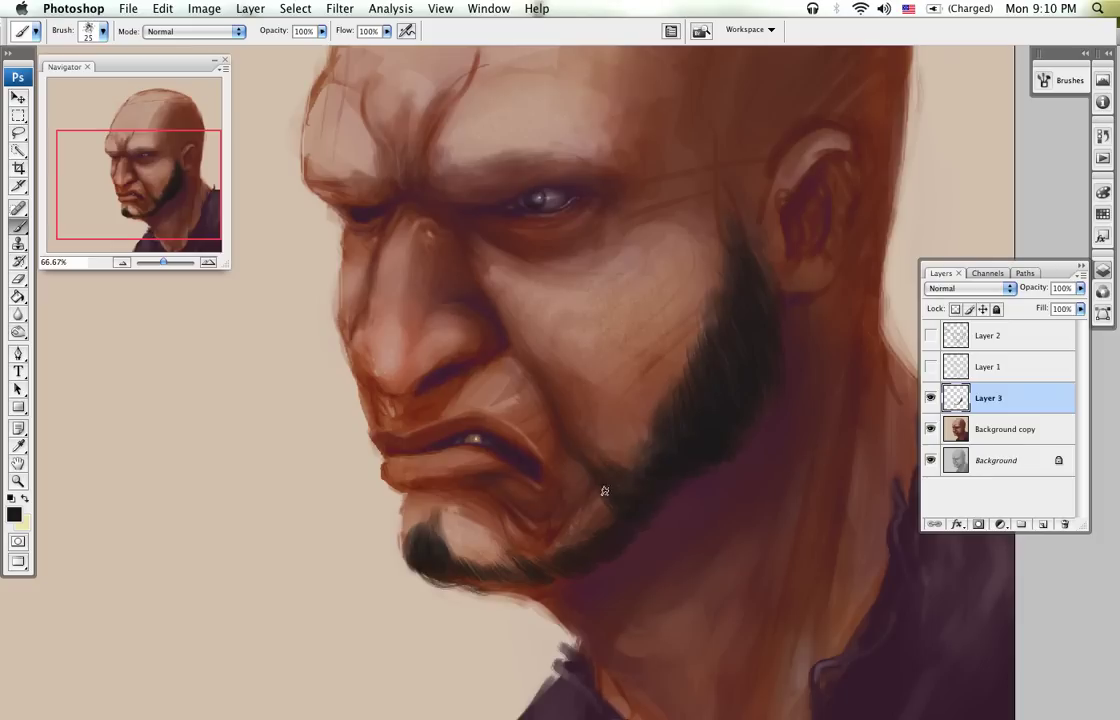
Step: Fill in the beard along the jaw at 70 px and on the chin at 45 px
{"action": "key", "text": "bracketright"}
{"action": "key", "text": "bracketright"}
{"action": "key", "text": "bracketright"}
{"action": "key", "text": "bracketright"}
{"action": "key", "text": "bracketright"}
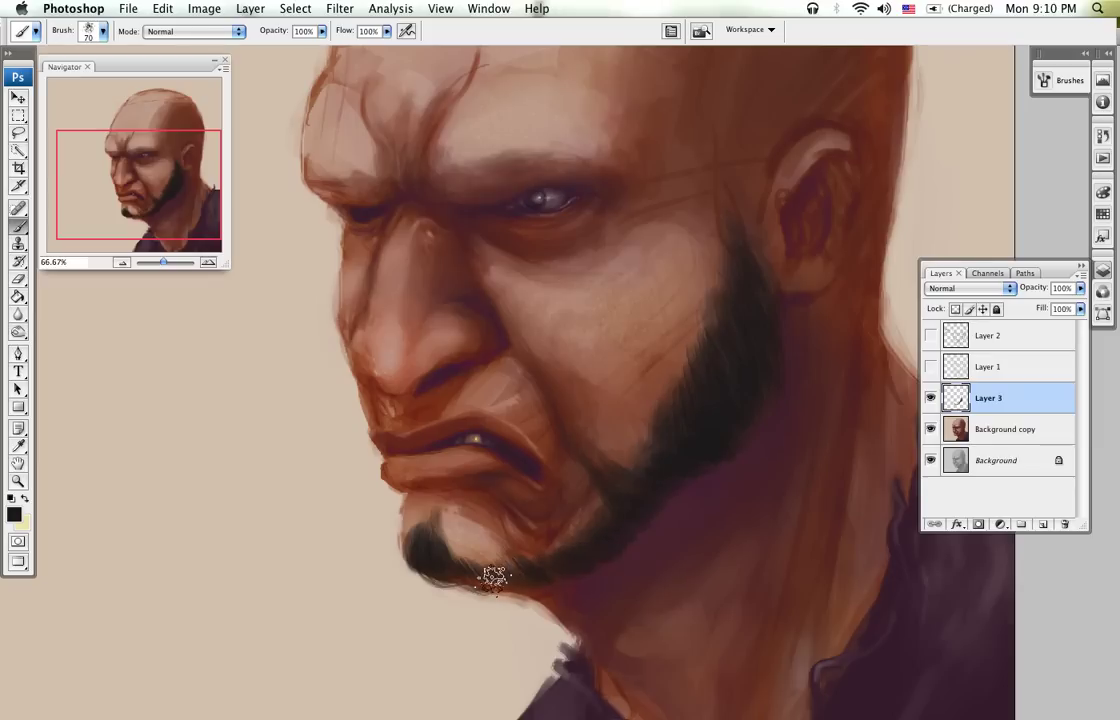
{"action": "key", "text": "bracketleft"}
{"action": "key", "text": "bracketleft"}
{"action": "key", "text": "bracketleft"}
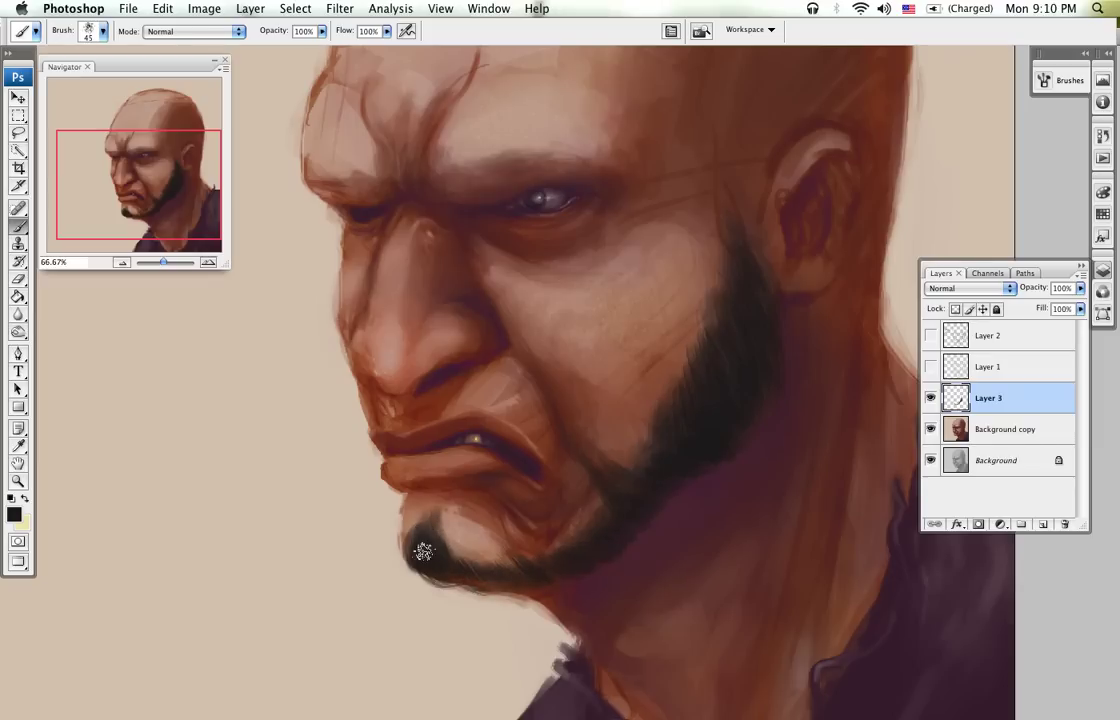
Step: Paint a thin dark moustache along the upper lip with a 25 to 30 px brush
{"action": "left_click_drag", "start_coordinate": [660, 305], "coordinate": [660, 438]}
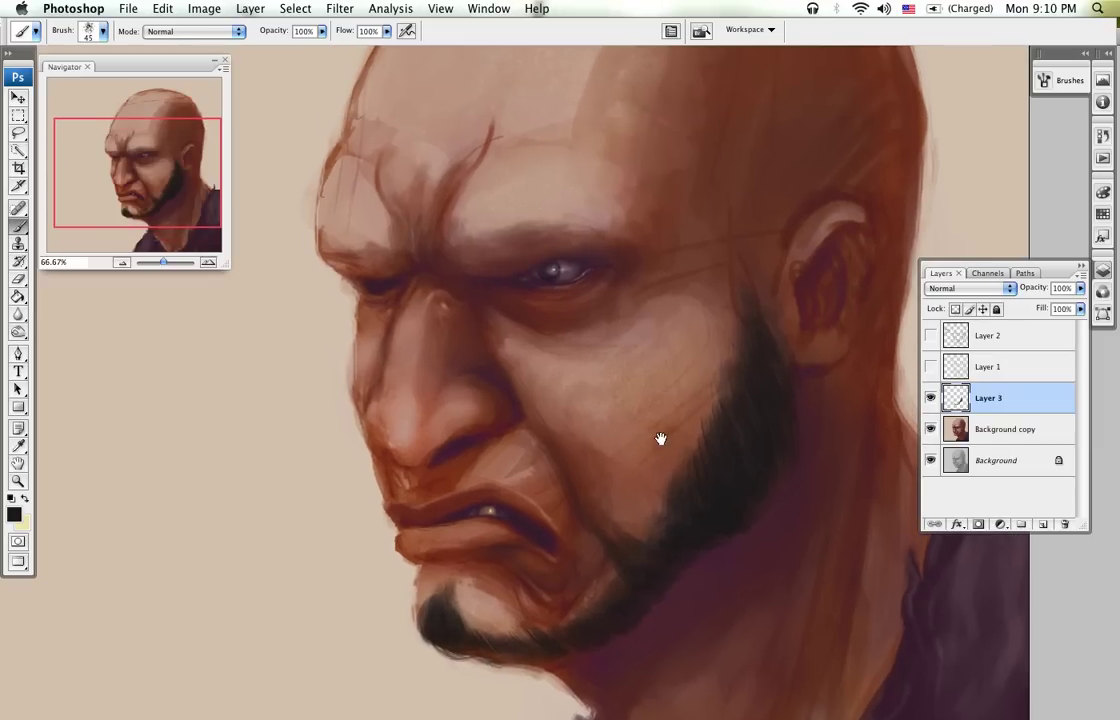
{"action": "key", "text": "bracketleft"}
{"action": "key", "text": "bracketleft"}
{"action": "mouse_move", "coordinate": [453, 485]}
{"action": "left_mouse_down"}
{"action": "mouse_move", "coordinate": [504, 459]}
{"action": "mouse_move", "coordinate": [479, 475]}
{"action": "mouse_move", "coordinate": [525, 480]}
{"action": "left_mouse_up"}
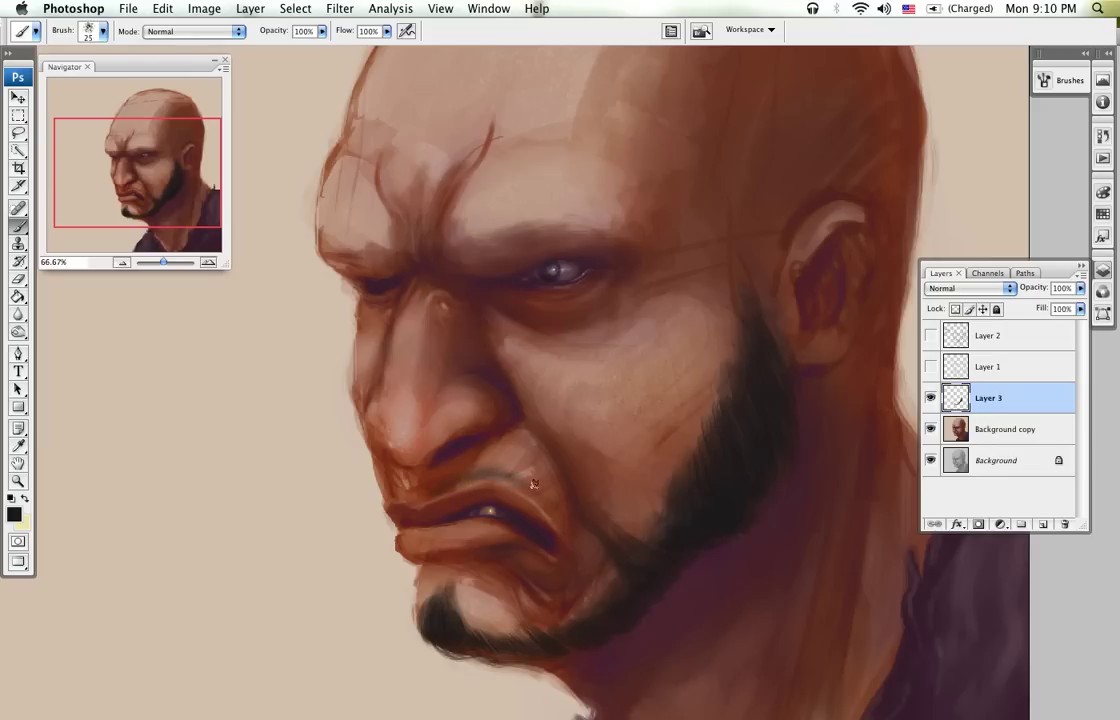
{"action": "left_click", "coordinate": [462, 477]}
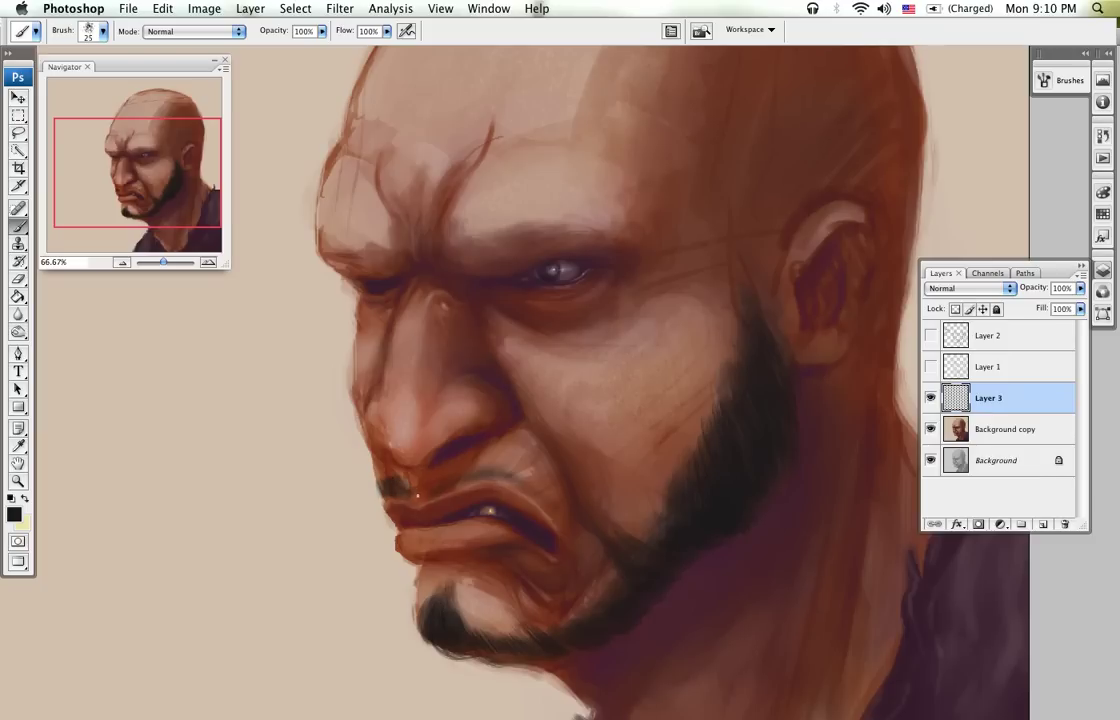
{"action": "key", "text": "bracketleft"}
{"action": "key", "text": "bracketleft"}
{"action": "key", "text": "bracketleft"}
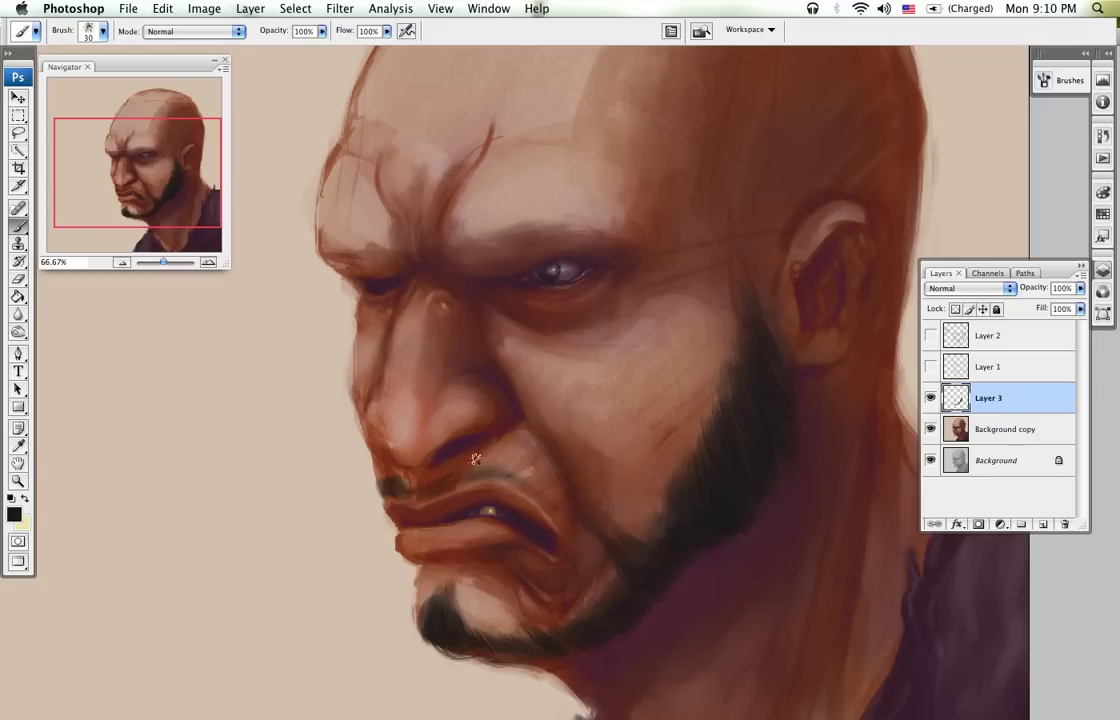
{"action": "left_click_drag", "start_coordinate": [449, 484], "coordinate": [520, 468]}
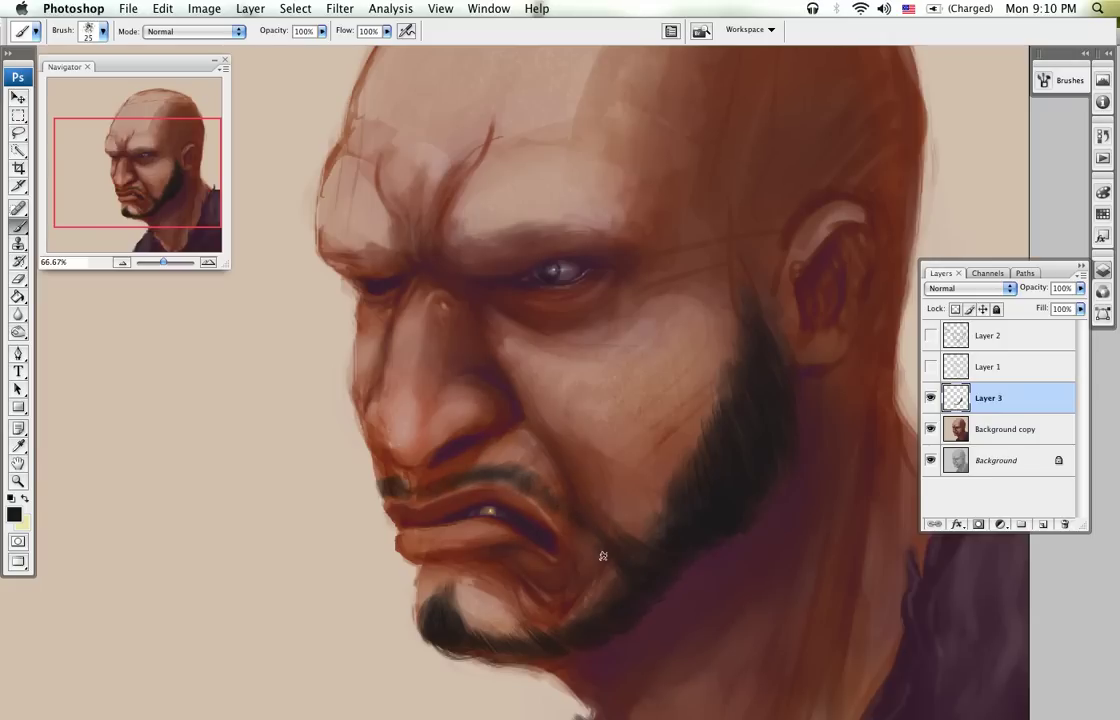
Step: Enlarge the brush to 80 px and block in dark hair on the side of the head, joining it to the sideburn
{"action": "key", "text": "bracketright"}
{"action": "key", "text": "bracketright"}
{"action": "left_click_drag", "start_coordinate": [734, 220], "coordinate": [699, 381]}
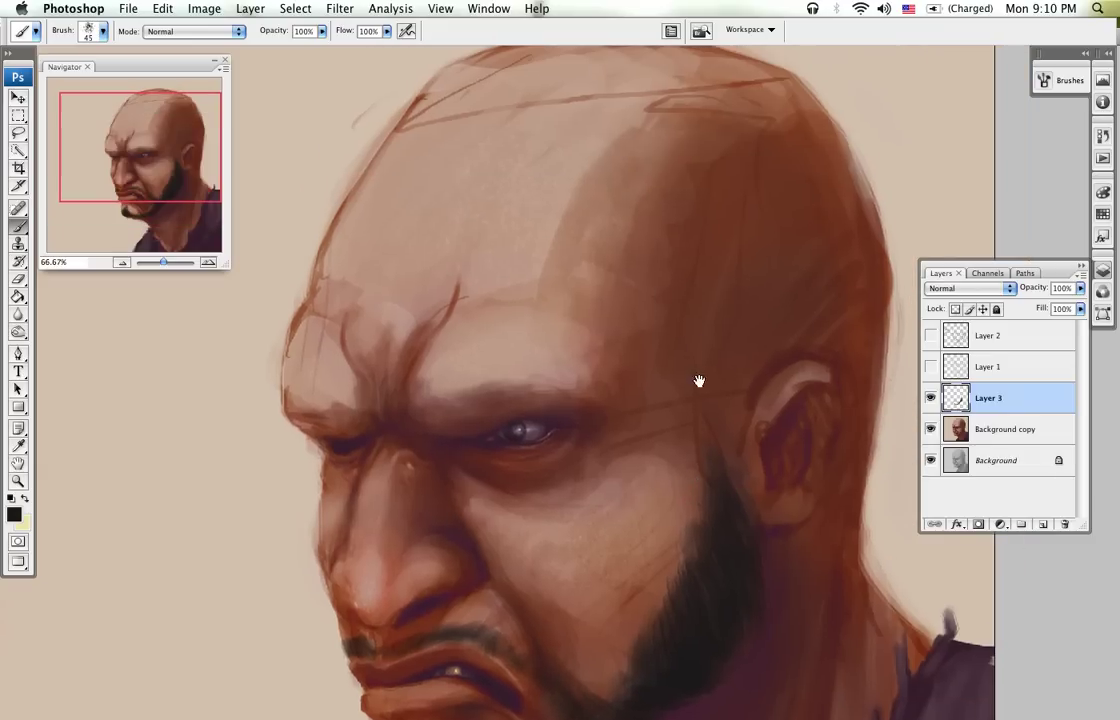
{"action": "key", "text": "bracketright"}
{"action": "key", "text": "bracketright"}
{"action": "key", "text": "bracketright"}
{"action": "left_click_drag", "start_coordinate": [772, 122], "coordinate": [722, 205]}
{"action": "mouse_move", "coordinate": [690, 253]}
{"action": "left_mouse_down"}
{"action": "mouse_move", "coordinate": [687, 262]}
{"action": "mouse_move", "coordinate": [732, 220]}
{"action": "mouse_move", "coordinate": [660, 347]}
{"action": "mouse_move", "coordinate": [748, 286]}
{"action": "mouse_move", "coordinate": [720, 360]}
{"action": "mouse_move", "coordinate": [735, 452]}
{"action": "mouse_move", "coordinate": [727, 405]}
{"action": "mouse_move", "coordinate": [847, 294]}
{"action": "mouse_move", "coordinate": [857, 220]}
{"action": "mouse_move", "coordinate": [722, 327]}
{"action": "mouse_move", "coordinate": [704, 214]}
{"action": "mouse_move", "coordinate": [732, 148]}
{"action": "mouse_move", "coordinate": [732, 248]}
{"action": "mouse_move", "coordinate": [817, 210]}
{"action": "mouse_move", "coordinate": [811, 182]}
{"action": "mouse_move", "coordinate": [720, 325]}
{"action": "left_mouse_up"}
{"action": "key", "text": "space"}
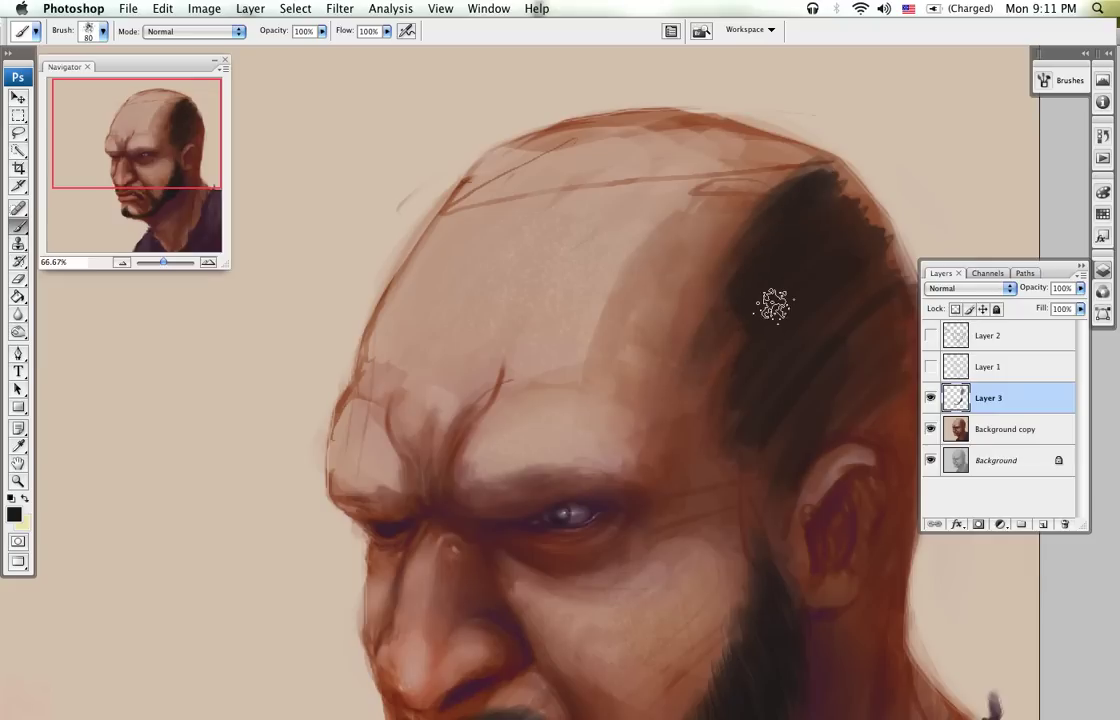
{"action": "left_click_drag", "start_coordinate": [762, 462], "coordinate": [757, 518]}
{"action": "left_click_drag", "start_coordinate": [790, 430], "coordinate": [773, 526]}
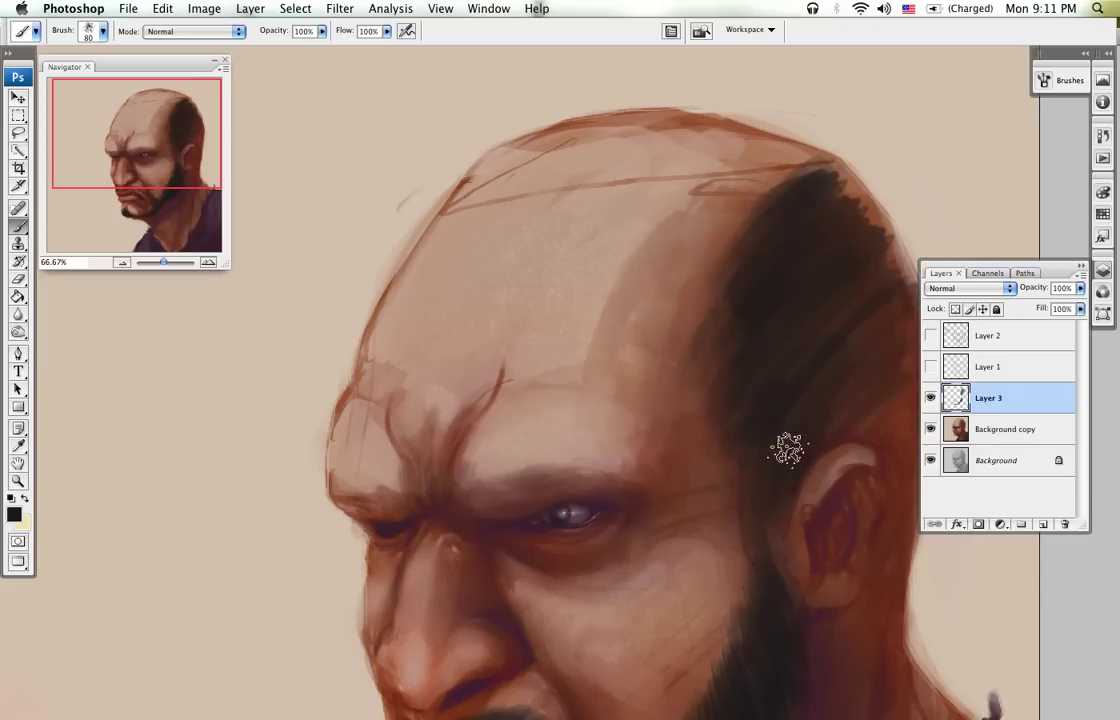
Step: Paint dark hair across the top of the head from the crown to the front hairline
{"action": "left_click_drag", "start_coordinate": [822, 150], "coordinate": [736, 254]}
{"action": "key", "text": "bracketleft"}
{"action": "key", "text": "bracketleft"}
{"action": "key", "text": "bracketleft"}
{"action": "key", "text": "bracketleft"}
{"action": "left_click_drag", "start_coordinate": [782, 155], "coordinate": [605, 180]}
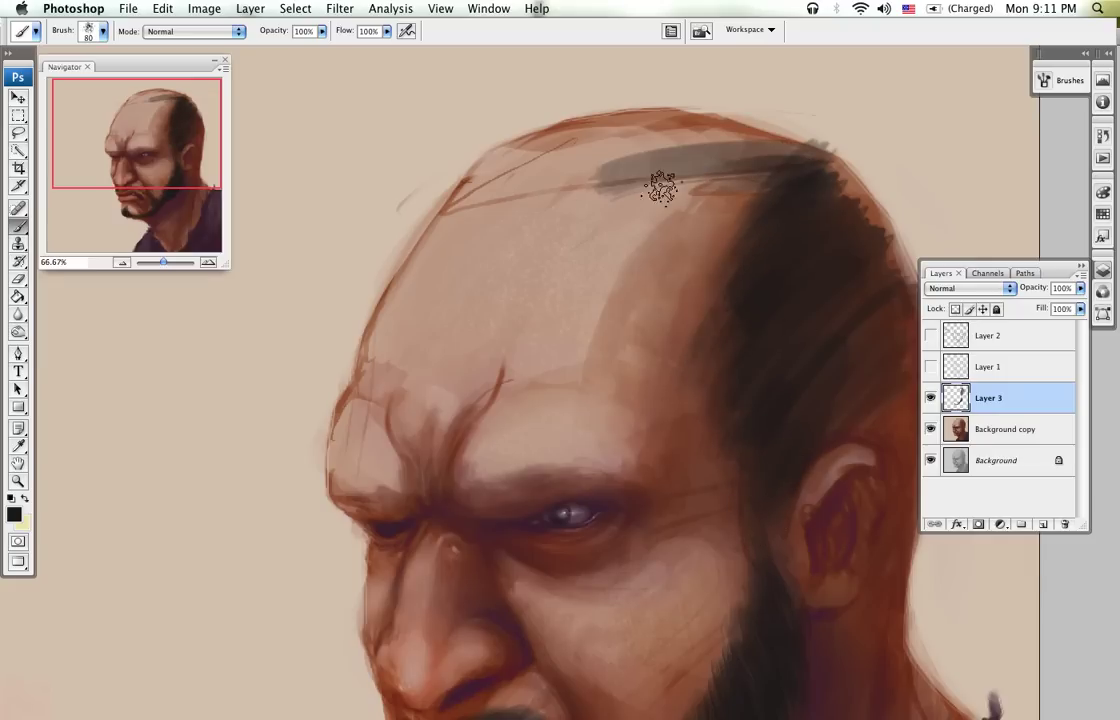
{"action": "left_click_drag", "start_coordinate": [458, 210], "coordinate": [600, 162]}
{"action": "mouse_move", "coordinate": [462, 208]}
{"action": "left_mouse_down"}
{"action": "mouse_move", "coordinate": [725, 145]}
{"action": "mouse_move", "coordinate": [560, 182]}
{"action": "mouse_move", "coordinate": [682, 134]}
{"action": "mouse_move", "coordinate": [608, 149]}
{"action": "mouse_move", "coordinate": [528, 183]}
{"action": "mouse_move", "coordinate": [690, 145]}
{"action": "mouse_move", "coordinate": [470, 205]}
{"action": "mouse_move", "coordinate": [479, 188]}
{"action": "mouse_move", "coordinate": [632, 118]}
{"action": "mouse_move", "coordinate": [593, 118]}
{"action": "mouse_move", "coordinate": [455, 192]}
{"action": "mouse_move", "coordinate": [595, 150]}
{"action": "mouse_move", "coordinate": [525, 150]}
{"action": "mouse_move", "coordinate": [664, 126]}
{"action": "left_mouse_up"}
Step: Set the brush to 30 px and fill the gaps in the top hair, smoothing its edge at the crown
{"action": "key", "text": "bracketleft"}
{"action": "key", "text": "bracketleft"}
{"action": "key", "text": "bracketleft"}
{"action": "key", "text": "bracketright"}
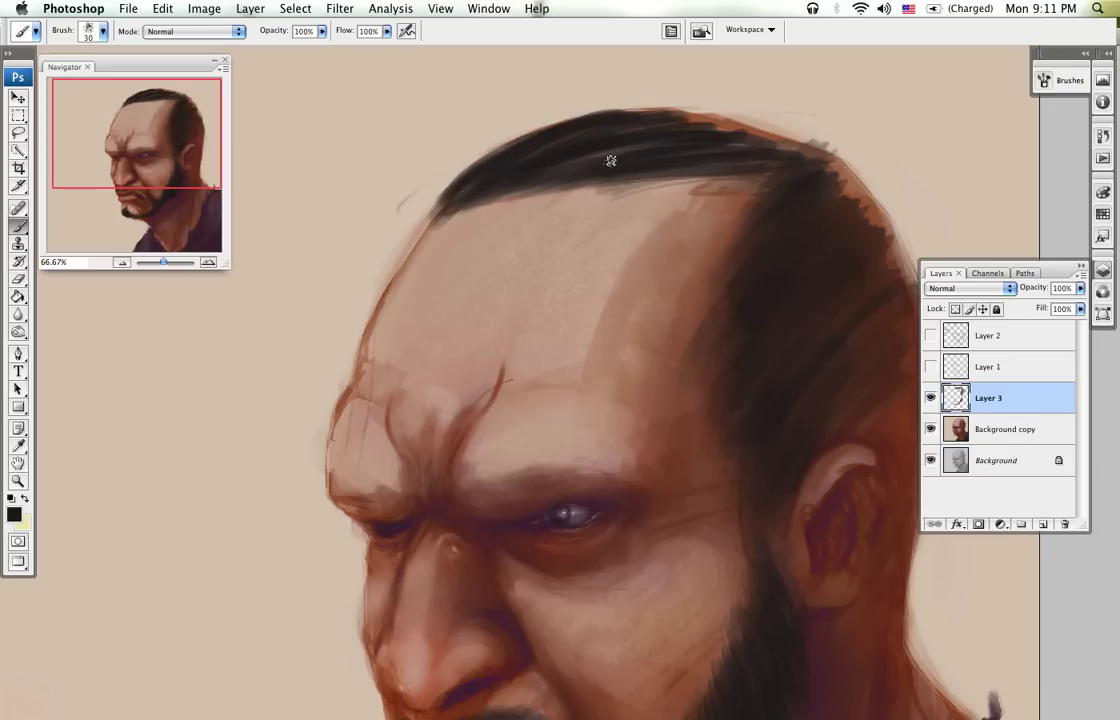
{"action": "mouse_move", "coordinate": [736, 148]}
{"action": "left_mouse_down"}
{"action": "mouse_move", "coordinate": [792, 152]}
{"action": "mouse_move", "coordinate": [678, 130]}
{"action": "mouse_move", "coordinate": [793, 152]}
{"action": "mouse_move", "coordinate": [659, 130]}
{"action": "mouse_move", "coordinate": [806, 160]}
{"action": "left_mouse_up"}
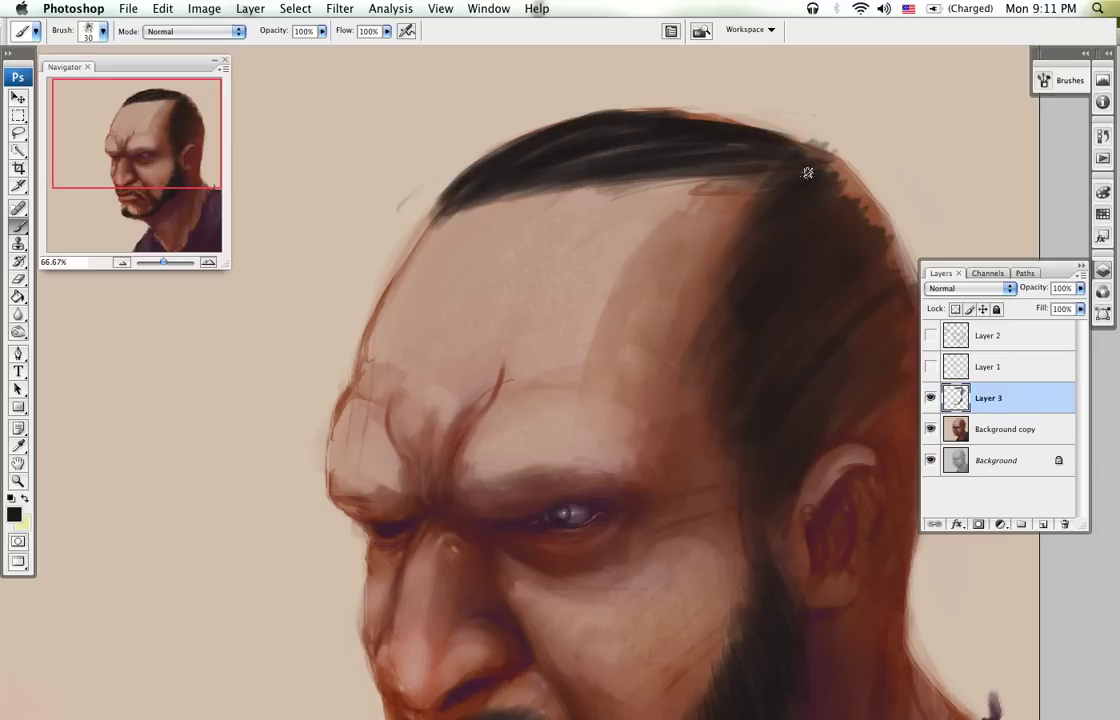
{"action": "mouse_move", "coordinate": [591, 154]}
{"action": "left_mouse_down"}
{"action": "mouse_move", "coordinate": [668, 145]}
{"action": "mouse_move", "coordinate": [822, 168]}
{"action": "mouse_move", "coordinate": [856, 192]}
{"action": "left_mouse_up"}
Step: Paint dark hair along the back contour of the skull, from the crown down behind the ear
{"action": "key", "text": "space"}
{"action": "left_click_drag", "start_coordinate": [803, 251], "coordinate": [652, 234]}
{"action": "mouse_move", "coordinate": [675, 163]}
{"action": "left_mouse_down"}
{"action": "mouse_move", "coordinate": [682, 180]}
{"action": "mouse_move", "coordinate": [625, 150]}
{"action": "mouse_move", "coordinate": [750, 237]}
{"action": "mouse_move", "coordinate": [791, 361]}
{"action": "left_mouse_up"}
{"action": "mouse_move", "coordinate": [766, 262]}
{"action": "left_mouse_down"}
{"action": "mouse_move", "coordinate": [786, 356]}
{"action": "mouse_move", "coordinate": [776, 470]}
{"action": "left_mouse_up"}
{"action": "key", "text": "space"}
{"action": "mouse_move", "coordinate": [752, 429]}
{"action": "left_mouse_down"}
{"action": "mouse_move", "coordinate": [758, 284]}
{"action": "mouse_move", "coordinate": [742, 408]}
{"action": "mouse_move", "coordinate": [752, 500]}
{"action": "left_mouse_up"}
{"action": "mouse_move", "coordinate": [754, 400]}
{"action": "left_mouse_down"}
{"action": "mouse_move", "coordinate": [766, 516]}
{"action": "mouse_move", "coordinate": [758, 485]}
{"action": "mouse_move", "coordinate": [781, 284]}
{"action": "left_mouse_up"}
{"action": "mouse_move", "coordinate": [745, 352]}
{"action": "left_mouse_down"}
{"action": "mouse_move", "coordinate": [758, 285]}
{"action": "mouse_move", "coordinate": [743, 309]}
{"action": "mouse_move", "coordinate": [655, 262]}
{"action": "left_mouse_up"}
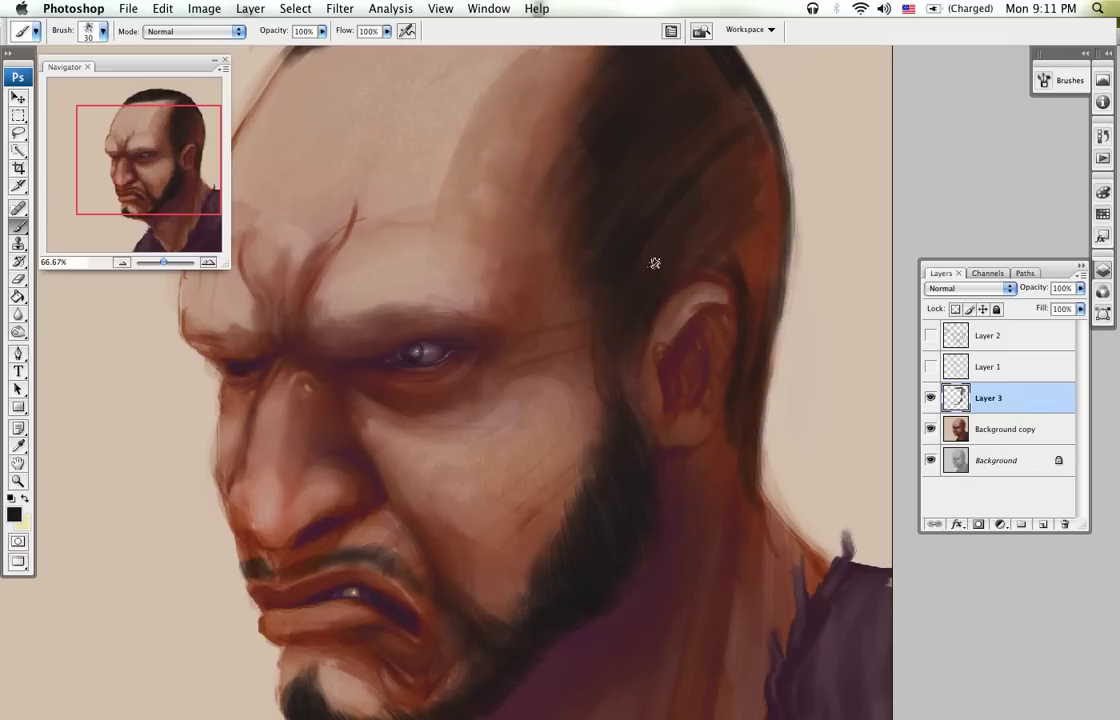
Step: Thicken the hair behind the ear and extend it down to the nape
{"action": "left_click_drag", "start_coordinate": [768, 242], "coordinate": [751, 363]}
{"action": "left_click_drag", "start_coordinate": [769, 226], "coordinate": [752, 322]}
{"action": "left_click_drag", "start_coordinate": [780, 185], "coordinate": [762, 339]}
{"action": "left_click_drag", "start_coordinate": [778, 260], "coordinate": [770, 398]}
{"action": "mouse_move", "coordinate": [769, 296]}
{"action": "left_mouse_down"}
{"action": "mouse_move", "coordinate": [762, 457]}
{"action": "mouse_move", "coordinate": [772, 519]}
{"action": "left_mouse_up"}
Step: Fill the remaining reddish gaps in the side hair above the ear and darken the hairline at the temple
{"action": "scroll", "coordinate": [758, 181], "scroll_direction": "up", "scroll_amount": 5}
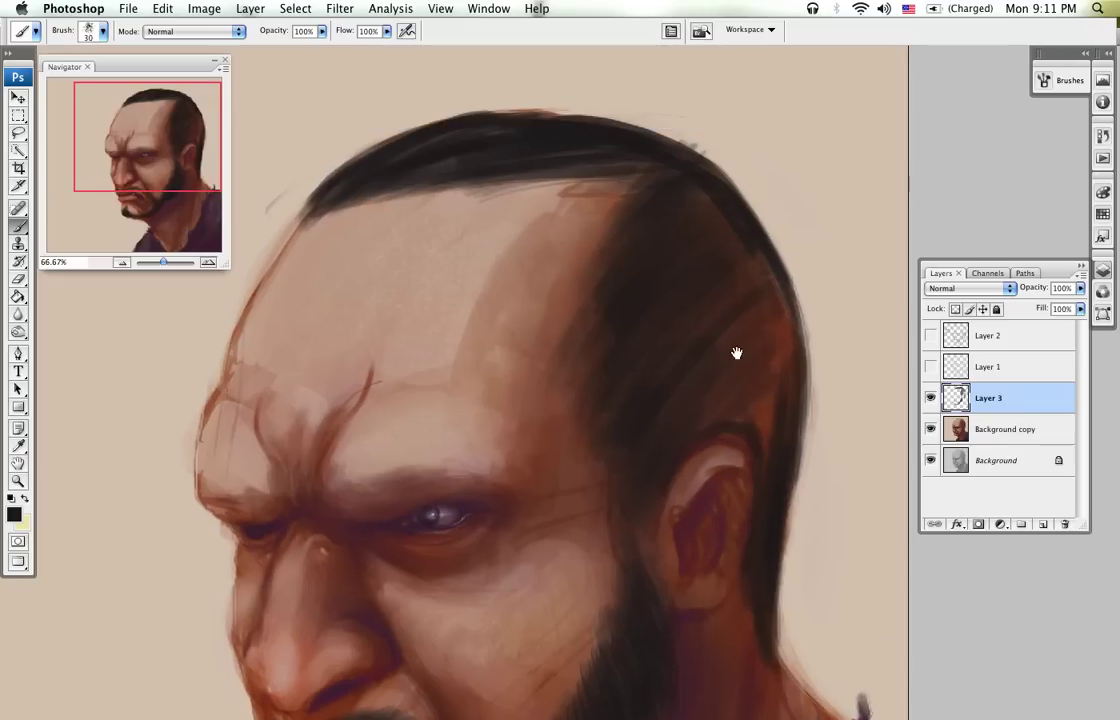
{"action": "mouse_move", "coordinate": [756, 297]}
{"action": "left_mouse_down"}
{"action": "mouse_move", "coordinate": [765, 277]}
{"action": "mouse_move", "coordinate": [802, 382]}
{"action": "mouse_move", "coordinate": [787, 315]}
{"action": "left_mouse_up"}
{"action": "mouse_move", "coordinate": [764, 388]}
{"action": "left_mouse_down"}
{"action": "mouse_move", "coordinate": [696, 431]}
{"action": "mouse_move", "coordinate": [706, 403]}
{"action": "mouse_move", "coordinate": [673, 427]}
{"action": "mouse_move", "coordinate": [698, 357]}
{"action": "mouse_move", "coordinate": [674, 397]}
{"action": "mouse_move", "coordinate": [728, 288]}
{"action": "mouse_move", "coordinate": [680, 332]}
{"action": "mouse_move", "coordinate": [731, 227]}
{"action": "mouse_move", "coordinate": [718, 216]}
{"action": "mouse_move", "coordinate": [641, 298]}
{"action": "mouse_move", "coordinate": [633, 288]}
{"action": "mouse_move", "coordinate": [676, 166]}
{"action": "mouse_move", "coordinate": [564, 267]}
{"action": "mouse_move", "coordinate": [558, 313]}
{"action": "mouse_move", "coordinate": [619, 157]}
{"action": "mouse_move", "coordinate": [624, 220]}
{"action": "mouse_move", "coordinate": [661, 245]}
{"action": "mouse_move", "coordinate": [658, 256]}
{"action": "mouse_move", "coordinate": [645, 242]}
{"action": "mouse_move", "coordinate": [668, 231]}
{"action": "mouse_move", "coordinate": [565, 218]}
{"action": "mouse_move", "coordinate": [672, 178]}
{"action": "mouse_move", "coordinate": [577, 187]}
{"action": "mouse_move", "coordinate": [576, 209]}
{"action": "mouse_move", "coordinate": [603, 210]}
{"action": "mouse_move", "coordinate": [572, 232]}
{"action": "mouse_move", "coordinate": [591, 233]}
{"action": "mouse_move", "coordinate": [588, 287]}
{"action": "left_mouse_up"}
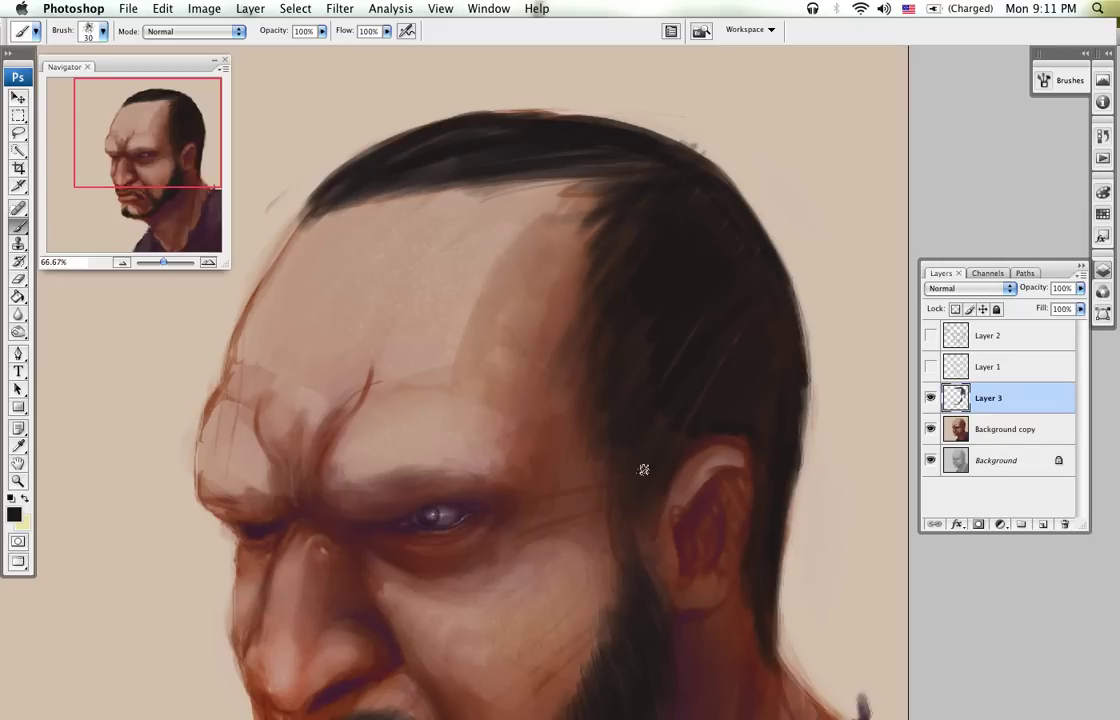
Step: Darken and thicken the moustache with a 25 px brush
{"action": "left_click_drag", "start_coordinate": [684, 547], "coordinate": [697, 311]}
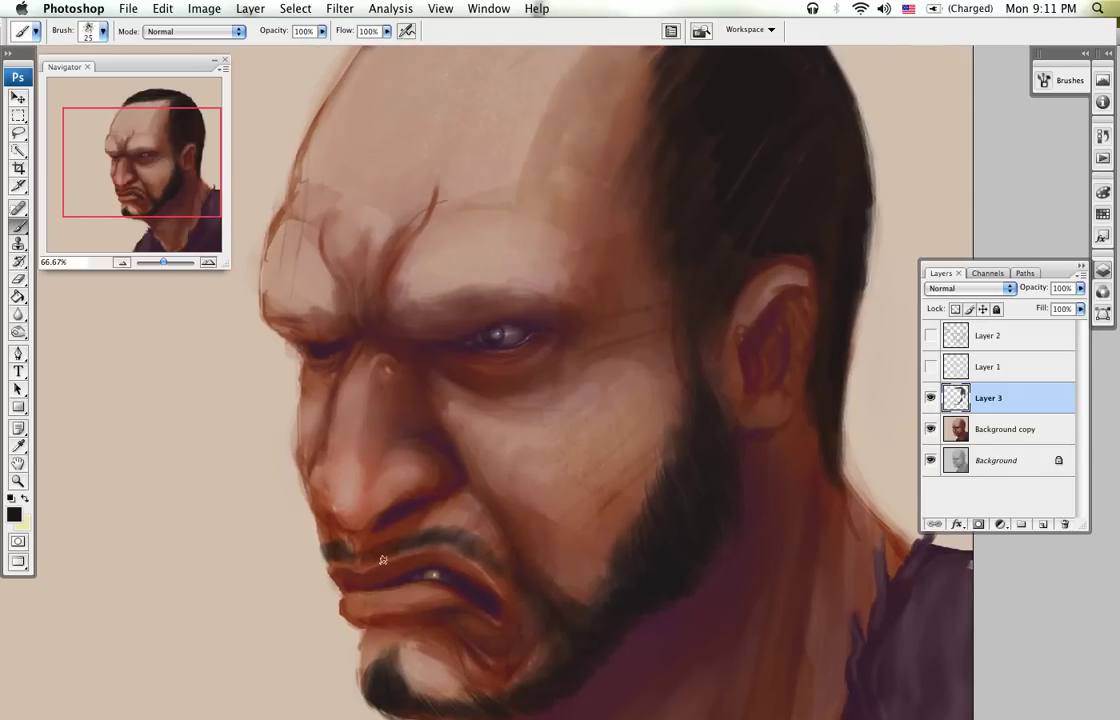
{"action": "left_click_drag", "start_coordinate": [447, 536], "coordinate": [489, 566]}
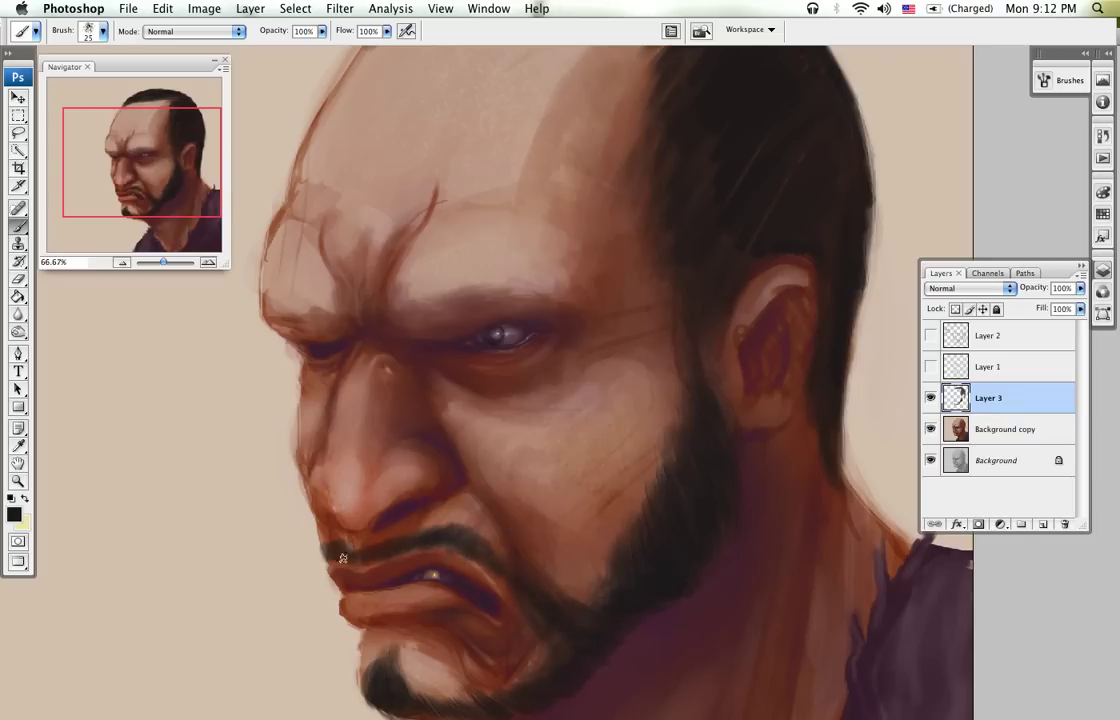
Step: Sample the near-black hair colour and choose the speckled 200 px brush preset
{"action": "key", "text": "x"}
{"action": "left_click", "coordinate": [726, 162], "text": "alt"}
{"action": "right_click", "coordinate": [729, 186]}
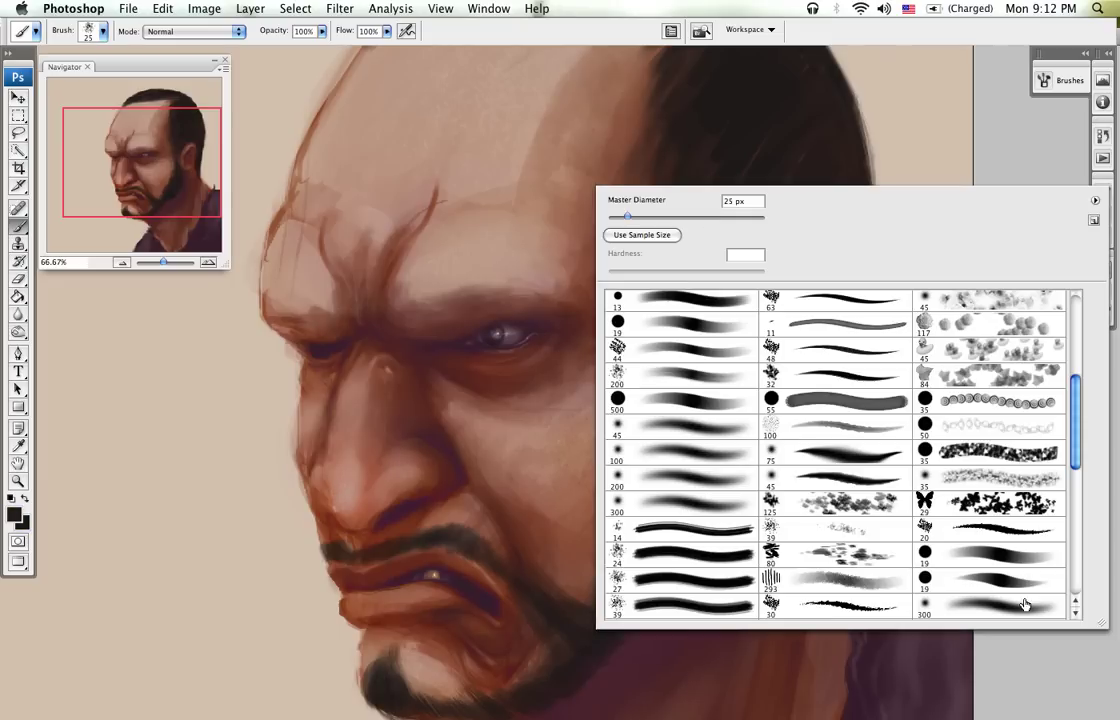
{"action": "left_click_drag", "start_coordinate": [1073, 441], "coordinate": [1080, 498]}
{"action": "left_click", "coordinate": [1010, 498]}
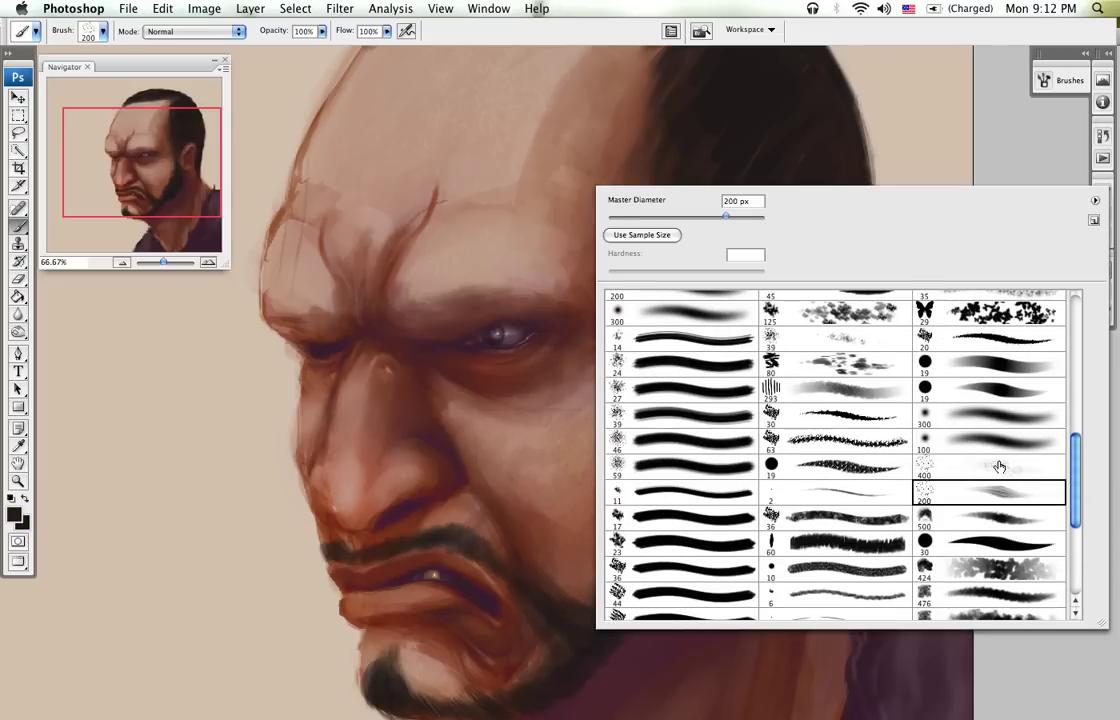
{"action": "left_click", "coordinate": [762, 125]}
Step: Paint faint light strands over the top and crown hair with the speckled brush at 80 px, using beige sampled from the backdrop
{"action": "key", "text": "space"}
{"action": "left_click_drag", "start_coordinate": [767, 190], "coordinate": [787, 392]}
{"action": "key", "text": "bracketleft"}
{"action": "key", "text": "bracketleft"}
{"action": "key", "text": "bracketleft"}
{"action": "key", "text": "bracketleft"}
{"action": "key", "text": "bracketleft"}
{"action": "key", "text": "bracketleft"}
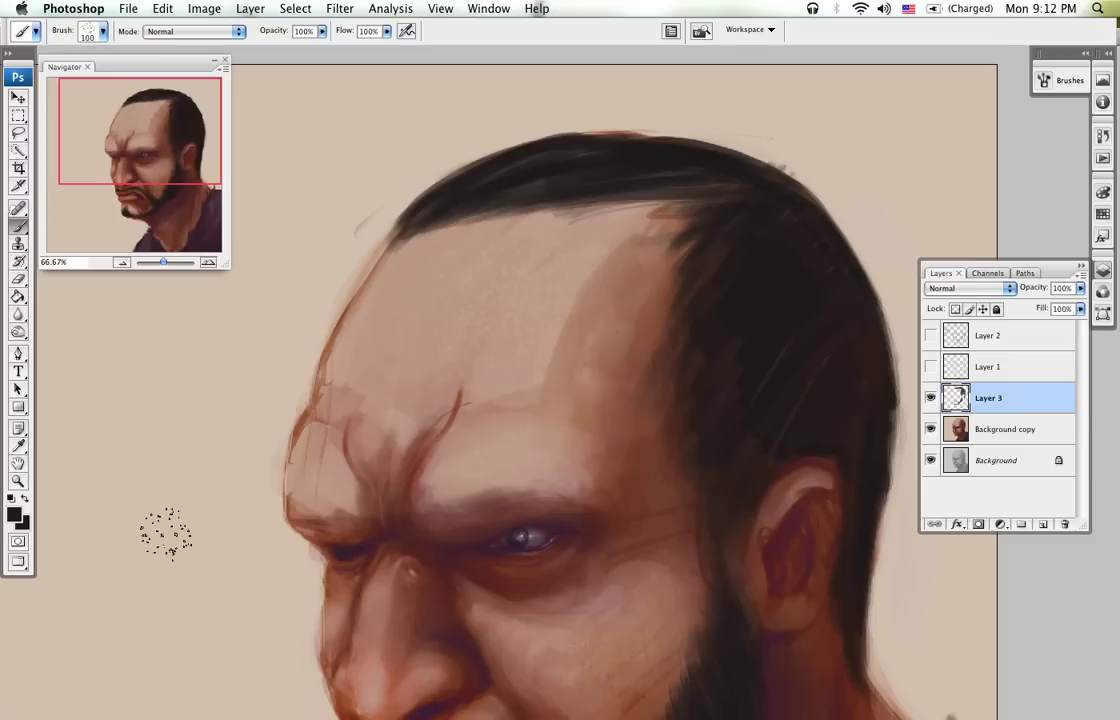
{"action": "left_click", "coordinate": [245, 322], "text": "alt"}
{"action": "left_click_drag", "start_coordinate": [488, 184], "coordinate": [560, 160]}
{"action": "mouse_move", "coordinate": [690, 152]}
{"action": "left_mouse_down"}
{"action": "mouse_move", "coordinate": [576, 182]}
{"action": "mouse_move", "coordinate": [680, 152]}
{"action": "mouse_move", "coordinate": [564, 172]}
{"action": "mouse_move", "coordinate": [701, 150]}
{"action": "mouse_move", "coordinate": [557, 175]}
{"action": "mouse_move", "coordinate": [732, 160]}
{"action": "mouse_move", "coordinate": [658, 160]}
{"action": "mouse_move", "coordinate": [666, 174]}
{"action": "mouse_move", "coordinate": [609, 168]}
{"action": "mouse_move", "coordinate": [606, 188]}
{"action": "mouse_move", "coordinate": [721, 163]}
{"action": "mouse_move", "coordinate": [511, 205]}
{"action": "mouse_move", "coordinate": [456, 229]}
{"action": "mouse_move", "coordinate": [723, 155]}
{"action": "mouse_move", "coordinate": [537, 187]}
{"action": "mouse_move", "coordinate": [491, 208]}
{"action": "mouse_move", "coordinate": [759, 165]}
{"action": "mouse_move", "coordinate": [571, 184]}
{"action": "mouse_move", "coordinate": [620, 172]}
{"action": "mouse_move", "coordinate": [745, 177]}
{"action": "mouse_move", "coordinate": [609, 173]}
{"action": "mouse_move", "coordinate": [569, 190]}
{"action": "mouse_move", "coordinate": [778, 208]}
{"action": "mouse_move", "coordinate": [735, 183]}
{"action": "mouse_move", "coordinate": [786, 186]}
{"action": "mouse_move", "coordinate": [807, 207]}
{"action": "mouse_move", "coordinate": [698, 285]}
{"action": "mouse_move", "coordinate": [704, 302]}
{"action": "mouse_move", "coordinate": [833, 190]}
{"action": "mouse_move", "coordinate": [797, 205]}
{"action": "mouse_move", "coordinate": [702, 333]}
{"action": "mouse_move", "coordinate": [783, 222]}
{"action": "mouse_move", "coordinate": [726, 292]}
{"action": "mouse_move", "coordinate": [739, 247]}
{"action": "mouse_move", "coordinate": [710, 332]}
{"action": "mouse_move", "coordinate": [804, 219]}
{"action": "mouse_move", "coordinate": [721, 218]}
{"action": "mouse_move", "coordinate": [776, 260]}
{"action": "left_mouse_up"}
{"action": "key", "text": "x"}
{"action": "key", "text": "x"}
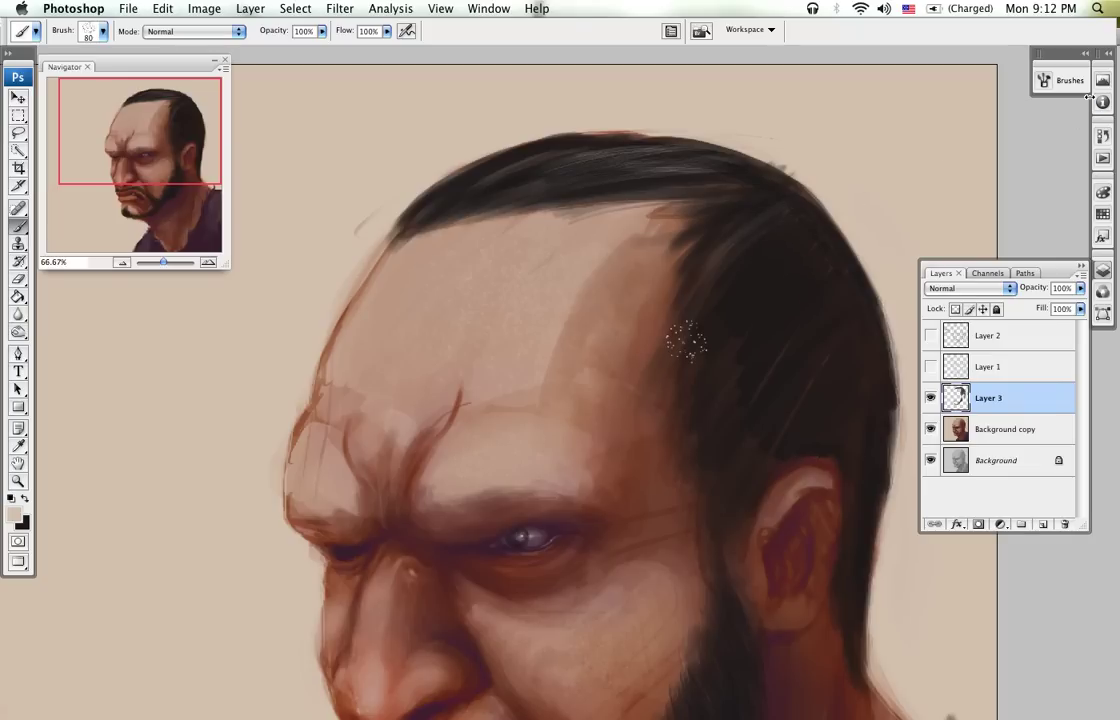
Step: Step back through the history to remove the last two brush strokes
{"action": "left_click", "coordinate": [1102, 140]}
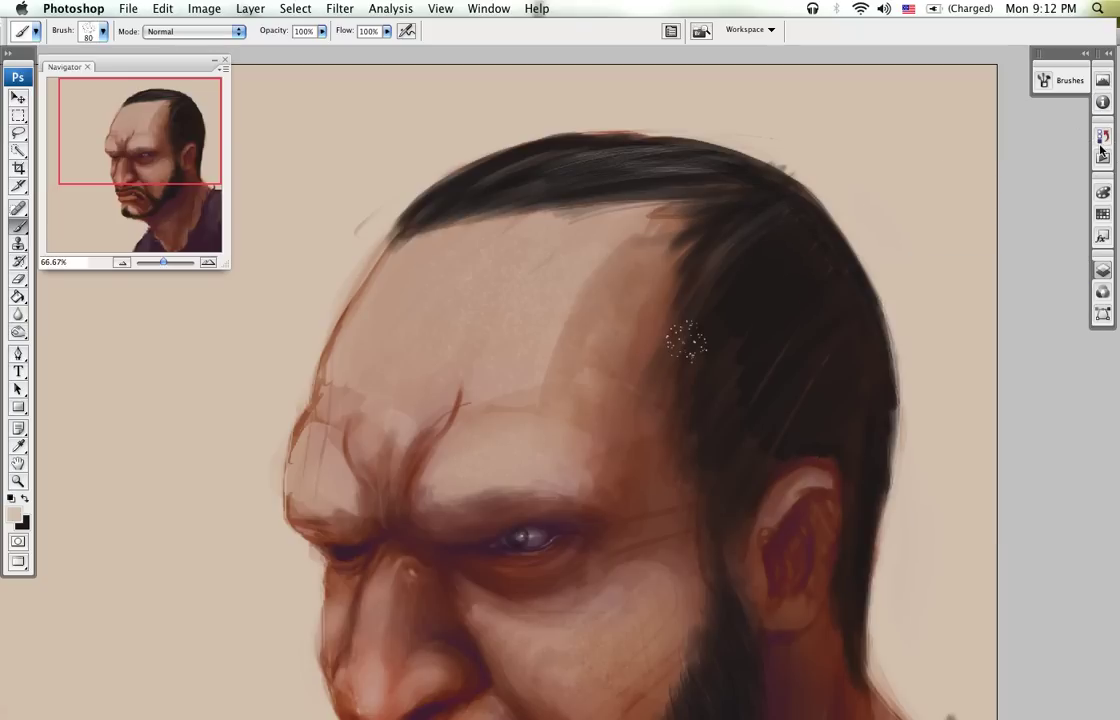
{"action": "left_click", "coordinate": [1103, 142]}
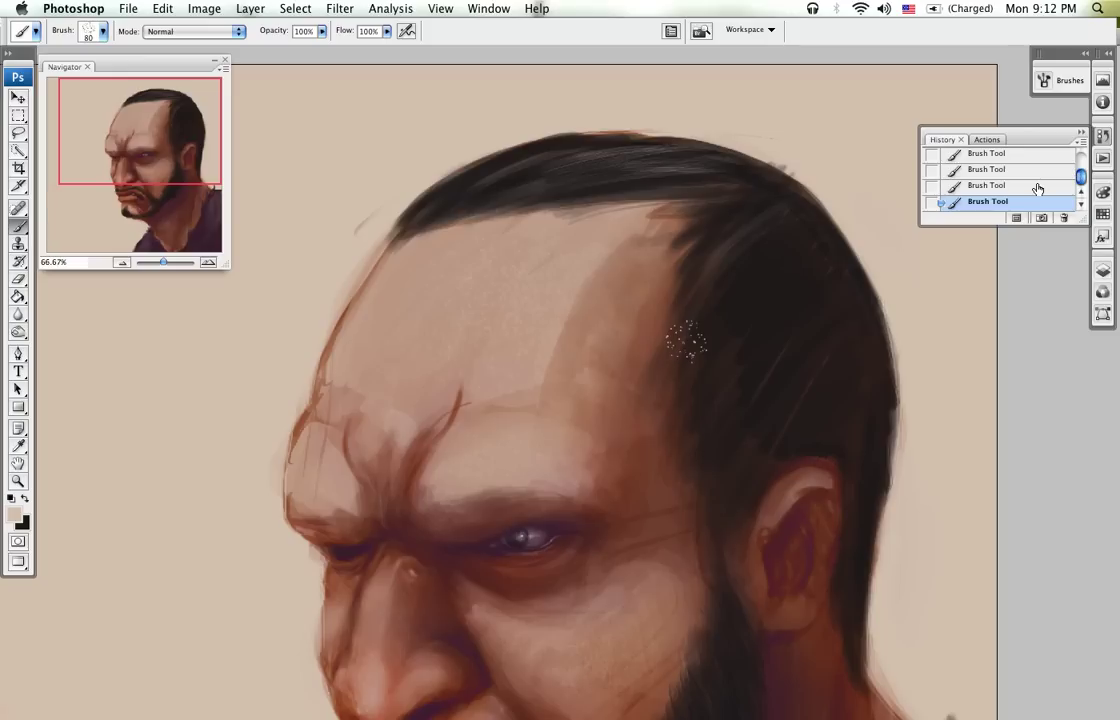
{"action": "left_click", "coordinate": [1037, 185]}
{"action": "left_click", "coordinate": [1036, 171]}
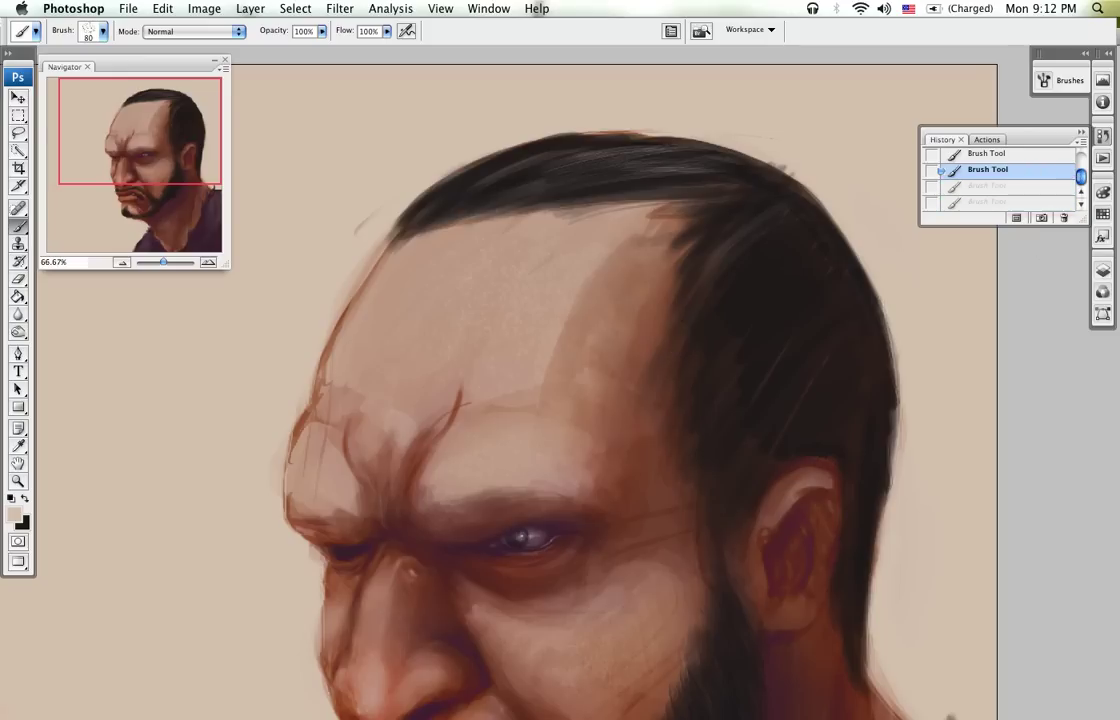
Step: Merge the hair layer down into Background copy and save the file
{"action": "left_click", "coordinate": [1103, 270]}
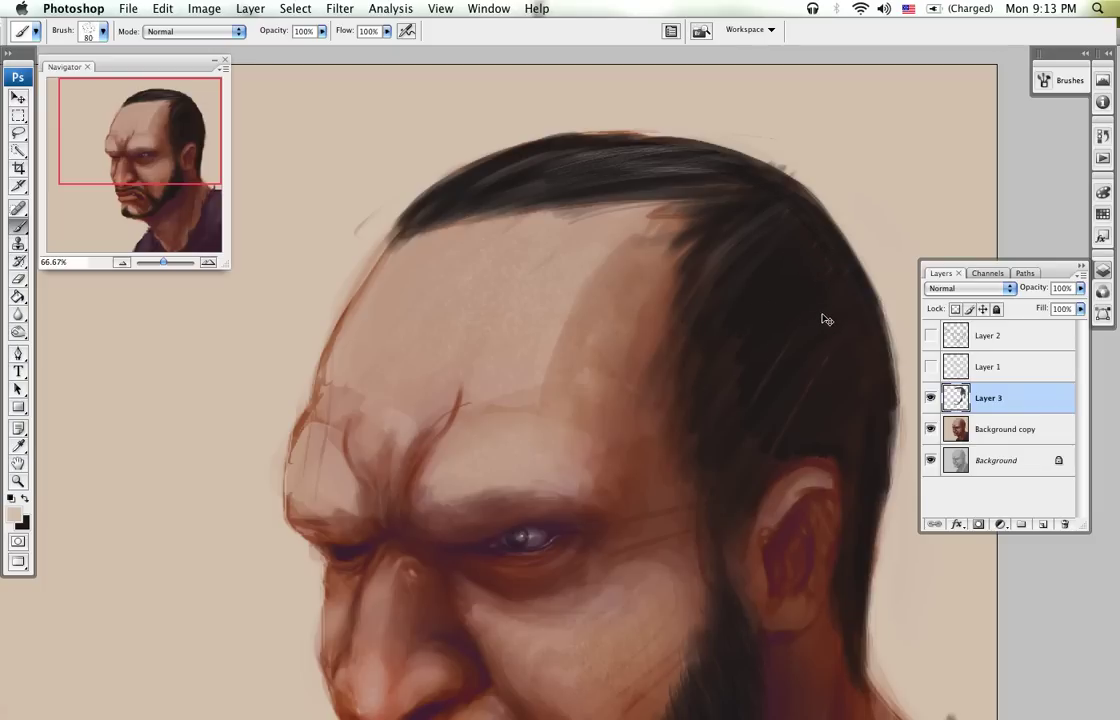
{"action": "key", "text": "super+e"}
{"action": "left_click_drag", "start_coordinate": [786, 408], "coordinate": [796, 310]}
{"action": "key", "text": "super+s"}
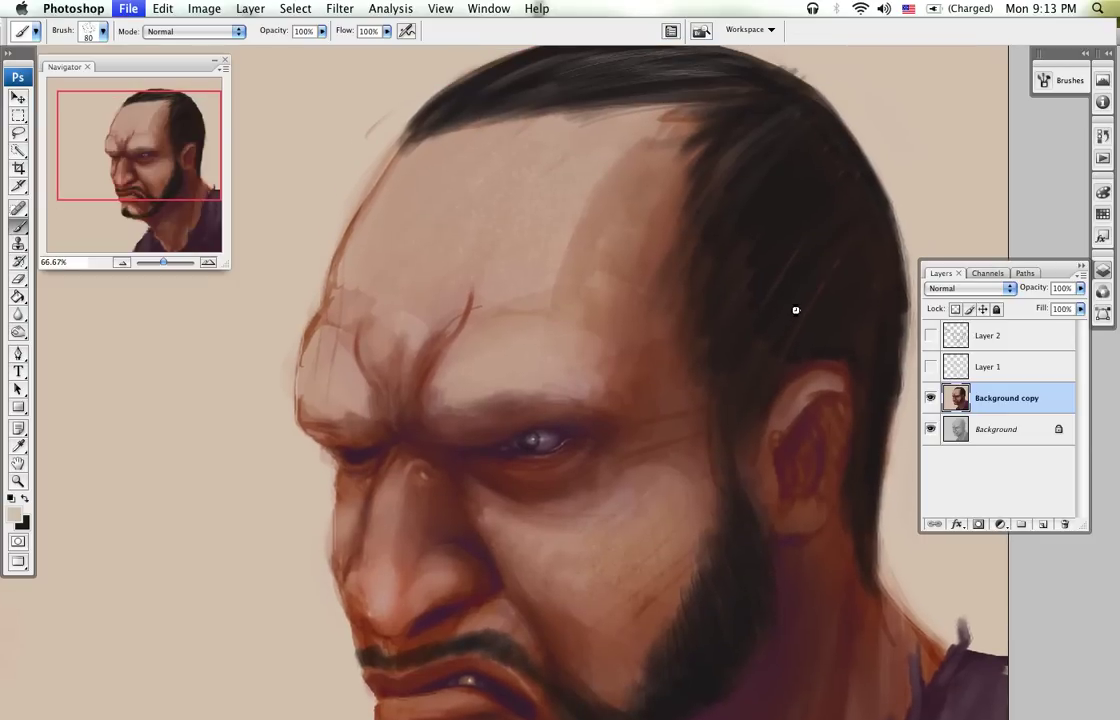
Step: Add a new layer above Background copy and paint light strands through the hair on the side of the head
{"action": "left_click", "coordinate": [1043, 524]}
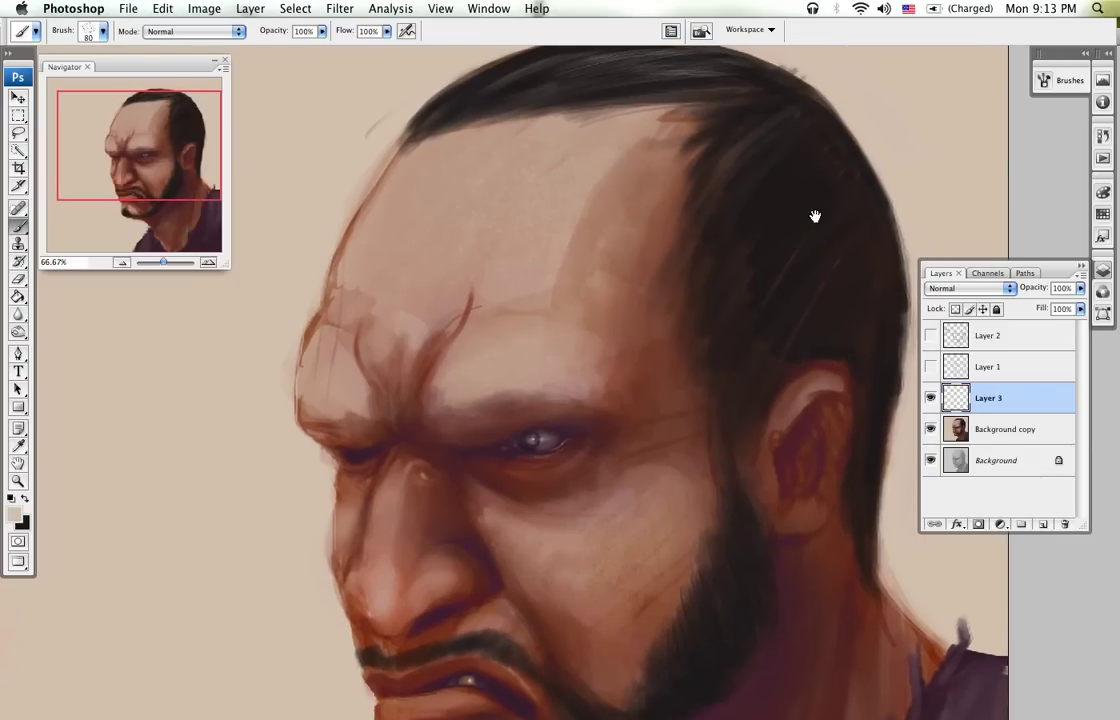
{"action": "scroll", "coordinate": [812, 217], "scroll_direction": "up", "scroll_amount": 3}
{"action": "left_click_drag", "start_coordinate": [710, 370], "coordinate": [822, 258]}
{"action": "left_click_drag", "start_coordinate": [731, 385], "coordinate": [832, 250]}
{"action": "key", "text": "x"}
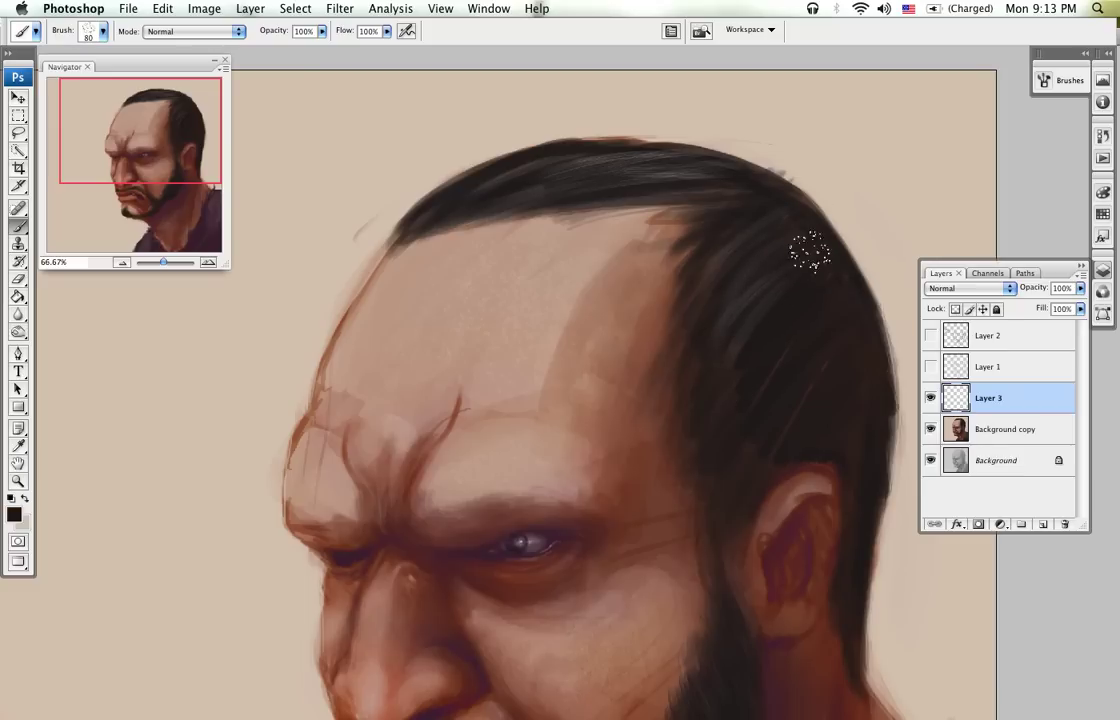
{"action": "key", "text": "x"}
Step: Paint alternating dark and light strands through the chin beard with the 80 px speckled brush, and merge Layer 3 down into Background copy
{"action": "left_click_drag", "start_coordinate": [731, 490], "coordinate": [835, 178]}
{"action": "key", "text": "x"}
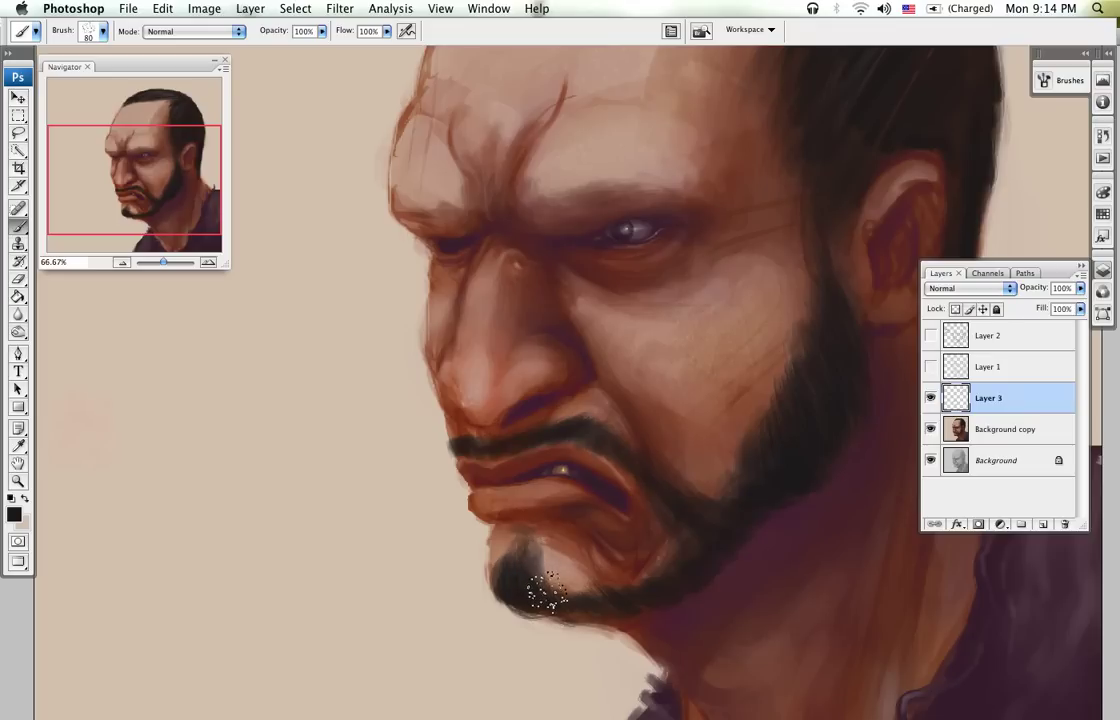
{"action": "key", "text": "x"}
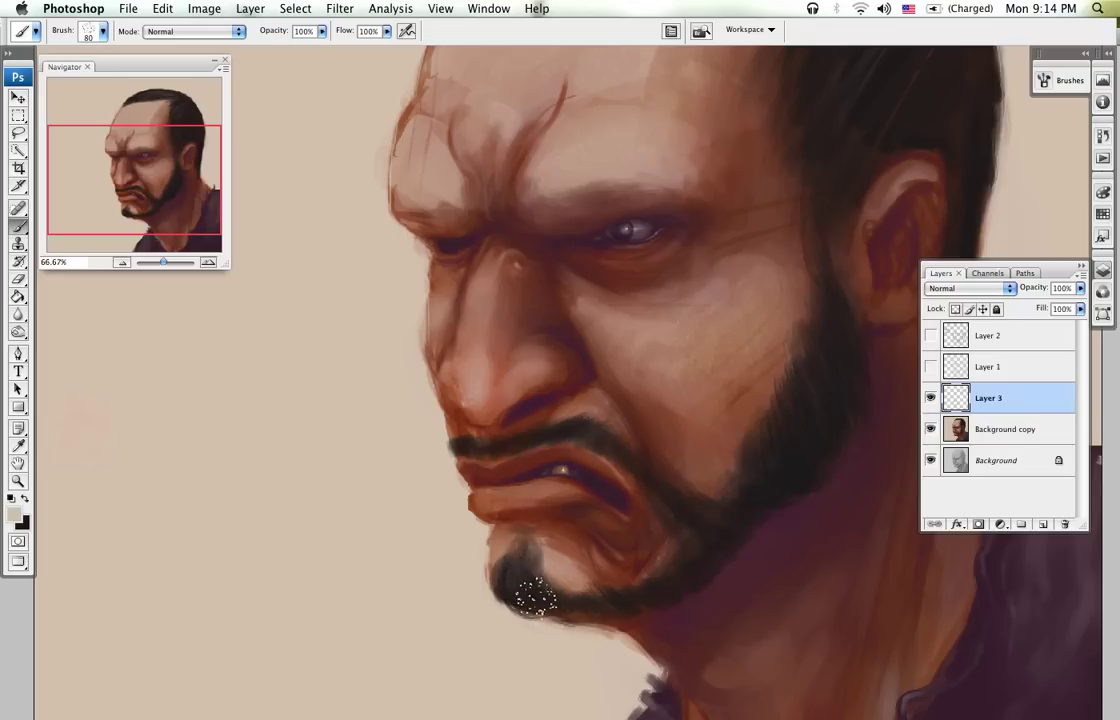
{"action": "key", "text": "x"}
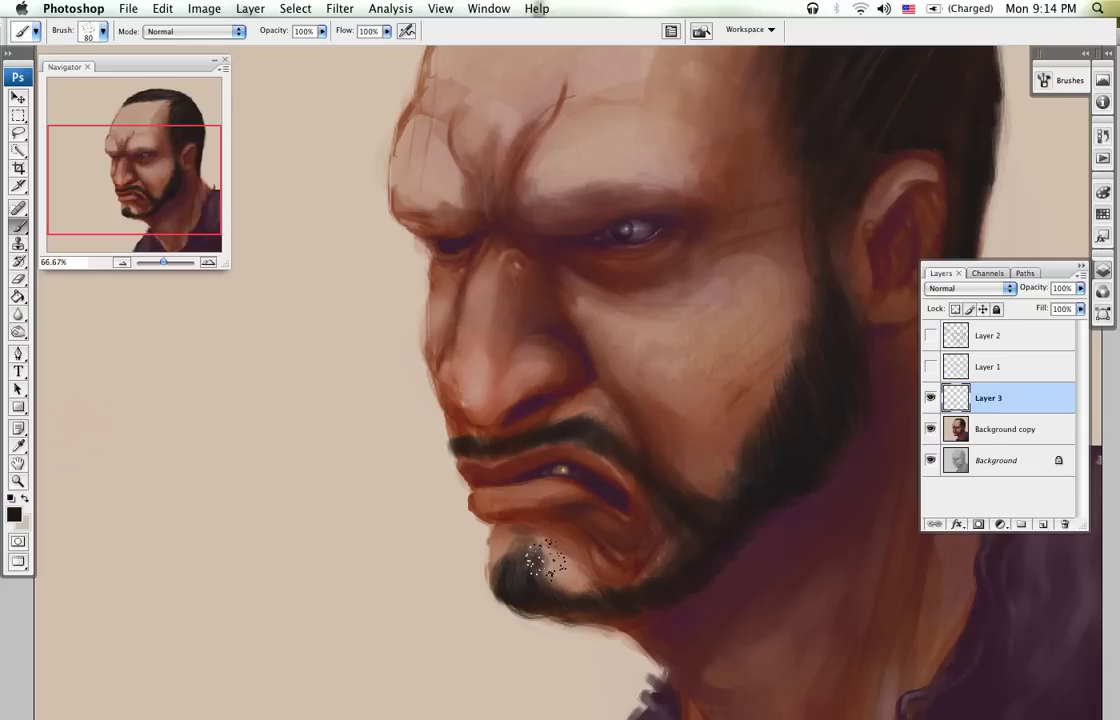
{"action": "key", "text": "x"}
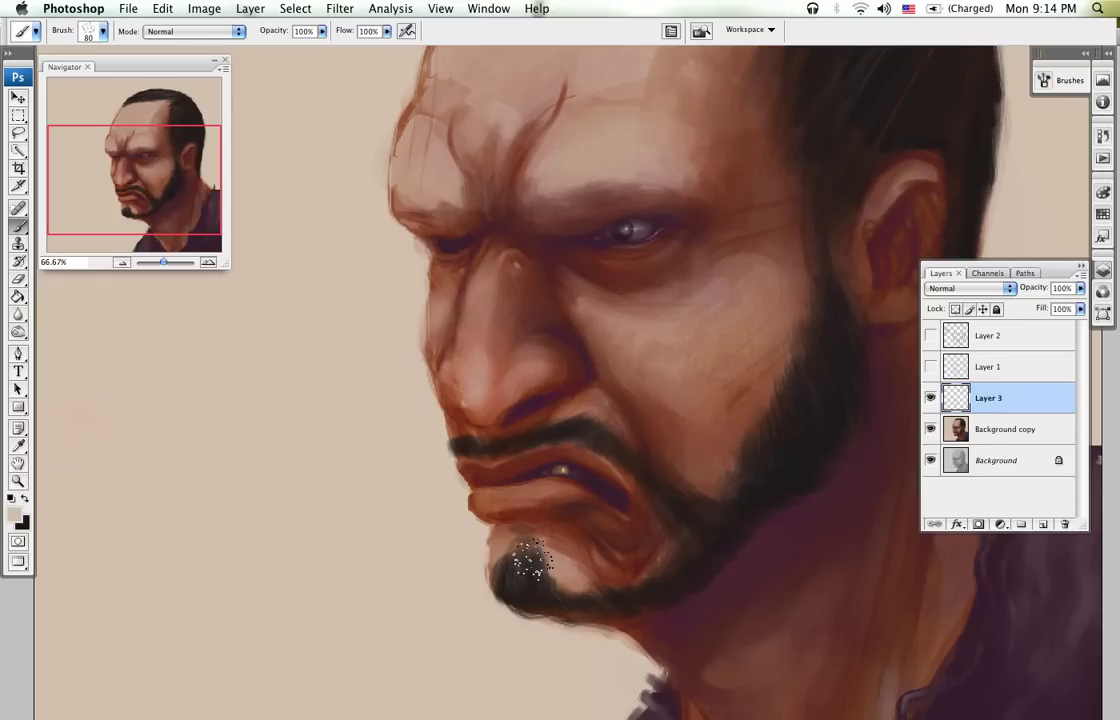
{"action": "key", "text": "x"}
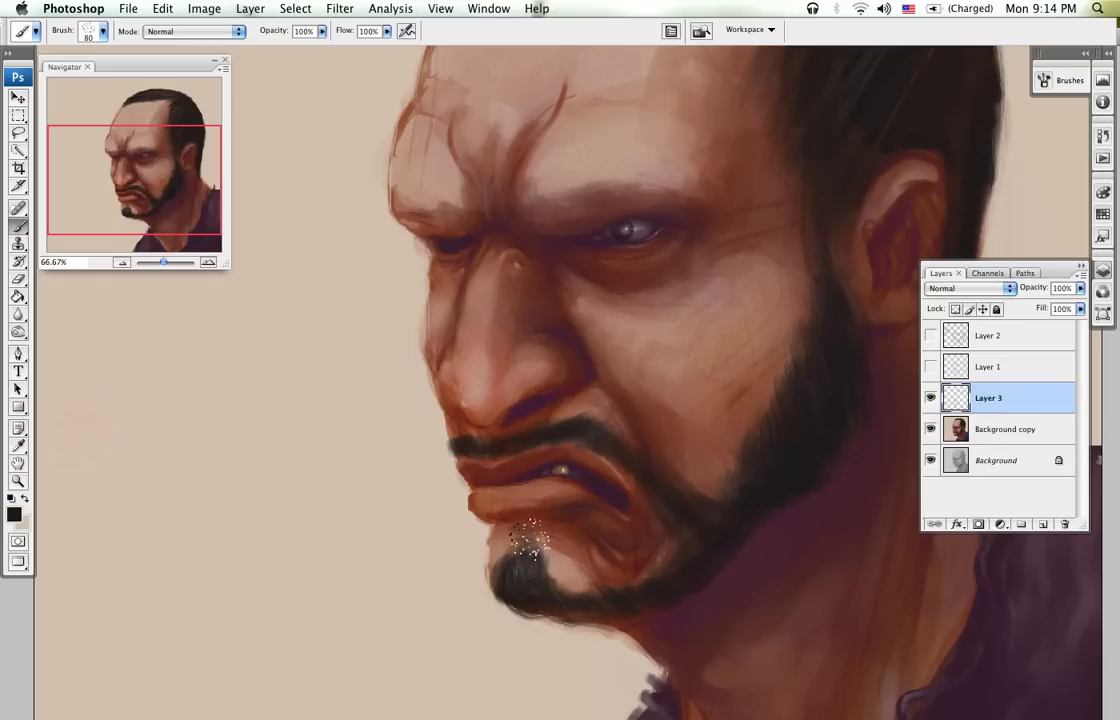
{"action": "left_click_drag", "start_coordinate": [777, 353], "coordinate": [697, 422]}
{"action": "key", "text": "x"}
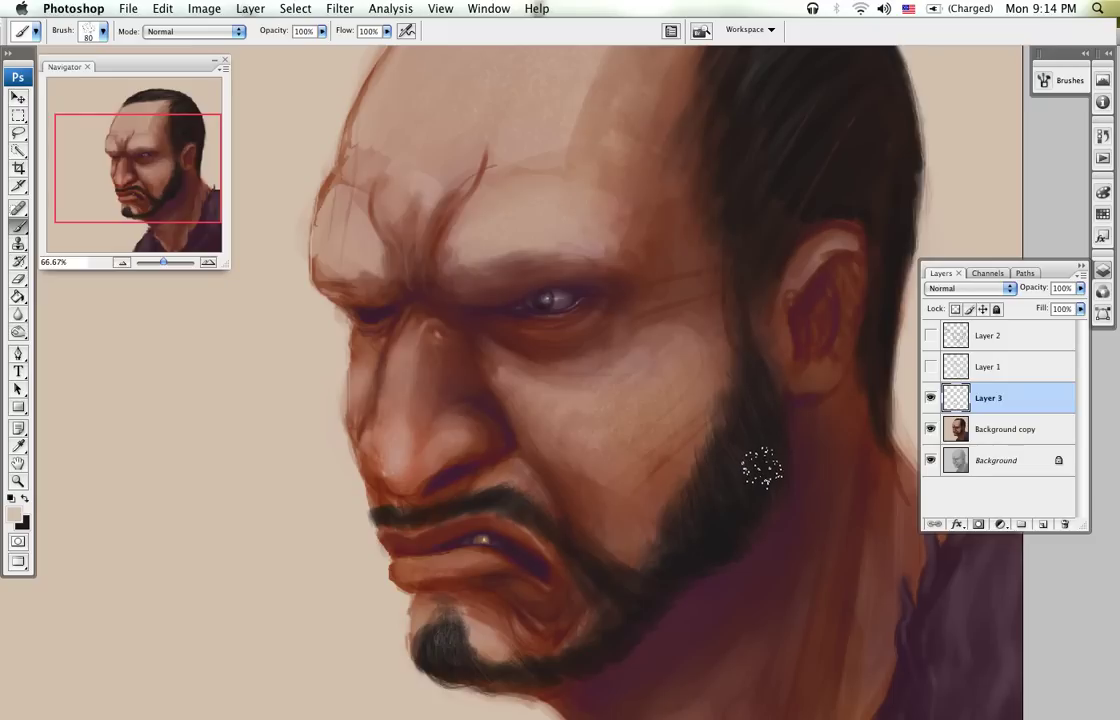
{"action": "key", "text": "Delete"}
Step: On a new layer above Background copy, paint the black bridge of a pair of glasses over the nose with the 20 px flat brush
{"action": "key", "text": "z"}
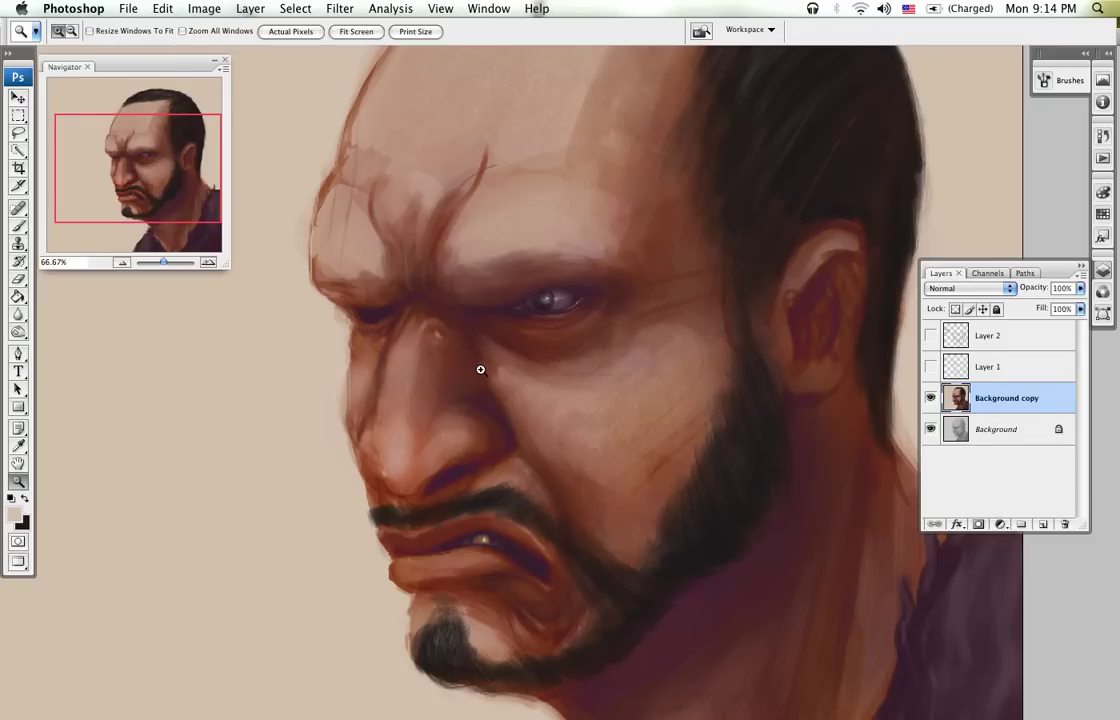
{"action": "left_click", "coordinate": [482, 370]}
{"action": "left_click_drag", "start_coordinate": [520, 400], "coordinate": [593, 444]}
{"action": "key", "text": "b"}
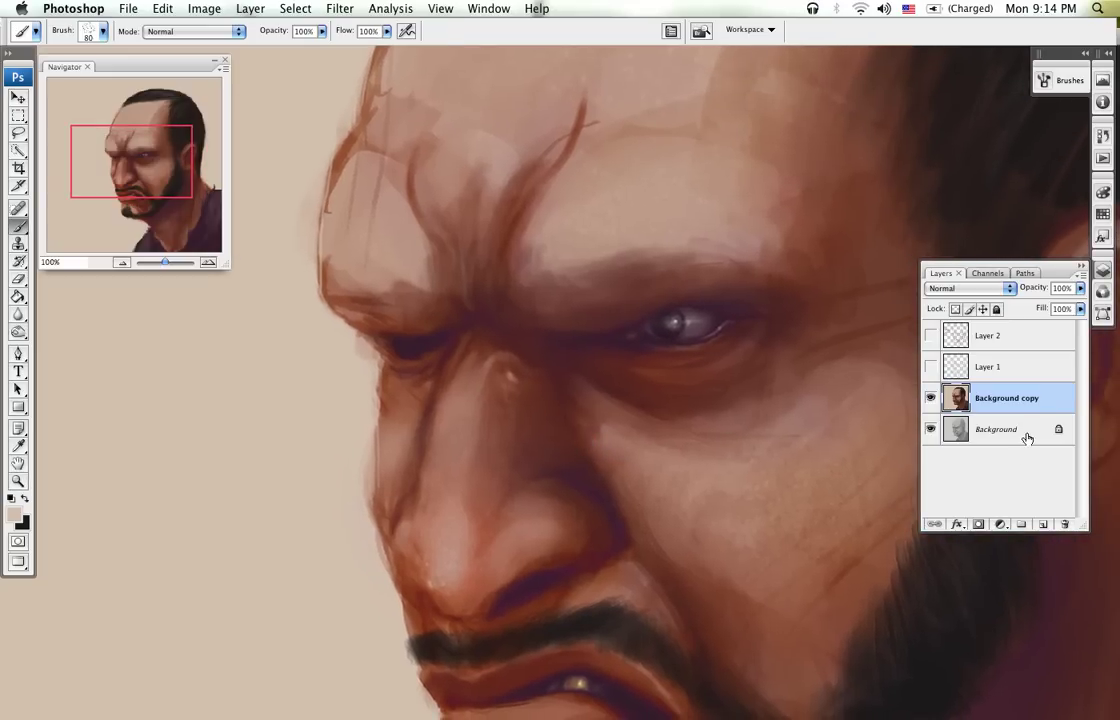
{"action": "left_click", "coordinate": [1043, 524]}
{"action": "right_click", "coordinate": [379, 386]}
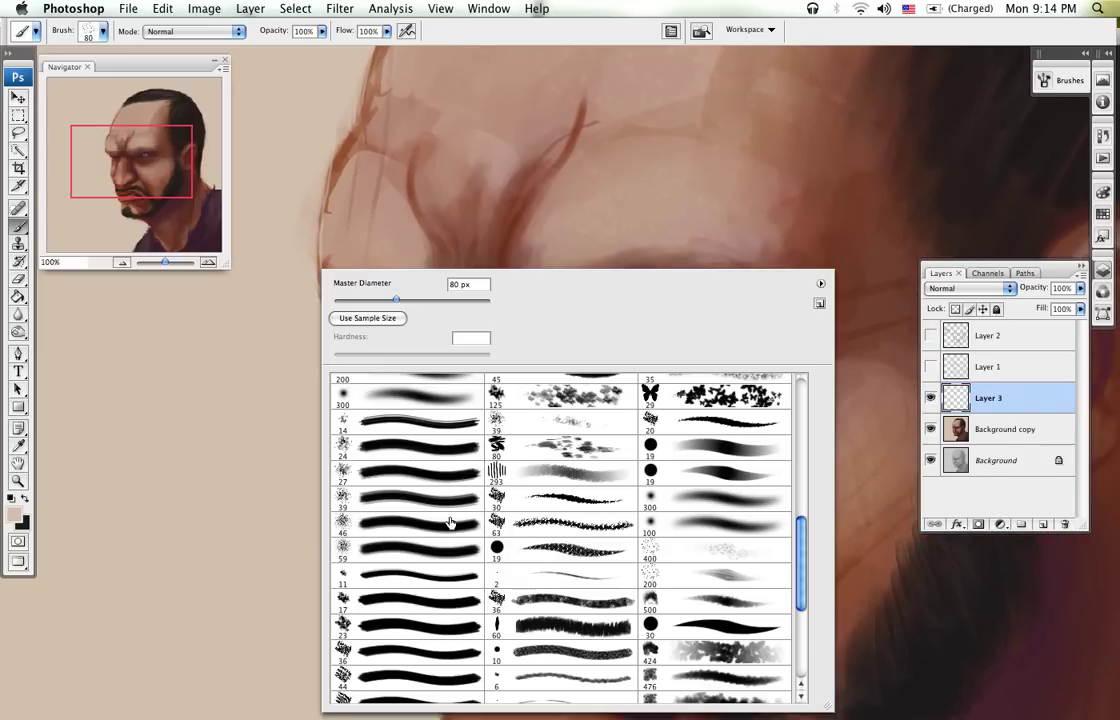
{"action": "left_click_drag", "start_coordinate": [803, 551], "coordinate": [806, 512]}
{"action": "left_click", "coordinate": [731, 561]}
{"action": "left_click", "coordinate": [382, 191]}
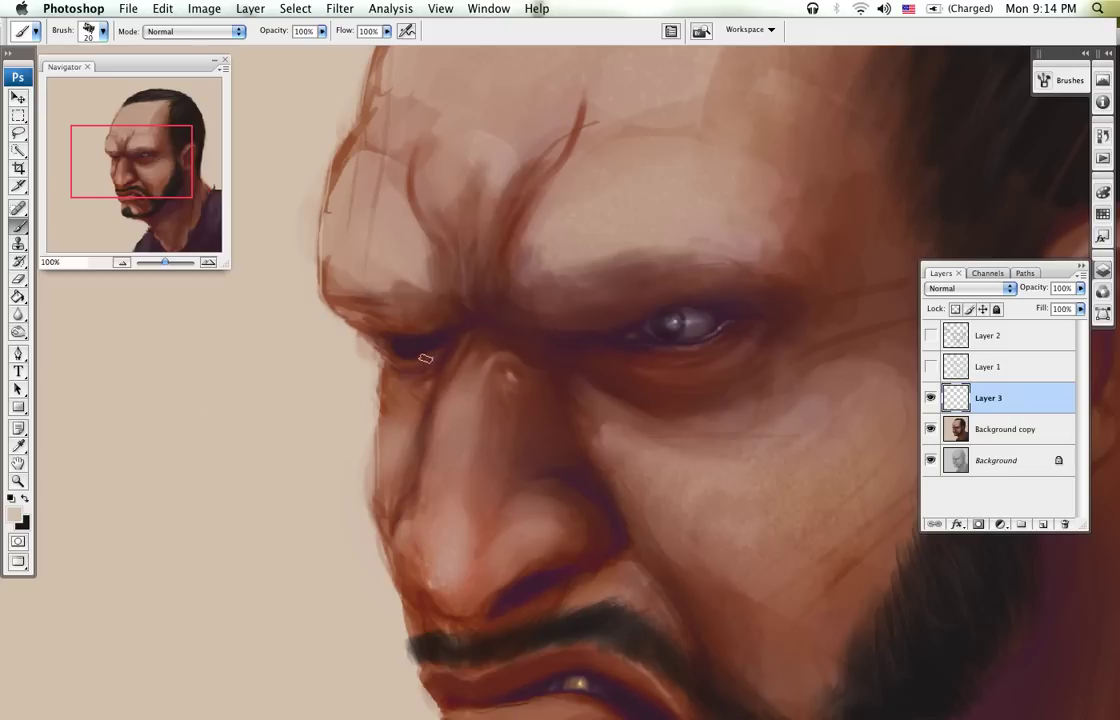
{"action": "key", "text": "d"}
{"action": "mouse_move", "coordinate": [420, 400]}
{"action": "left_mouse_down"}
{"action": "mouse_move", "coordinate": [432, 348]}
{"action": "mouse_move", "coordinate": [477, 318]}
{"action": "mouse_move", "coordinate": [504, 326]}
{"action": "mouse_move", "coordinate": [540, 396]}
{"action": "left_mouse_up"}
{"action": "mouse_move", "coordinate": [507, 316]}
{"action": "left_mouse_down"}
{"action": "mouse_move", "coordinate": [442, 317]}
{"action": "mouse_move", "coordinate": [430, 328]}
{"action": "mouse_move", "coordinate": [424, 393]}
{"action": "left_mouse_up"}
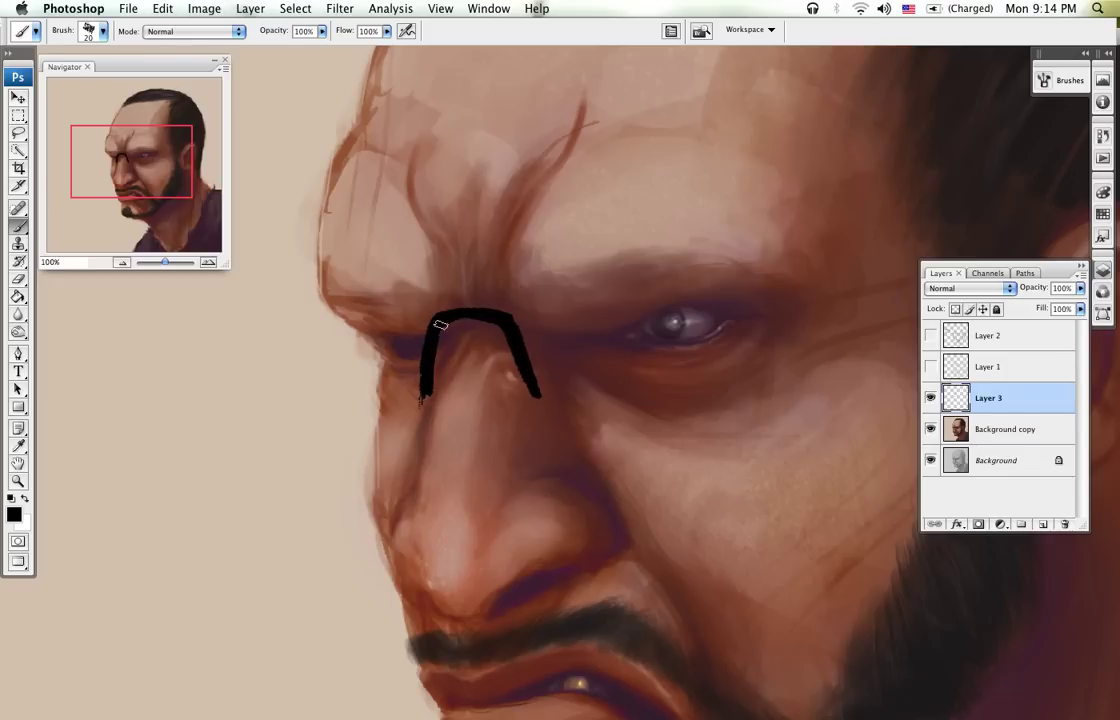
Step: Hide the glasses layer and add a new layer directly above Background copy
{"action": "left_click", "coordinate": [950, 429]}
{"action": "left_click", "coordinate": [931, 398]}
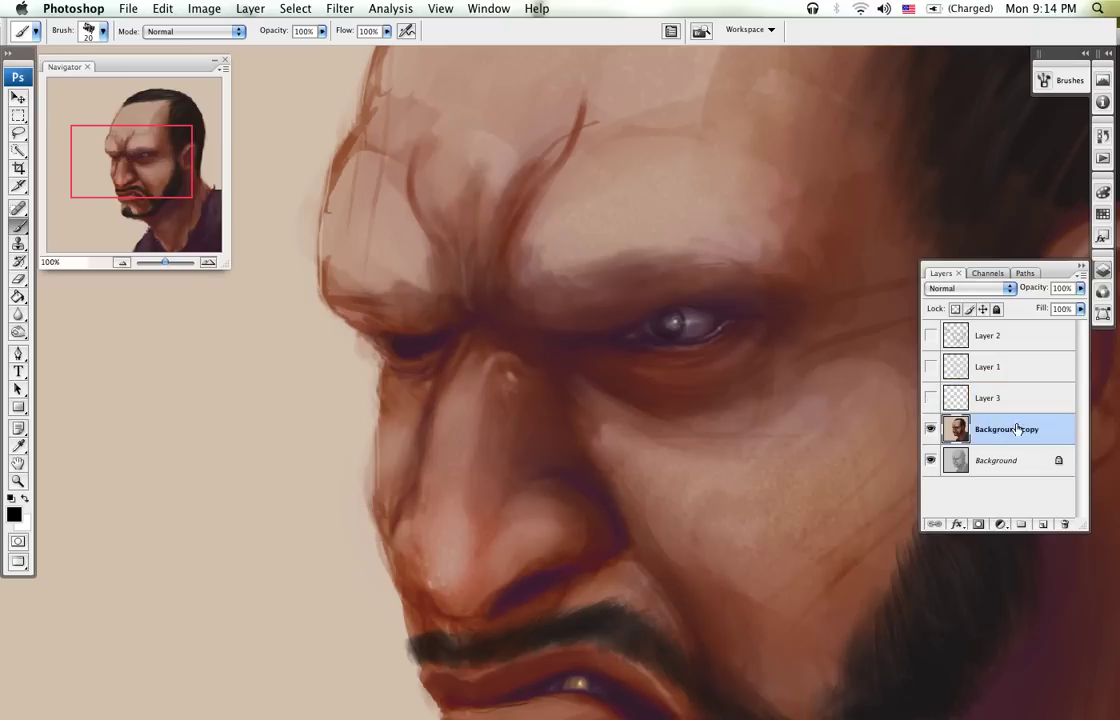
{"action": "left_click", "coordinate": [1045, 524]}
Step: Paint thick dark eyebrows above both eyes on Layer 4 with a textured hair brush at 30 to 40 px
{"action": "left_click_drag", "start_coordinate": [680, 347], "coordinate": [587, 465]}
{"action": "right_click", "coordinate": [857, 264]}
{"action": "left_click", "coordinate": [692, 398]}
{"action": "key", "text": "["}
{"action": "key", "text": "Return"}
{"action": "key", "text": "bracketleft"}
{"action": "key", "text": "bracketleft"}
{"action": "key", "text": "bracketleft"}
{"action": "key", "text": "bracketleft"}
{"action": "key", "text": "bracketleft"}
{"action": "key", "text": "bracketleft"}
{"action": "key", "text": "bracketleft"}
{"action": "key", "text": "bracketleft"}
{"action": "key", "text": "bracketleft"}
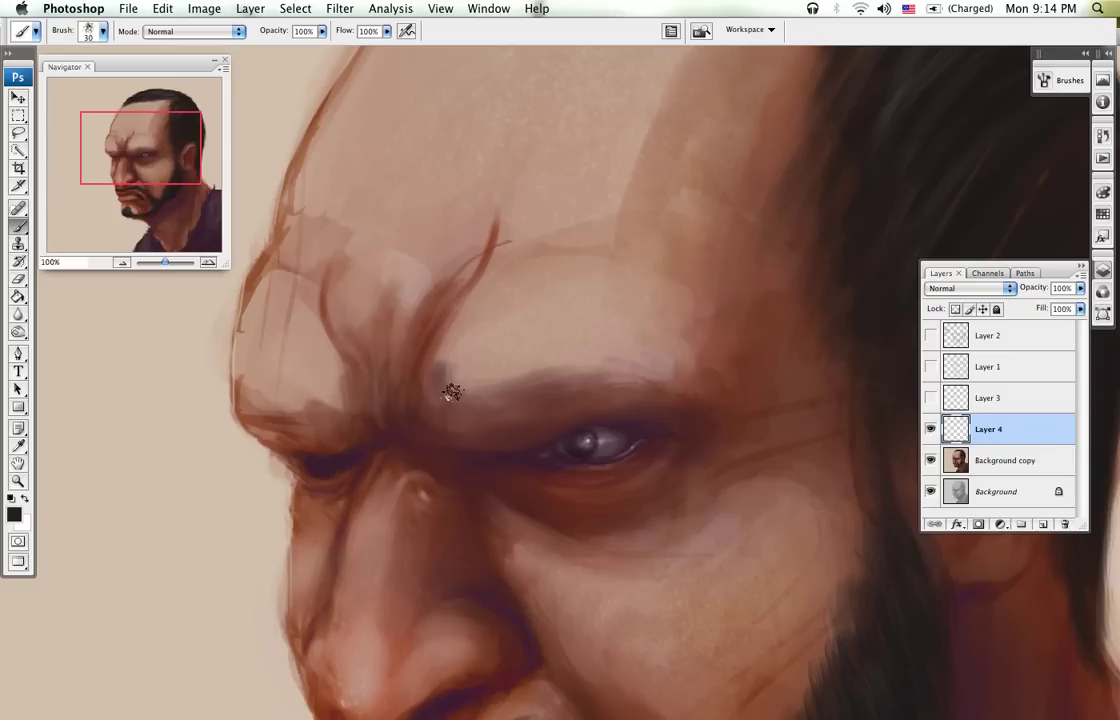
{"action": "mouse_move", "coordinate": [455, 372]}
{"action": "left_mouse_down"}
{"action": "mouse_move", "coordinate": [489, 396]}
{"action": "mouse_move", "coordinate": [472, 377]}
{"action": "mouse_move", "coordinate": [522, 365]}
{"action": "mouse_move", "coordinate": [670, 395]}
{"action": "left_mouse_up"}
{"action": "mouse_move", "coordinate": [453, 392]}
{"action": "left_mouse_down"}
{"action": "mouse_move", "coordinate": [423, 386]}
{"action": "mouse_move", "coordinate": [471, 395]}
{"action": "mouse_move", "coordinate": [494, 415]}
{"action": "mouse_move", "coordinate": [464, 395]}
{"action": "mouse_move", "coordinate": [509, 379]}
{"action": "mouse_move", "coordinate": [534, 406]}
{"action": "mouse_move", "coordinate": [537, 392]}
{"action": "mouse_move", "coordinate": [566, 382]}
{"action": "mouse_move", "coordinate": [636, 373]}
{"action": "mouse_move", "coordinate": [665, 393]}
{"action": "left_mouse_up"}
{"action": "mouse_move", "coordinate": [357, 375]}
{"action": "left_mouse_down"}
{"action": "mouse_move", "coordinate": [341, 409]}
{"action": "mouse_move", "coordinate": [339, 389]}
{"action": "mouse_move", "coordinate": [307, 409]}
{"action": "mouse_move", "coordinate": [236, 402]}
{"action": "mouse_move", "coordinate": [266, 413]}
{"action": "mouse_move", "coordinate": [308, 384]}
{"action": "mouse_move", "coordinate": [313, 400]}
{"action": "mouse_move", "coordinate": [341, 369]}
{"action": "mouse_move", "coordinate": [327, 420]}
{"action": "mouse_move", "coordinate": [330, 361]}
{"action": "mouse_move", "coordinate": [340, 401]}
{"action": "mouse_move", "coordinate": [315, 413]}
{"action": "mouse_move", "coordinate": [305, 386]}
{"action": "mouse_move", "coordinate": [302, 401]}
{"action": "mouse_move", "coordinate": [313, 397]}
{"action": "mouse_move", "coordinate": [280, 419]}
{"action": "mouse_move", "coordinate": [245, 395]}
{"action": "left_mouse_up"}
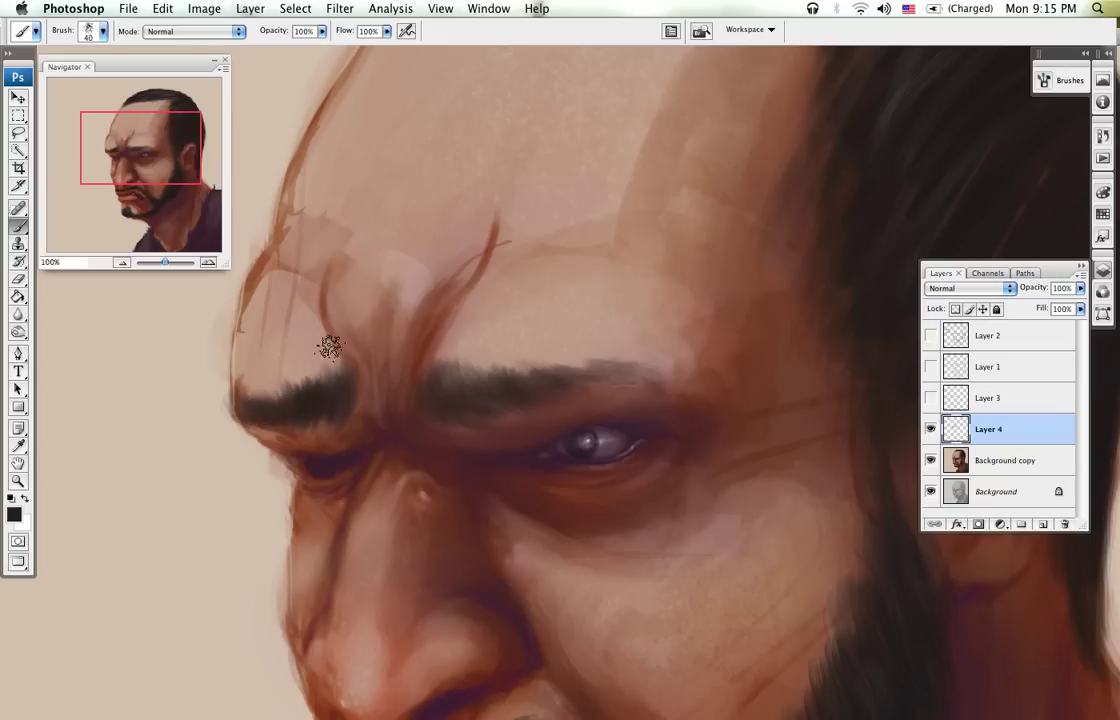
Step: Reduce the brush to 8 px and paint fine hairs at the outer end of the near eyebrow
{"action": "key", "text": "bracketleft"}
{"action": "key", "text": "bracketleft"}
{"action": "key", "text": "bracketleft"}
{"action": "key", "text": "bracketleft"}
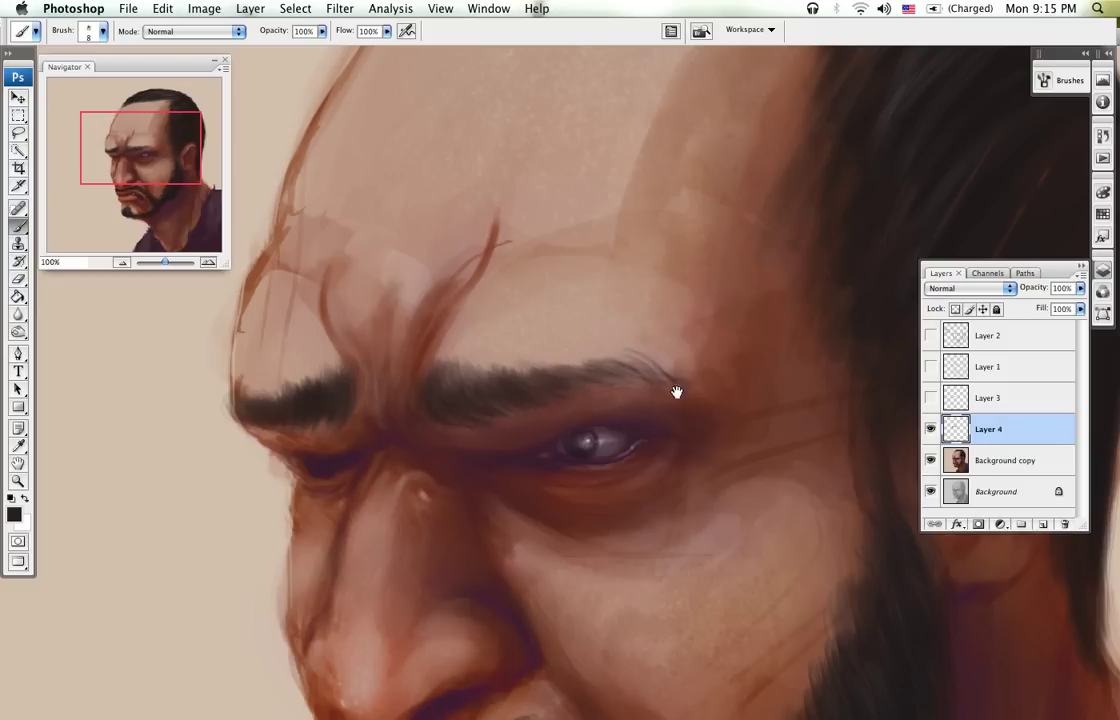
Step: Reshape the eyebrows with the Liquify filter at brush size 257, pushing their inner ends down towards the nose
{"action": "left_click_drag", "start_coordinate": [676, 392], "coordinate": [666, 318]}
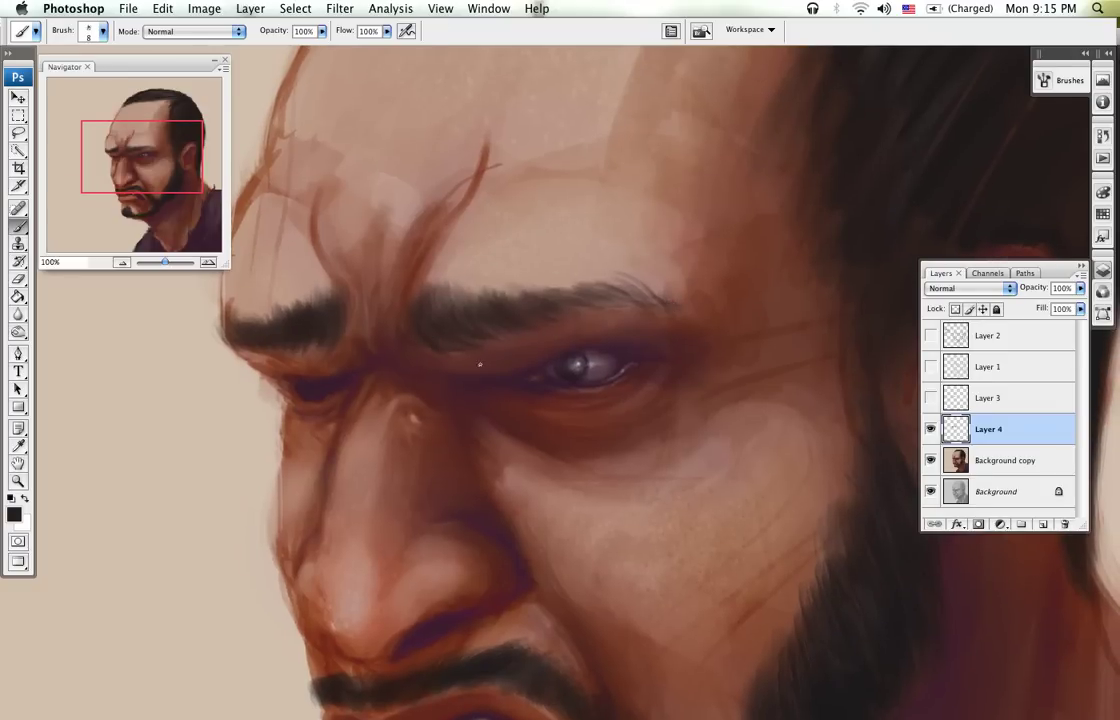
{"action": "key", "text": "z"}
{"action": "left_click", "coordinate": [513, 396], "text": "alt"}
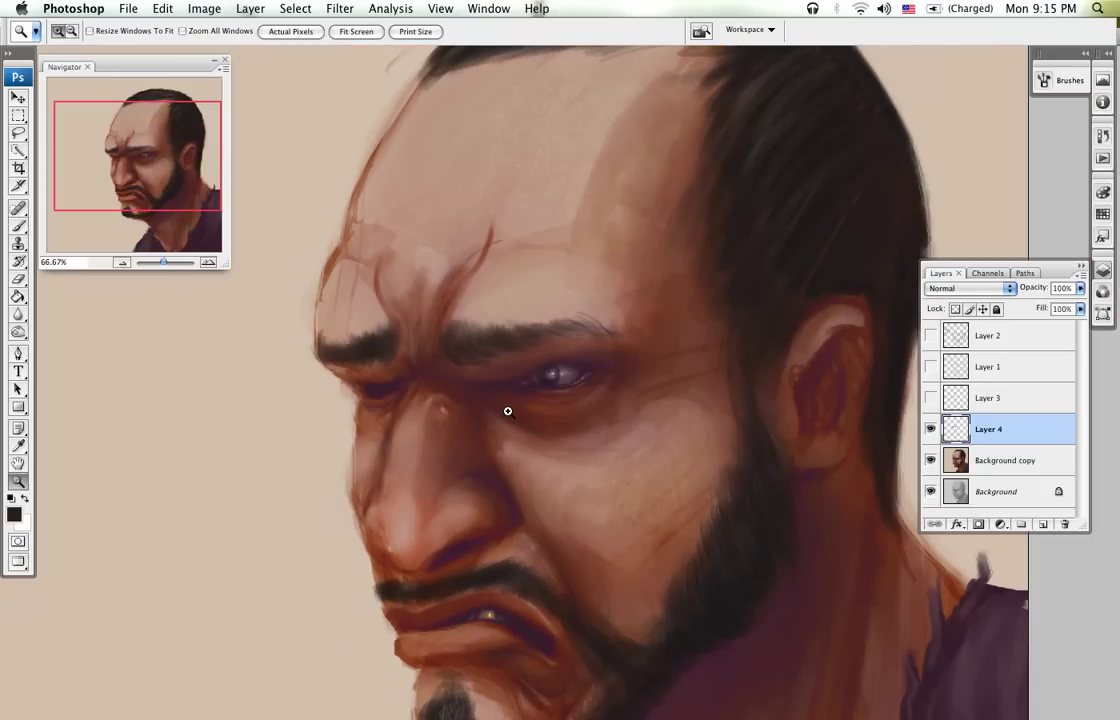
{"action": "left_click", "coordinate": [295, 8]}
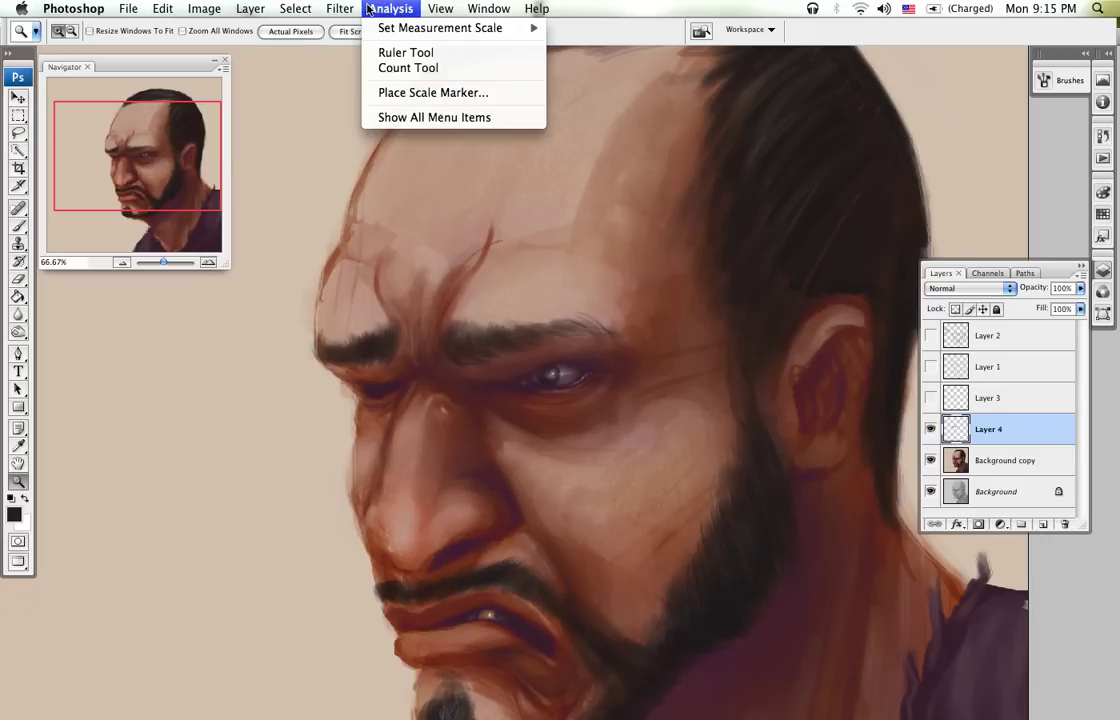
{"action": "mouse_move", "coordinate": [336, 10]}
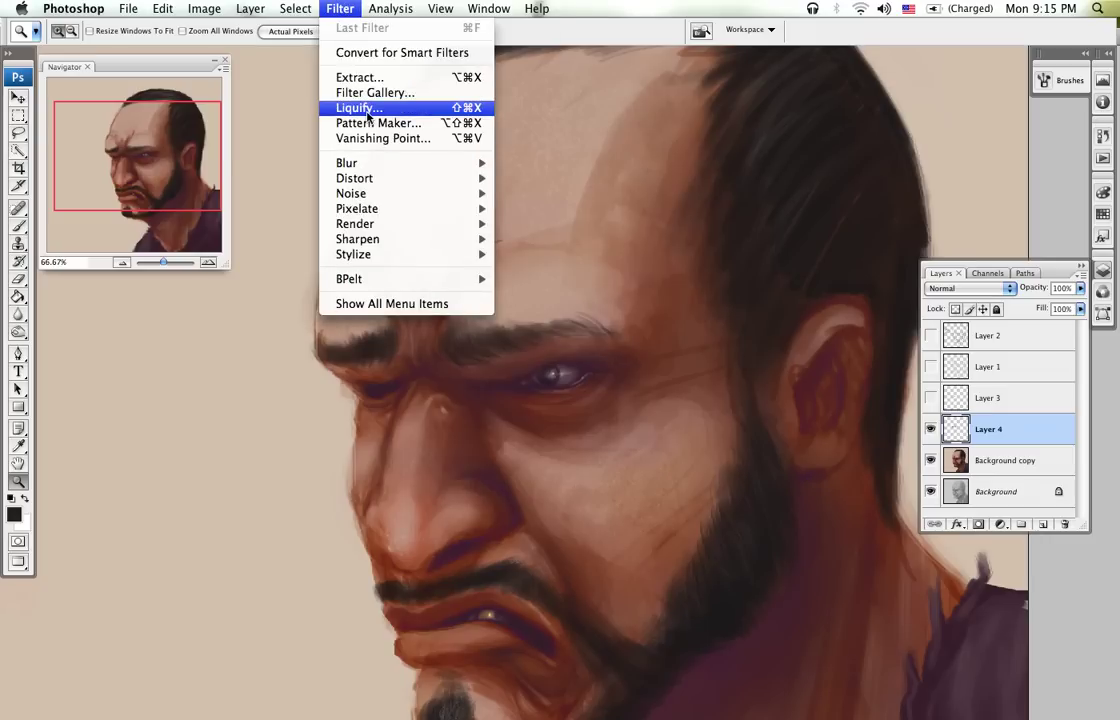
{"action": "left_click", "coordinate": [326, 107]}
{"action": "left_click_drag", "start_coordinate": [305, 320], "coordinate": [478, 314]}
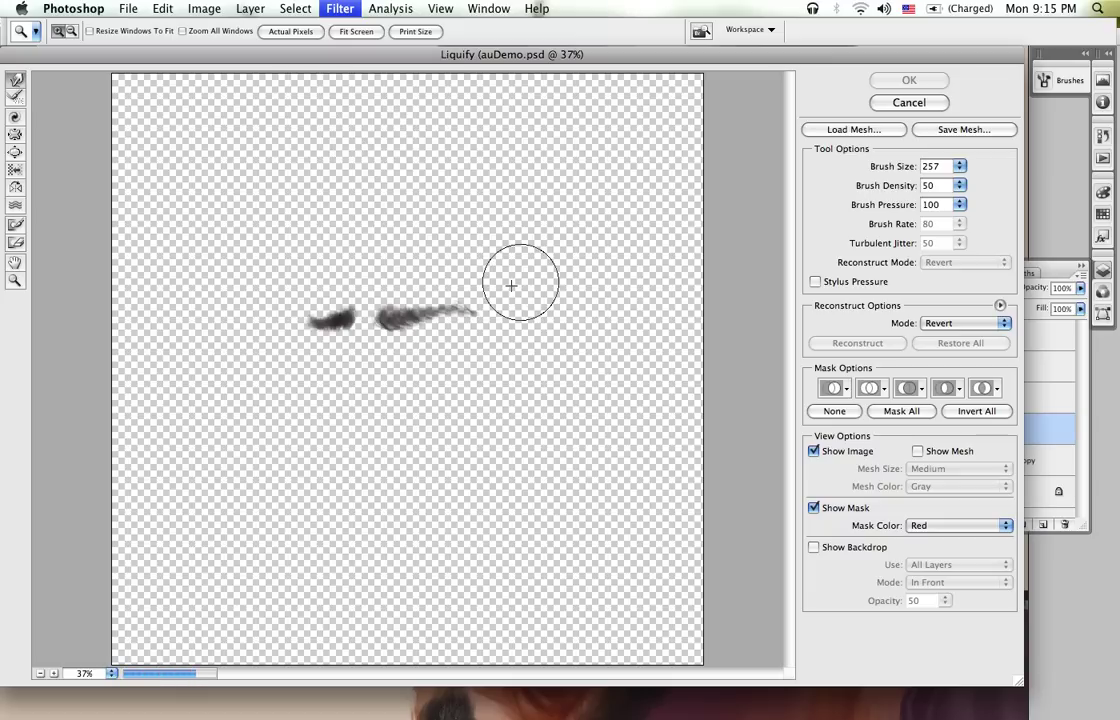
{"action": "mouse_move", "coordinate": [386, 317]}
{"action": "left_mouse_down"}
{"action": "mouse_move", "coordinate": [351, 313]}
{"action": "mouse_move", "coordinate": [348, 324]}
{"action": "mouse_move", "coordinate": [389, 320]}
{"action": "left_mouse_up"}
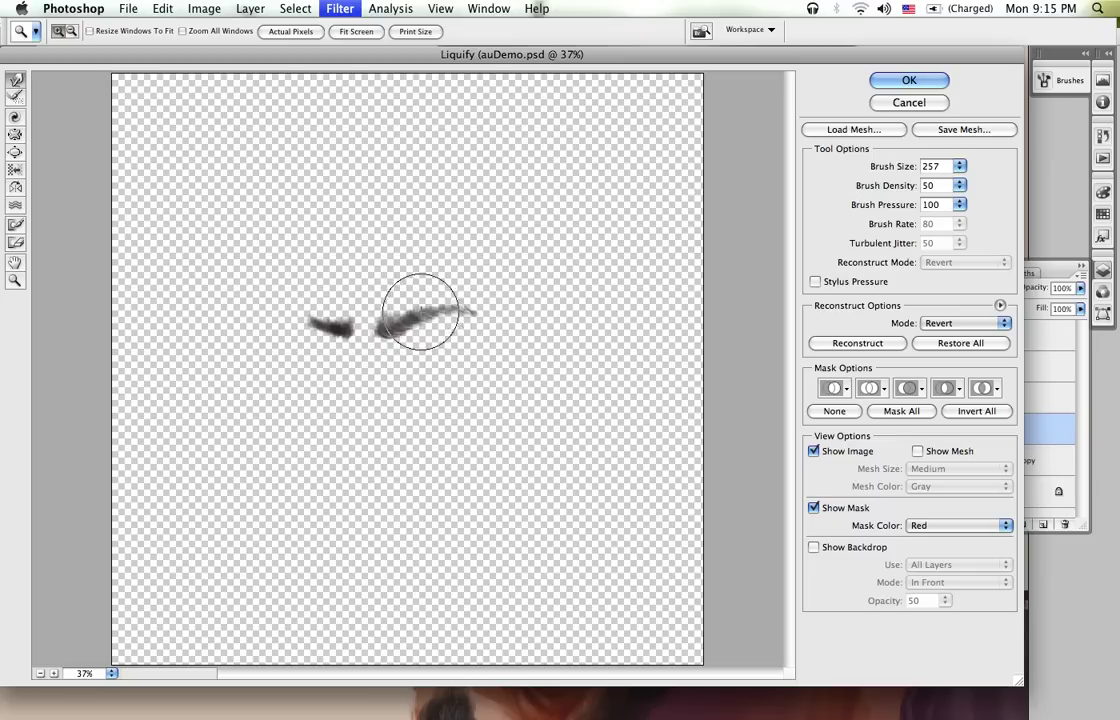
{"action": "left_click", "coordinate": [895, 83]}
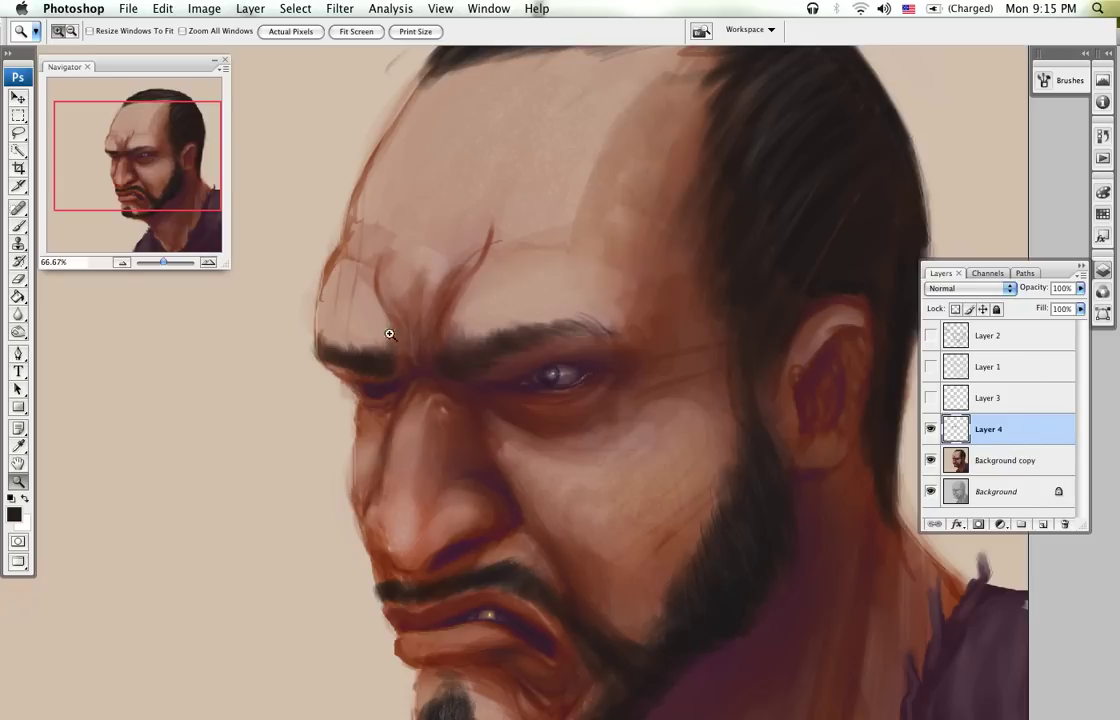
Step: Show Layer 3 again and paint the near lens's upper rim and outer side with the 20 px flat brush
{"action": "key", "text": "b"}
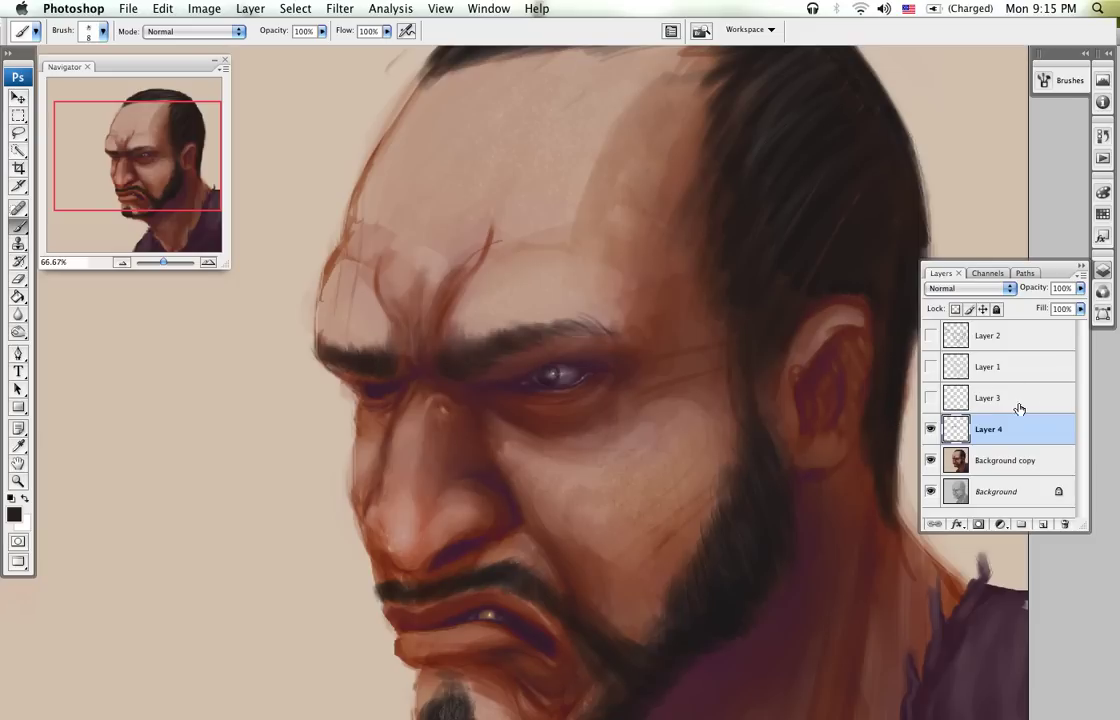
{"action": "left_click", "coordinate": [931, 399]}
{"action": "left_click", "coordinate": [990, 398]}
{"action": "key", "text": "z"}
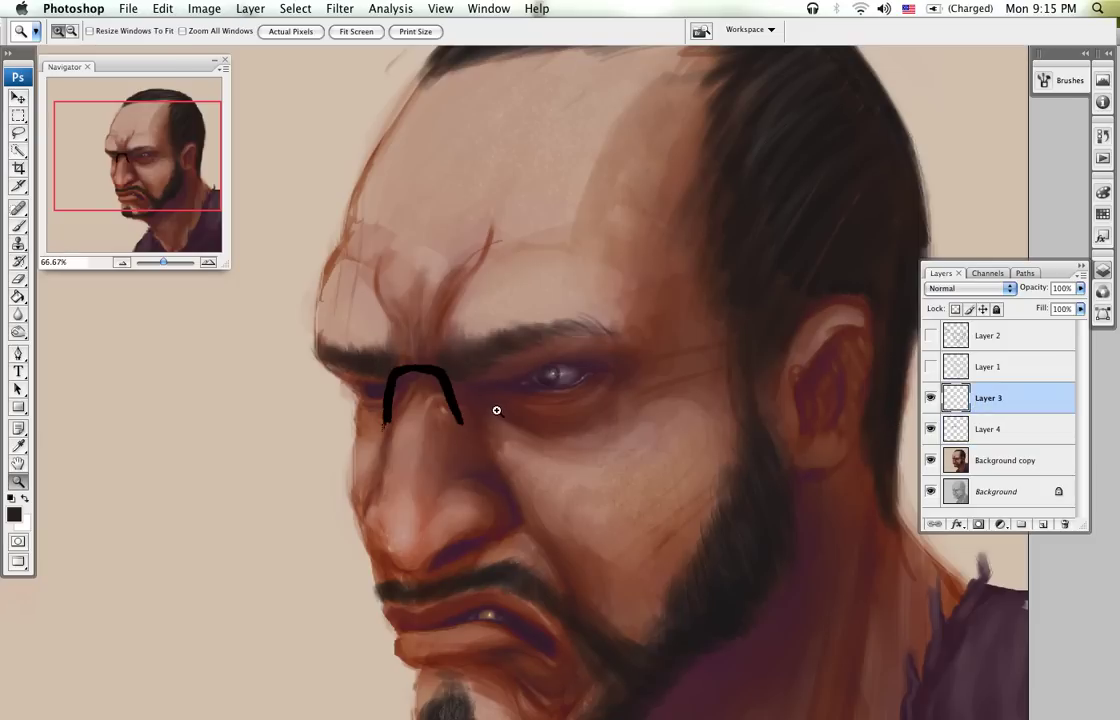
{"action": "left_click", "coordinate": [496, 410]}
{"action": "key", "text": "b"}
{"action": "right_click", "coordinate": [425, 405]}
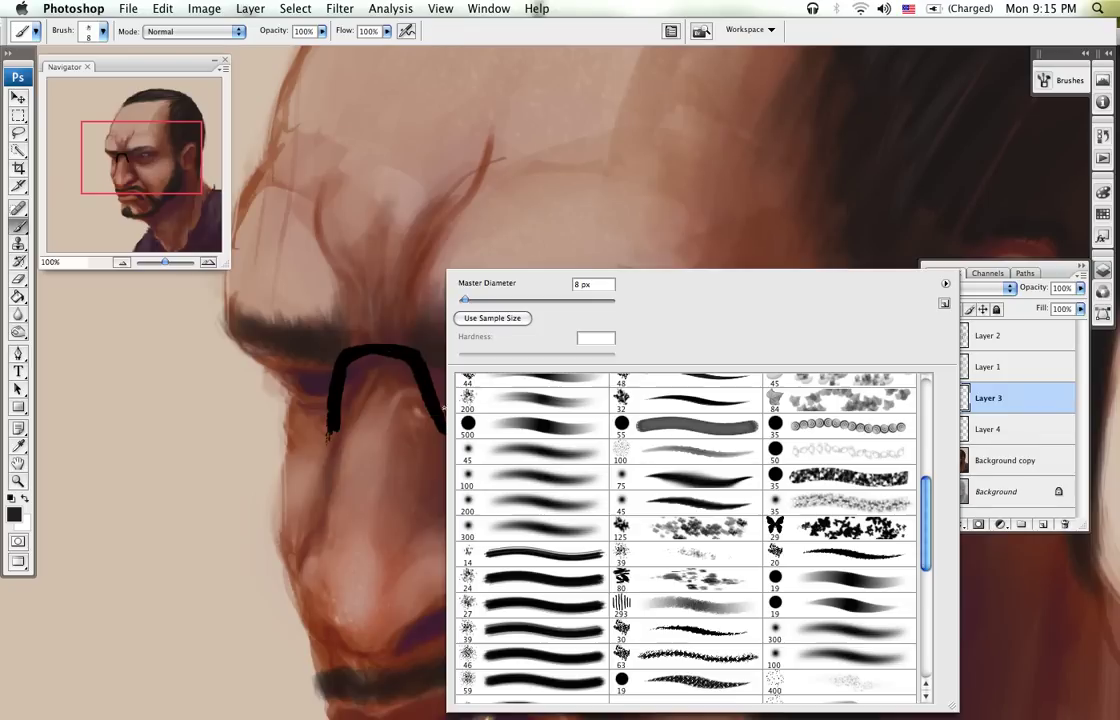
{"action": "left_click", "coordinate": [866, 551]}
{"action": "left_click", "coordinate": [412, 357]}
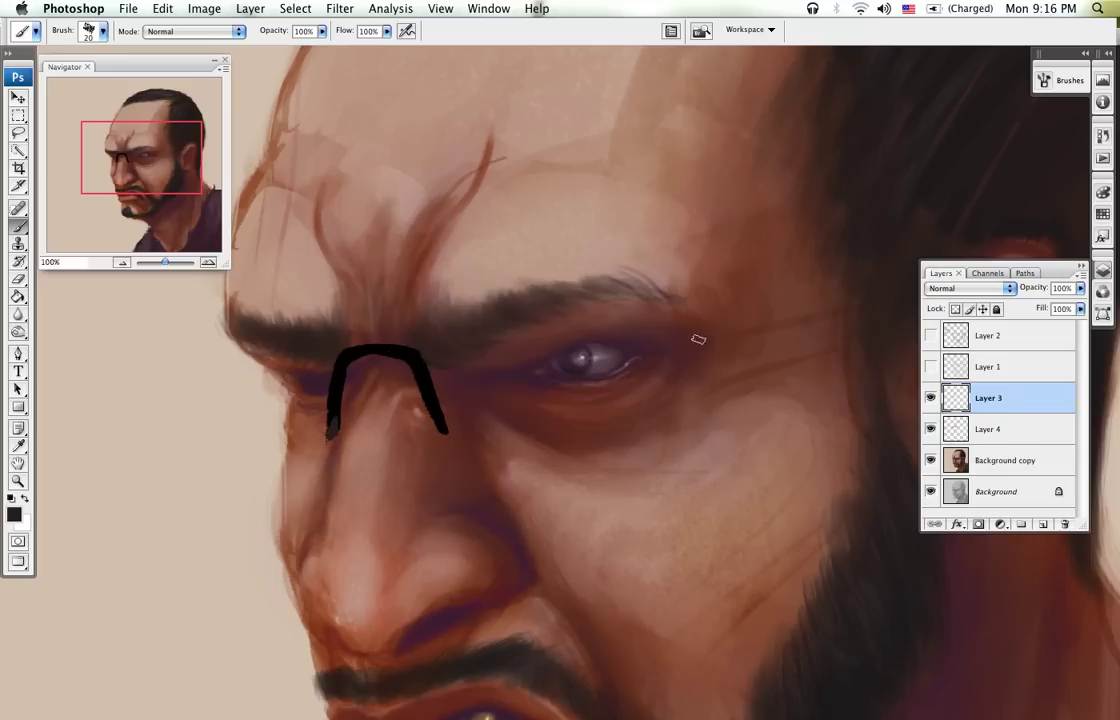
{"action": "left_click_drag", "start_coordinate": [423, 346], "coordinate": [519, 326]}
{"action": "mouse_move", "coordinate": [425, 342]}
{"action": "left_mouse_down"}
{"action": "mouse_move", "coordinate": [582, 313]}
{"action": "mouse_move", "coordinate": [655, 328]}
{"action": "mouse_move", "coordinate": [580, 313]}
{"action": "mouse_move", "coordinate": [497, 330]}
{"action": "mouse_move", "coordinate": [590, 315]}
{"action": "mouse_move", "coordinate": [675, 328]}
{"action": "mouse_move", "coordinate": [678, 395]}
{"action": "left_mouse_up"}
{"action": "left_click_drag", "start_coordinate": [493, 424], "coordinate": [561, 373]}
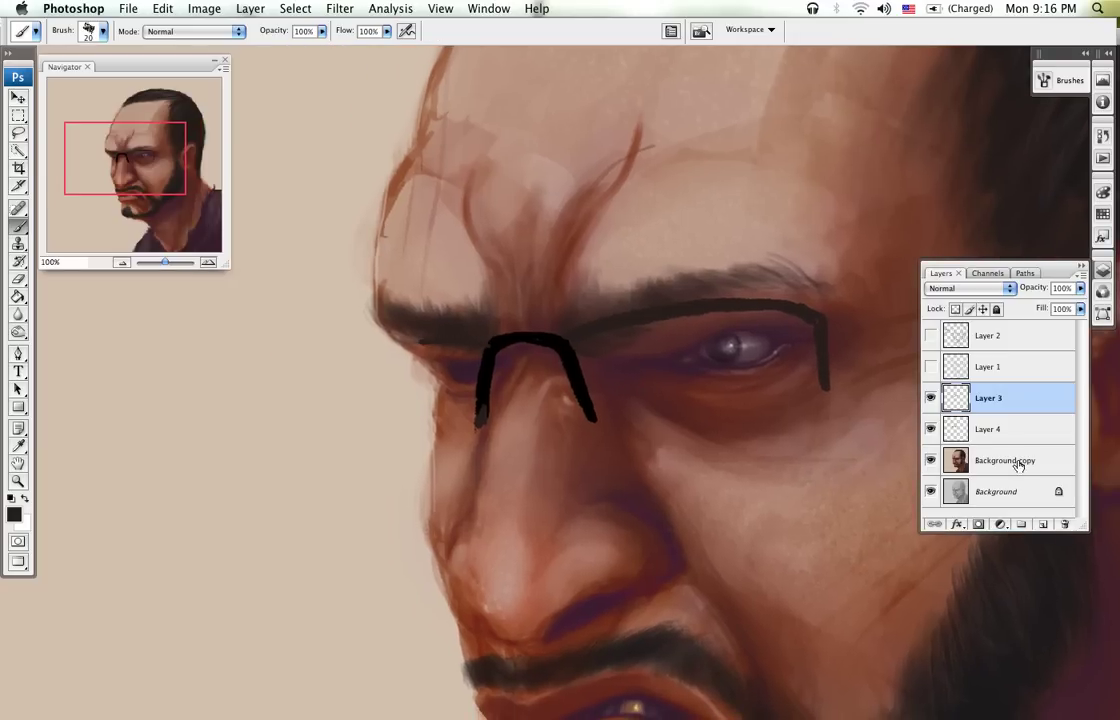
Step: Lower the opacity of the Background copy layer to 29%
{"action": "left_click", "coordinate": [1005, 460]}
{"action": "left_click", "coordinate": [1080, 288]}
{"action": "left_click", "coordinate": [1022, 303]}
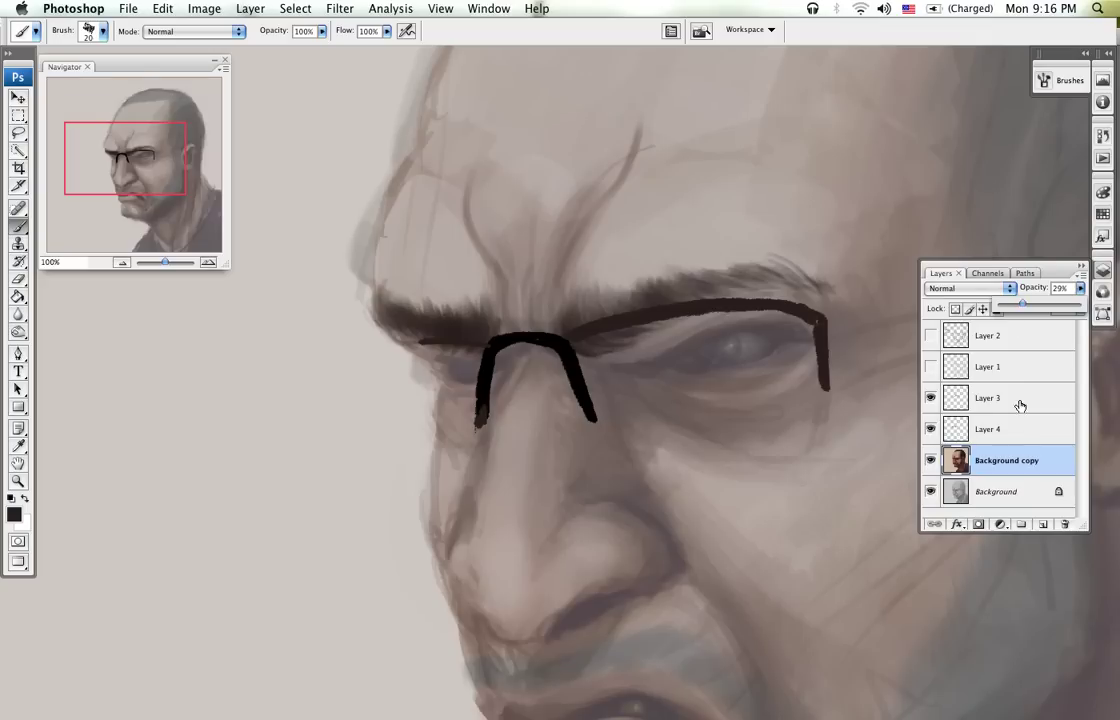
Step: Paint the far lens's upper rim and outer side on Layer 3, and clean its edges with the eraser
{"action": "left_click", "coordinate": [1012, 404]}
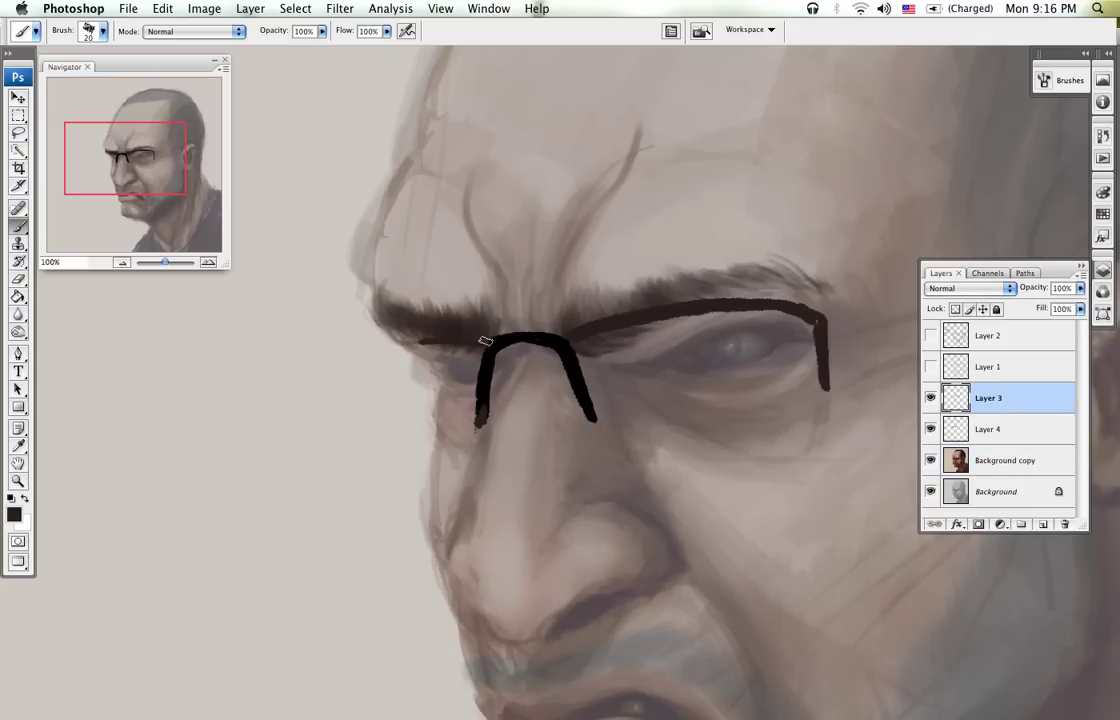
{"action": "mouse_move", "coordinate": [440, 340]}
{"action": "left_mouse_down"}
{"action": "mouse_move", "coordinate": [401, 340]}
{"action": "mouse_move", "coordinate": [385, 399]}
{"action": "left_mouse_up"}
{"action": "left_click_drag", "start_coordinate": [392, 341], "coordinate": [484, 343]}
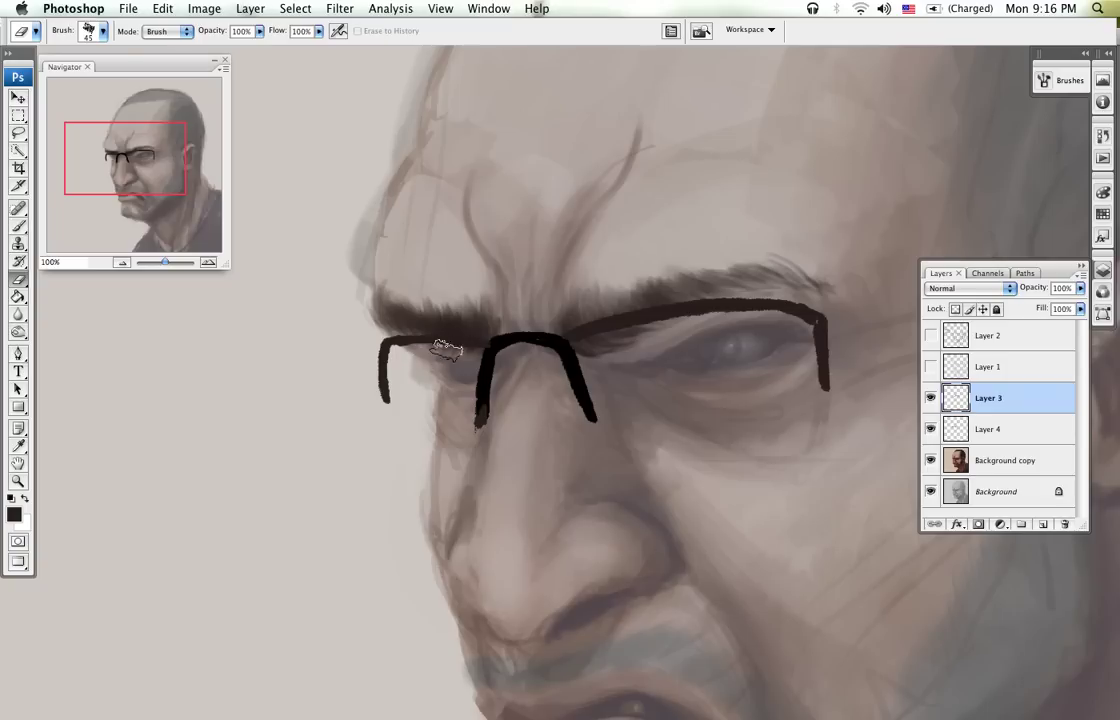
{"action": "left_click_drag", "start_coordinate": [381, 344], "coordinate": [381, 368]}
Step: Hide the eyebrow layer and lengthen the downward side pieces of the glasses frame with dark strokes
{"action": "left_click", "coordinate": [931, 428]}
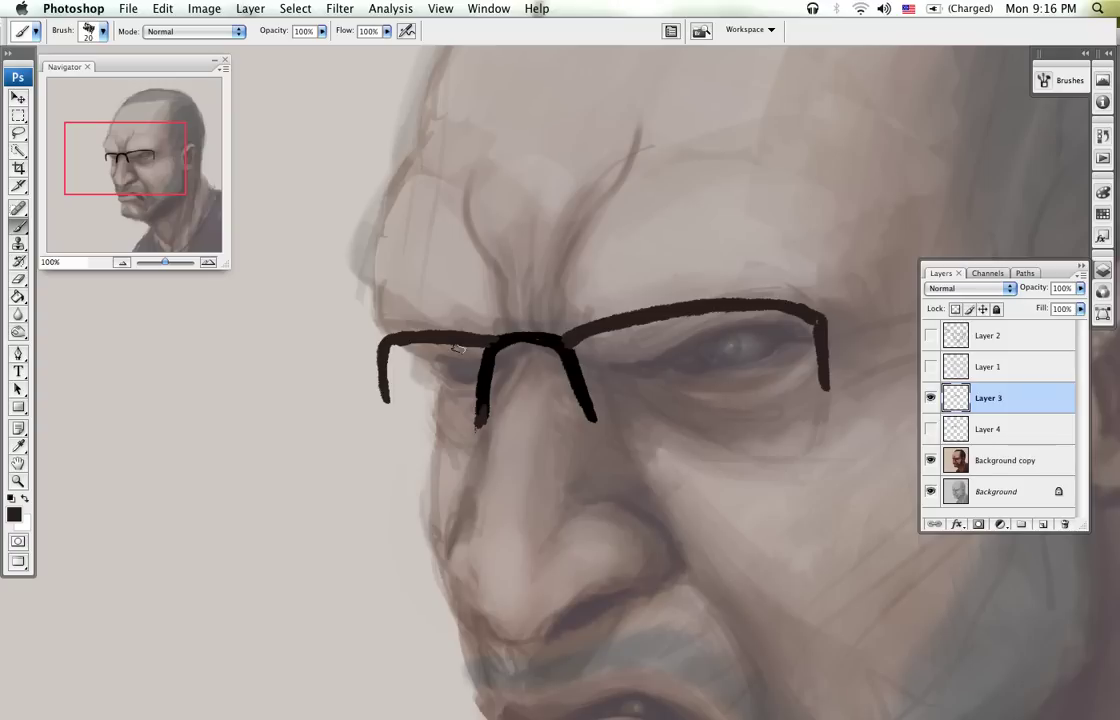
{"action": "left_click_drag", "start_coordinate": [382, 358], "coordinate": [386, 407]}
{"action": "left_click_drag", "start_coordinate": [481, 423], "coordinate": [488, 391]}
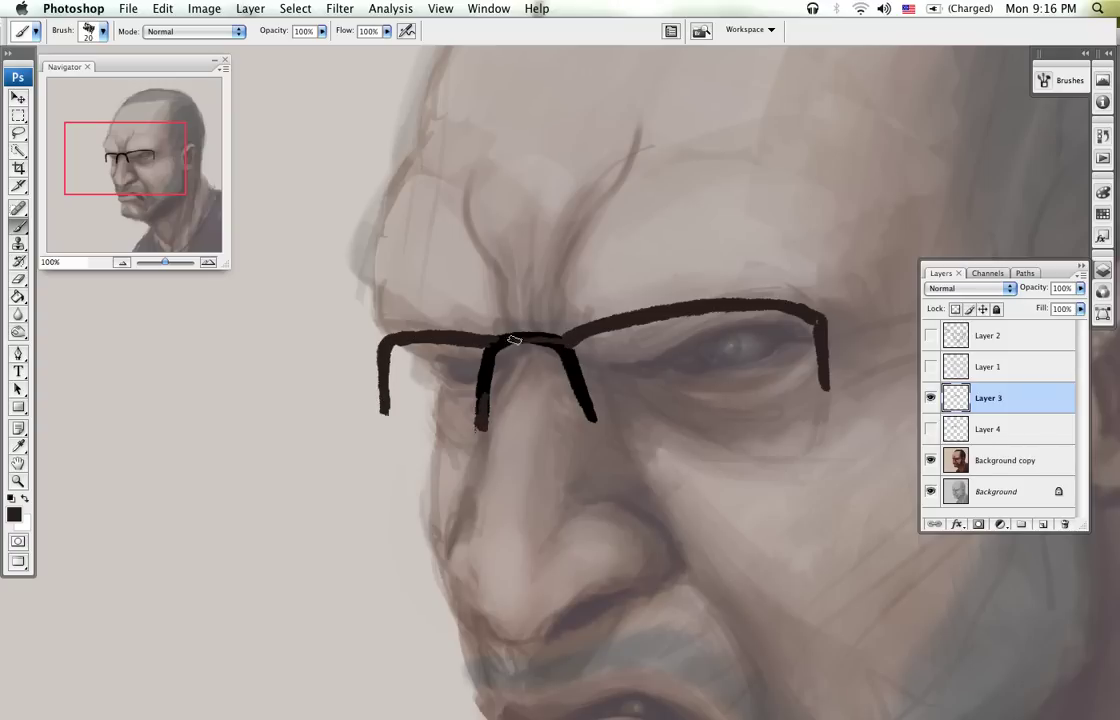
{"action": "left_click_drag", "start_coordinate": [740, 404], "coordinate": [522, 440]}
{"action": "left_click_drag", "start_coordinate": [602, 360], "coordinate": [602, 441]}
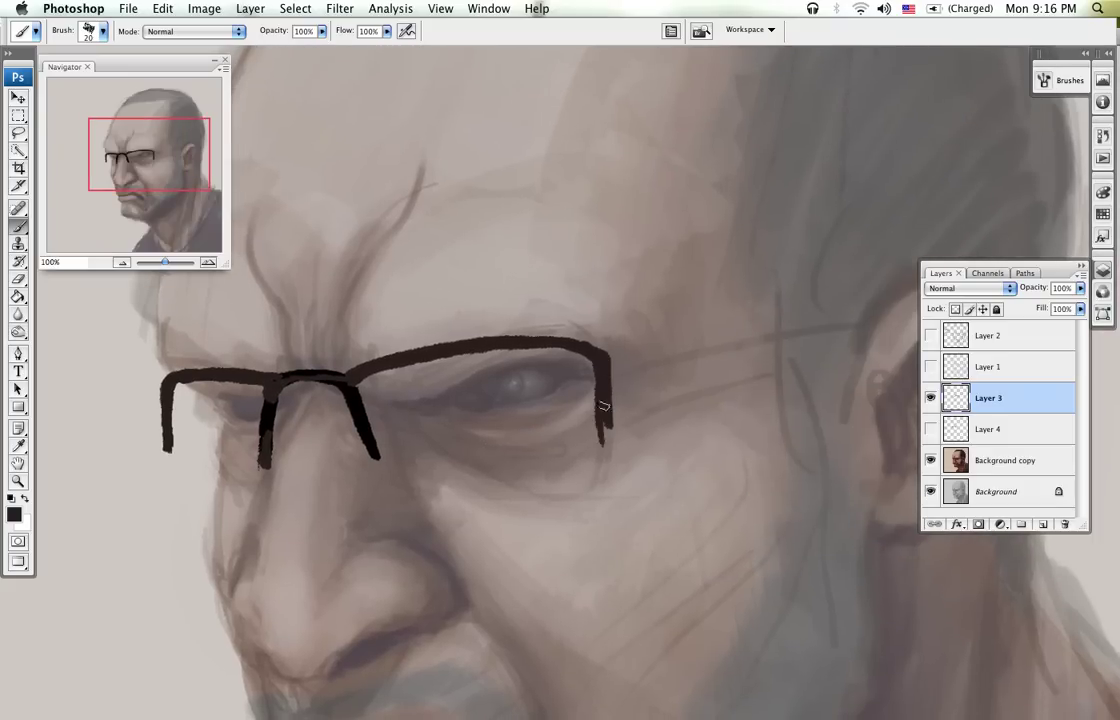
Step: Paint the wide solid temple arm from the frame's outer corner back to the ear, and trim its rear end with the eraser
{"action": "scroll", "coordinate": [767, 347], "scroll_direction": "right", "scroll_amount": 3}
{"action": "scroll", "coordinate": [767, 347], "scroll_direction": "down", "scroll_amount": 1}
{"action": "mouse_move", "coordinate": [494, 330]}
{"action": "left_mouse_down"}
{"action": "mouse_move", "coordinate": [747, 285]}
{"action": "mouse_move", "coordinate": [543, 311]}
{"action": "mouse_move", "coordinate": [495, 322]}
{"action": "mouse_move", "coordinate": [760, 283]}
{"action": "mouse_move", "coordinate": [742, 323]}
{"action": "mouse_move", "coordinate": [504, 384]}
{"action": "mouse_move", "coordinate": [510, 326]}
{"action": "mouse_move", "coordinate": [511, 362]}
{"action": "mouse_move", "coordinate": [640, 337]}
{"action": "mouse_move", "coordinate": [504, 370]}
{"action": "mouse_move", "coordinate": [518, 355]}
{"action": "mouse_move", "coordinate": [635, 329]}
{"action": "mouse_move", "coordinate": [528, 336]}
{"action": "mouse_move", "coordinate": [661, 309]}
{"action": "mouse_move", "coordinate": [550, 319]}
{"action": "mouse_move", "coordinate": [652, 305]}
{"action": "left_mouse_up"}
{"action": "left_click_drag", "start_coordinate": [507, 336], "coordinate": [714, 303]}
{"action": "mouse_move", "coordinate": [655, 326]}
{"action": "left_mouse_down"}
{"action": "mouse_move", "coordinate": [720, 314]}
{"action": "mouse_move", "coordinate": [755, 292]}
{"action": "mouse_move", "coordinate": [749, 314]}
{"action": "left_mouse_up"}
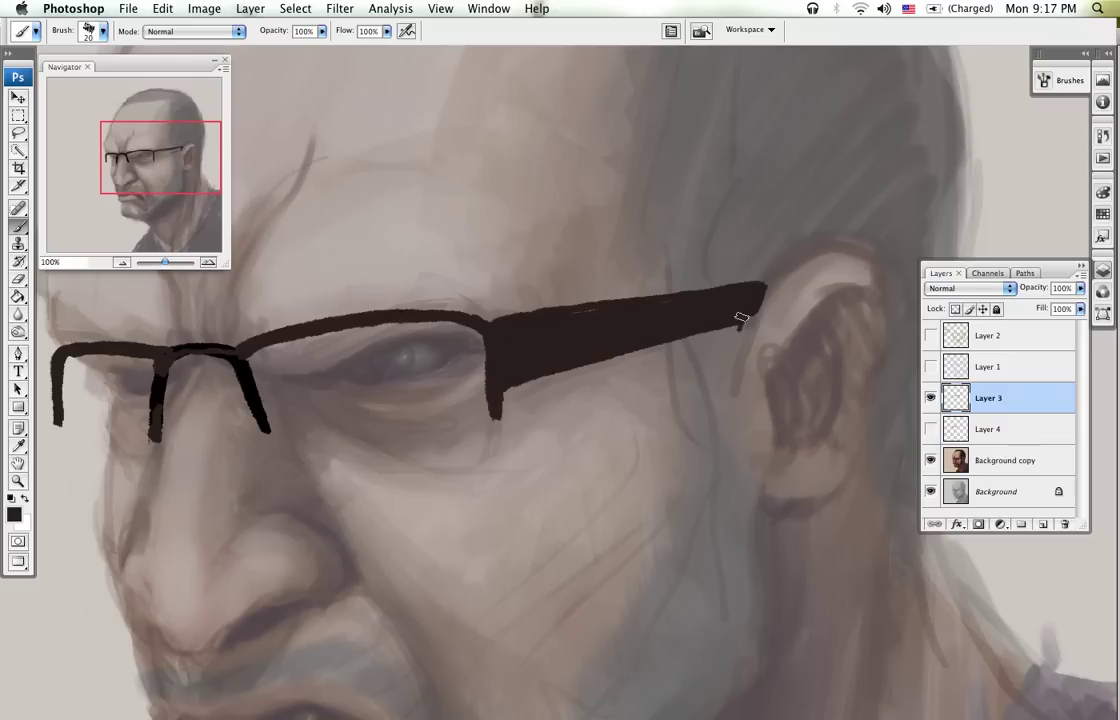
{"action": "key", "text": "e"}
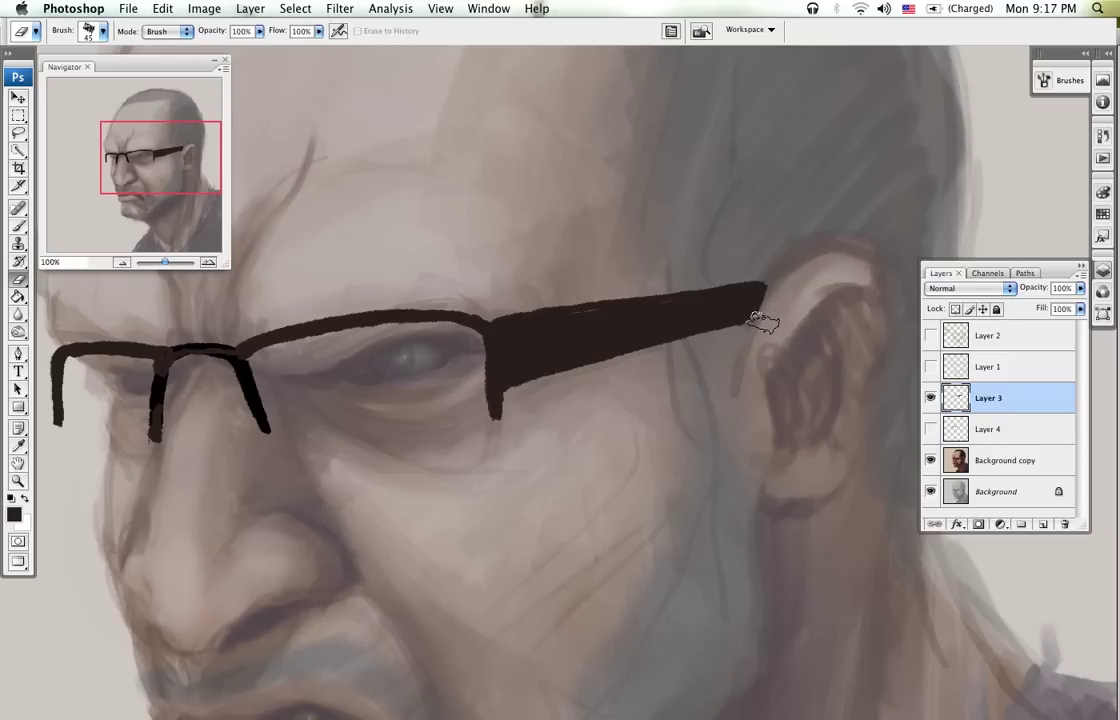
Step: Restore the Background copy layer's opacity to 100% and make the eyebrow layer, Layer 4, visible again
{"action": "key", "text": "b"}
{"action": "key", "text": "e"}
{"action": "left_click", "coordinate": [930, 461]}
{"action": "left_click", "coordinate": [930, 461]}
{"action": "left_click", "coordinate": [1004, 461]}
{"action": "left_click", "coordinate": [1080, 288]}
{"action": "left_click_drag", "start_coordinate": [1072, 306], "coordinate": [1100, 308]}
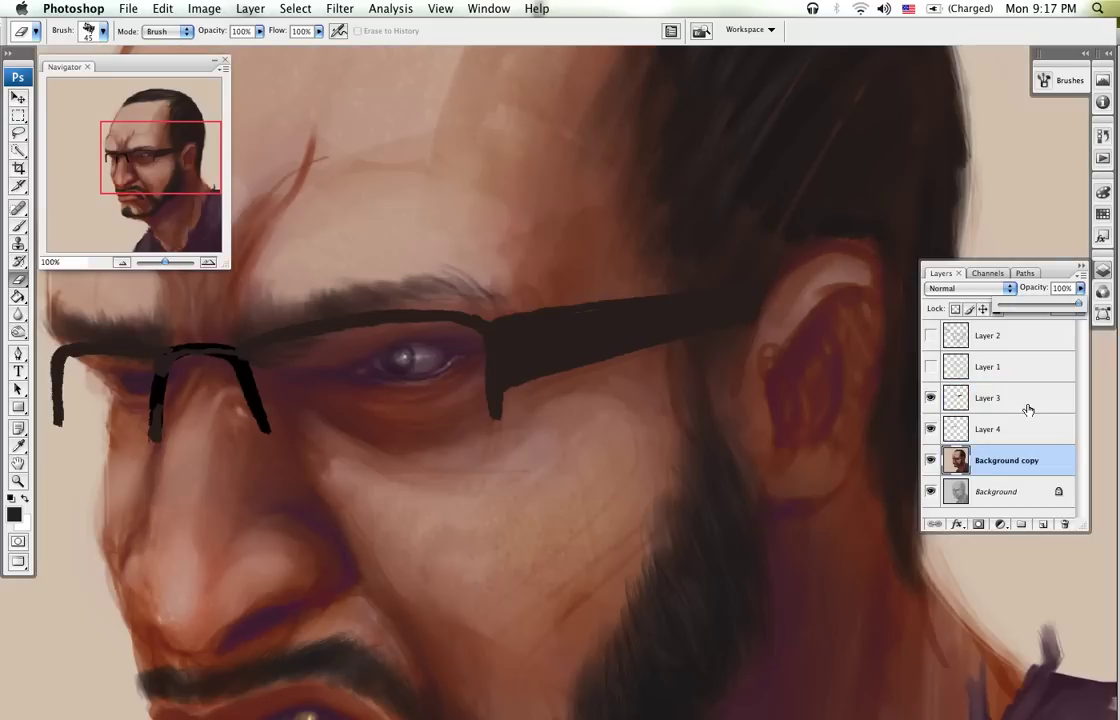
Step: Add a new layer above Layer 4 and paint both lenses of the glasses solid white on it
{"action": "left_click", "coordinate": [1021, 430]}
{"action": "left_click", "coordinate": [1041, 525]}
{"action": "scroll", "coordinate": [670, 475], "scroll_direction": "left", "scroll_amount": 5}
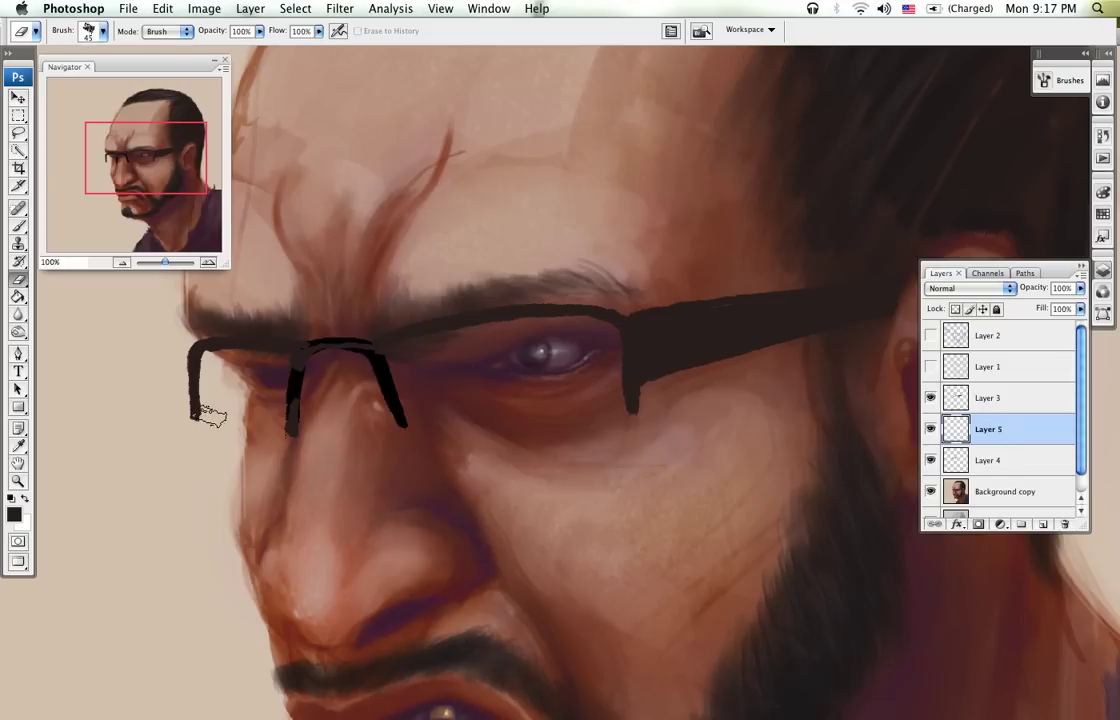
{"action": "key", "text": "x"}
{"action": "key", "text": "b"}
{"action": "mouse_move", "coordinate": [203, 350]}
{"action": "left_mouse_down"}
{"action": "mouse_move", "coordinate": [204, 418]}
{"action": "mouse_move", "coordinate": [282, 432]}
{"action": "mouse_move", "coordinate": [280, 357]}
{"action": "mouse_move", "coordinate": [286, 365]}
{"action": "mouse_move", "coordinate": [267, 399]}
{"action": "mouse_move", "coordinate": [264, 356]}
{"action": "mouse_move", "coordinate": [243, 353]}
{"action": "mouse_move", "coordinate": [243, 399]}
{"action": "mouse_move", "coordinate": [216, 352]}
{"action": "mouse_move", "coordinate": [210, 418]}
{"action": "left_mouse_up"}
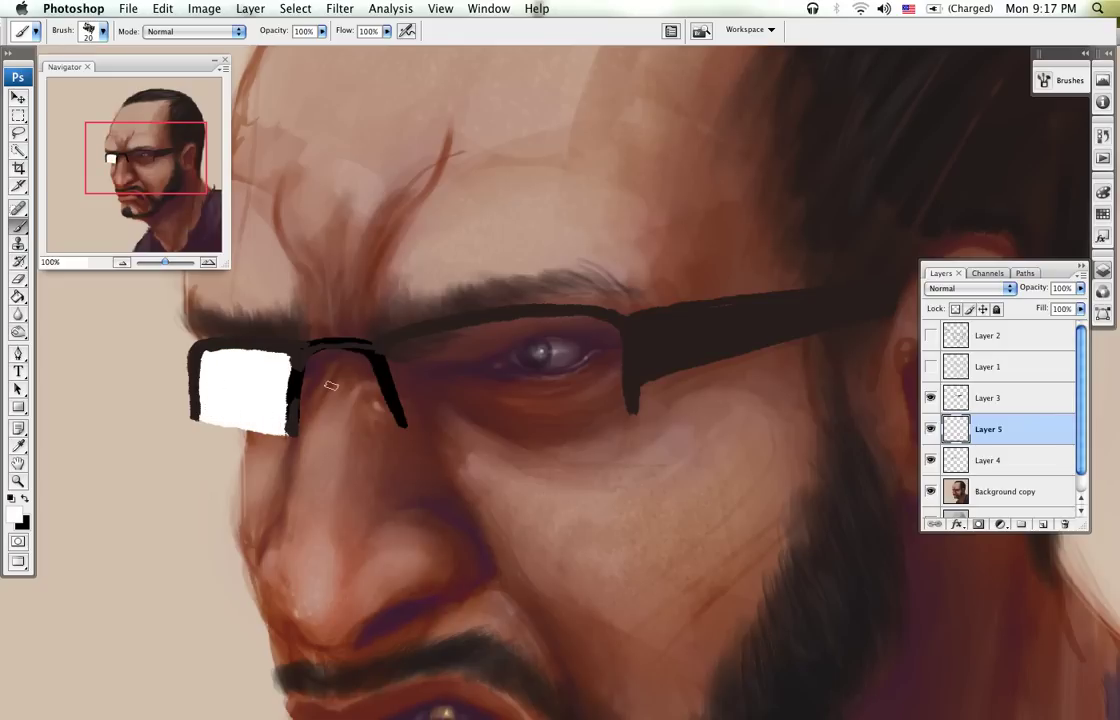
{"action": "key", "text": "]"}
{"action": "mouse_move", "coordinate": [618, 327]}
{"action": "left_mouse_down"}
{"action": "mouse_move", "coordinate": [520, 320]}
{"action": "mouse_move", "coordinate": [391, 351]}
{"action": "mouse_move", "coordinate": [418, 437]}
{"action": "mouse_move", "coordinate": [500, 438]}
{"action": "mouse_move", "coordinate": [610, 412]}
{"action": "mouse_move", "coordinate": [615, 332]}
{"action": "mouse_move", "coordinate": [575, 407]}
{"action": "mouse_move", "coordinate": [605, 384]}
{"action": "mouse_move", "coordinate": [548, 417]}
{"action": "mouse_move", "coordinate": [583, 382]}
{"action": "mouse_move", "coordinate": [517, 392]}
{"action": "mouse_move", "coordinate": [607, 344]}
{"action": "mouse_move", "coordinate": [595, 344]}
{"action": "mouse_move", "coordinate": [598, 329]}
{"action": "mouse_move", "coordinate": [430, 360]}
{"action": "mouse_move", "coordinate": [421, 352]}
{"action": "mouse_move", "coordinate": [459, 342]}
{"action": "mouse_move", "coordinate": [419, 380]}
{"action": "mouse_move", "coordinate": [421, 425]}
{"action": "mouse_move", "coordinate": [448, 433]}
{"action": "mouse_move", "coordinate": [488, 417]}
{"action": "mouse_move", "coordinate": [600, 395]}
{"action": "left_mouse_up"}
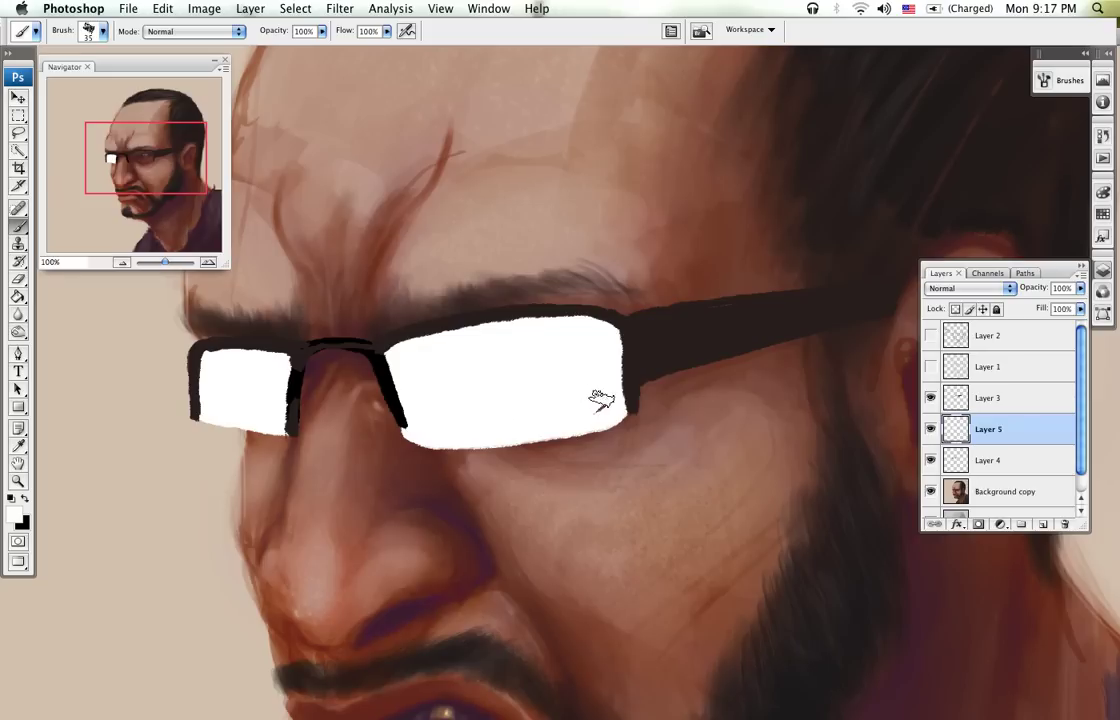
{"action": "mouse_move", "coordinate": [276, 425]}
{"action": "left_mouse_down"}
{"action": "mouse_move", "coordinate": [215, 427]}
{"action": "mouse_move", "coordinate": [209, 403]}
{"action": "mouse_move", "coordinate": [232, 434]}
{"action": "mouse_move", "coordinate": [282, 420]}
{"action": "left_mouse_up"}
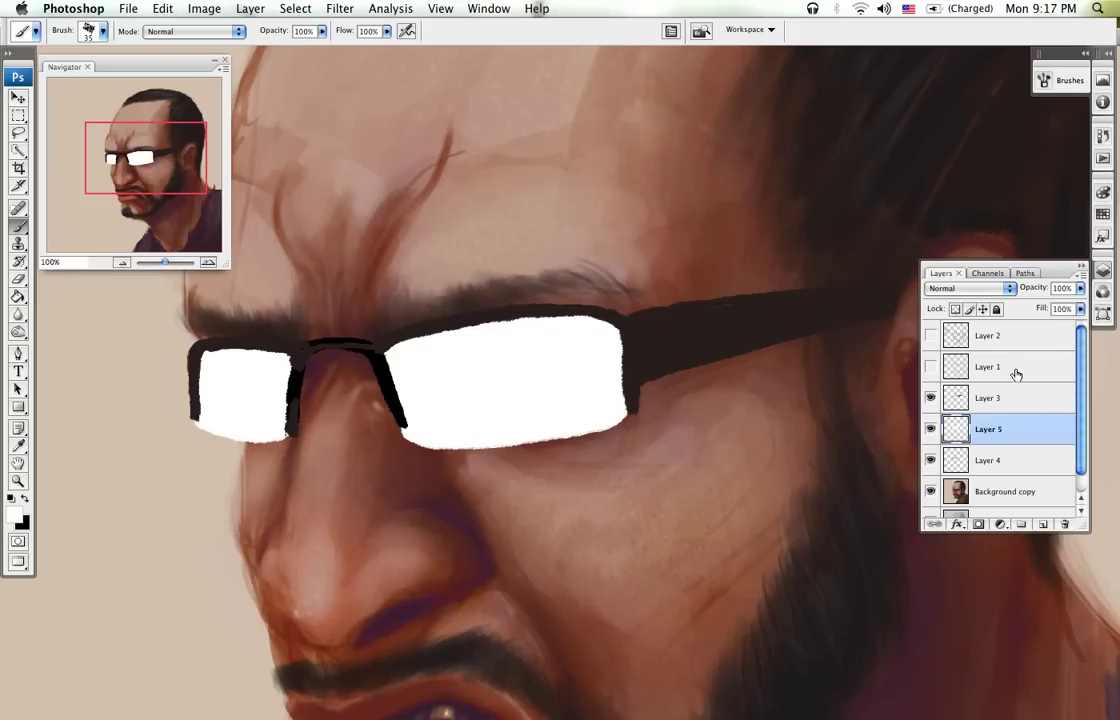
Step: Lock the lens layer's transparent pixels and set the layer to Screen blending at 19% opacity
{"action": "left_click_drag", "start_coordinate": [1080, 288], "coordinate": [1012, 307]}
{"action": "left_click", "coordinate": [956, 309]}
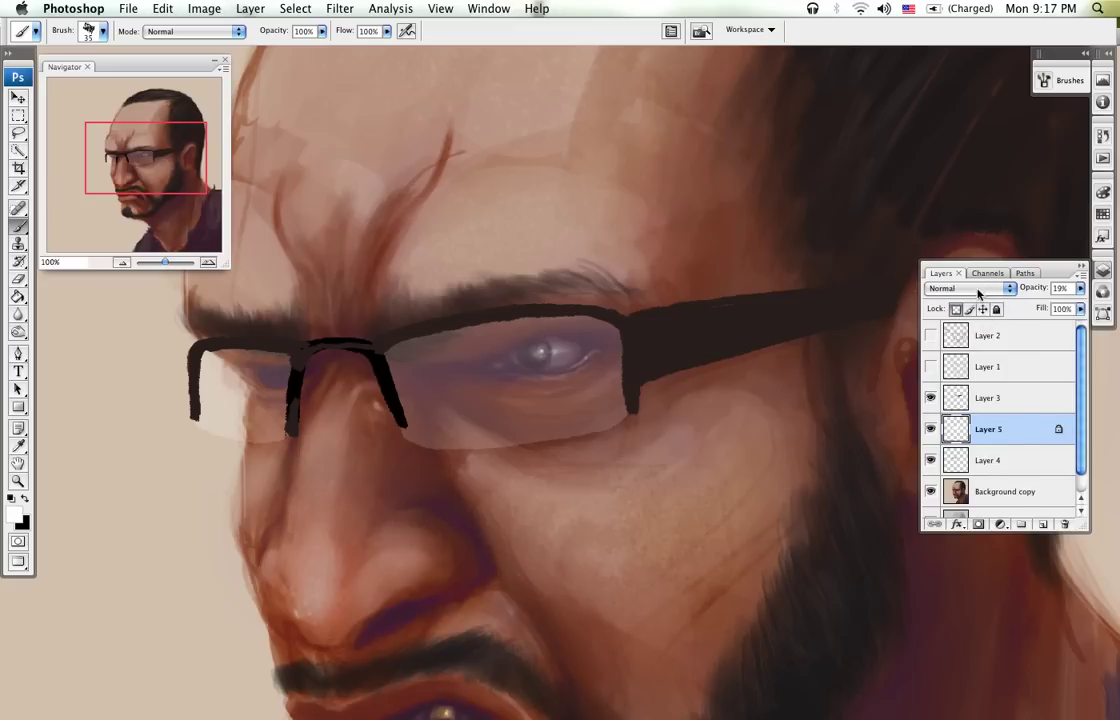
{"action": "left_click", "coordinate": [978, 290]}
{"action": "left_click", "coordinate": [962, 389]}
Step: Raise the lens layer's opacity to 100% and darken both lenses with a soft 300 px black brush
{"action": "key", "text": "x"}
{"action": "right_click", "coordinate": [512, 344]}
{"action": "left_click", "coordinate": [596, 528]}
{"action": "left_click", "coordinate": [460, 512]}
{"action": "left_click", "coordinate": [1080, 289]}
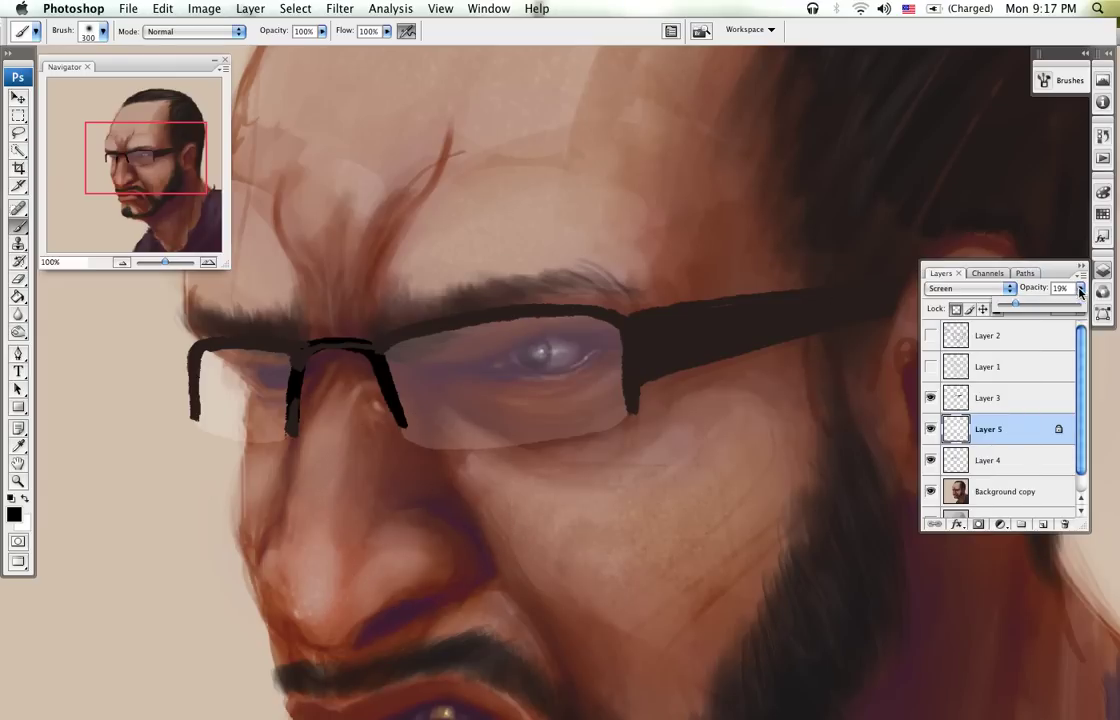
{"action": "left_click_drag", "start_coordinate": [1015, 303], "coordinate": [1082, 303]}
{"action": "left_click", "coordinate": [630, 347]}
{"action": "mouse_move", "coordinate": [630, 347]}
{"action": "left_mouse_down"}
{"action": "mouse_move", "coordinate": [561, 382]}
{"action": "mouse_move", "coordinate": [521, 327]}
{"action": "mouse_move", "coordinate": [395, 362]}
{"action": "mouse_move", "coordinate": [496, 370]}
{"action": "mouse_move", "coordinate": [294, 373]}
{"action": "mouse_move", "coordinate": [225, 350]}
{"action": "left_mouse_up"}
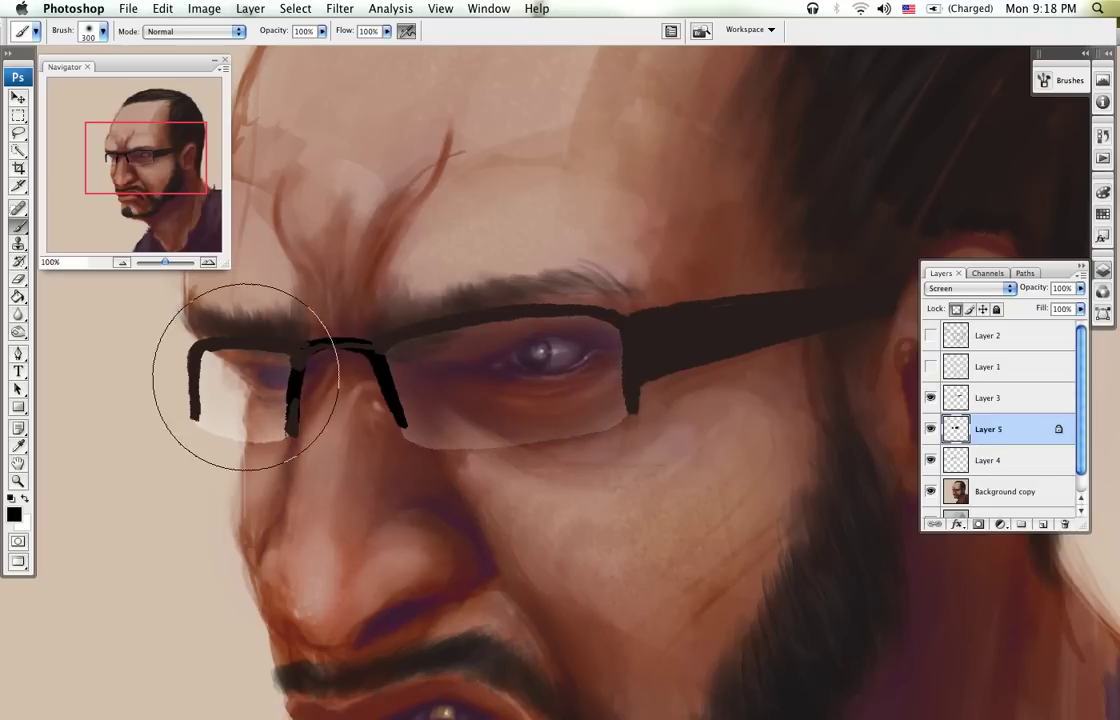
Step: Switch the painting colour to white and reduce the soft brush to 150 px
{"action": "key", "text": "x"}
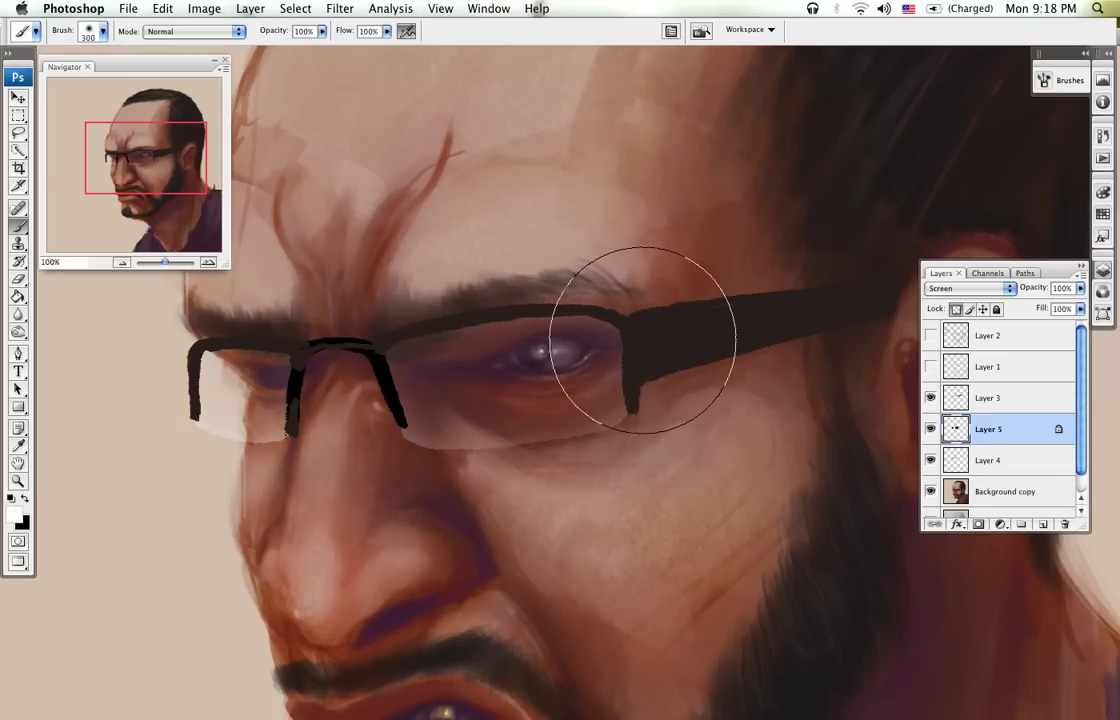
{"action": "key", "text": "bracketleft"}
{"action": "key", "text": "bracketleft"}
{"action": "key", "text": "bracketleft"}
{"action": "key", "text": "bracketleft"}
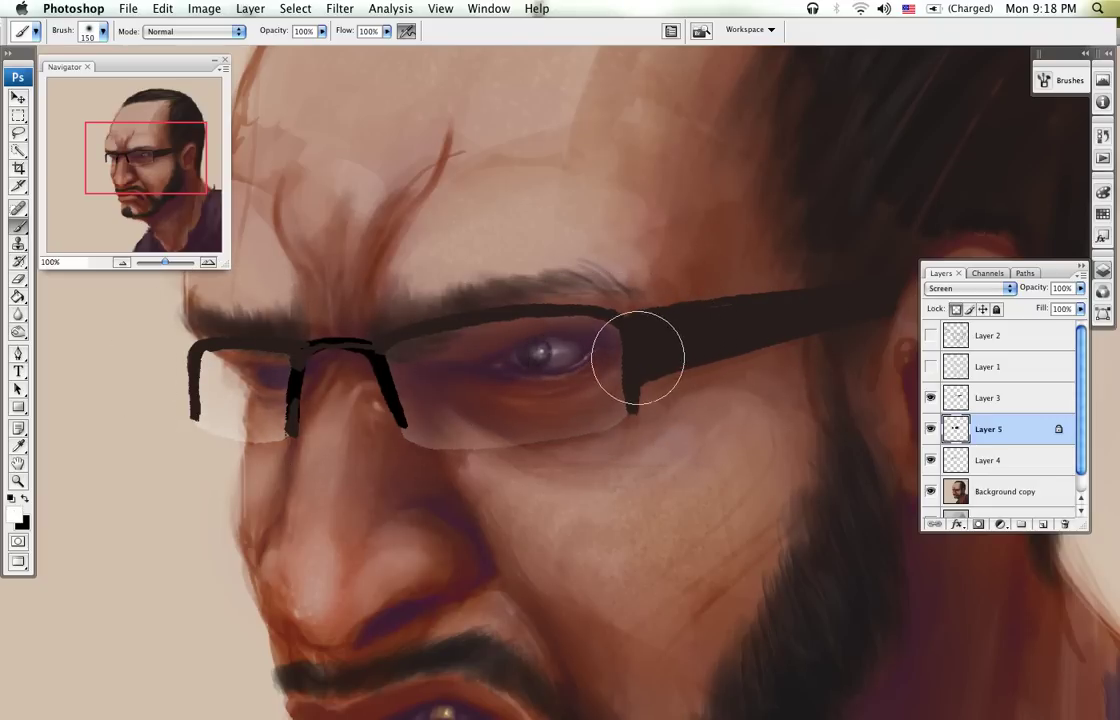
Step: Try the Normal and Color Dodge blend modes on the lens layer, and return it to Screen
{"action": "left_click", "coordinate": [988, 288]}
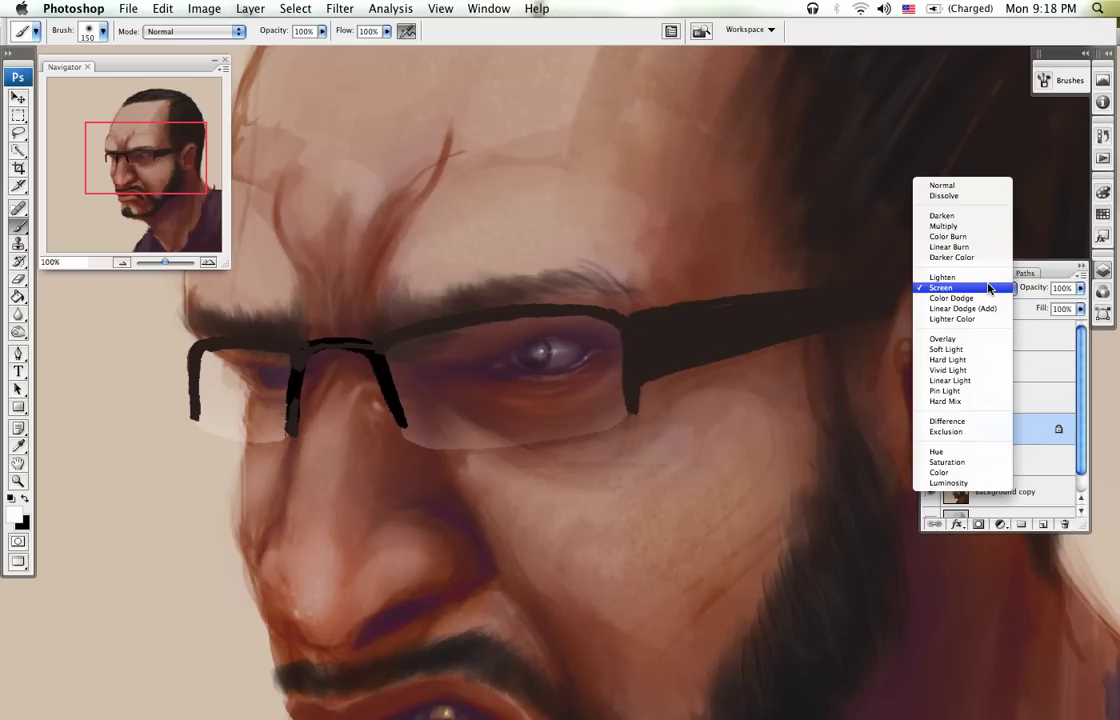
{"action": "left_click", "coordinate": [942, 185]}
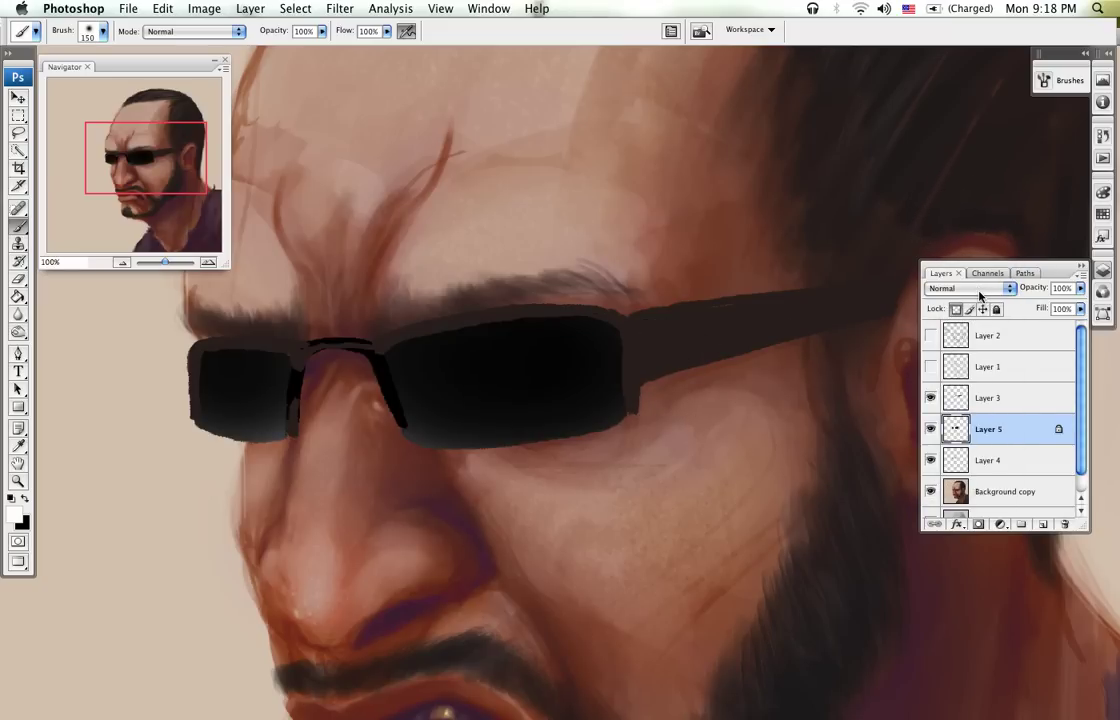
{"action": "left_click", "coordinate": [984, 289]}
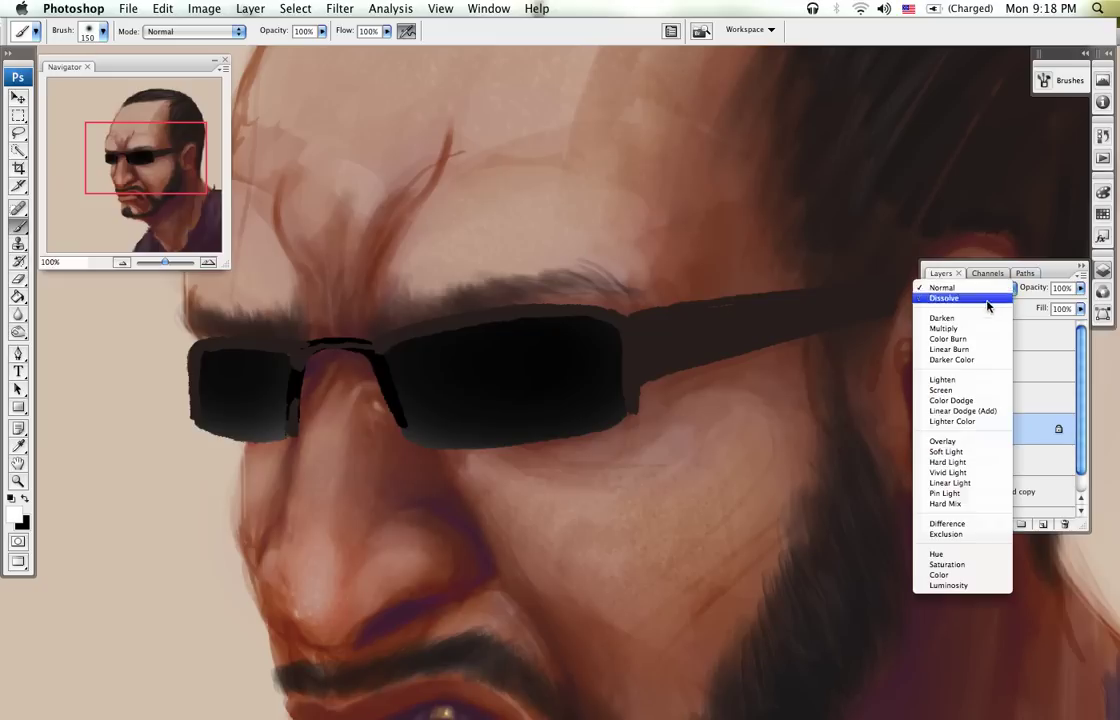
{"action": "left_click", "coordinate": [985, 393]}
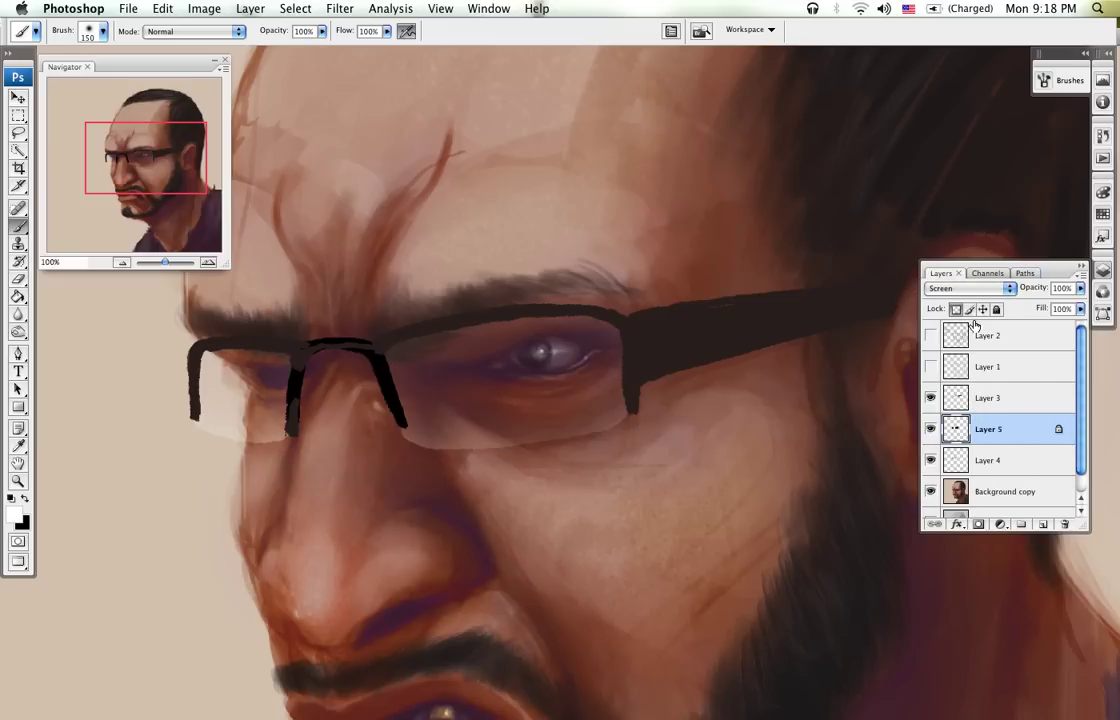
{"action": "left_click", "coordinate": [970, 288]}
{"action": "left_click", "coordinate": [943, 184]}
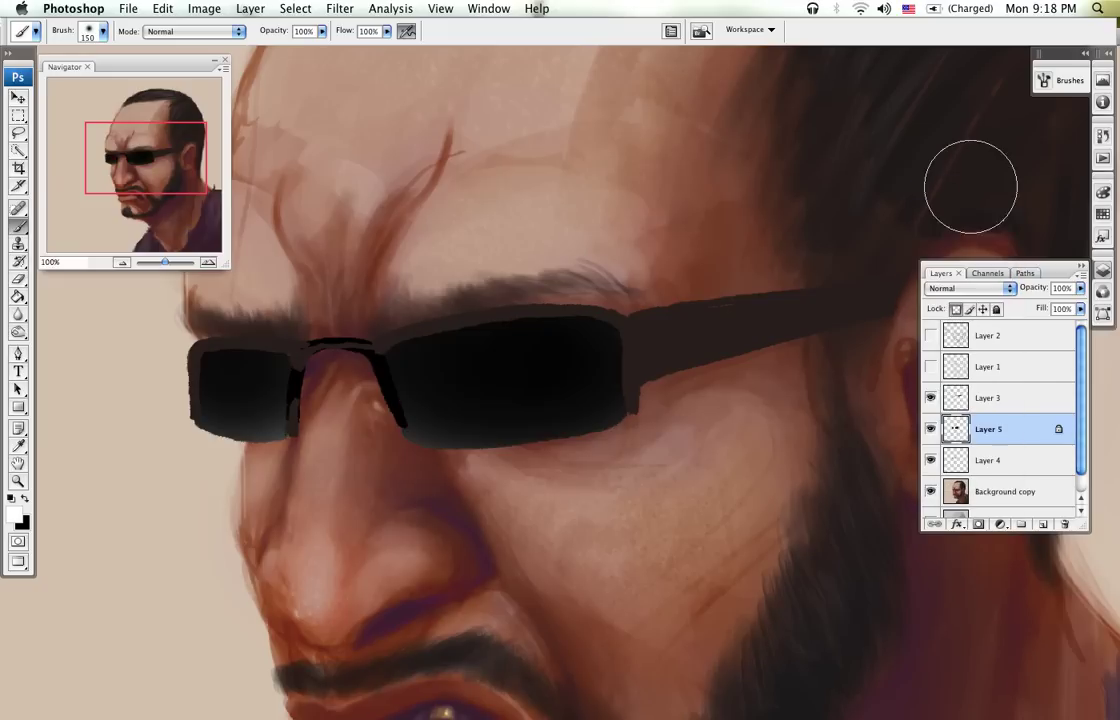
{"action": "left_click", "coordinate": [970, 289]}
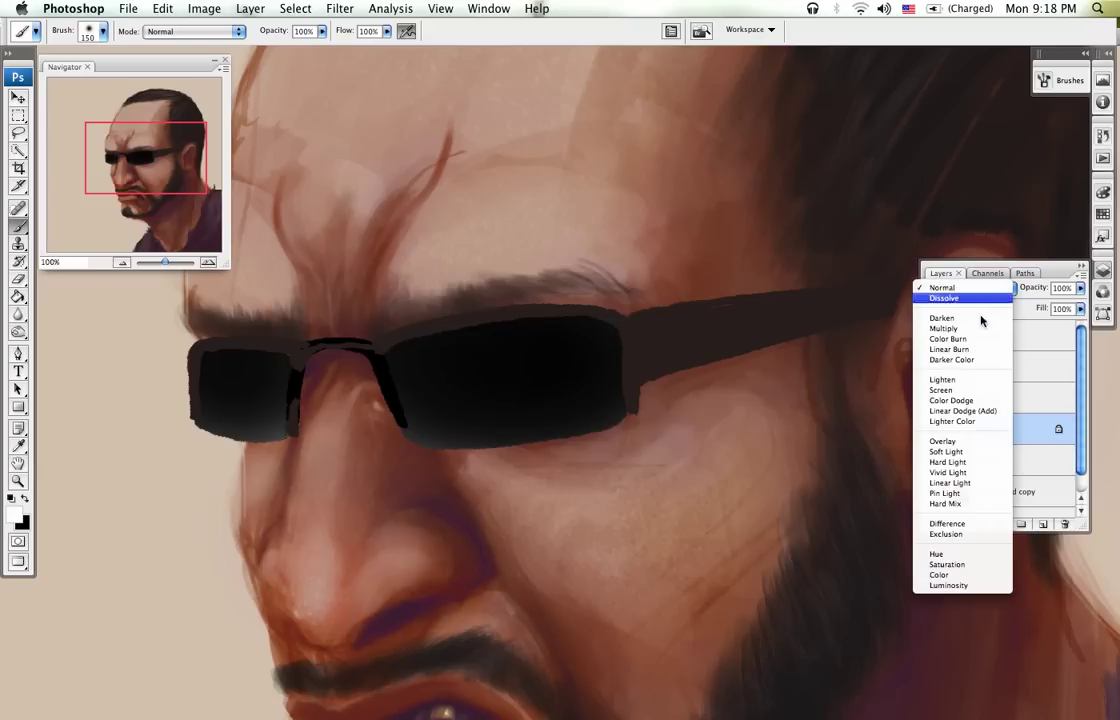
{"action": "left_click", "coordinate": [985, 400]}
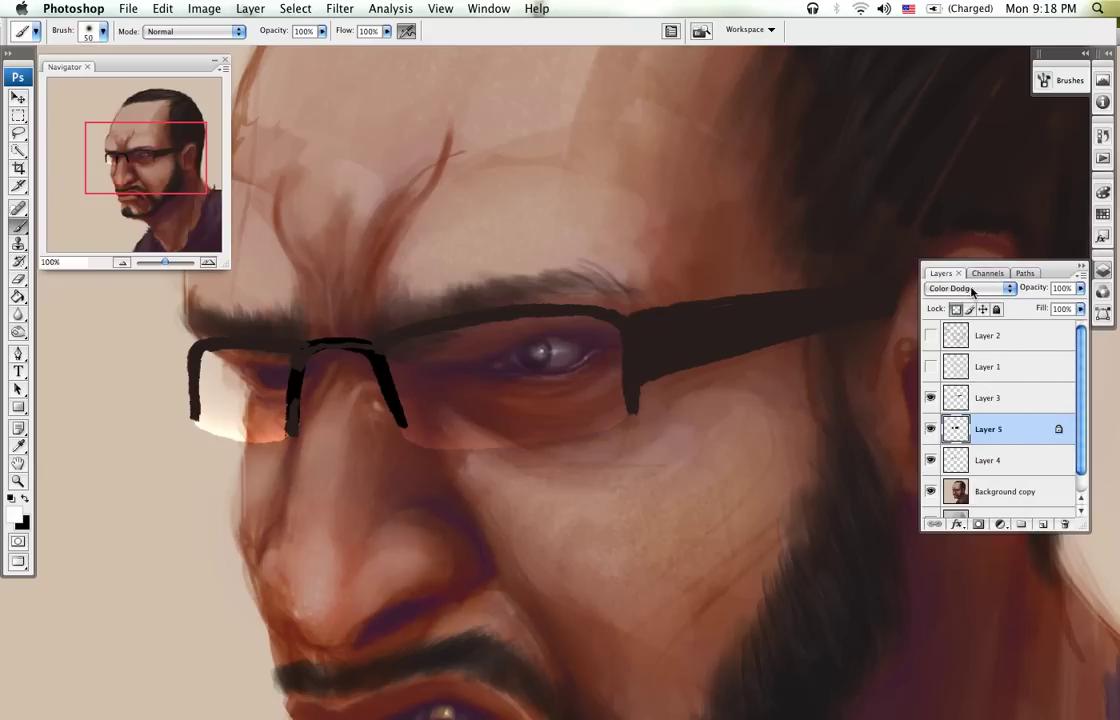
{"action": "left_click", "coordinate": [970, 289]}
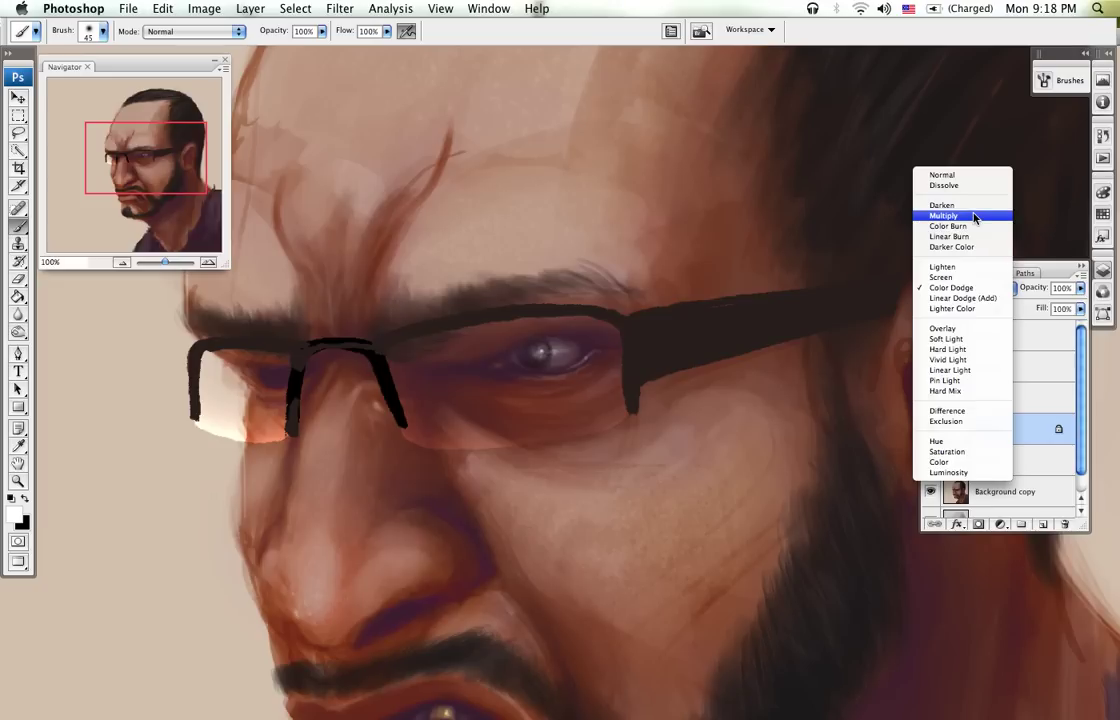
{"action": "left_click", "coordinate": [945, 277]}
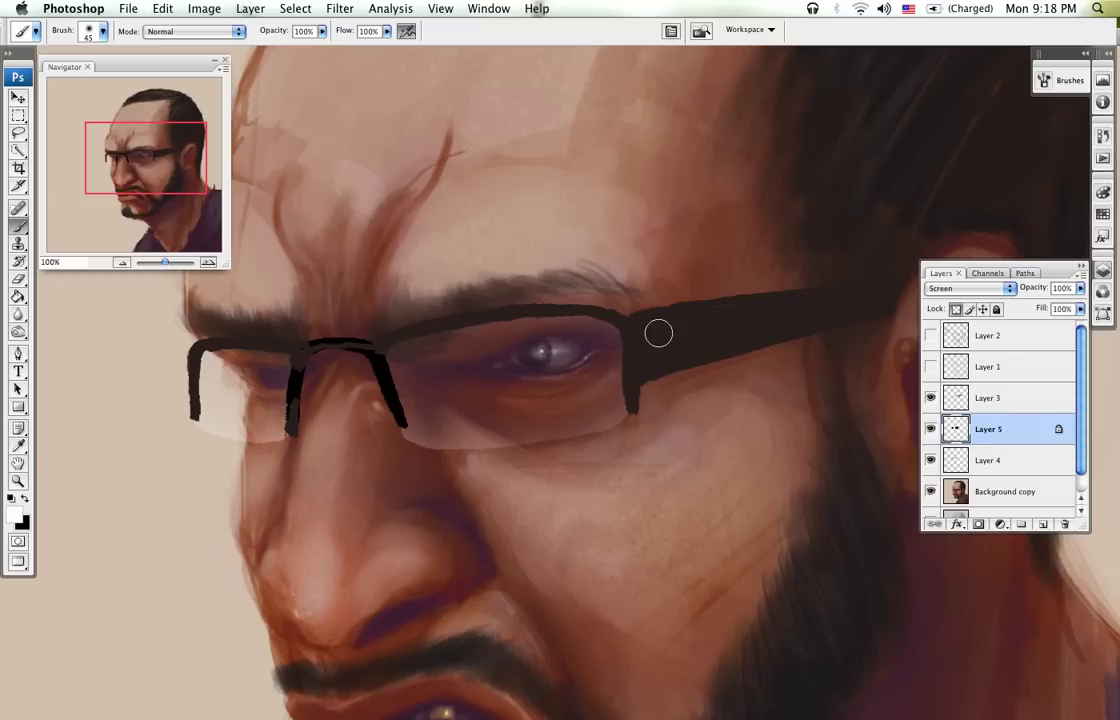
Step: Brush a faint white haze onto the upper inner part of the near lens, adjusting the soft brush's size
{"action": "key", "text": "bracketright"}
{"action": "key", "text": "bracketright"}
{"action": "key", "text": "bracketright"}
{"action": "key", "text": "bracketright"}
{"action": "key", "text": "bracketright"}
{"action": "key", "text": "bracketright"}
{"action": "key", "text": "bracketright"}
{"action": "key", "text": "bracketright"}
{"action": "key", "text": "bracketright"}
{"action": "key", "text": "bracketleft"}
{"action": "key", "text": "bracketleft"}
{"action": "key", "text": "bracketleft"}
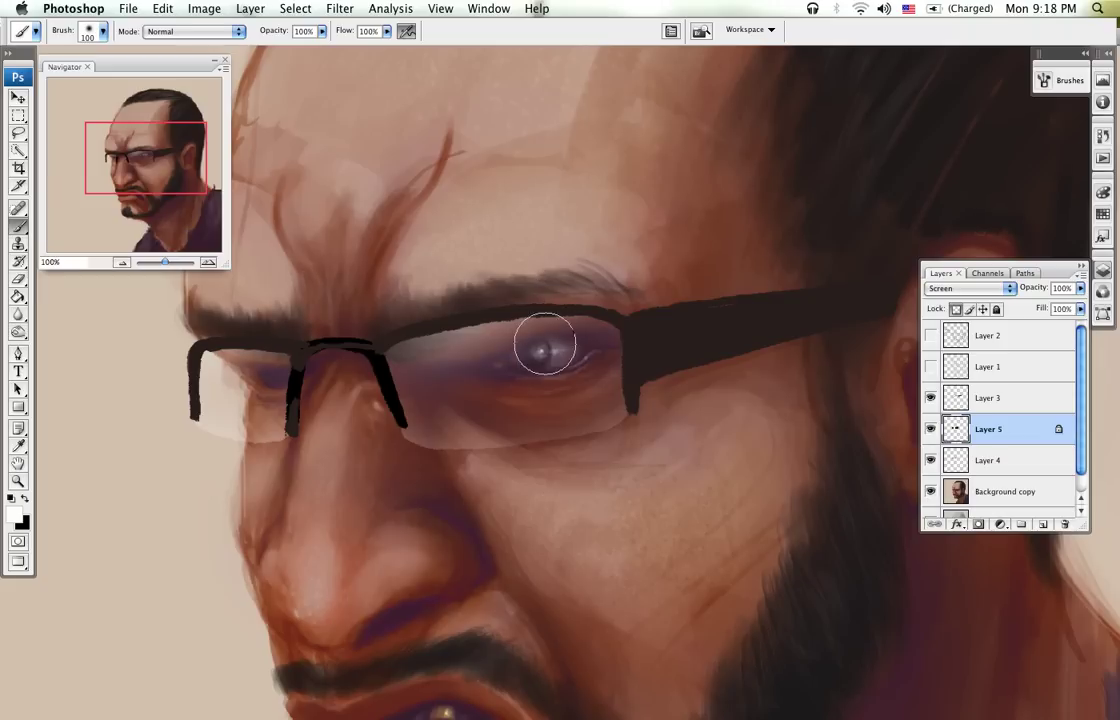
Step: Select a diagonal band across each lens with the Lasso tool
{"action": "key", "text": "l"}
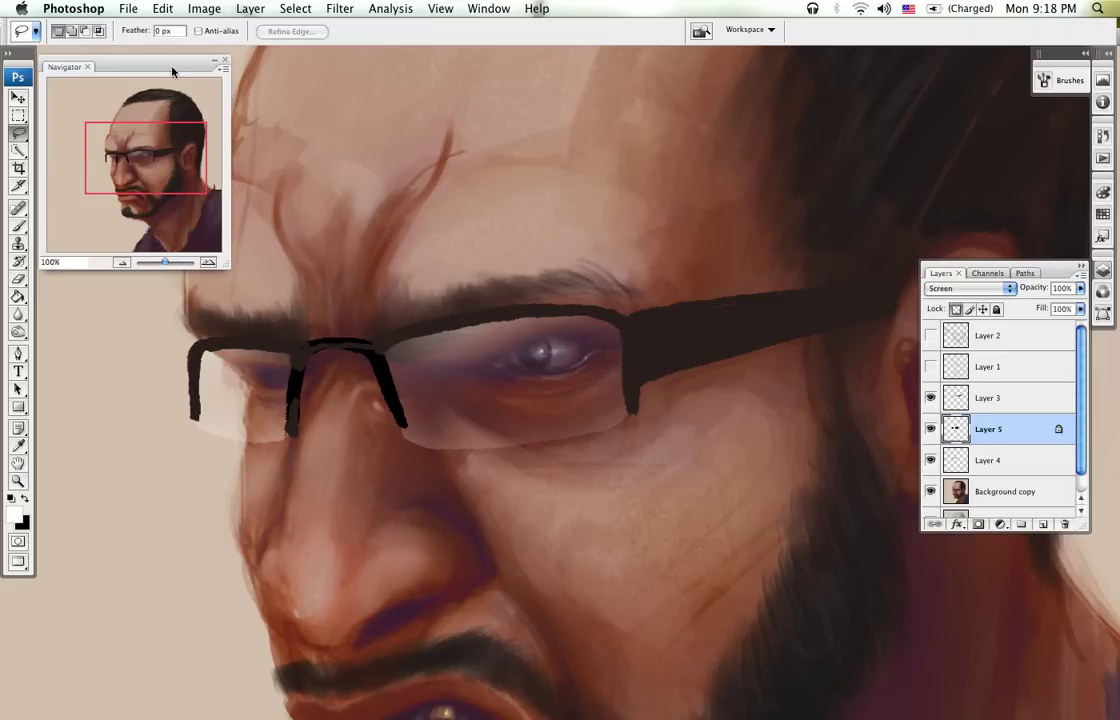
{"action": "mouse_move", "coordinate": [688, 247]}
{"action": "left_mouse_down"}
{"action": "mouse_move", "coordinate": [325, 524]}
{"action": "mouse_move", "coordinate": [878, 213]}
{"action": "left_mouse_up"}
{"action": "mouse_move", "coordinate": [349, 279]}
{"action": "left_mouse_down"}
{"action": "mouse_move", "coordinate": [183, 435]}
{"action": "mouse_move", "coordinate": [530, 197]}
{"action": "left_mouse_up"}
Step: Try painting white glare inside the selected lens bands, and revert the history to the second lasso selection
{"action": "key", "text": "b"}
{"action": "left_click_drag", "start_coordinate": [620, 298], "coordinate": [408, 430]}
{"action": "mouse_move", "coordinate": [338, 483]}
{"action": "left_mouse_down"}
{"action": "mouse_move", "coordinate": [312, 280]}
{"action": "mouse_move", "coordinate": [200, 345]}
{"action": "left_mouse_up"}
{"action": "key", "text": "ctrl+d"}
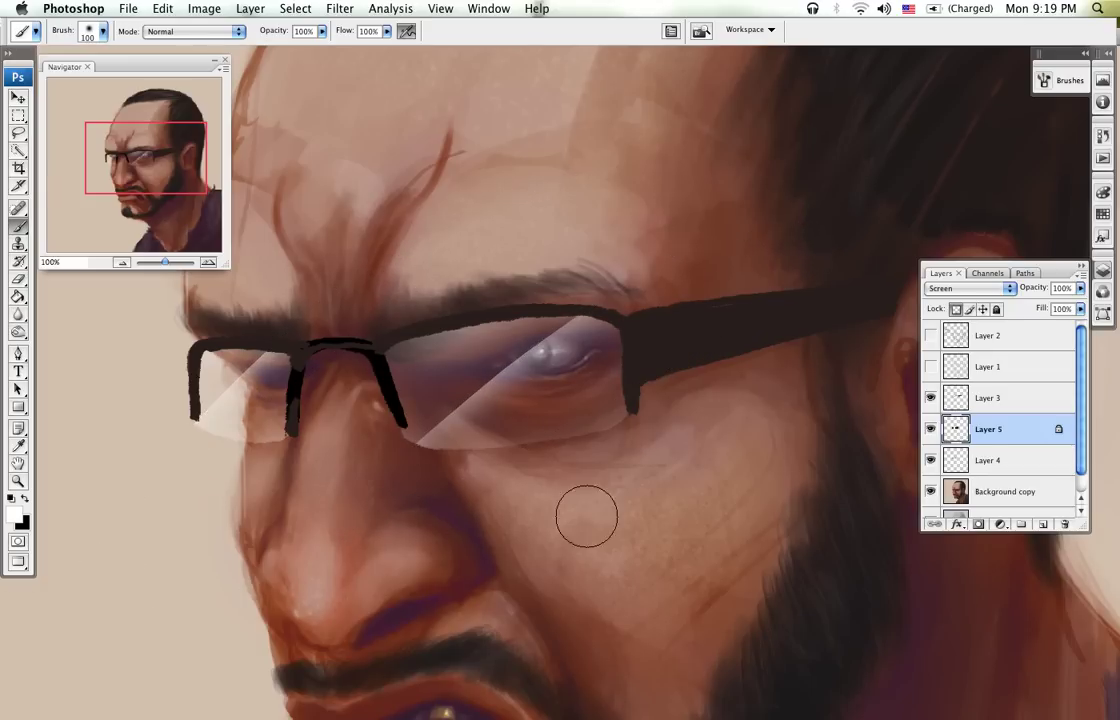
{"action": "left_click", "coordinate": [1104, 137]}
{"action": "left_click_drag", "start_coordinate": [1080, 170], "coordinate": [1081, 175]}
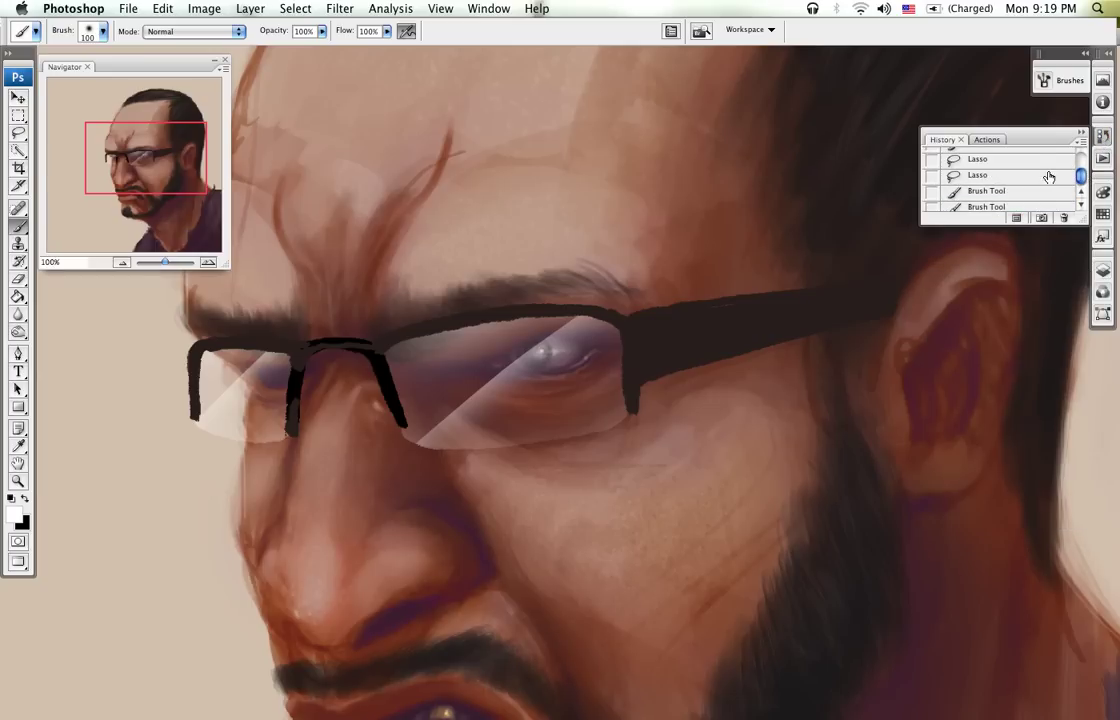
{"action": "left_click", "coordinate": [1049, 175]}
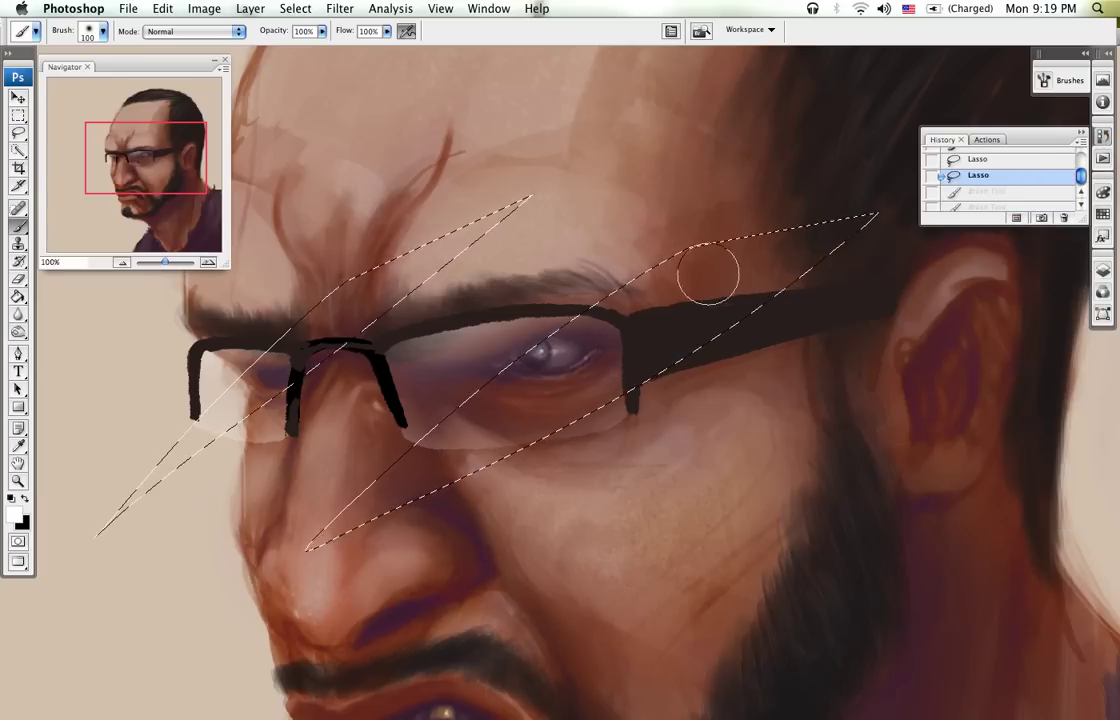
Step: Paint softer white glare inside both selected lens bands with a 175 px soft brush, and clear the selection
{"action": "key", "text": "bracketright"}
{"action": "key", "text": "bracketright"}
{"action": "key", "text": "bracketright"}
{"action": "left_click_drag", "start_coordinate": [626, 355], "coordinate": [533, 408]}
{"action": "mouse_move", "coordinate": [738, 270]}
{"action": "left_mouse_down"}
{"action": "mouse_move", "coordinate": [567, 375]}
{"action": "mouse_move", "coordinate": [757, 259]}
{"action": "left_mouse_up"}
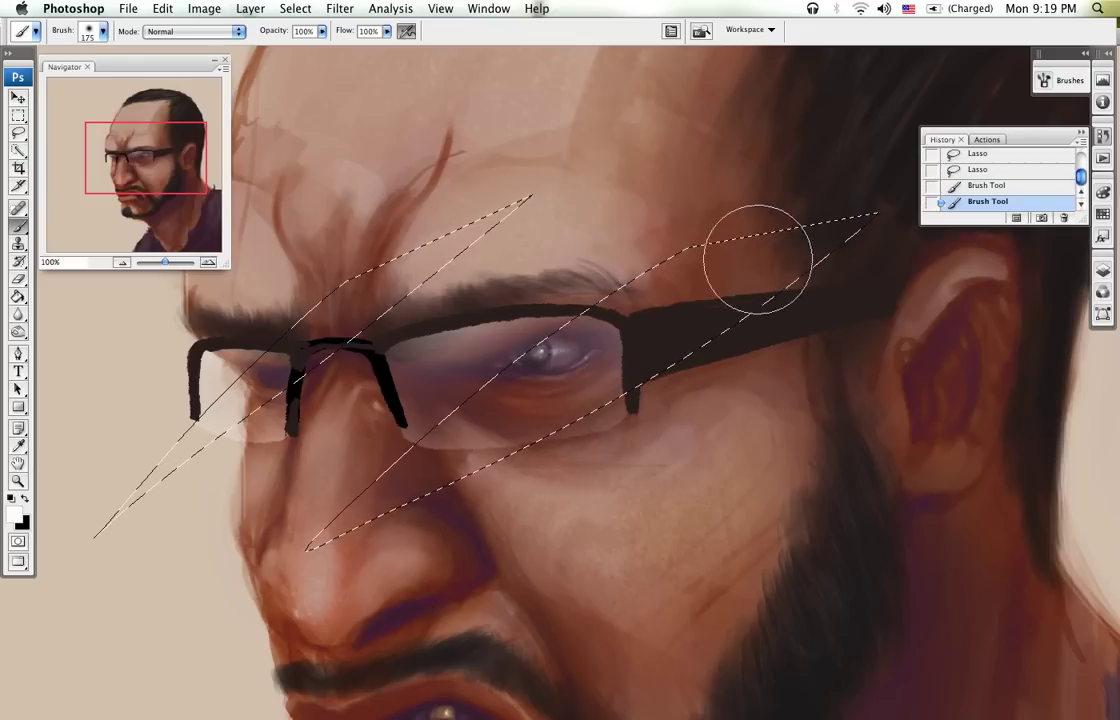
{"action": "left_click_drag", "start_coordinate": [270, 370], "coordinate": [360, 258]}
{"action": "key", "text": "ctrl+d"}
{"action": "key", "text": "ctrl+z"}
{"action": "mouse_move", "coordinate": [582, 362]}
{"action": "left_mouse_down"}
{"action": "mouse_move", "coordinate": [662, 325]}
{"action": "mouse_move", "coordinate": [590, 320]}
{"action": "left_mouse_up"}
{"action": "key", "text": "ctrl+d"}
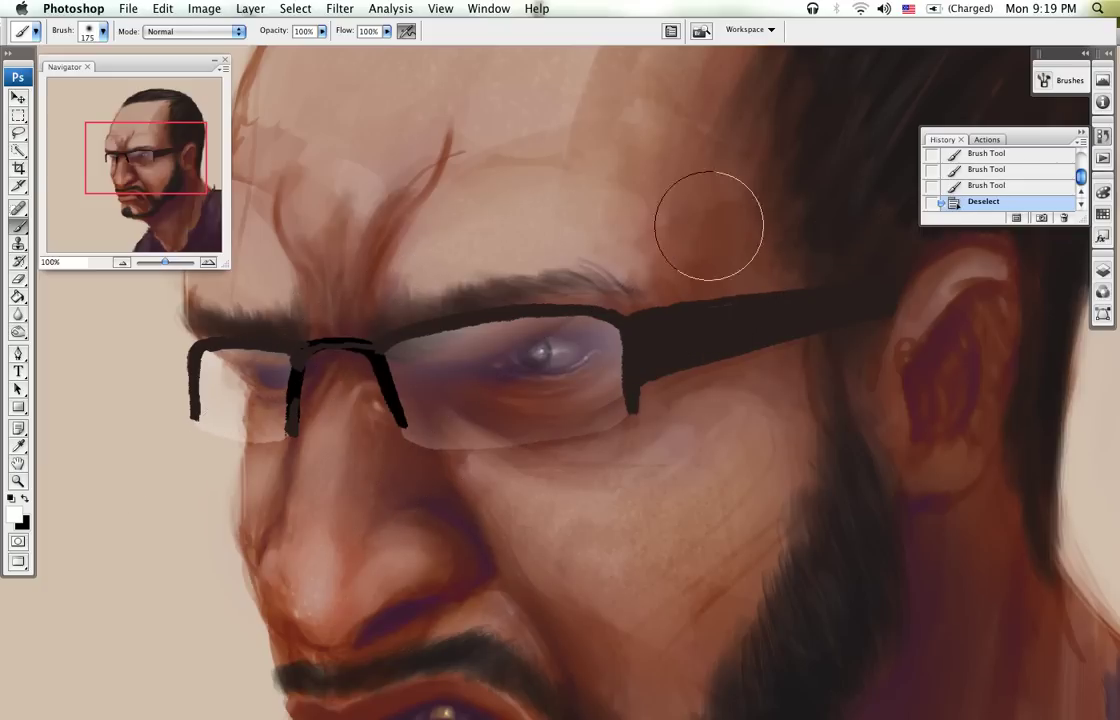
Step: Select the glasses frame layer, Layer 3, sample the frame's dark colour, and choose the 20 px textured brush
{"action": "left_click", "coordinate": [1102, 270]}
{"action": "left_click", "coordinate": [997, 403]}
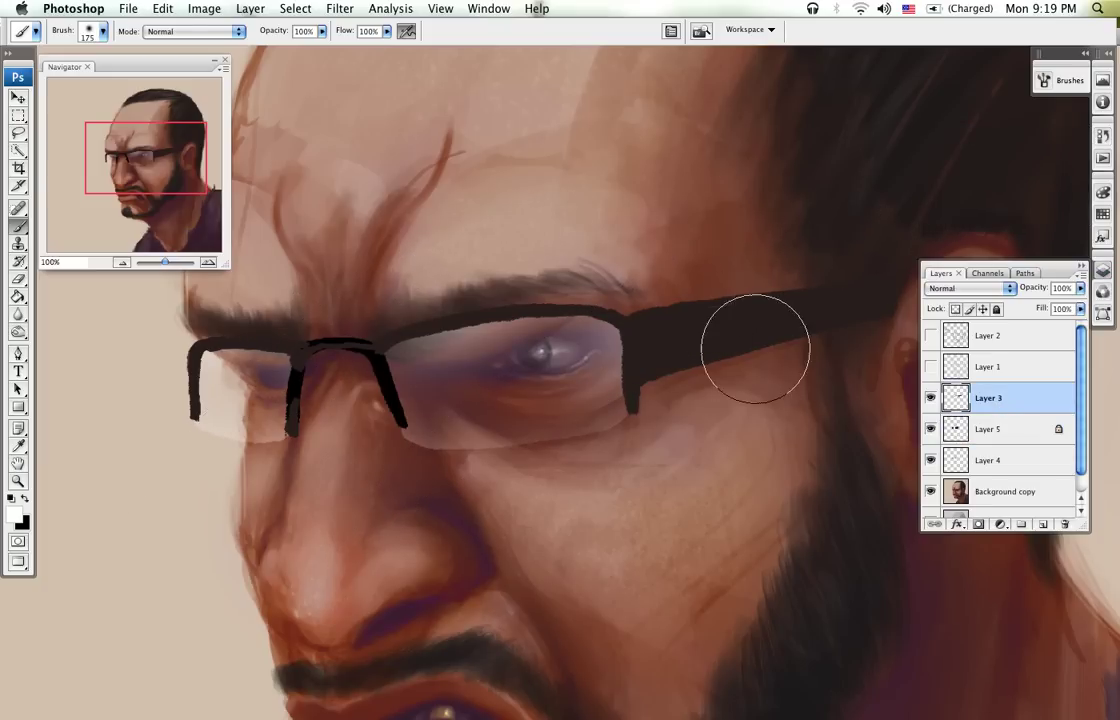
{"action": "key", "text": "x"}
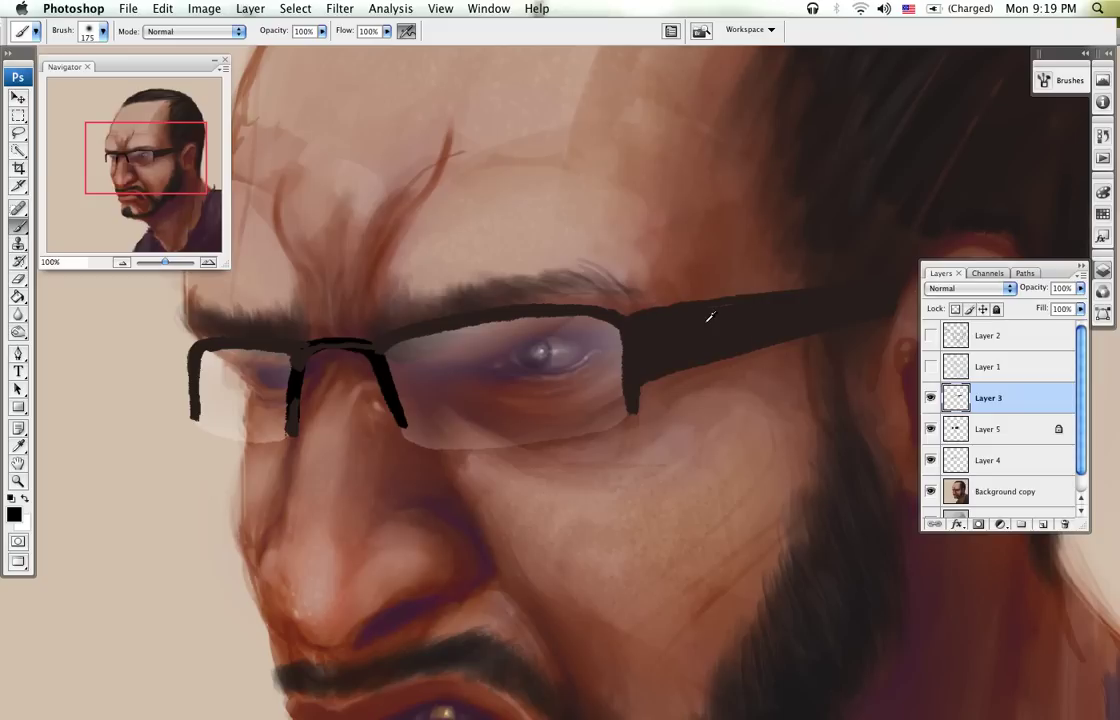
{"action": "right_click", "coordinate": [706, 330]}
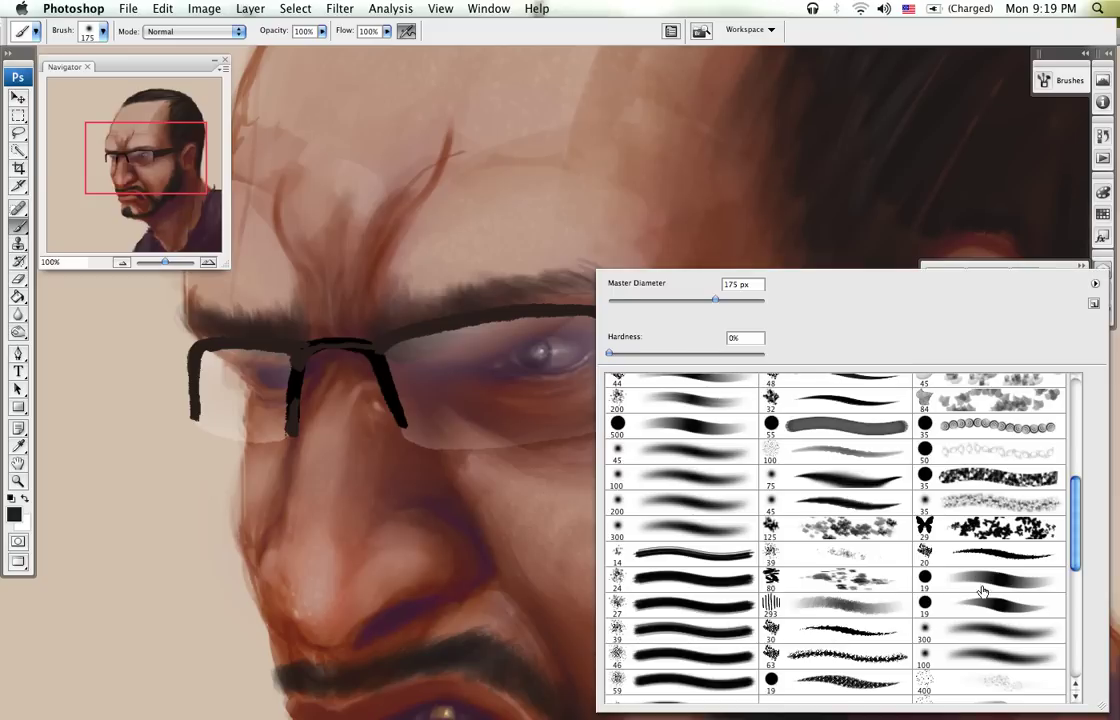
{"action": "left_click", "coordinate": [965, 554]}
{"action": "left_click", "coordinate": [585, 300]}
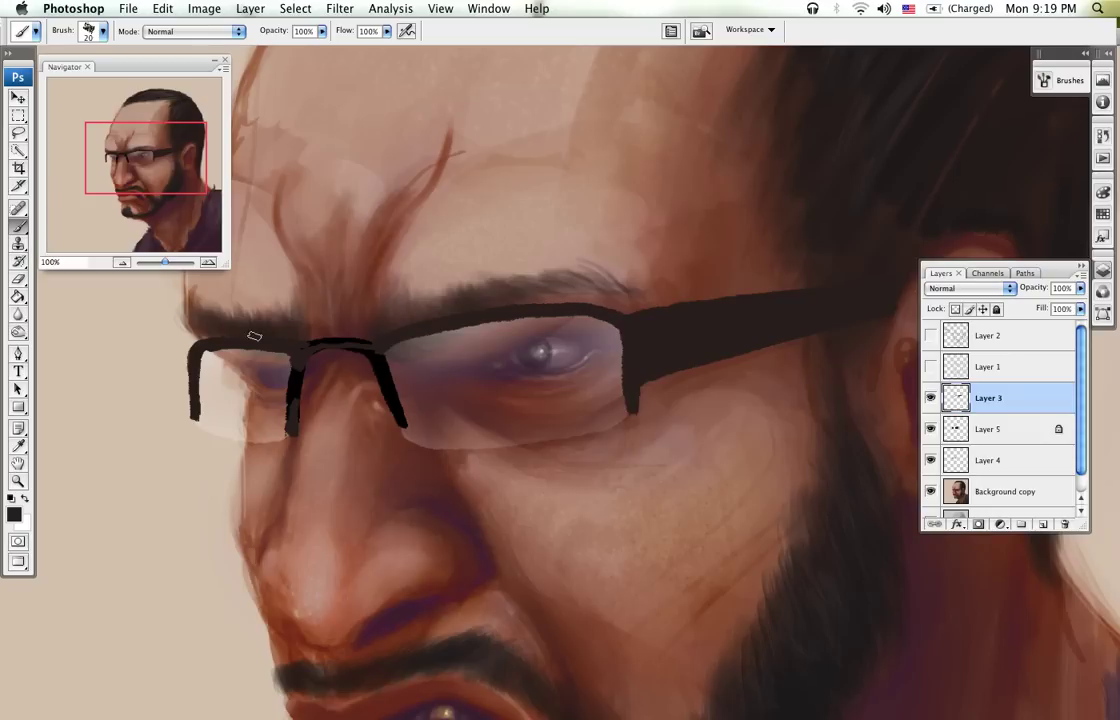
Step: Try painting a dark shape behind the far lens on a new layer above Layer 4, and delete that layer
{"action": "left_click", "coordinate": [1015, 461]}
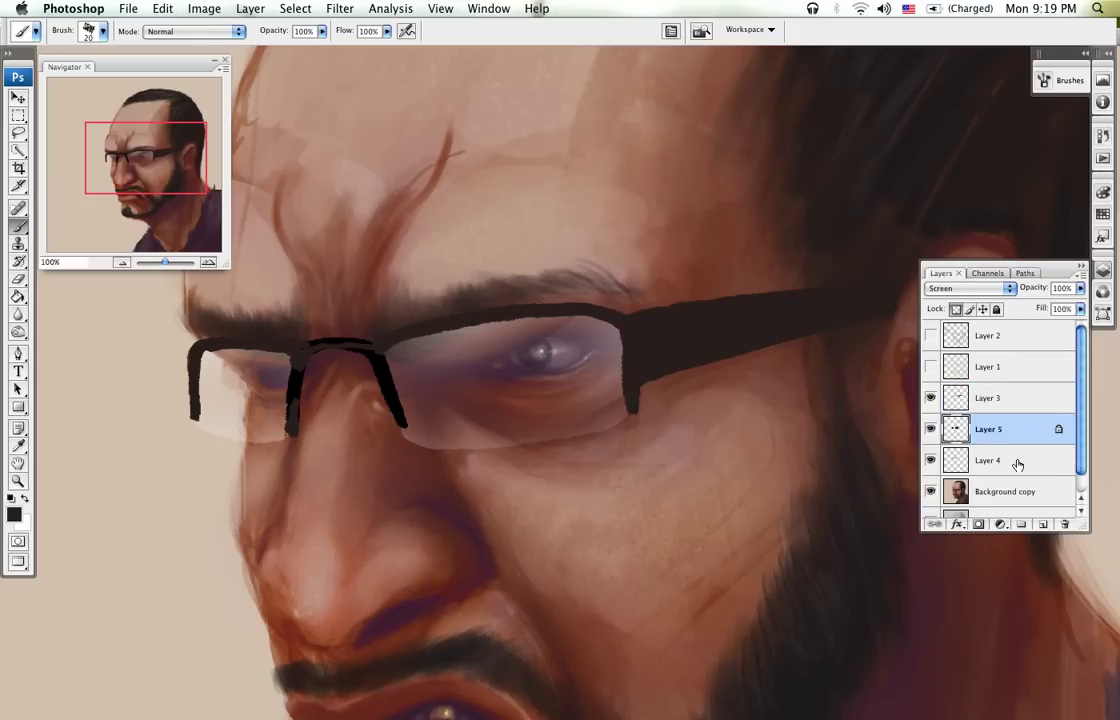
{"action": "left_click", "coordinate": [1041, 524]}
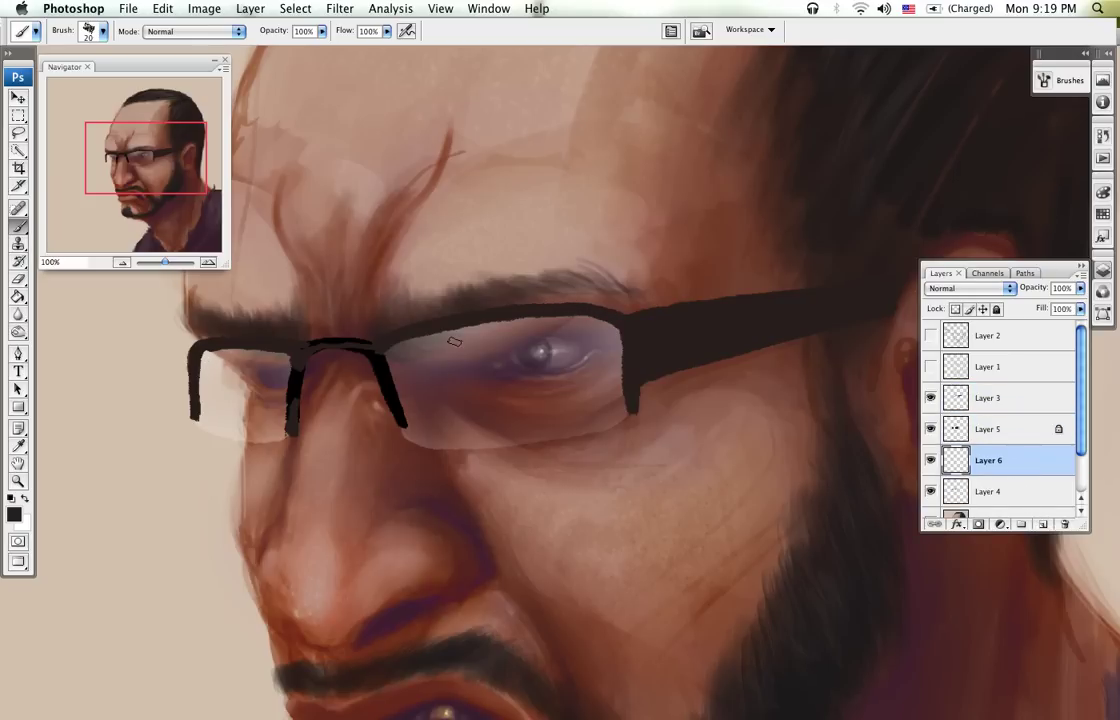
{"action": "mouse_move", "coordinate": [212, 378]}
{"action": "left_mouse_down"}
{"action": "mouse_move", "coordinate": [205, 386]}
{"action": "mouse_move", "coordinate": [222, 370]}
{"action": "left_mouse_up"}
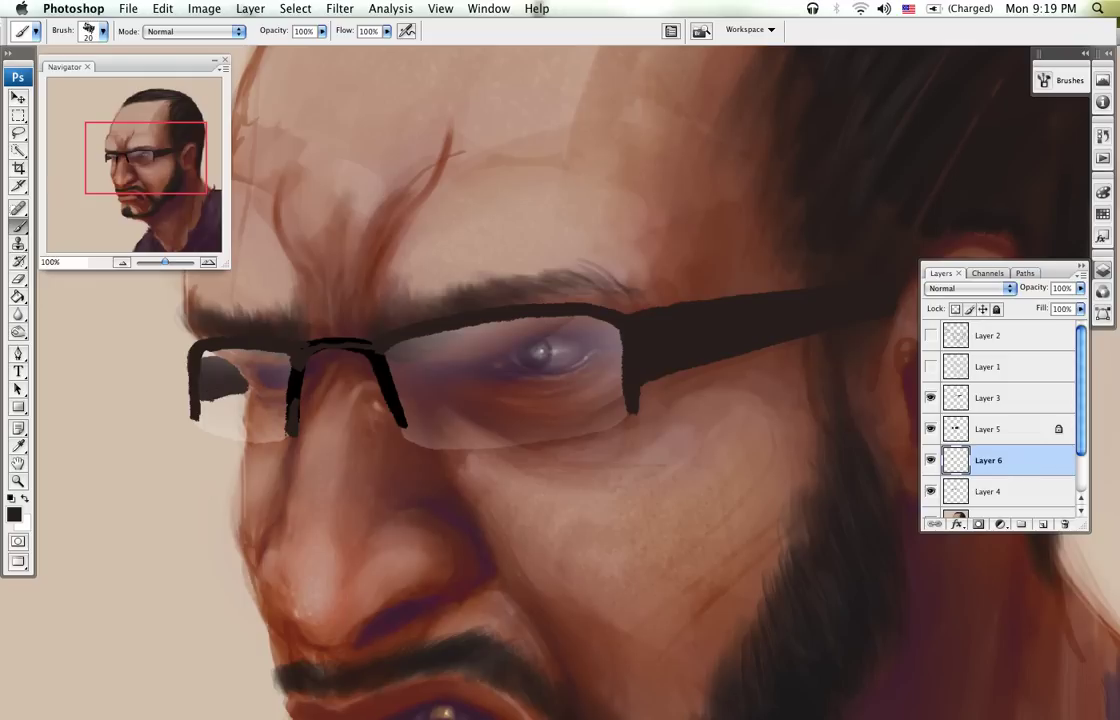
{"action": "left_click_drag", "start_coordinate": [1052, 470], "coordinate": [1064, 524]}
Step: Save the file and merge the eyebrow layer, Layer 4, into Background copy after toggling its visibility as a check
{"action": "key", "text": "super+s"}
{"action": "left_click", "coordinate": [929, 463]}
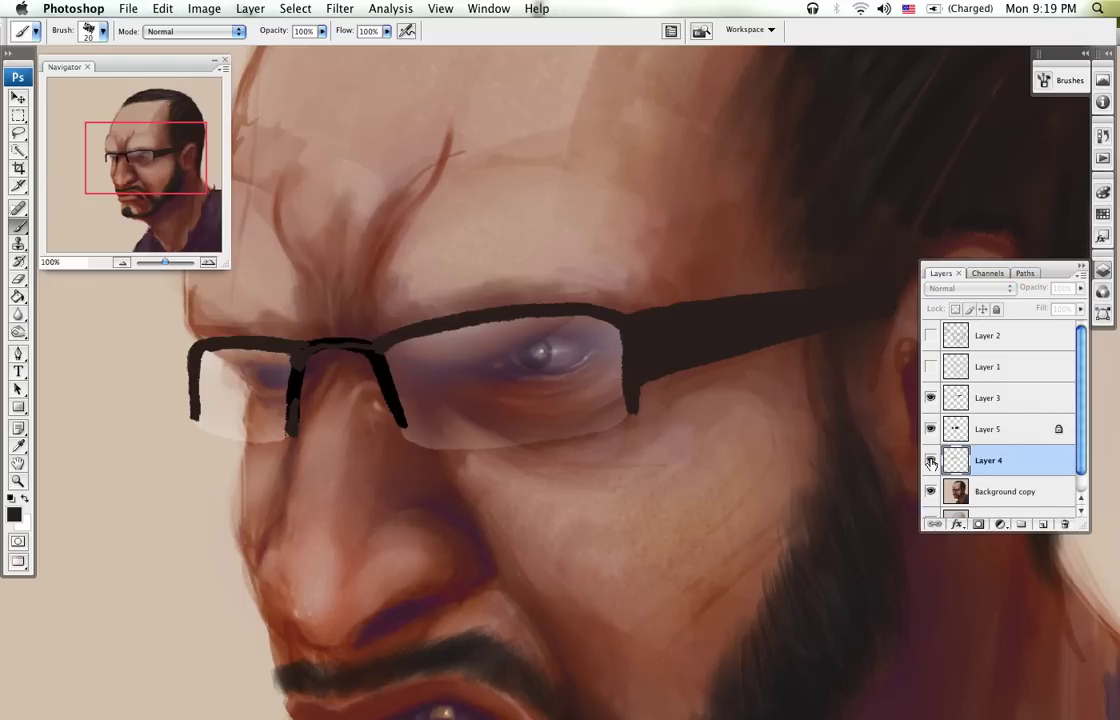
{"action": "left_click", "coordinate": [929, 463]}
{"action": "key", "text": "super+e"}
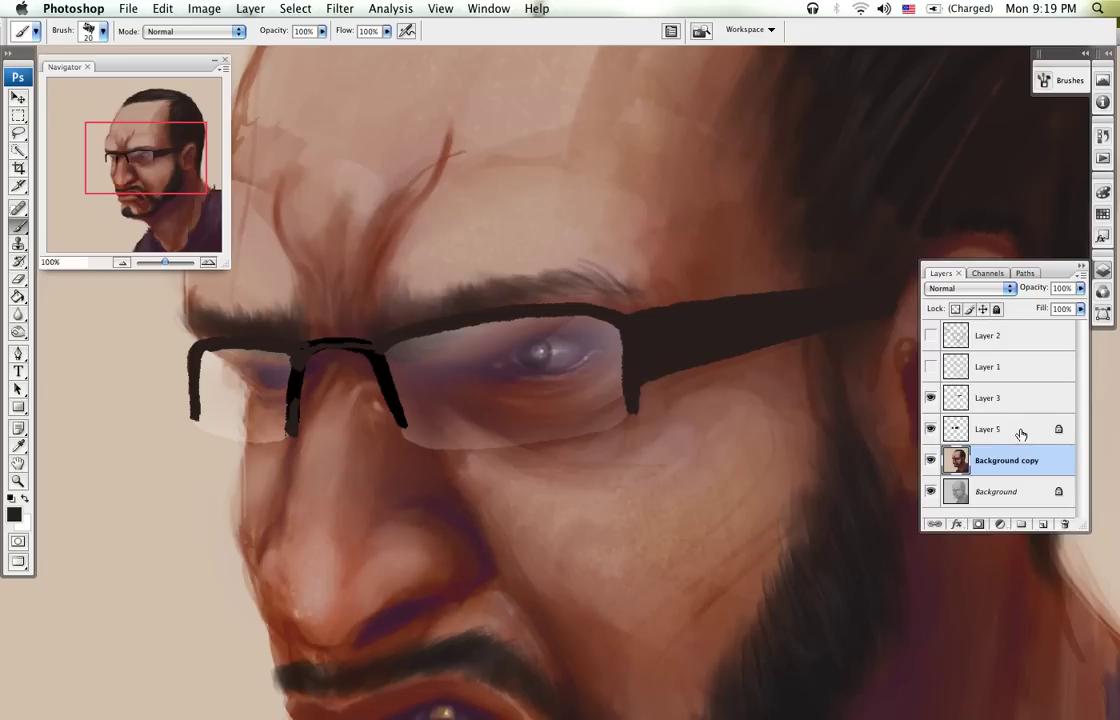
Step: Select the glasses frame layer, Layer 3, and lock its transparent pixels after toggling Layers 5 and 3 as a check
{"action": "left_click", "coordinate": [1021, 434]}
{"action": "left_click", "coordinate": [932, 429]}
{"action": "left_click", "coordinate": [932, 429]}
{"action": "left_click", "coordinate": [1010, 400]}
{"action": "left_click", "coordinate": [931, 398]}
{"action": "left_click", "coordinate": [931, 398]}
{"action": "left_click", "coordinate": [955, 310]}
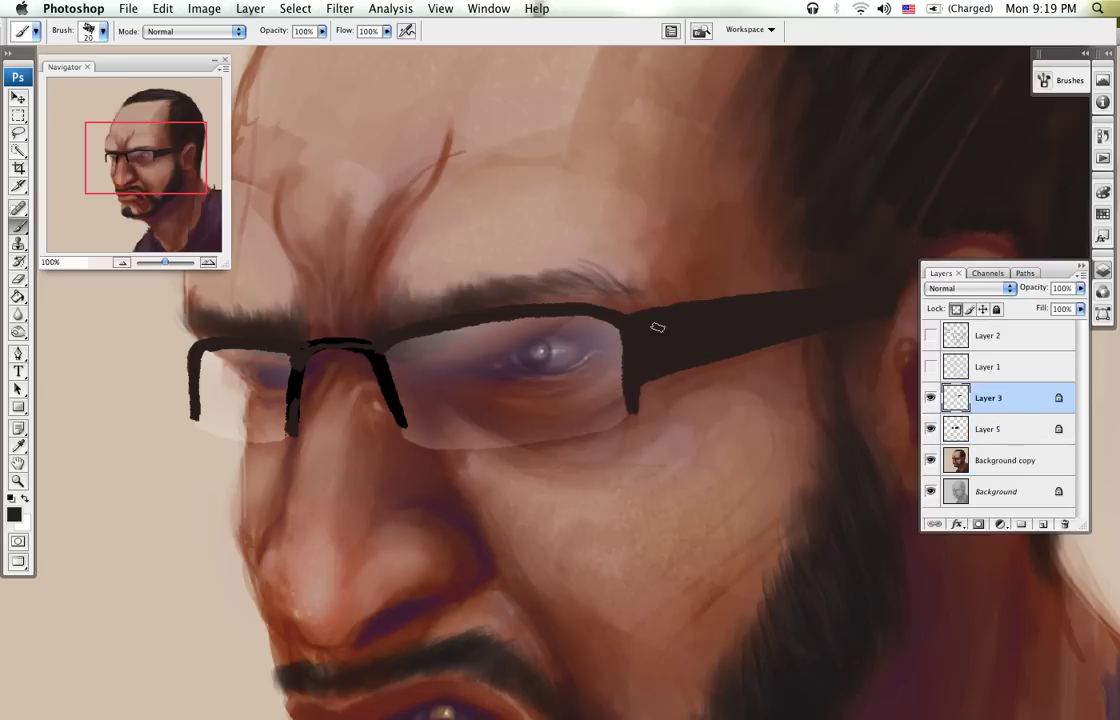
{"action": "key", "text": "v"}
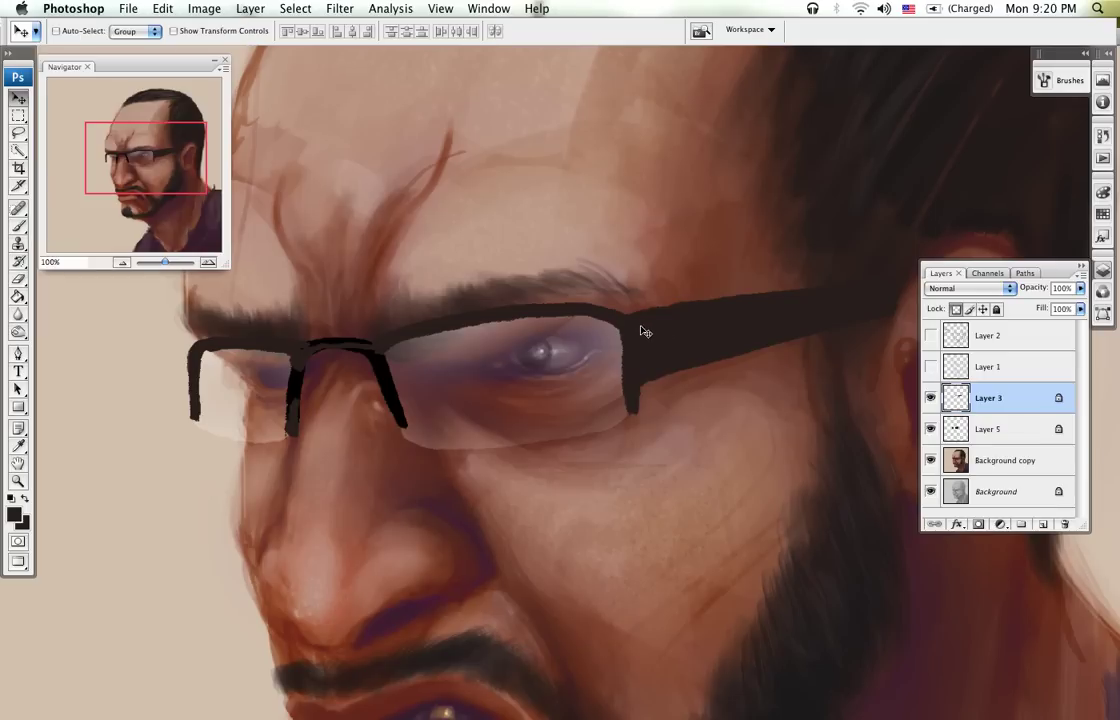
{"action": "key", "text": "b"}
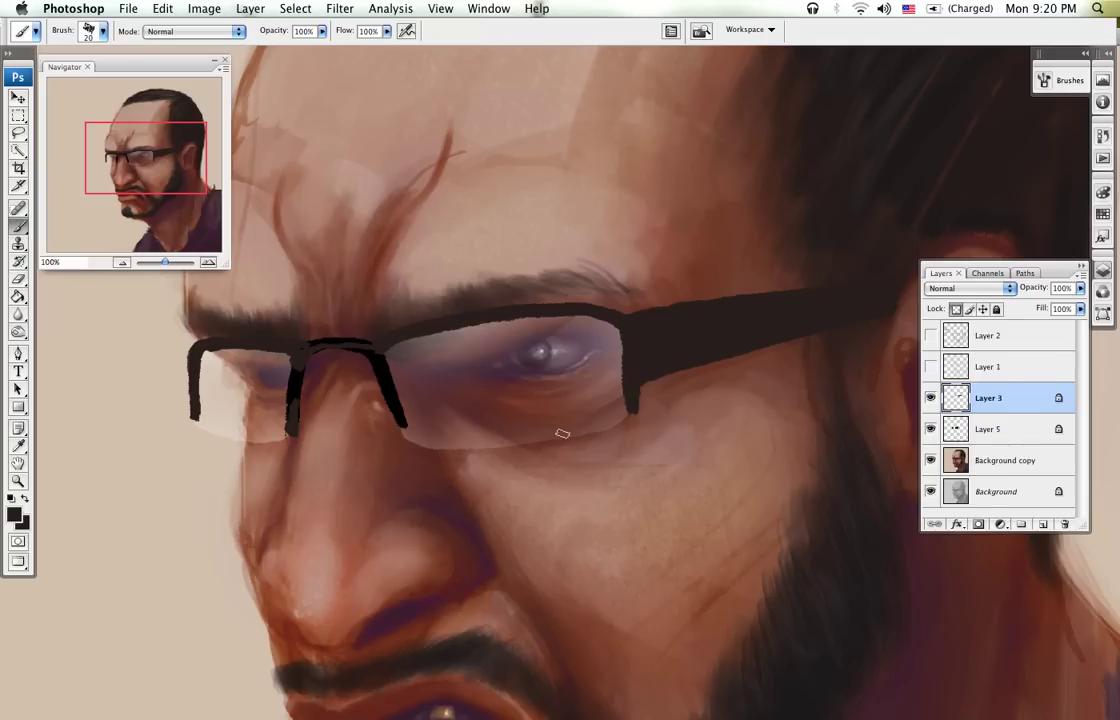
Step: Choose the 44 px textured brush and set the foreground colour to the pale greyish pink c9b2ad
{"action": "right_click", "coordinate": [562, 433]}
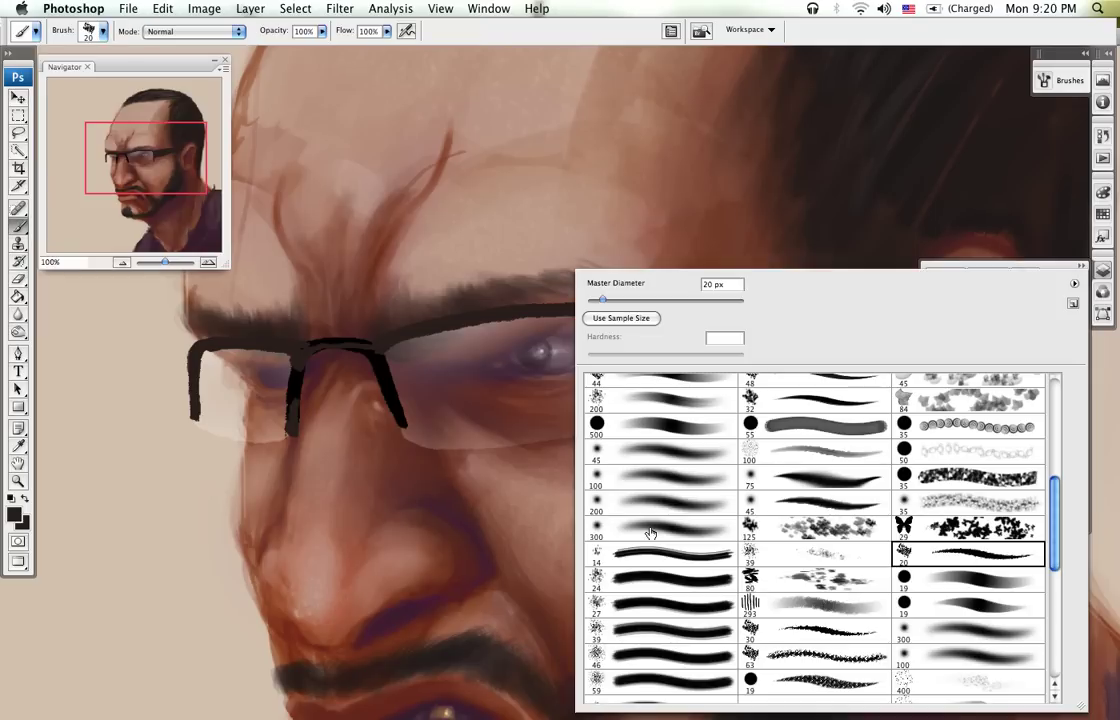
{"action": "left_click", "coordinate": [684, 457]}
{"action": "left_click", "coordinate": [714, 385]}
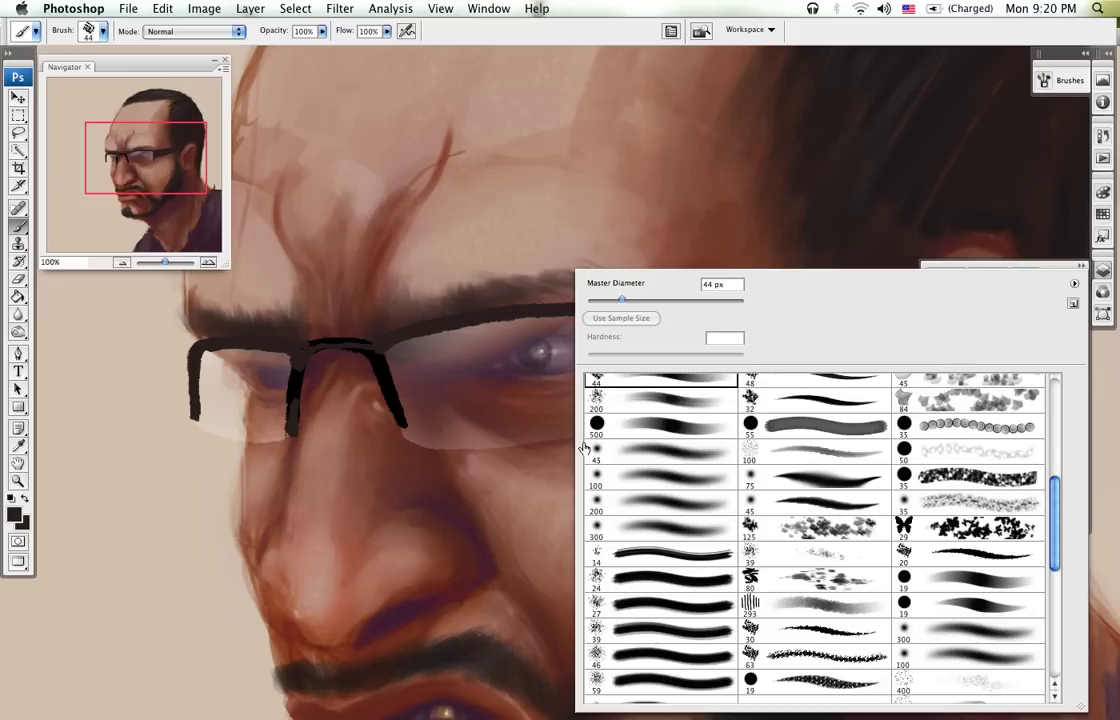
{"action": "left_click", "coordinate": [497, 490]}
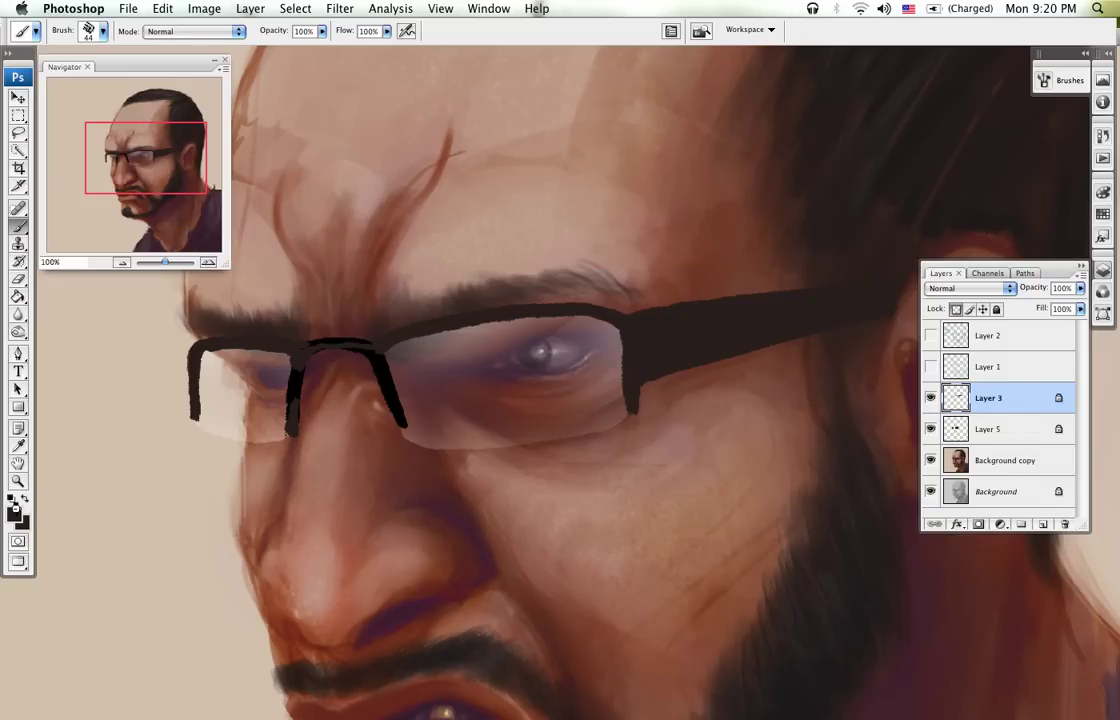
{"action": "left_click", "coordinate": [14, 513]}
{"action": "left_click_drag", "start_coordinate": [380, 270], "coordinate": [373, 247]}
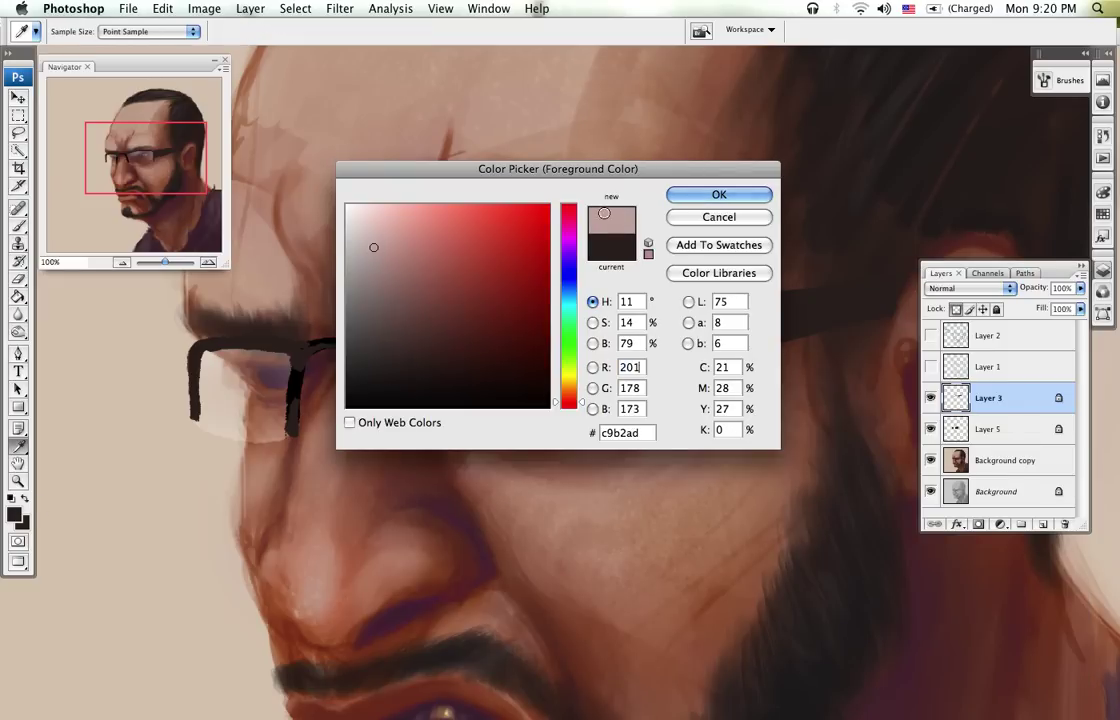
{"action": "left_click", "coordinate": [719, 194]}
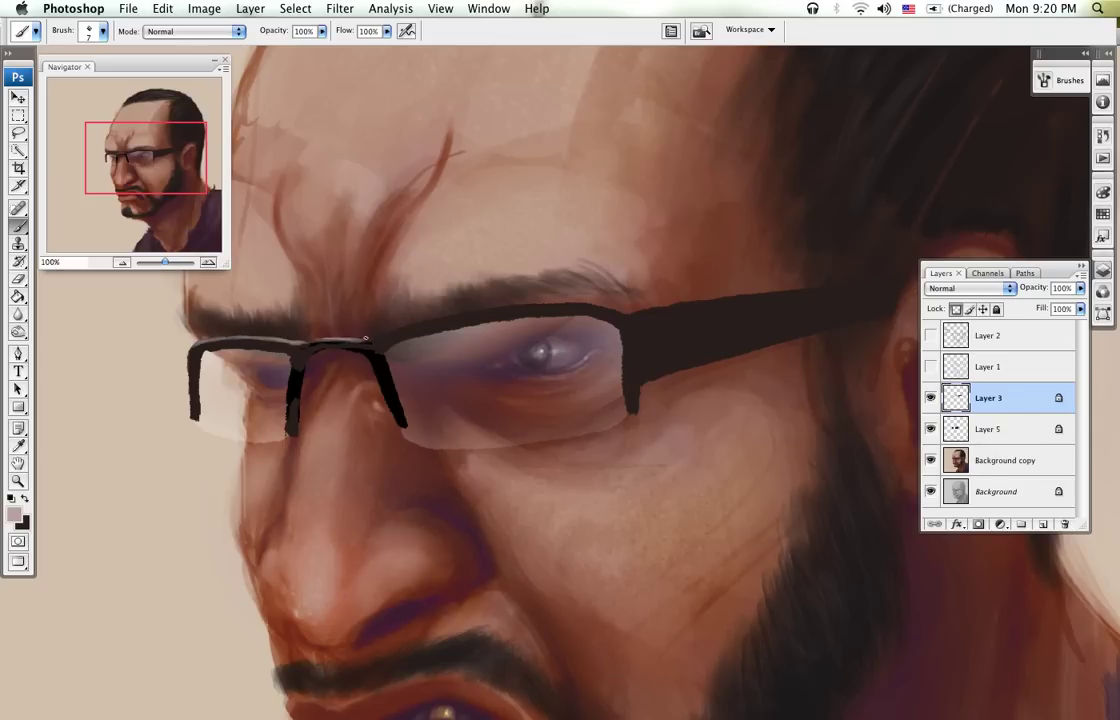
Step: Paint thin pale highlights along the upper edge of the glasses frame, bridge and temple arm, alternating with the dark frame colour
{"action": "key", "text": "x"}
{"action": "key", "text": "x"}
{"action": "key", "text": "x"}
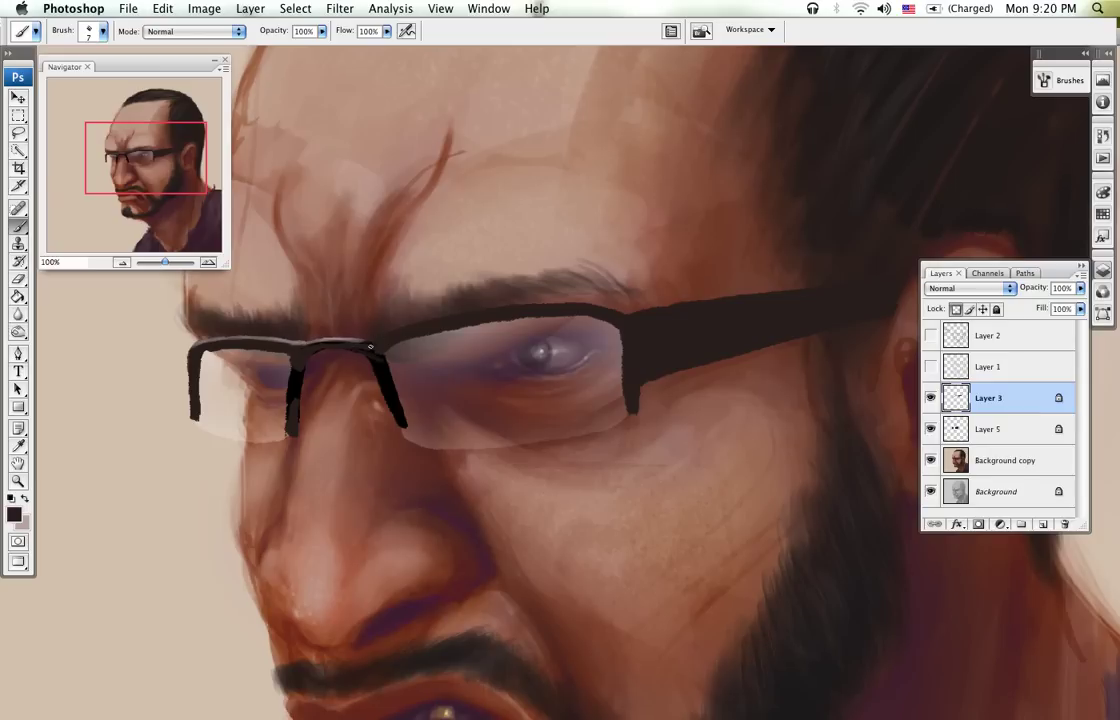
{"action": "key", "text": "x"}
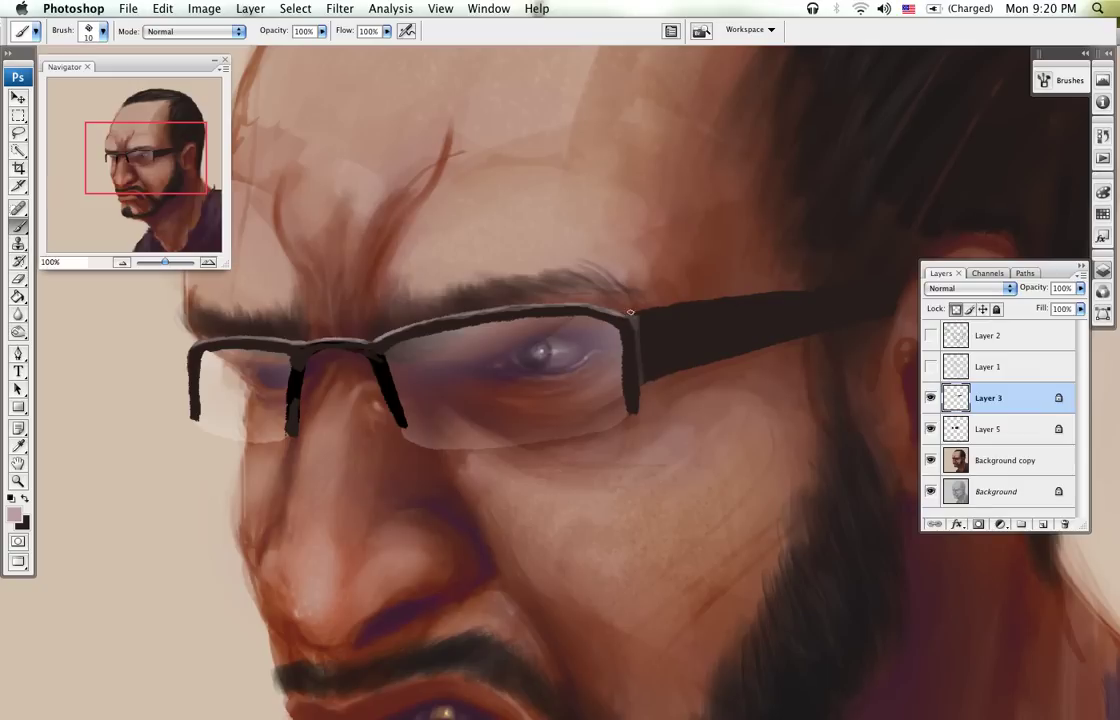
{"action": "left_click", "coordinate": [853, 284], "text": "shift"}
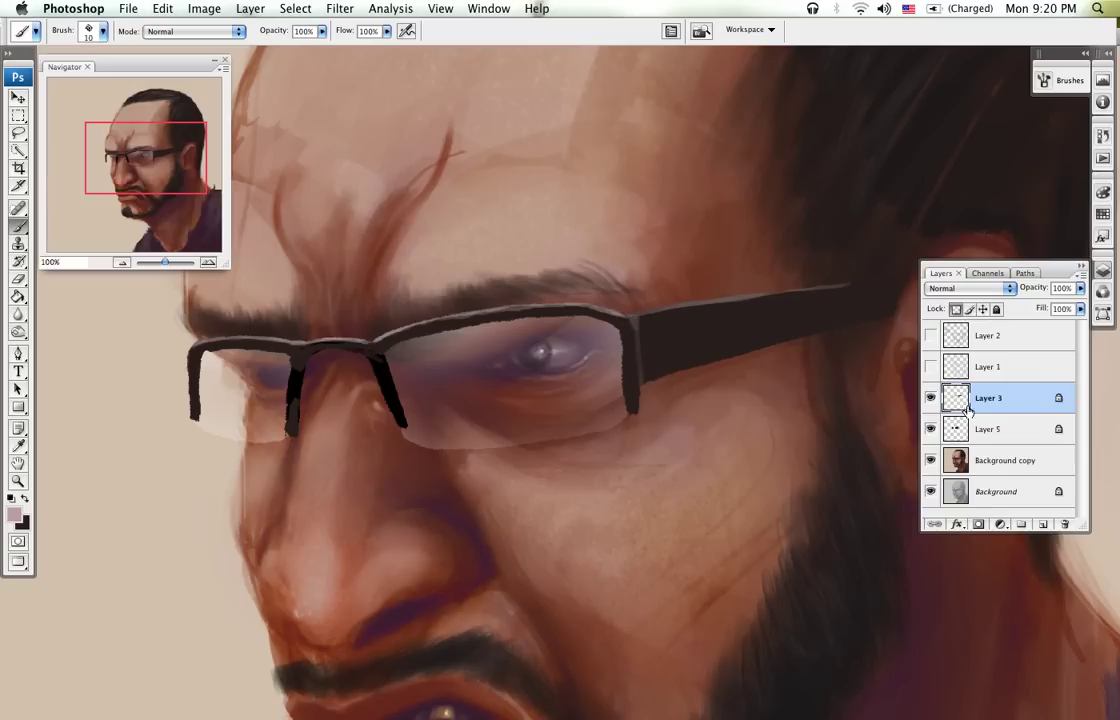
Step: Add a new layer directly above Background copy, sample the brown skin shadow by the temple arm, and choose the 44 px brush
{"action": "left_click", "coordinate": [967, 460]}
{"action": "left_click", "coordinate": [1043, 524]}
{"action": "left_click", "coordinate": [745, 364], "text": "alt"}
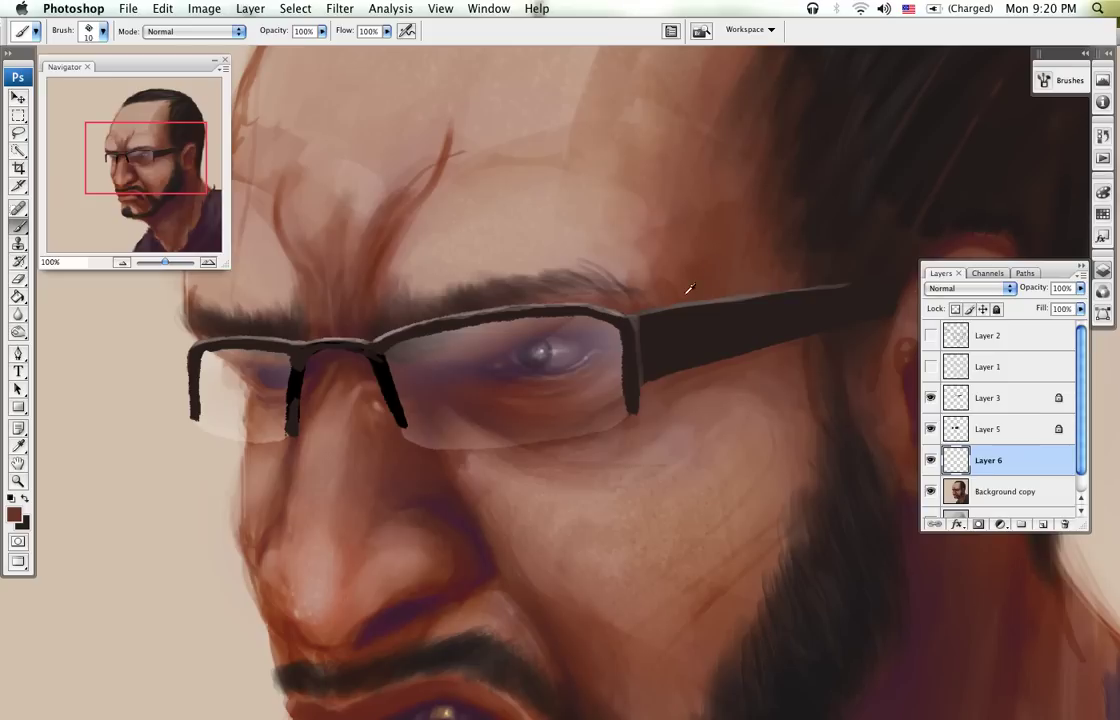
{"action": "key", "text": "bracketright"}
{"action": "key", "text": "bracketright"}
{"action": "right_click", "coordinate": [712, 370]}
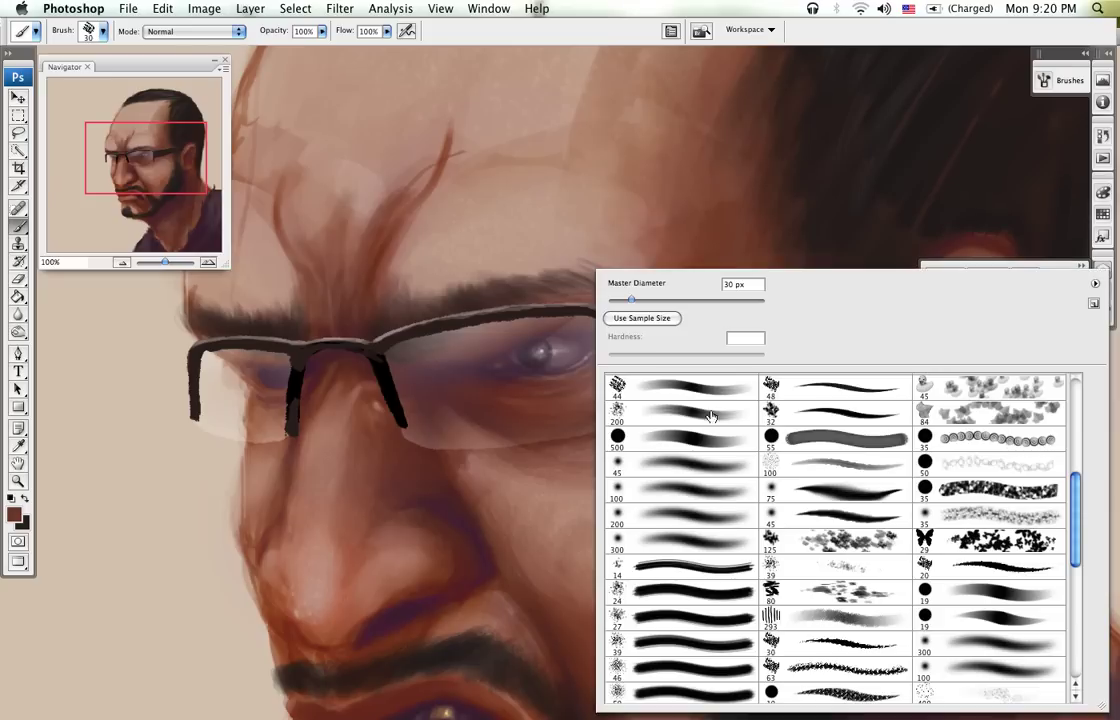
{"action": "left_click", "coordinate": [712, 398]}
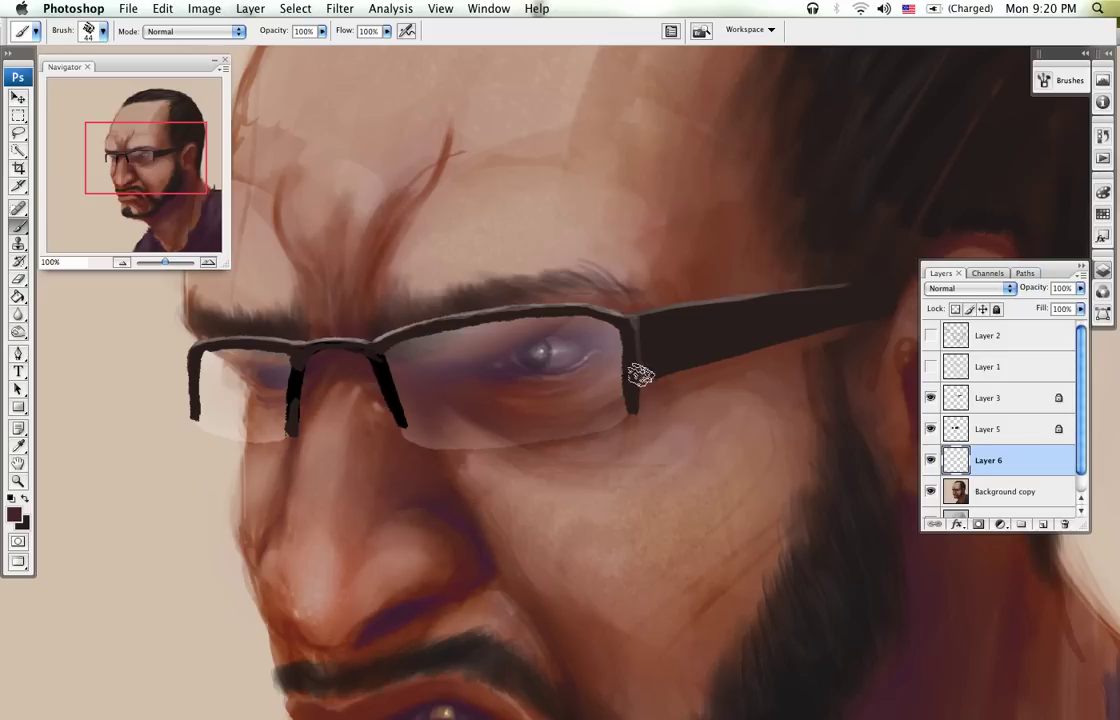
Step: Show the sketch layer, Layer 2, lasso its handwritten text beside the face, and copy the text to a new layer
{"action": "key", "text": "z"}
{"action": "left_click", "coordinate": [637, 467], "text": "alt"}
{"action": "left_click", "coordinate": [638, 498], "text": "alt"}
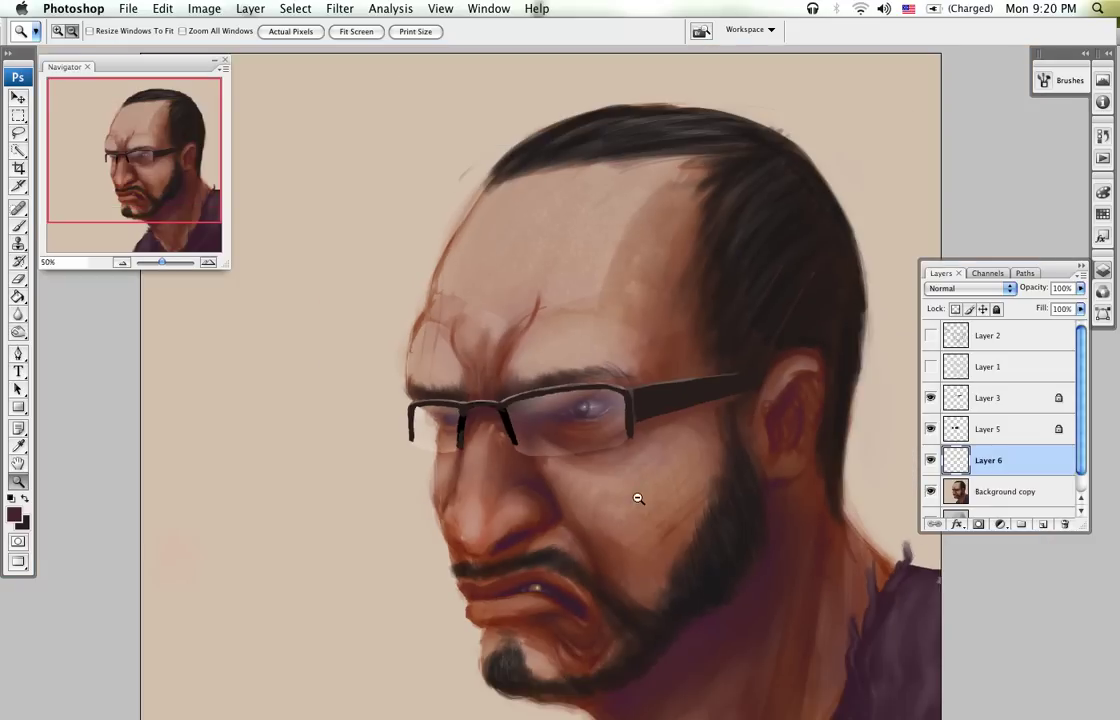
{"action": "left_click", "coordinate": [638, 507], "text": "alt"}
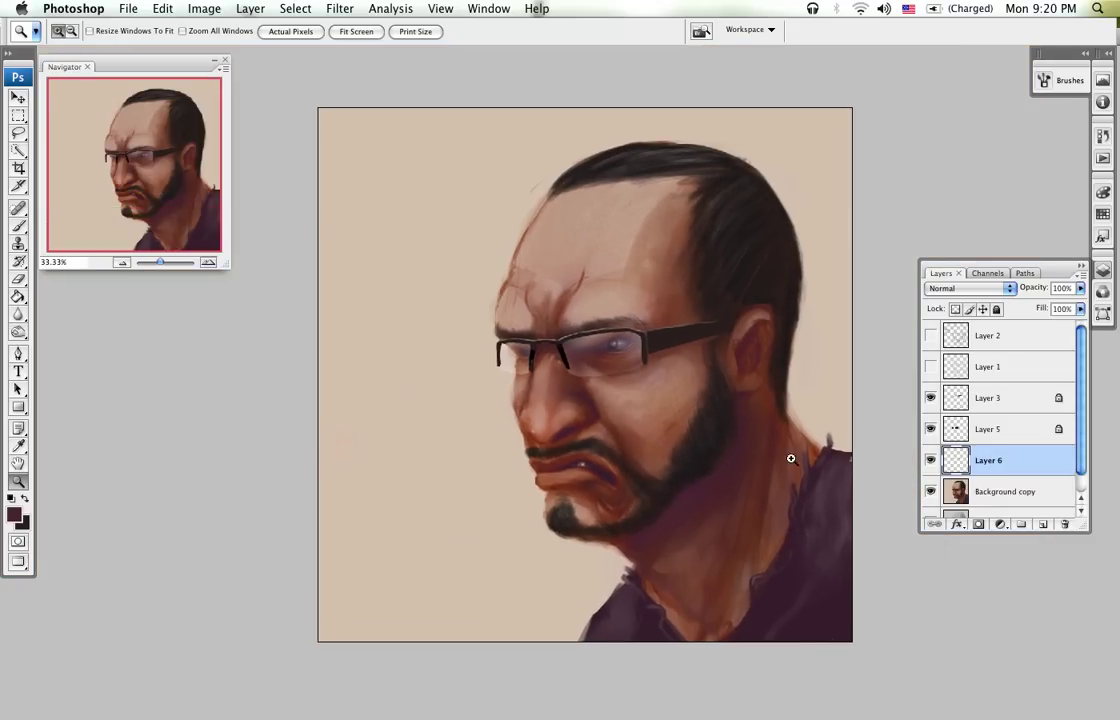
{"action": "left_click", "coordinate": [930, 367]}
{"action": "left_click", "coordinate": [930, 367]}
{"action": "left_click", "coordinate": [930, 336]}
{"action": "left_click", "coordinate": [1000, 338]}
{"action": "key", "text": "l"}
{"action": "mouse_move", "coordinate": [479, 240]}
{"action": "left_mouse_down"}
{"action": "mouse_move", "coordinate": [447, 180]}
{"action": "mouse_move", "coordinate": [345, 375]}
{"action": "mouse_move", "coordinate": [482, 303]}
{"action": "mouse_move", "coordinate": [485, 245]}
{"action": "left_mouse_up"}
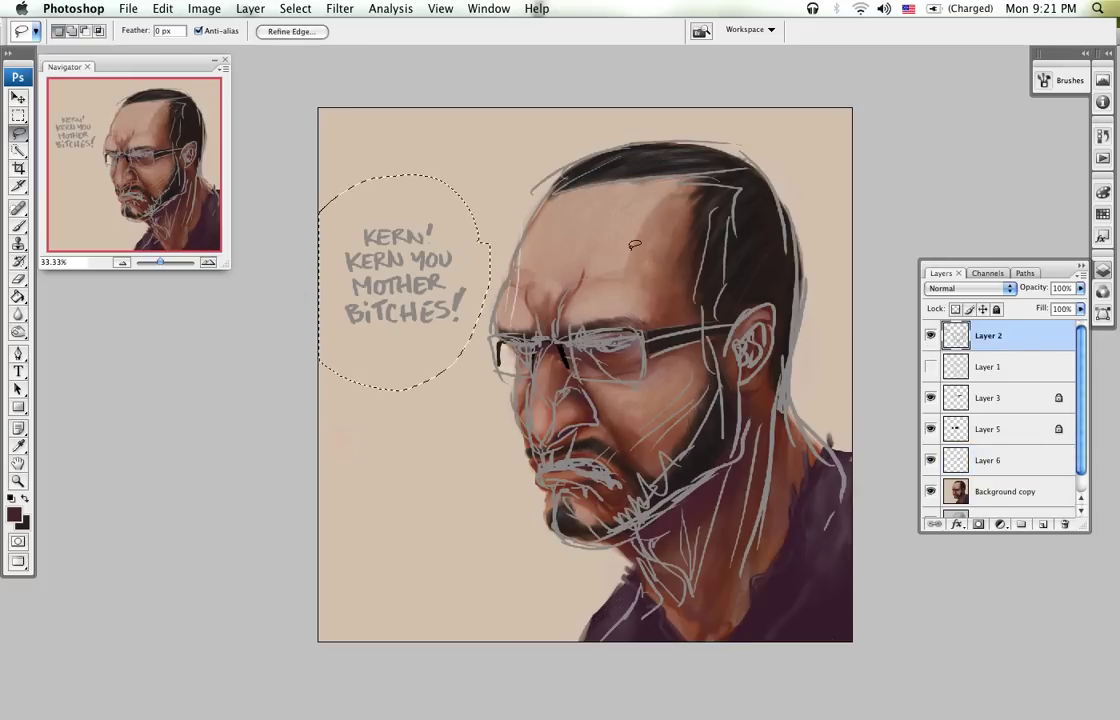
{"action": "key", "text": "super+j"}
Step: Hide the sketch layer, lock the lettering layer's transparent pixels, and fill the lettering with black
{"action": "left_click", "coordinate": [930, 366]}
{"action": "left_click", "coordinate": [955, 309]}
{"action": "key", "text": "d"}
{"action": "key", "text": "alt+BackSpace"}
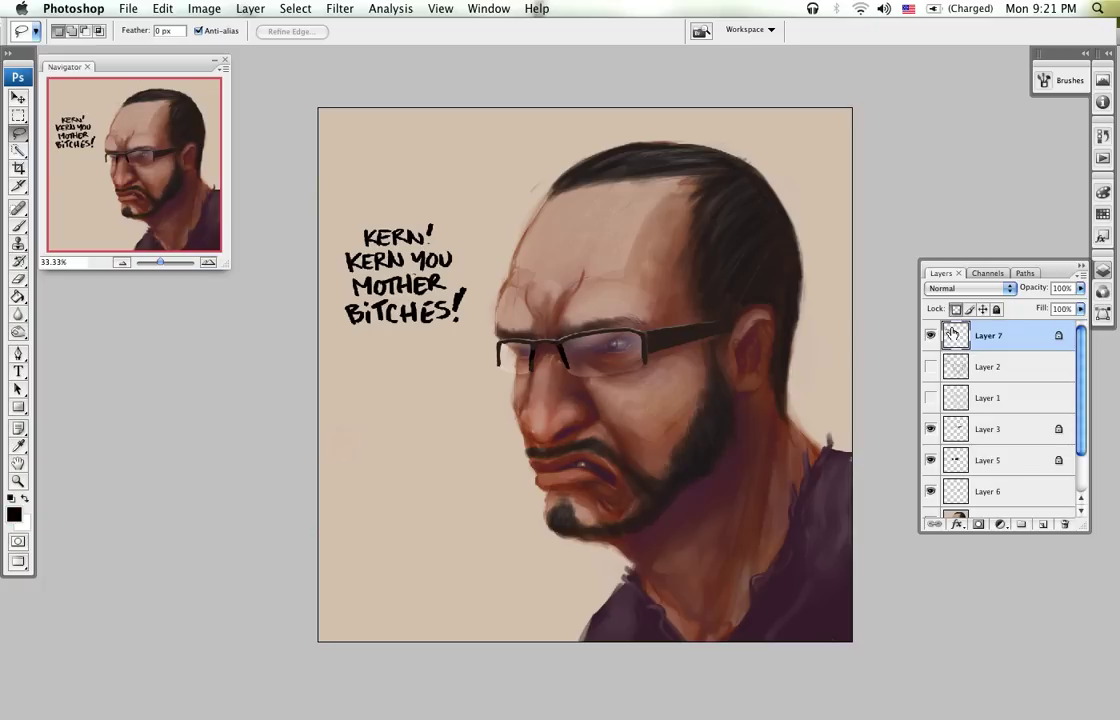
Step: Add a new layer beneath the lettering layer and ready the brush with white as the foreground colour
{"action": "left_click", "coordinate": [990, 367]}
{"action": "left_click", "coordinate": [1043, 524]}
{"action": "key", "text": "z"}
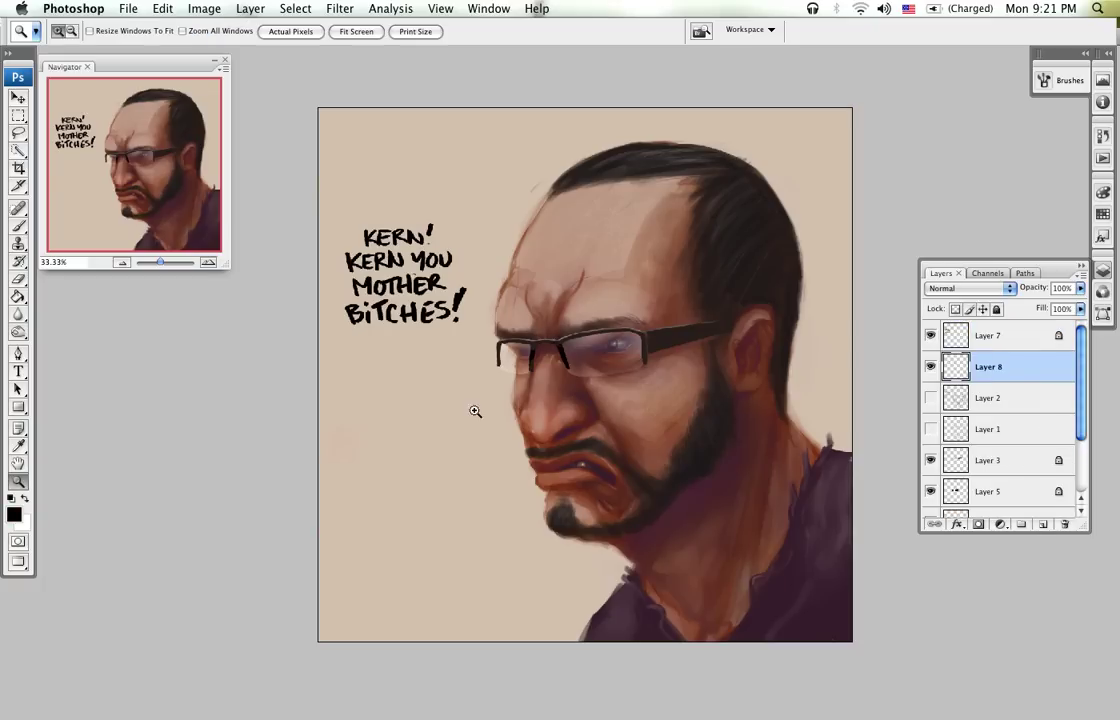
{"action": "left_click", "coordinate": [434, 366]}
{"action": "scroll", "coordinate": [420, 330], "scroll_direction": "up", "scroll_amount": 3}
{"action": "key", "text": "b"}
{"action": "key", "text": "x"}
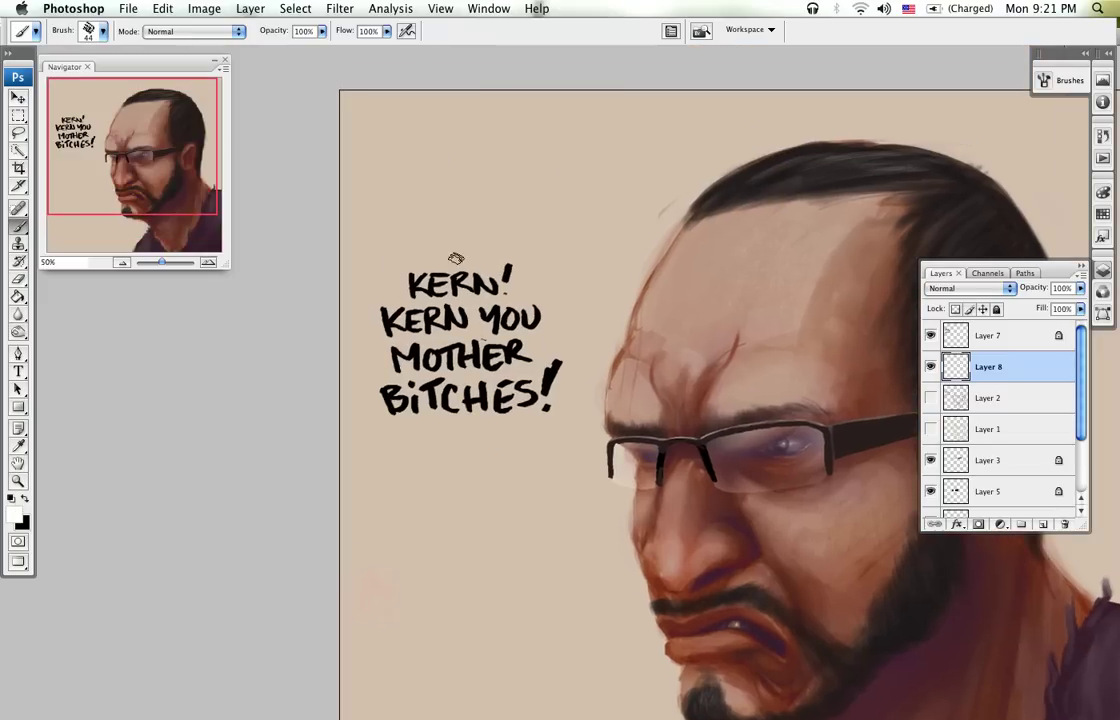
Step: Paint a solid white oval speech bubble behind the lettering, finishing it with the textured brush enlarged to 50 px
{"action": "key", "text": "]"}
{"action": "mouse_move", "coordinate": [440, 282]}
{"action": "left_mouse_down"}
{"action": "mouse_move", "coordinate": [408, 269]}
{"action": "mouse_move", "coordinate": [377, 320]}
{"action": "mouse_move", "coordinate": [378, 302]}
{"action": "mouse_move", "coordinate": [392, 382]}
{"action": "left_mouse_up"}
{"action": "right_click", "coordinate": [431, 440]}
{"action": "left_click", "coordinate": [820, 566]}
{"action": "key", "text": "Return"}
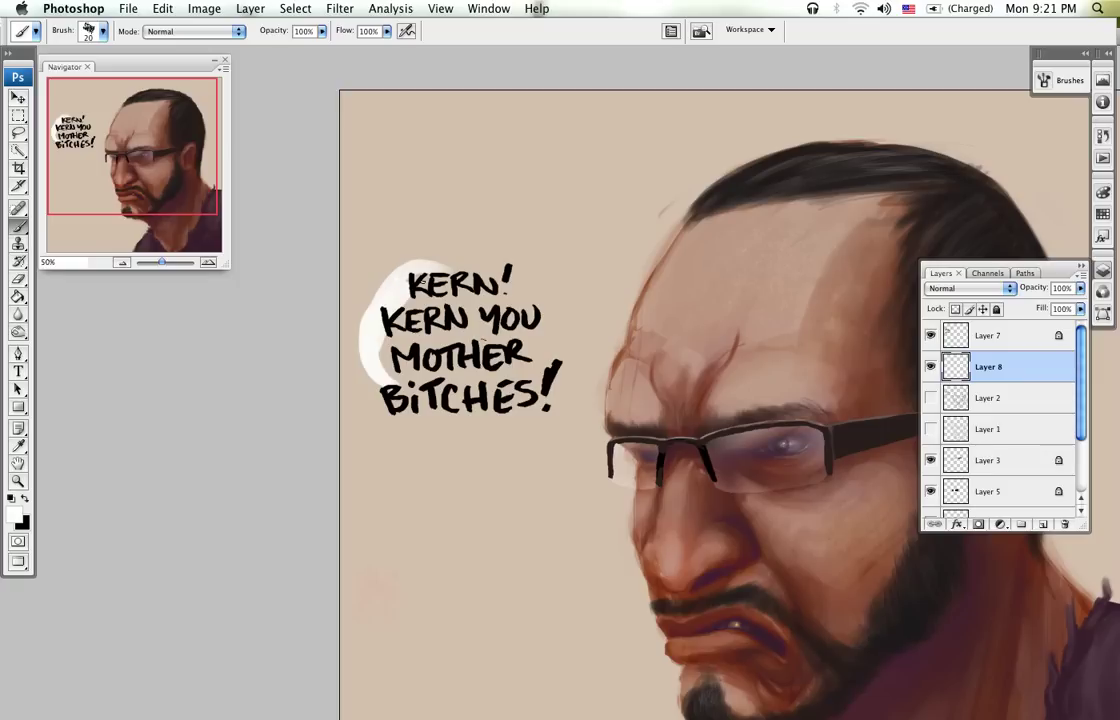
{"action": "key", "text": "bracketright"}
{"action": "mouse_move", "coordinate": [432, 257]}
{"action": "left_mouse_down"}
{"action": "mouse_move", "coordinate": [358, 287]}
{"action": "mouse_move", "coordinate": [346, 366]}
{"action": "mouse_move", "coordinate": [417, 421]}
{"action": "mouse_move", "coordinate": [560, 375]}
{"action": "mouse_move", "coordinate": [562, 305]}
{"action": "mouse_move", "coordinate": [462, 250]}
{"action": "mouse_move", "coordinate": [372, 395]}
{"action": "mouse_move", "coordinate": [362, 300]}
{"action": "mouse_move", "coordinate": [472, 320]}
{"action": "mouse_move", "coordinate": [542, 396]}
{"action": "mouse_move", "coordinate": [470, 280]}
{"action": "mouse_move", "coordinate": [405, 245]}
{"action": "left_mouse_up"}
{"action": "mouse_move", "coordinate": [462, 269]}
{"action": "left_mouse_down"}
{"action": "mouse_move", "coordinate": [443, 283]}
{"action": "mouse_move", "coordinate": [443, 265]}
{"action": "left_mouse_up"}
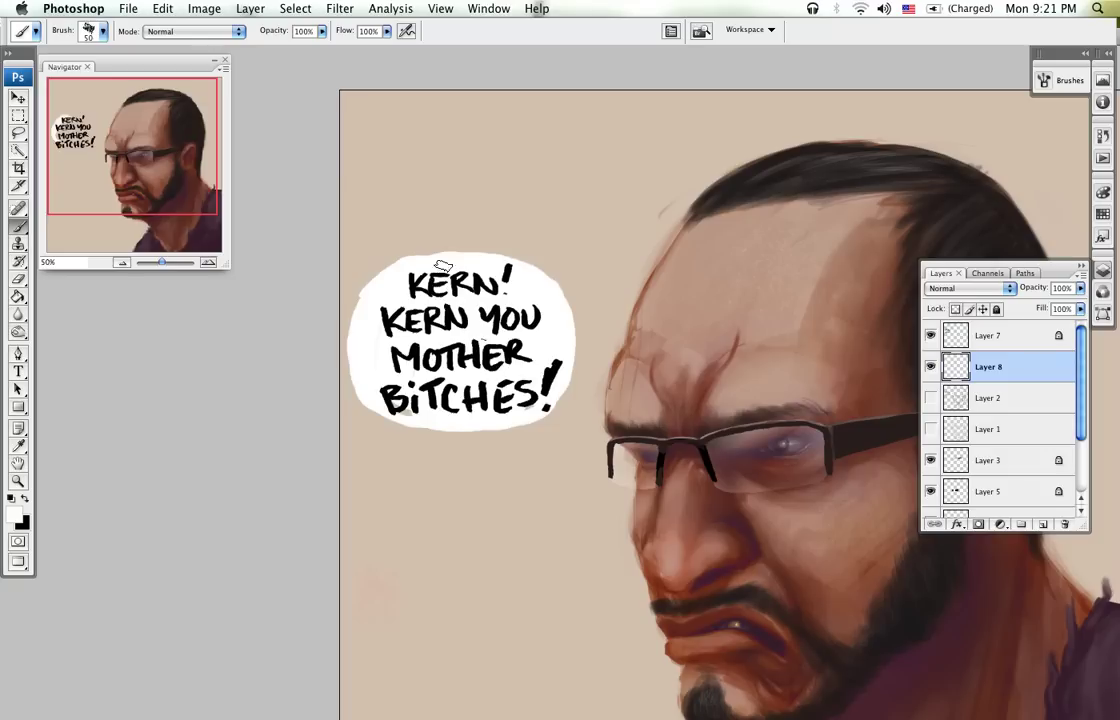
{"action": "mouse_move", "coordinate": [359, 372]}
{"action": "left_mouse_down"}
{"action": "mouse_move", "coordinate": [378, 421]}
{"action": "mouse_move", "coordinate": [419, 435]}
{"action": "mouse_move", "coordinate": [517, 433]}
{"action": "mouse_move", "coordinate": [563, 404]}
{"action": "mouse_move", "coordinate": [576, 363]}
{"action": "mouse_move", "coordinate": [570, 303]}
{"action": "mouse_move", "coordinate": [540, 275]}
{"action": "mouse_move", "coordinate": [477, 259]}
{"action": "mouse_move", "coordinate": [409, 300]}
{"action": "mouse_move", "coordinate": [404, 419]}
{"action": "mouse_move", "coordinate": [471, 425]}
{"action": "mouse_move", "coordinate": [459, 405]}
{"action": "mouse_move", "coordinate": [432, 425]}
{"action": "mouse_move", "coordinate": [479, 408]}
{"action": "left_mouse_up"}
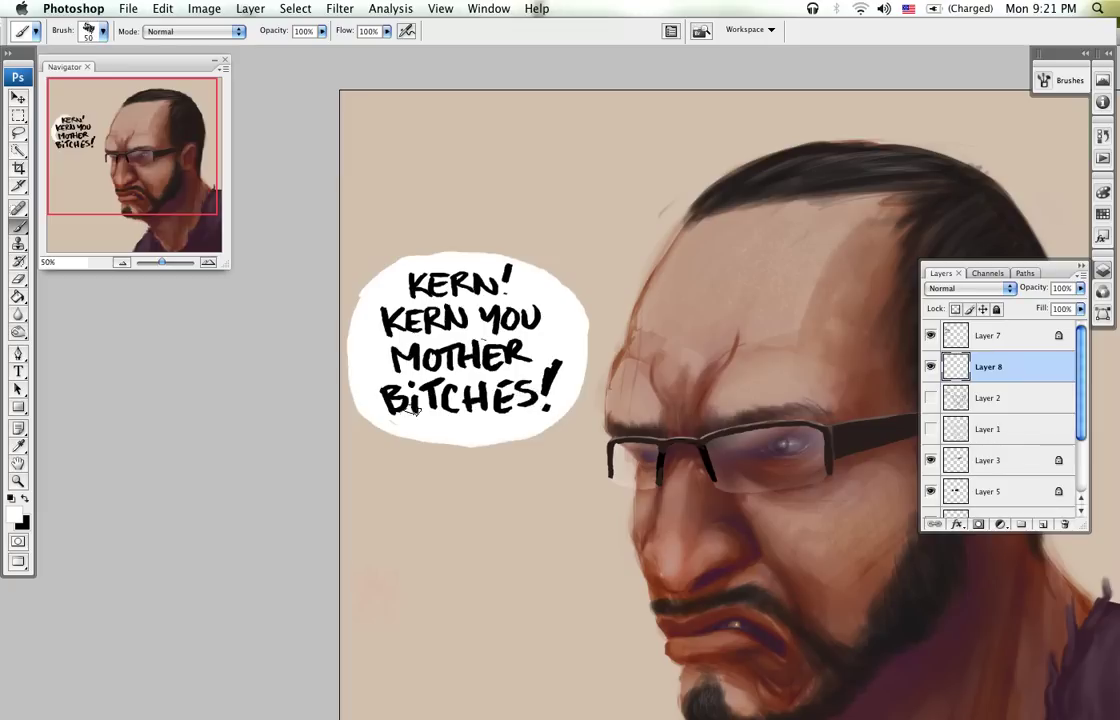
Step: Paint a curved, tapering white tail from the underside of the speech bubble toward the man's mouth
{"action": "mouse_move", "coordinate": [527, 568]}
{"action": "left_mouse_down"}
{"action": "mouse_move", "coordinate": [474, 488]}
{"action": "mouse_move", "coordinate": [462, 447]}
{"action": "left_mouse_up"}
{"action": "key", "text": "z"}
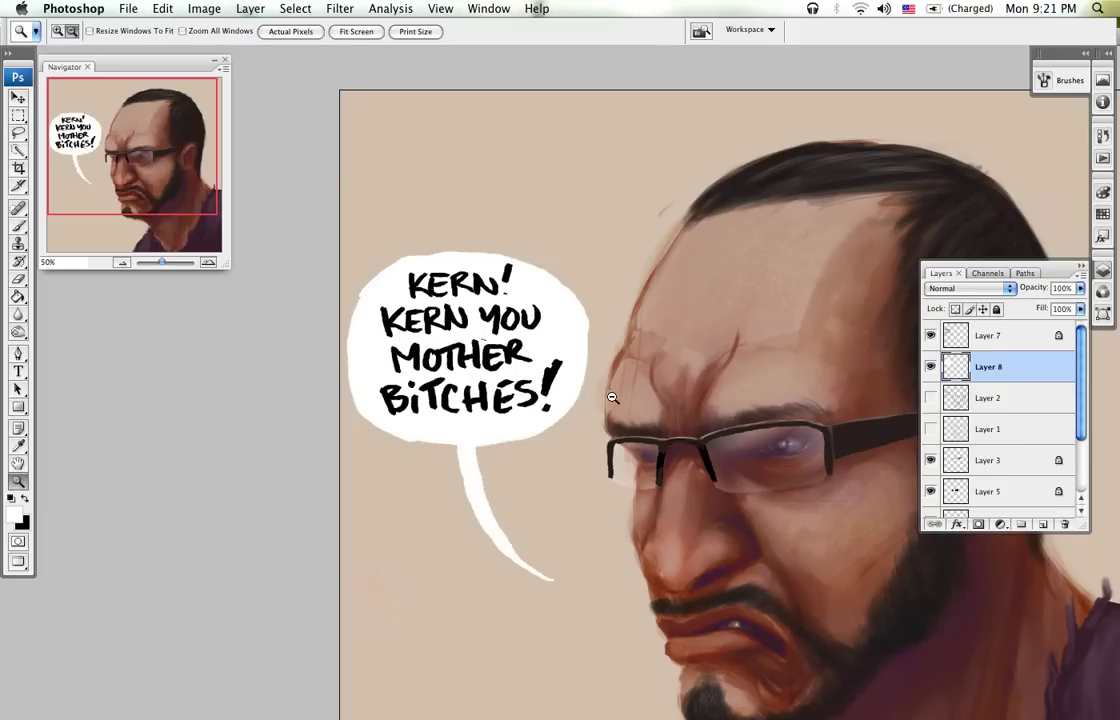
{"action": "left_click", "coordinate": [612, 397], "text": "alt"}
{"action": "left_click", "coordinate": [602, 405], "text": "alt"}
Step: Hide the lettering and bubble layers, and stamp all visible artwork onto a new layer above Layer 3
{"action": "left_click_drag", "start_coordinate": [932, 345], "coordinate": [931, 367]}
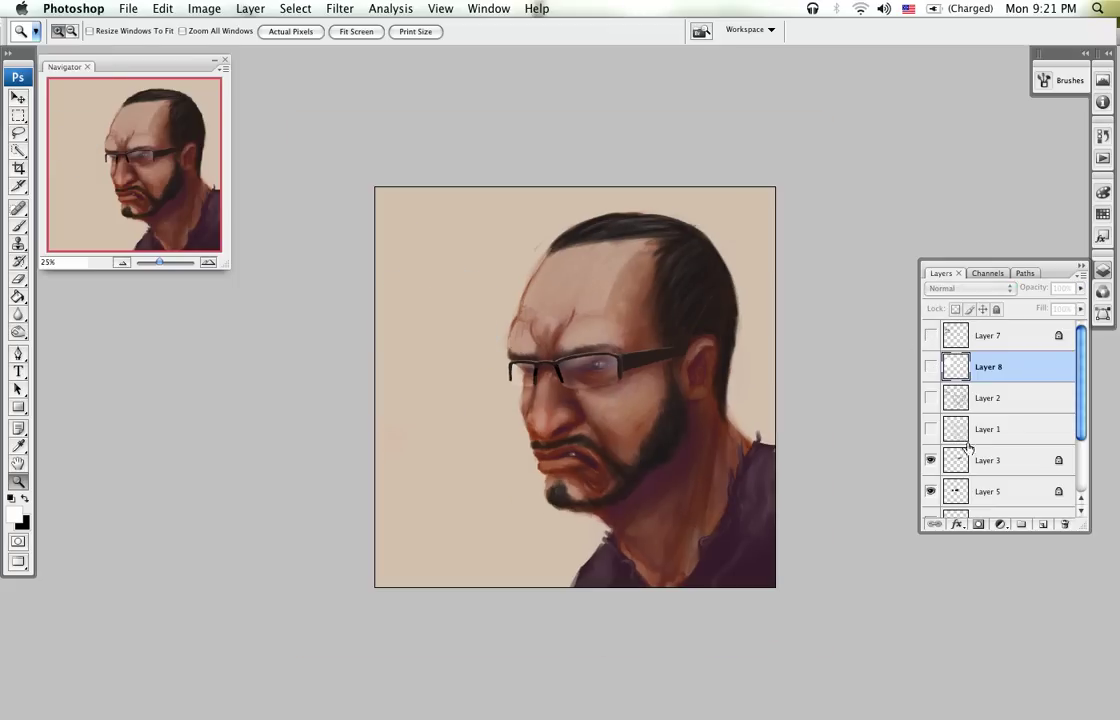
{"action": "left_click_drag", "start_coordinate": [1080, 427], "coordinate": [1080, 467]}
{"action": "left_click", "coordinate": [1013, 405]}
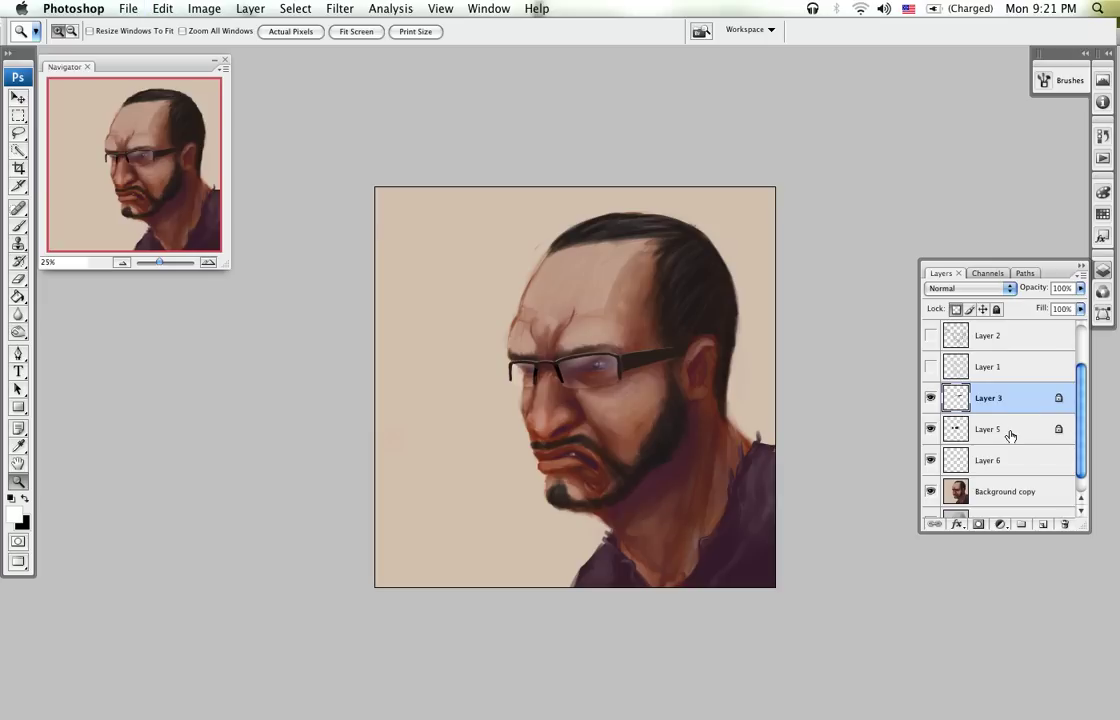
{"action": "left_click", "coordinate": [1042, 525]}
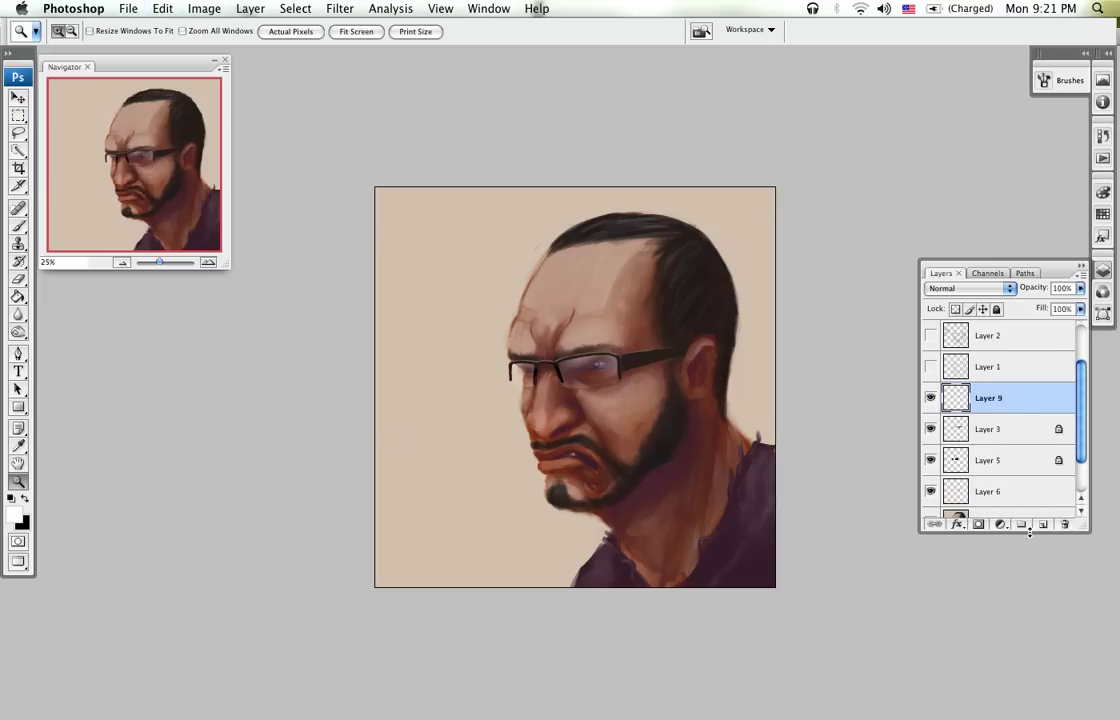
{"action": "key", "text": "alt+shift+super+e"}
Step: Apply an automatic tone and contrast correction to the merged copy, Layer 9, and lower its opacity to 22%
{"action": "left_click", "coordinate": [276, 10]}
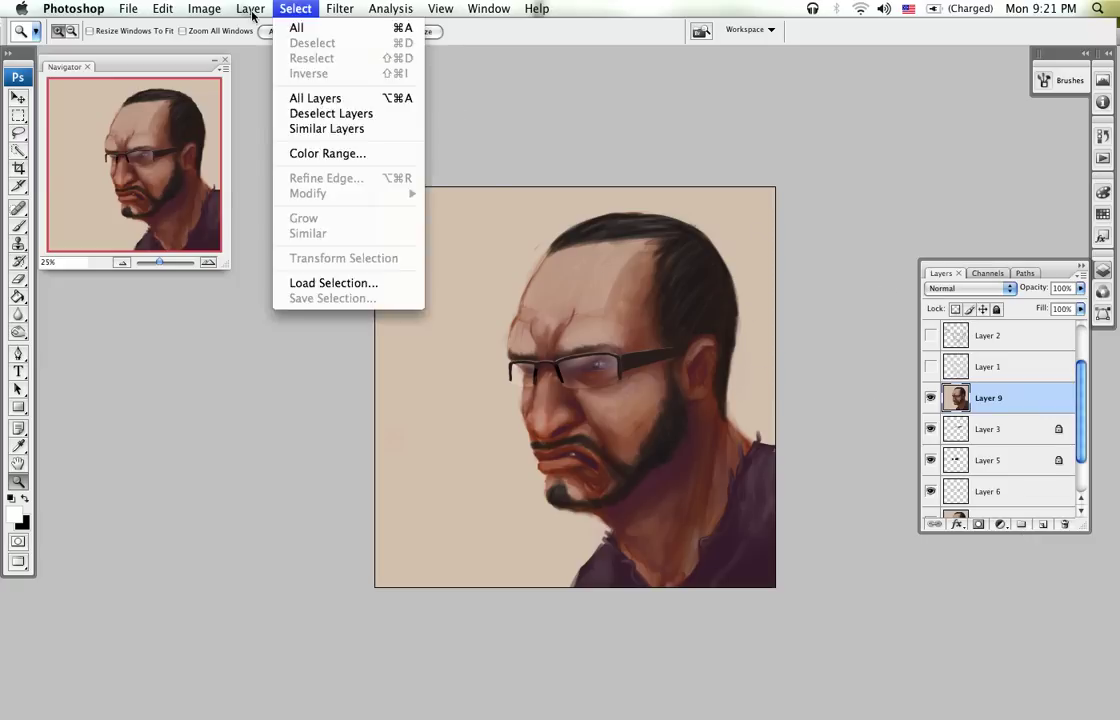
{"action": "mouse_move", "coordinate": [228, 58]}
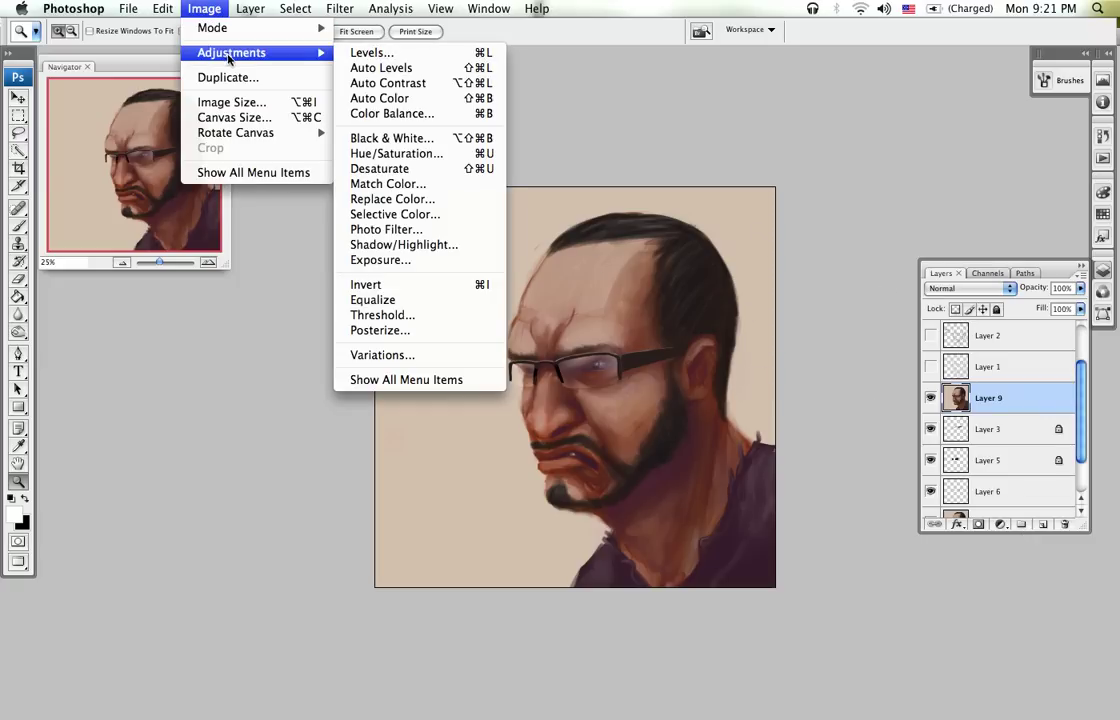
{"action": "left_click", "coordinate": [433, 84]}
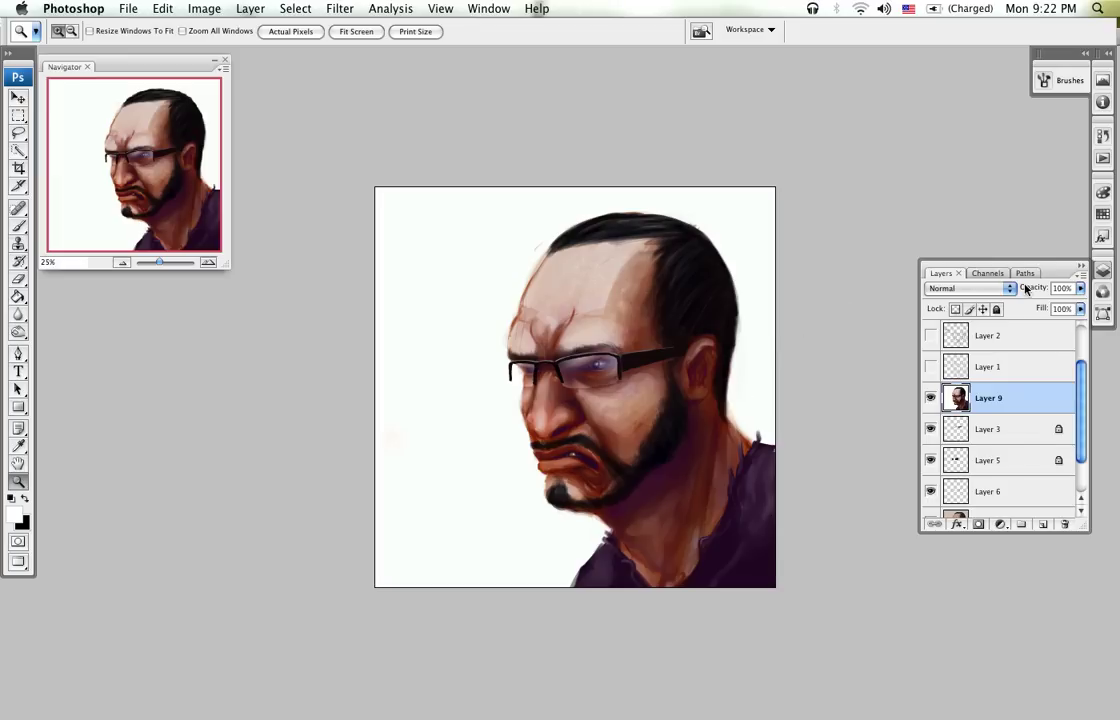
{"action": "left_click_drag", "start_coordinate": [1077, 291], "coordinate": [1017, 308]}
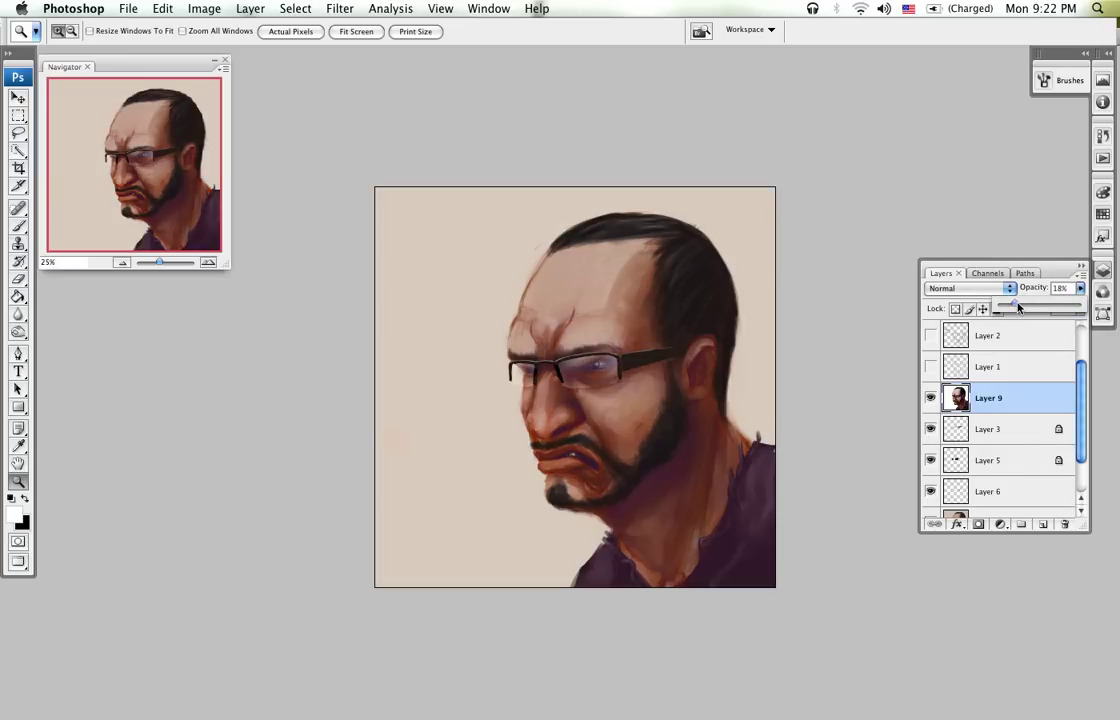
Step: Set Layer 9's blend mode to Soft Light, compare it on and off, and add a new layer above it
{"action": "left_click", "coordinate": [995, 291]}
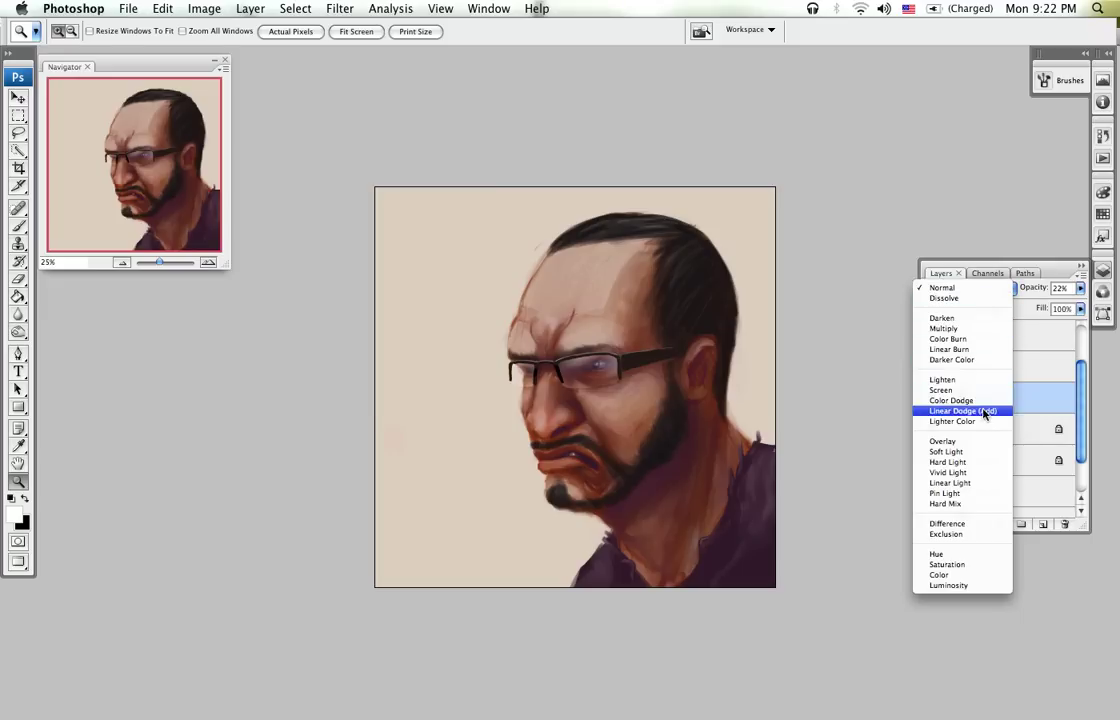
{"action": "left_click", "coordinate": [985, 452]}
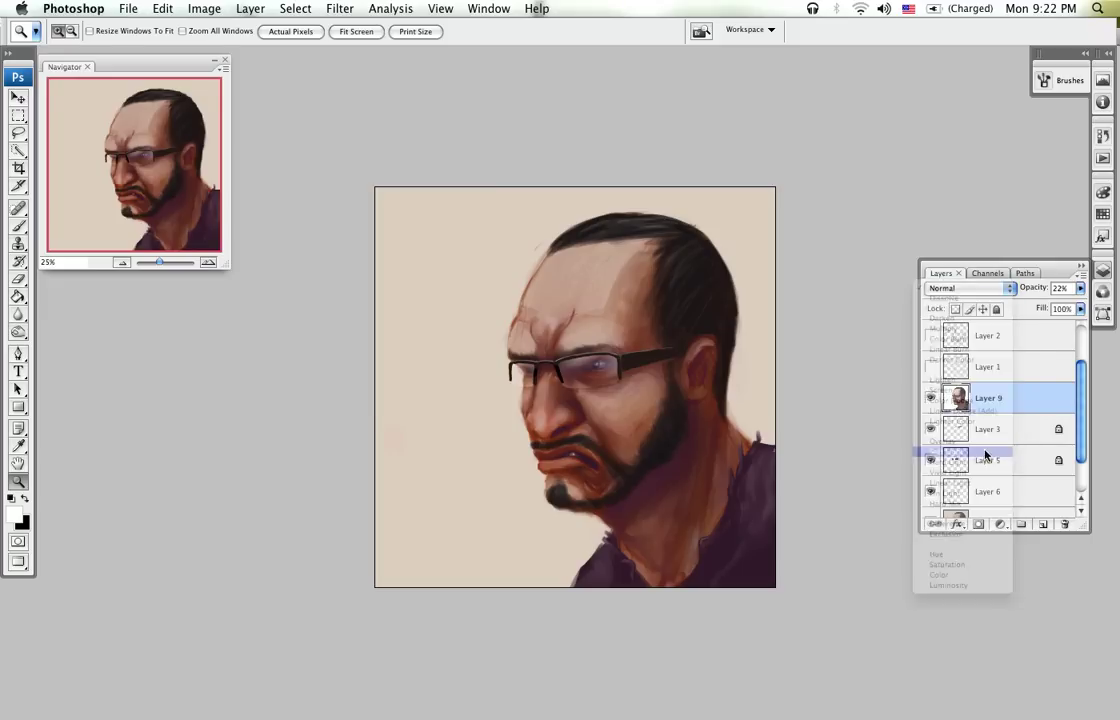
{"action": "left_click", "coordinate": [932, 400]}
{"action": "left_click", "coordinate": [932, 400]}
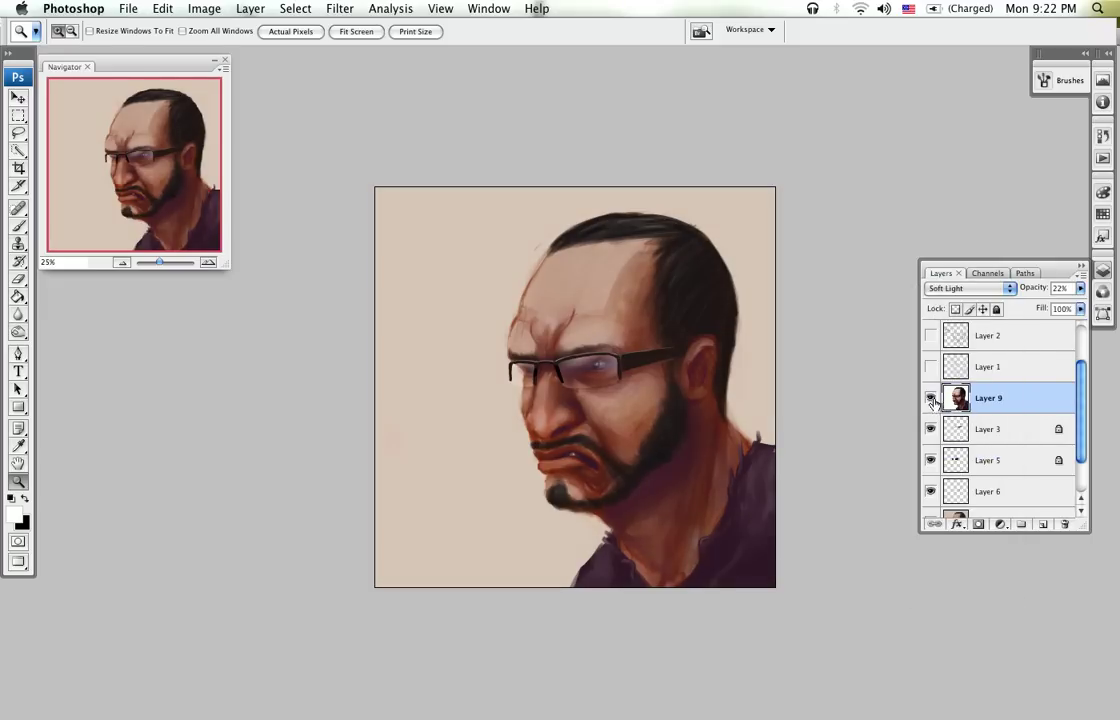
{"action": "left_click", "coordinate": [1043, 524]}
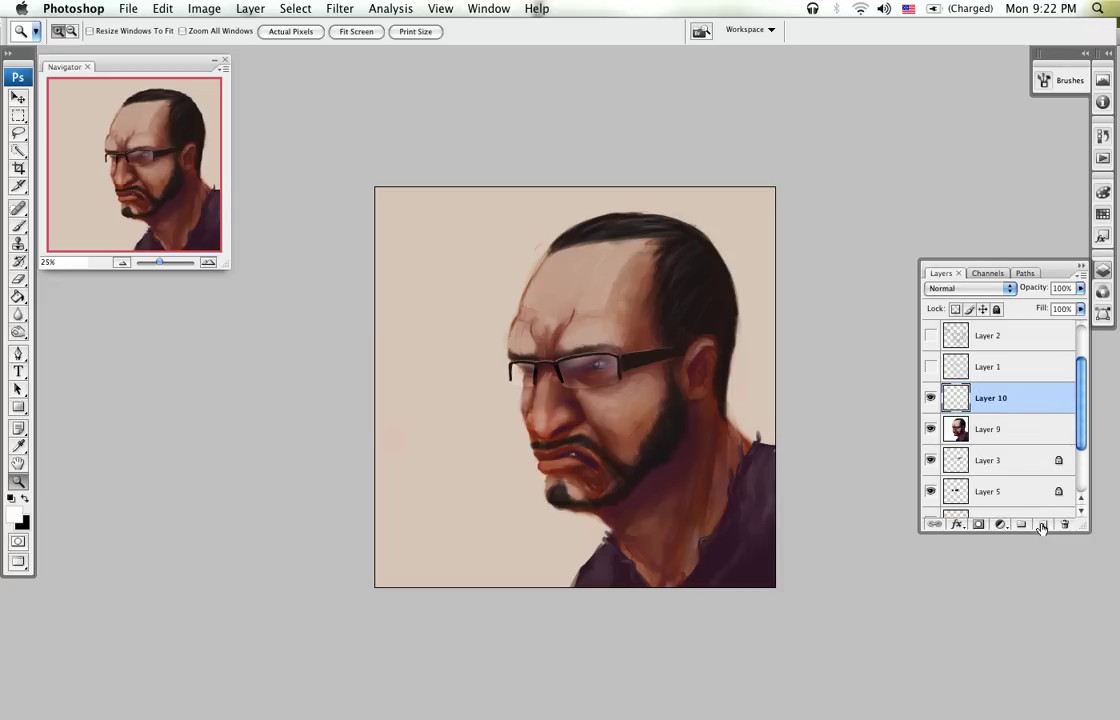
Step: Save the portrait document with the empty Layer 10 in place above Layer 9
{"action": "left_click", "coordinate": [675, 366]}
{"action": "left_click_drag", "start_coordinate": [680, 370], "coordinate": [722, 398]}
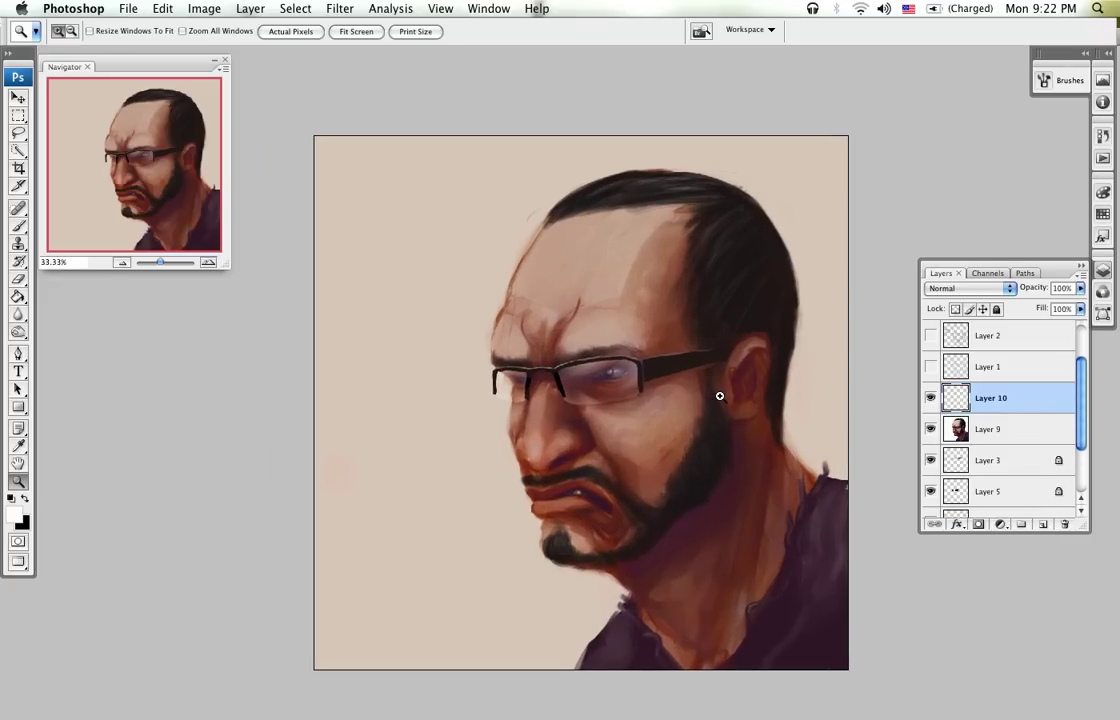
{"action": "left_click", "coordinate": [719, 396]}
{"action": "left_click", "coordinate": [717, 399], "text": "alt"}
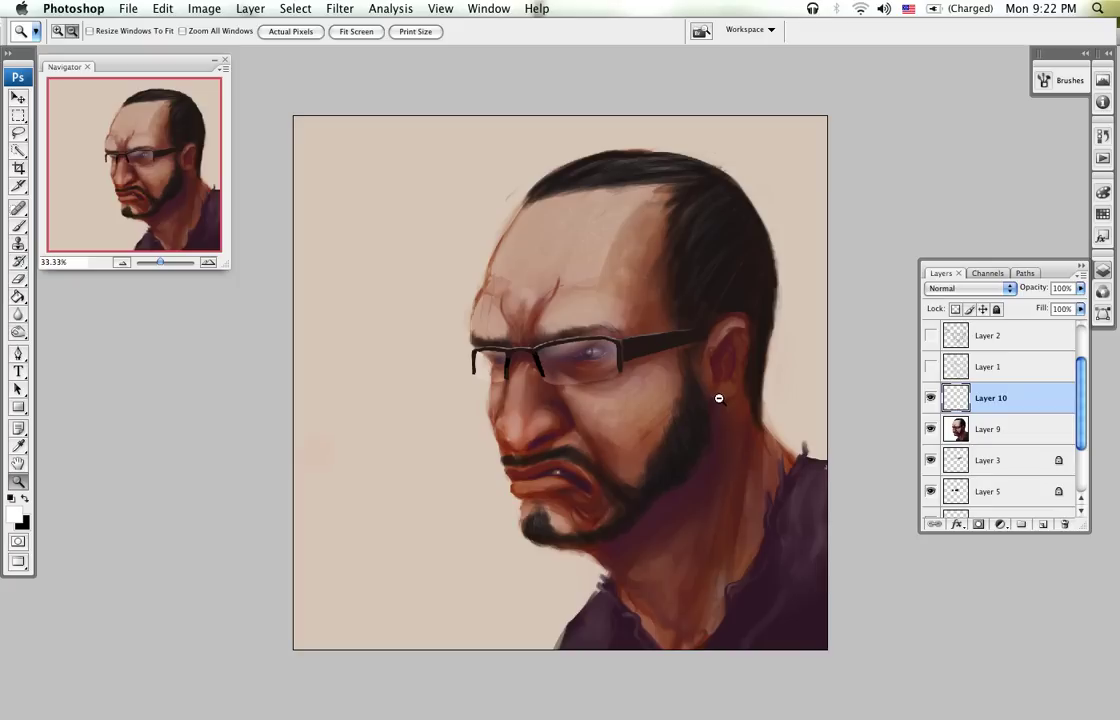
{"action": "key", "text": "super+s"}
Step: Choose neutral grey #b1b1b1 as the foreground colour and fill the whole of Layer 10 with it
{"action": "key", "text": "b"}
{"action": "key", "text": "x"}
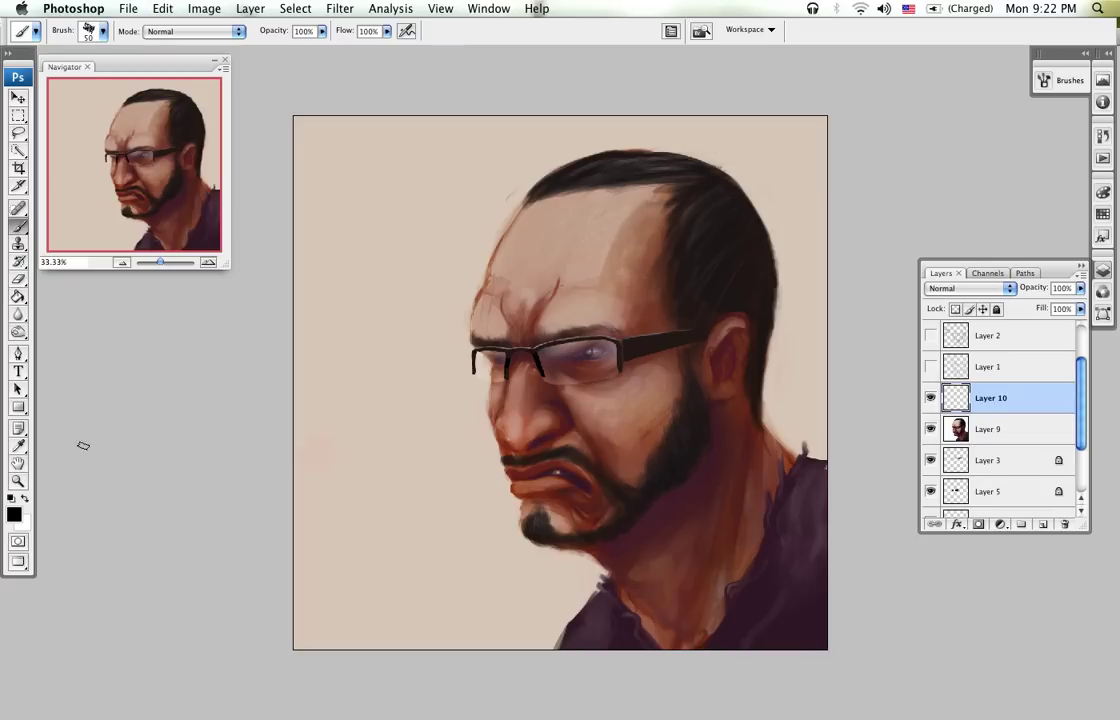
{"action": "left_click", "coordinate": [14, 513]}
{"action": "mouse_move", "coordinate": [356, 275]}
{"action": "left_mouse_down"}
{"action": "mouse_move", "coordinate": [329, 257]}
{"action": "mouse_move", "coordinate": [342, 262]}
{"action": "left_mouse_up"}
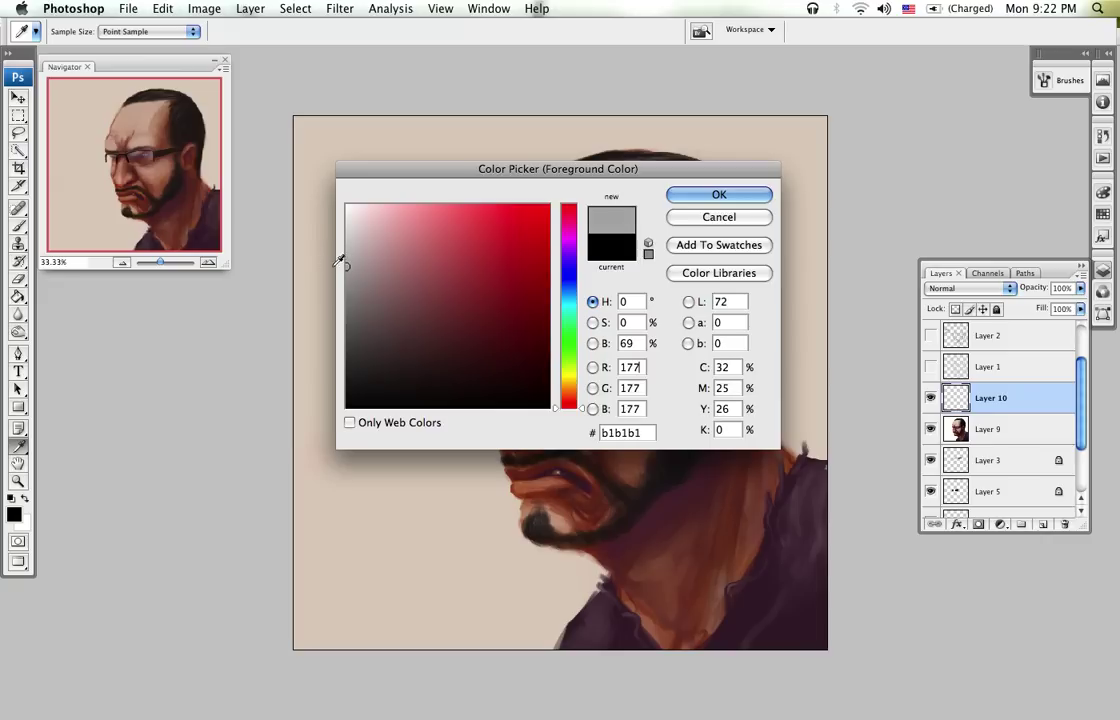
{"action": "left_click", "coordinate": [716, 195]}
{"action": "key", "text": "g"}
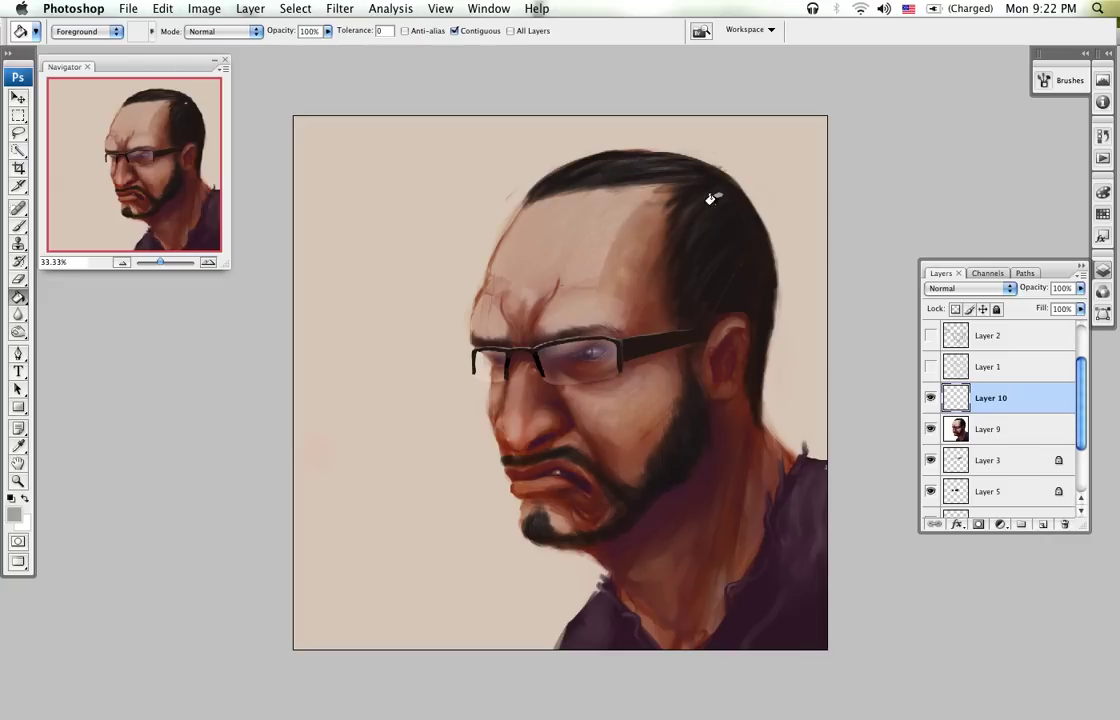
{"action": "left_click", "coordinate": [671, 245]}
Step: Apply the Add Noise filter to the grey fill on Layer 10
{"action": "left_click", "coordinate": [340, 8]}
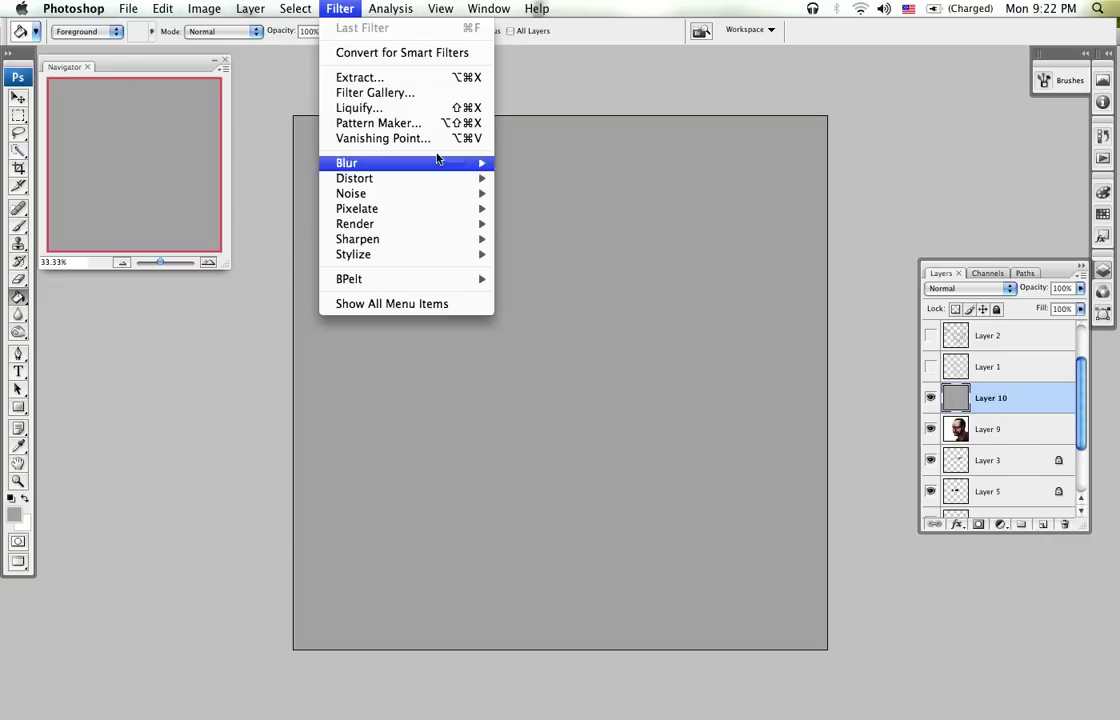
{"action": "mouse_move", "coordinate": [430, 196]}
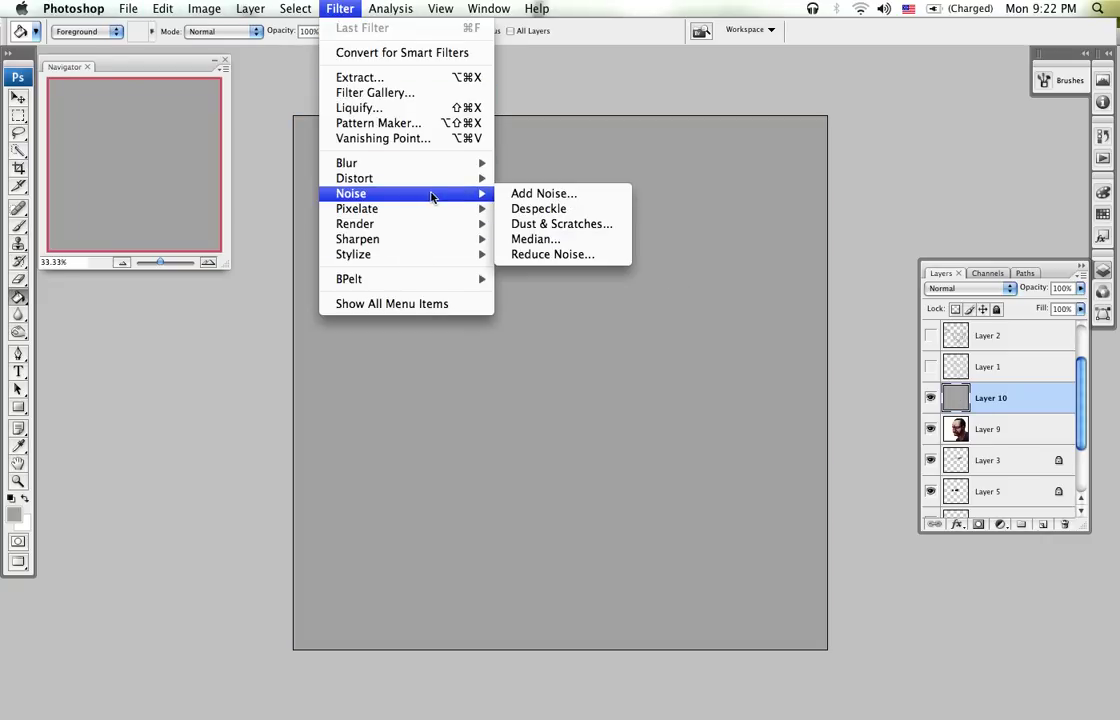
{"action": "left_click", "coordinate": [585, 200]}
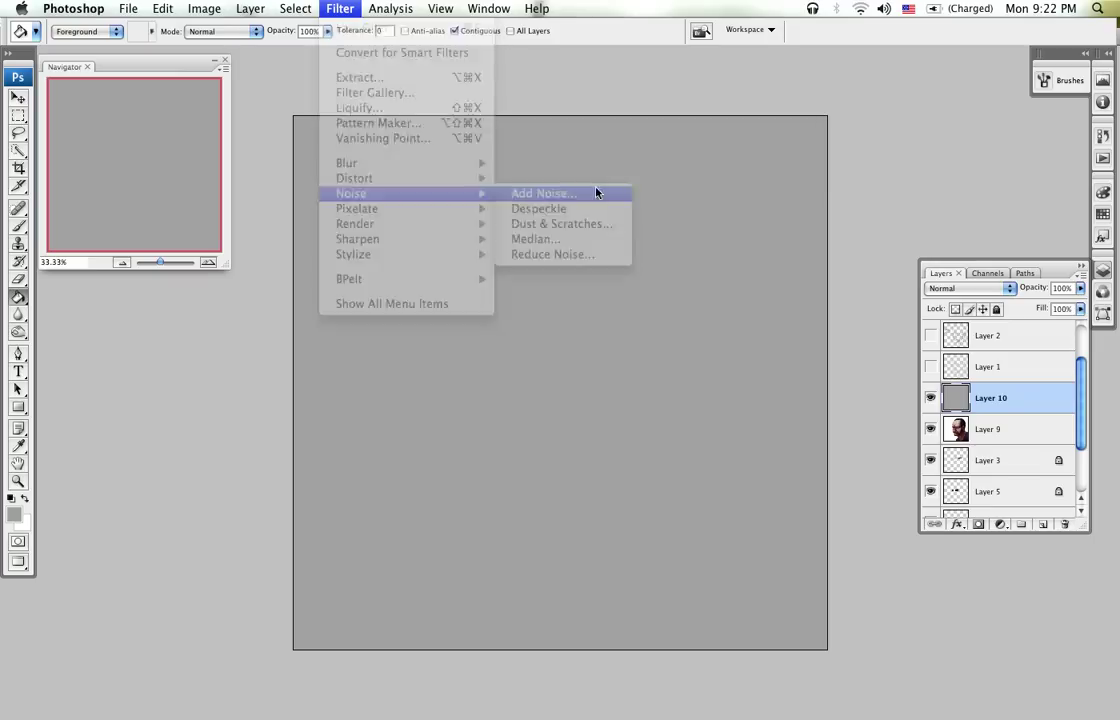
{"action": "left_click", "coordinate": [647, 177]}
{"action": "key", "text": "g"}
{"action": "left_click", "coordinate": [340, 8]}
{"action": "mouse_move", "coordinate": [391, 183]}
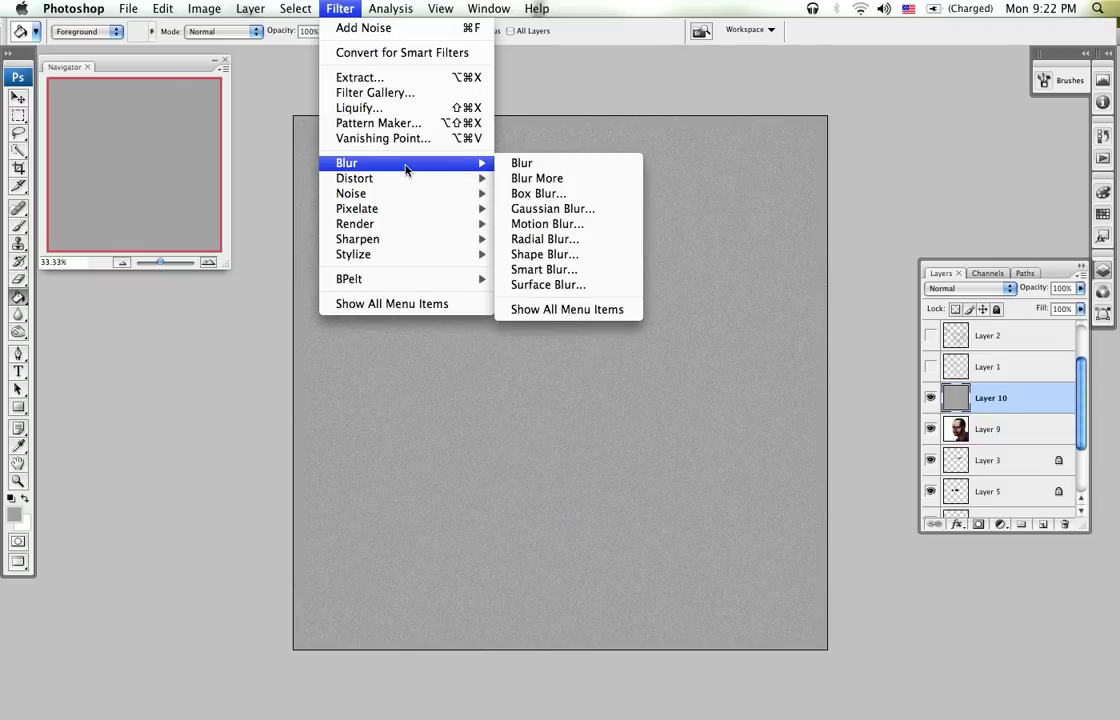
{"action": "mouse_move", "coordinate": [210, 10]}
{"action": "mouse_move", "coordinate": [224, 33]}
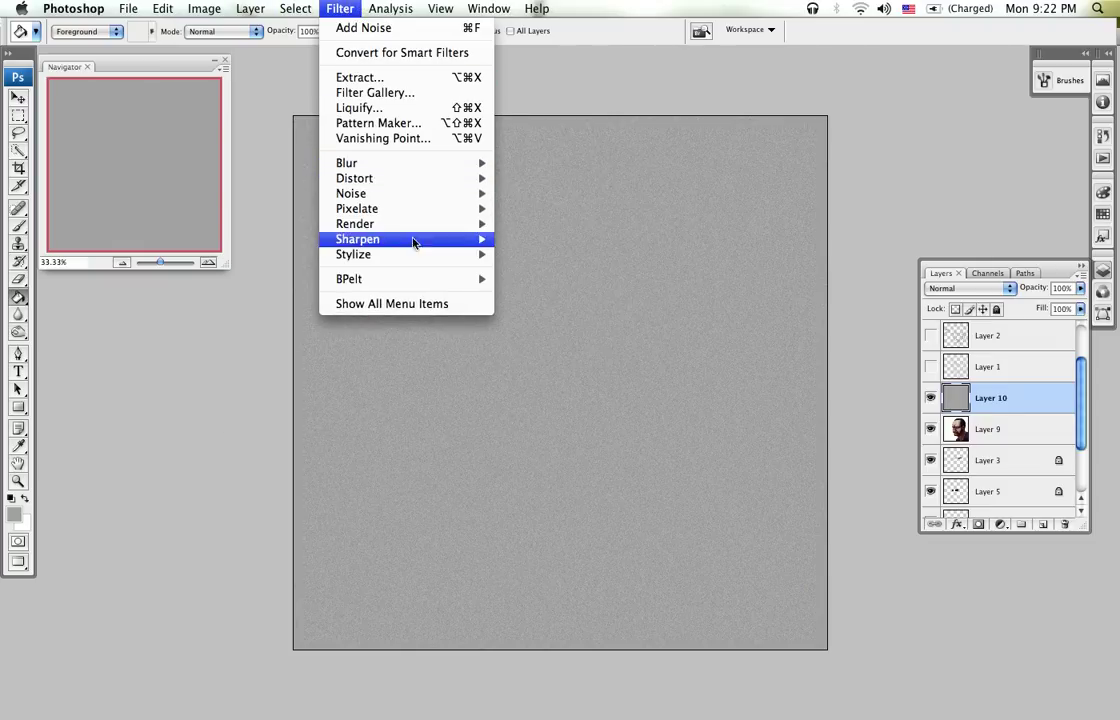
{"action": "mouse_move", "coordinate": [418, 258]}
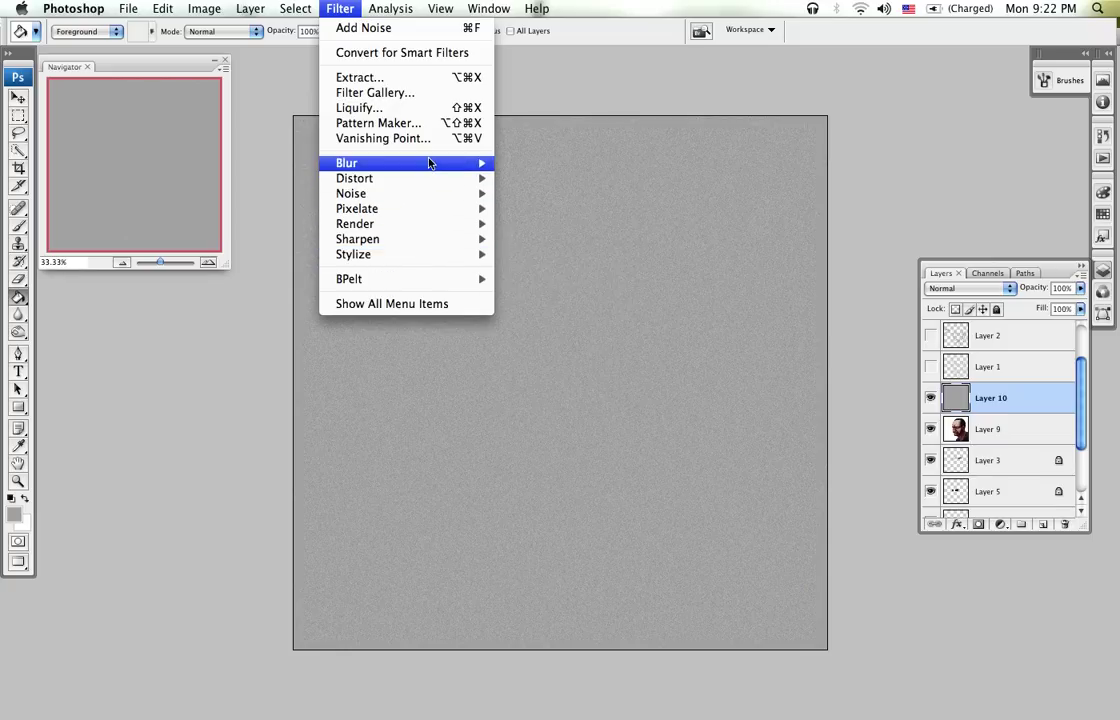
{"action": "mouse_move", "coordinate": [487, 185]}
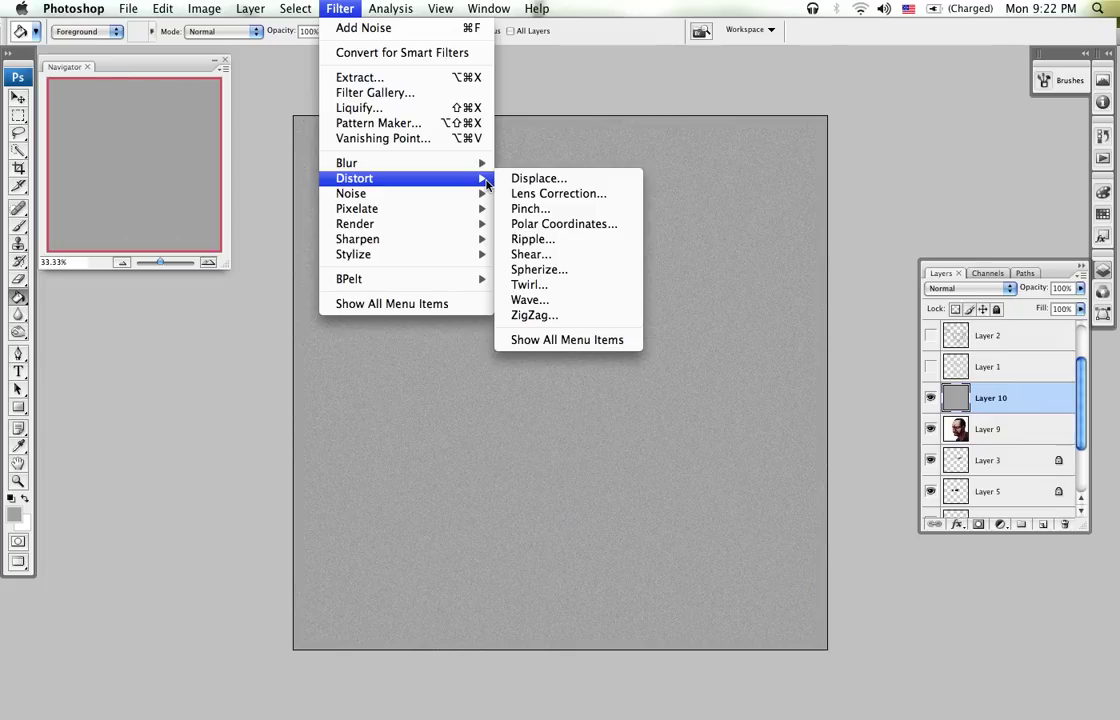
{"action": "mouse_move", "coordinate": [482, 282]}
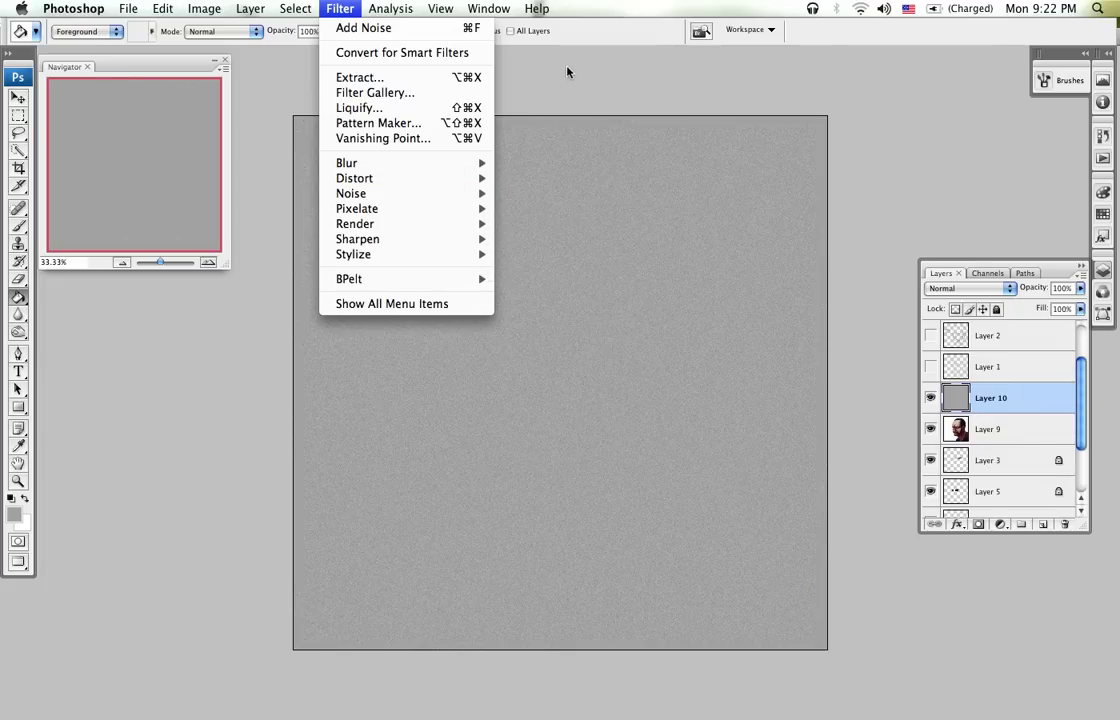
{"action": "left_click", "coordinate": [510, 8]}
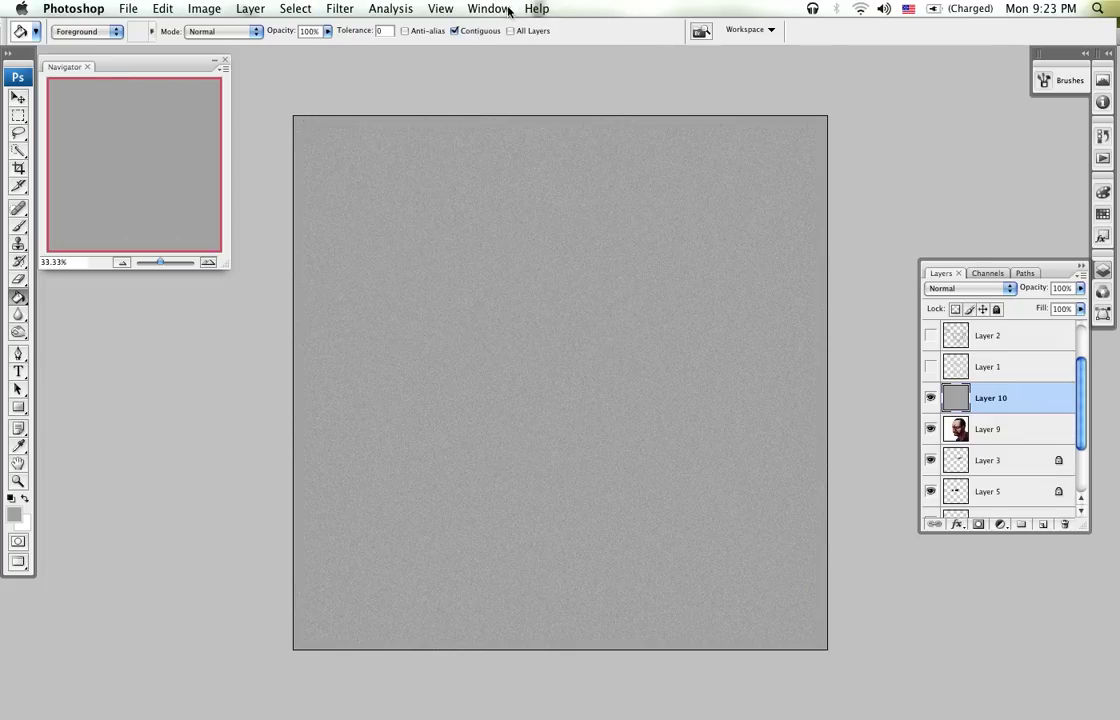
Step: Save the document, then try Layer 10 in Screen mode at 14% opacity and compare it on and off
{"action": "key", "text": "super+s"}
{"action": "left_click", "coordinate": [992, 288]}
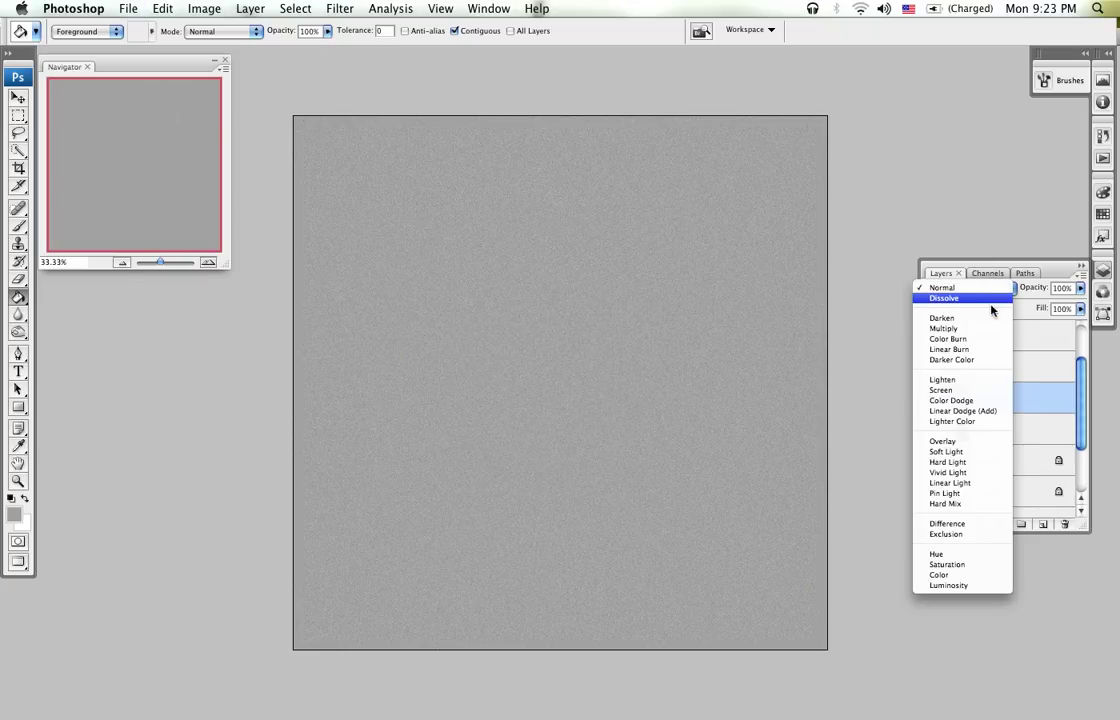
{"action": "left_click", "coordinate": [1004, 390]}
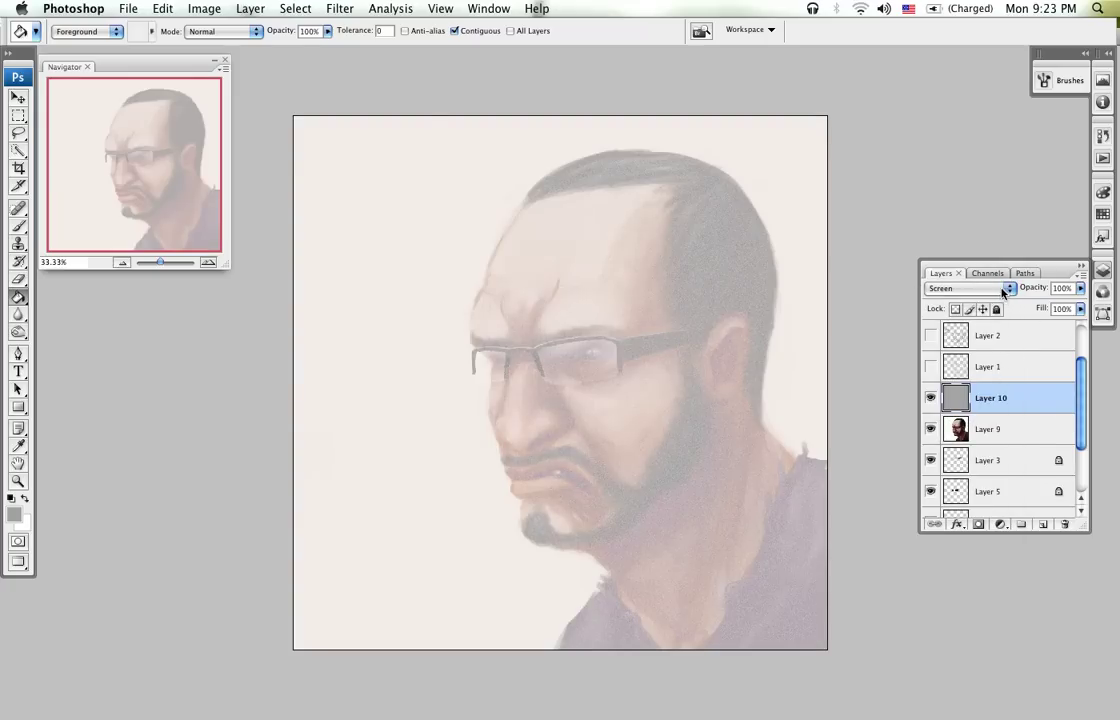
{"action": "left_click", "coordinate": [1082, 289]}
{"action": "left_click_drag", "start_coordinate": [1078, 305], "coordinate": [1009, 310]}
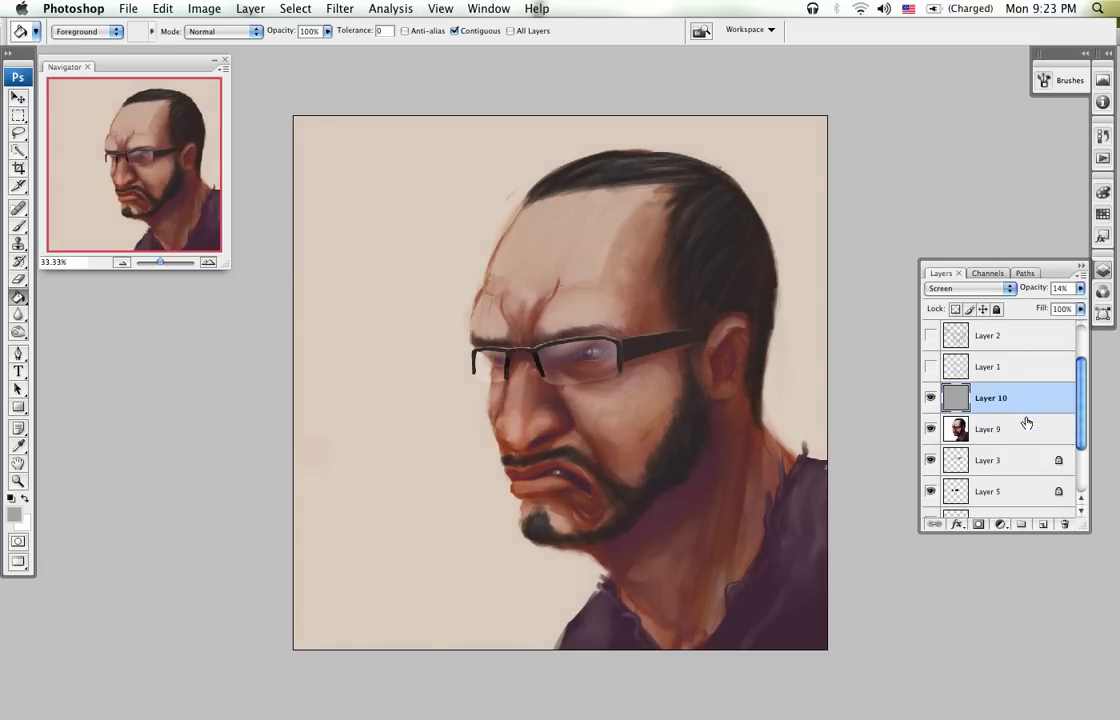
{"action": "left_click", "coordinate": [930, 398]}
{"action": "left_click", "coordinate": [930, 398]}
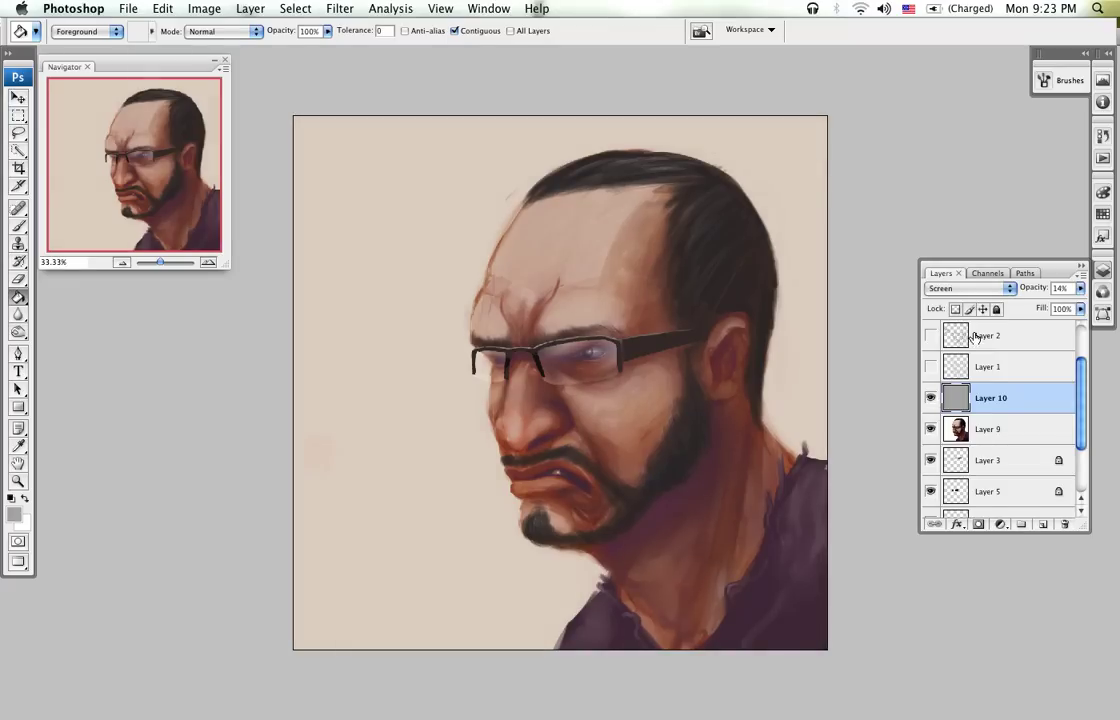
Step: Set Layer 10 to Overlay at 10% opacity, and stamp all visible artwork onto a new layer above it
{"action": "left_click", "coordinate": [1079, 289]}
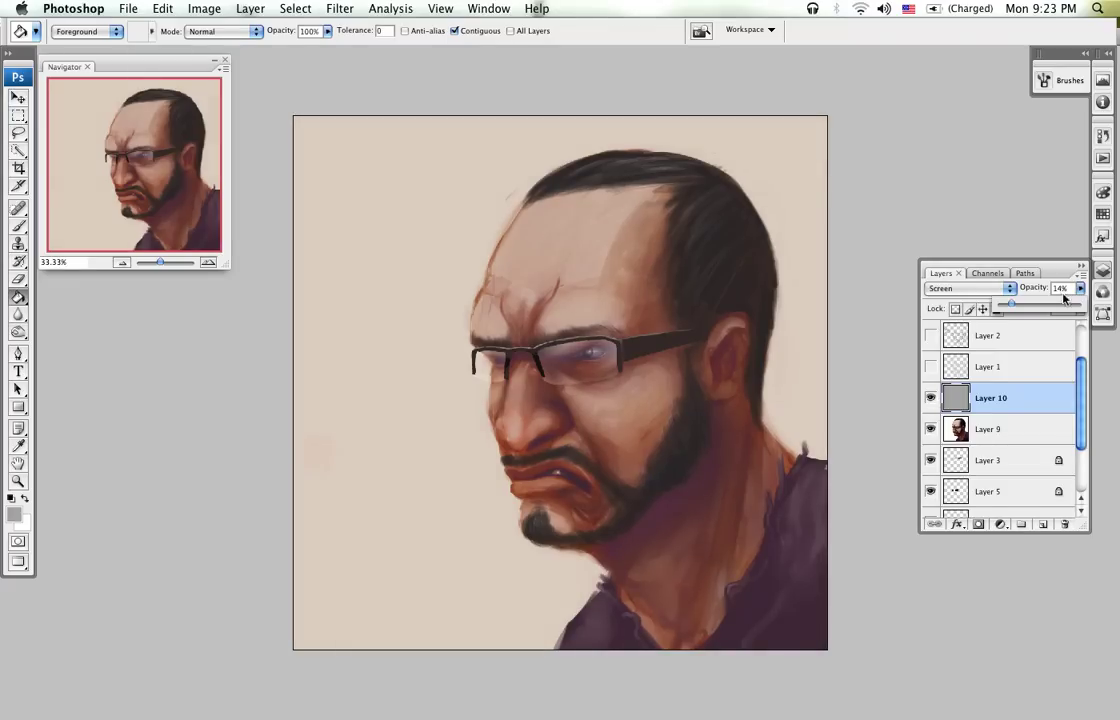
{"action": "left_click", "coordinate": [1008, 289]}
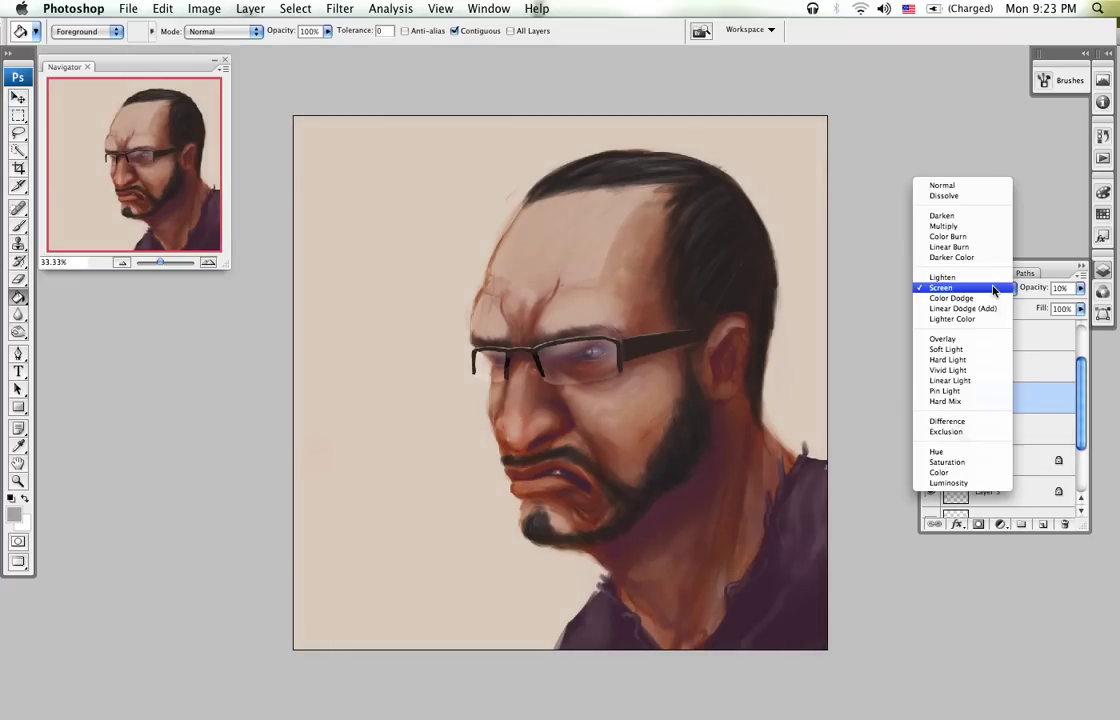
{"action": "left_click", "coordinate": [998, 338]}
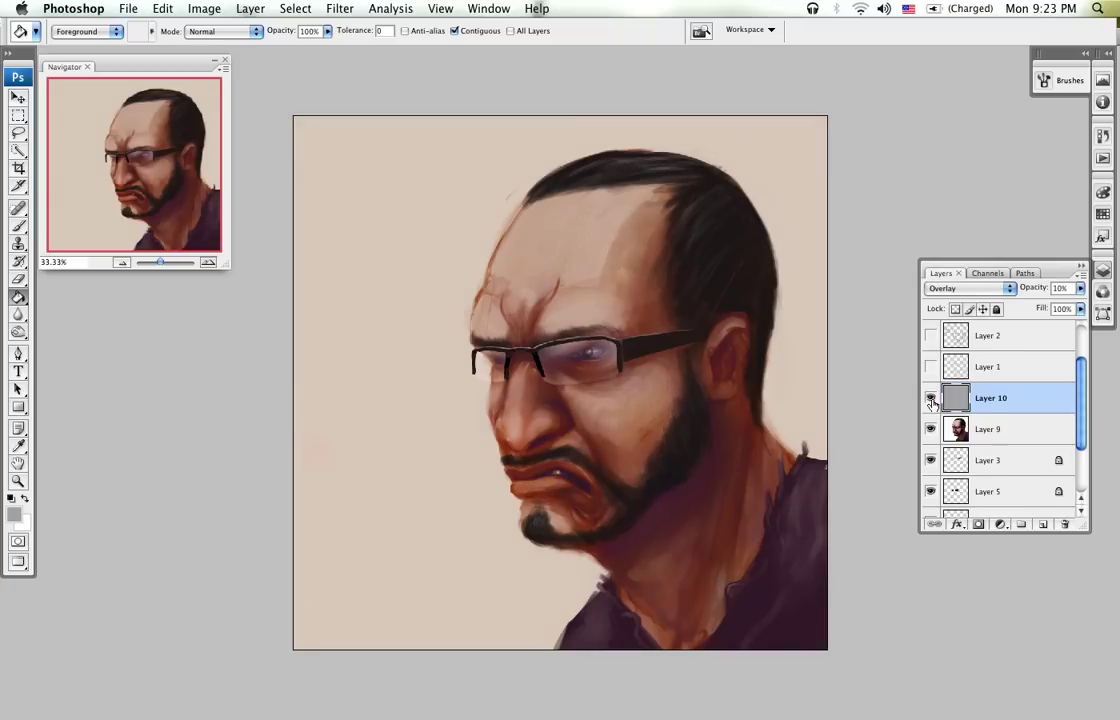
{"action": "left_click", "coordinate": [1043, 524]}
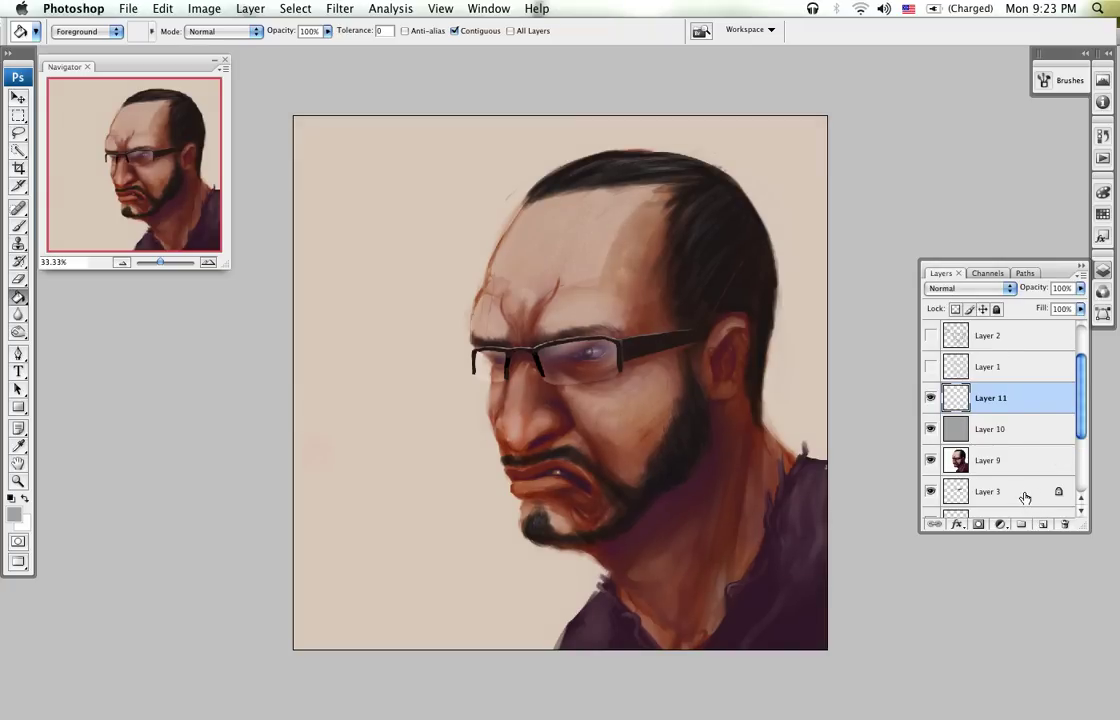
Step: Sharpen Layer 11 with Unsharp Mask at 50% amount, 1.0 pixel radius and threshold 0, and compare it on and off
{"action": "left_click", "coordinate": [354, 11]}
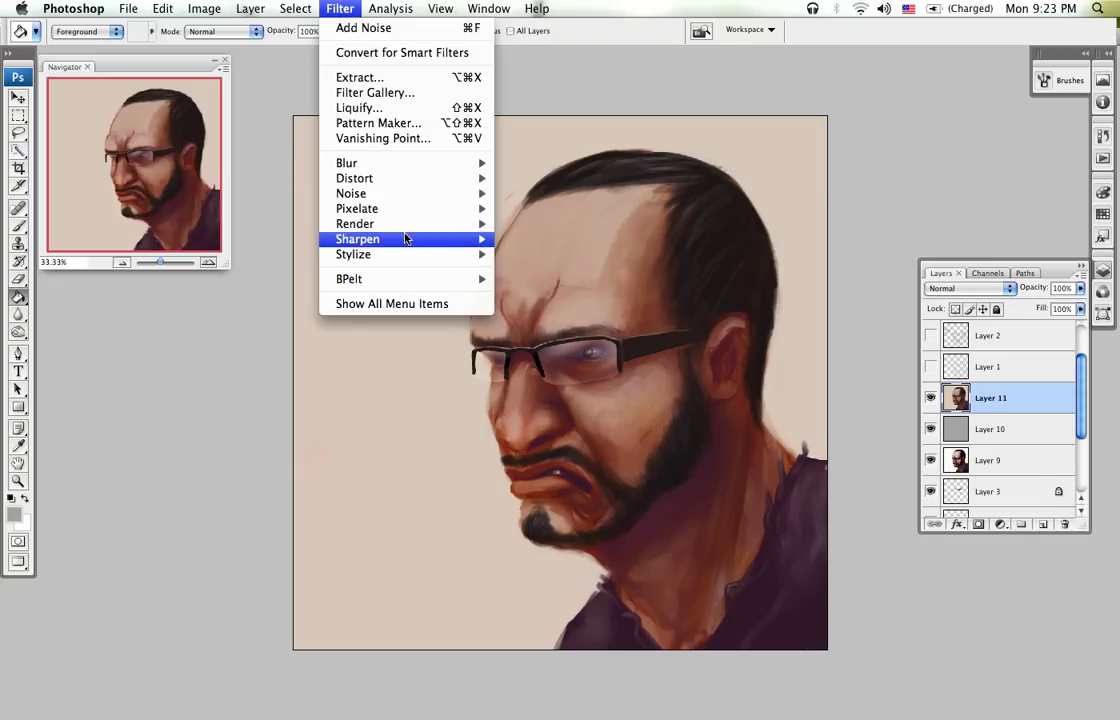
{"action": "left_click", "coordinate": [554, 300]}
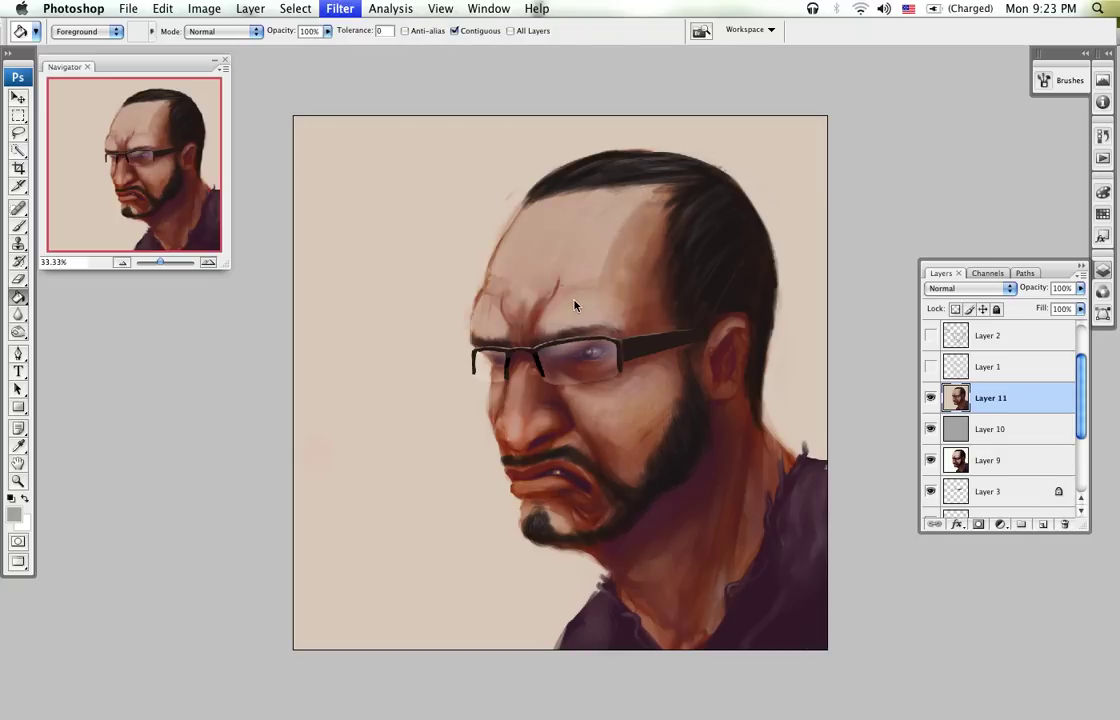
{"action": "left_click_drag", "start_coordinate": [543, 150], "coordinate": [773, 127]}
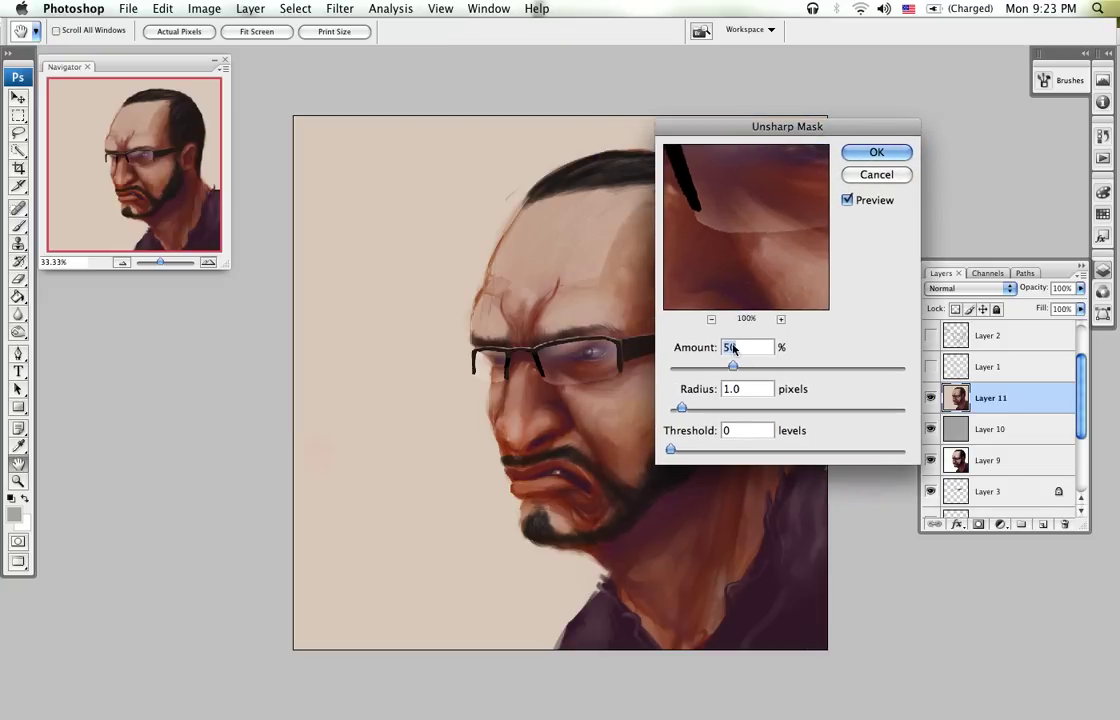
{"action": "left_click", "coordinate": [876, 152]}
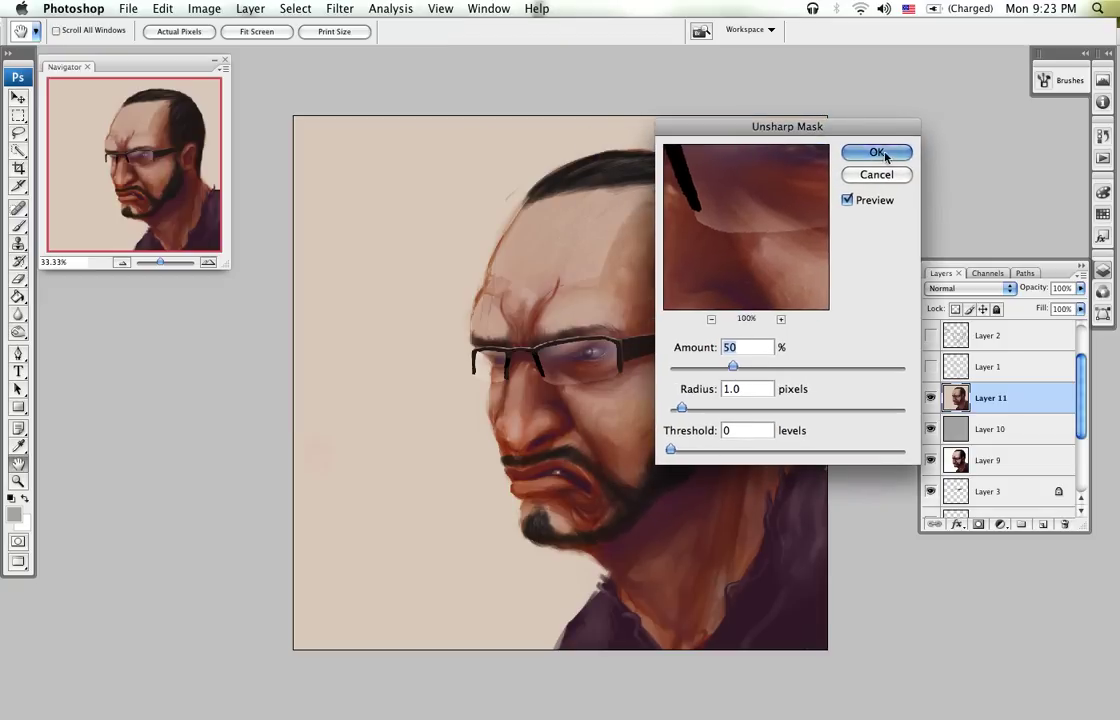
{"action": "key", "text": "g"}
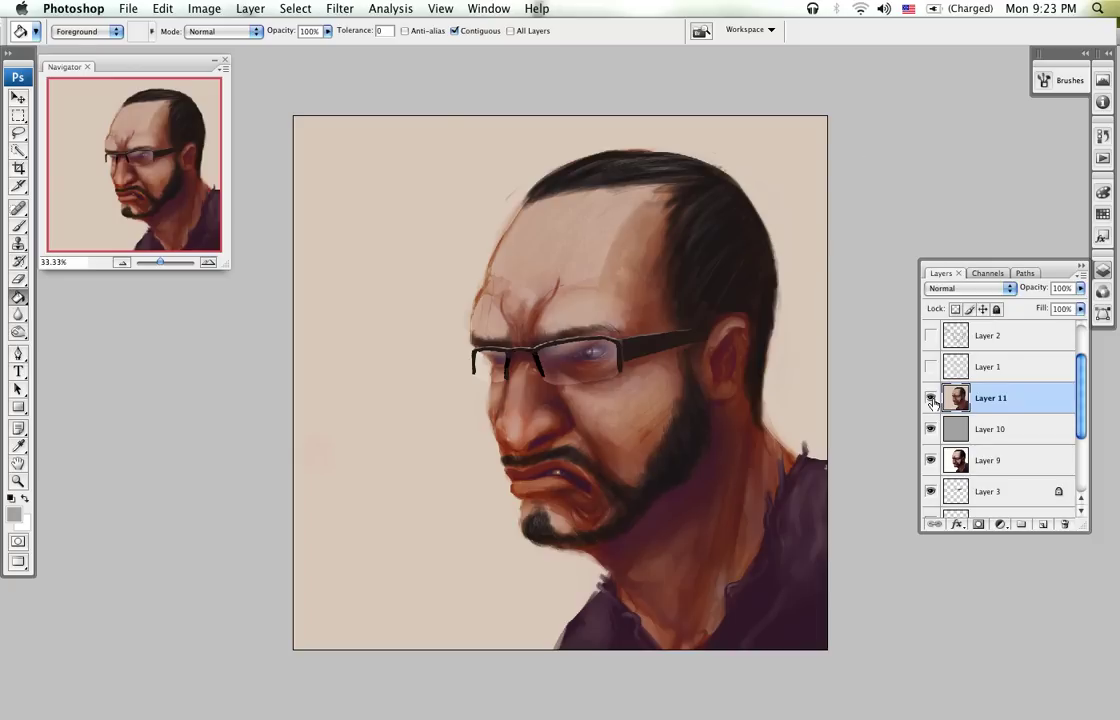
{"action": "key", "text": "super+equal"}
{"action": "key", "text": "super+equal"}
{"action": "key", "text": "super+equal"}
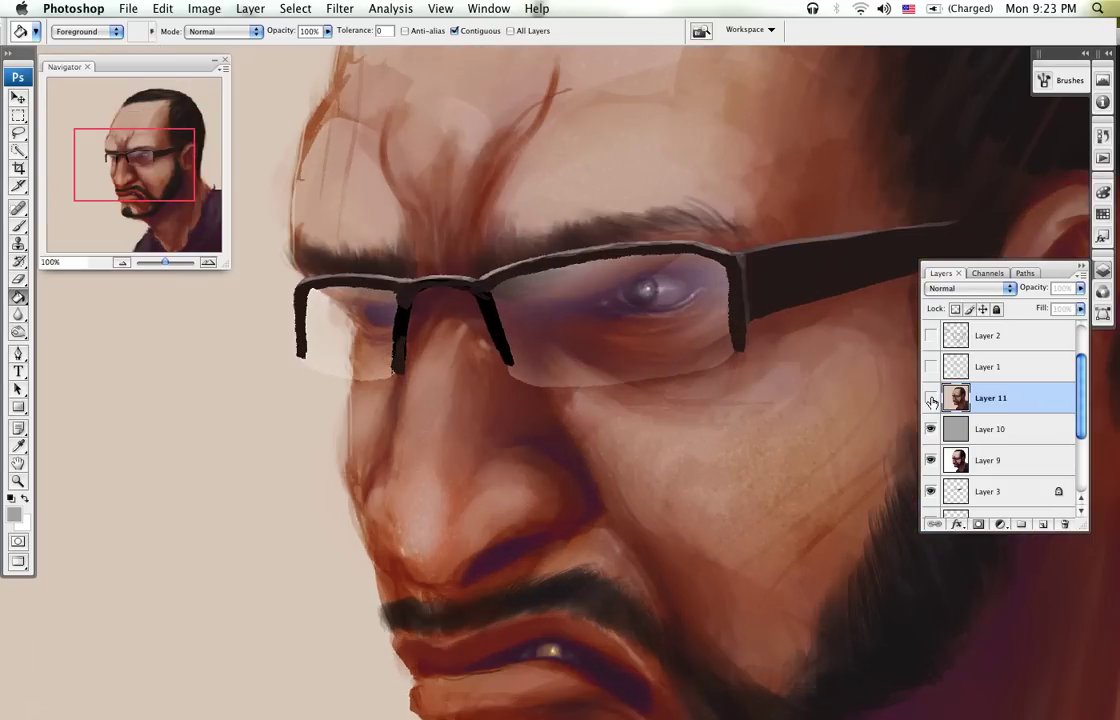
{"action": "left_click", "coordinate": [931, 399]}
Step: Sharpen Layer 11 a second time with Unsharp Mask, using a slightly higher amount and a larger radius
{"action": "left_click", "coordinate": [390, 8]}
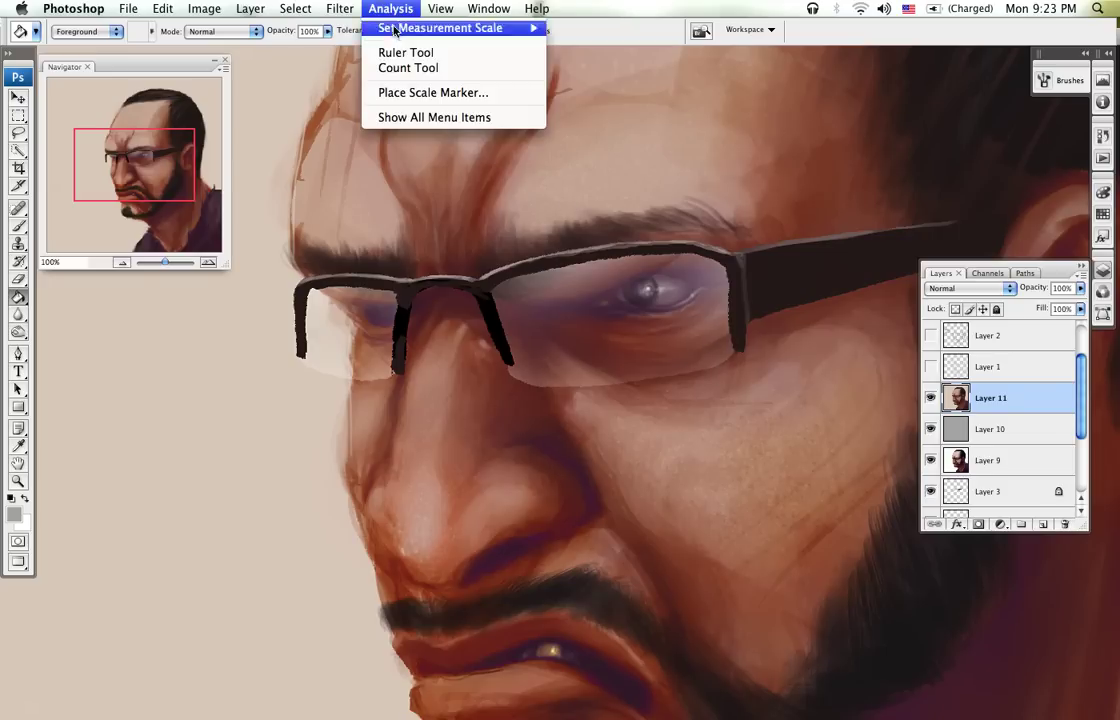
{"action": "mouse_move", "coordinate": [340, 8]}
{"action": "mouse_move", "coordinate": [404, 196]}
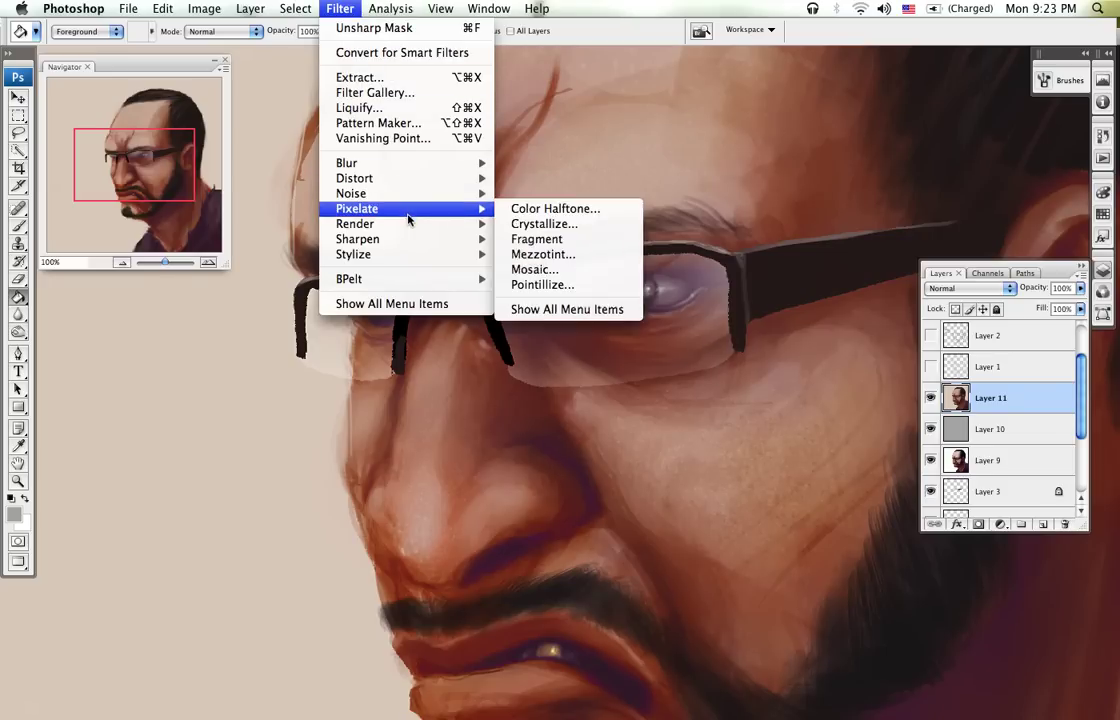
{"action": "mouse_move", "coordinate": [409, 244]}
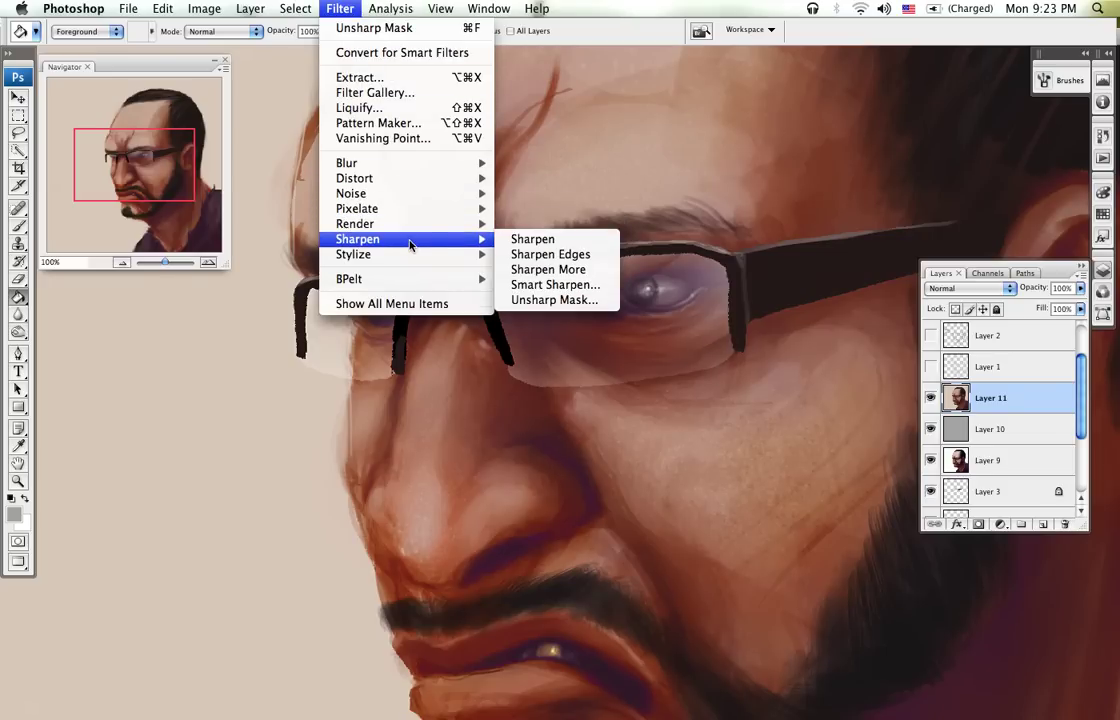
{"action": "left_click", "coordinate": [566, 300]}
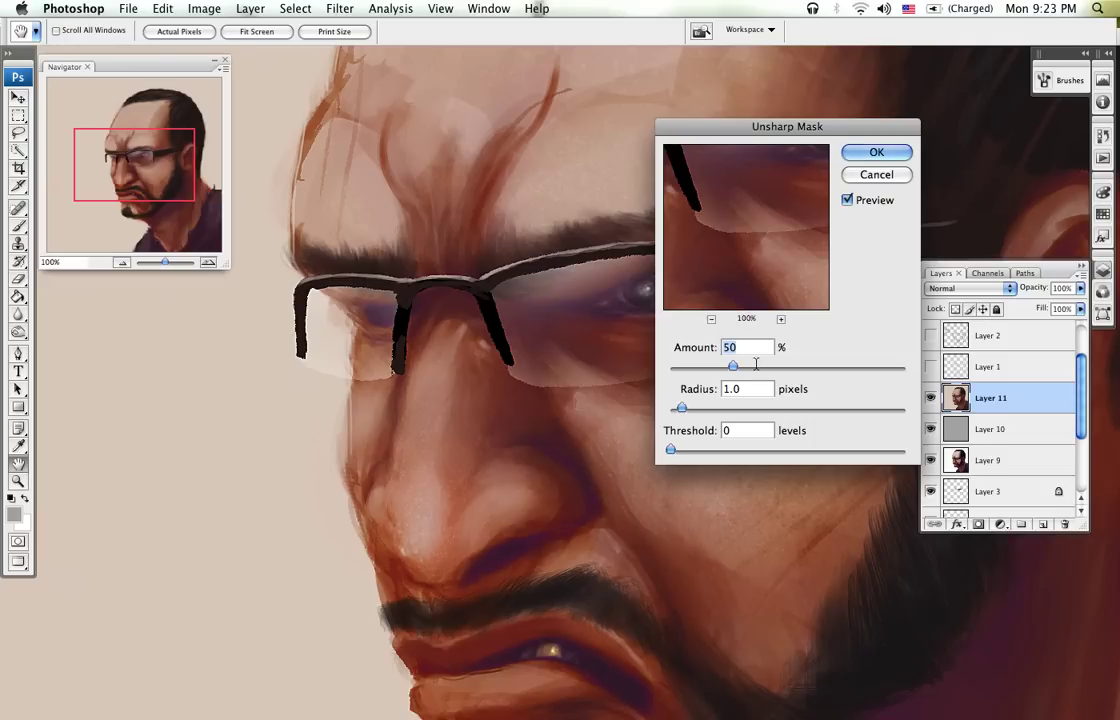
{"action": "left_click_drag", "start_coordinate": [681, 408], "coordinate": [678, 450]}
{"action": "left_click_drag", "start_coordinate": [694, 408], "coordinate": [702, 407]}
{"action": "left_click_drag", "start_coordinate": [733, 366], "coordinate": [745, 366]}
{"action": "left_click_drag", "start_coordinate": [703, 408], "coordinate": [707, 409]}
{"action": "left_click", "coordinate": [876, 154]}
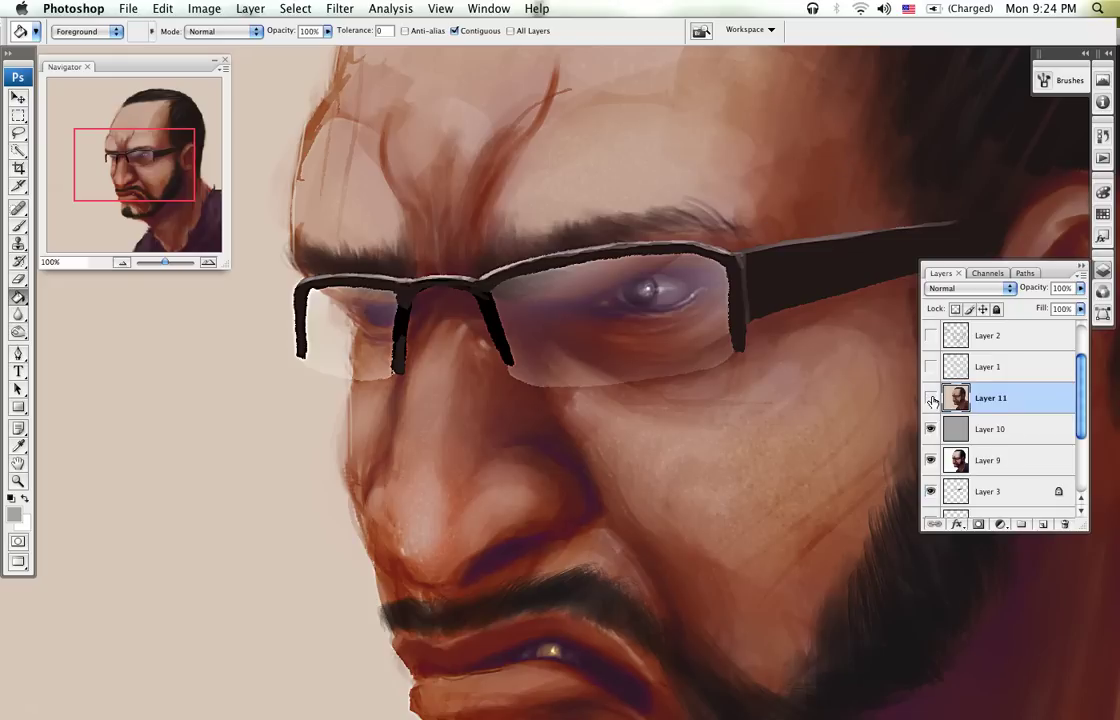
Step: Compare the sharpened Layer 11 on and off, and lower its opacity to 20%
{"action": "left_click", "coordinate": [930, 398]}
{"action": "left_click", "coordinate": [930, 398]}
{"action": "left_click_drag", "start_coordinate": [1079, 286], "coordinate": [1016, 306]}
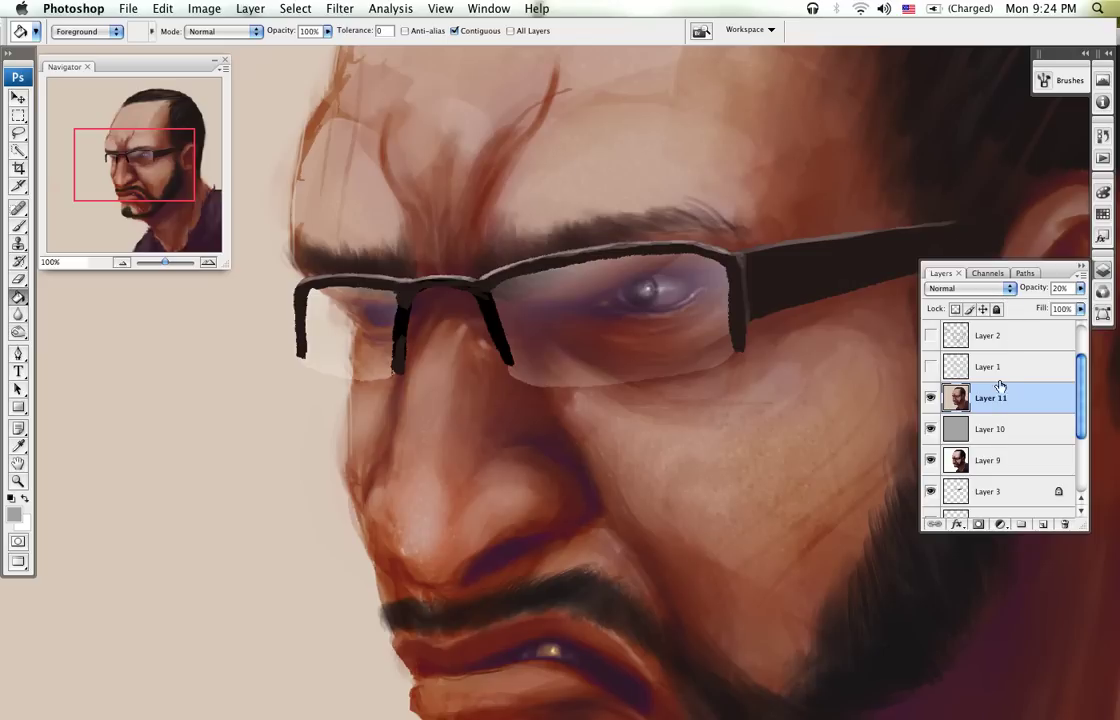
{"action": "key", "text": "super+minus"}
{"action": "key", "text": "super+minus"}
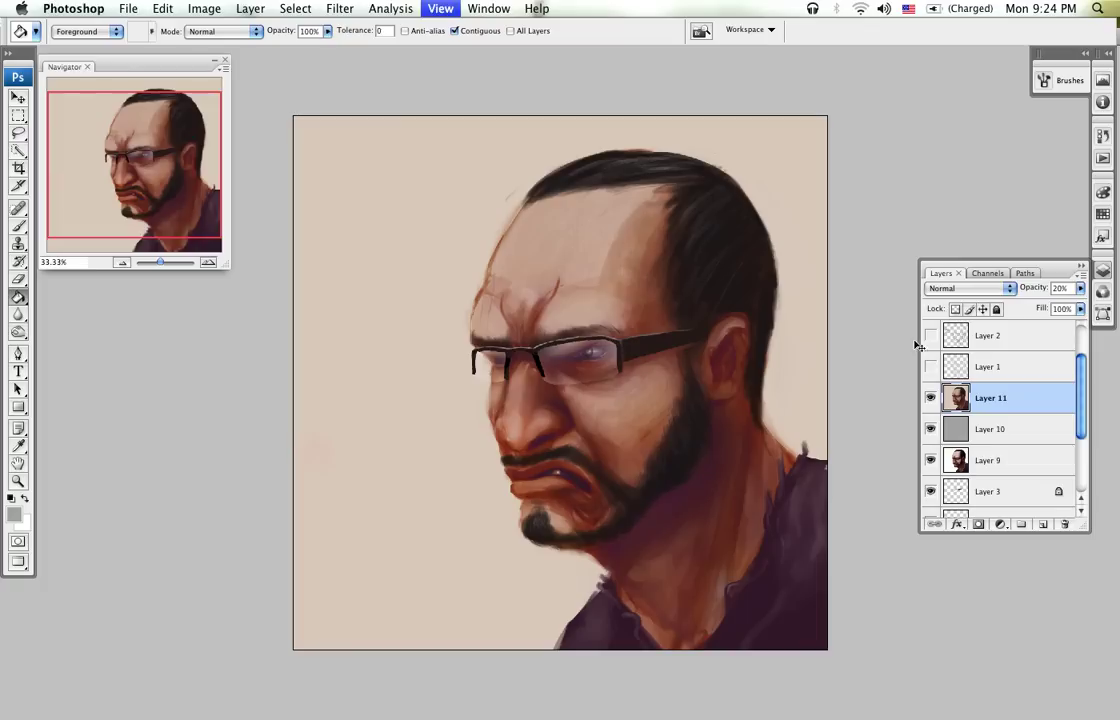
Step: Show the speech bubble and its lettering on Layers 7 and 8, and save the document
{"action": "left_click_drag", "start_coordinate": [1081, 372], "coordinate": [1081, 348]}
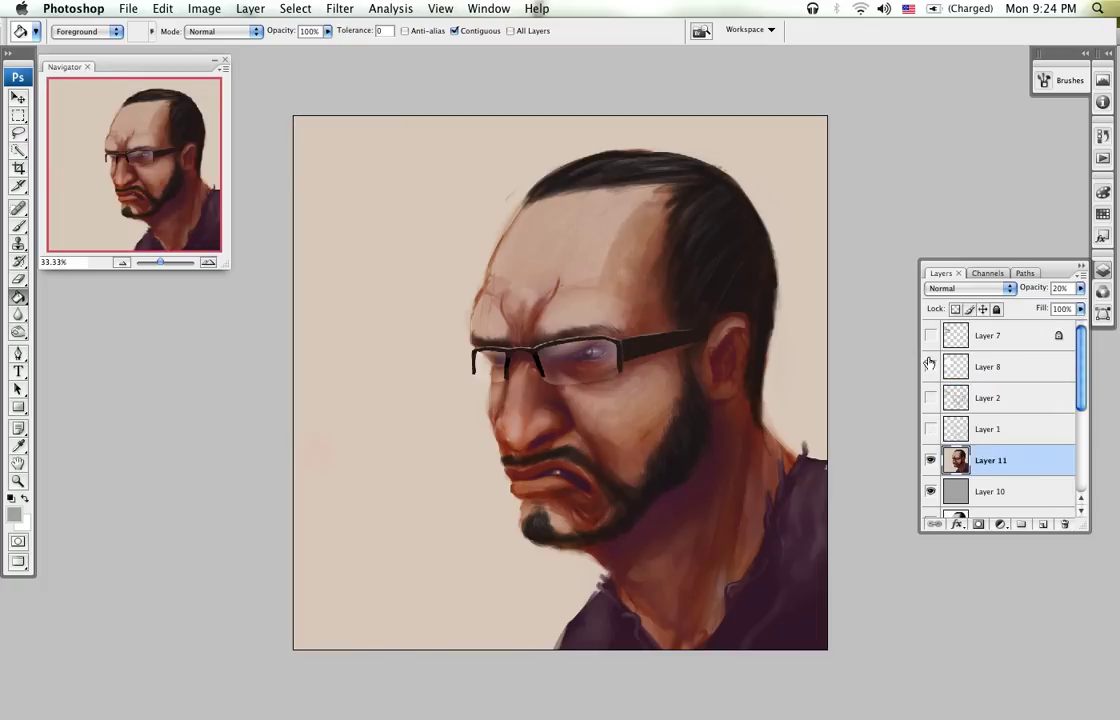
{"action": "left_click", "coordinate": [930, 366]}
{"action": "key", "text": "super+s"}
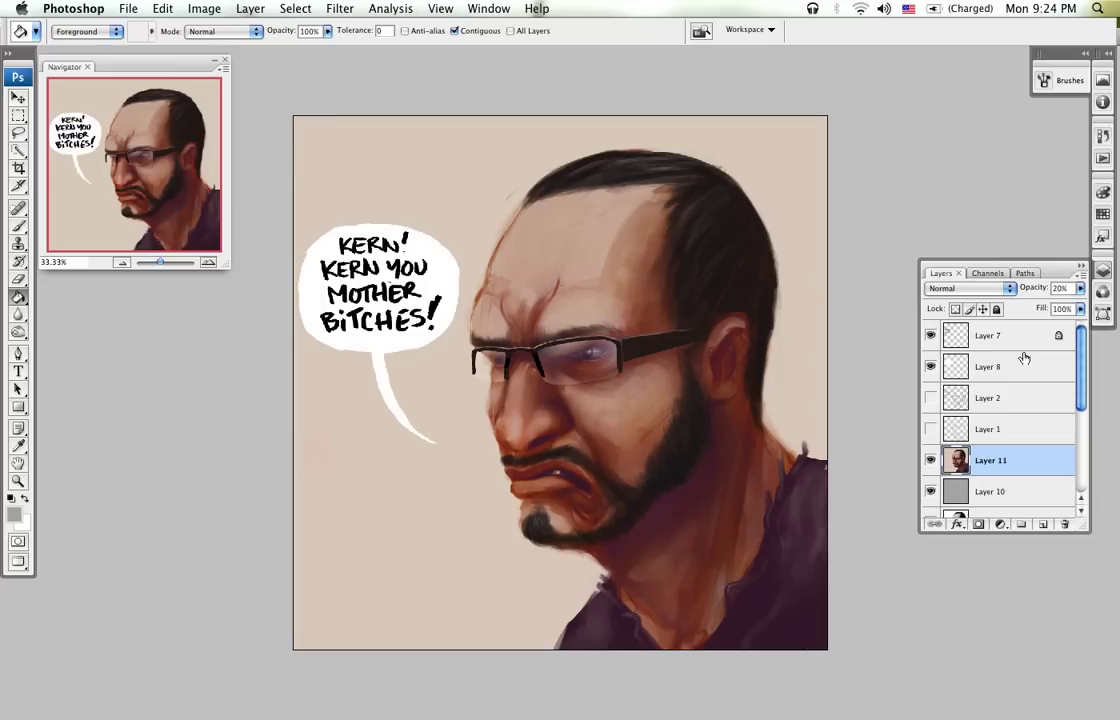
Step: Add a new layer above Layer 11 and stamp the visible artwork onto it with the speech bubble and lettering hidden
{"action": "scroll", "coordinate": [1083, 397], "scroll_direction": "down", "scroll_amount": 2}
{"action": "mouse_move", "coordinate": [1083, 397]}
{"action": "left_mouse_down"}
{"action": "mouse_move", "coordinate": [1080, 430]}
{"action": "mouse_move", "coordinate": [1080, 387]}
{"action": "left_mouse_up"}
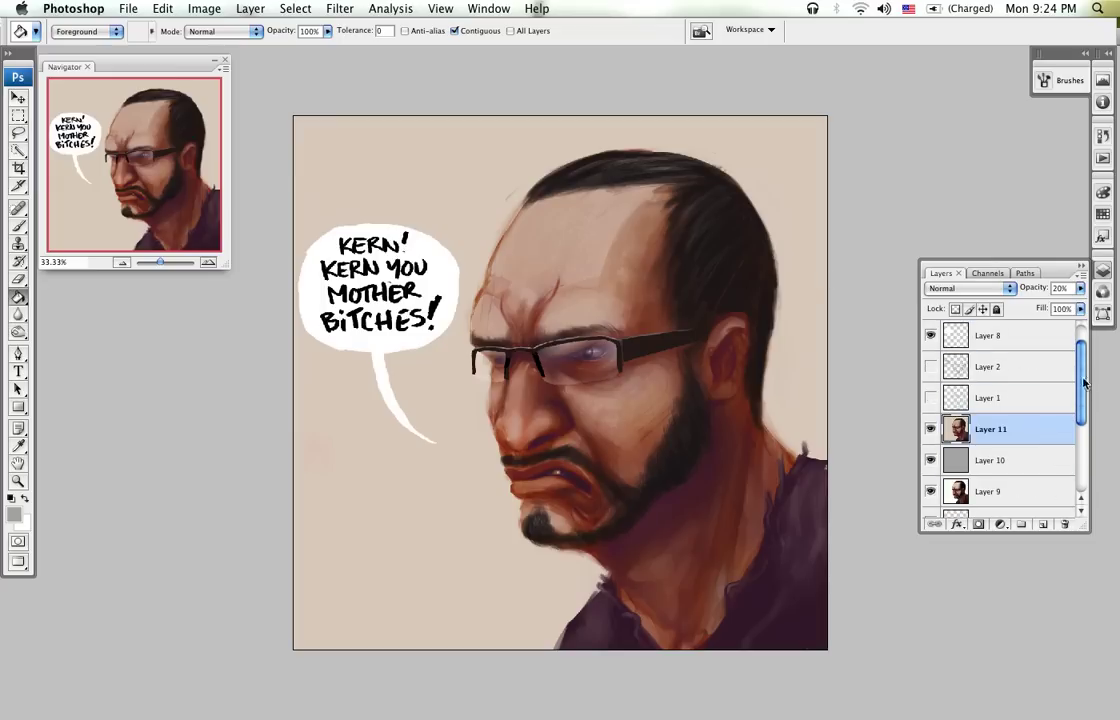
{"action": "left_click", "coordinate": [1044, 526]}
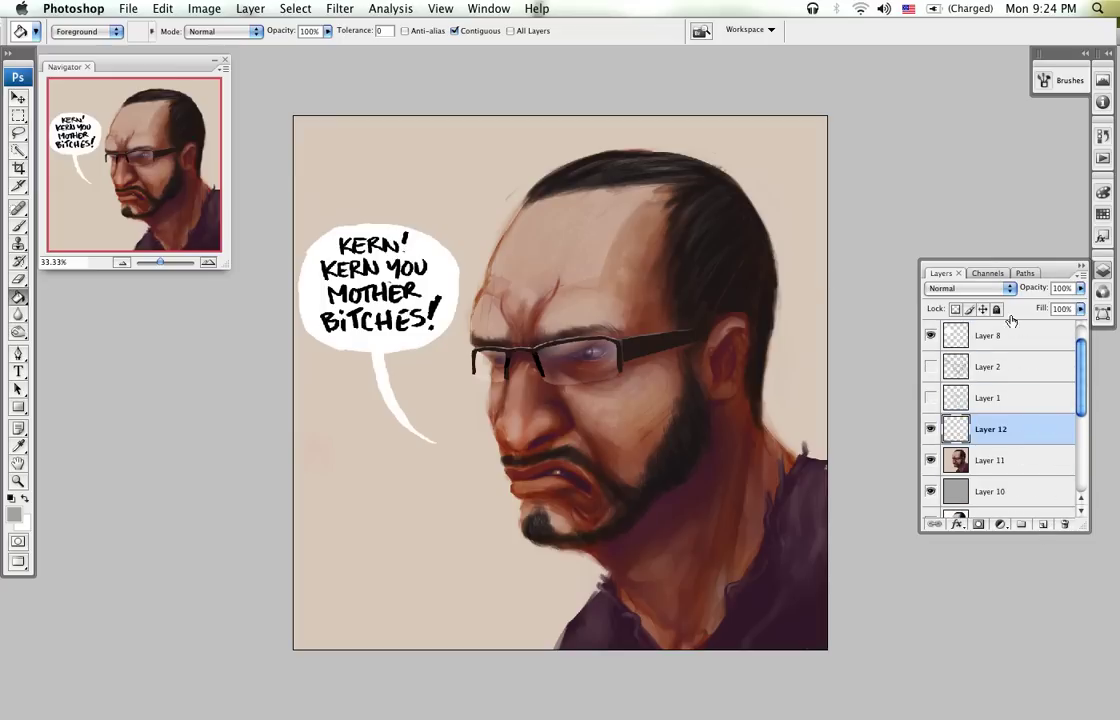
{"action": "left_click", "coordinate": [930, 335]}
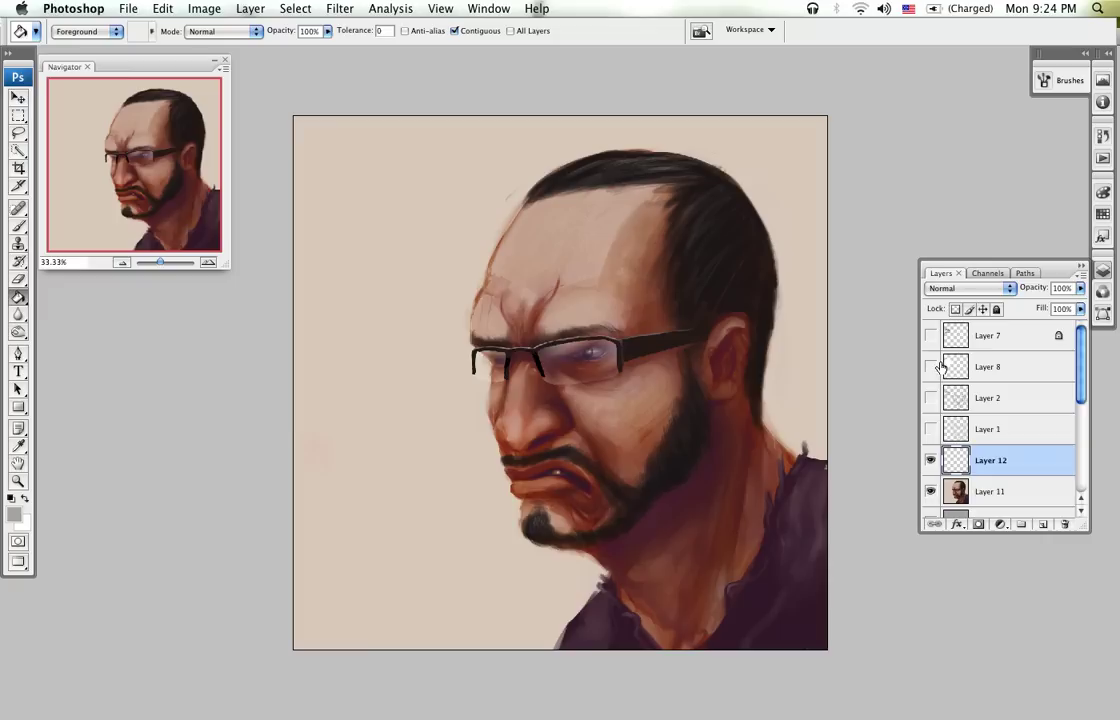
{"action": "key", "text": "super+alt+shift+e"}
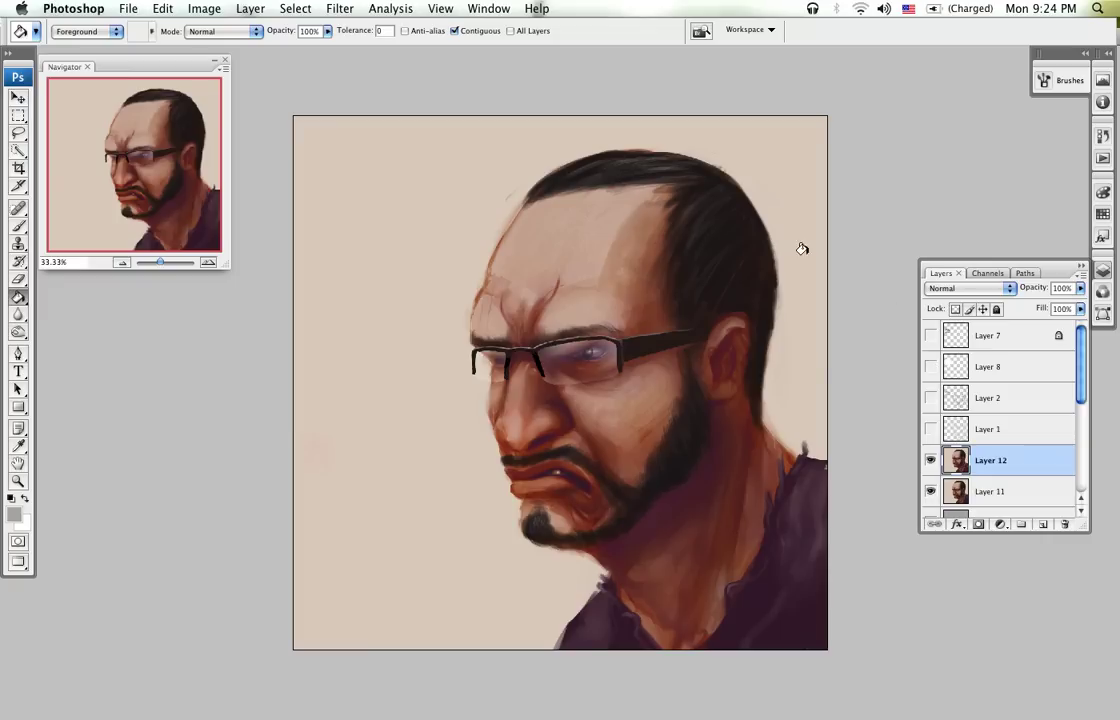
Step: Apply Levels to Layer 12 with input values 44, 0.79 and 224, and lower the layer's opacity to 16%
{"action": "left_click", "coordinate": [204, 8]}
{"action": "mouse_move", "coordinate": [230, 60]}
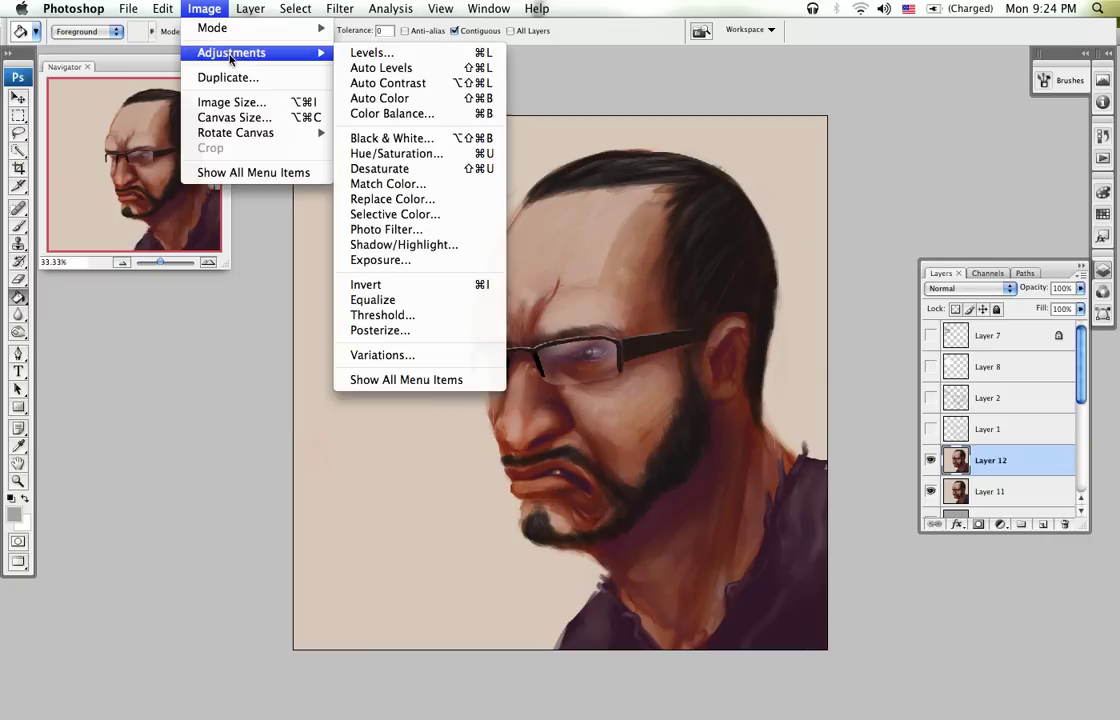
{"action": "left_click", "coordinate": [440, 53]}
{"action": "left_click_drag", "start_coordinate": [92, 367], "coordinate": [140, 367]}
{"action": "left_click_drag", "start_coordinate": [297, 366], "coordinate": [272, 366]}
{"action": "left_click_drag", "start_coordinate": [192, 366], "coordinate": [213, 366]}
{"action": "left_click_drag", "start_coordinate": [120, 367], "coordinate": [130, 367]}
{"action": "left_click_drag", "start_coordinate": [222, 368], "coordinate": [215, 368]}
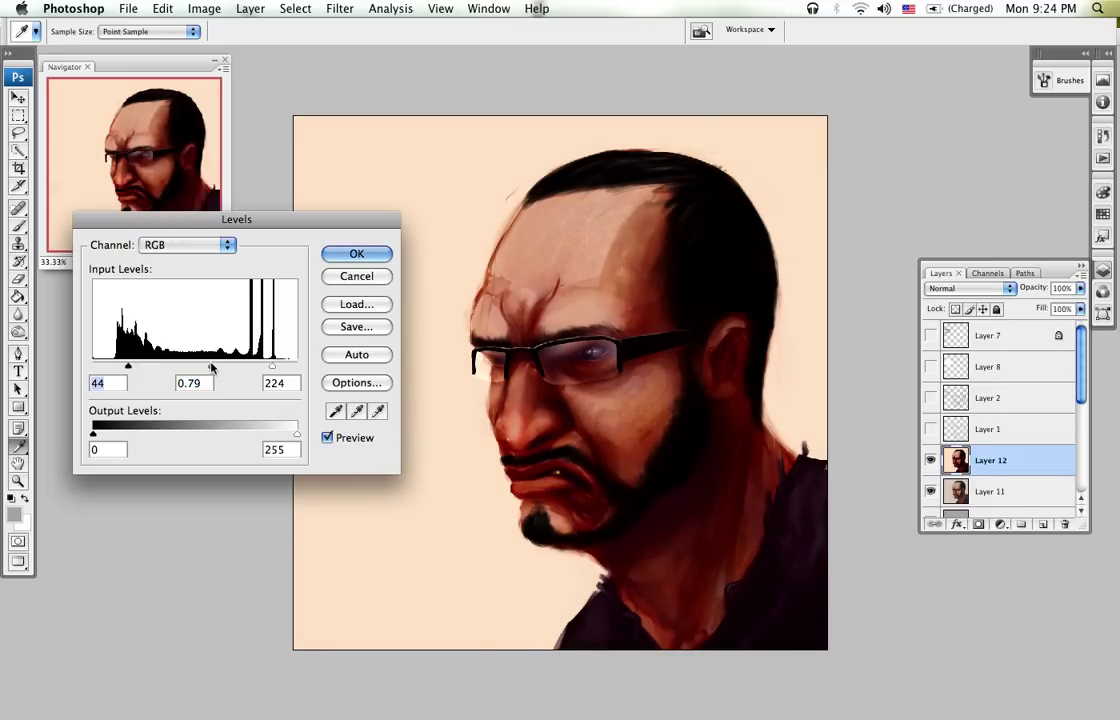
{"action": "left_click", "coordinate": [360, 254]}
{"action": "key", "text": "g"}
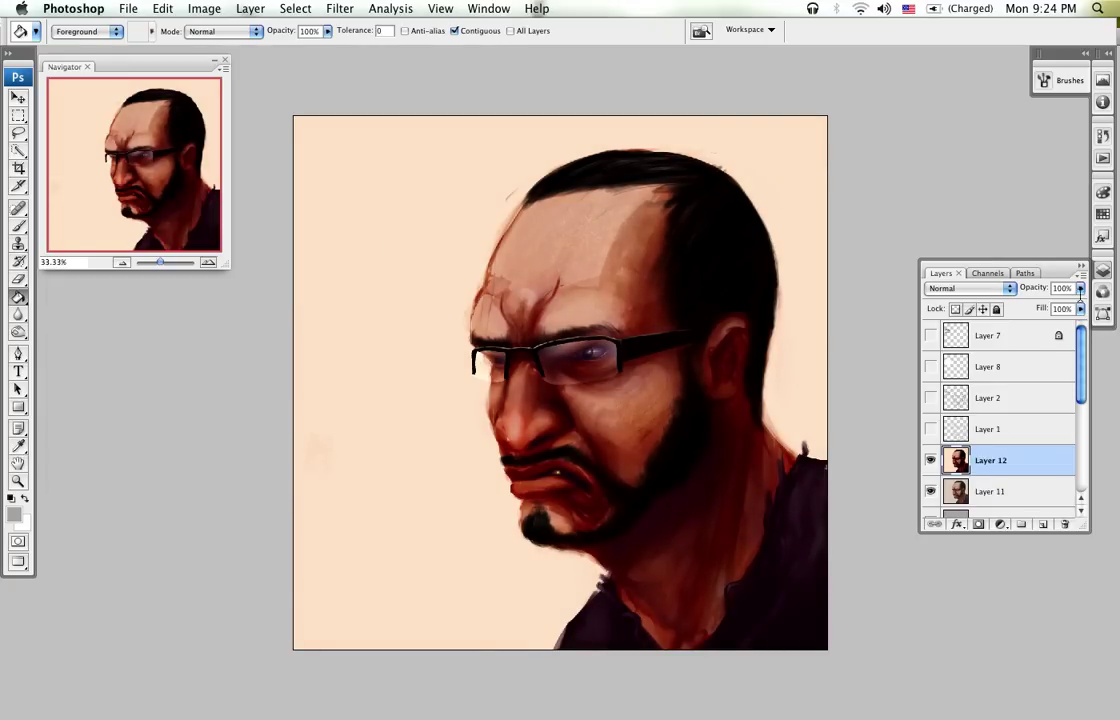
{"action": "left_click_drag", "start_coordinate": [1080, 288], "coordinate": [1013, 305]}
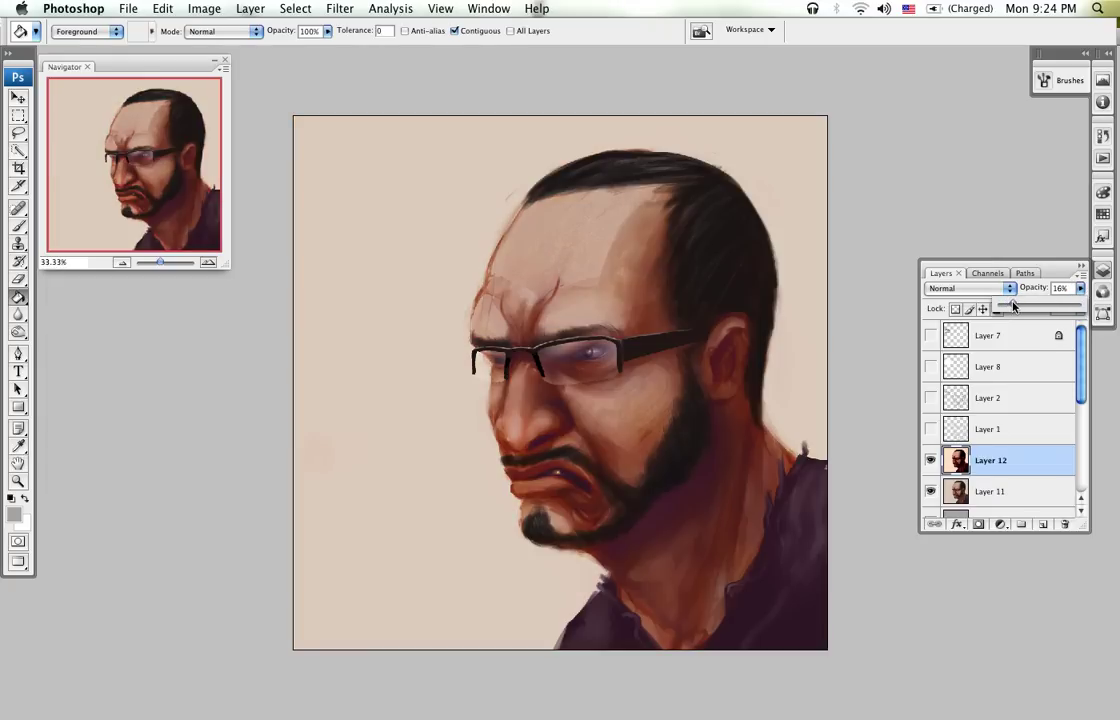
Step: Turn the speech bubble and lettering layers back on over the contrast-adjusted portrait, and save the document
{"action": "left_click", "coordinate": [931, 335]}
{"action": "left_click", "coordinate": [931, 366]}
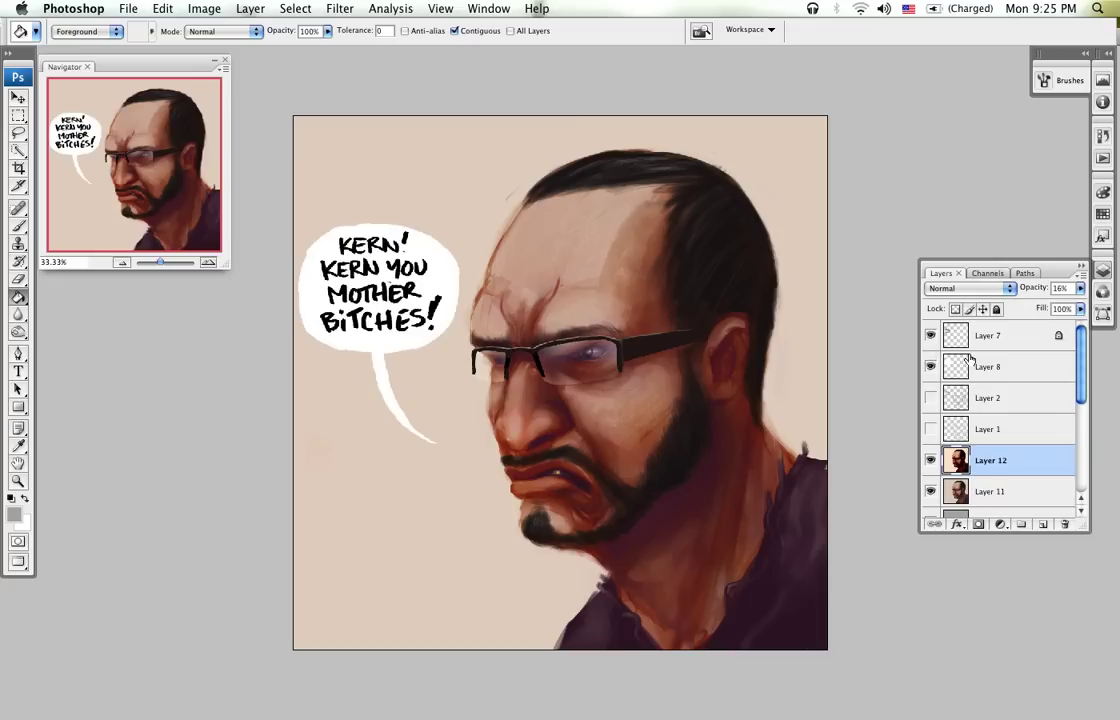
{"action": "key", "text": "super+s"}
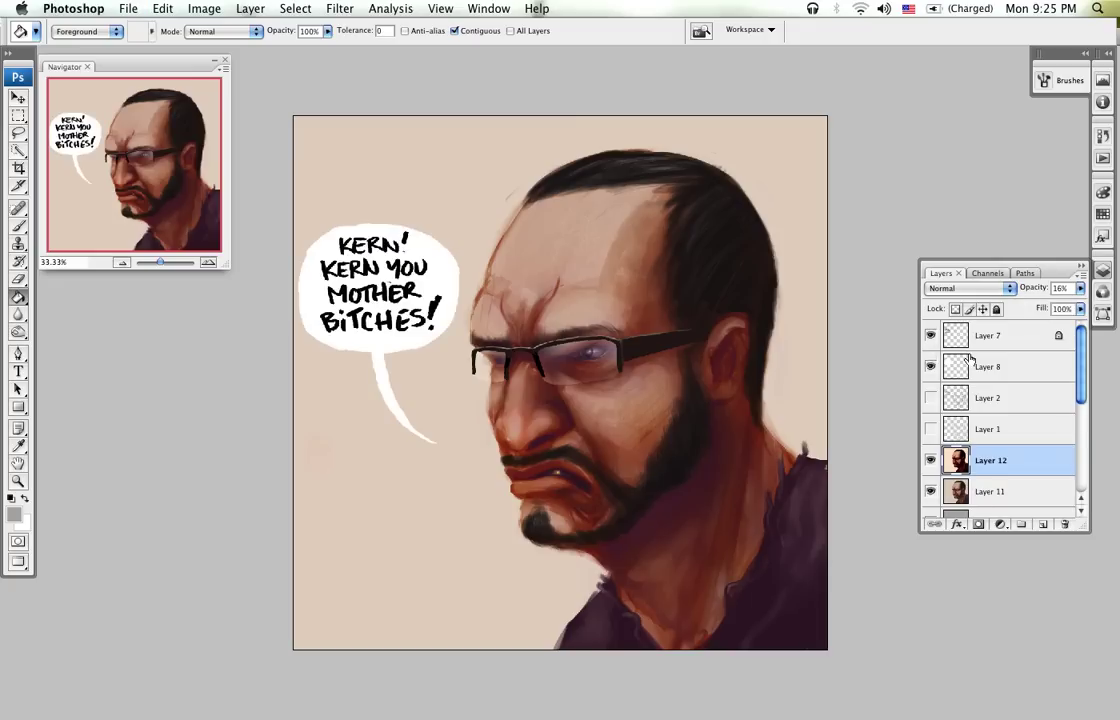